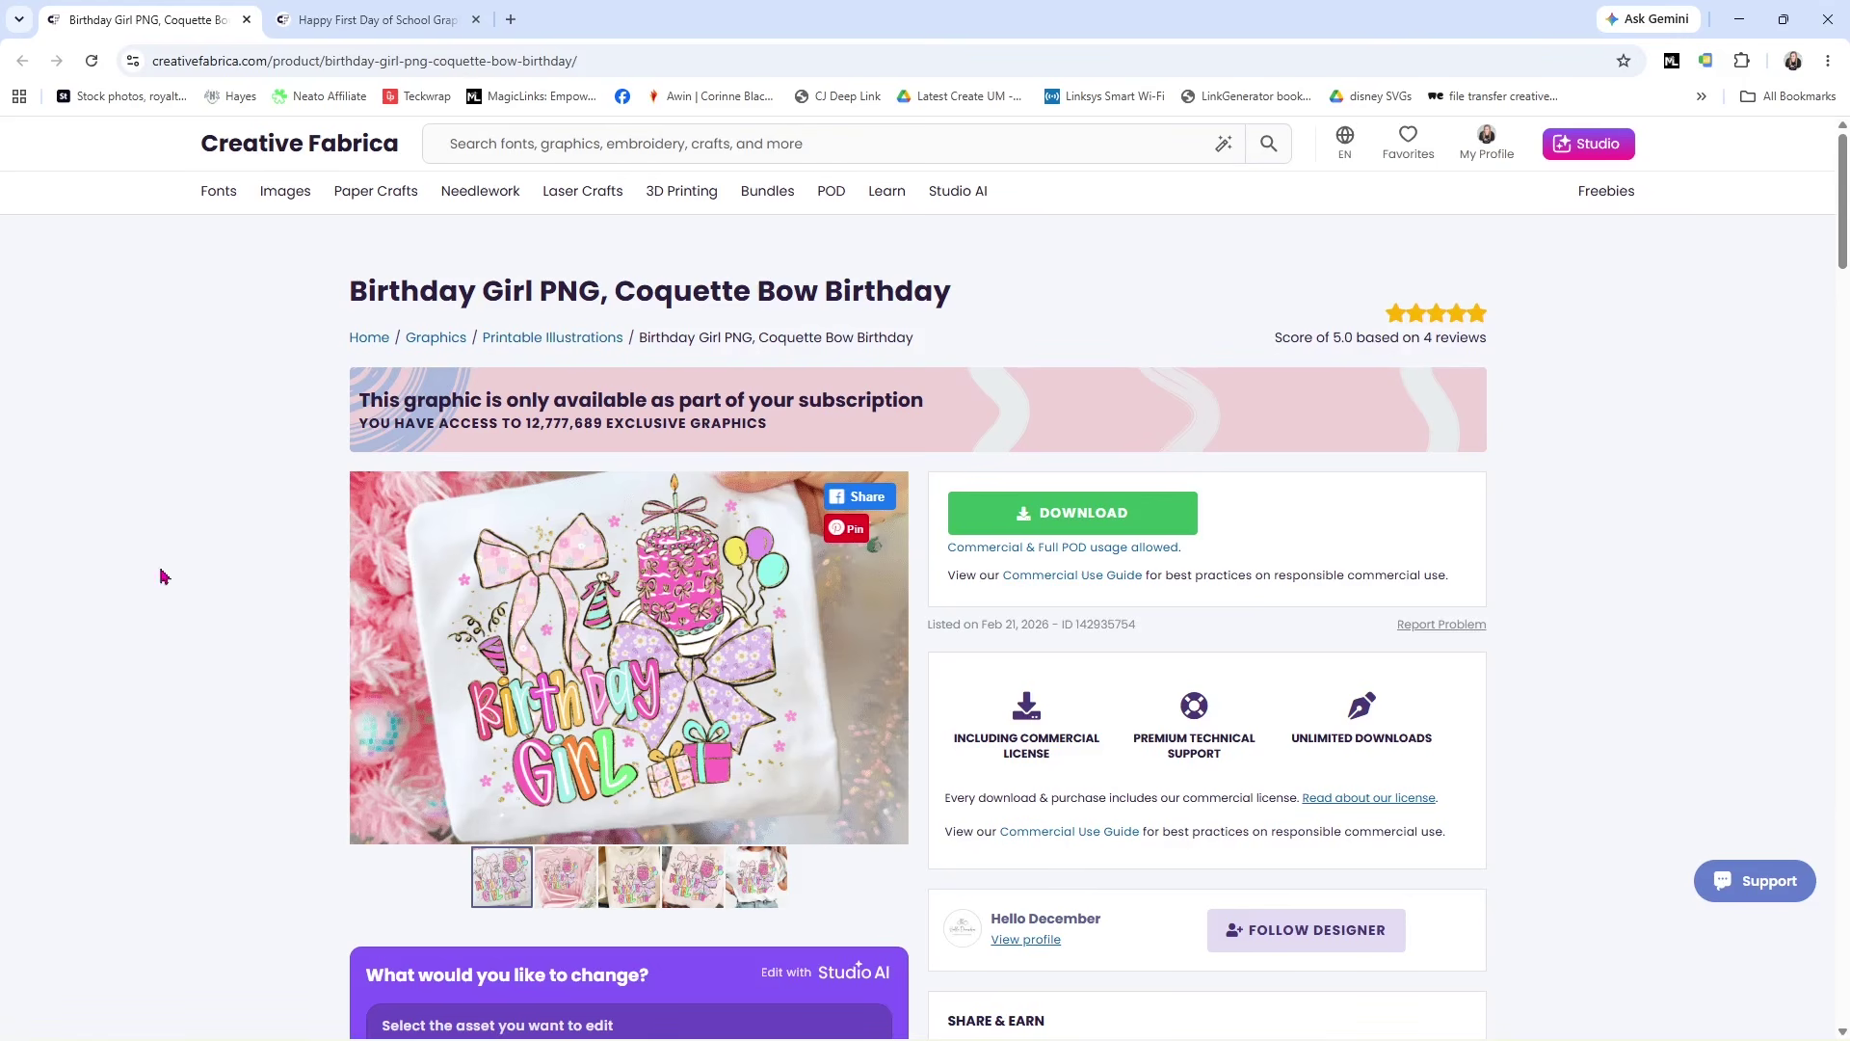
# Download the Birthday Girl PNG, Coquette Bow Birthday graphic and choose the Desktop's YouTube folder as the save location
pyautogui.click(355, 8)
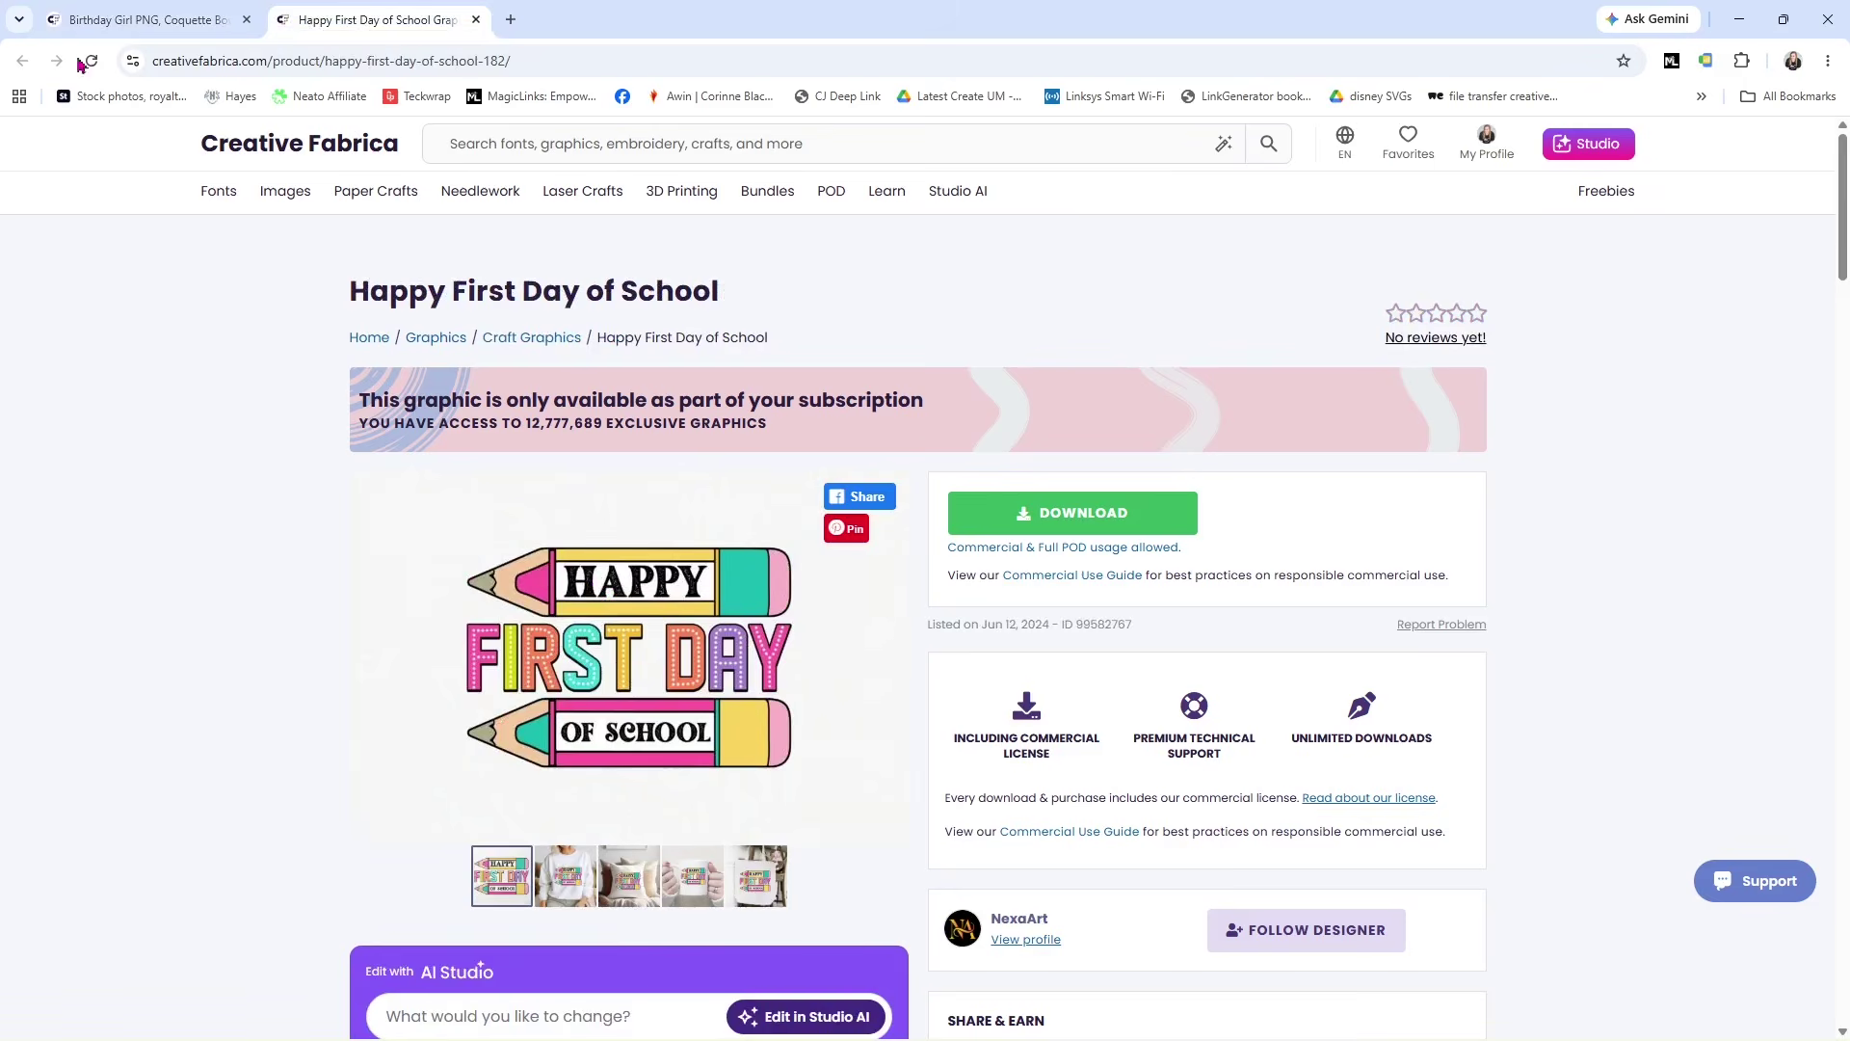
pyautogui.click(97, 21)
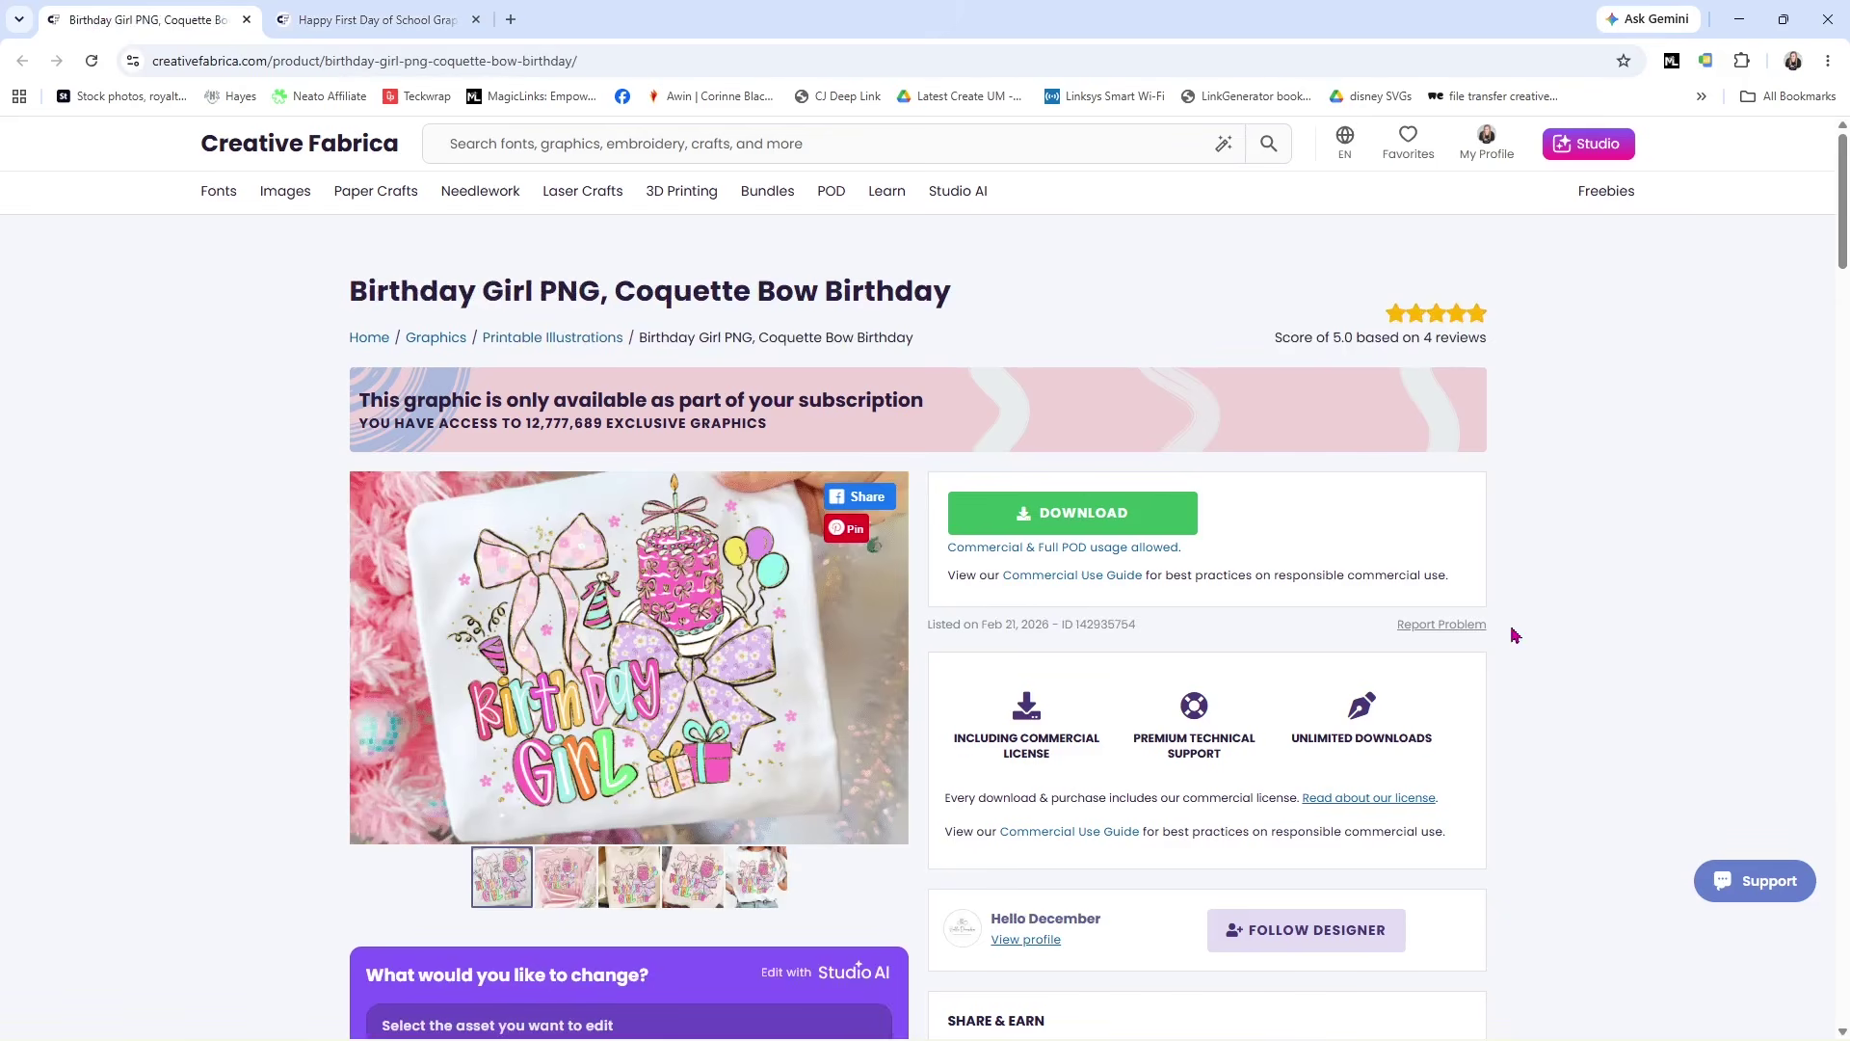
pyautogui.click(1085, 522)
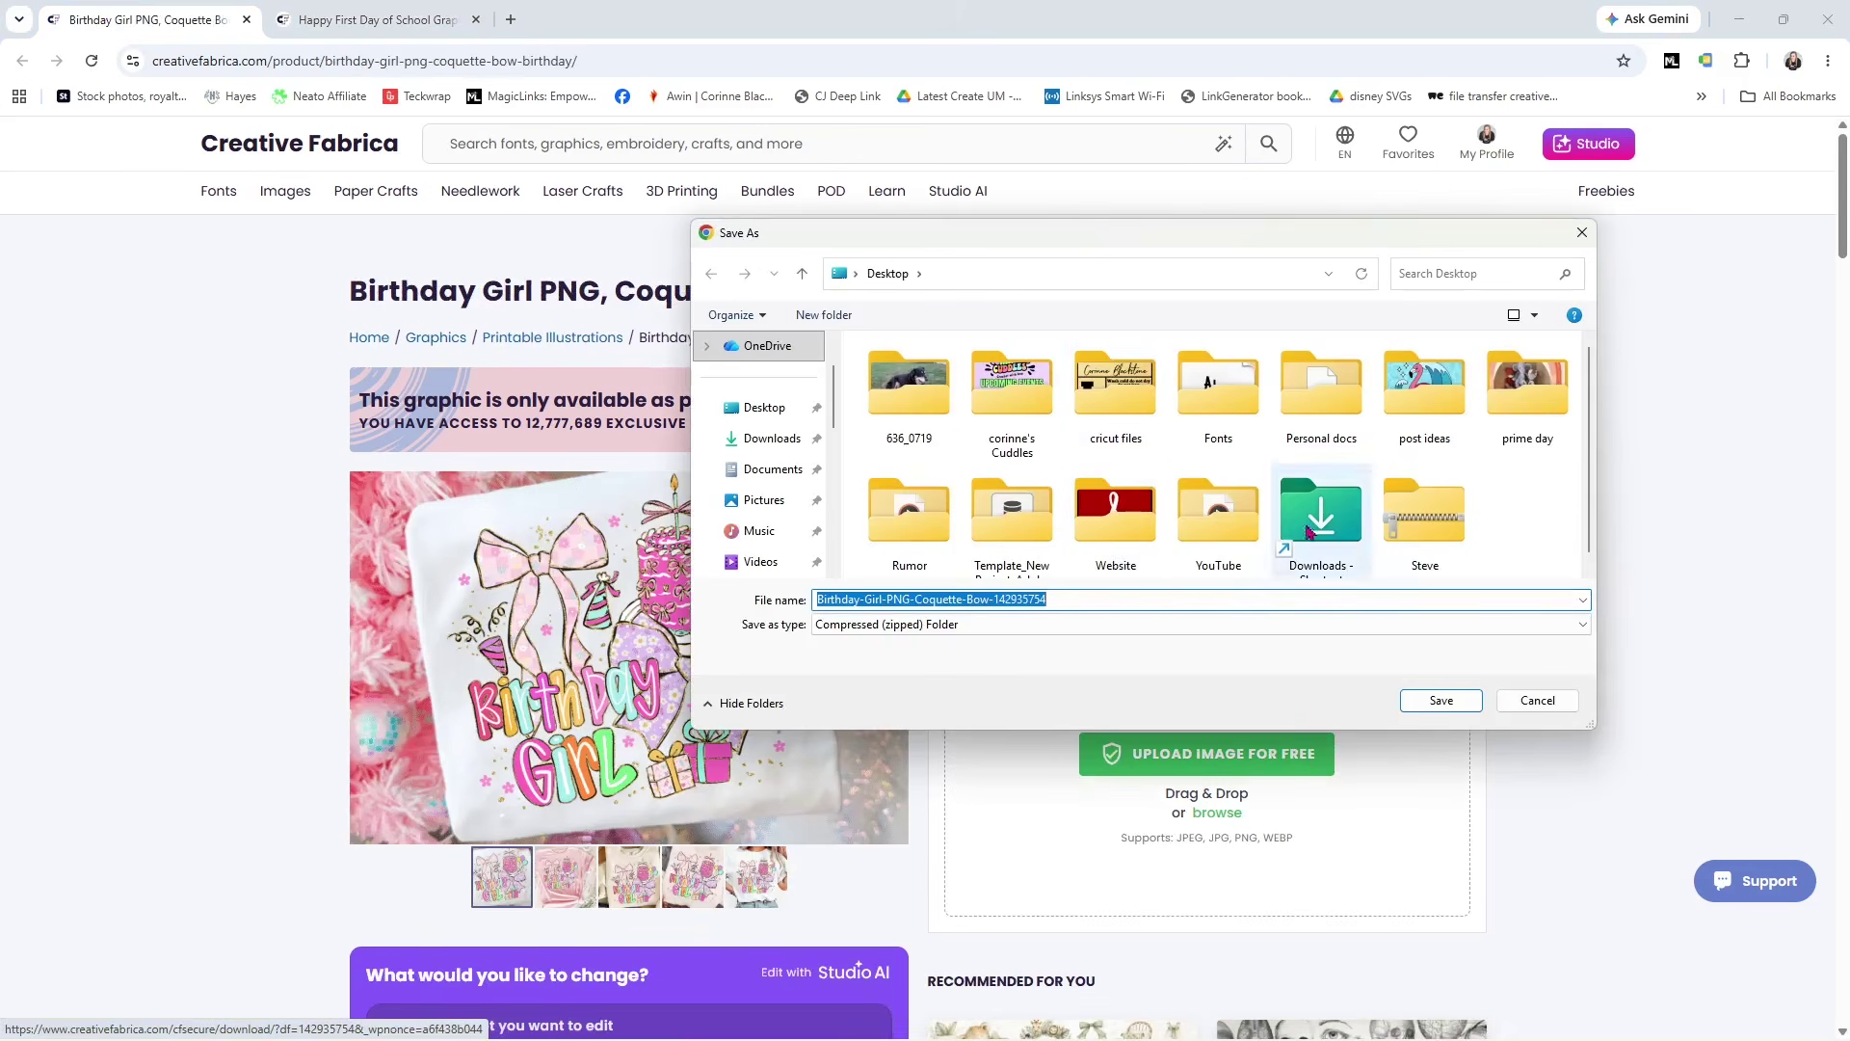
pyautogui.doubleClick(1215, 534)
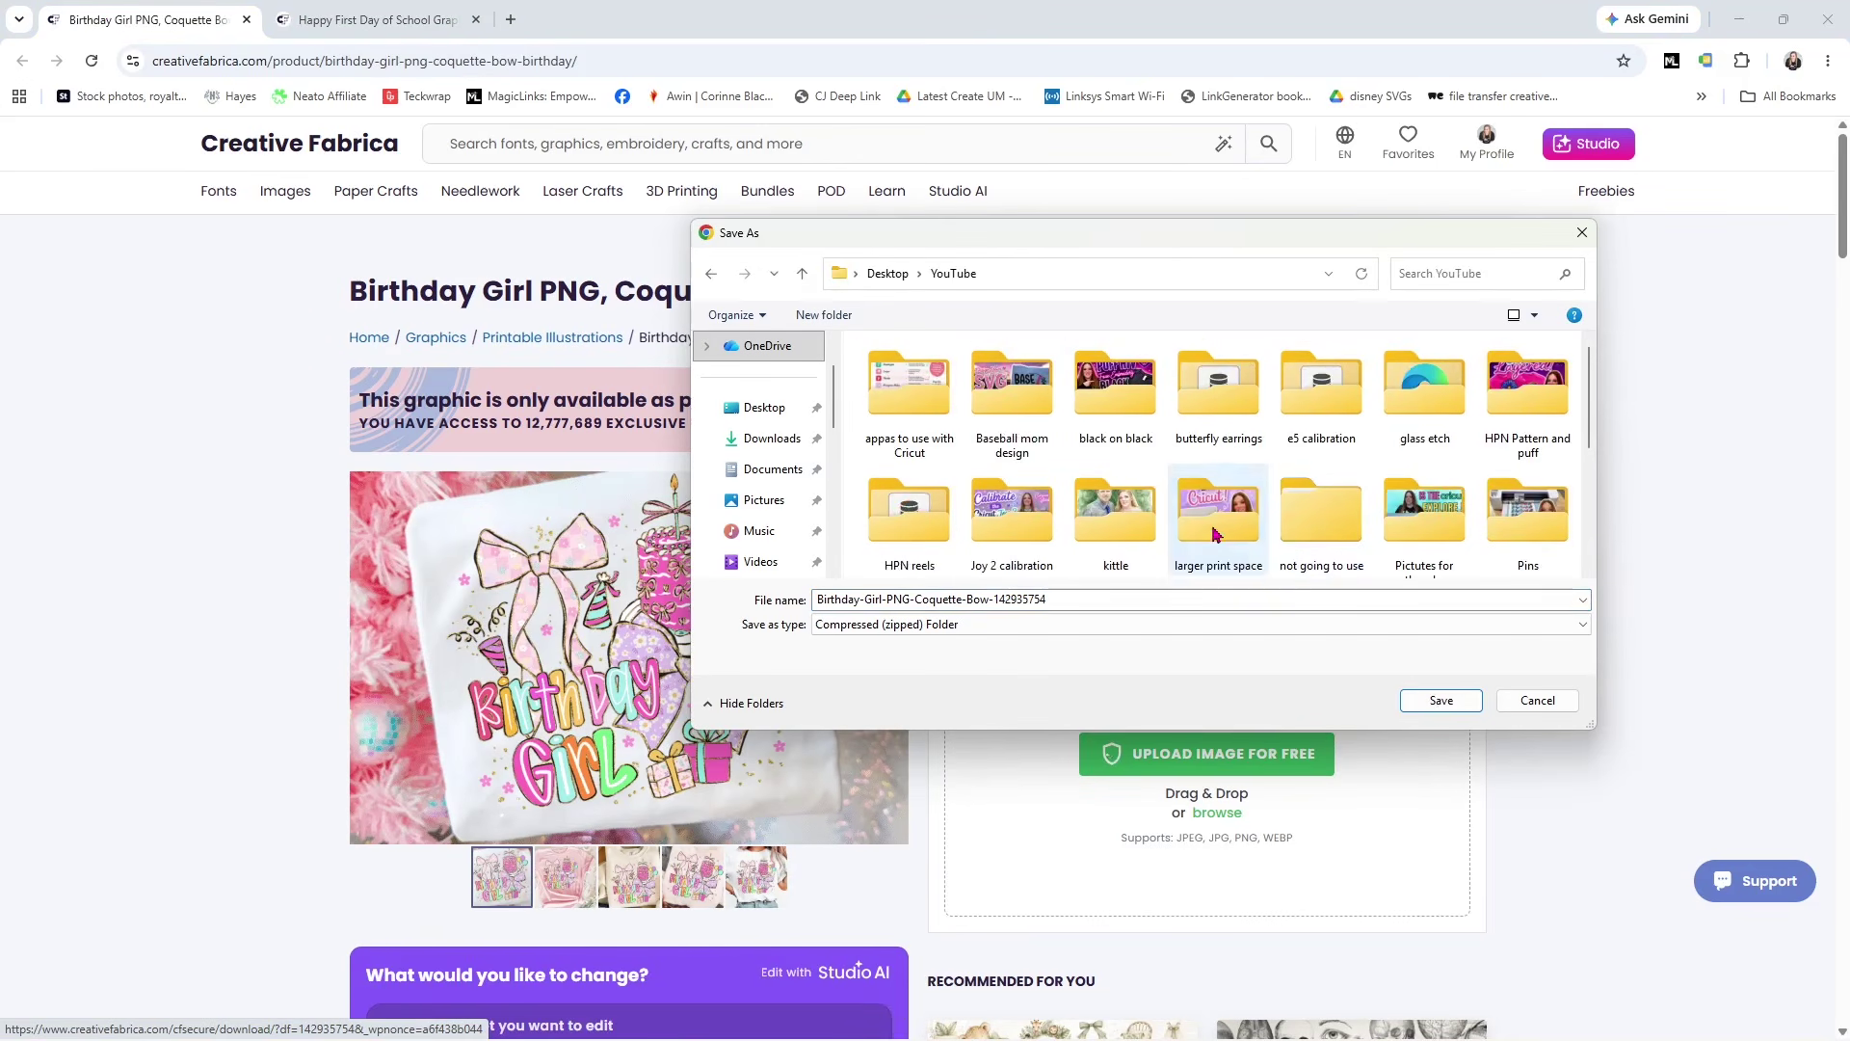
# Create a new folder named "print then cut card" inside the YouTube folder
pyautogui.rightClick(1314, 467)
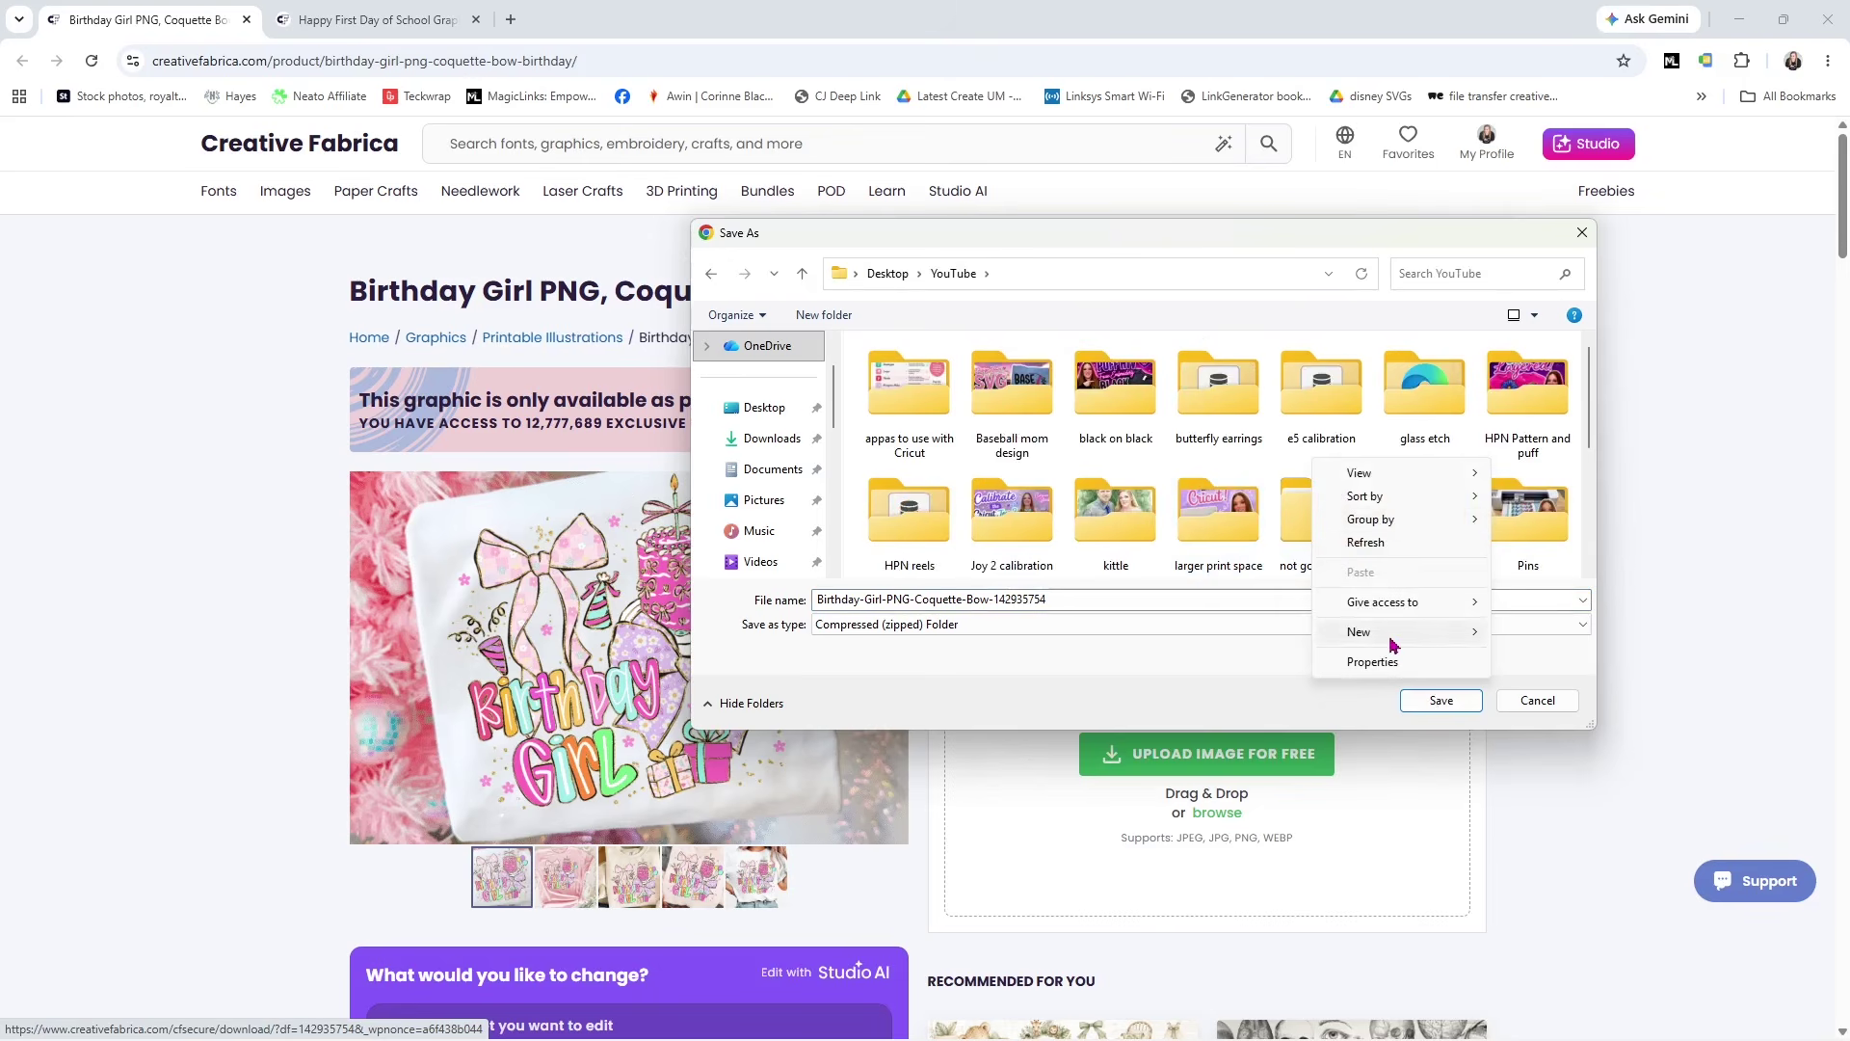
pyautogui.moveTo(1400, 643)
pyautogui.click(1539, 640)
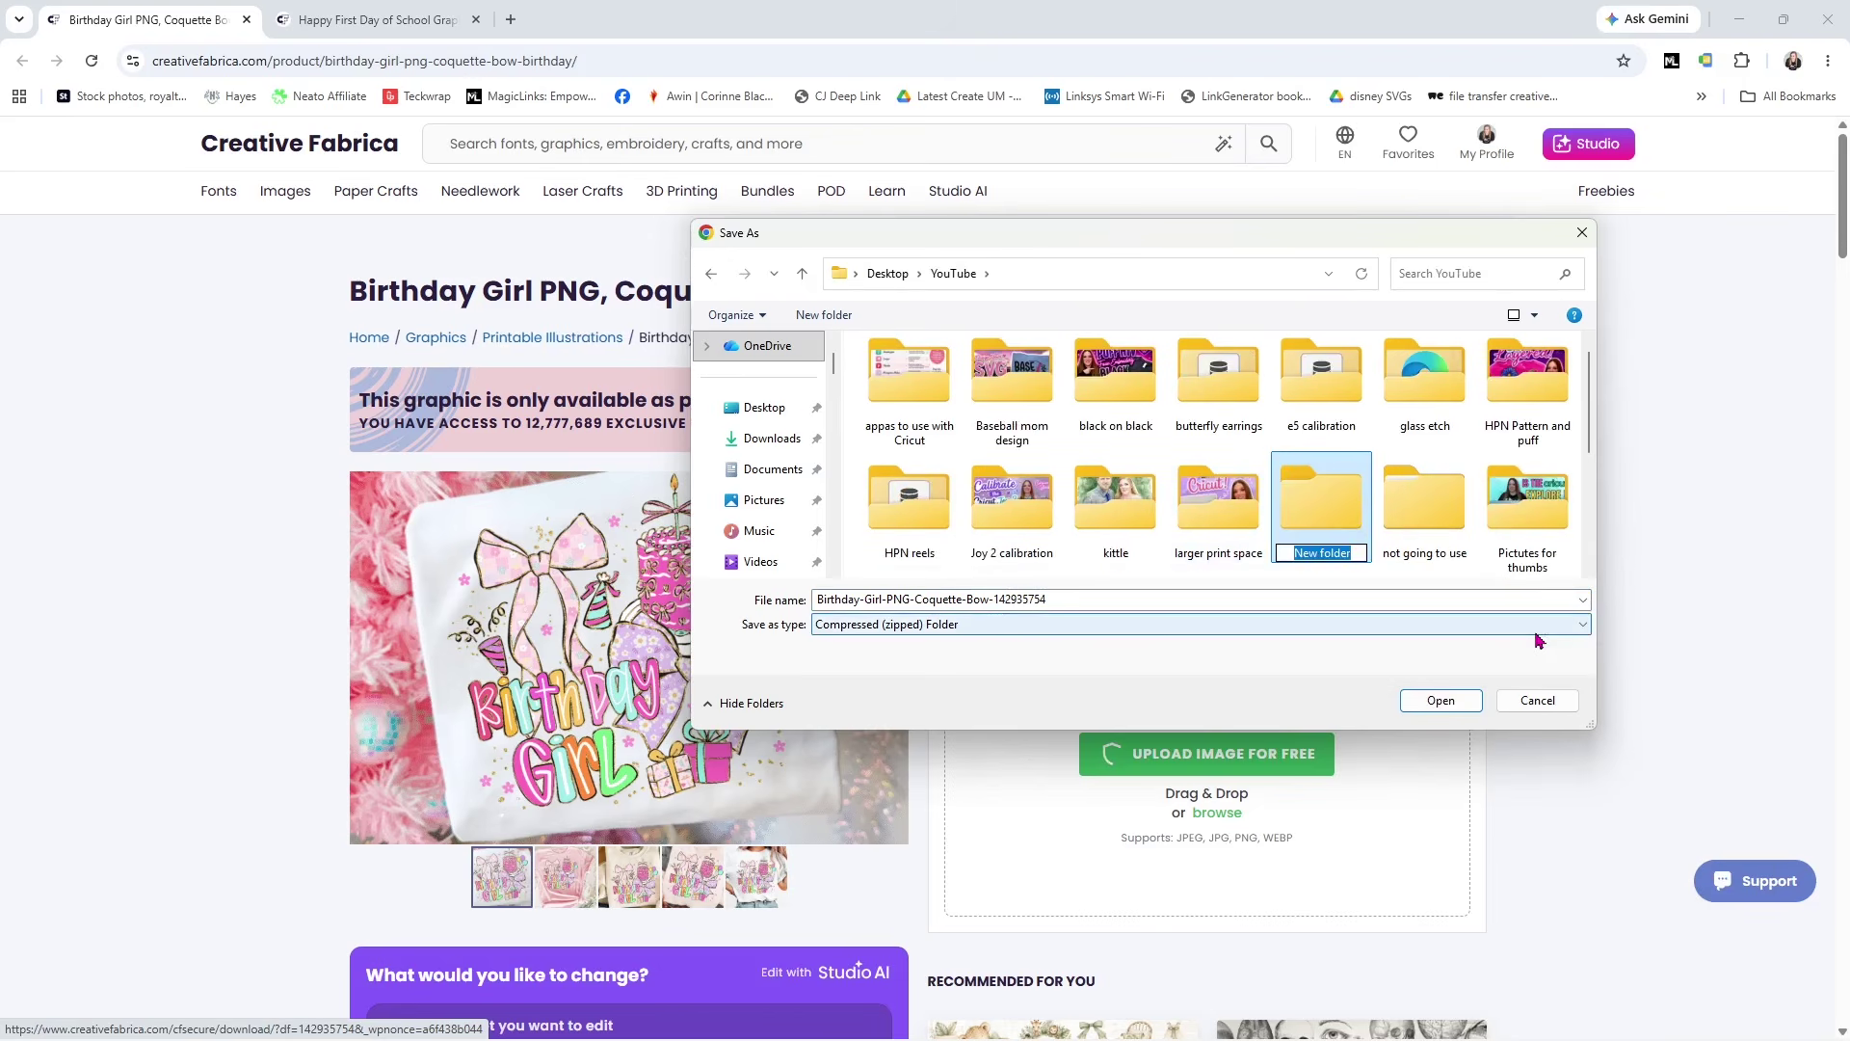
pyautogui.write('print yhrn vu')
pyautogui.press('BackSpace')
pyautogui.press('BackSpace')
pyautogui.press('BackSpace')
pyautogui.press('BackSpace')
pyautogui.press('BackSpace')
pyautogui.press('BackSpace')
pyautogui.press('BackSpace')
pyautogui.write('thrn')
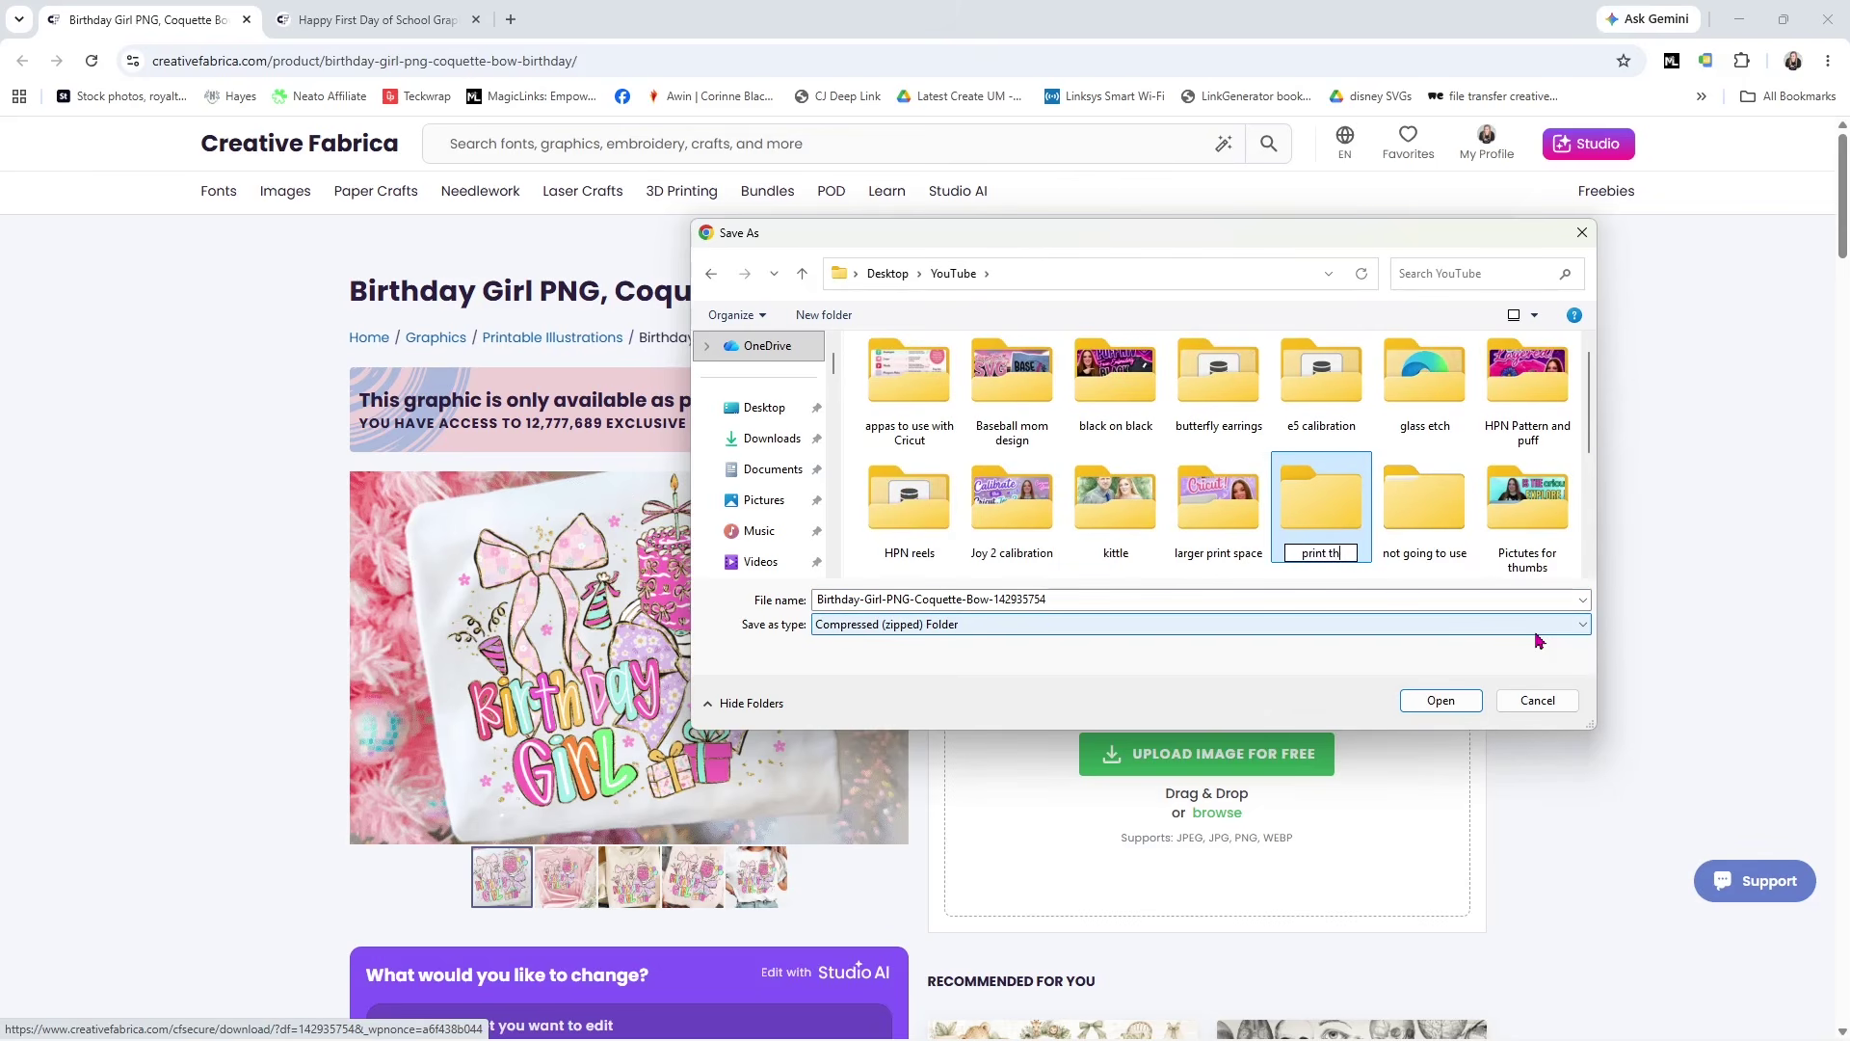
pyautogui.press('BackSpace')
pyautogui.press('BackSpace')
pyautogui.press('BackSpace')
pyautogui.write('enc')
pyautogui.press('BackSpace')
pyautogui.write('cut card')
# Save the Birthday Girl zip in the "print then cut card" folder, extract all its files and close the archive window
pyautogui.doubleClick(1351, 495)
pyautogui.click(1446, 700)
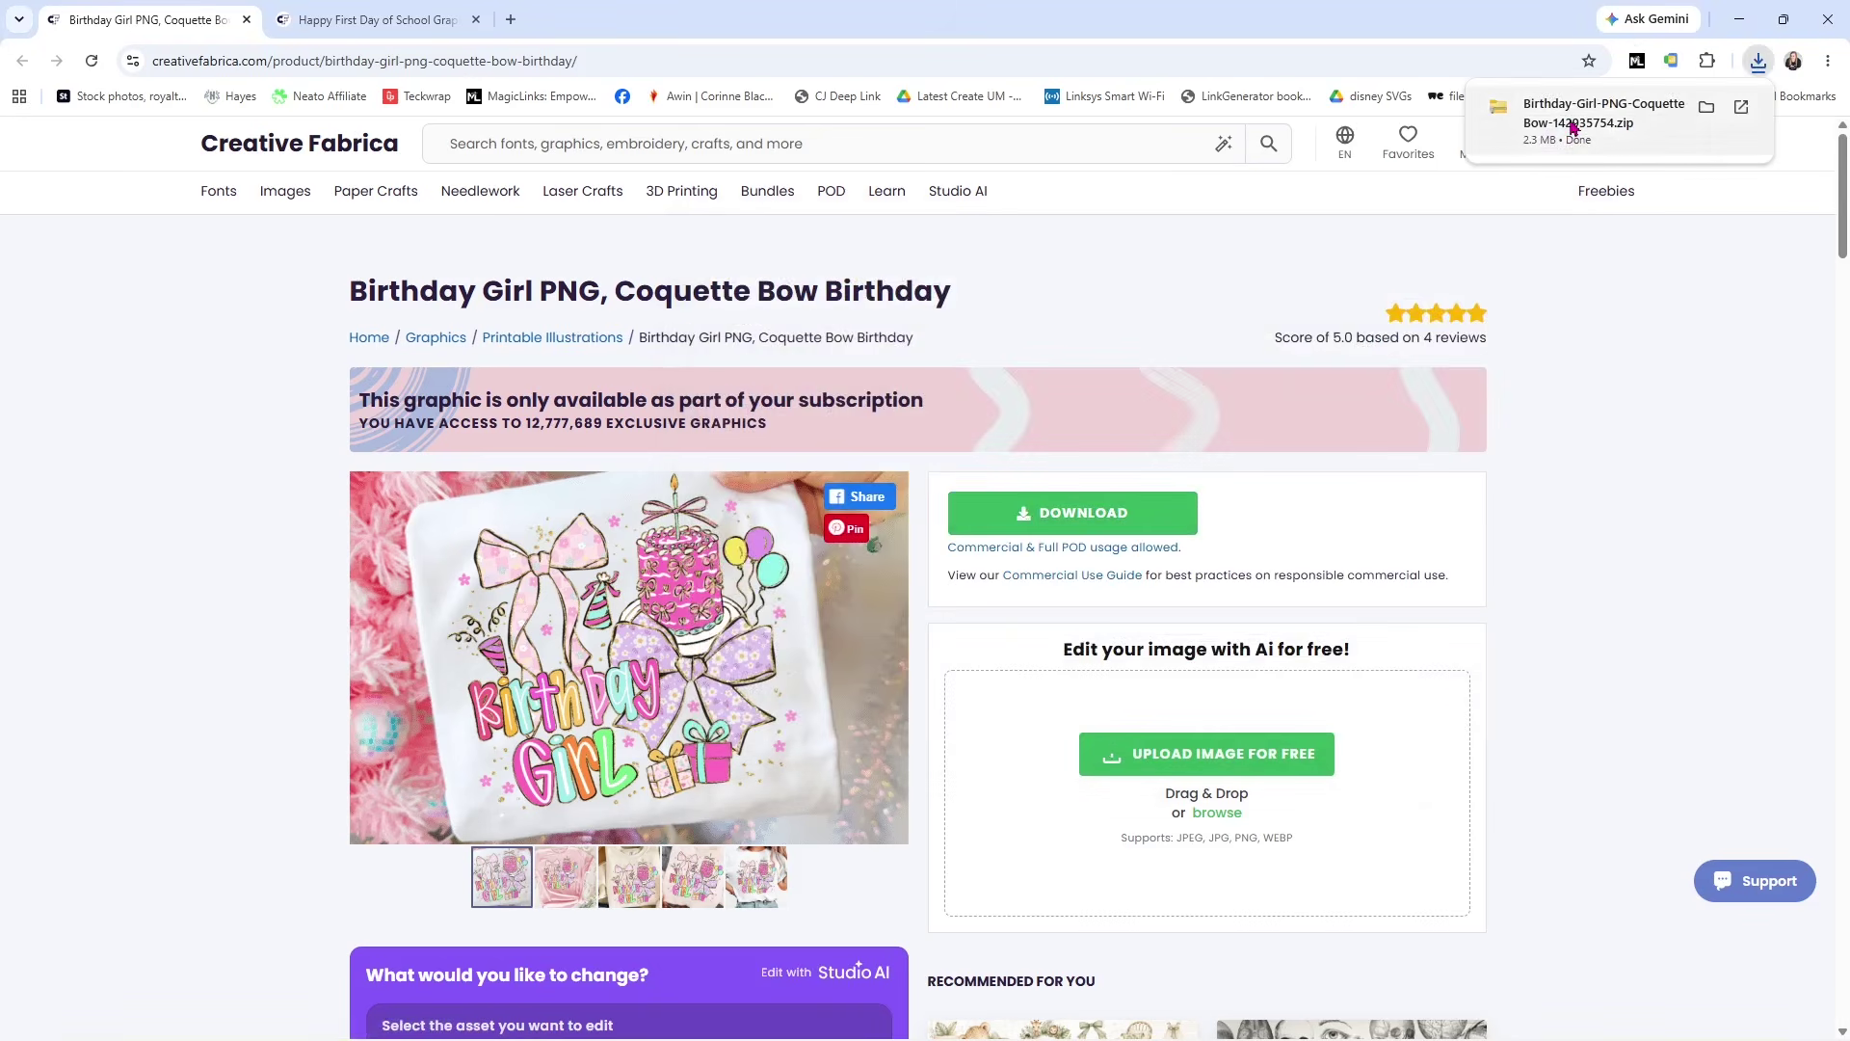
pyautogui.click(985, 524)
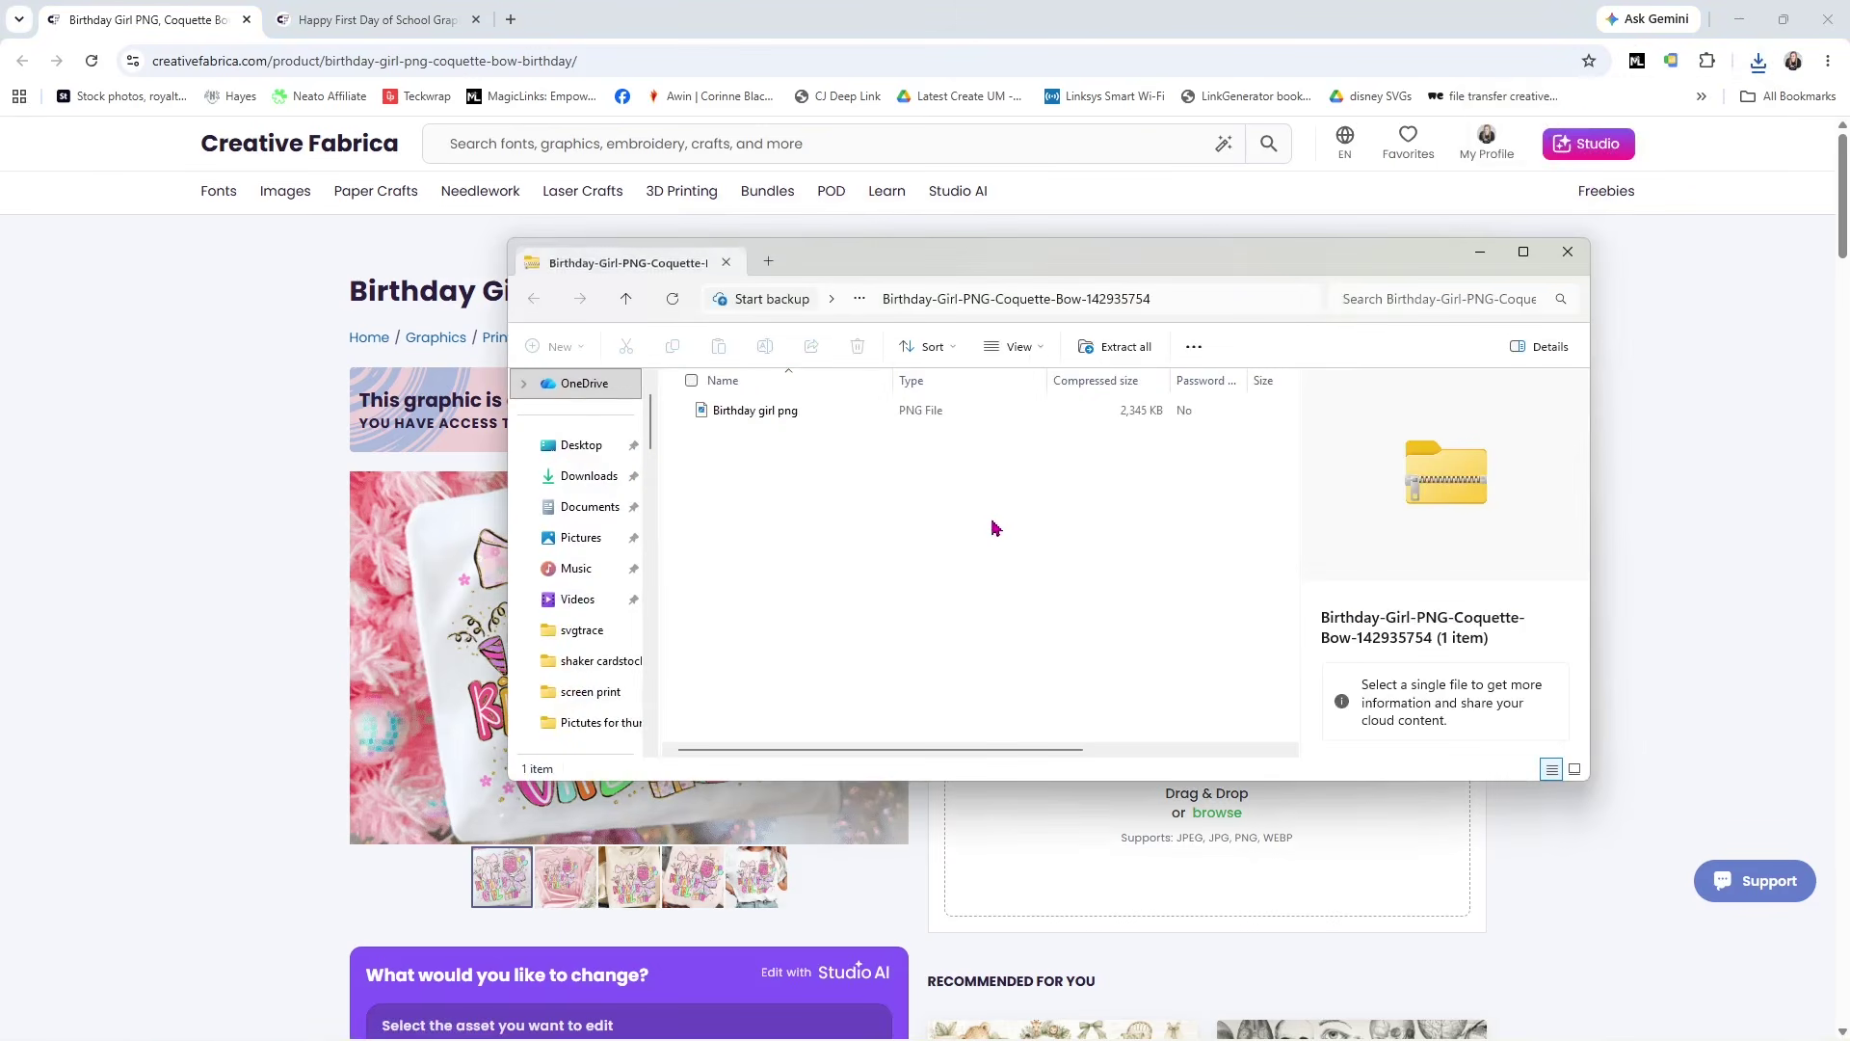
pyautogui.click(1118, 347)
pyautogui.click(1099, 715)
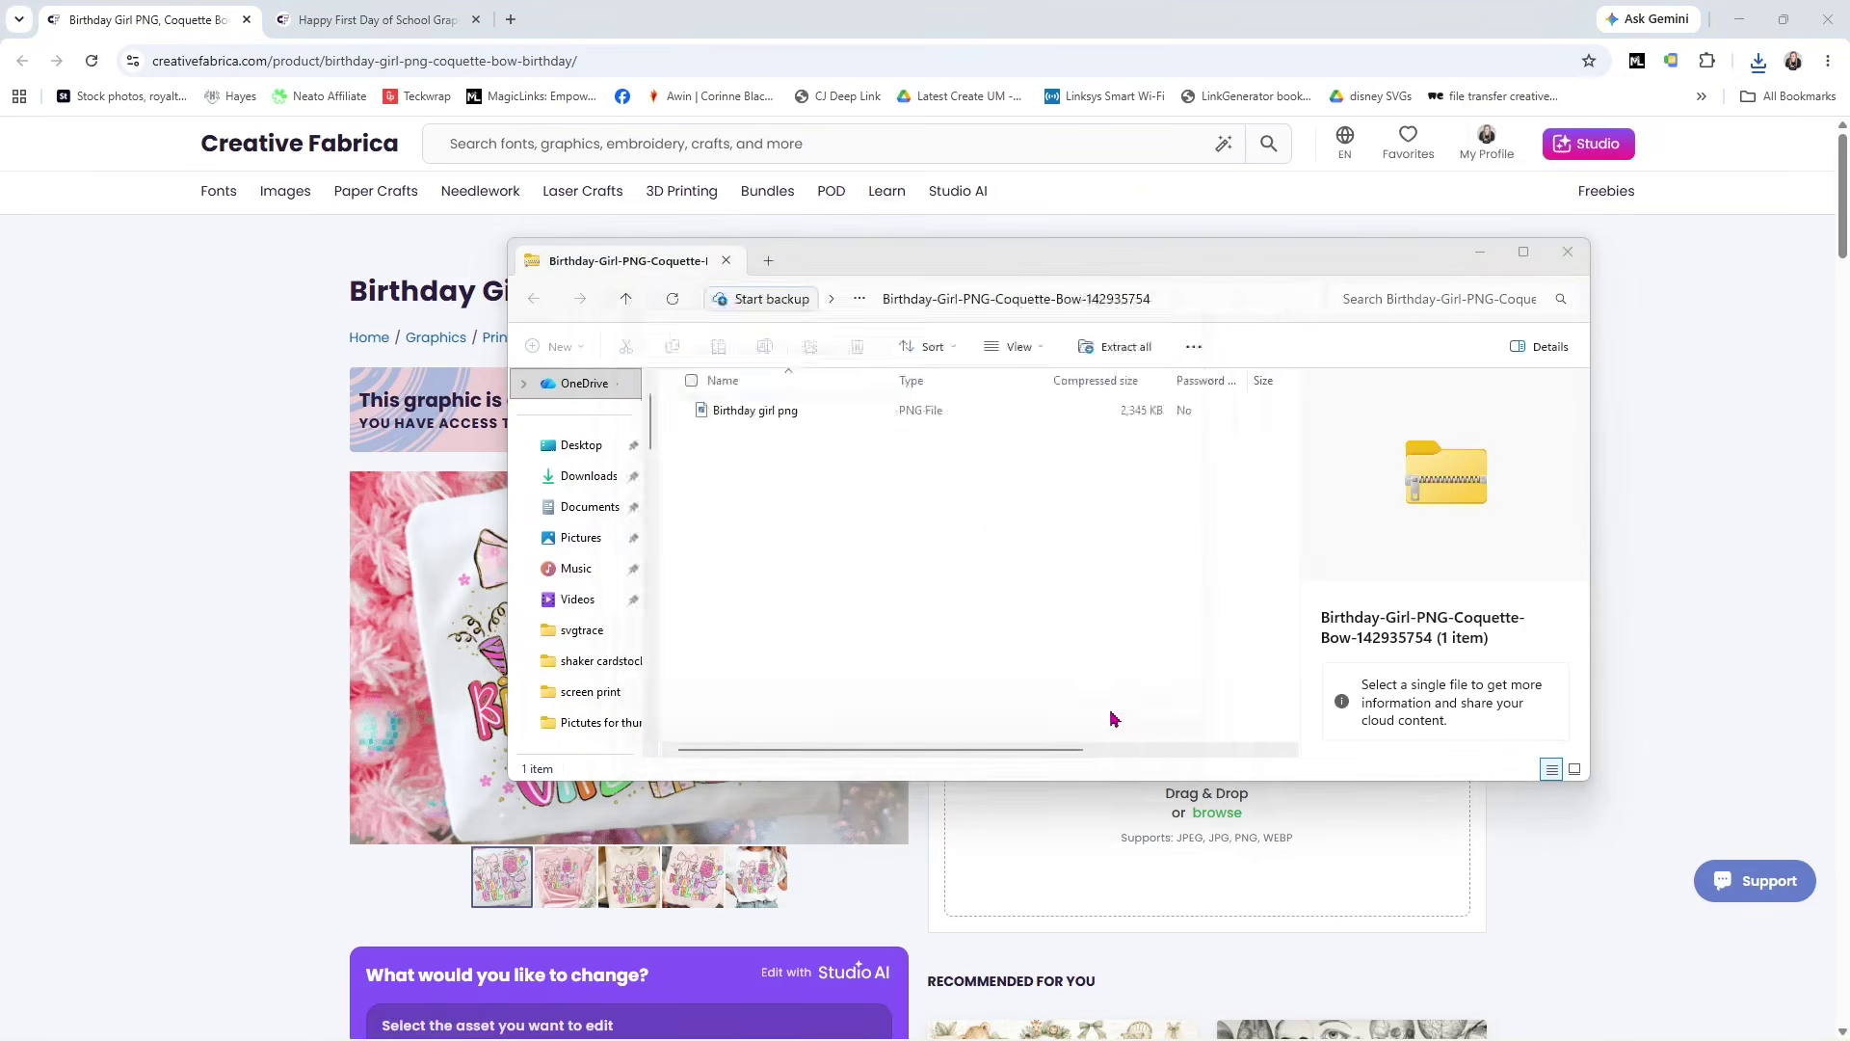
pyautogui.click(1568, 251)
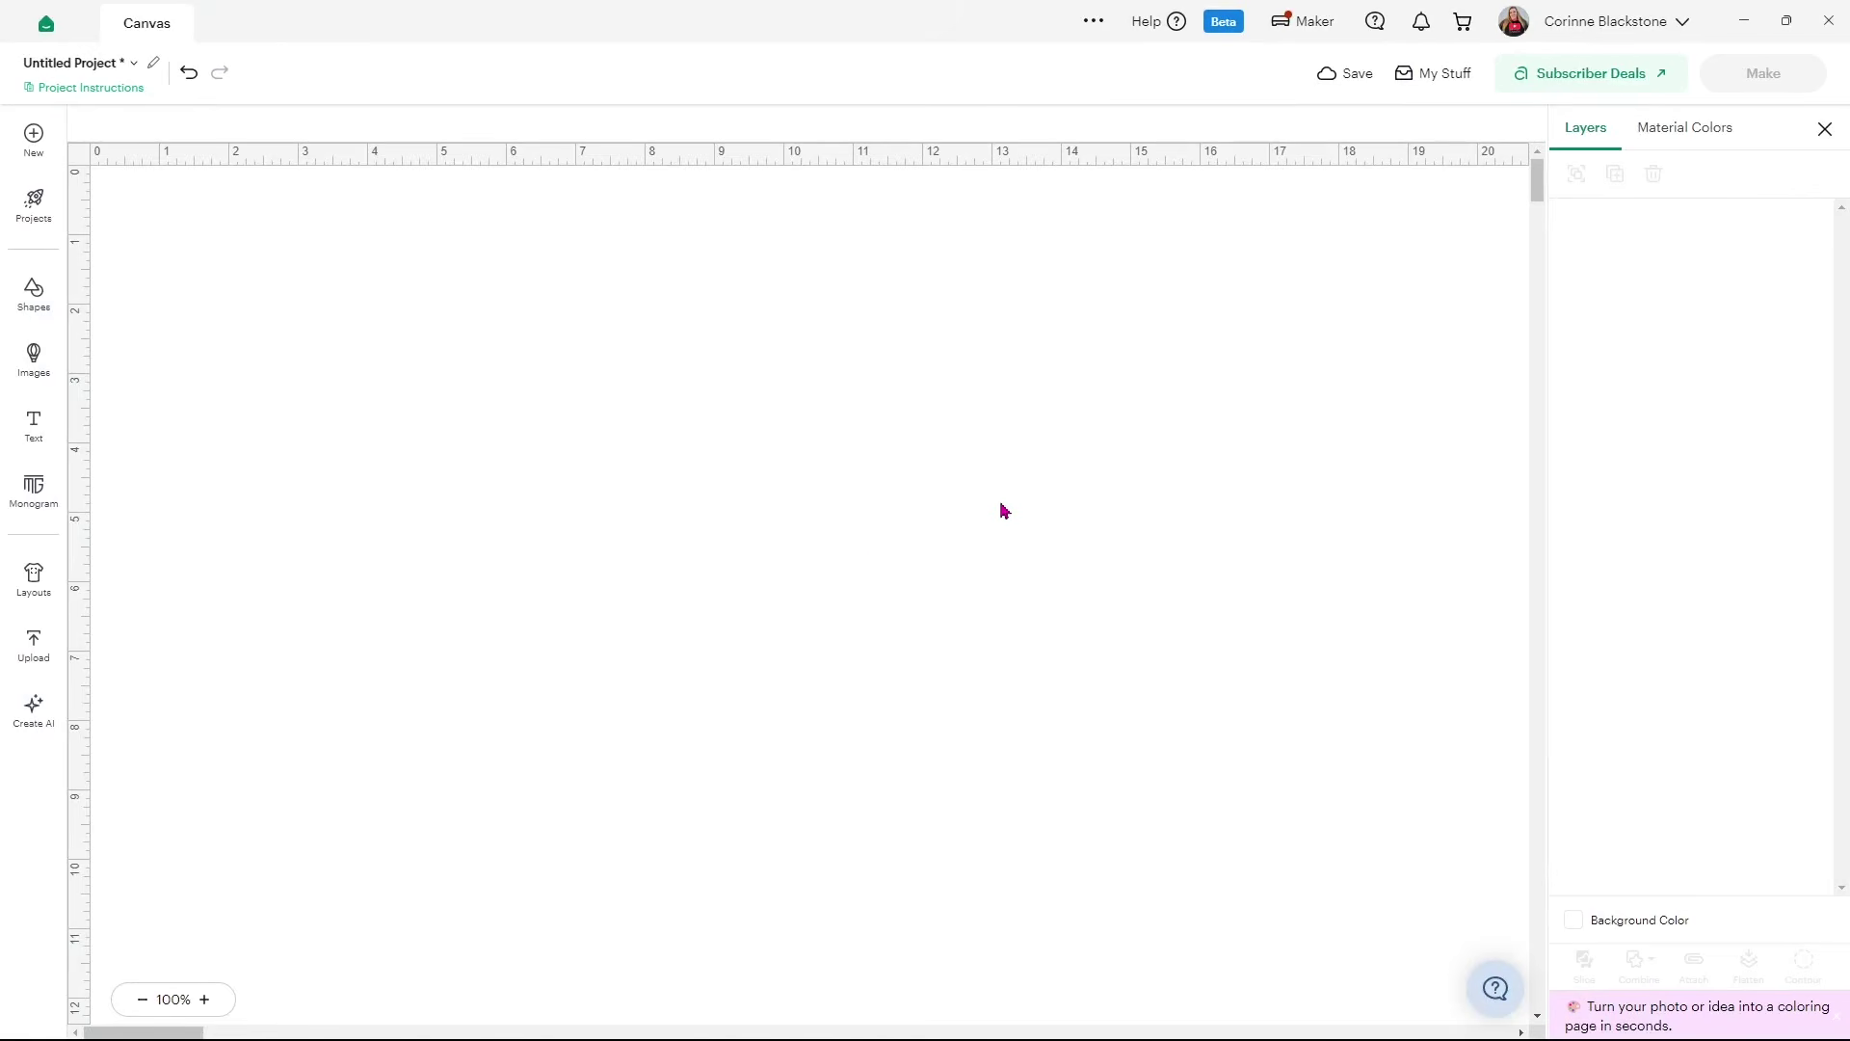
# In Cricut Design Space, start an image upload with "Birthday girl png" from the extracted folder in "print then cut card"
pyautogui.click(32, 644)
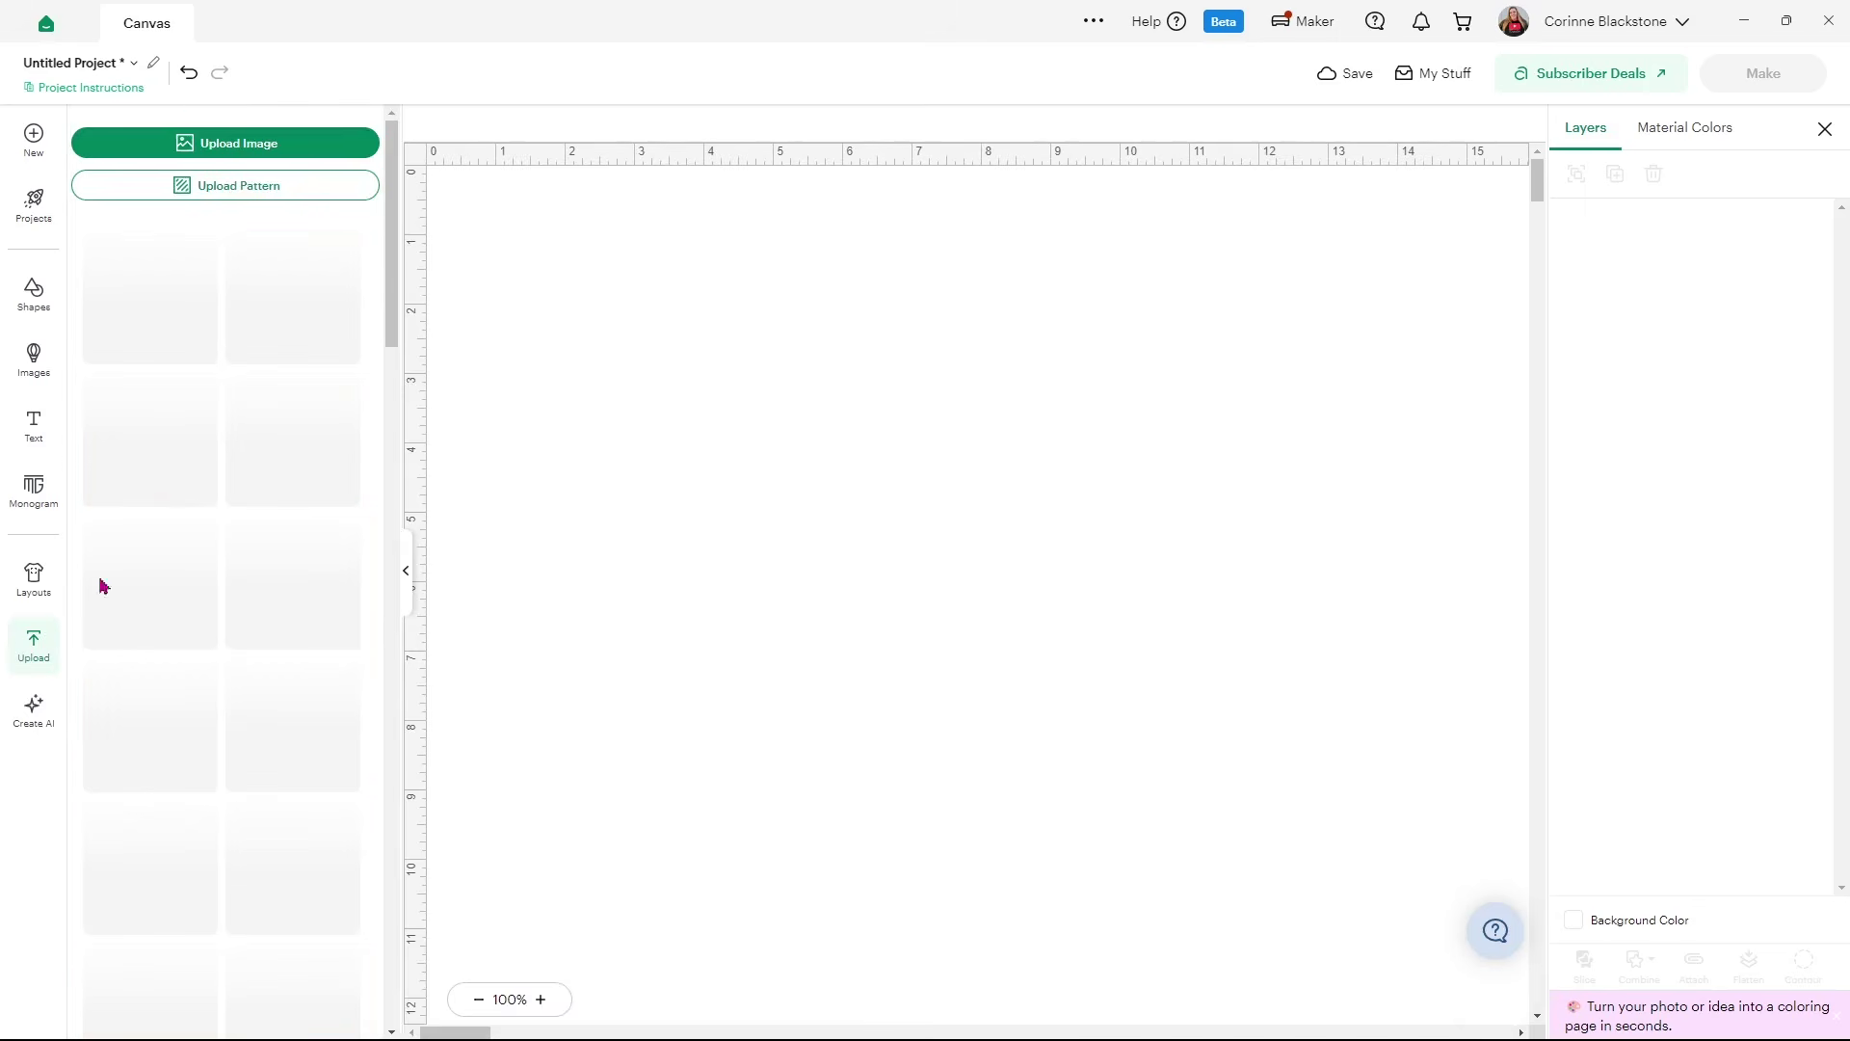
pyautogui.click(210, 147)
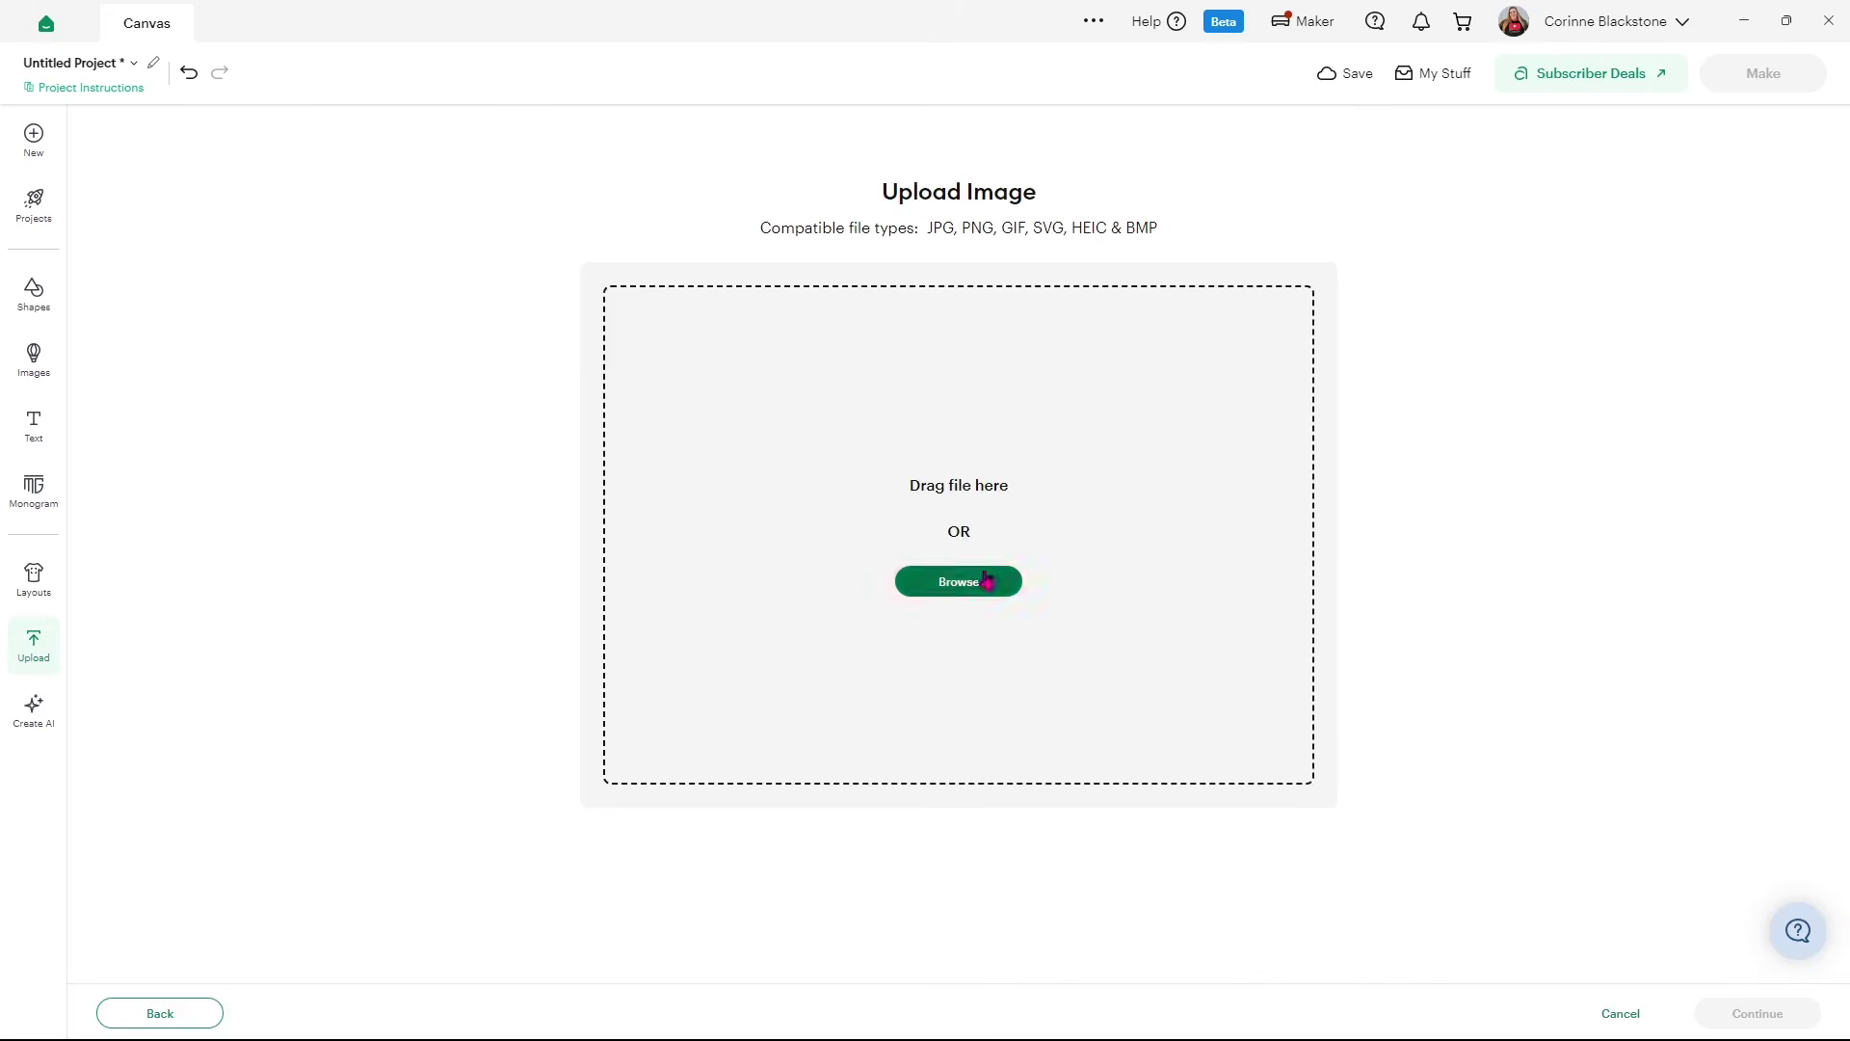
pyautogui.click(954, 598)
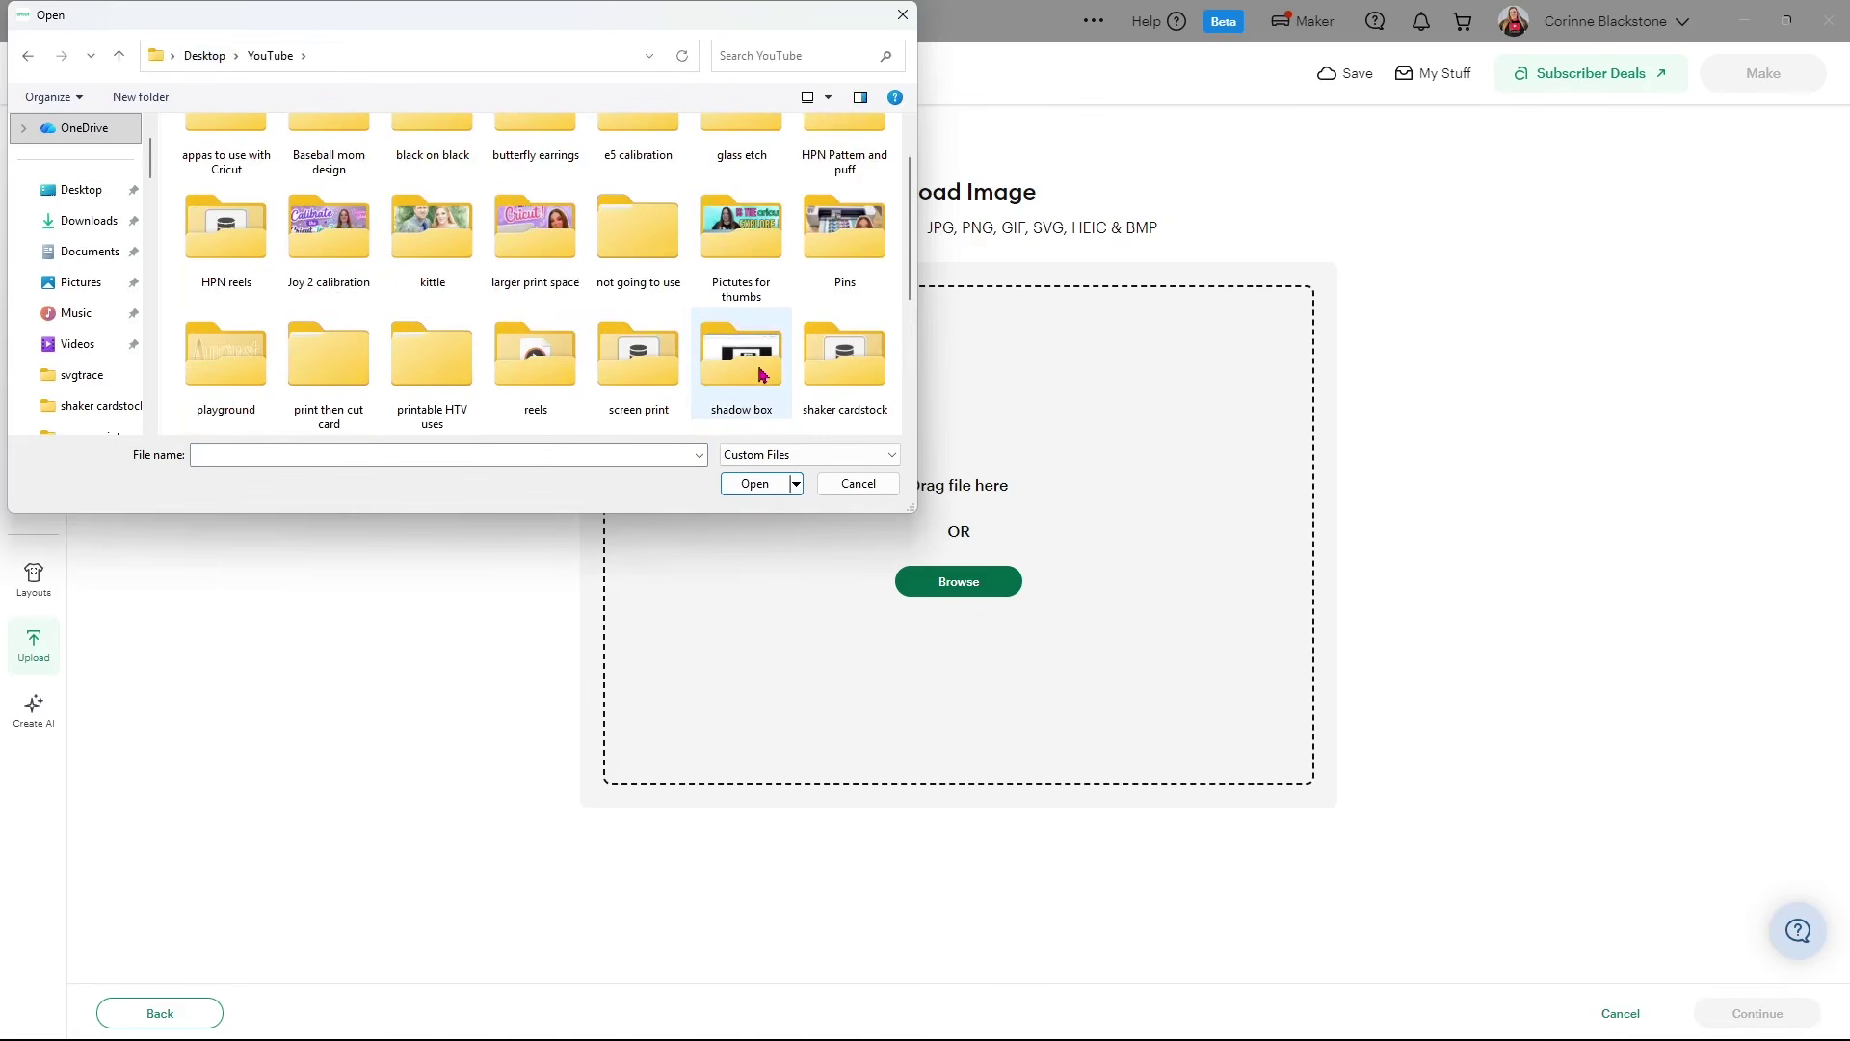
pyautogui.click(325, 364)
pyautogui.doubleClick(321, 364)
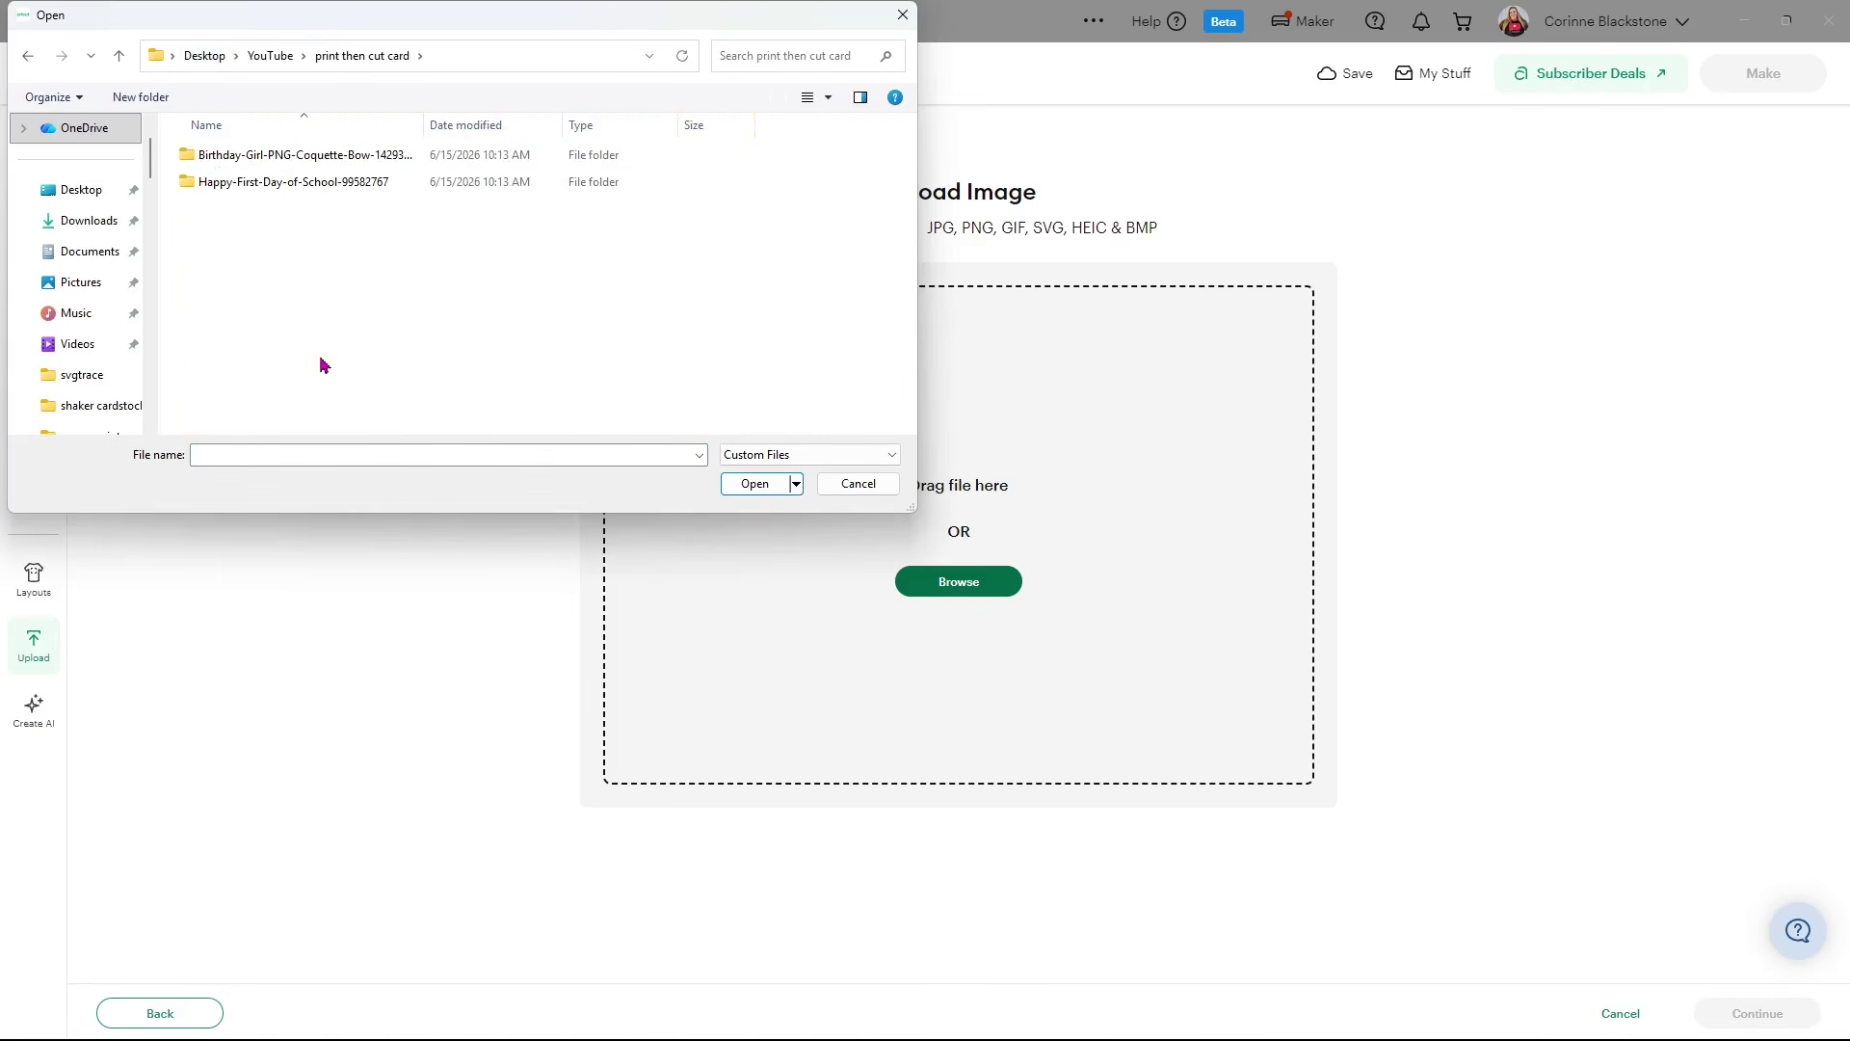
pyautogui.doubleClick(289, 157)
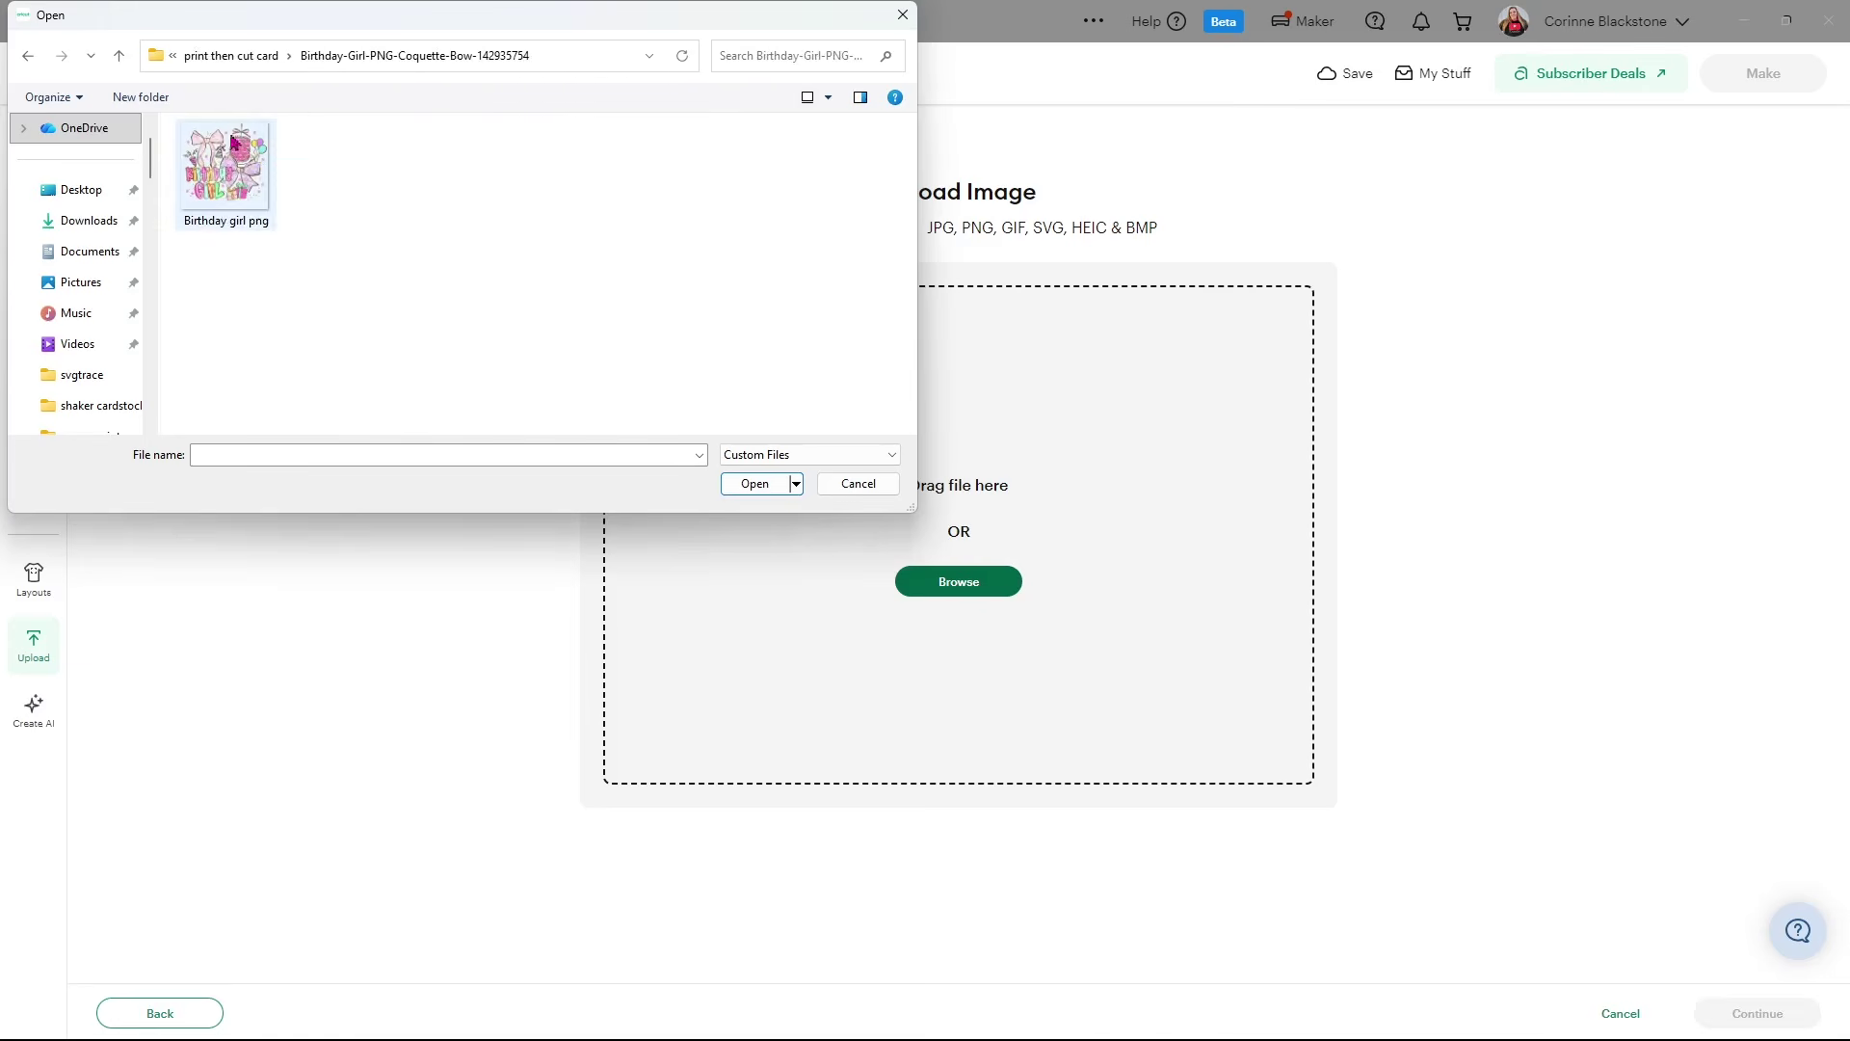
pyautogui.doubleClick(241, 176)
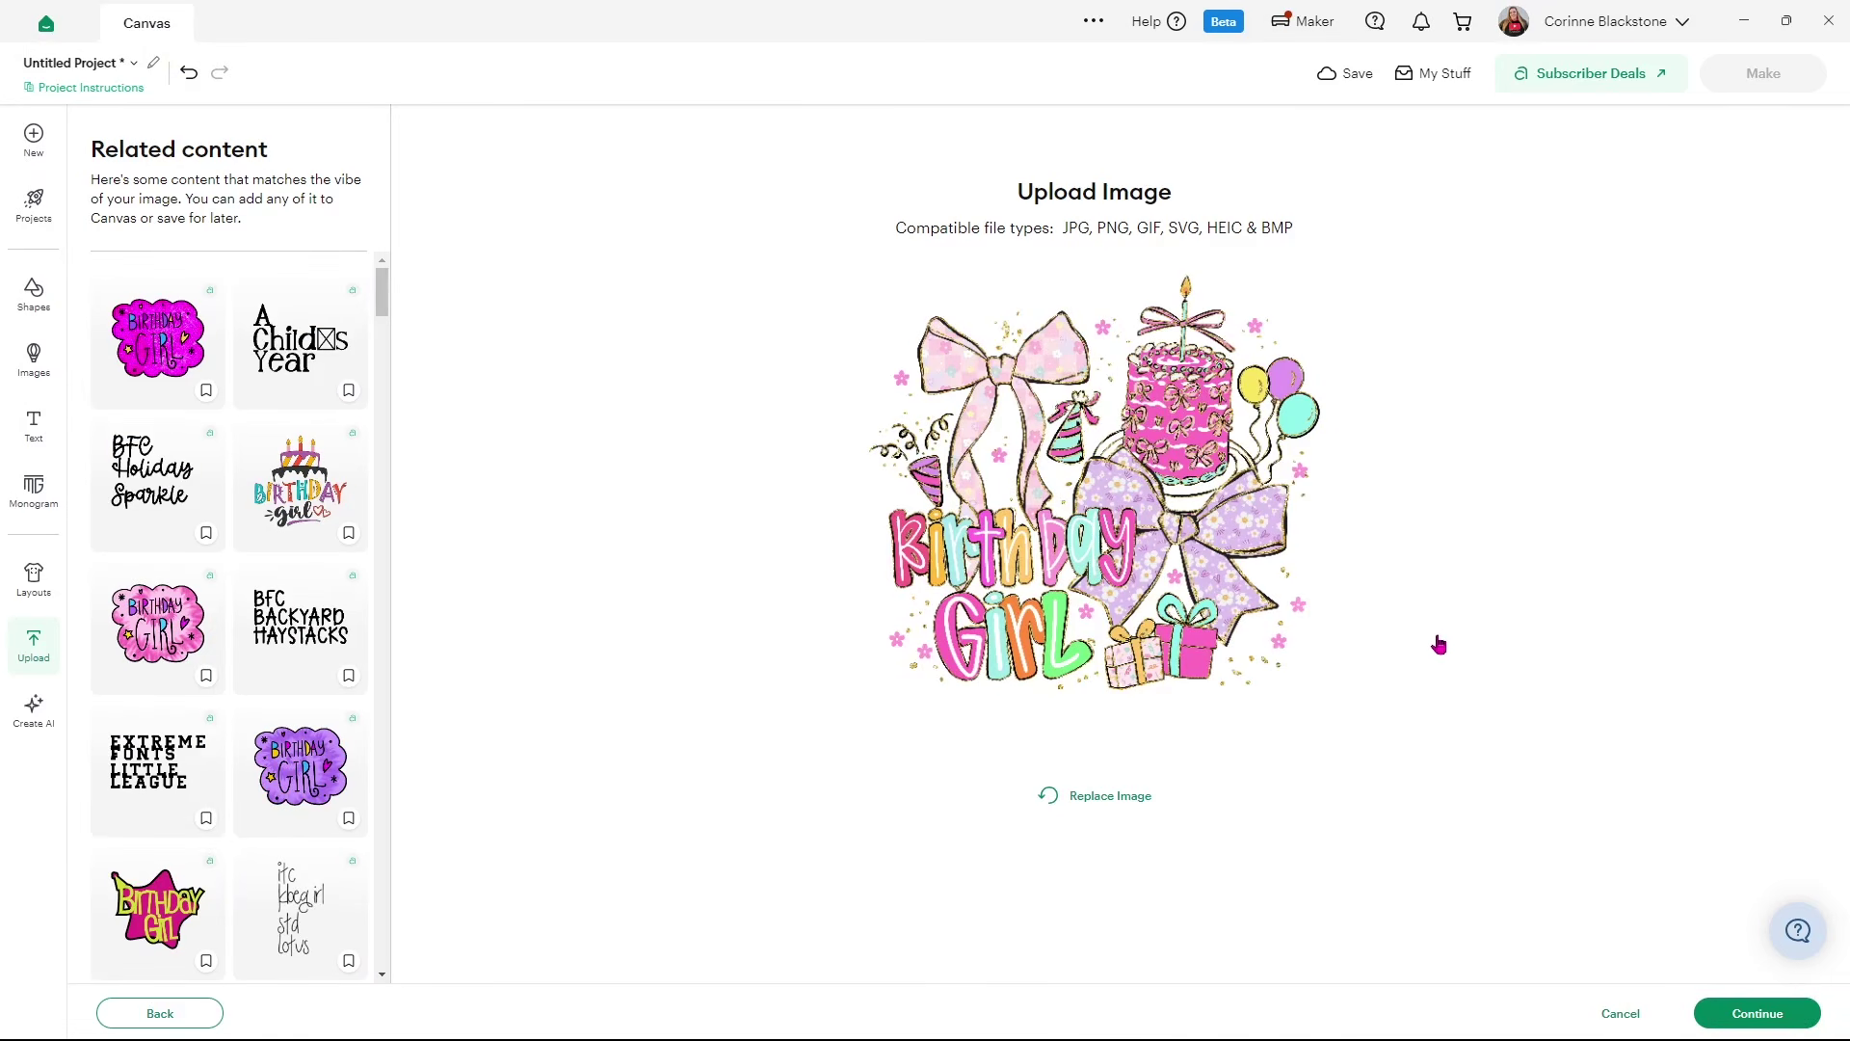
# Skip background removal, convert the upload to a Flat Graphic and add the Birthday girl image to the canvas
pyautogui.click(1724, 1010)
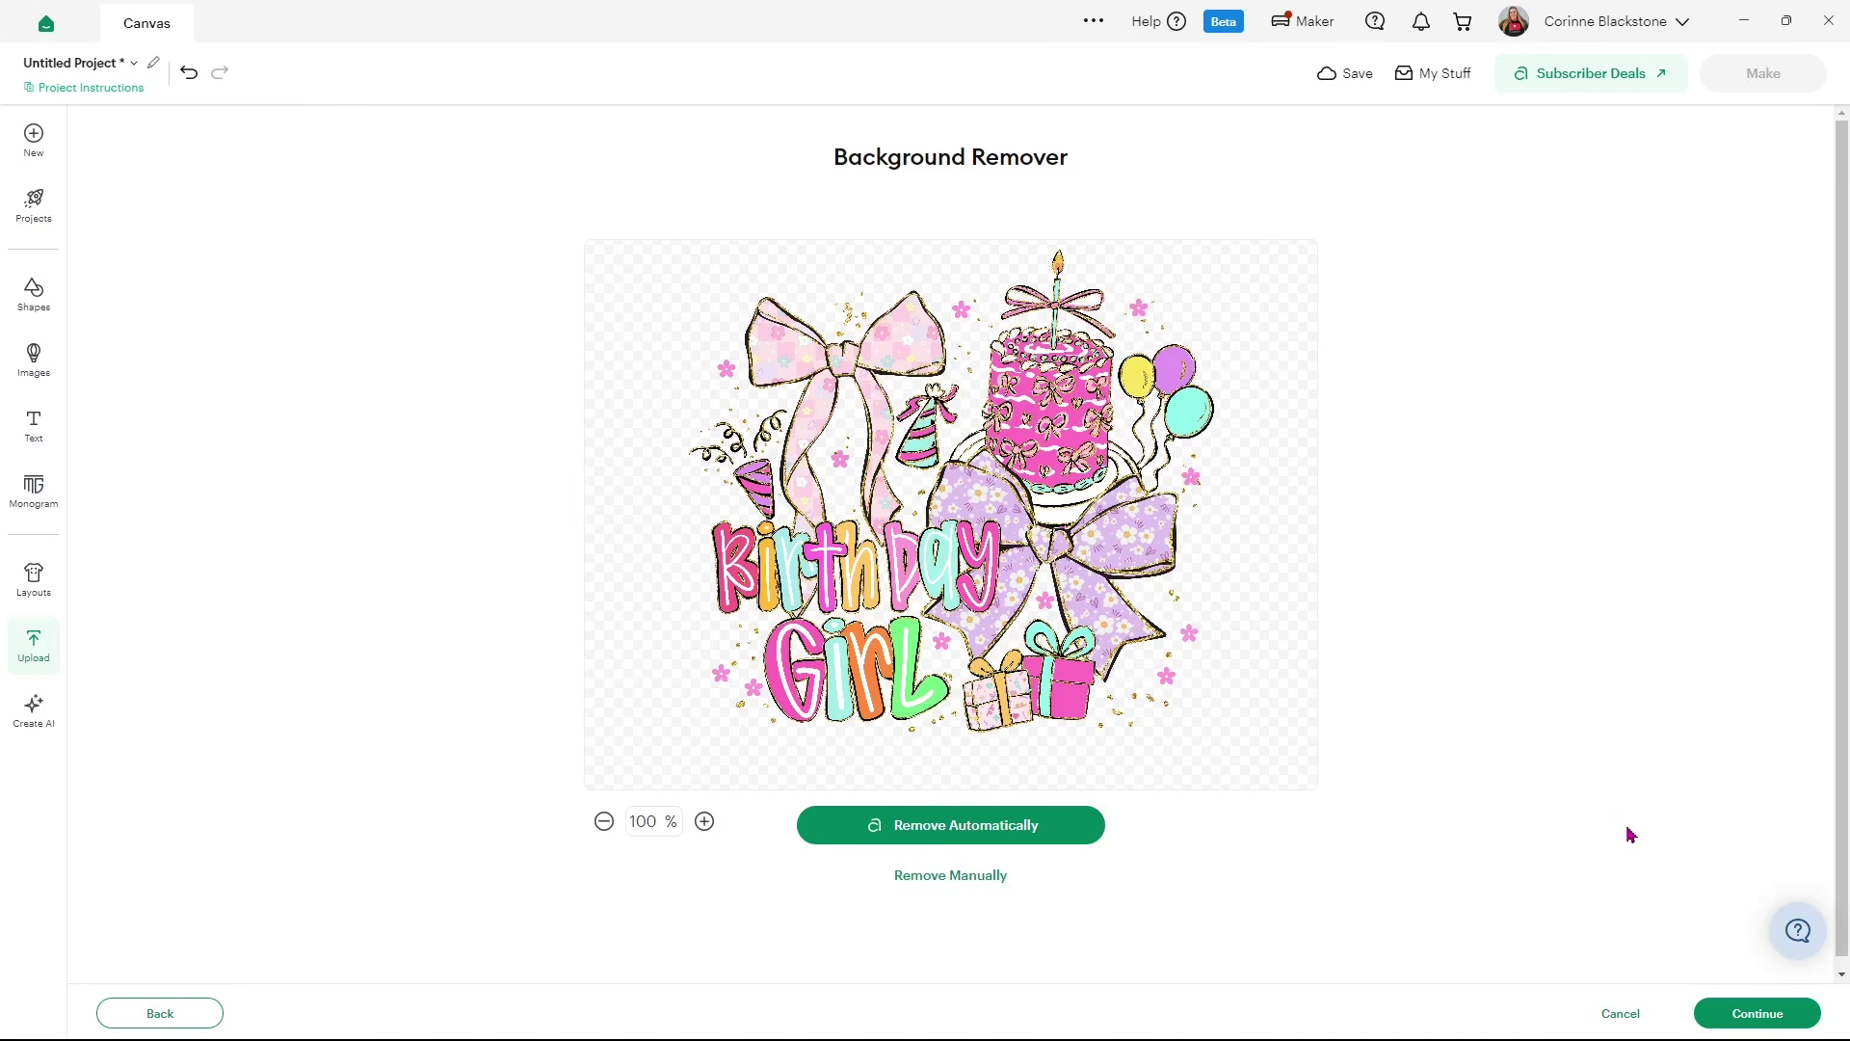
pyautogui.click(1752, 1012)
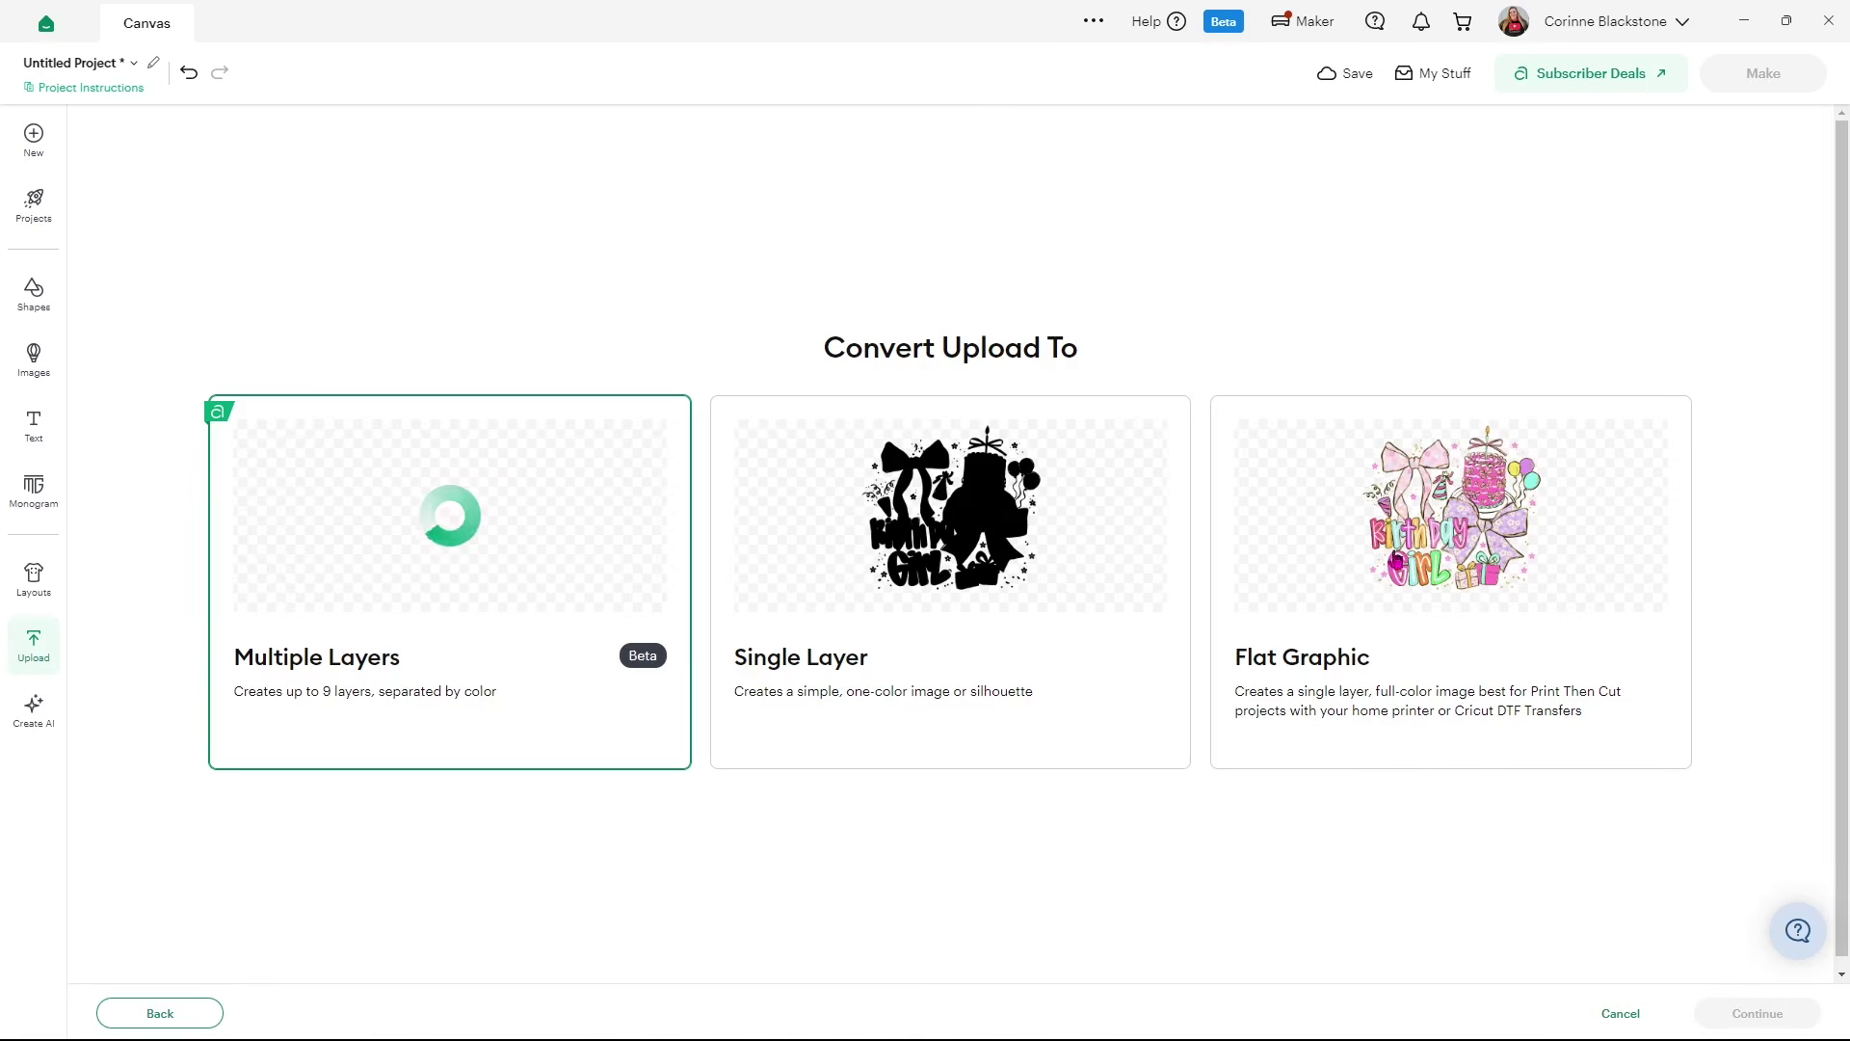
pyautogui.click(1397, 549)
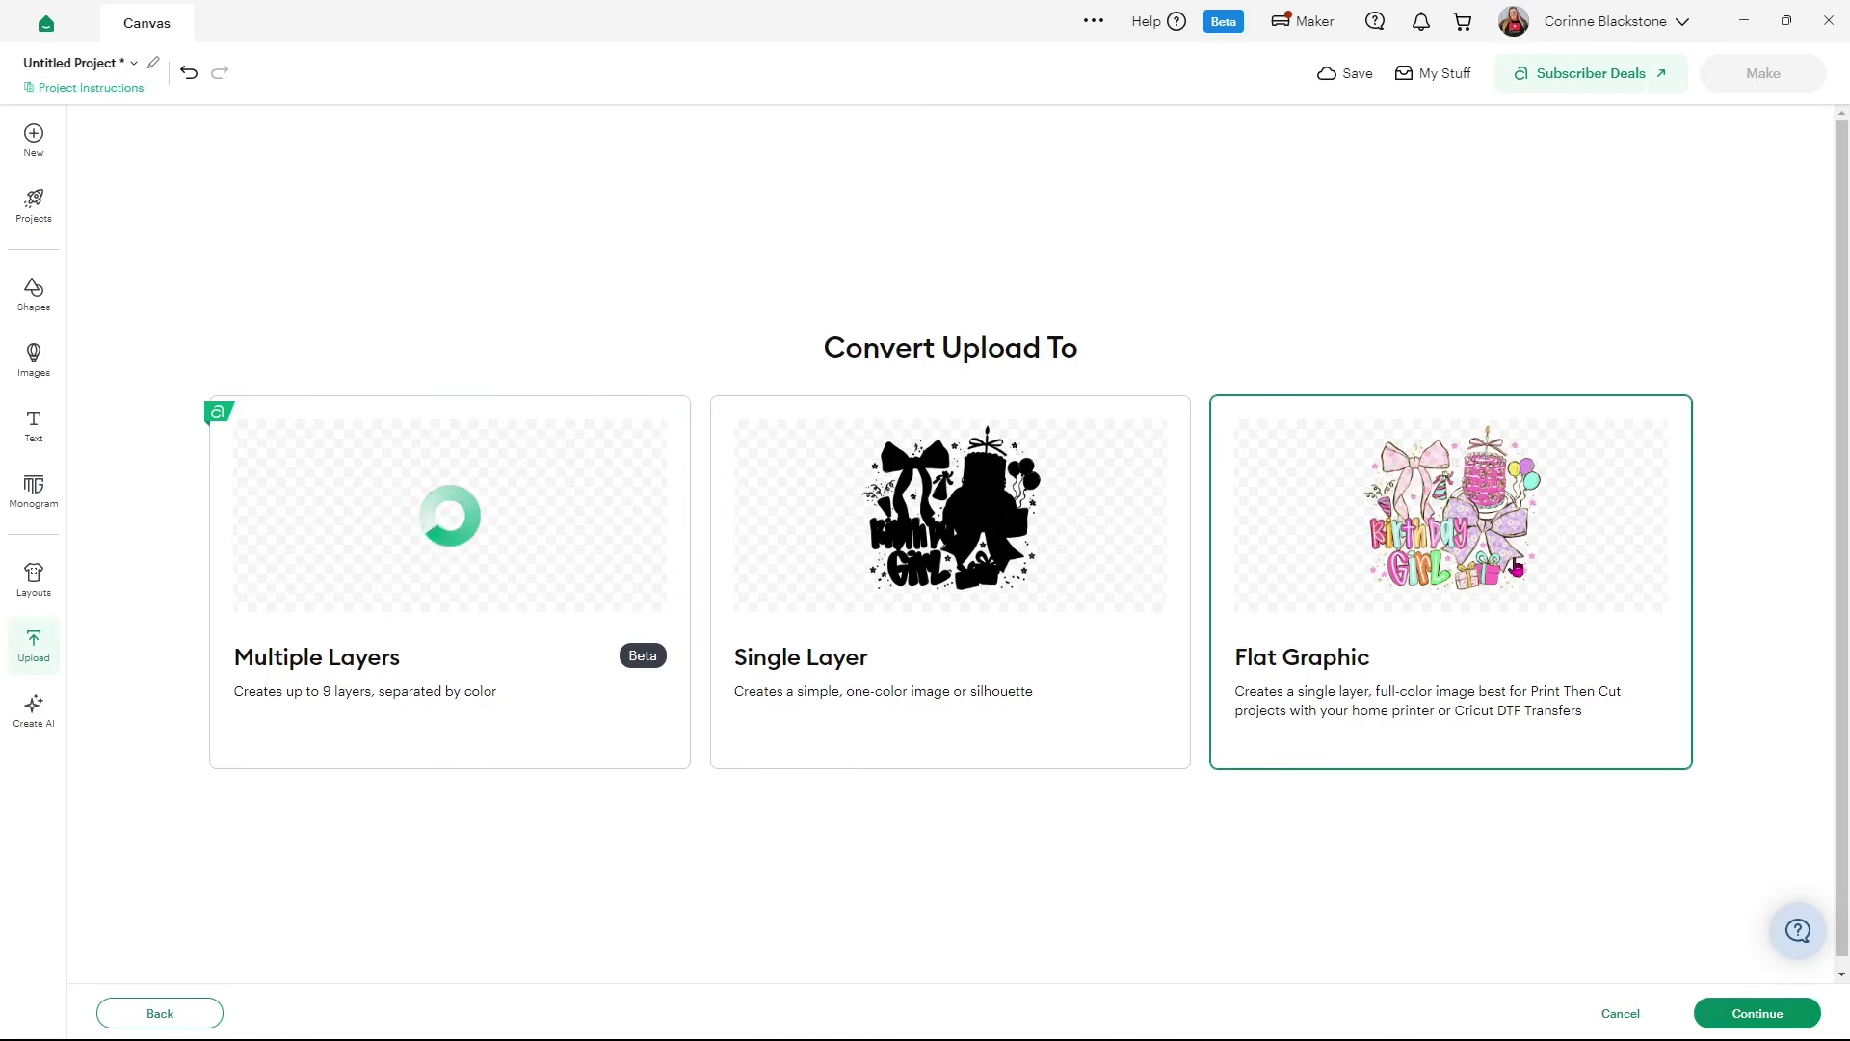
pyautogui.click(1736, 1010)
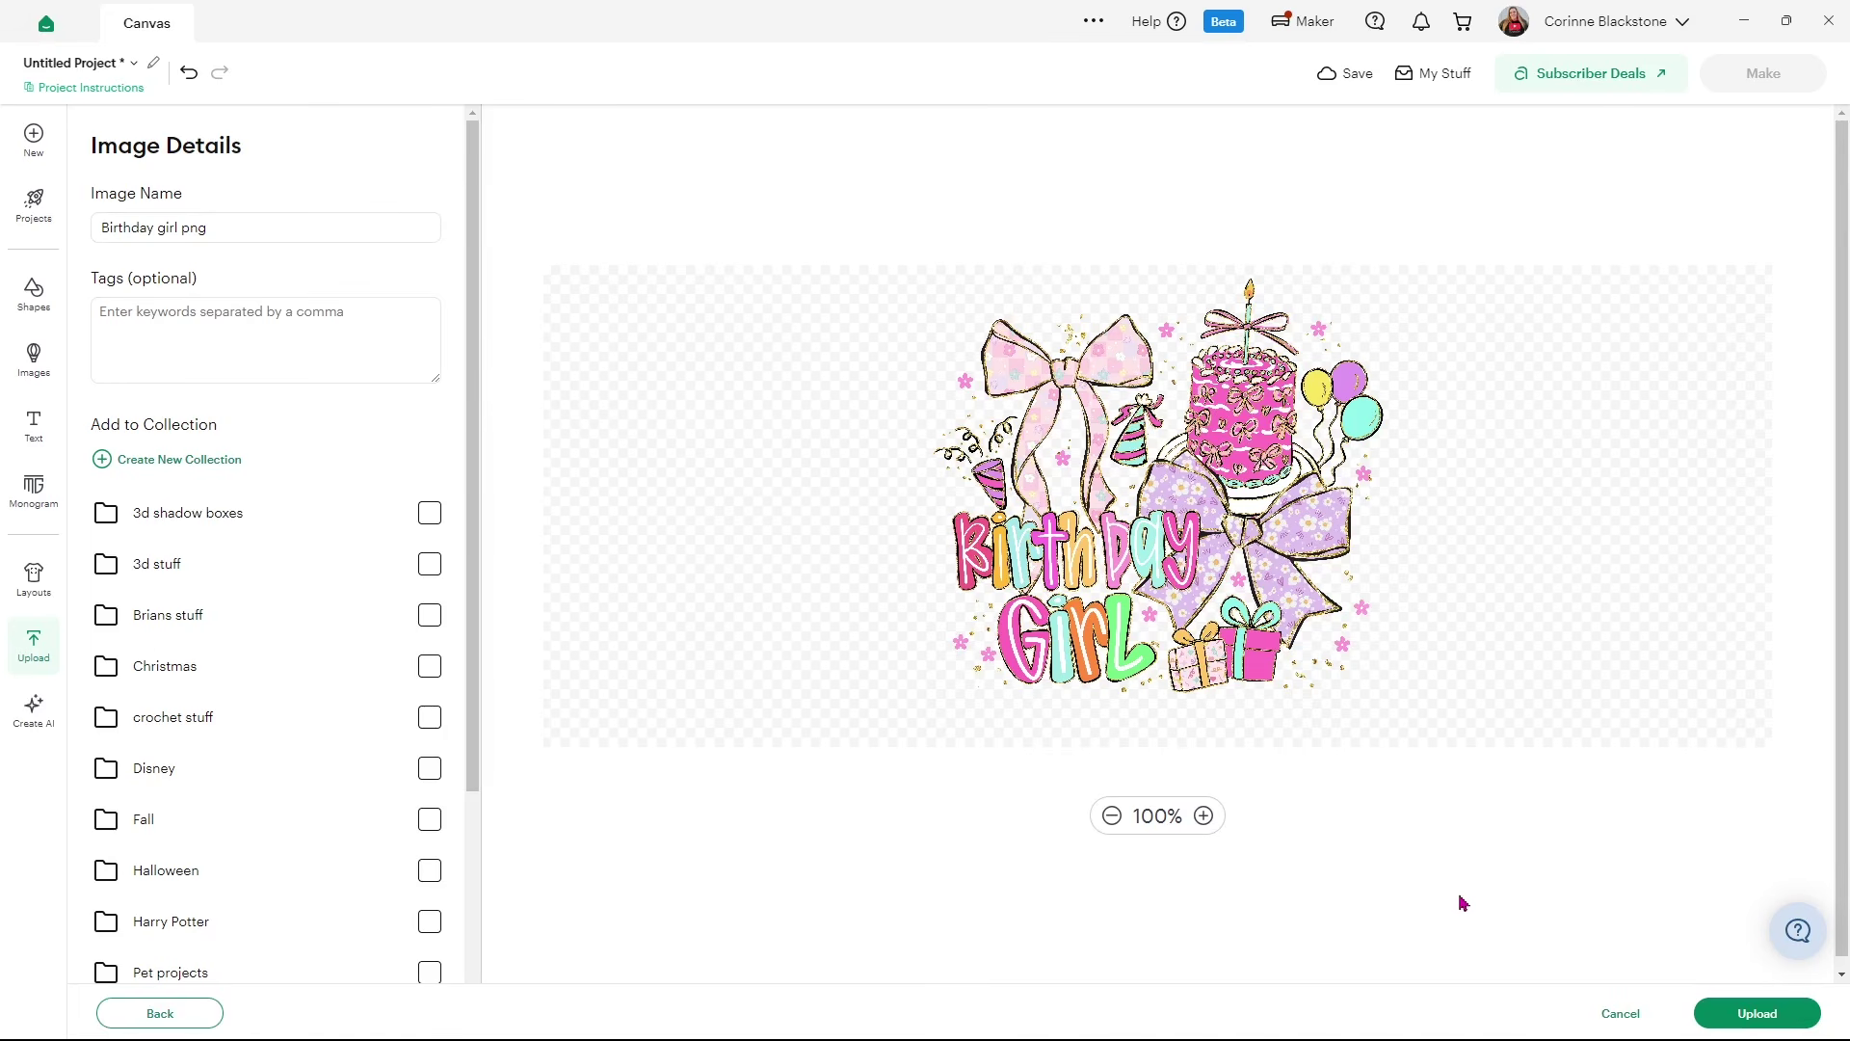
pyautogui.click(1746, 1008)
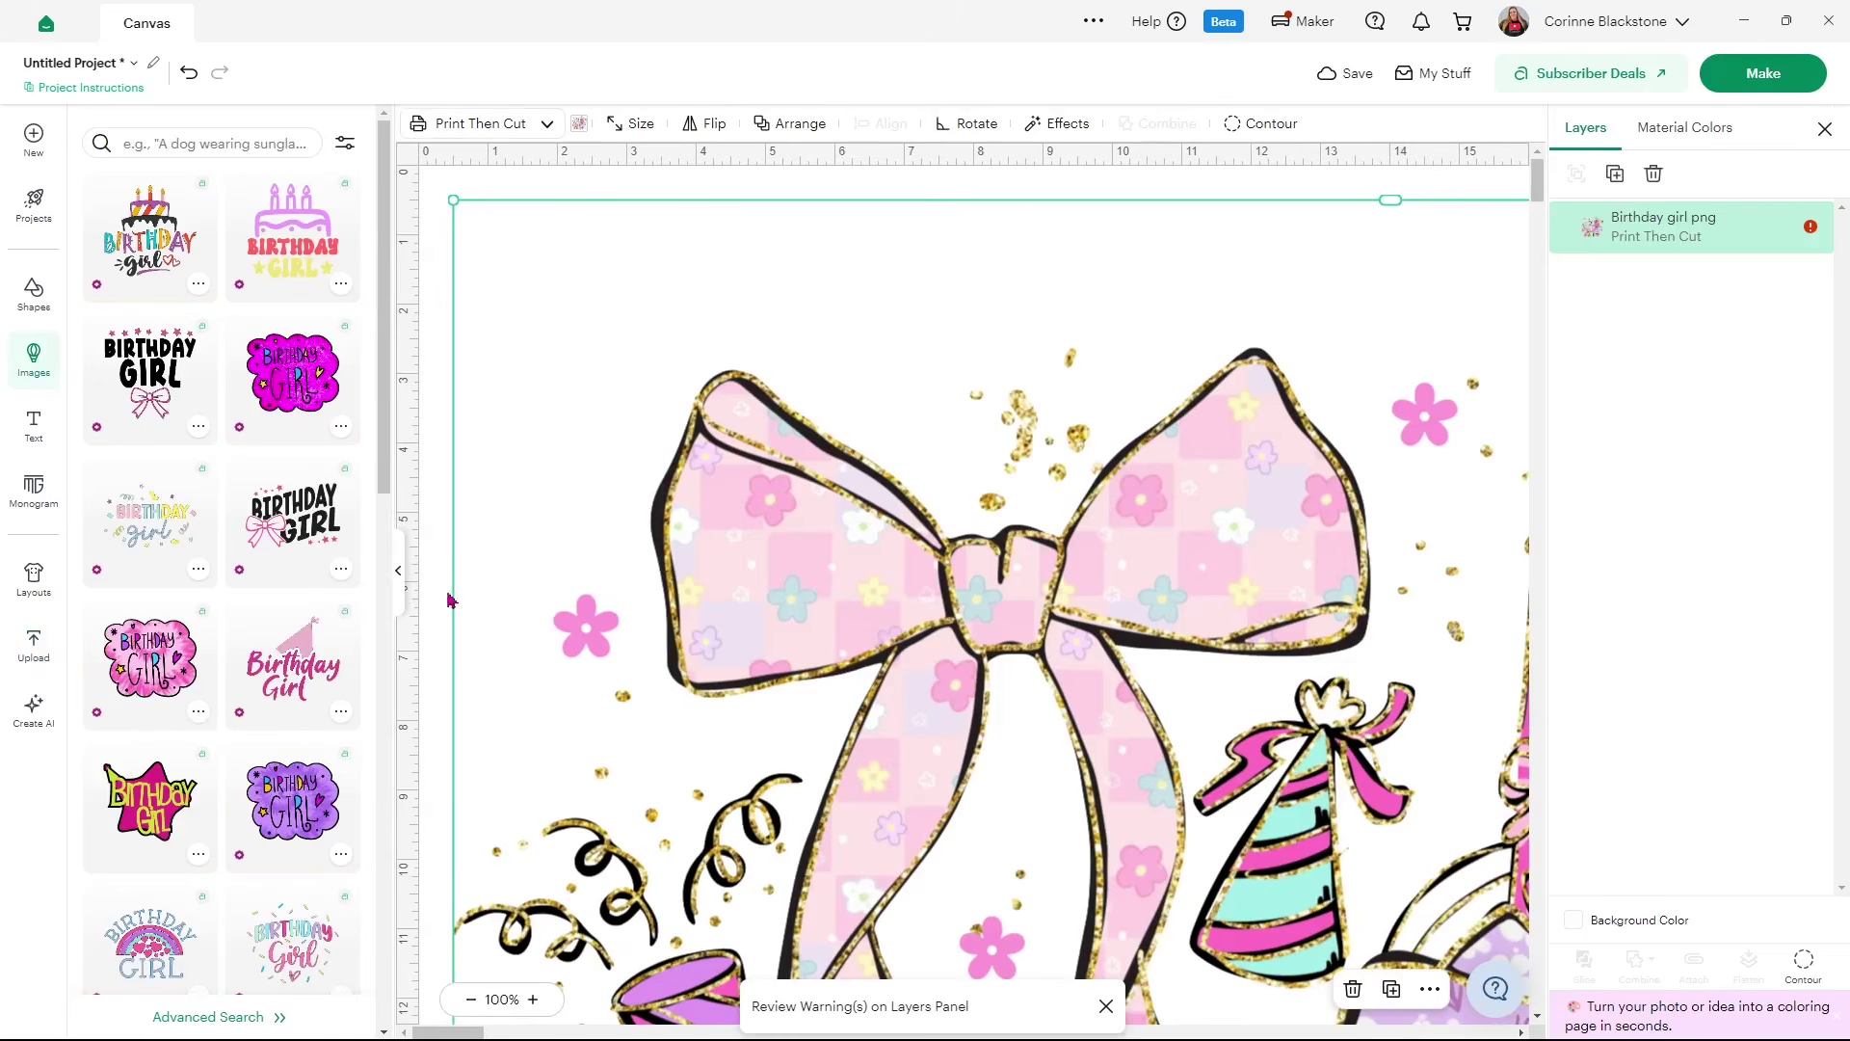
# Set the Birthday girl image's width to 5 in with proportions locked and move it to the right side of the canvas
pyautogui.click(398, 575)
pyautogui.click(285, 233)
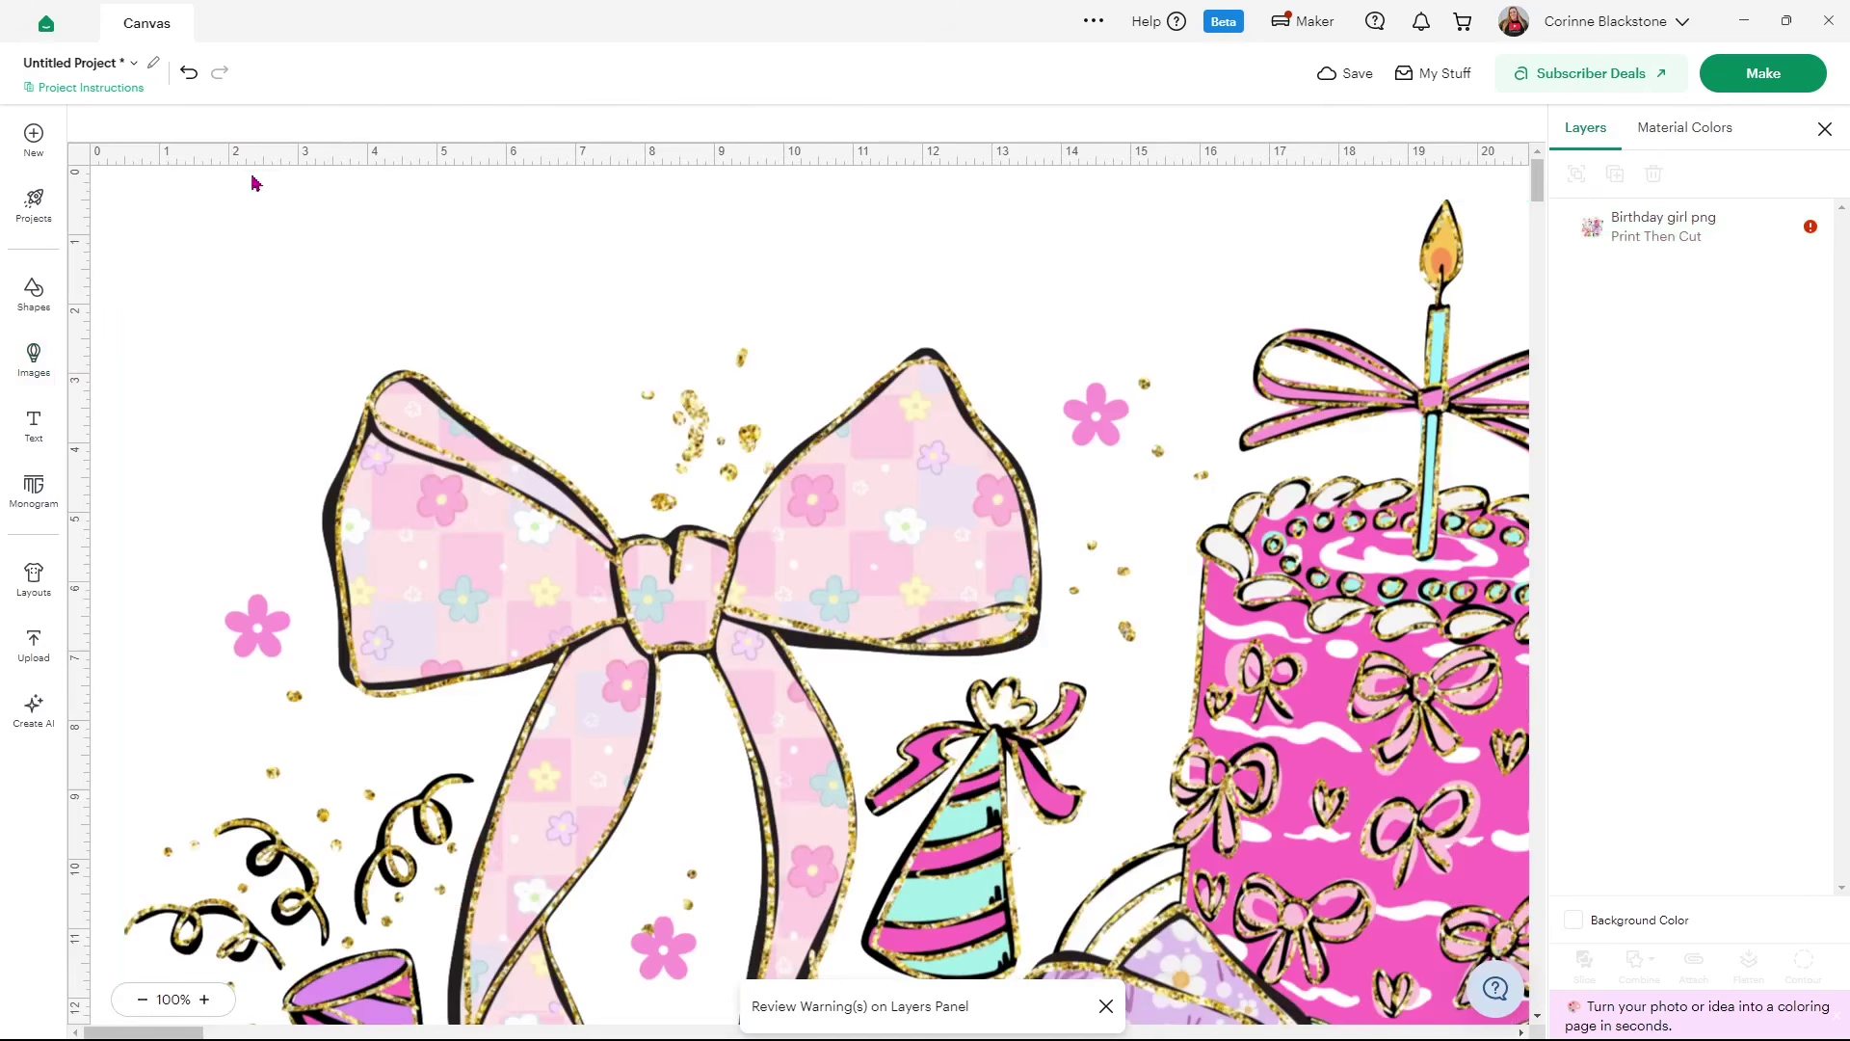
pyautogui.click(390, 424)
pyautogui.click(286, 122)
pyautogui.click(253, 199)
pyautogui.write('5')
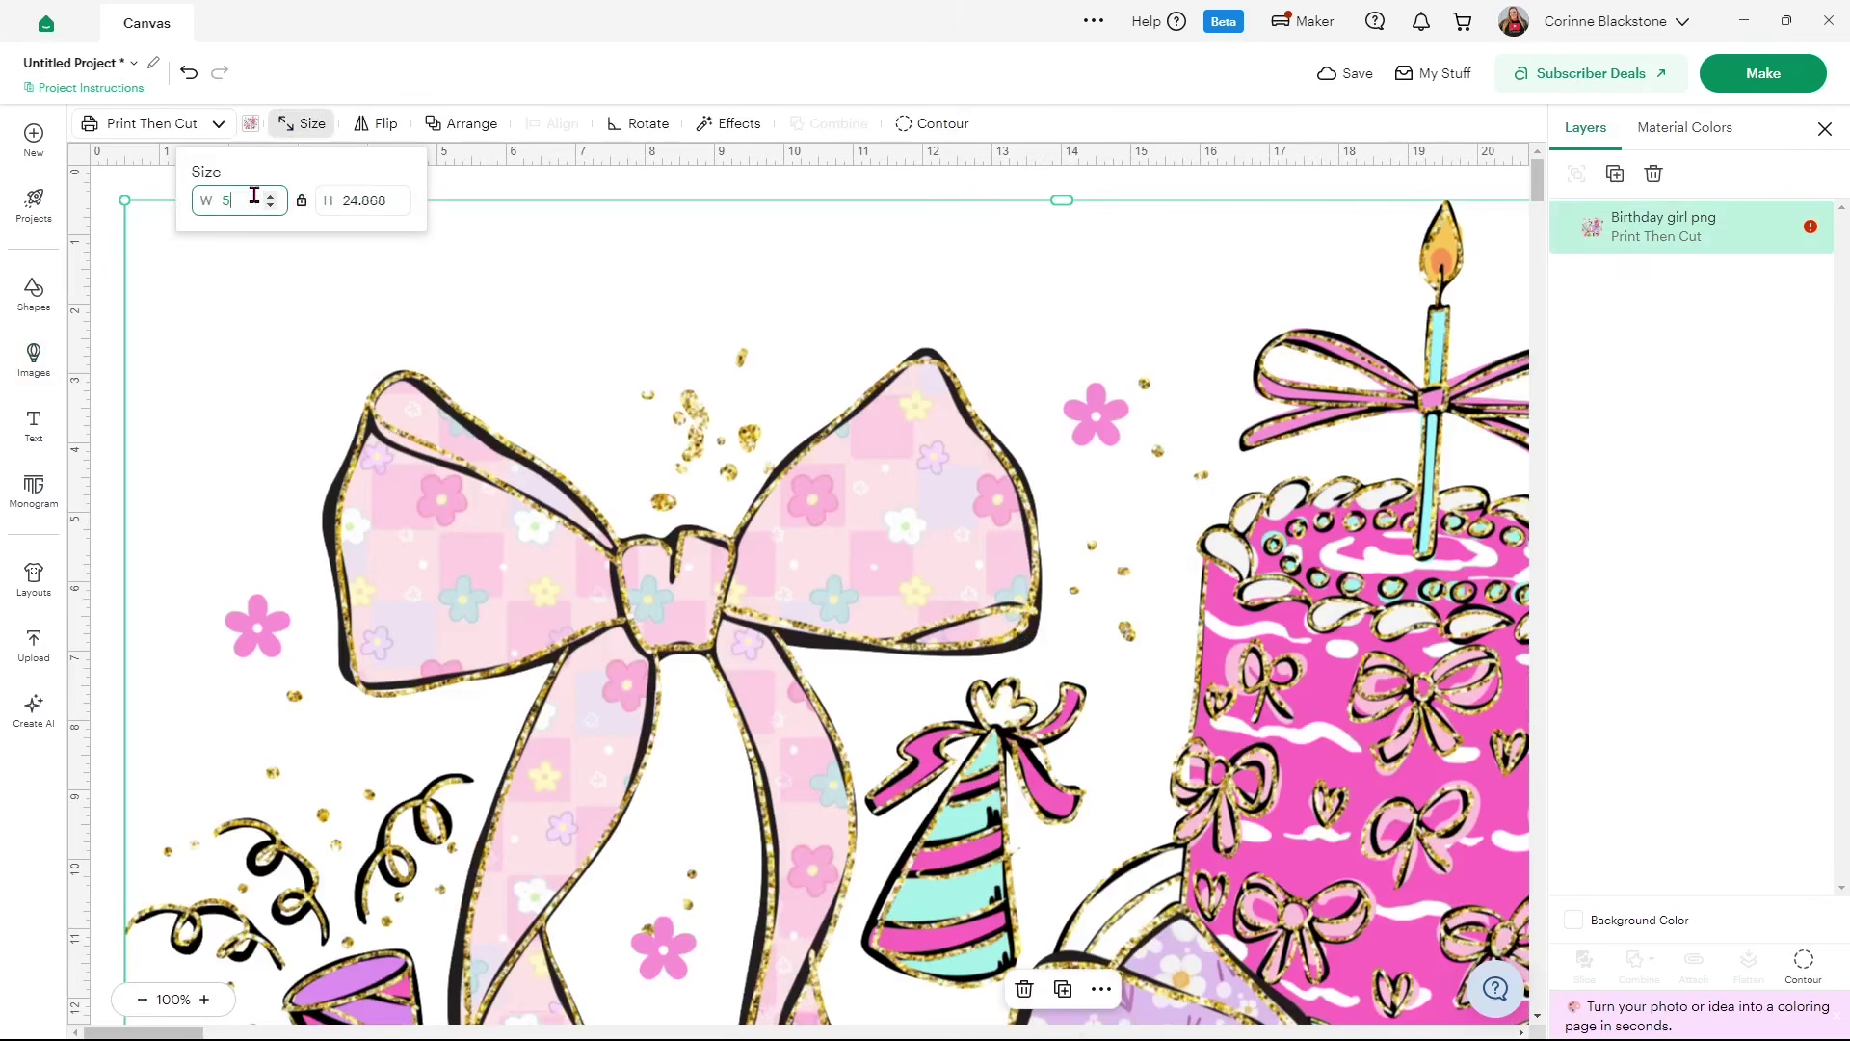
pyautogui.press('Return')
pyautogui.click(600, 461)
pyautogui.moveTo(303, 393); pyautogui.dragTo(1230, 600)
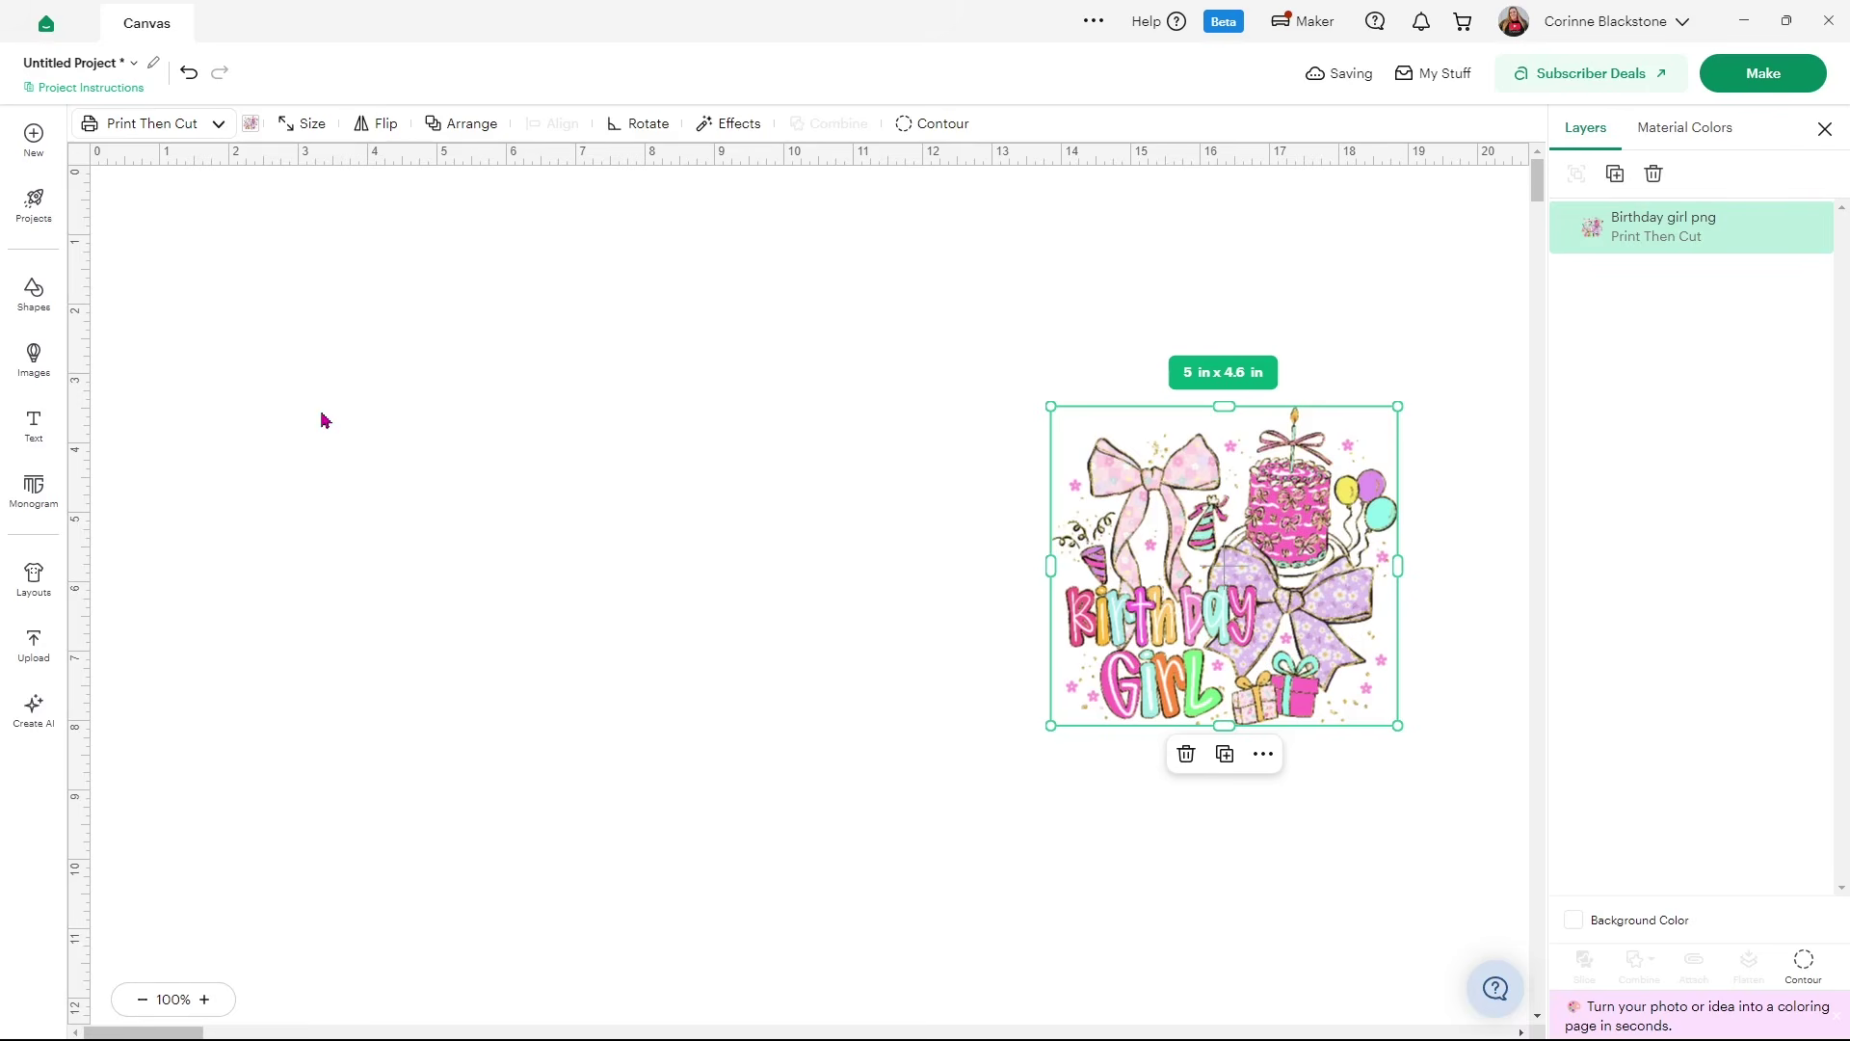
# Insert a basic square shape on the canvas beside the Birthday girl image
pyautogui.click(33, 294)
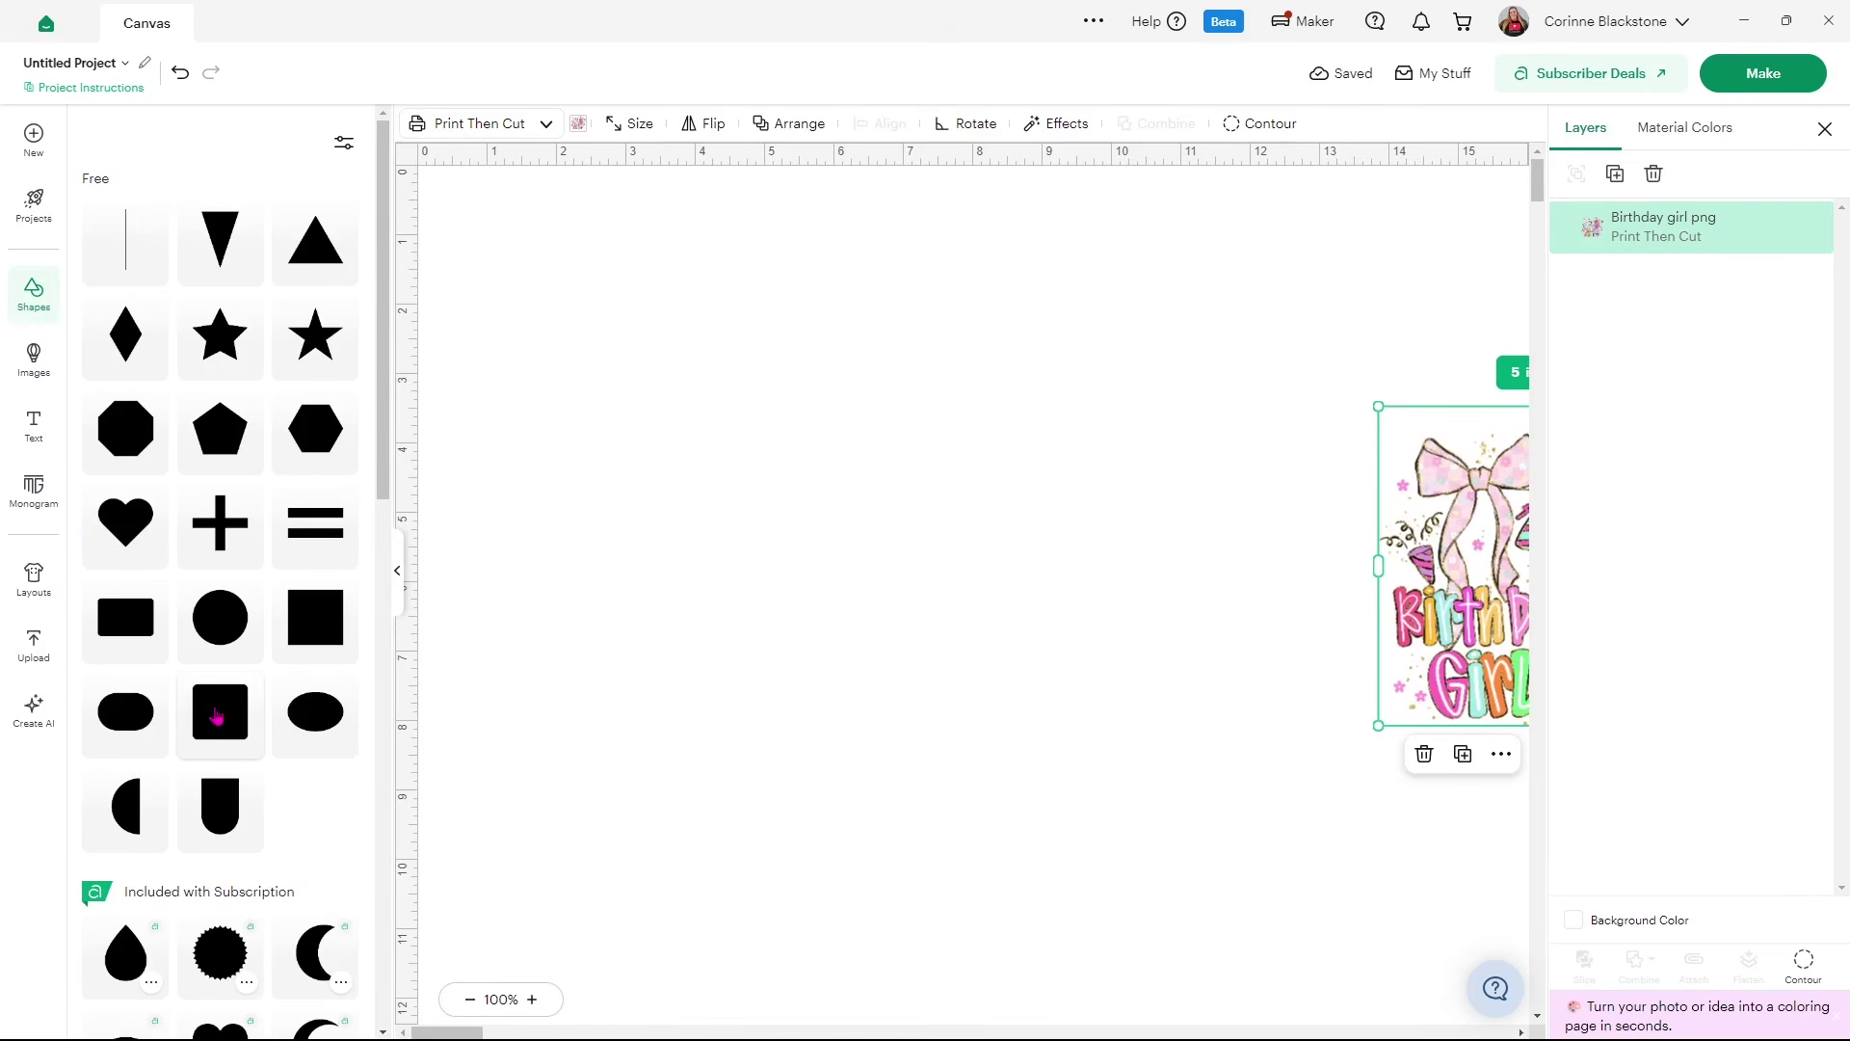
pyautogui.click(306, 636)
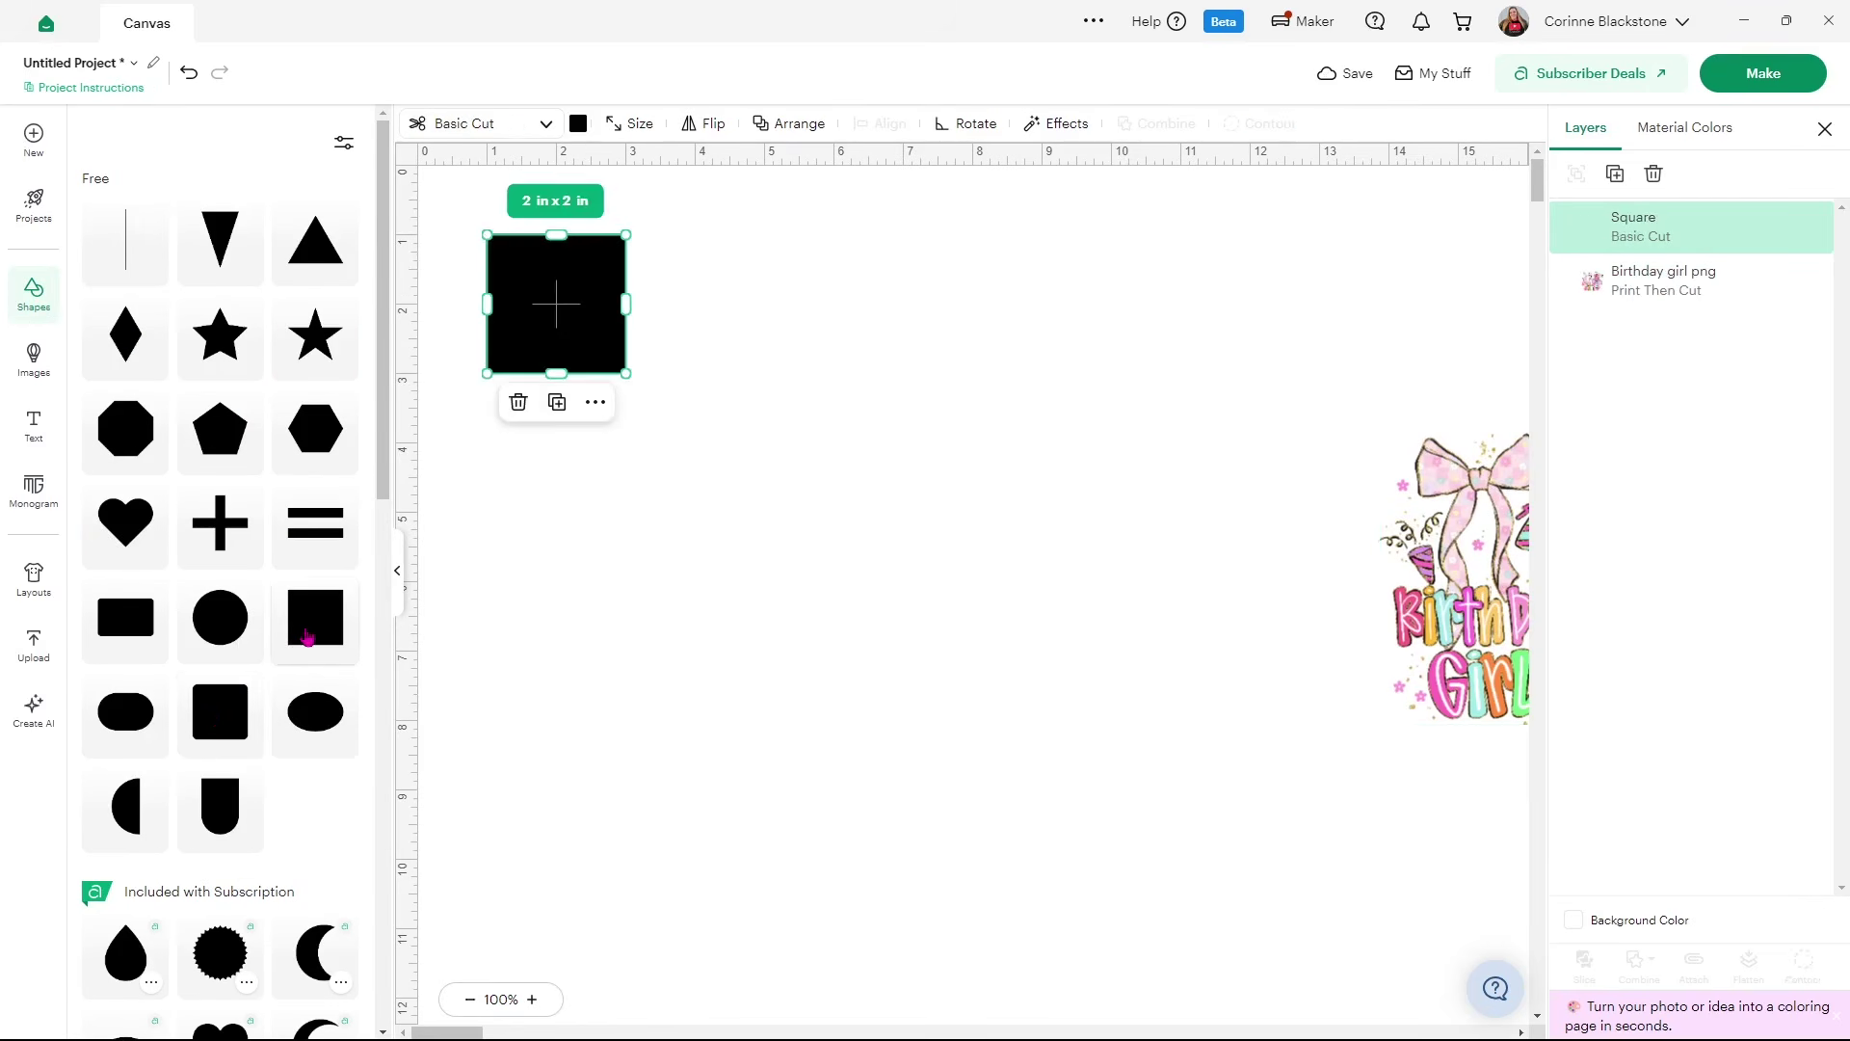
pyautogui.click(396, 571)
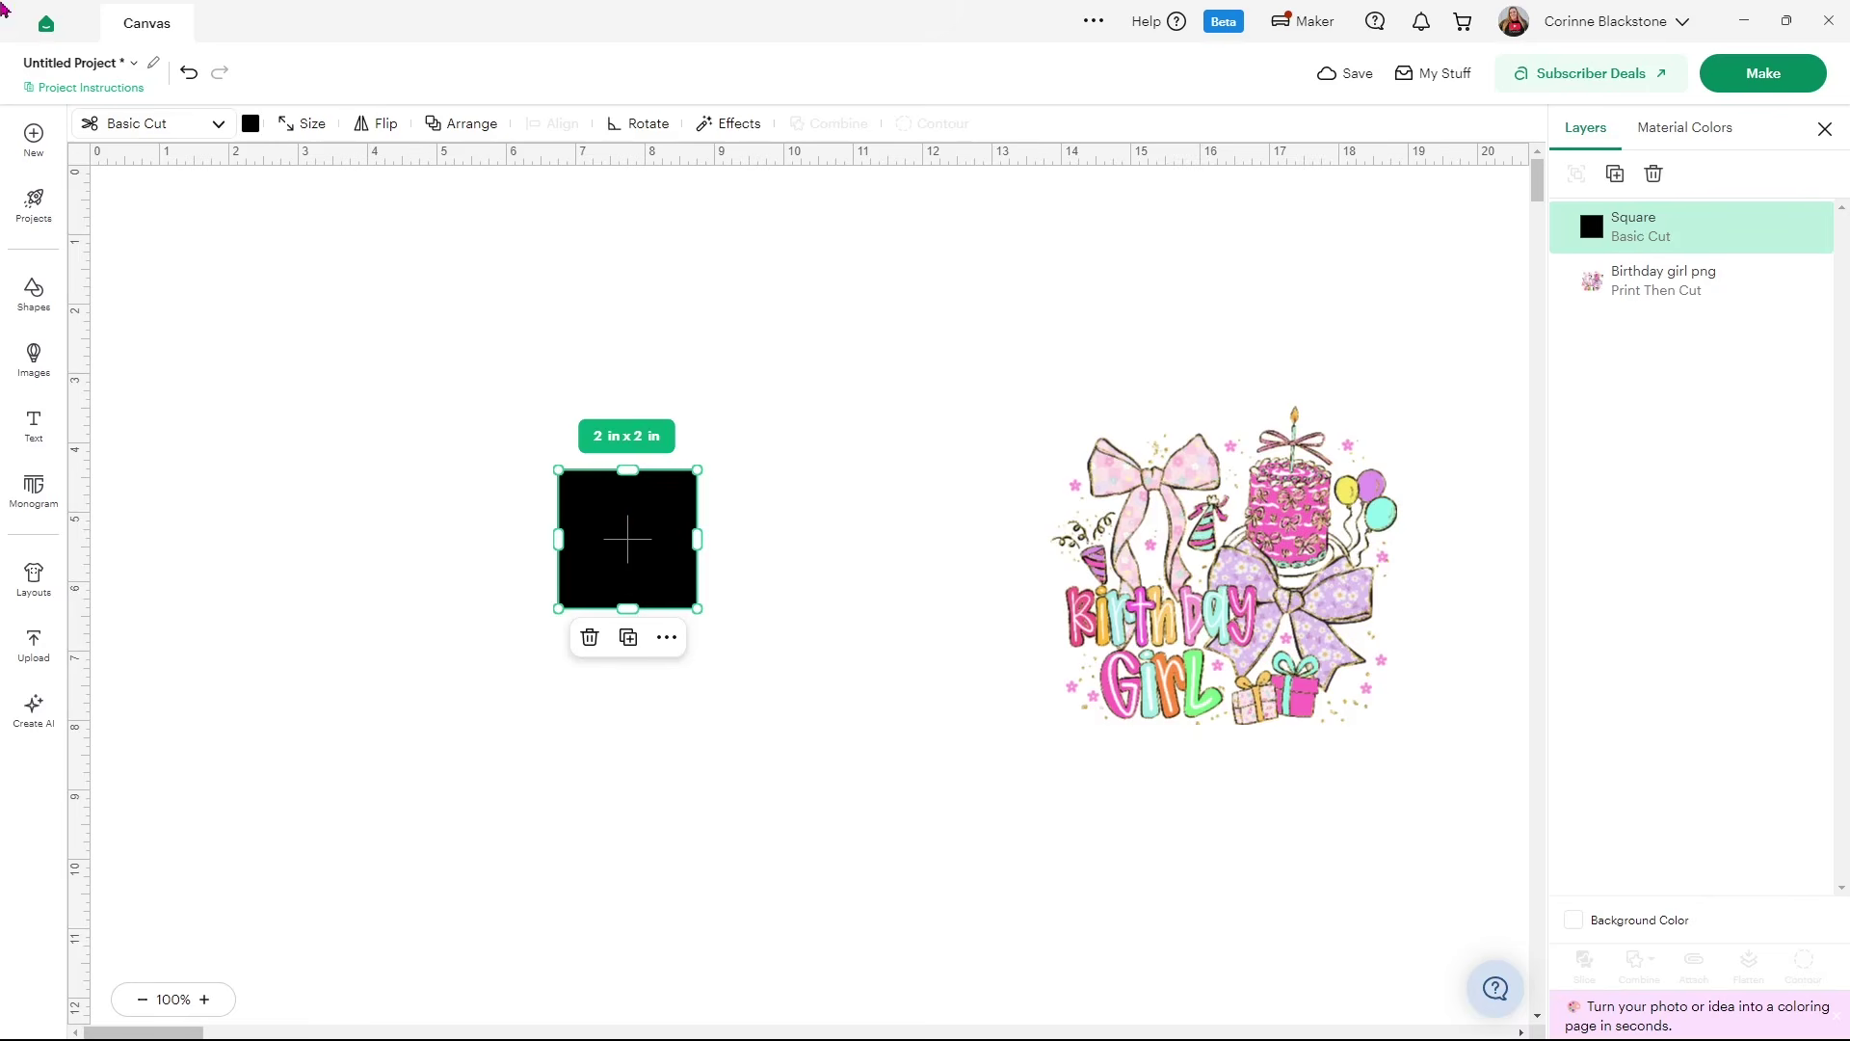
# Unlock the square's proportions, size it 4 in wide by 6 in high, and move it higher on the canvas
pyautogui.click(295, 131)
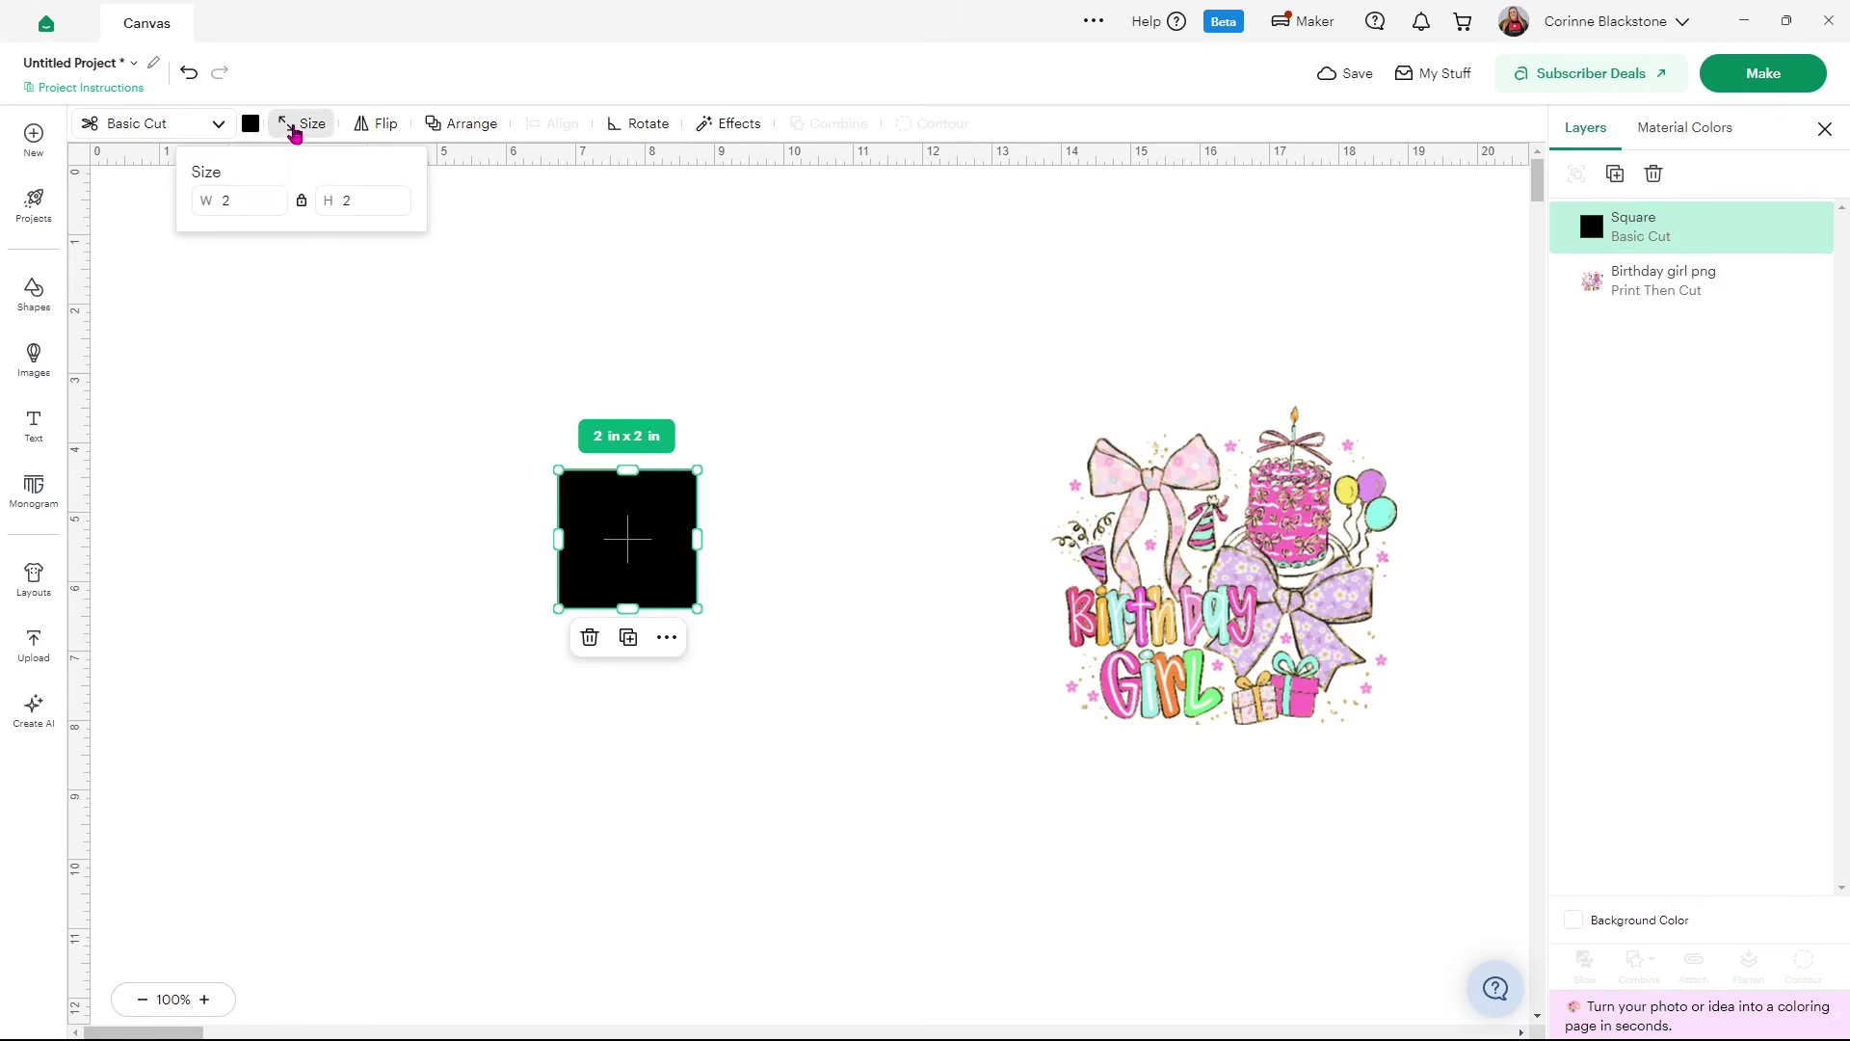
pyautogui.click(302, 201)
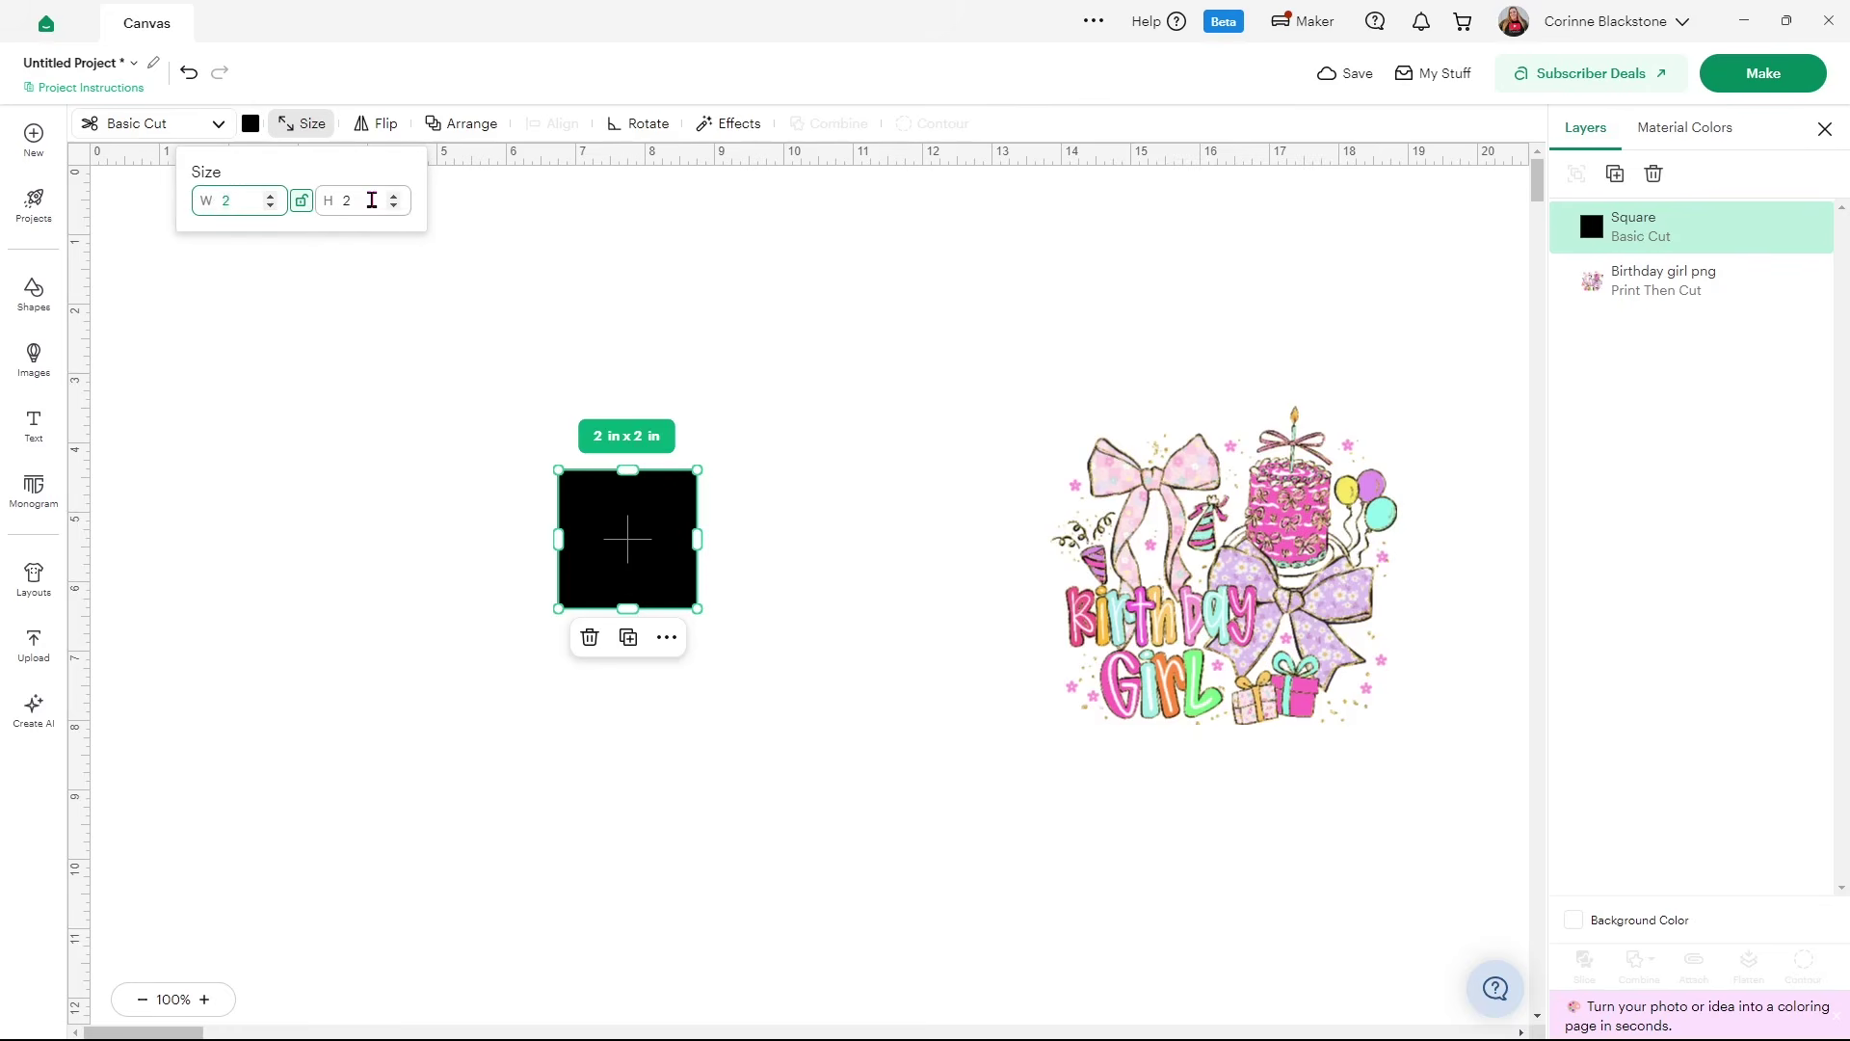
pyautogui.press('BackSpace')
pyautogui.write('4')
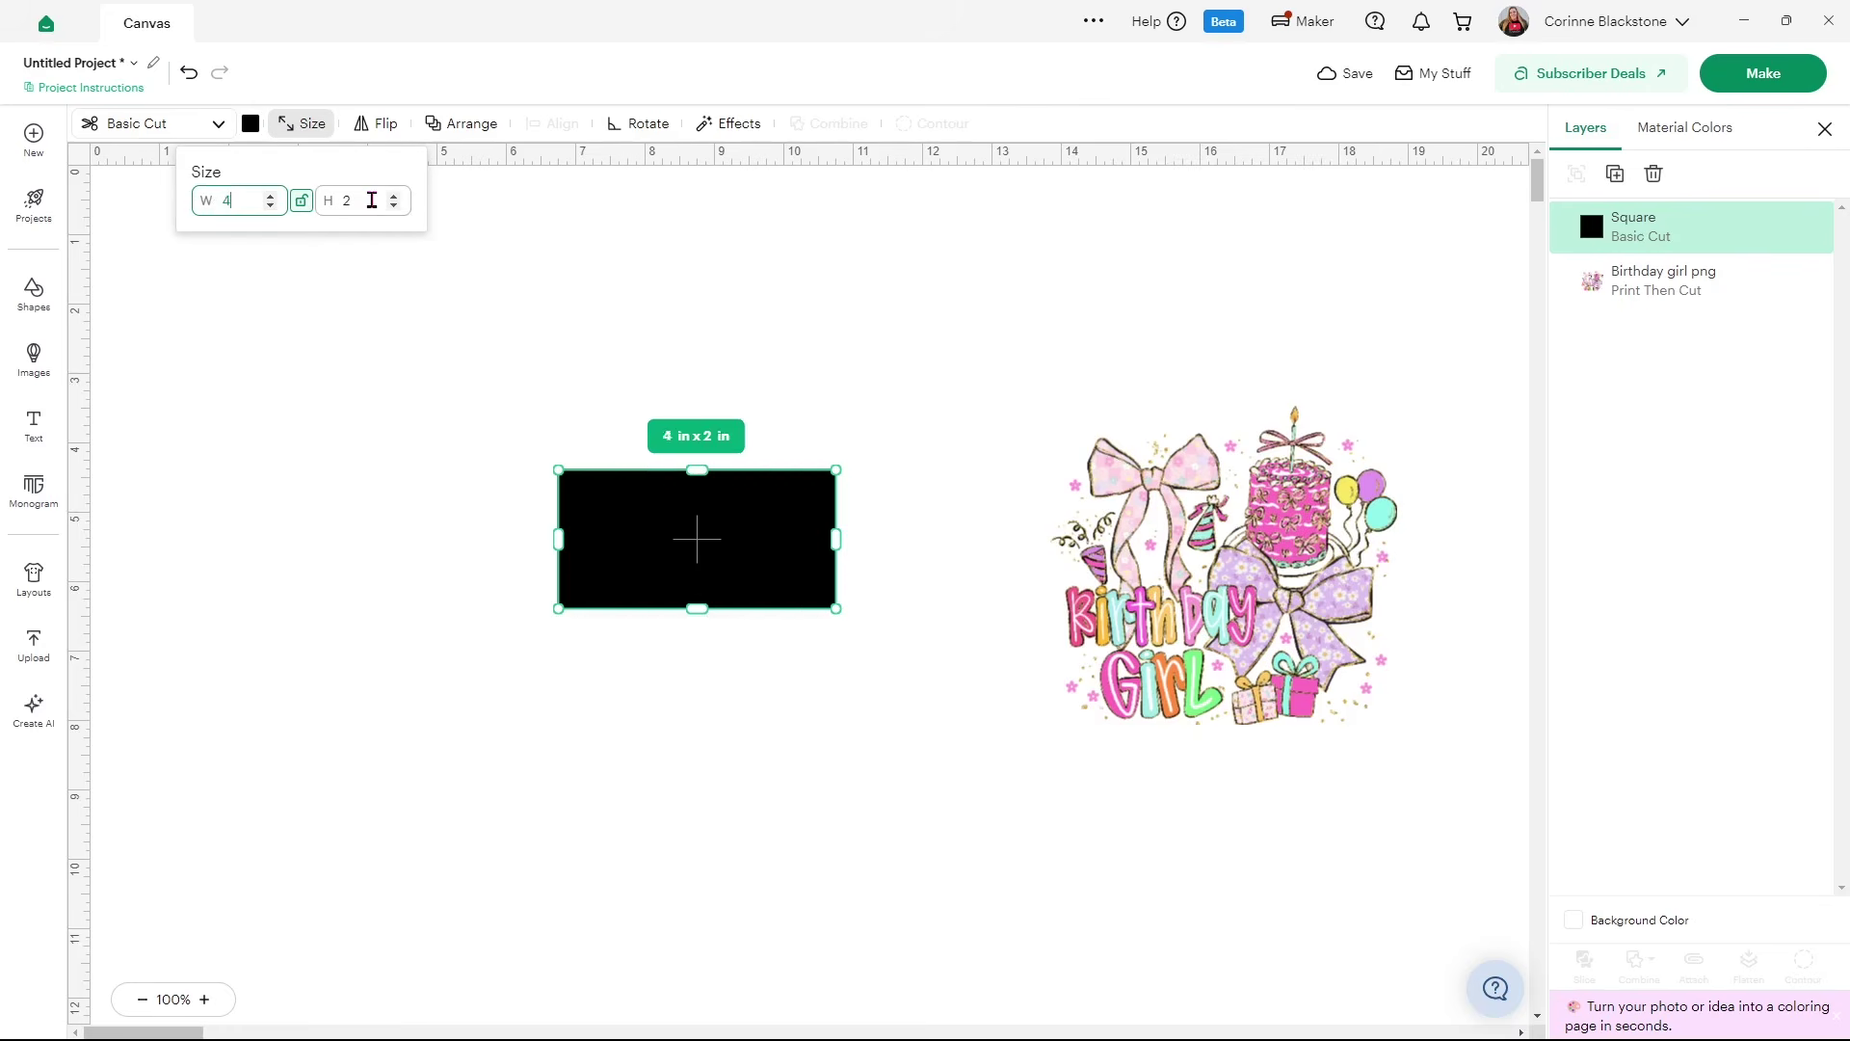
pyautogui.press('Return')
pyautogui.click(372, 193)
pyautogui.press('BackSpace')
pyautogui.write('6')
pyautogui.press('Return')
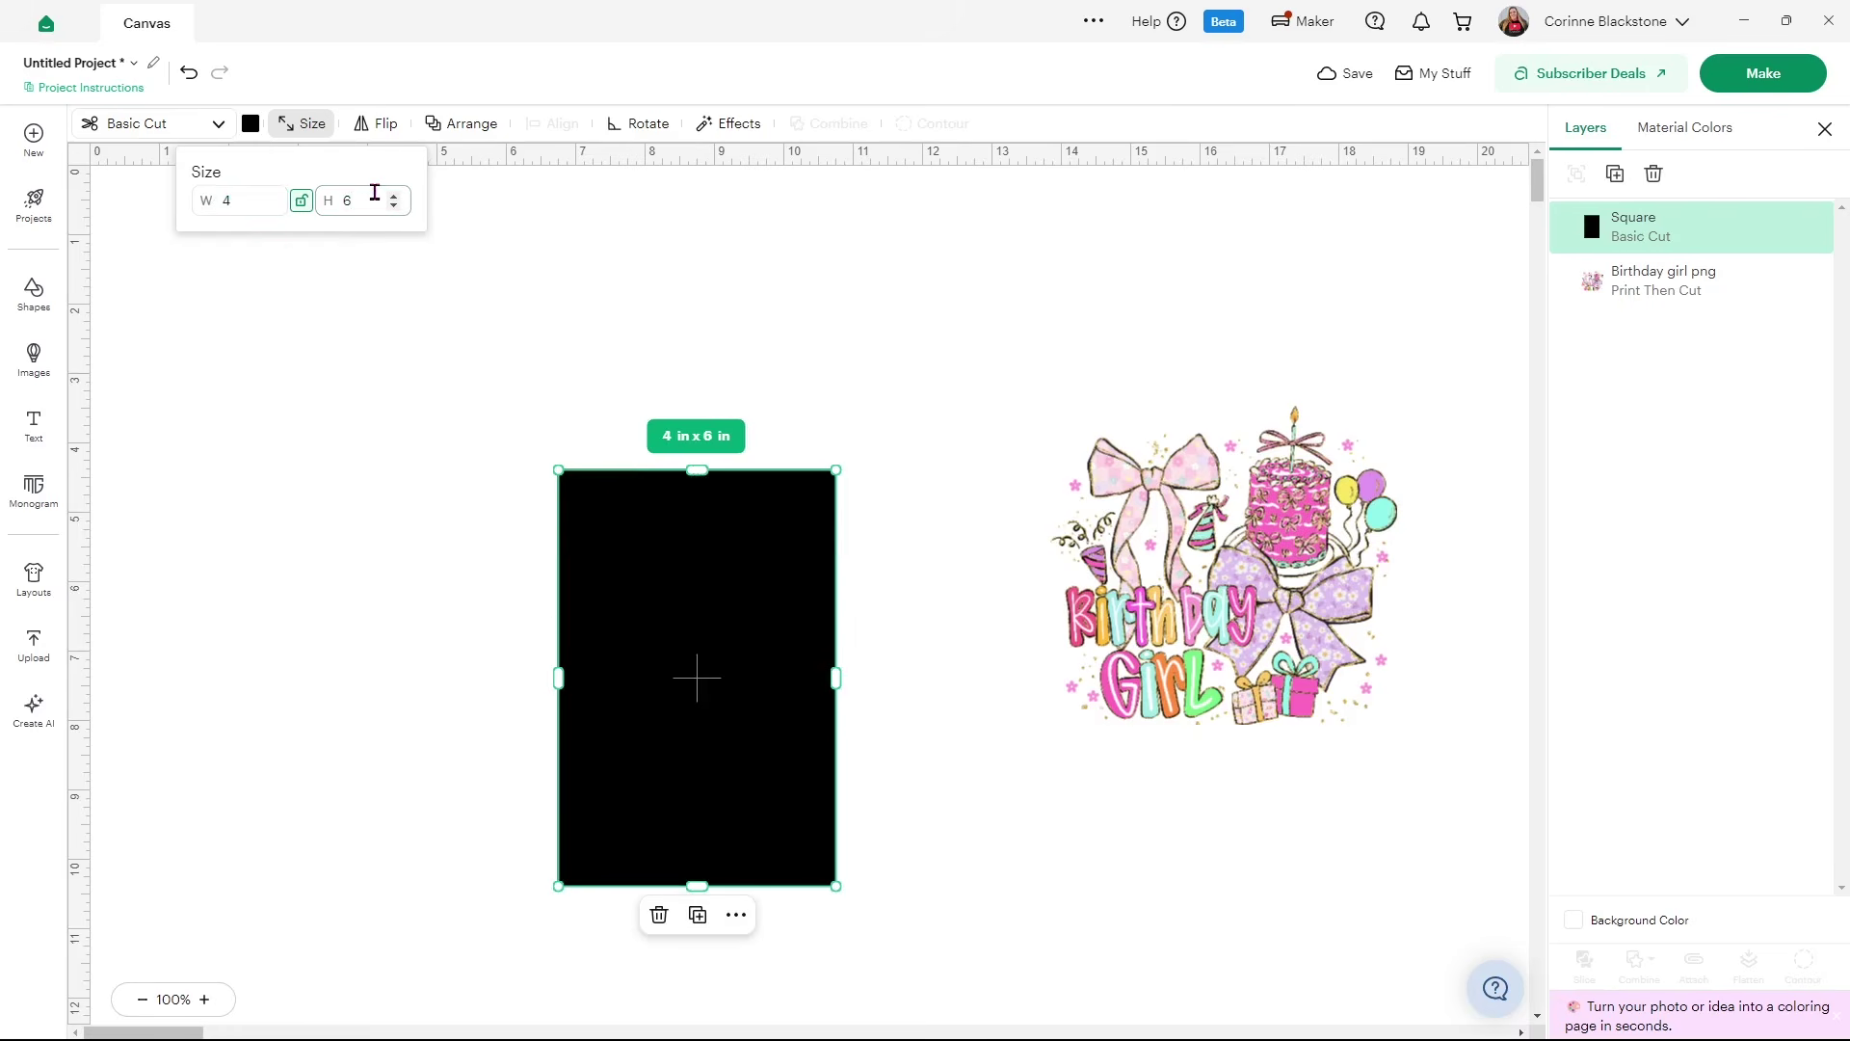
pyautogui.click(916, 595)
pyautogui.moveTo(777, 590); pyautogui.dragTo(800, 468)
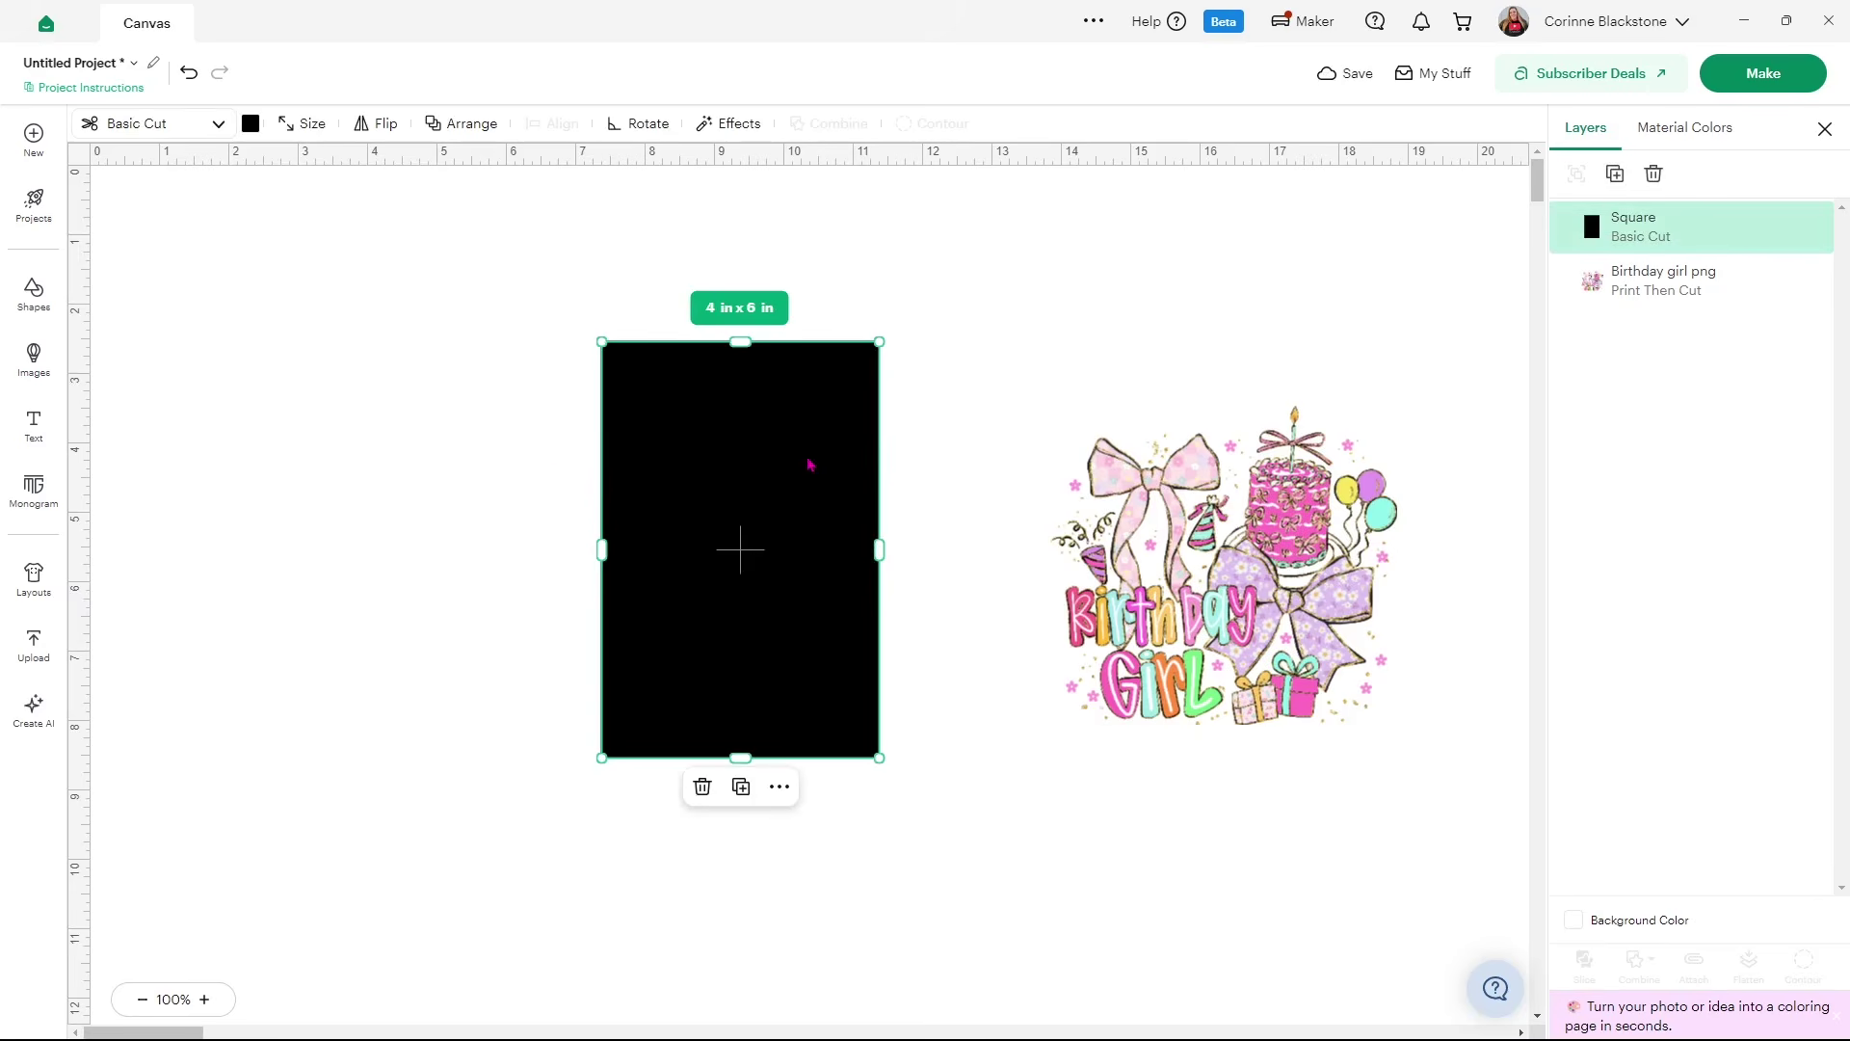
# Set the 4 x 6 in square to Print Then Cut and change its print type from colour to Pattern
pyautogui.click(188, 123)
pyautogui.click(162, 556)
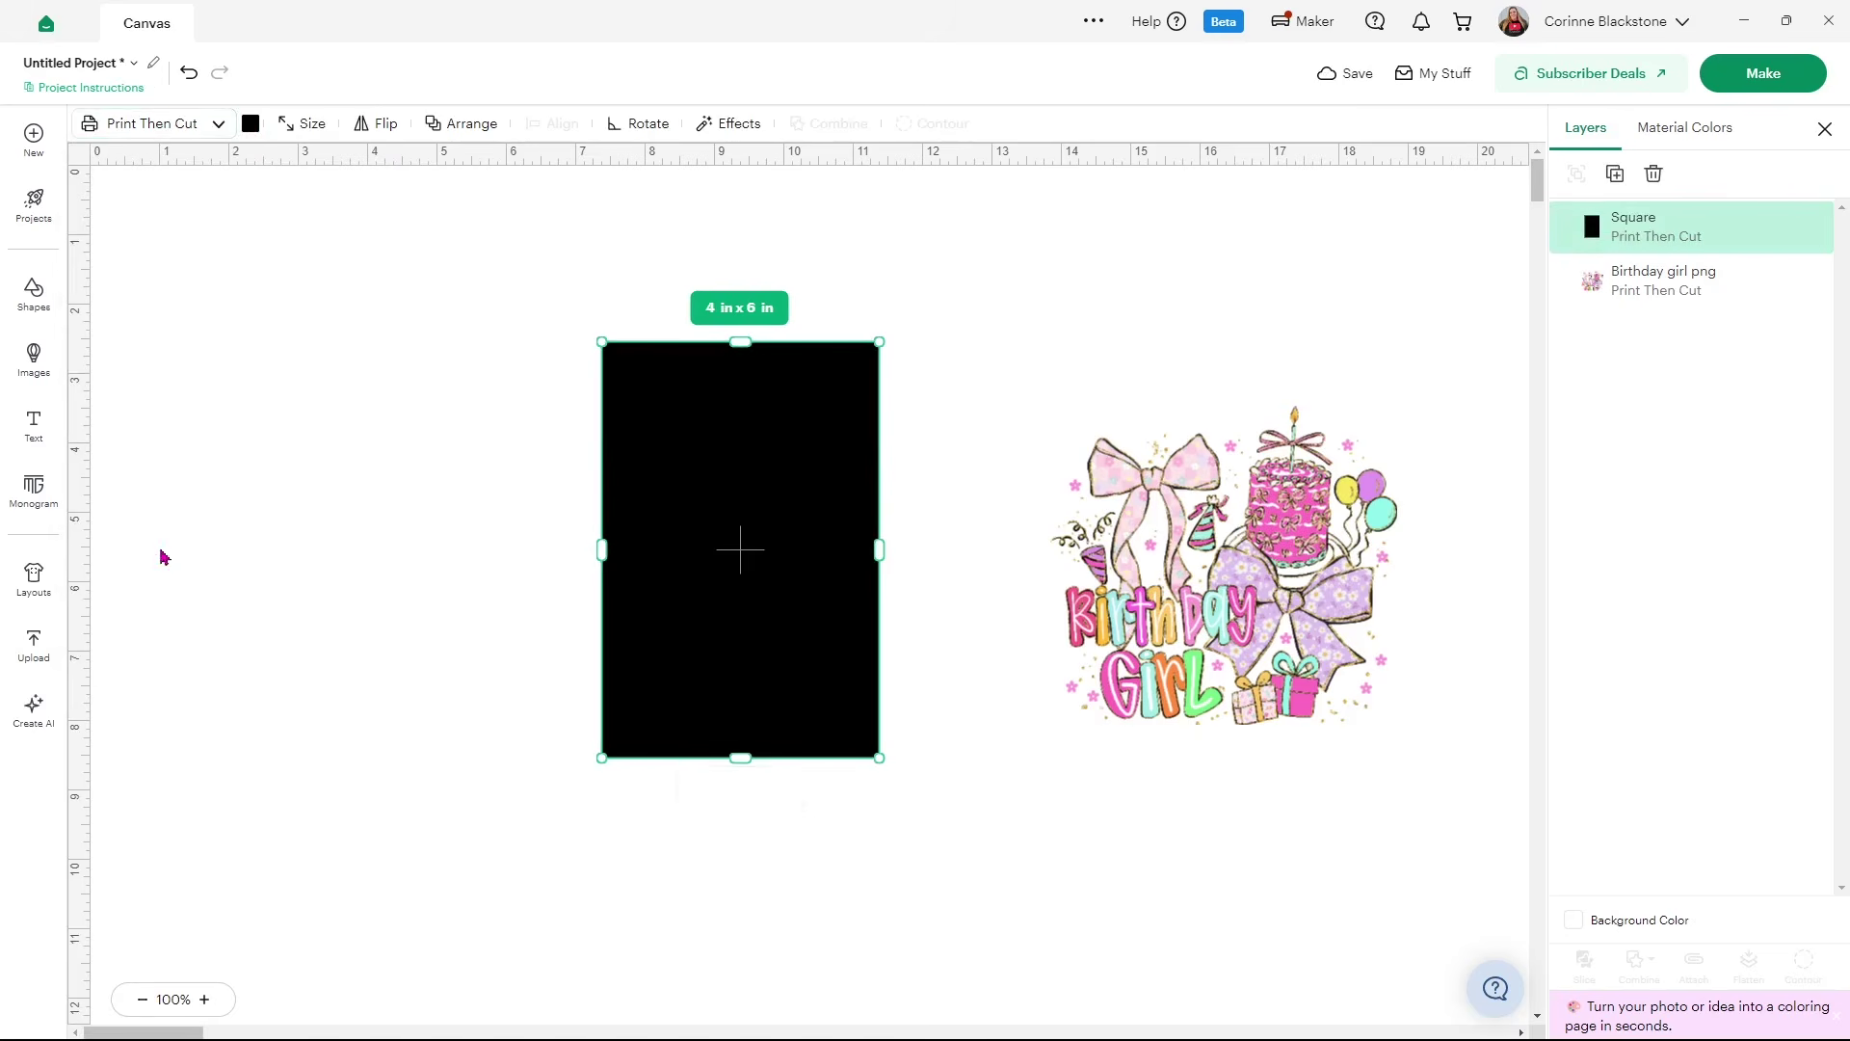
pyautogui.click(251, 126)
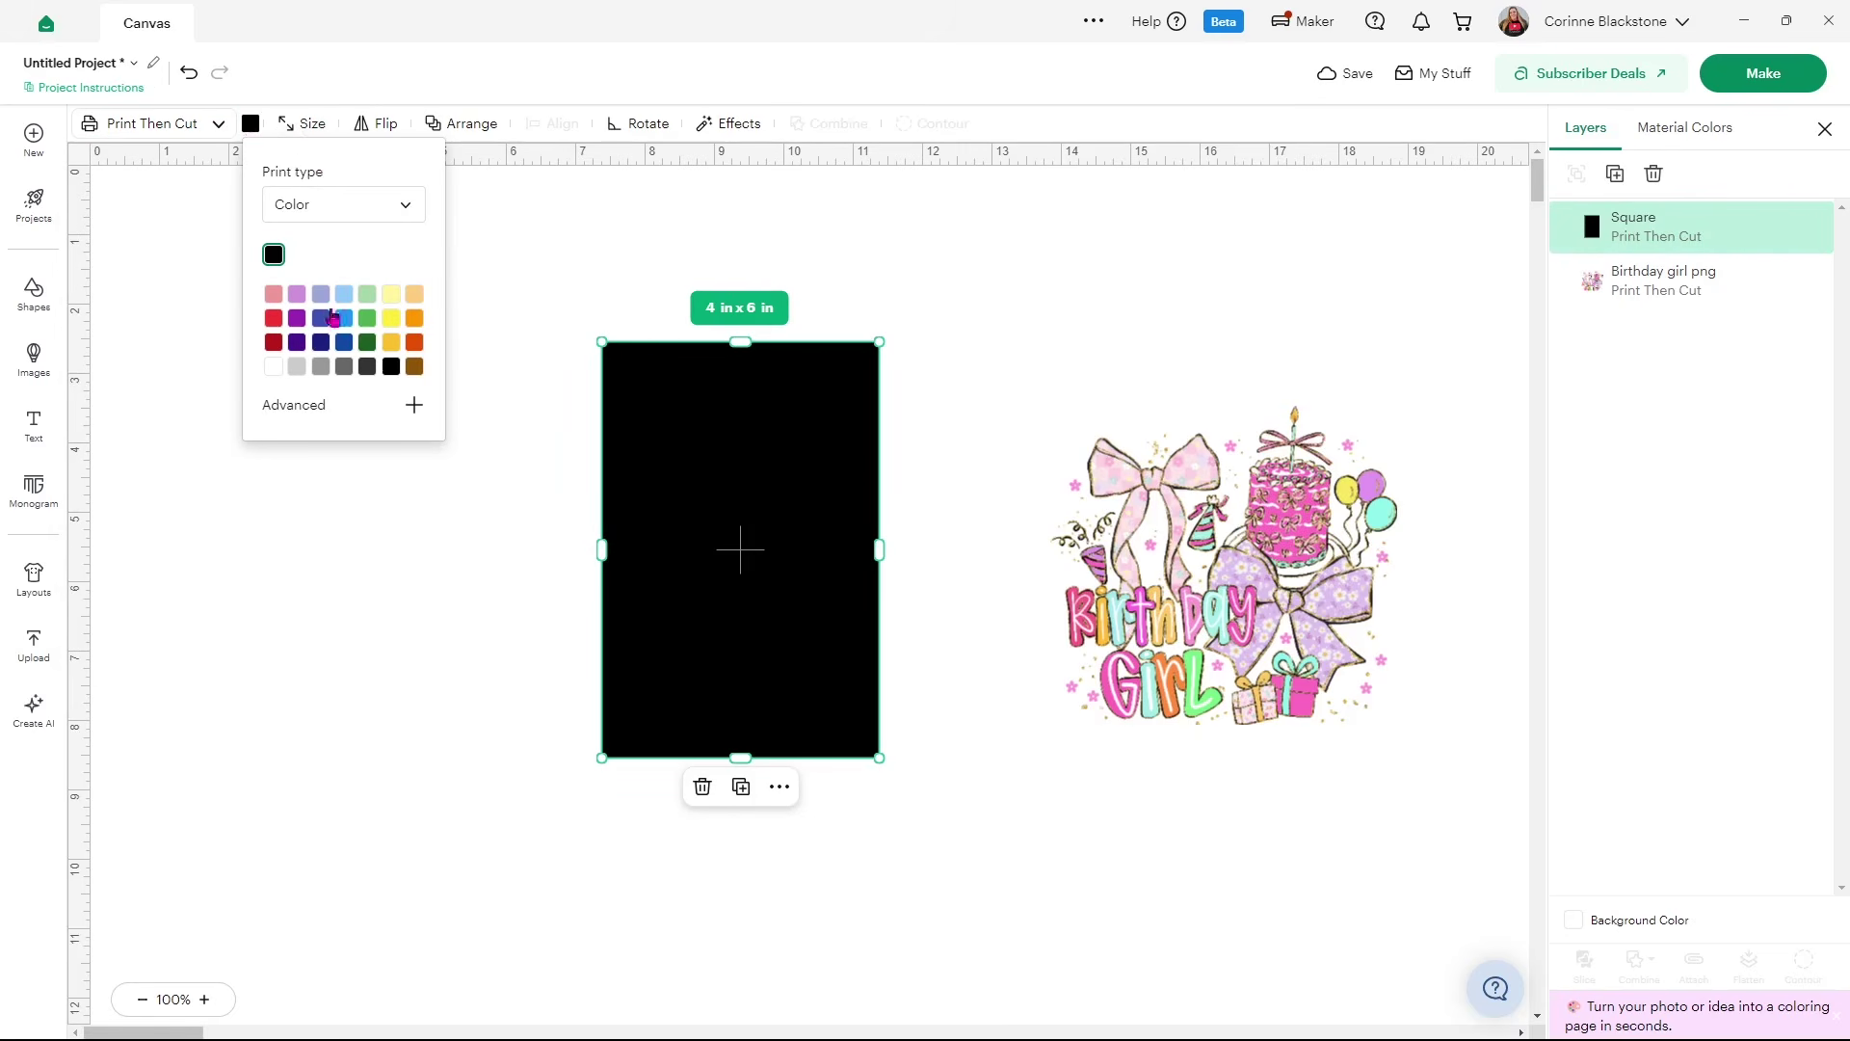
pyautogui.click(402, 206)
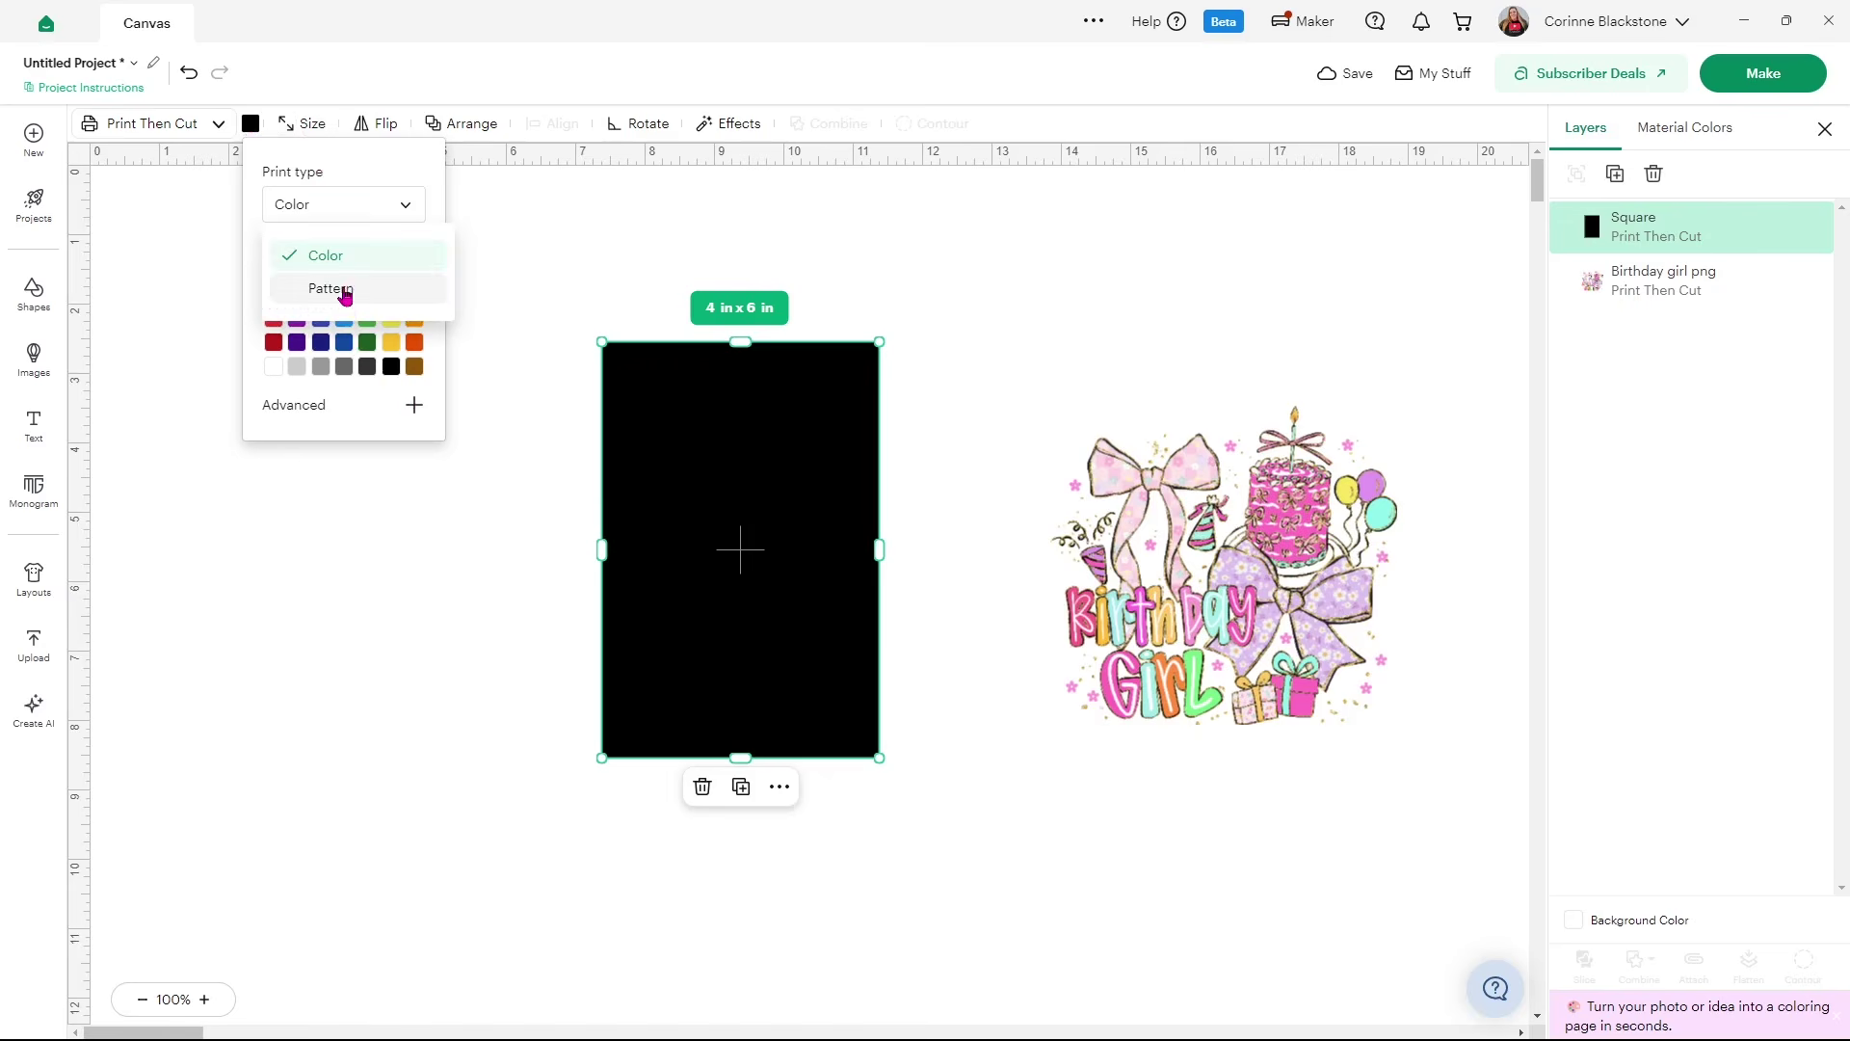
pyautogui.click(347, 291)
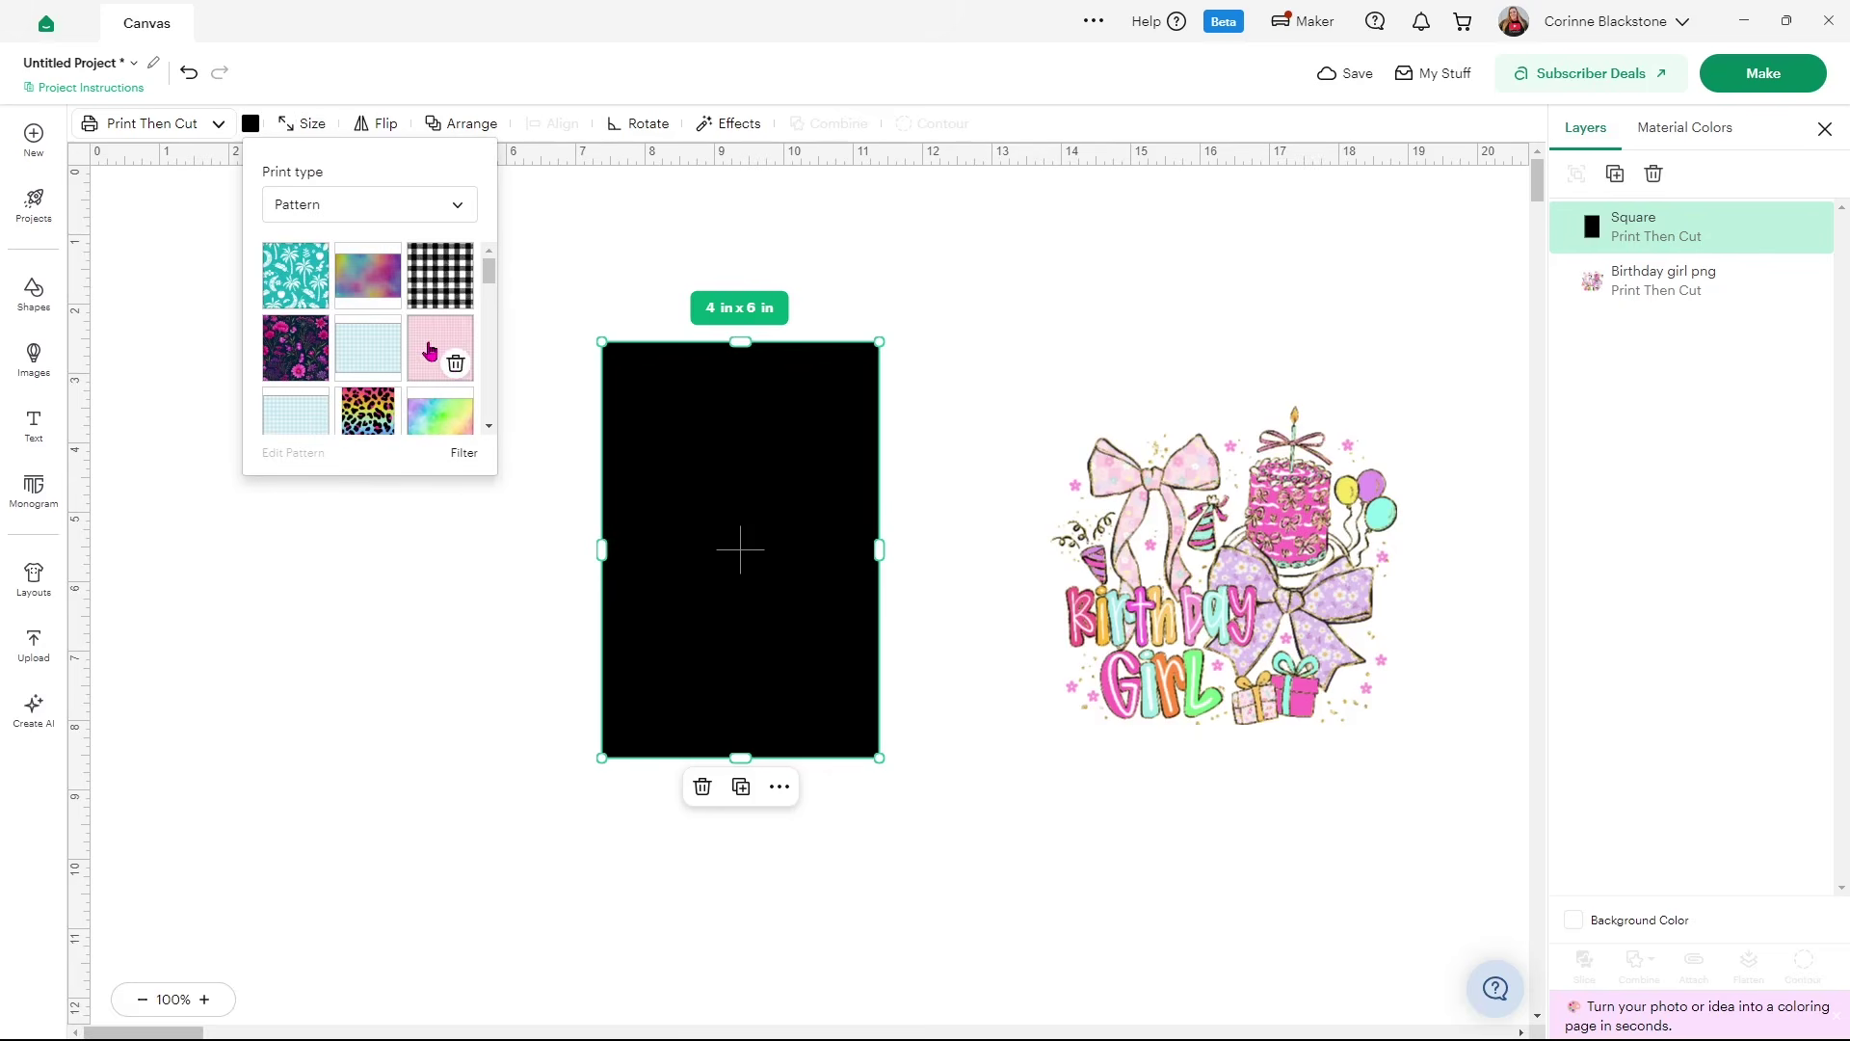
# Try pink gingham, black-and-white check, pink-and-grey crystal and pastel watercolor patterns as the rectangle's fill
pyautogui.click(429, 350)
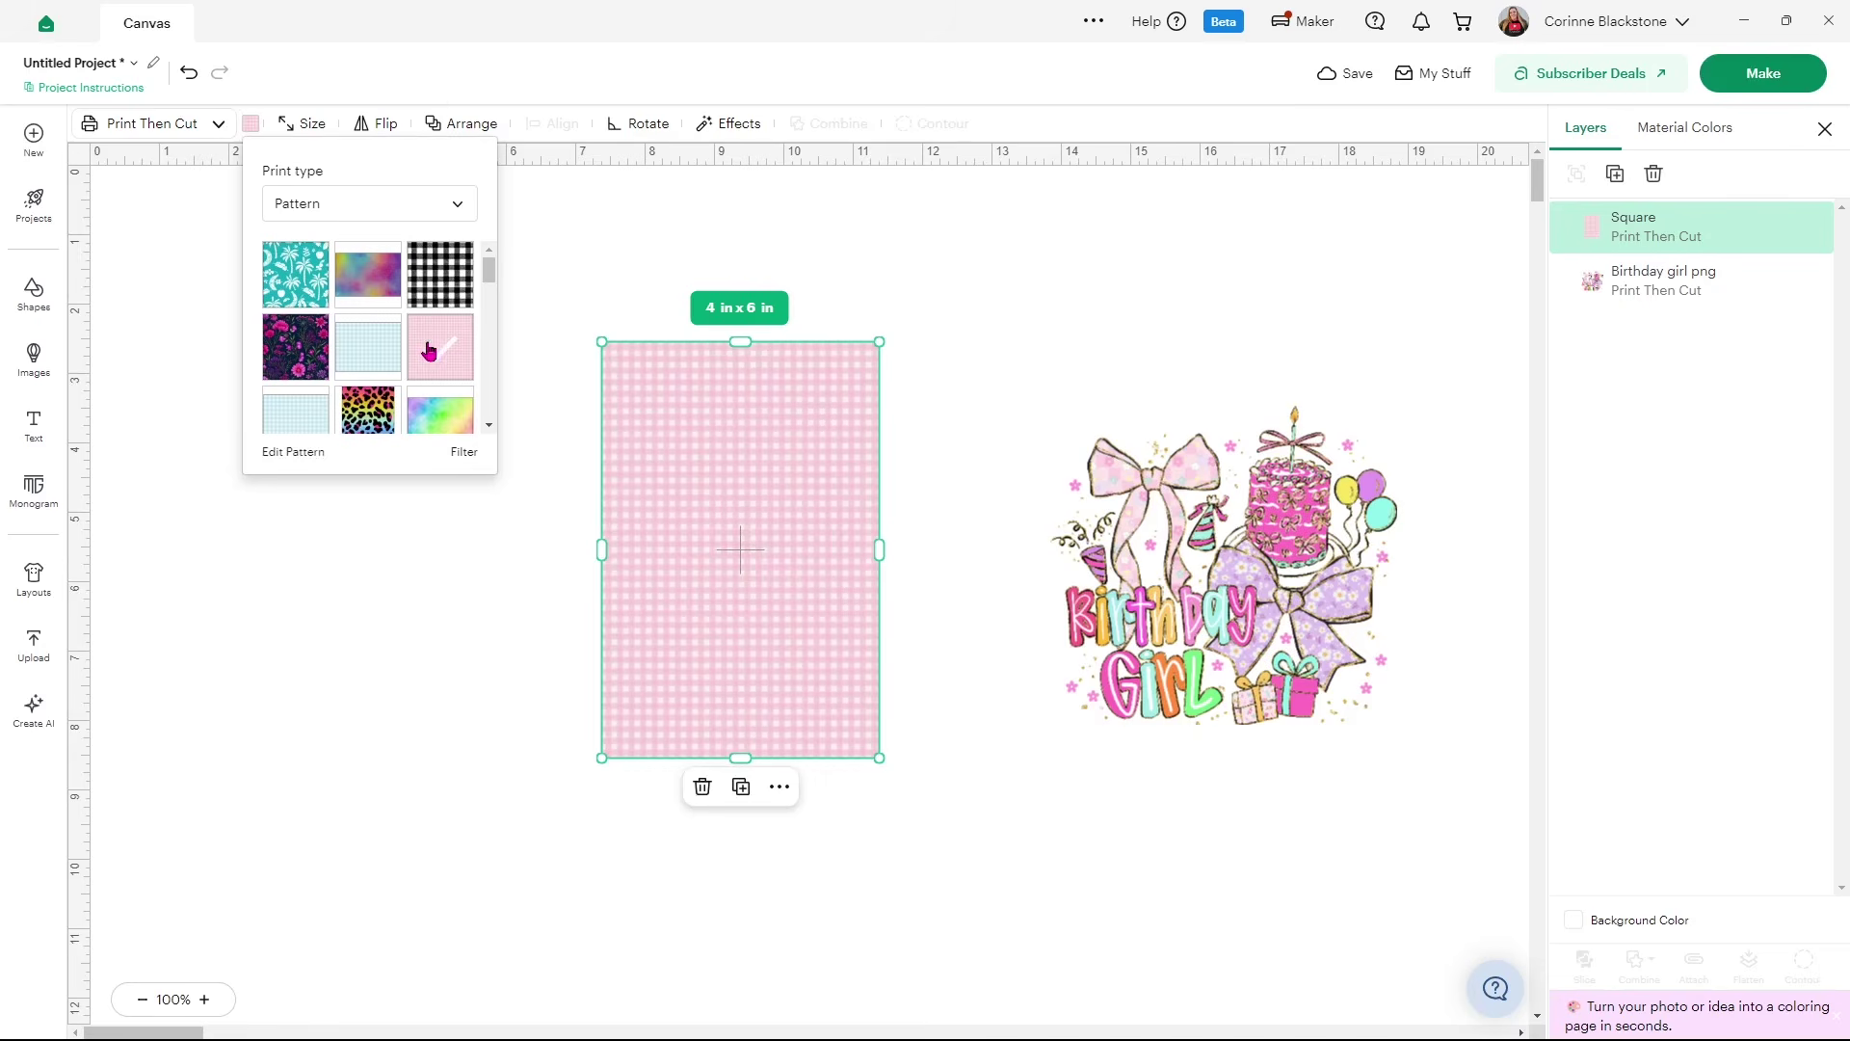
pyautogui.click(424, 287)
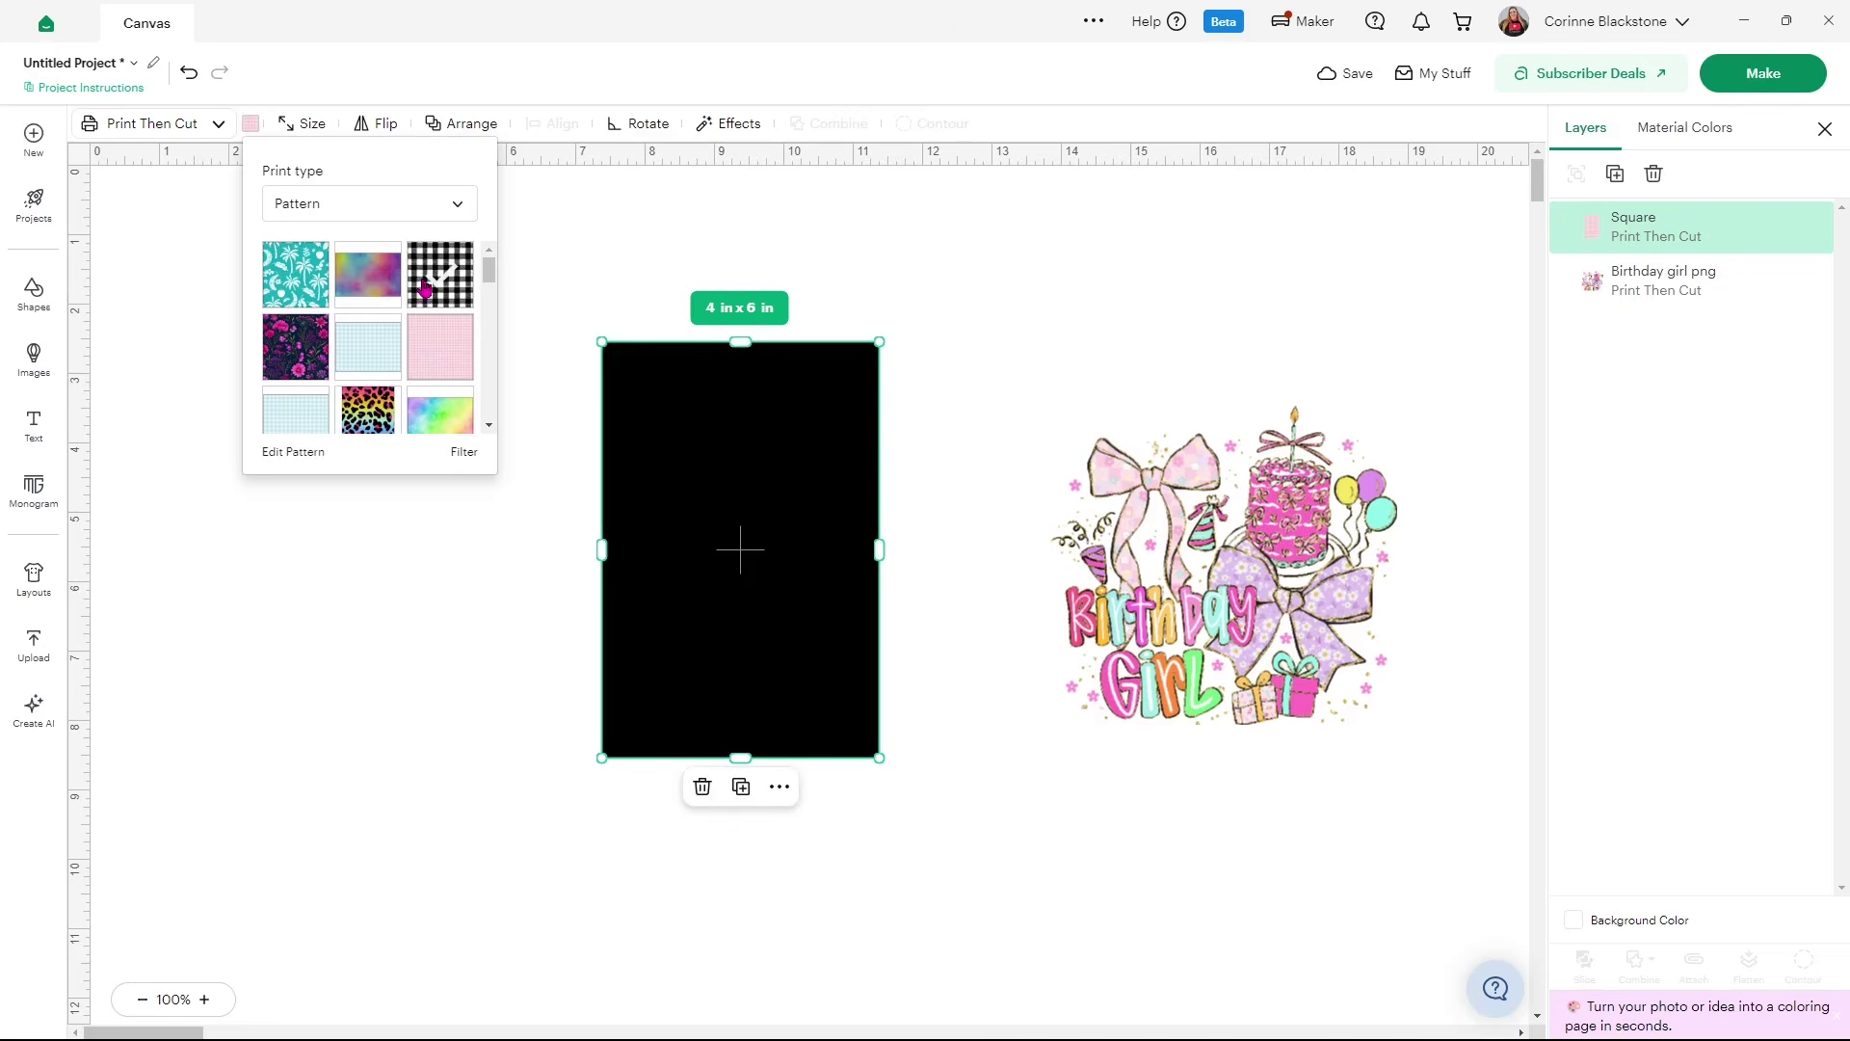
pyautogui.scroll(-1, 424, 289)
pyautogui.click(429, 318)
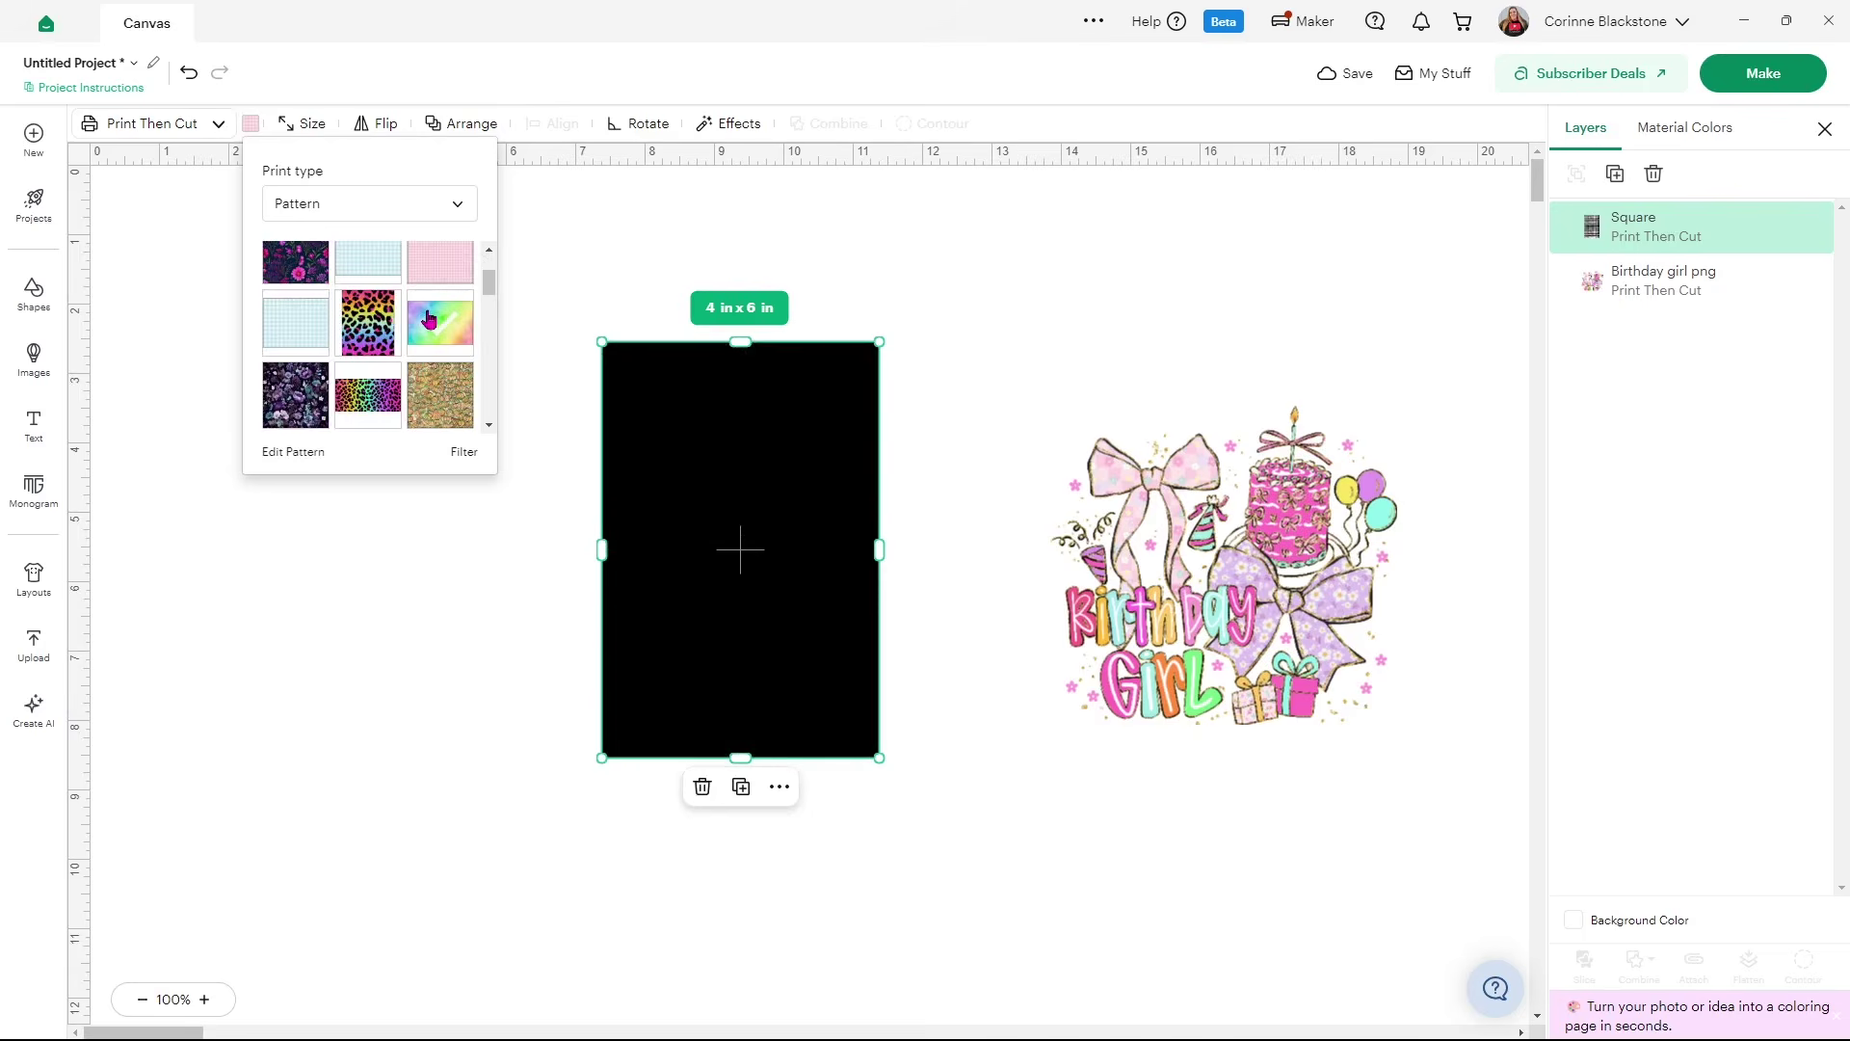
pyautogui.scroll(-2, 390, 337)
pyautogui.scroll(-2, 376, 357)
pyautogui.click(296, 352)
pyautogui.scroll(-2, 299, 352)
pyautogui.scroll(-2, 348, 356)
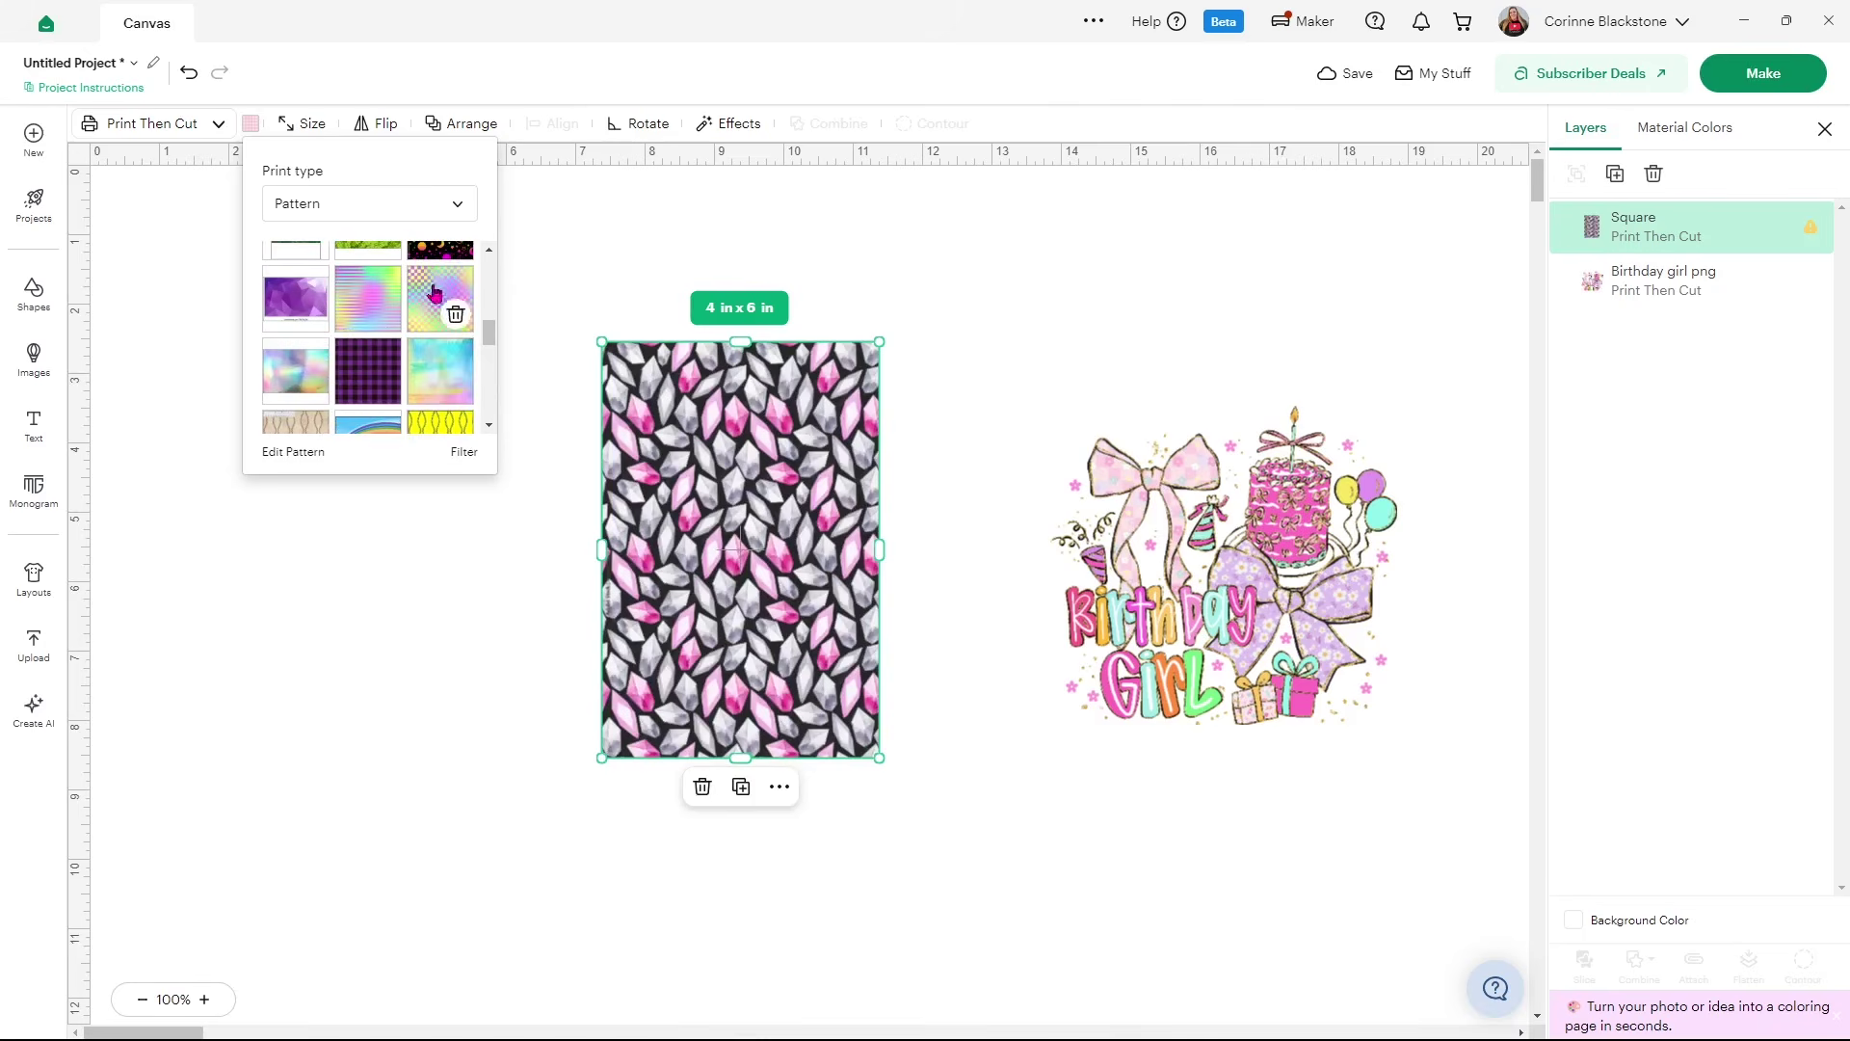
pyautogui.click(434, 400)
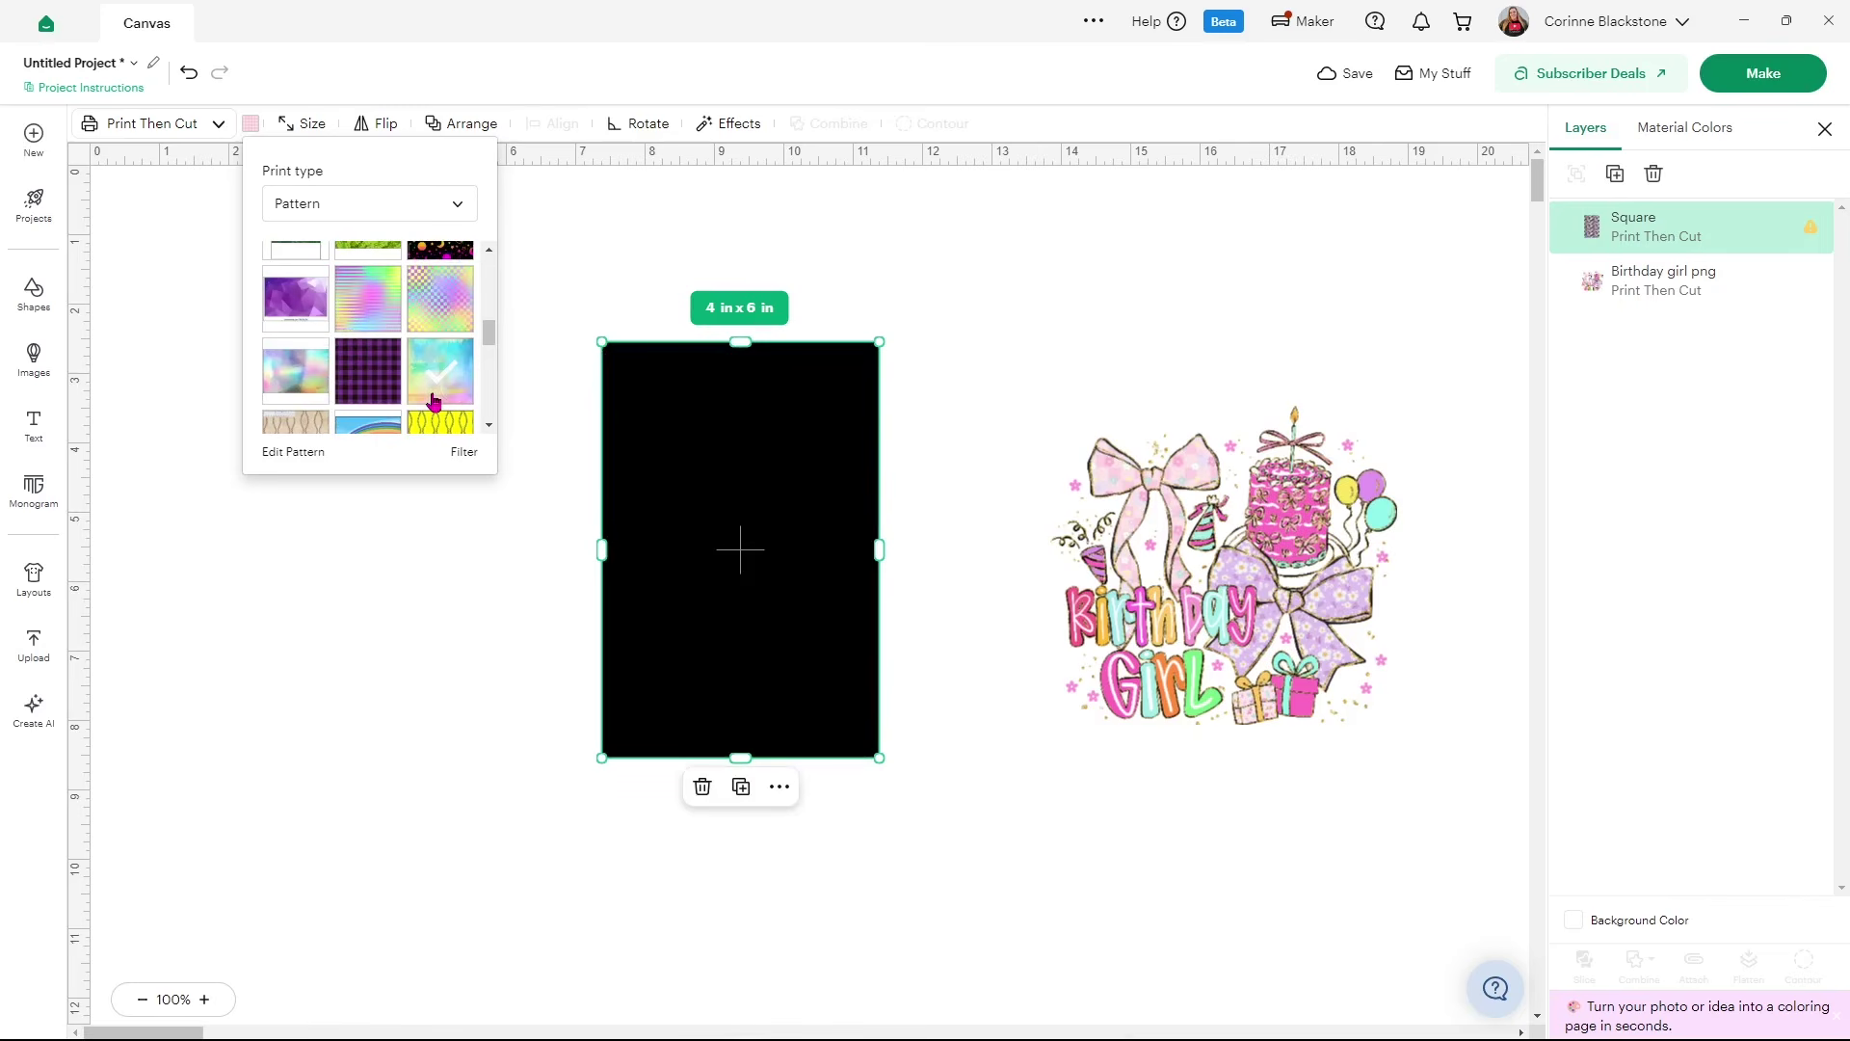
pyautogui.moveTo(371, 376)
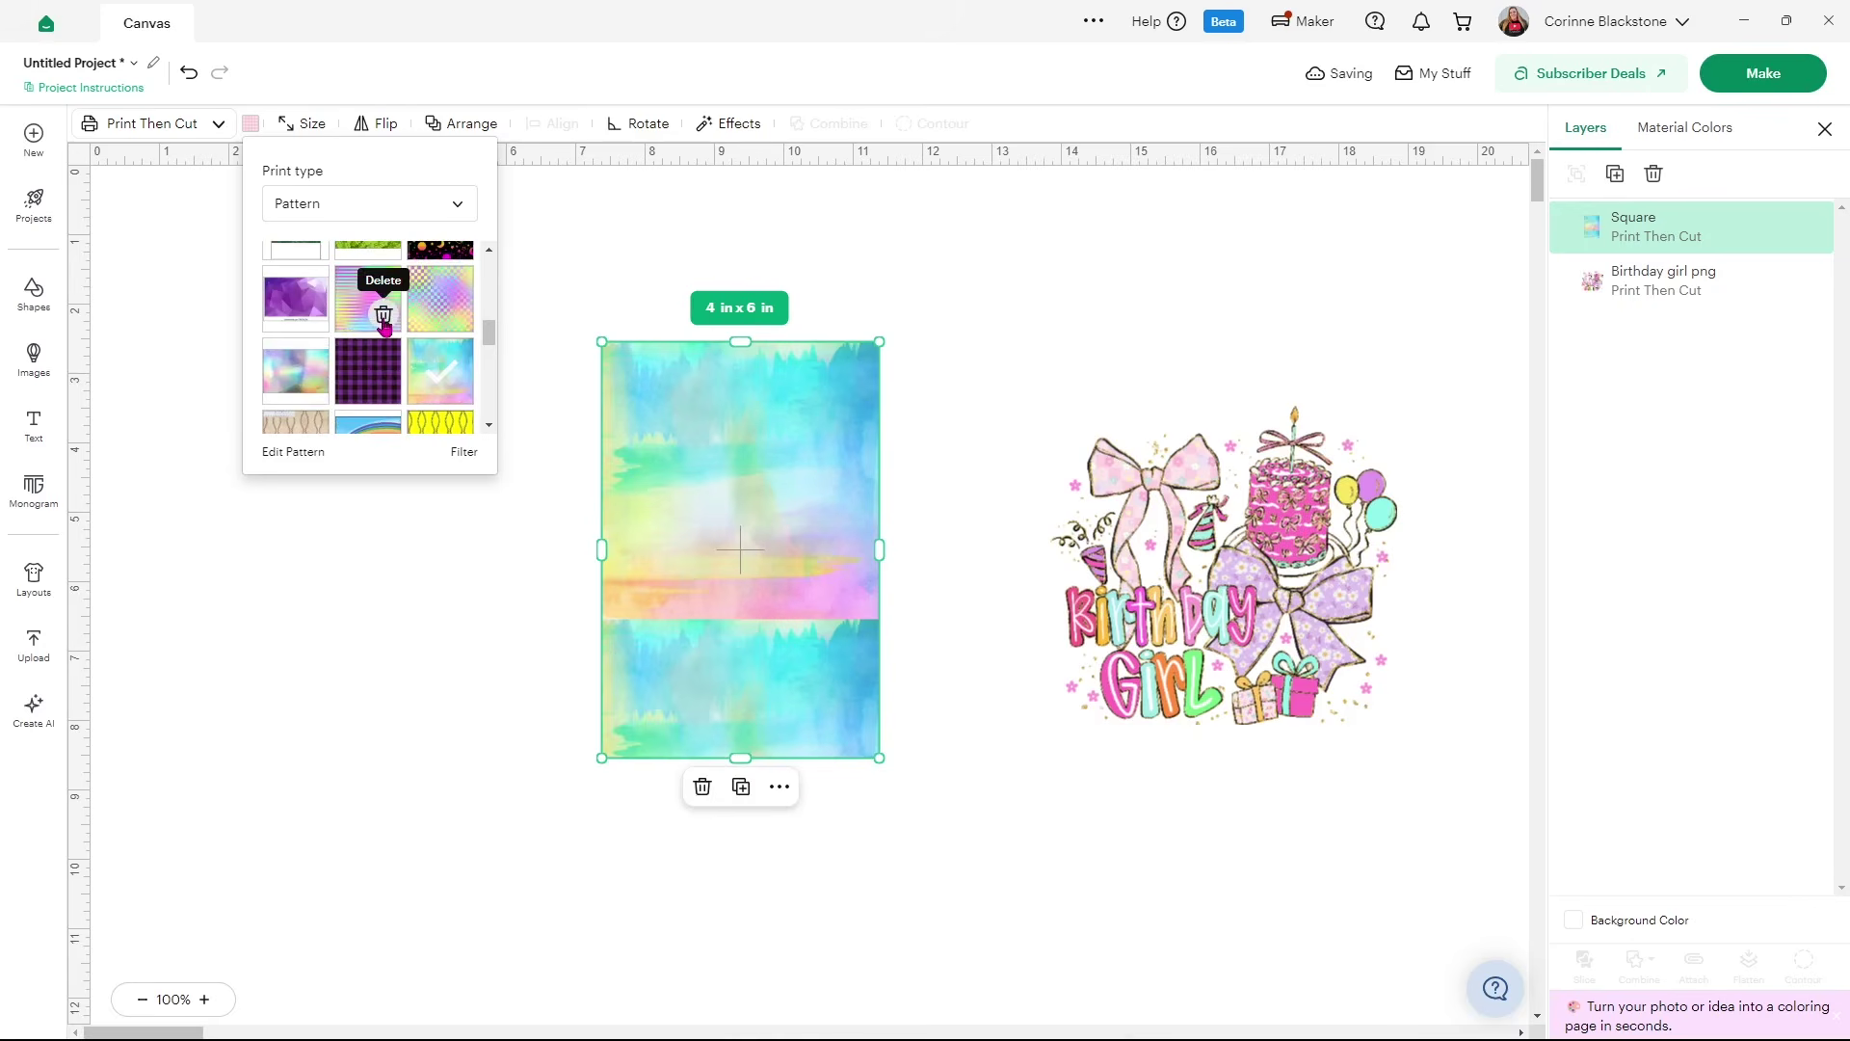
# Try the blue lattice pattern on the rectangle and browse the remaining patterns for a better match
pyautogui.scroll(-3, 395, 329)
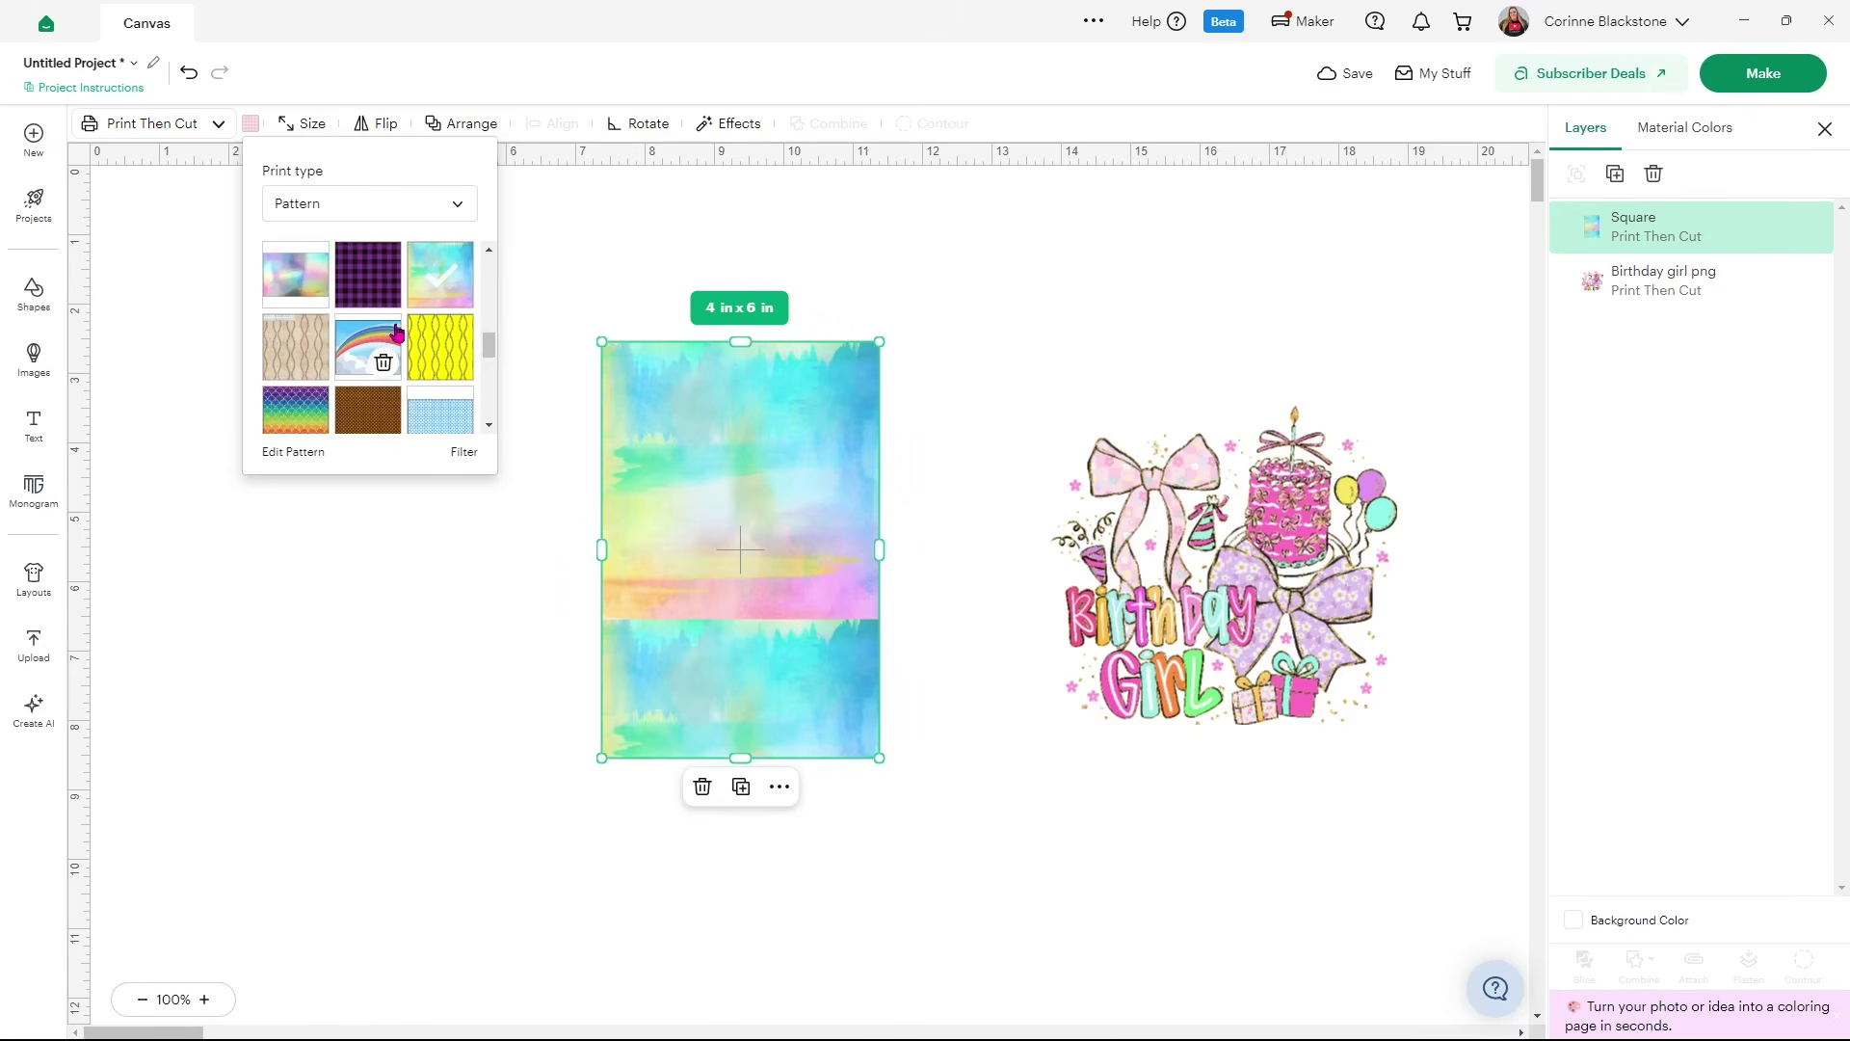
pyautogui.scroll(-2, 376, 328)
pyautogui.scroll(2, 433, 317)
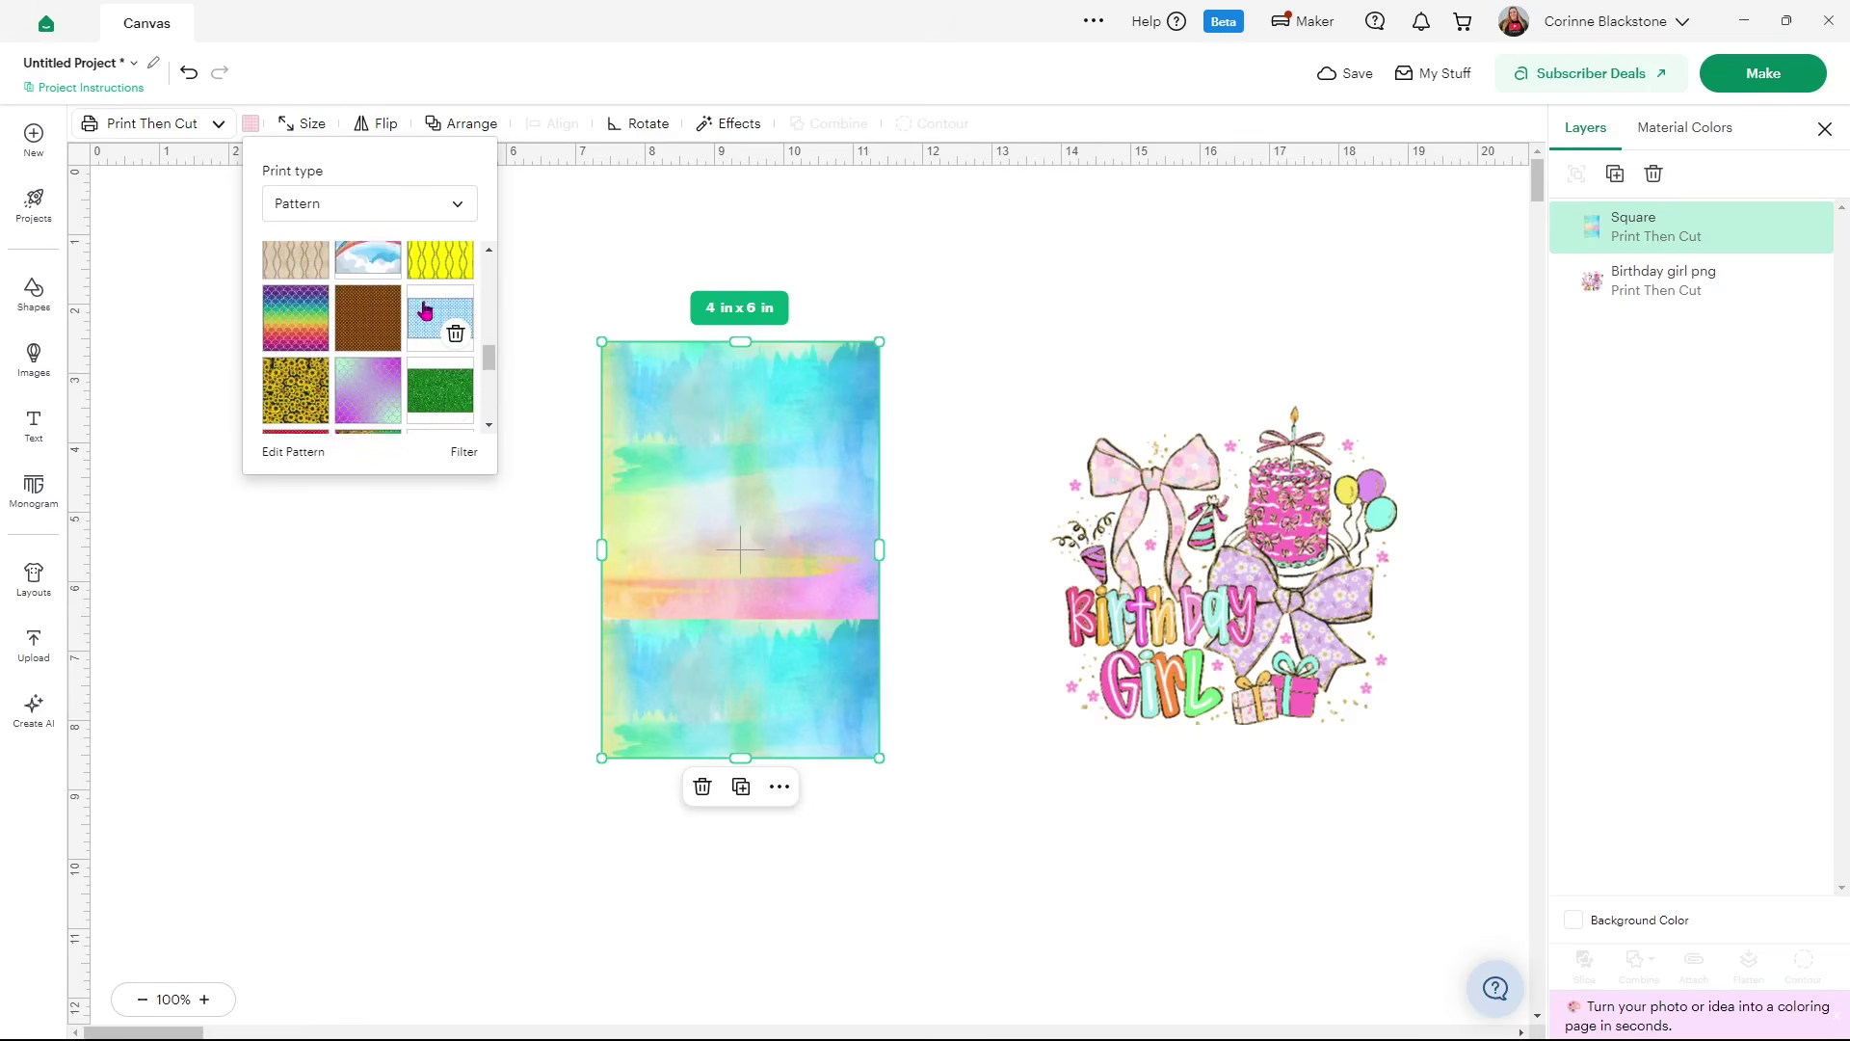
pyautogui.click(431, 331)
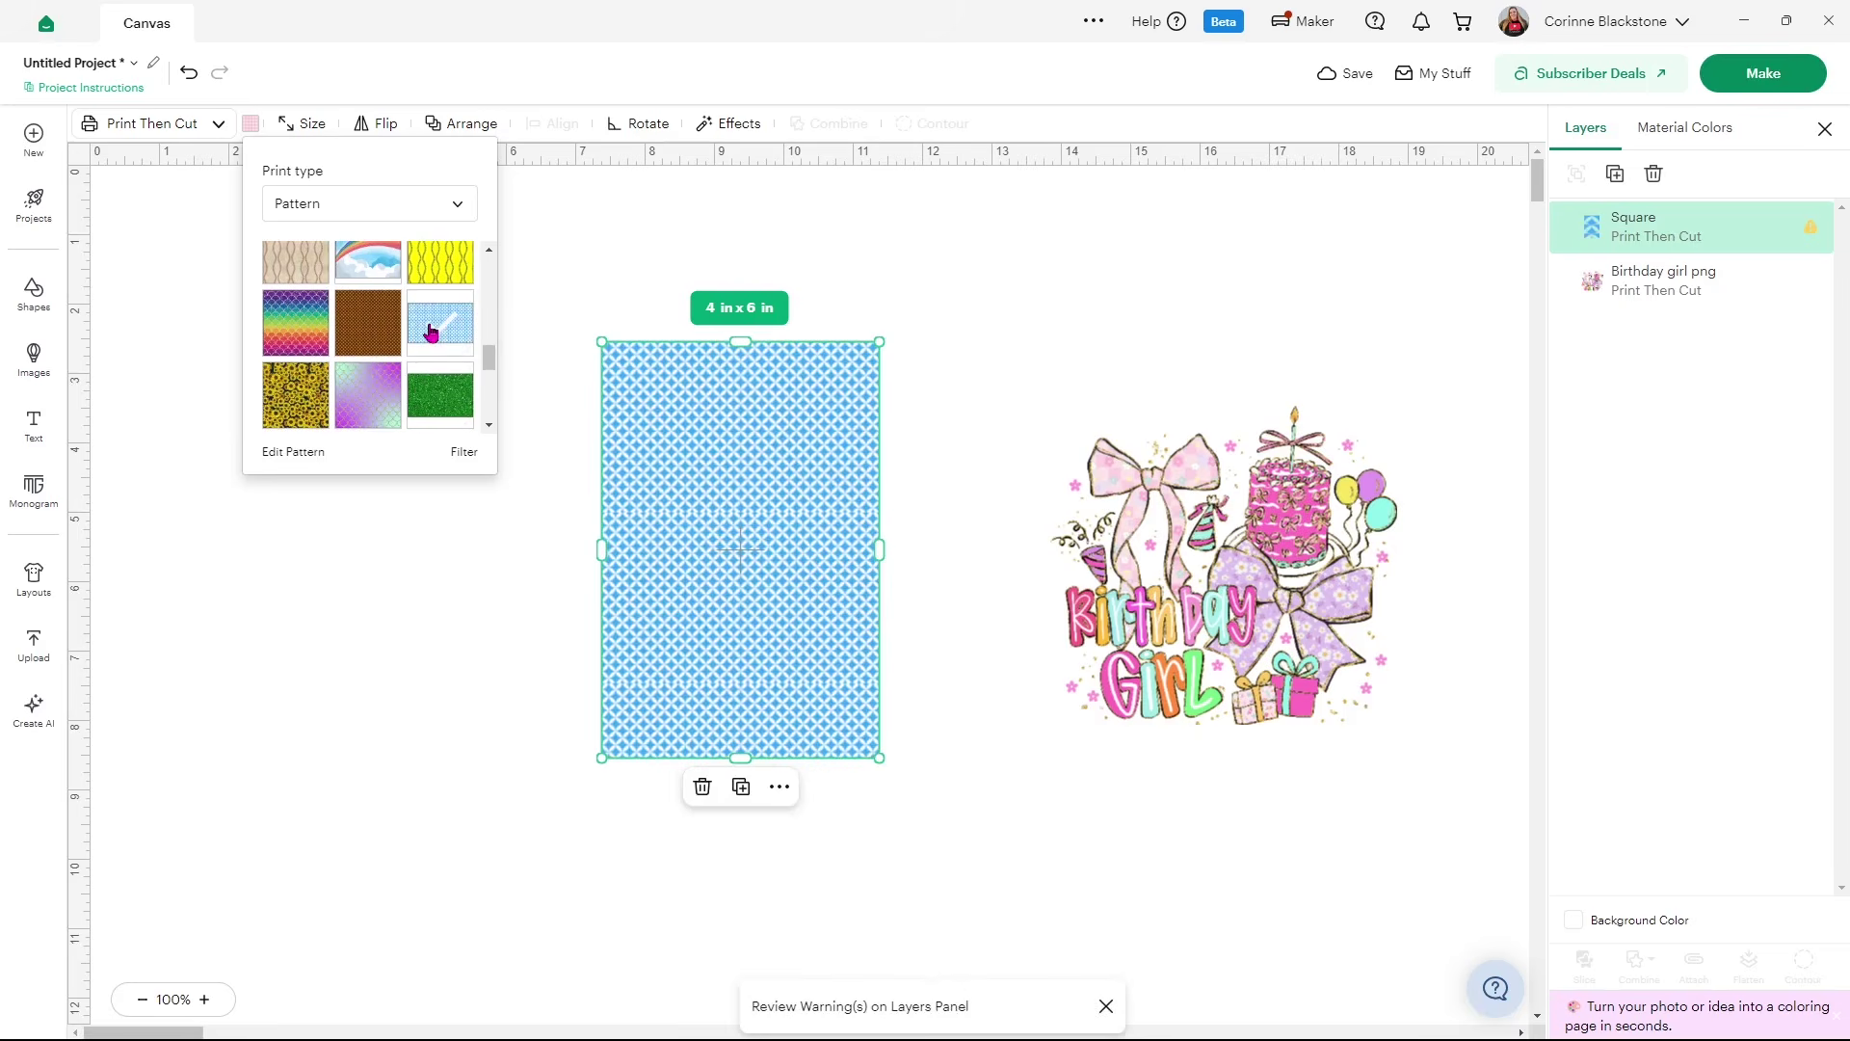
pyautogui.scroll(5, 382, 294)
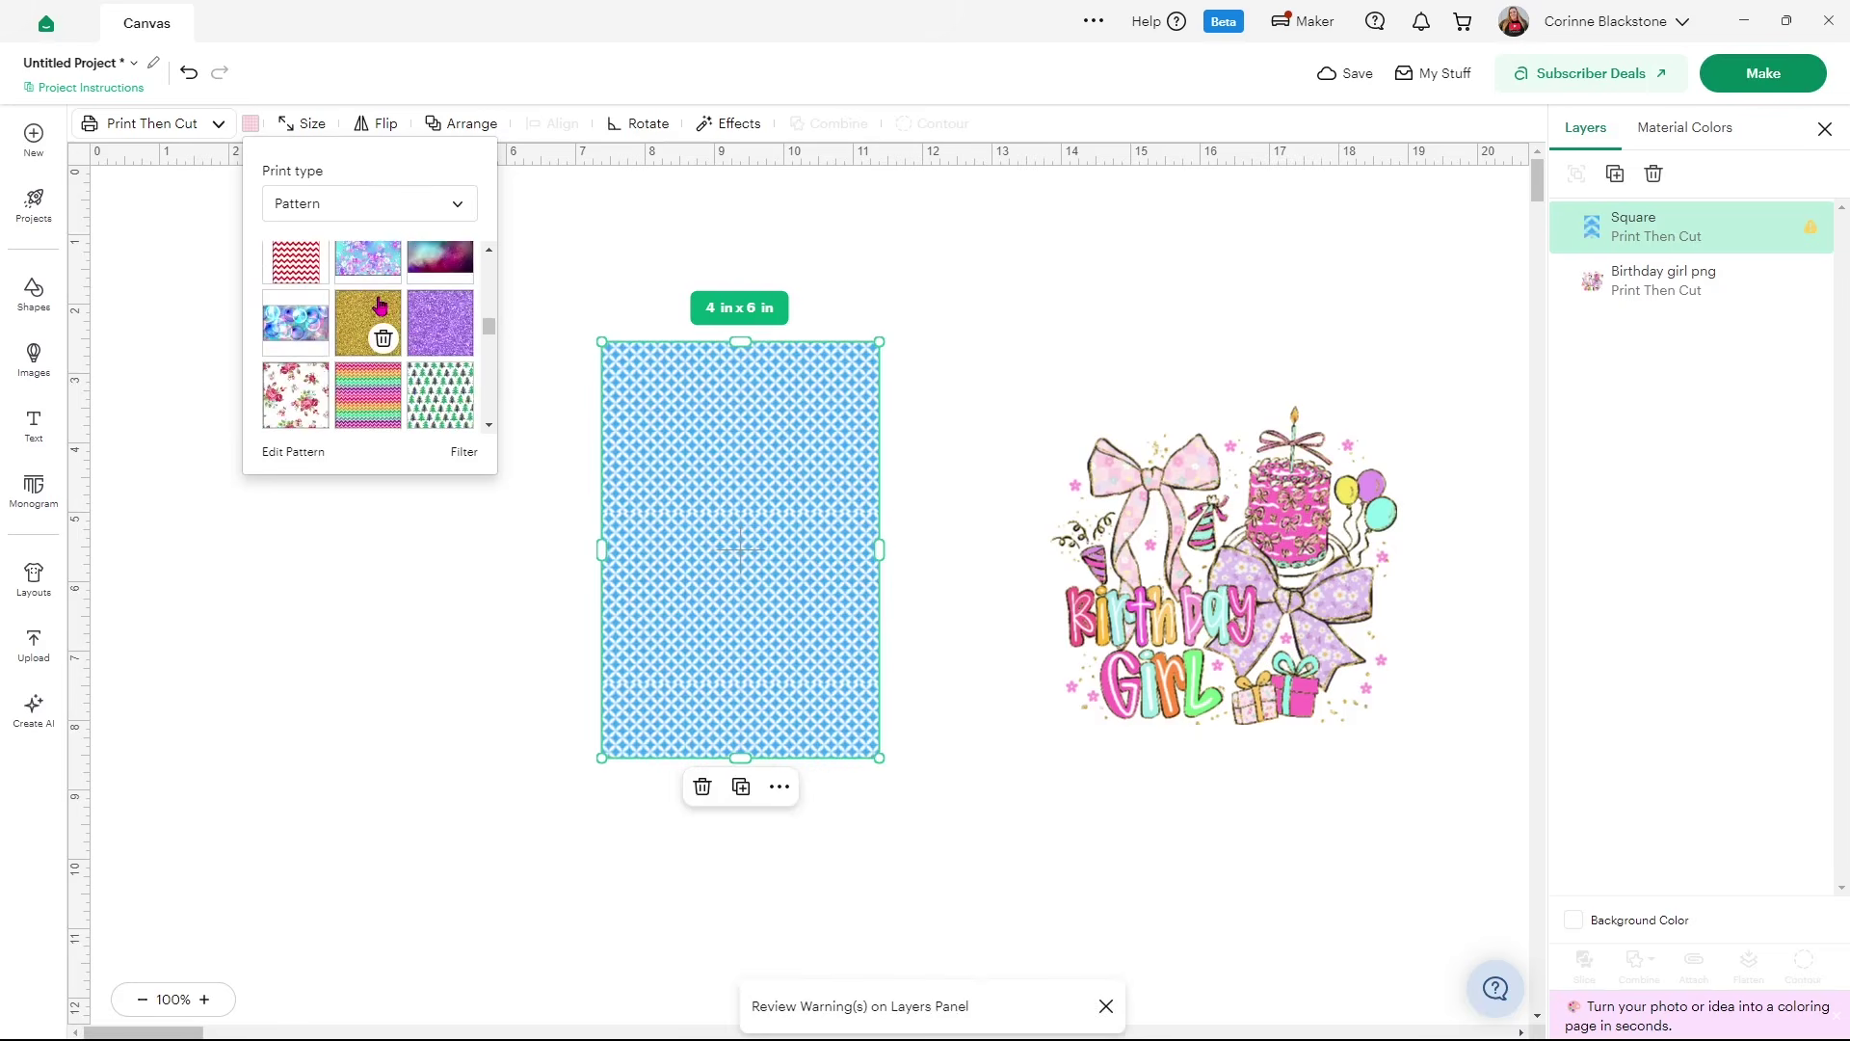
pyautogui.scroll(-5, 378, 304)
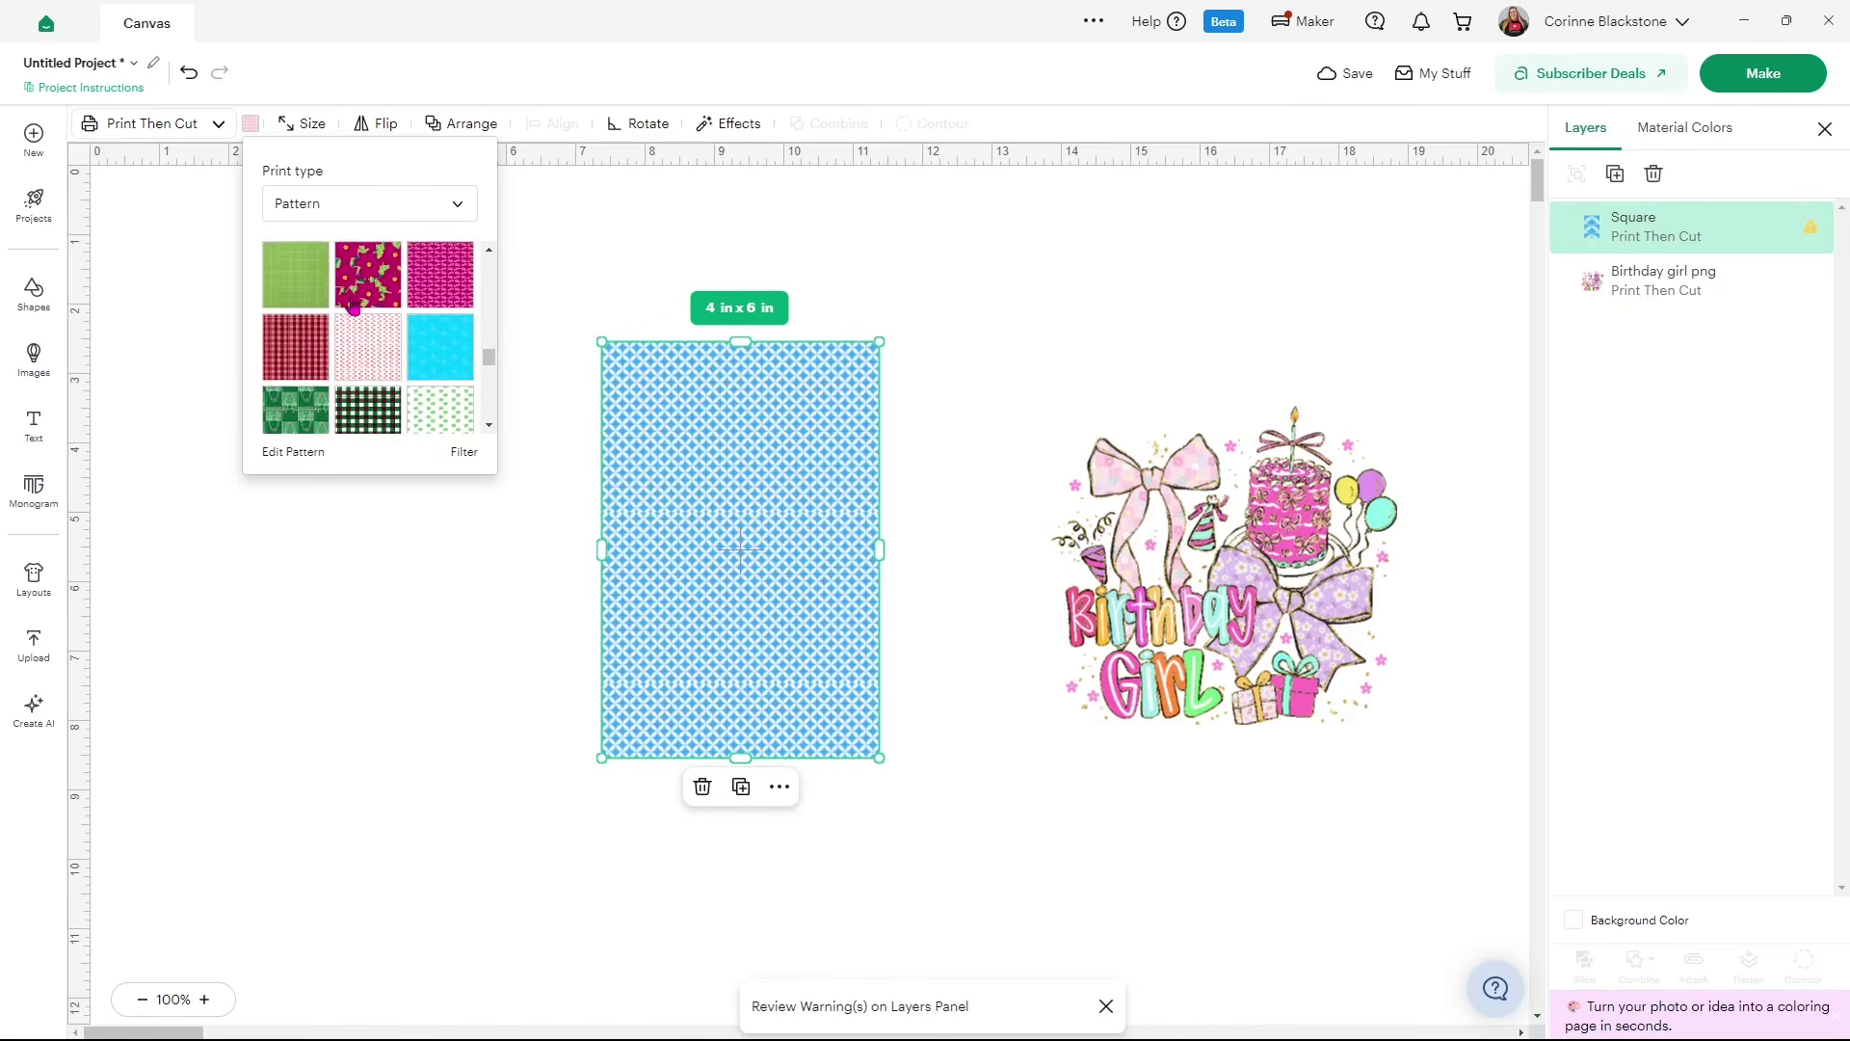
pyautogui.scroll(3, 353, 307)
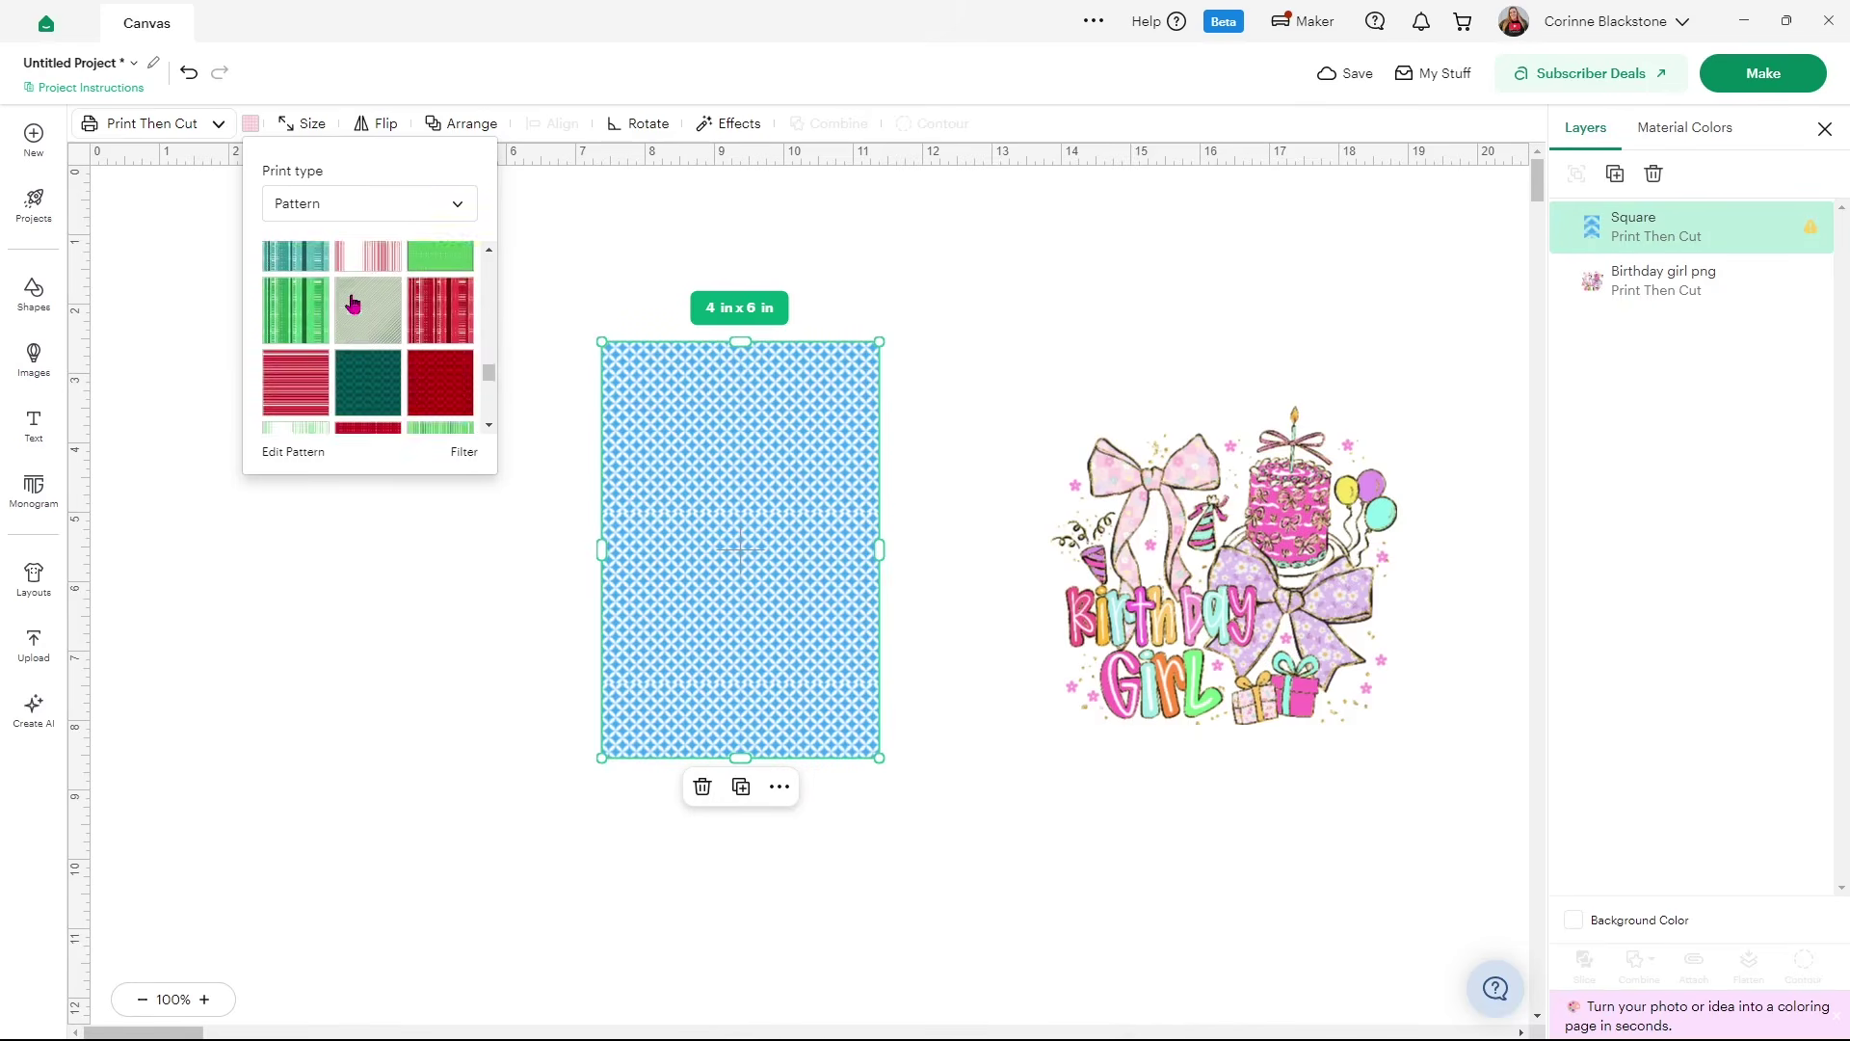
pyautogui.scroll(5, 354, 306)
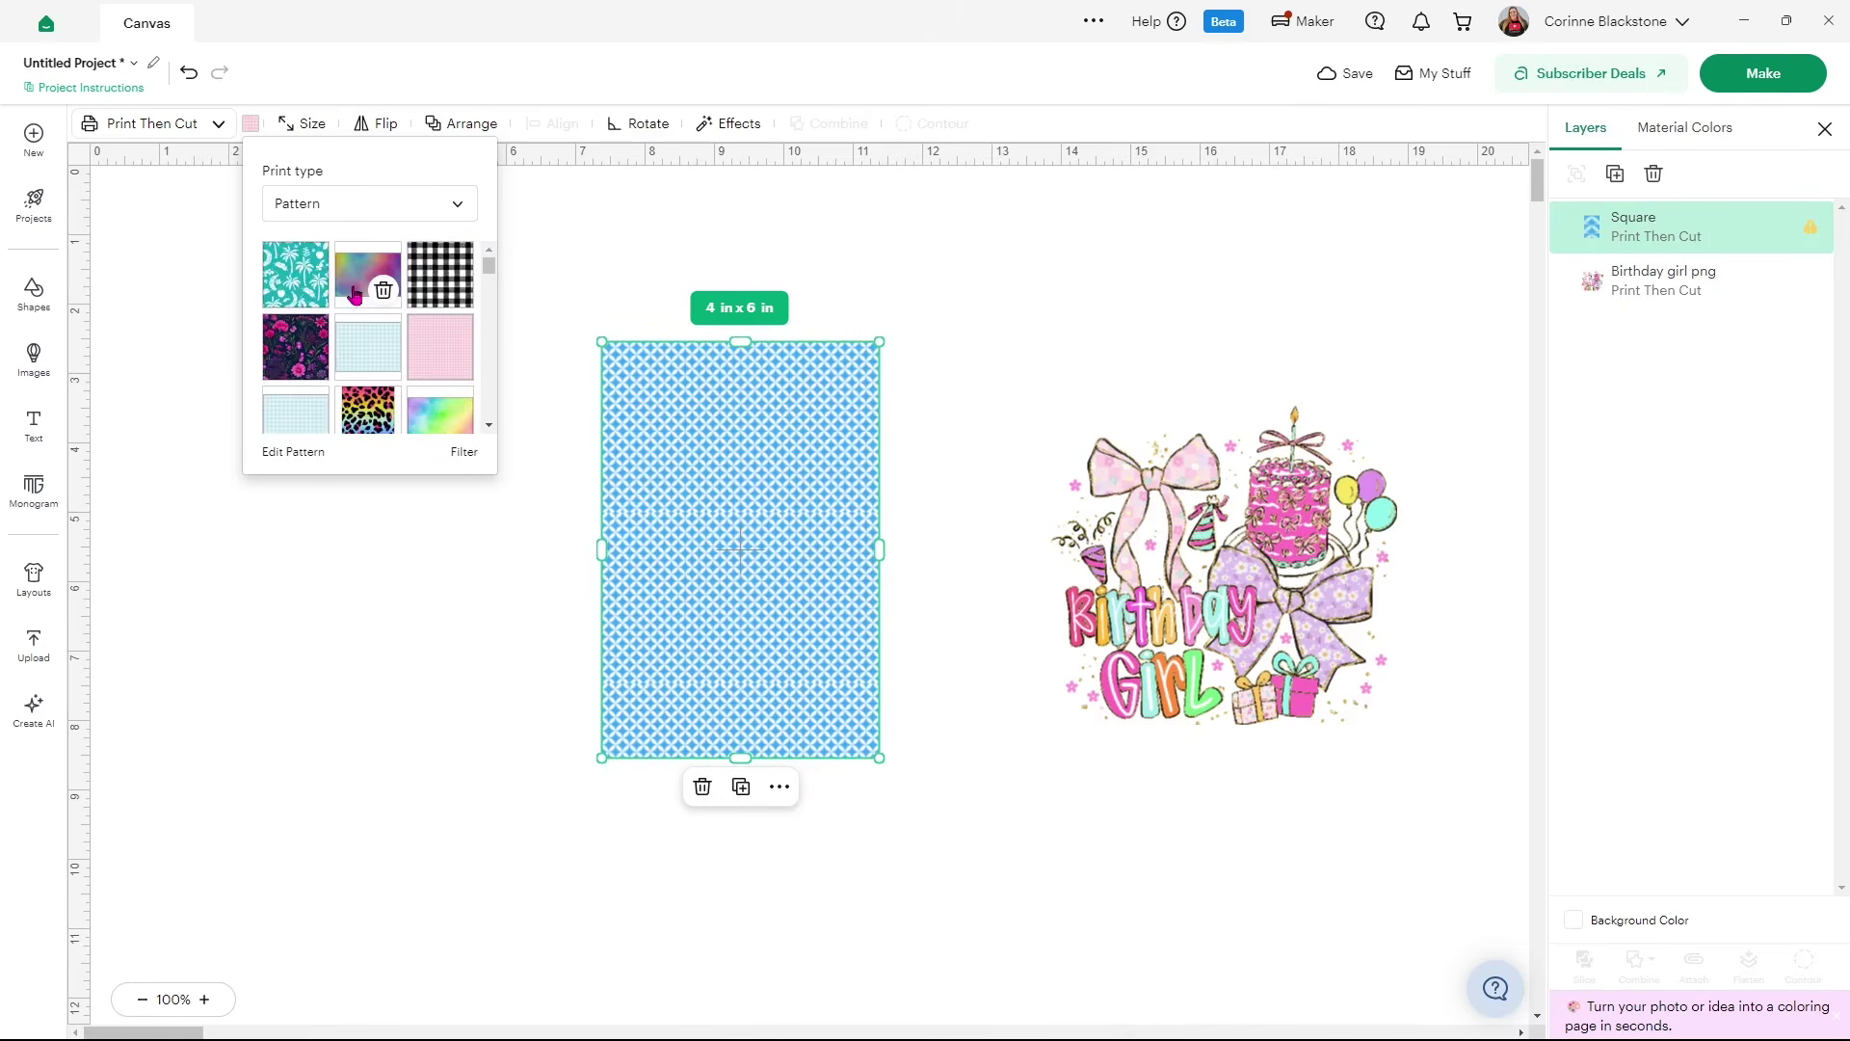
# Fill the rectangle with the light blue gingham pattern and enlarge the pattern's scale
pyautogui.click(367, 355)
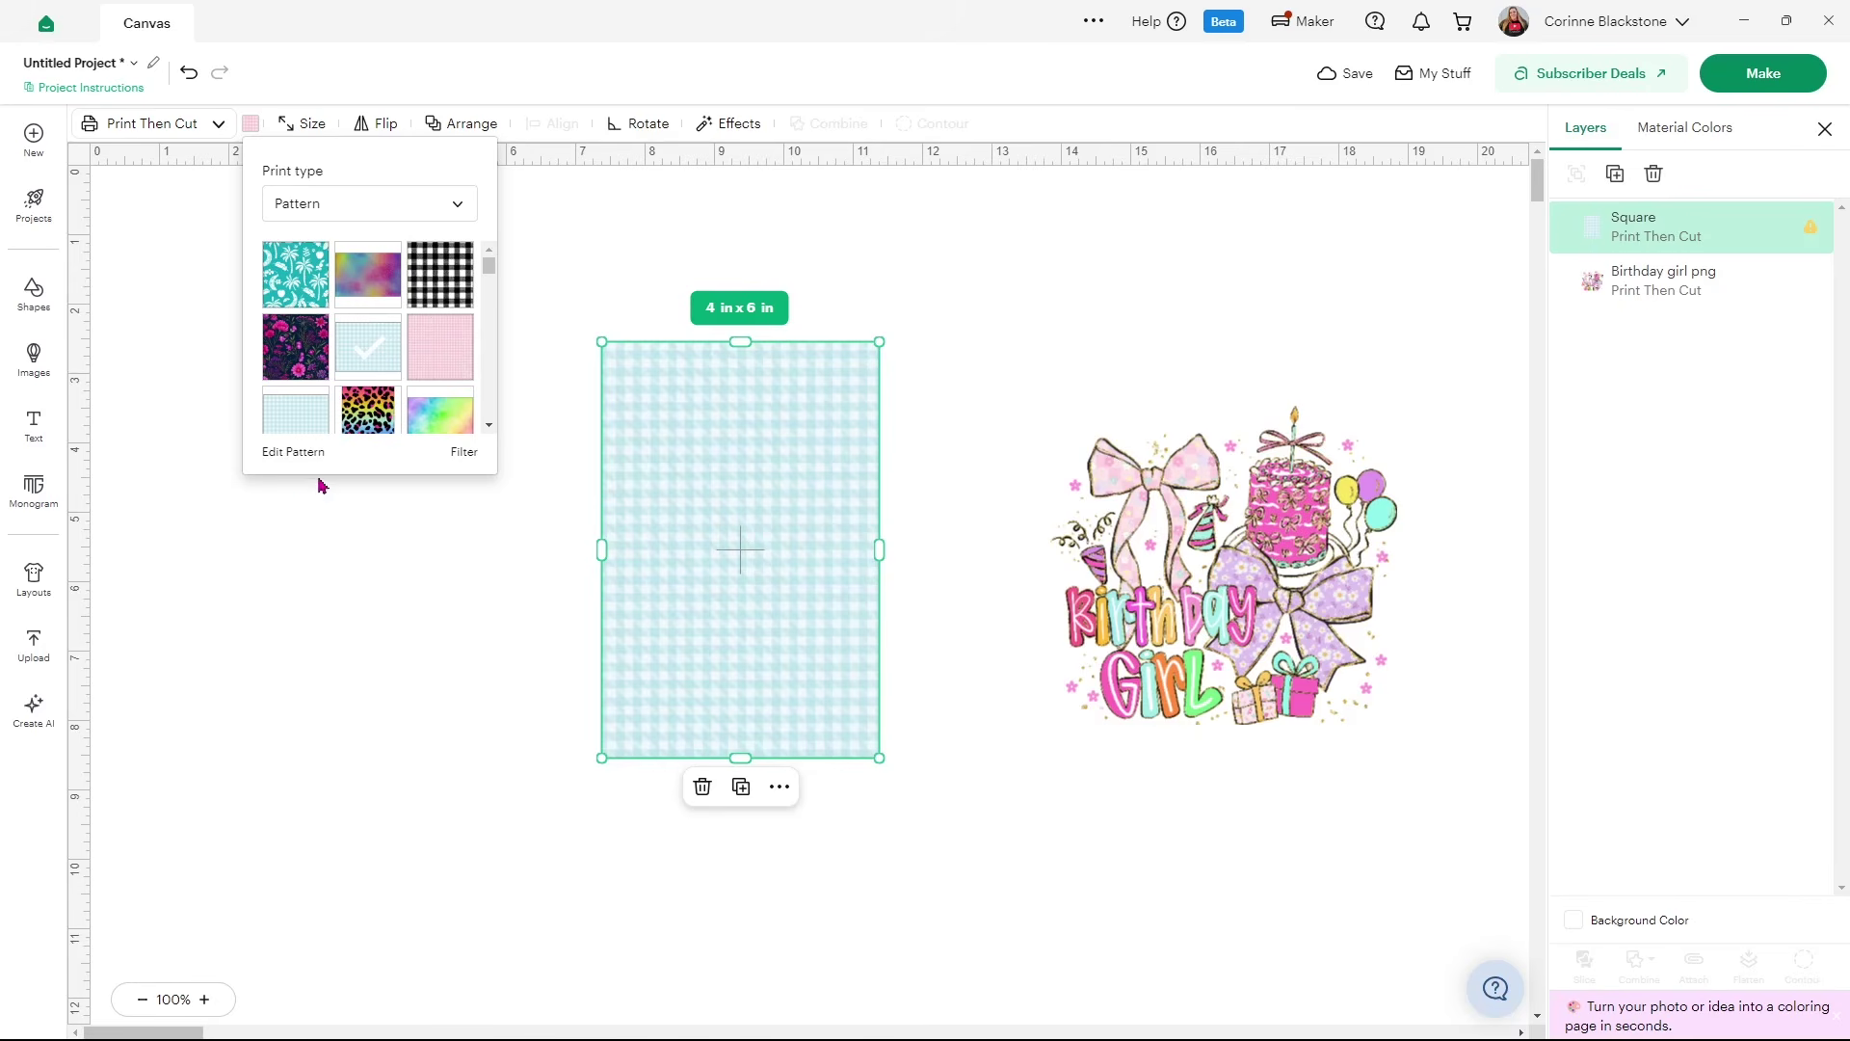
pyautogui.click(292, 453)
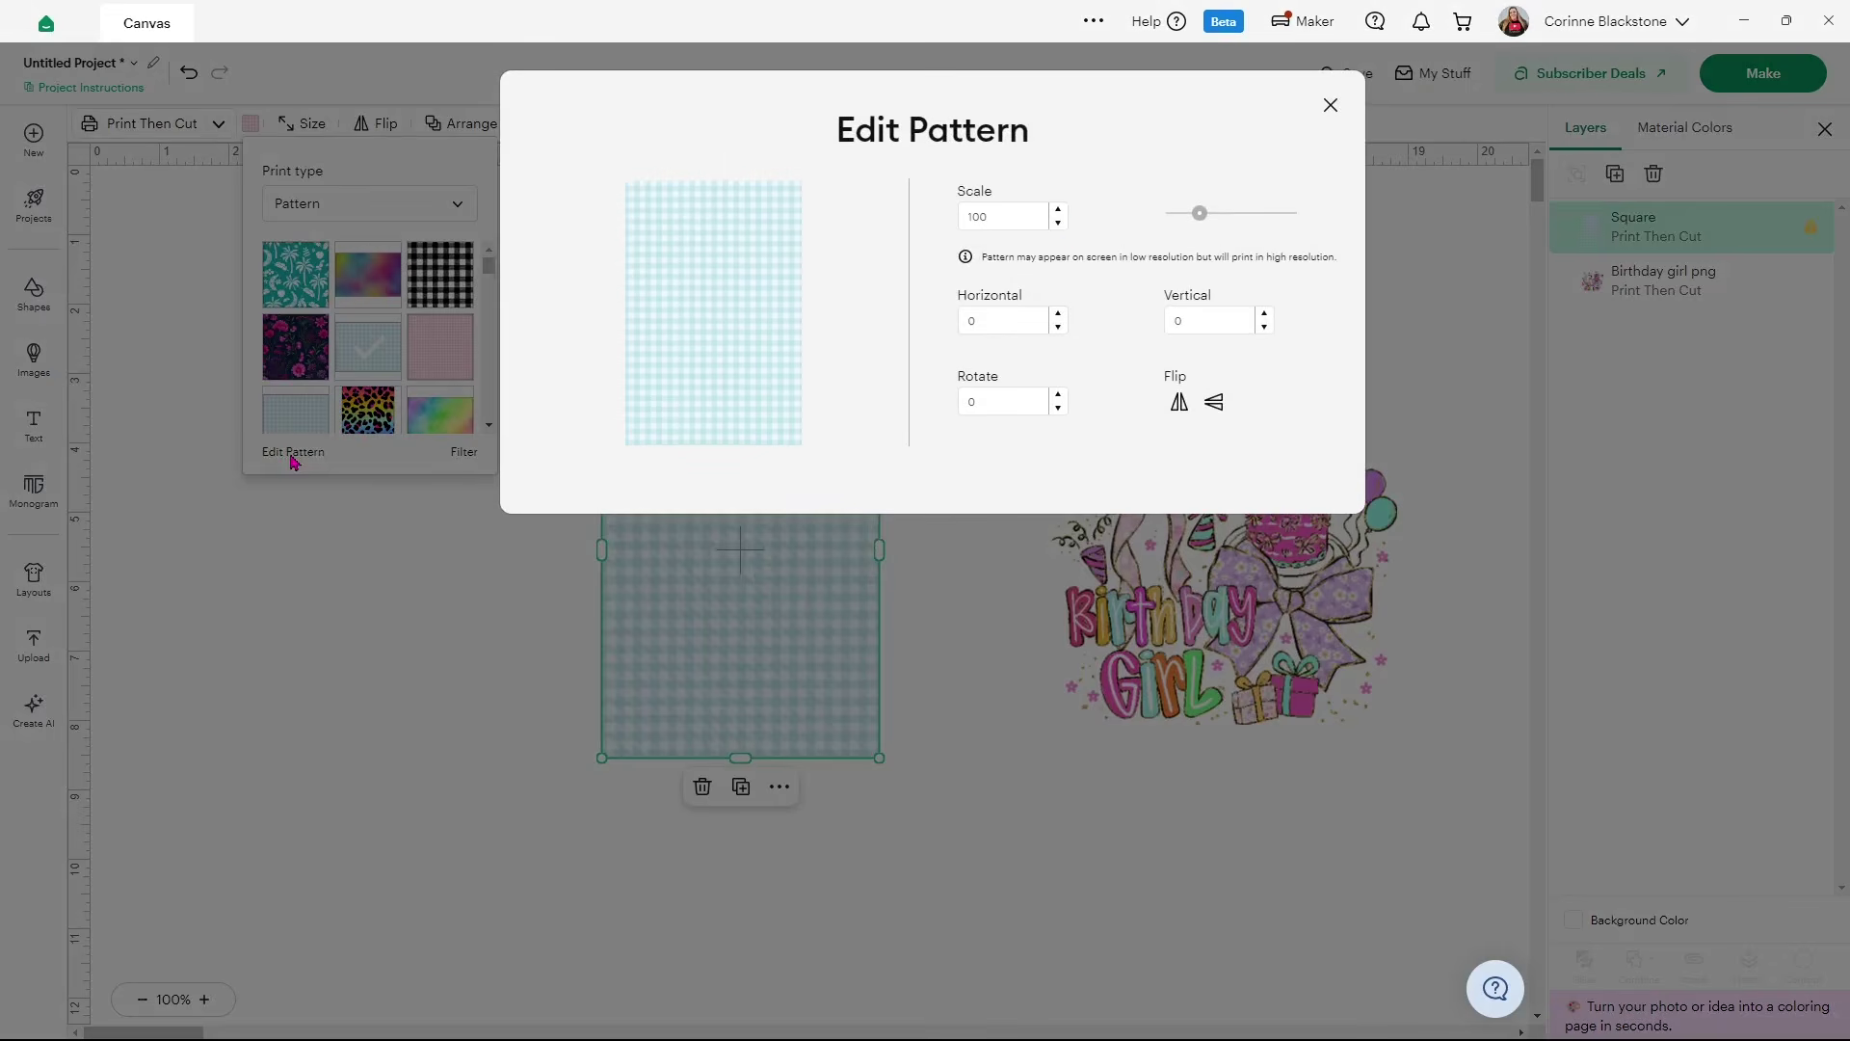
pyautogui.moveTo(1199, 214); pyautogui.dragTo(1262, 219)
pyautogui.click(1330, 106)
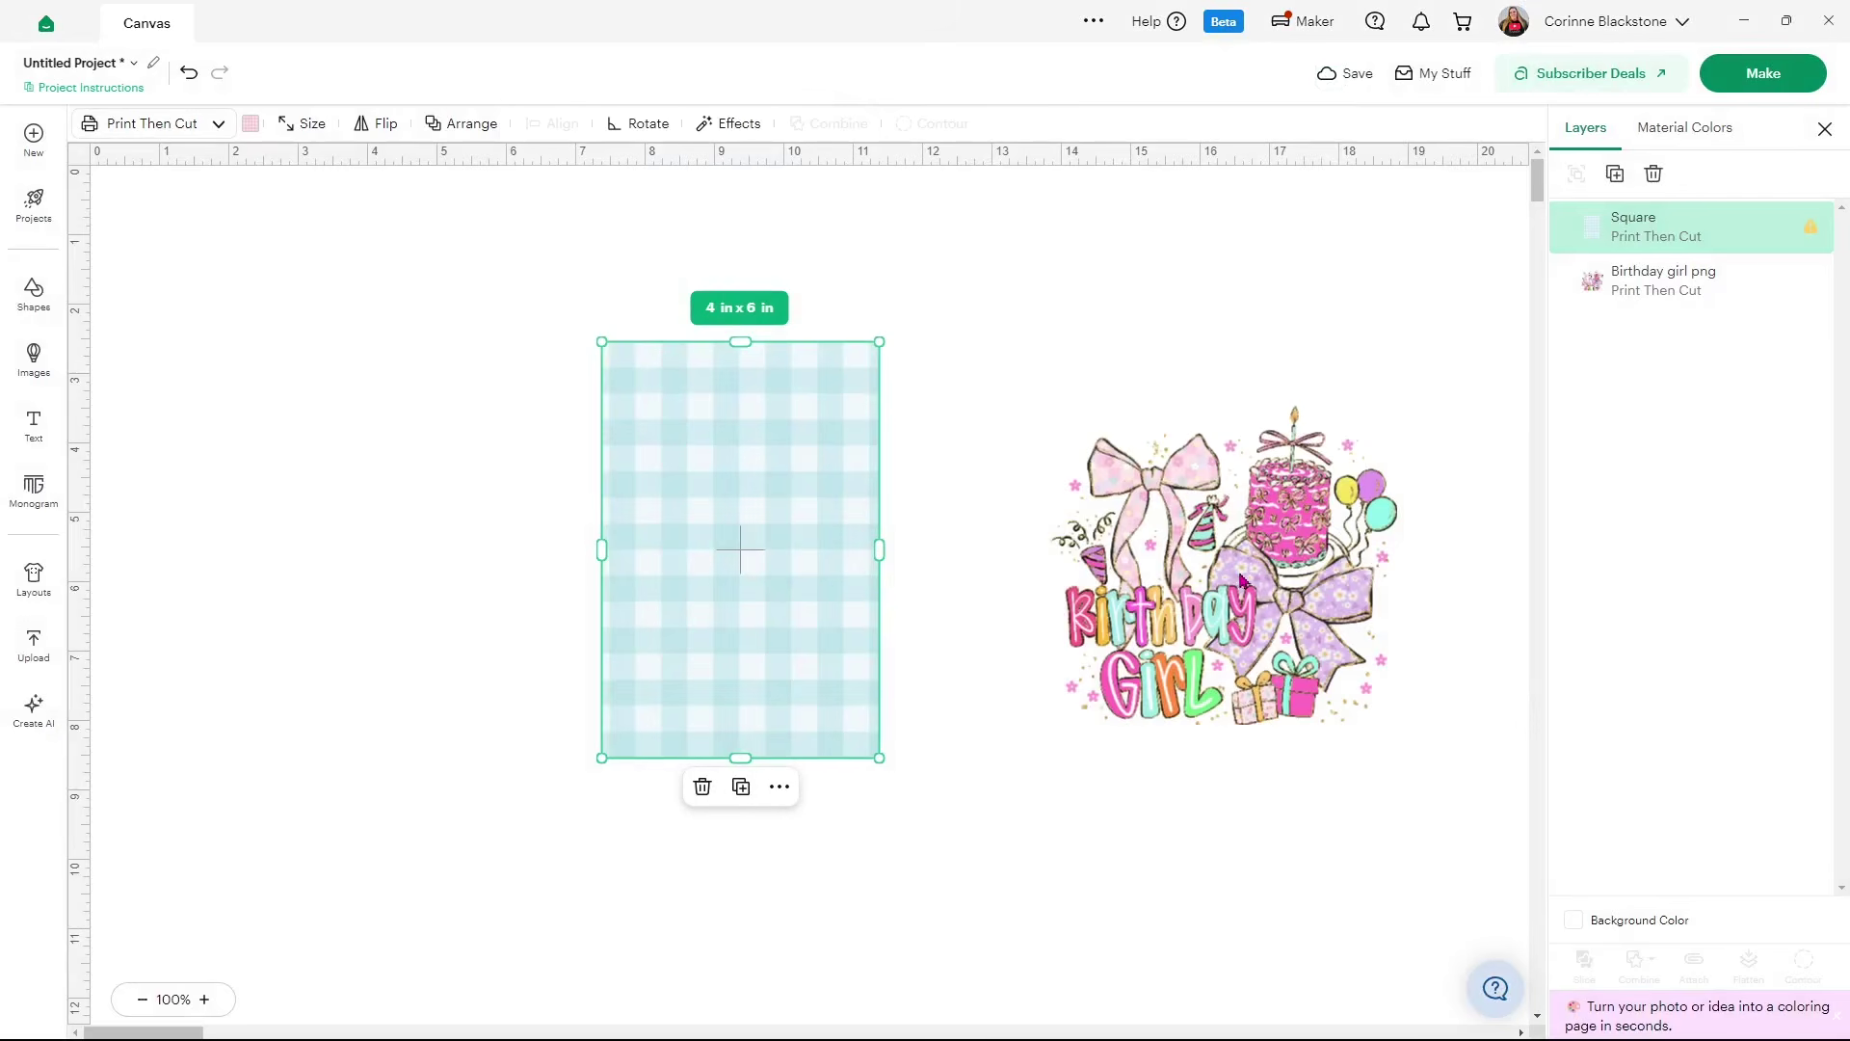
# Send the gingham rectangle to the back, behind the Birthday girl image
pyautogui.rightClick(683, 477)
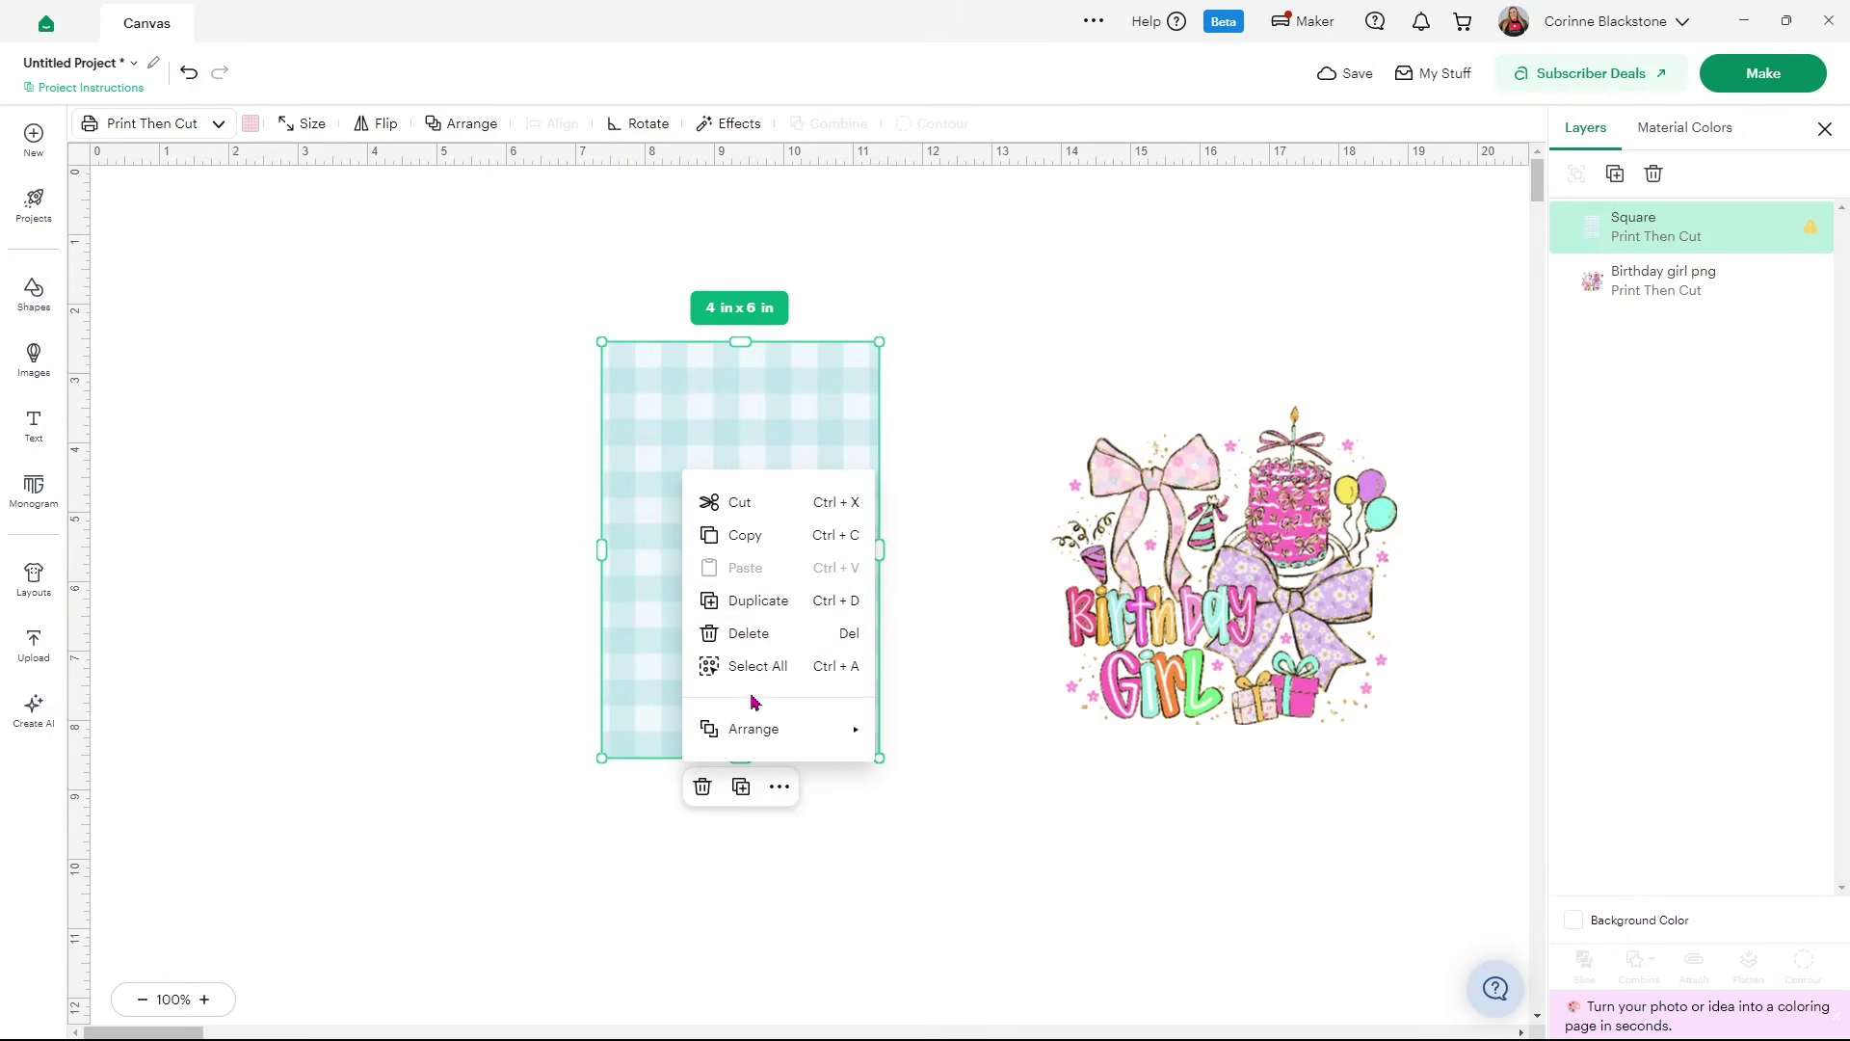
pyautogui.moveTo(750, 728)
pyautogui.click(1011, 856)
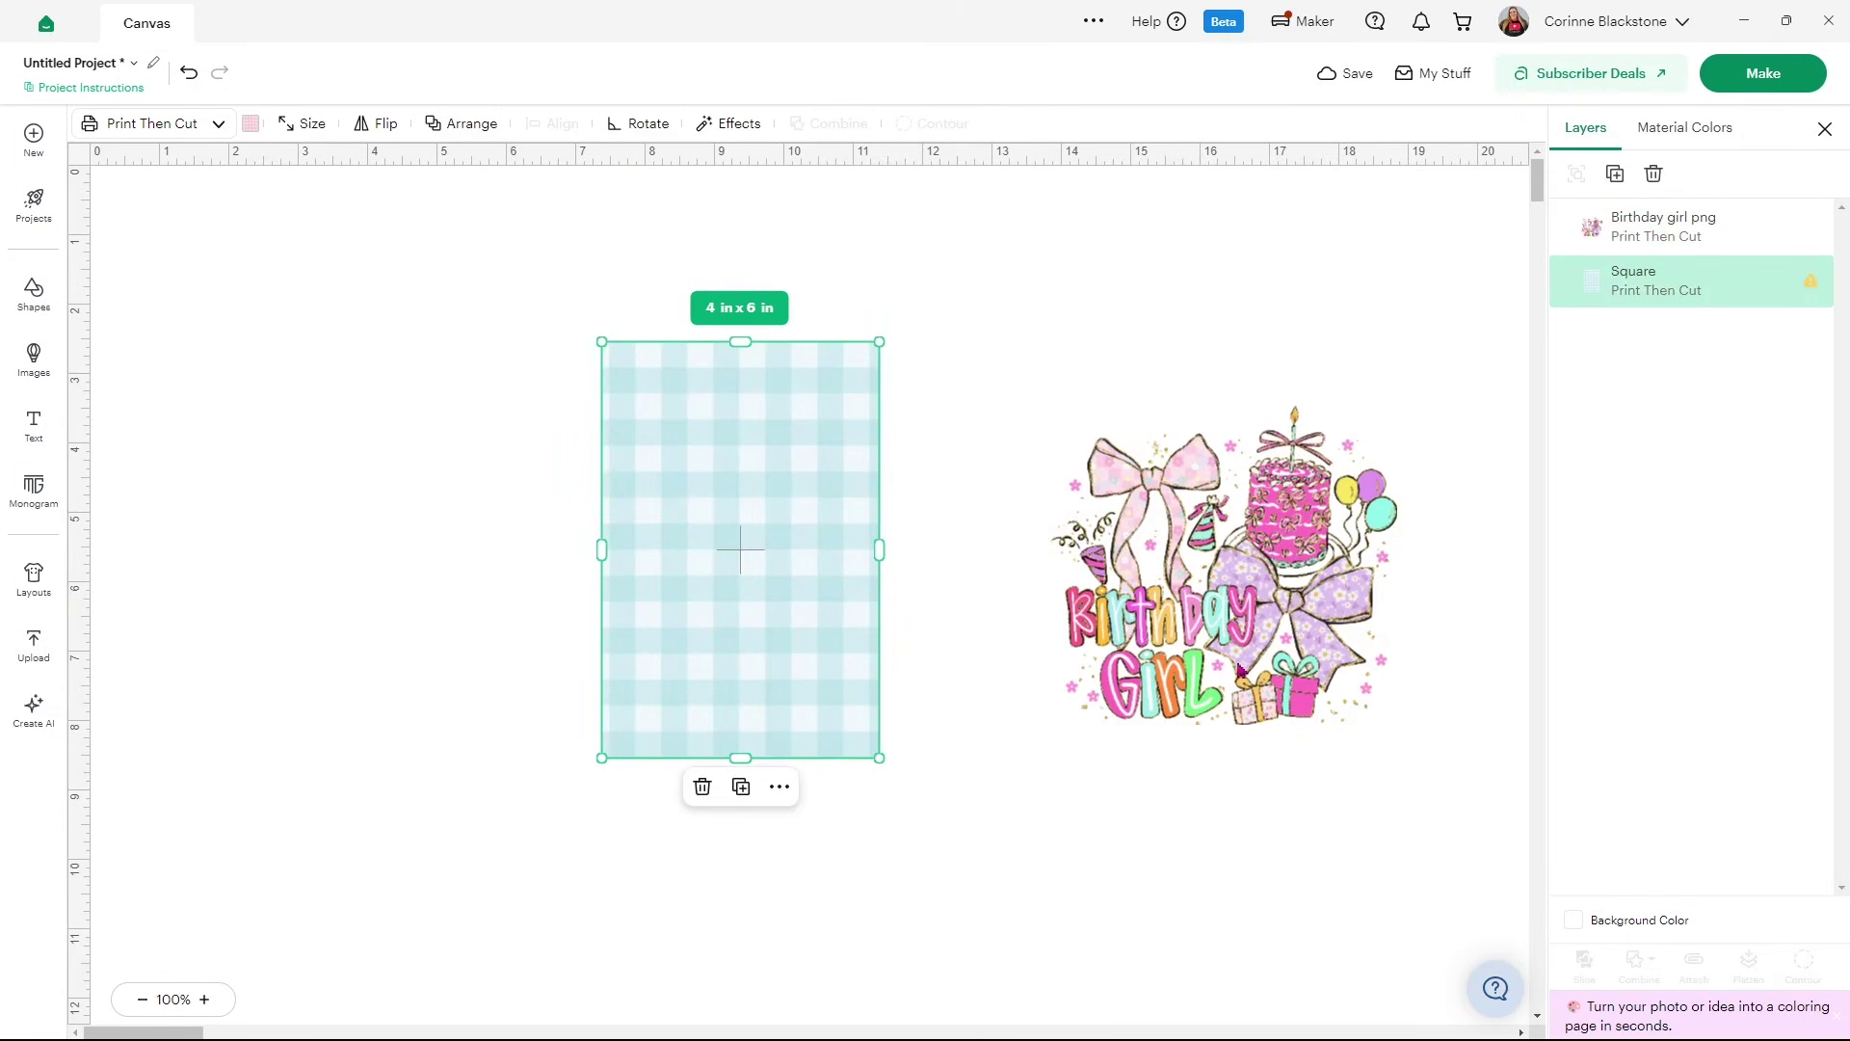
# Place the Birthday girl image on the gingham rectangle, shrink it to fit the width, and leave space above it
pyautogui.moveTo(1257, 575); pyautogui.dragTo(821, 558)
pyautogui.moveTo(958, 709); pyautogui.dragTo(869, 629)
pyautogui.moveTo(770, 560); pyautogui.dragTo(772, 621)
pyautogui.click(974, 510)
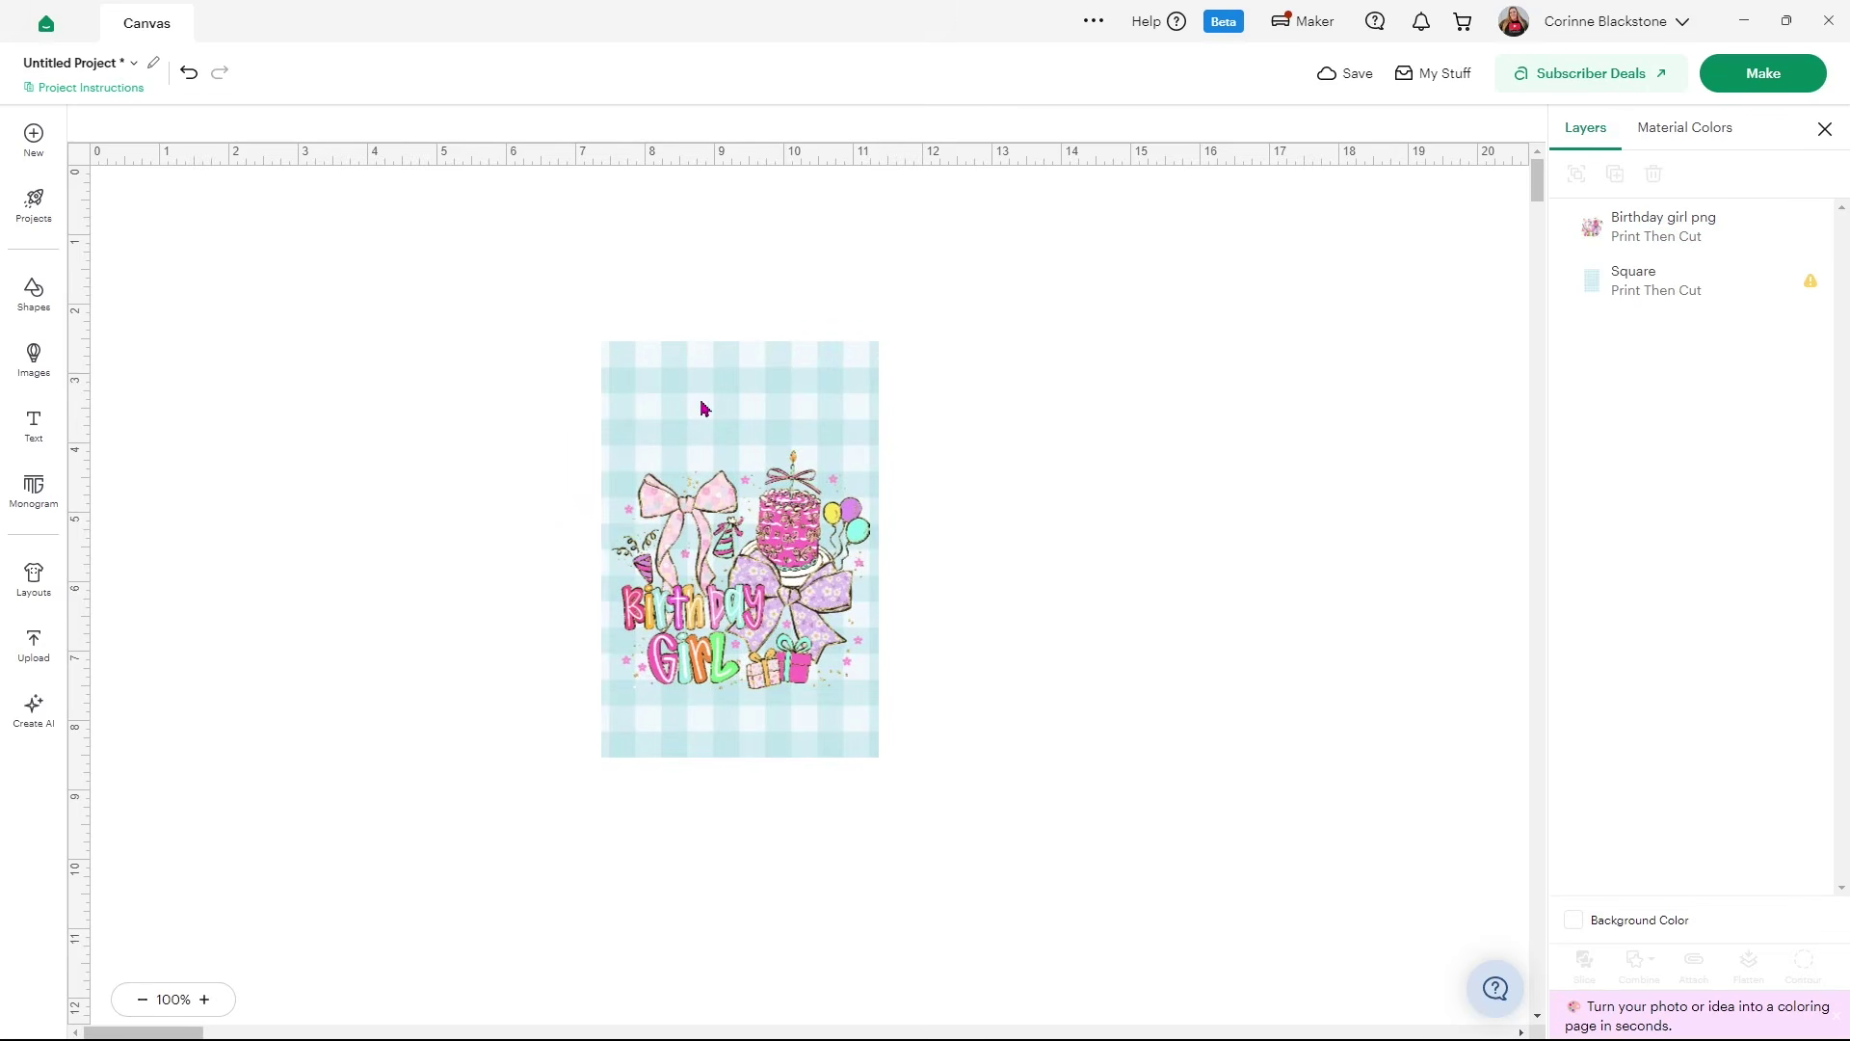
# Add a text with the birthday girl's first name and set it in the Angela Flower system font
pyautogui.click(42, 425)
pyautogui.write('Corinne')
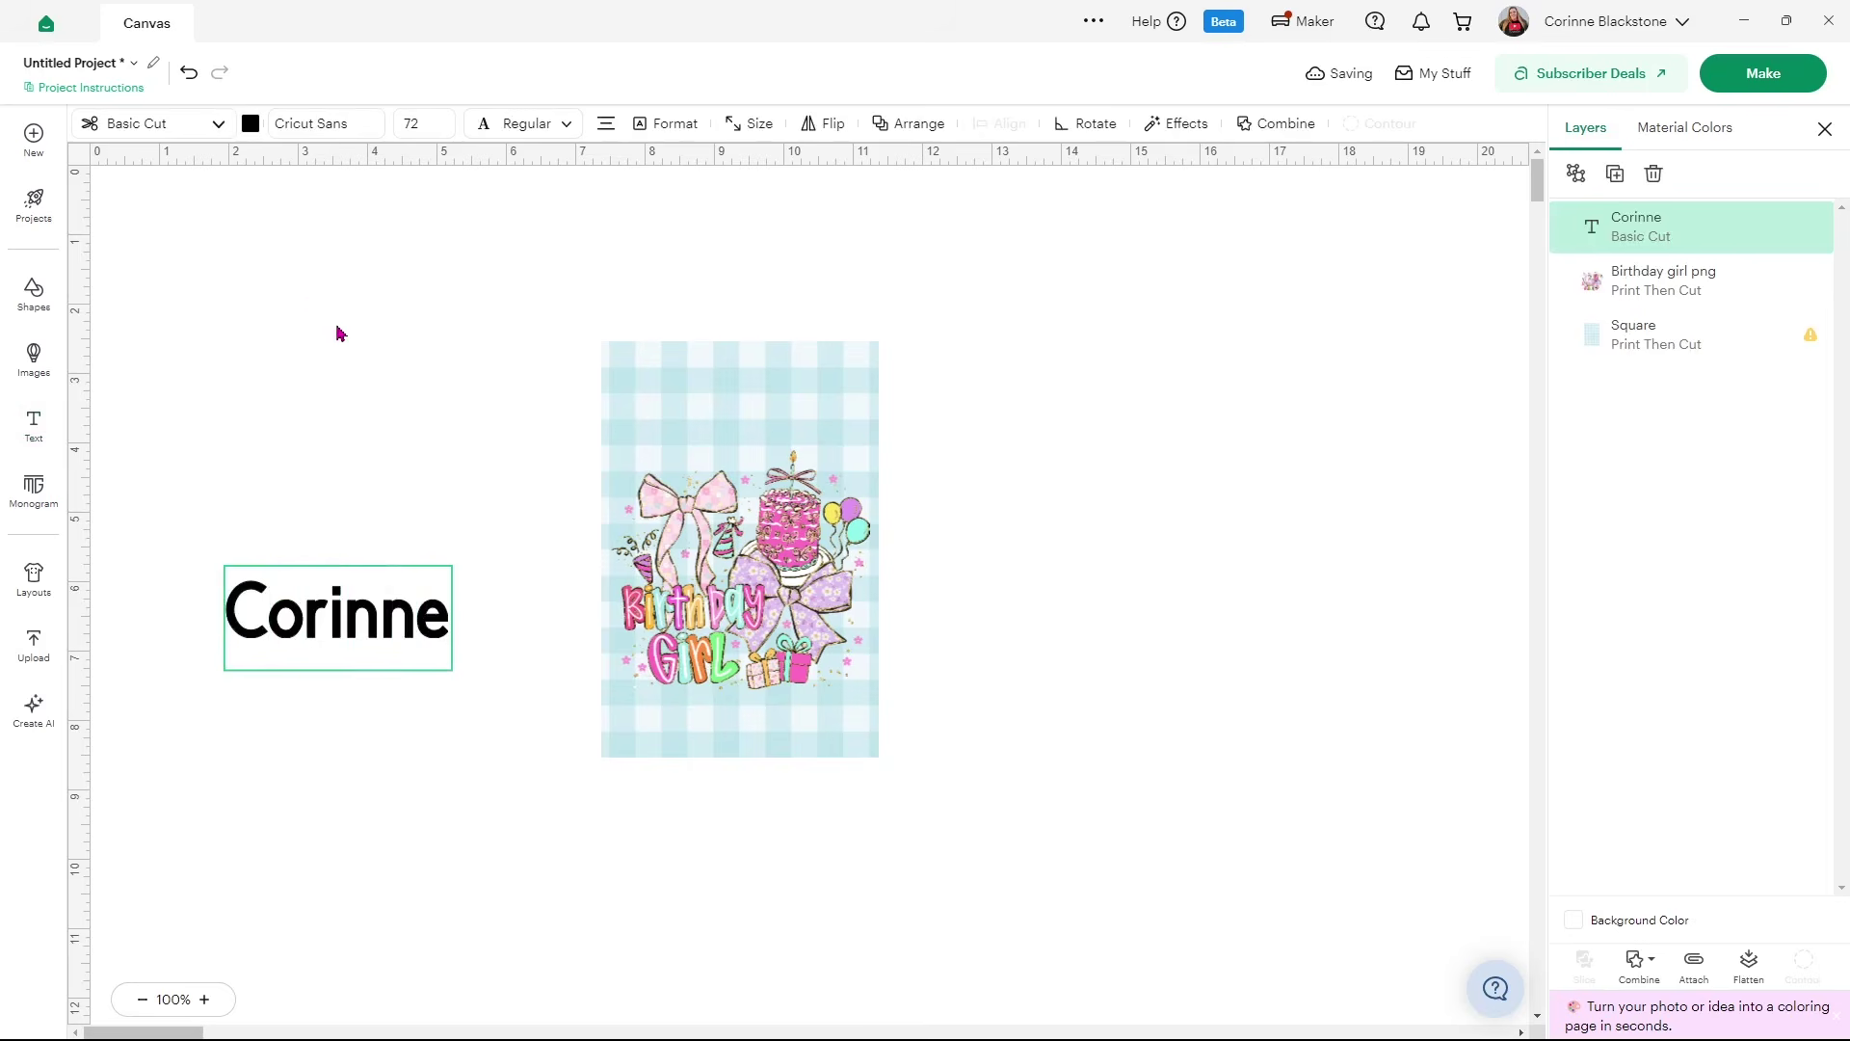
pyautogui.click(318, 124)
pyautogui.click(183, 129)
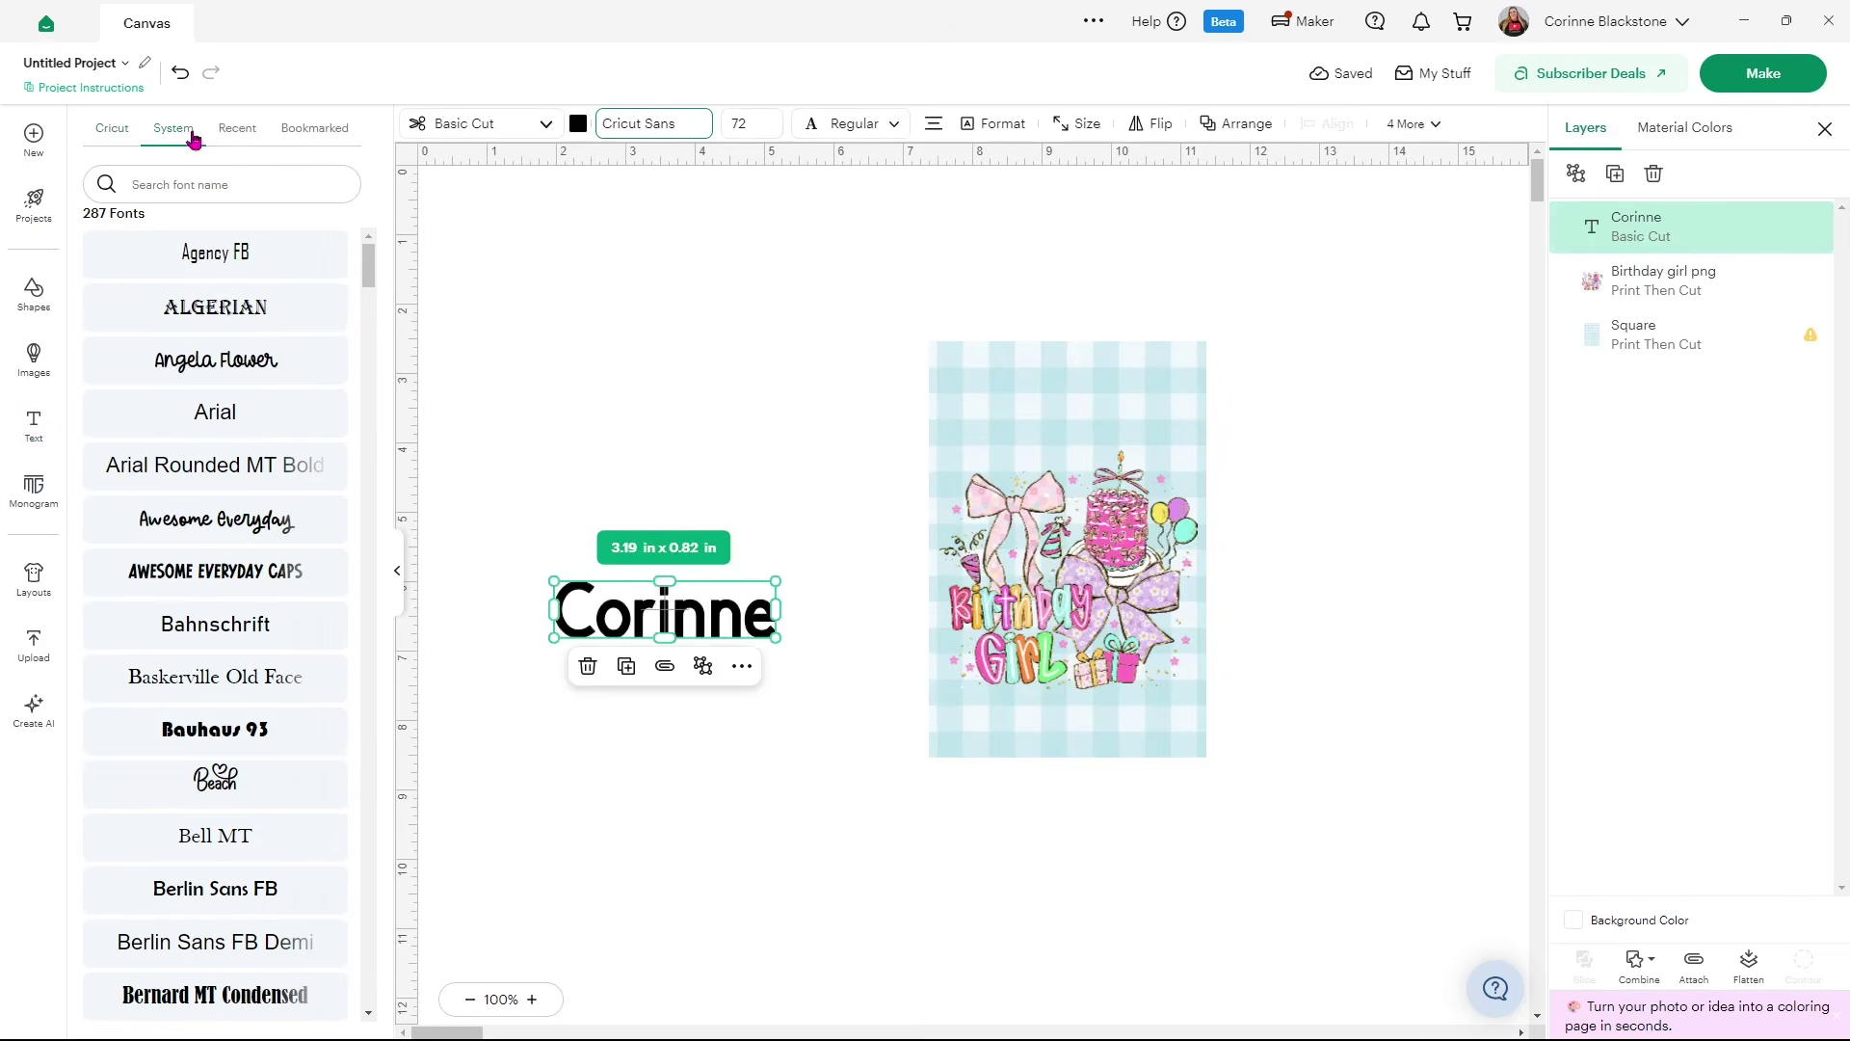
pyautogui.click(267, 367)
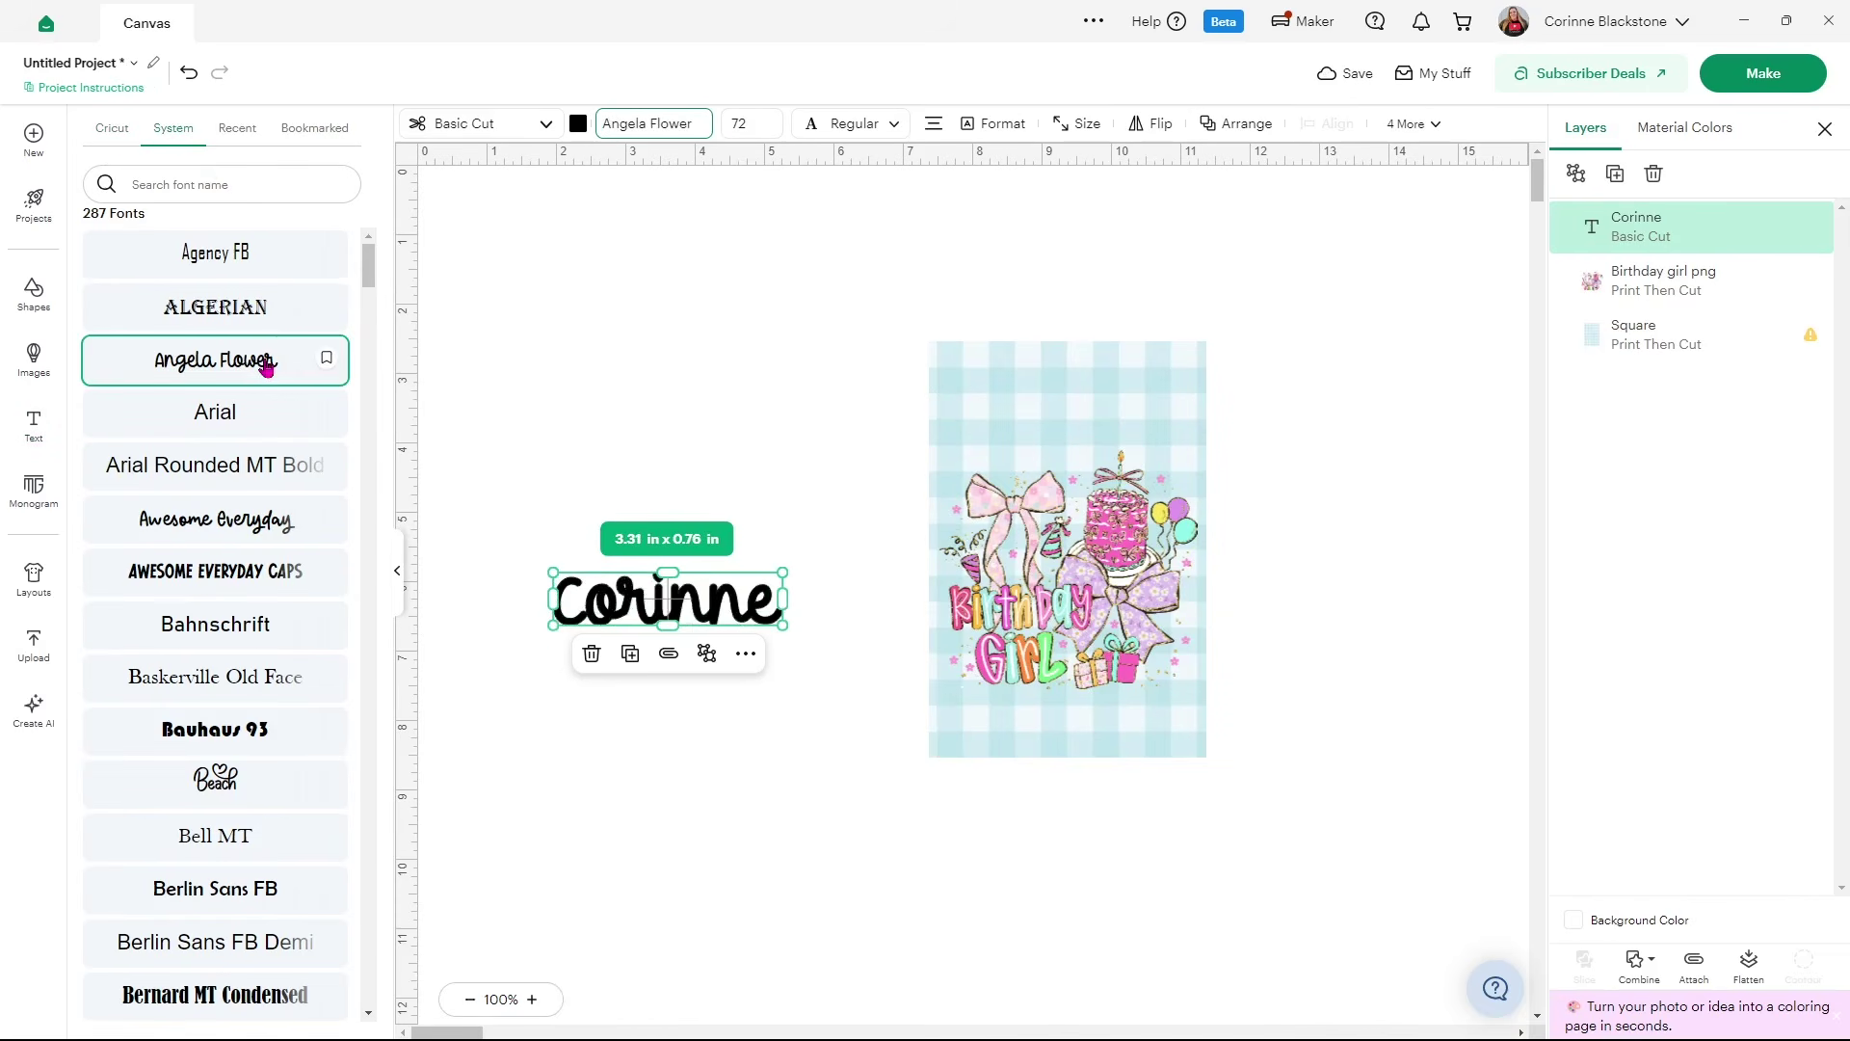
pyautogui.click(397, 570)
# Move the name onto the card above the Birthday girl image and set it to Print Then Cut
pyautogui.moveTo(396, 593); pyautogui.dragTo(782, 414)
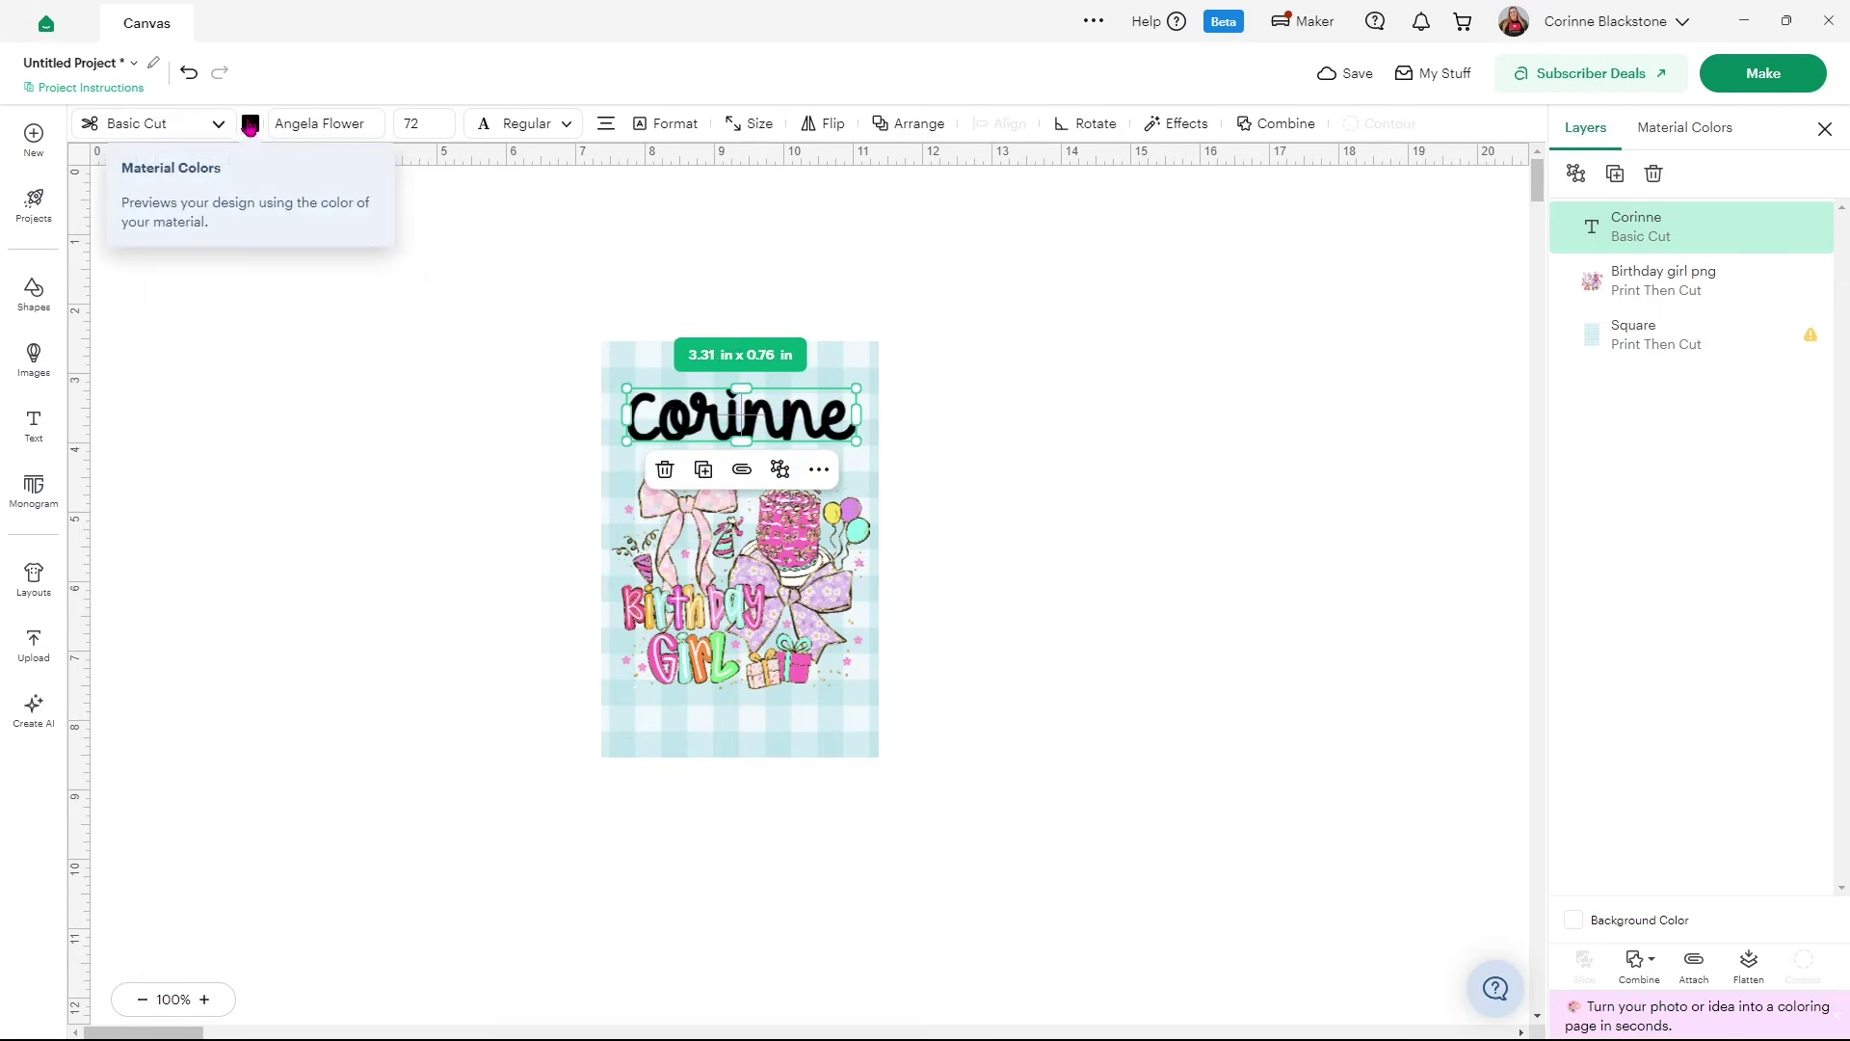
pyautogui.click(251, 123)
pyautogui.click(144, 123)
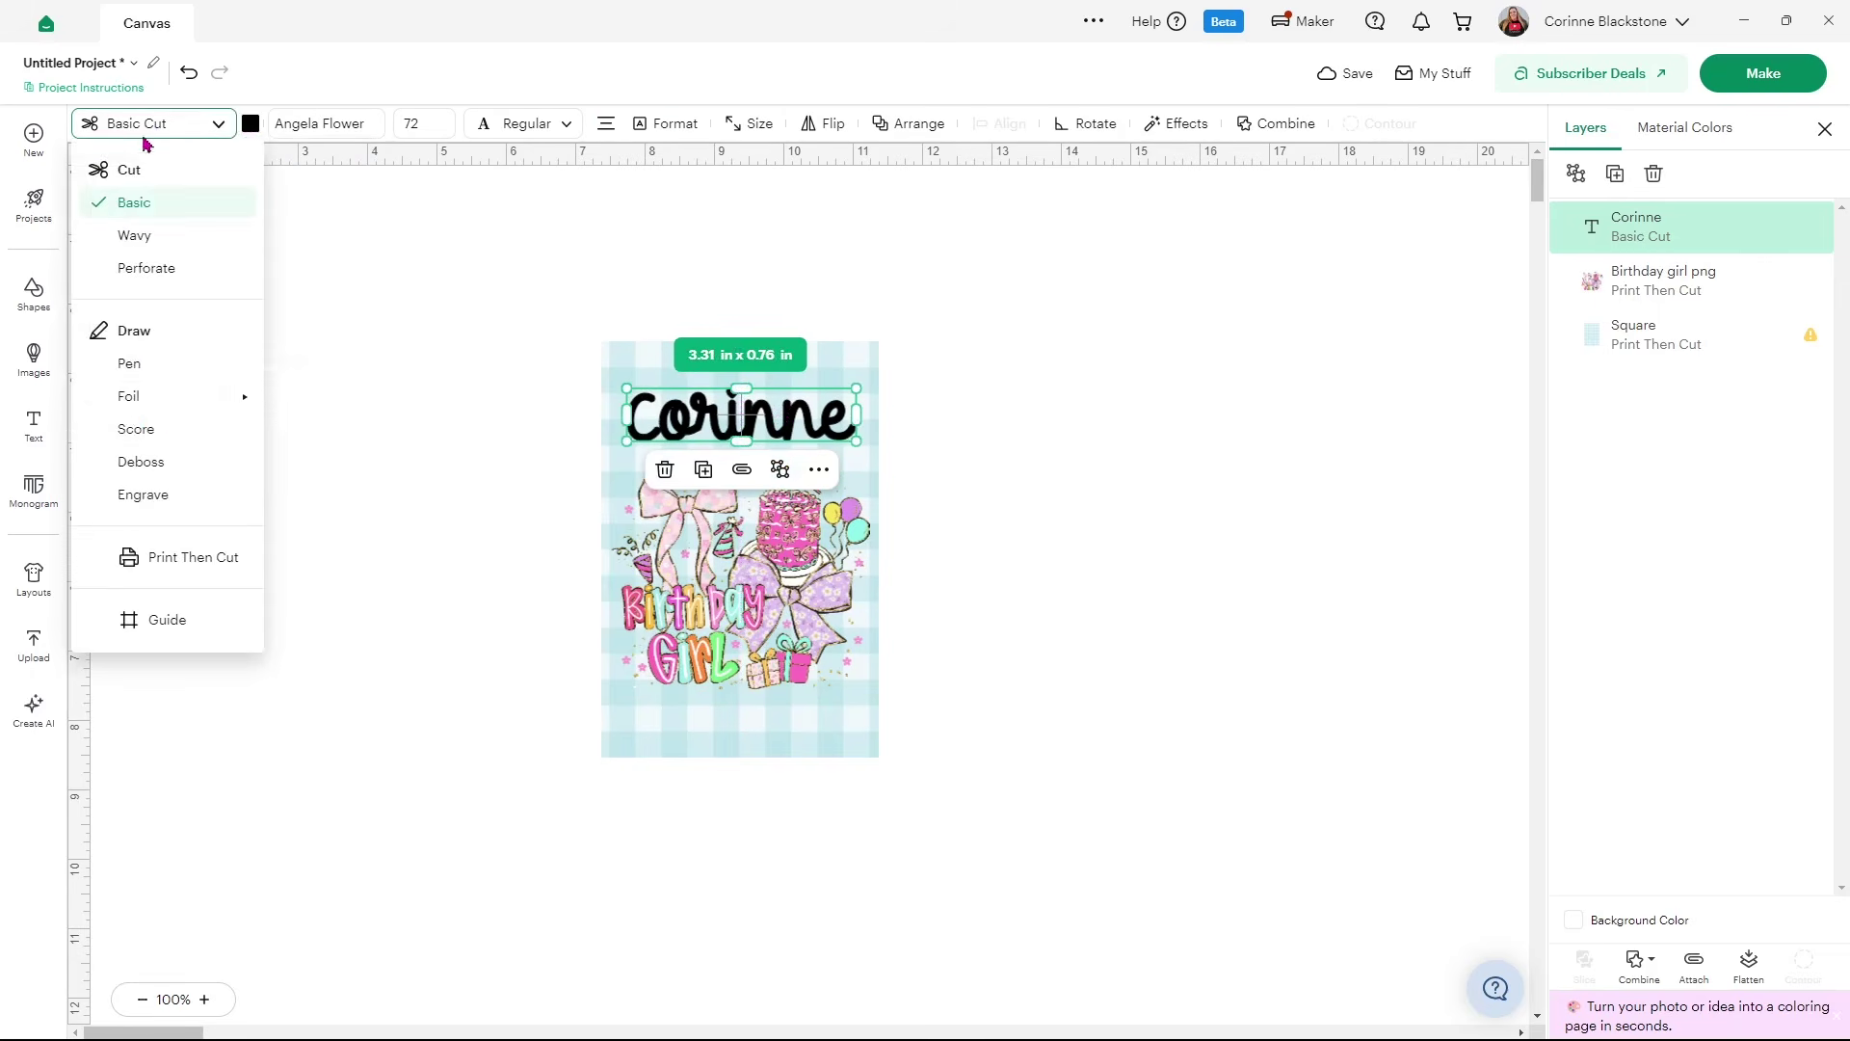
pyautogui.click(185, 558)
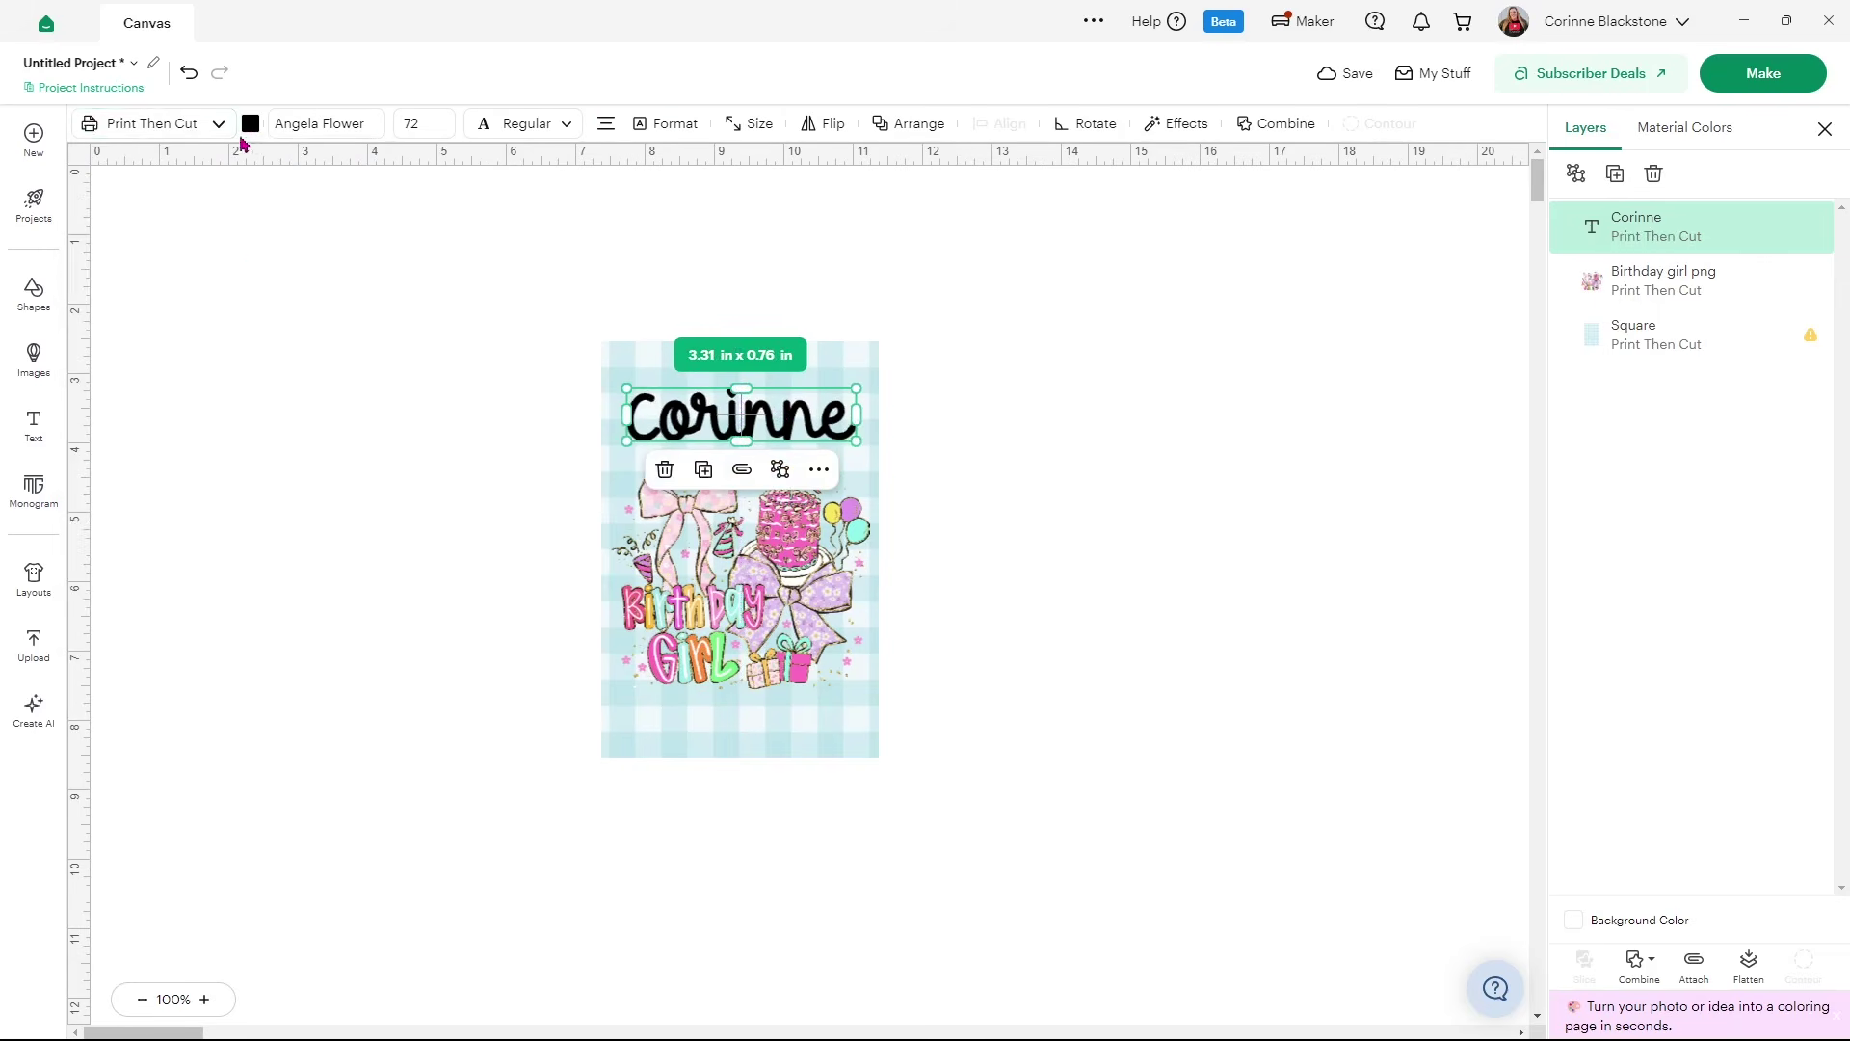
# Color the name text light pink (#fbb1f7) using the advanced color picker
pyautogui.click(250, 125)
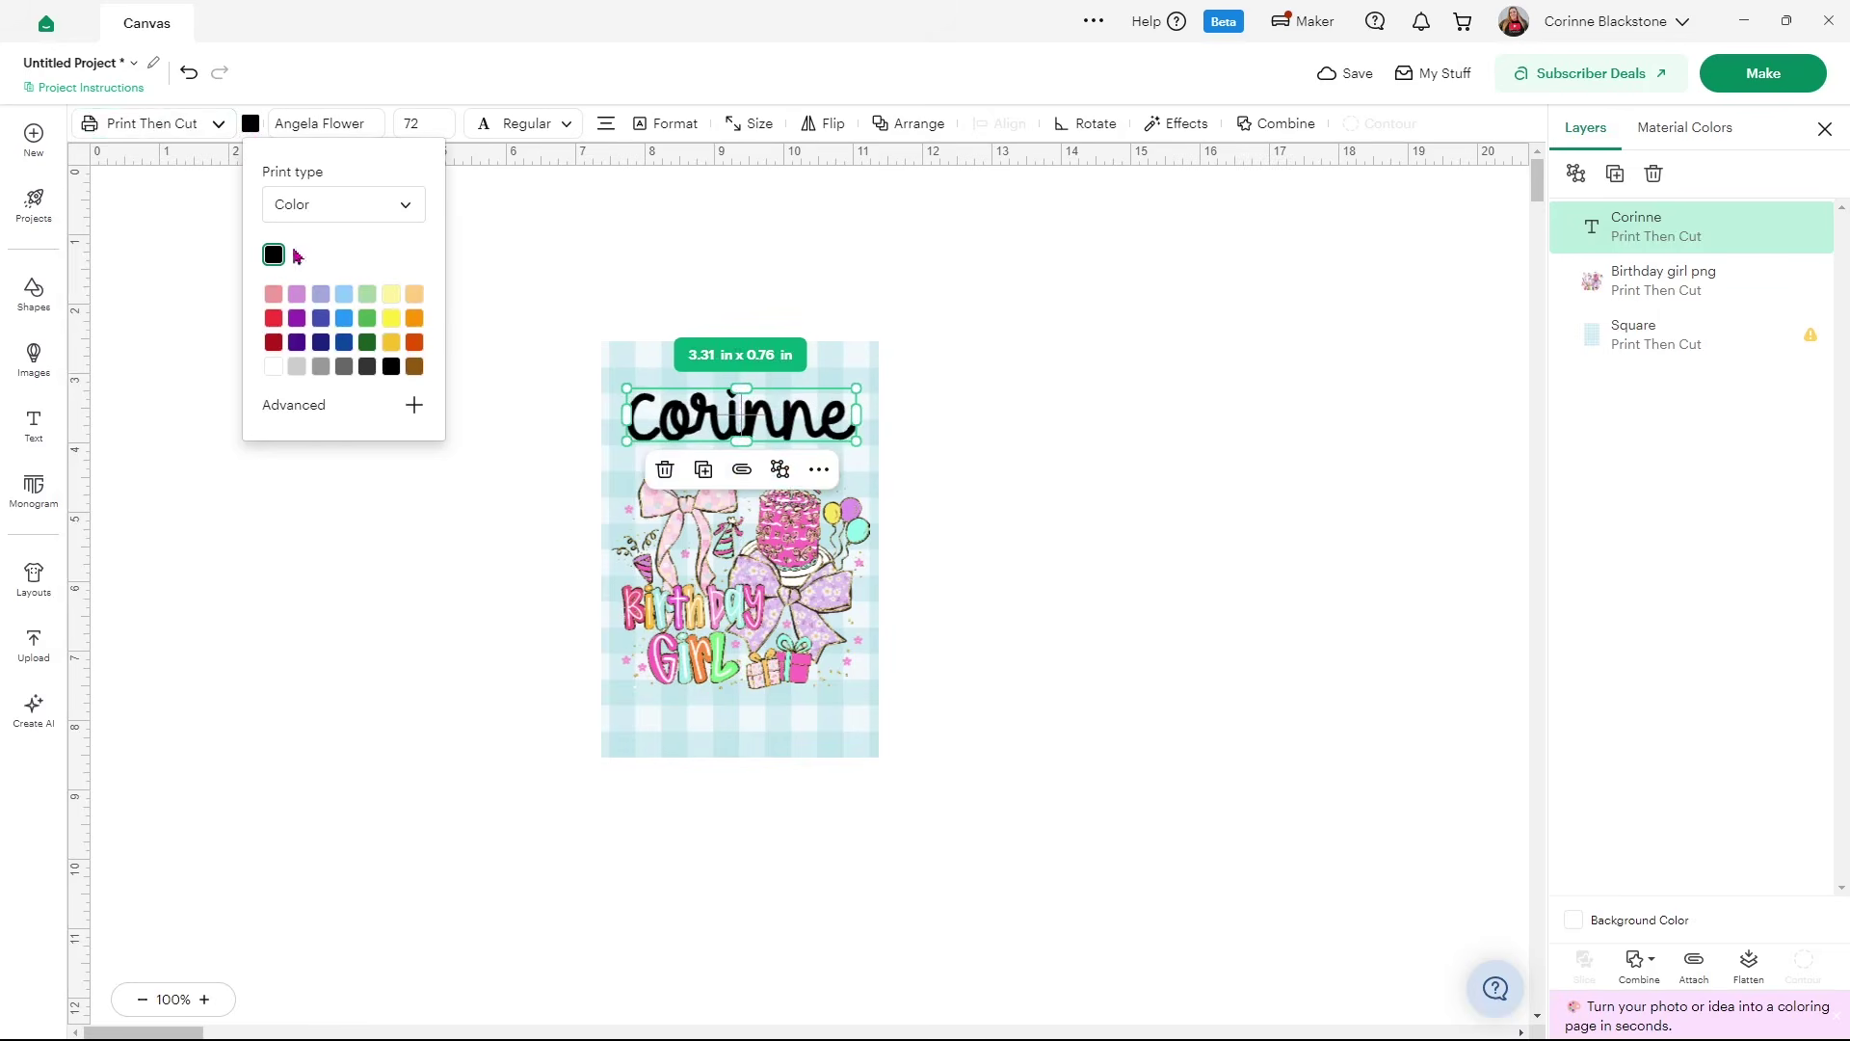
pyautogui.click(415, 404)
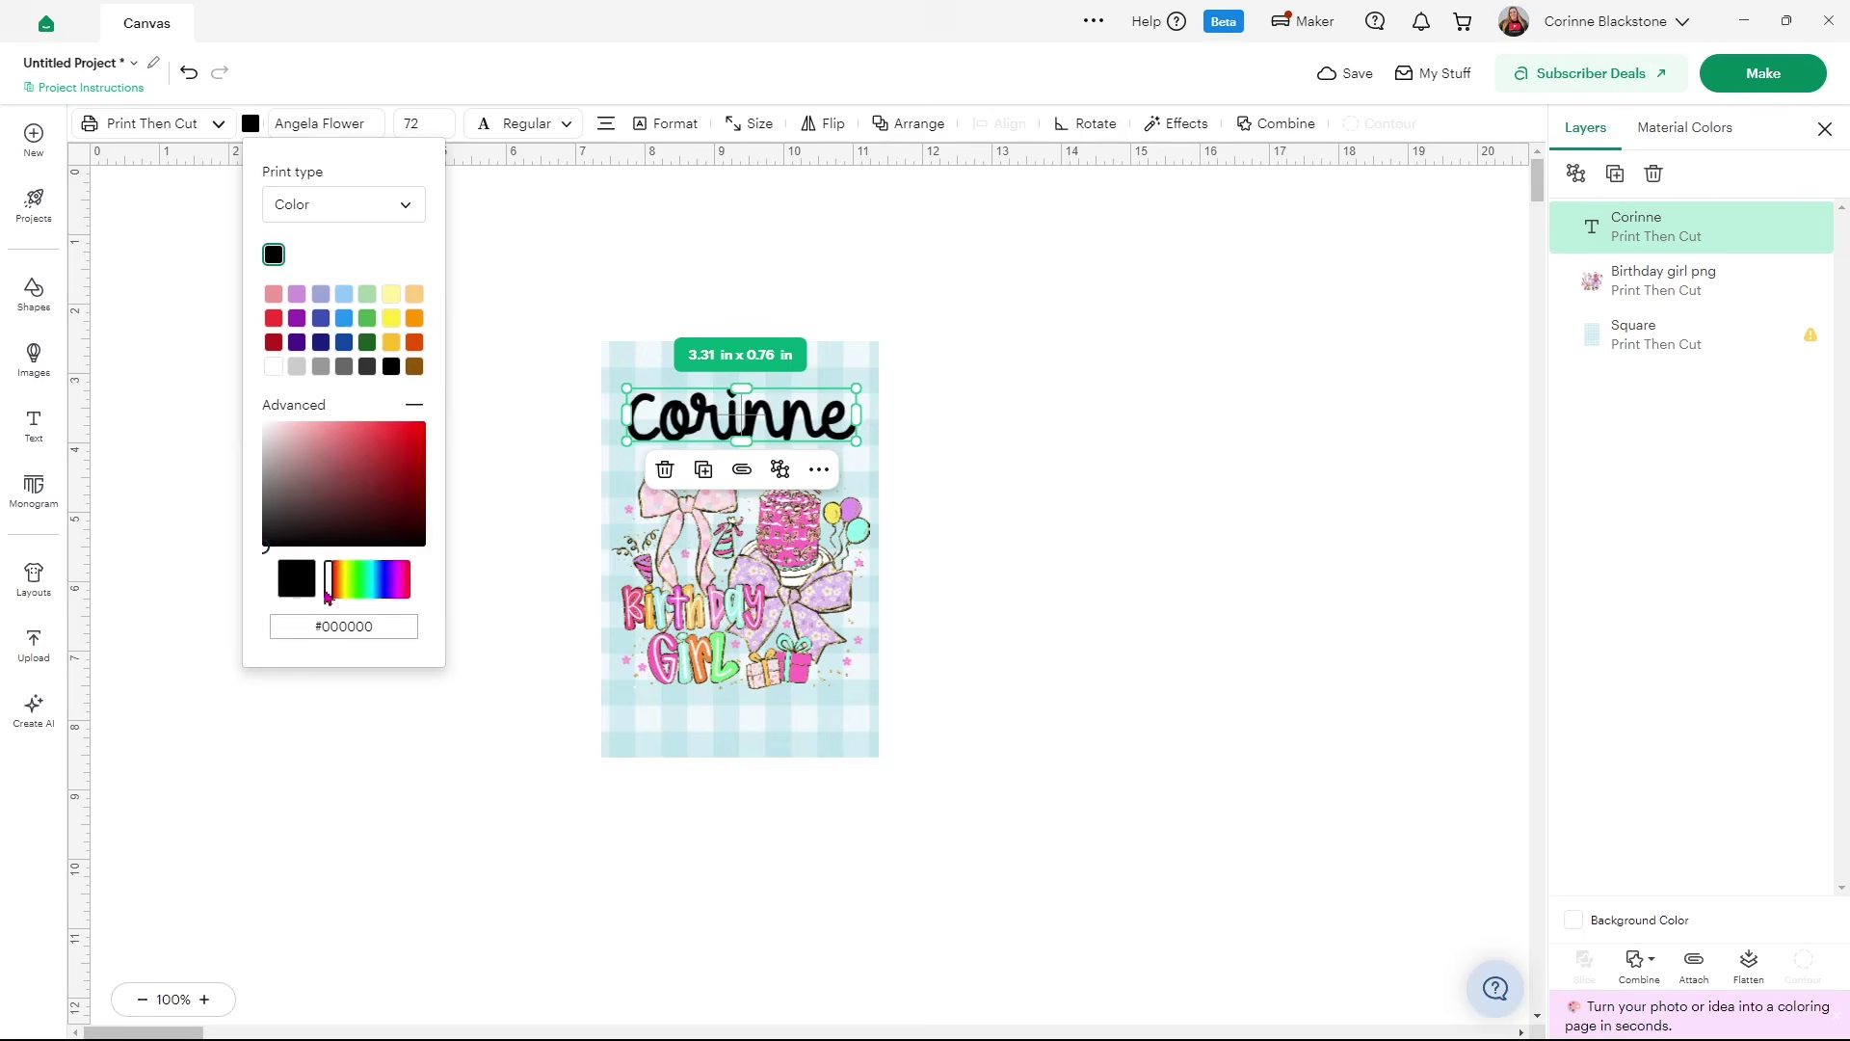
pyautogui.moveTo(332, 595); pyautogui.dragTo(403, 594)
pyautogui.moveTo(366, 525); pyautogui.dragTo(310, 424)
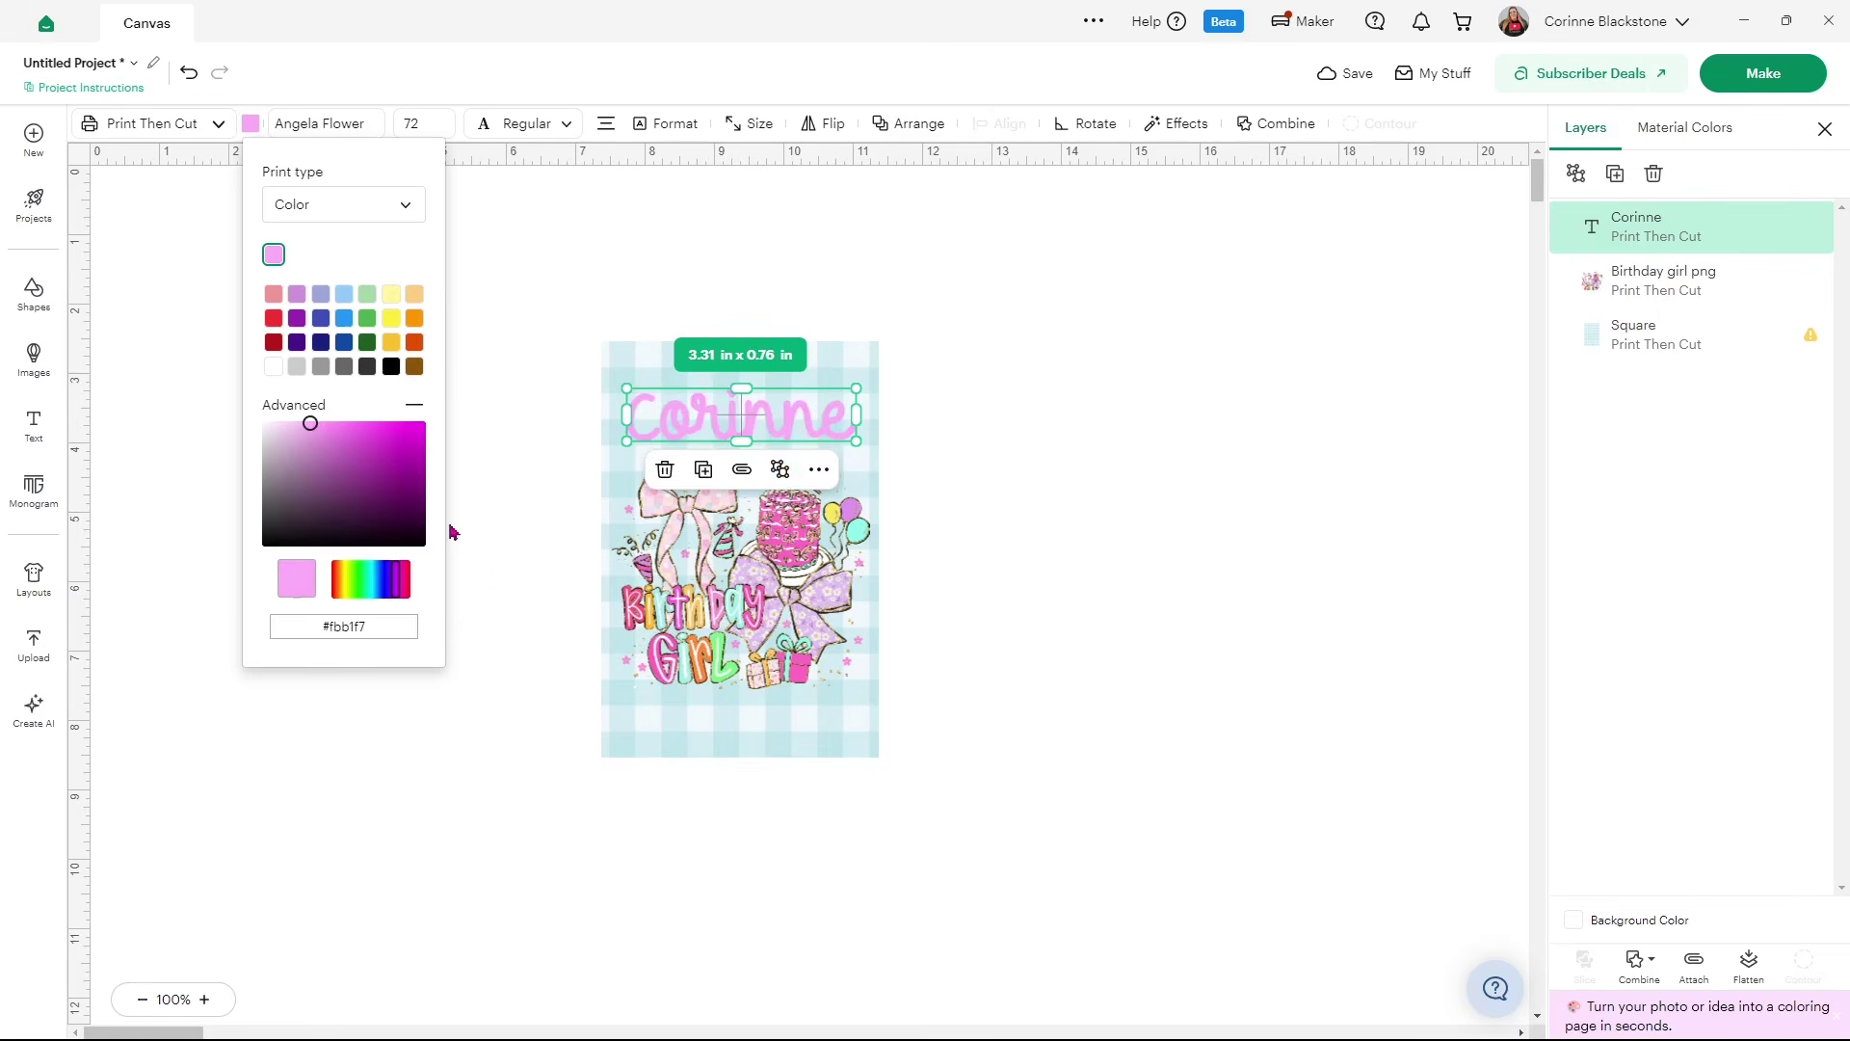
pyautogui.click(479, 521)
pyautogui.click(747, 410)
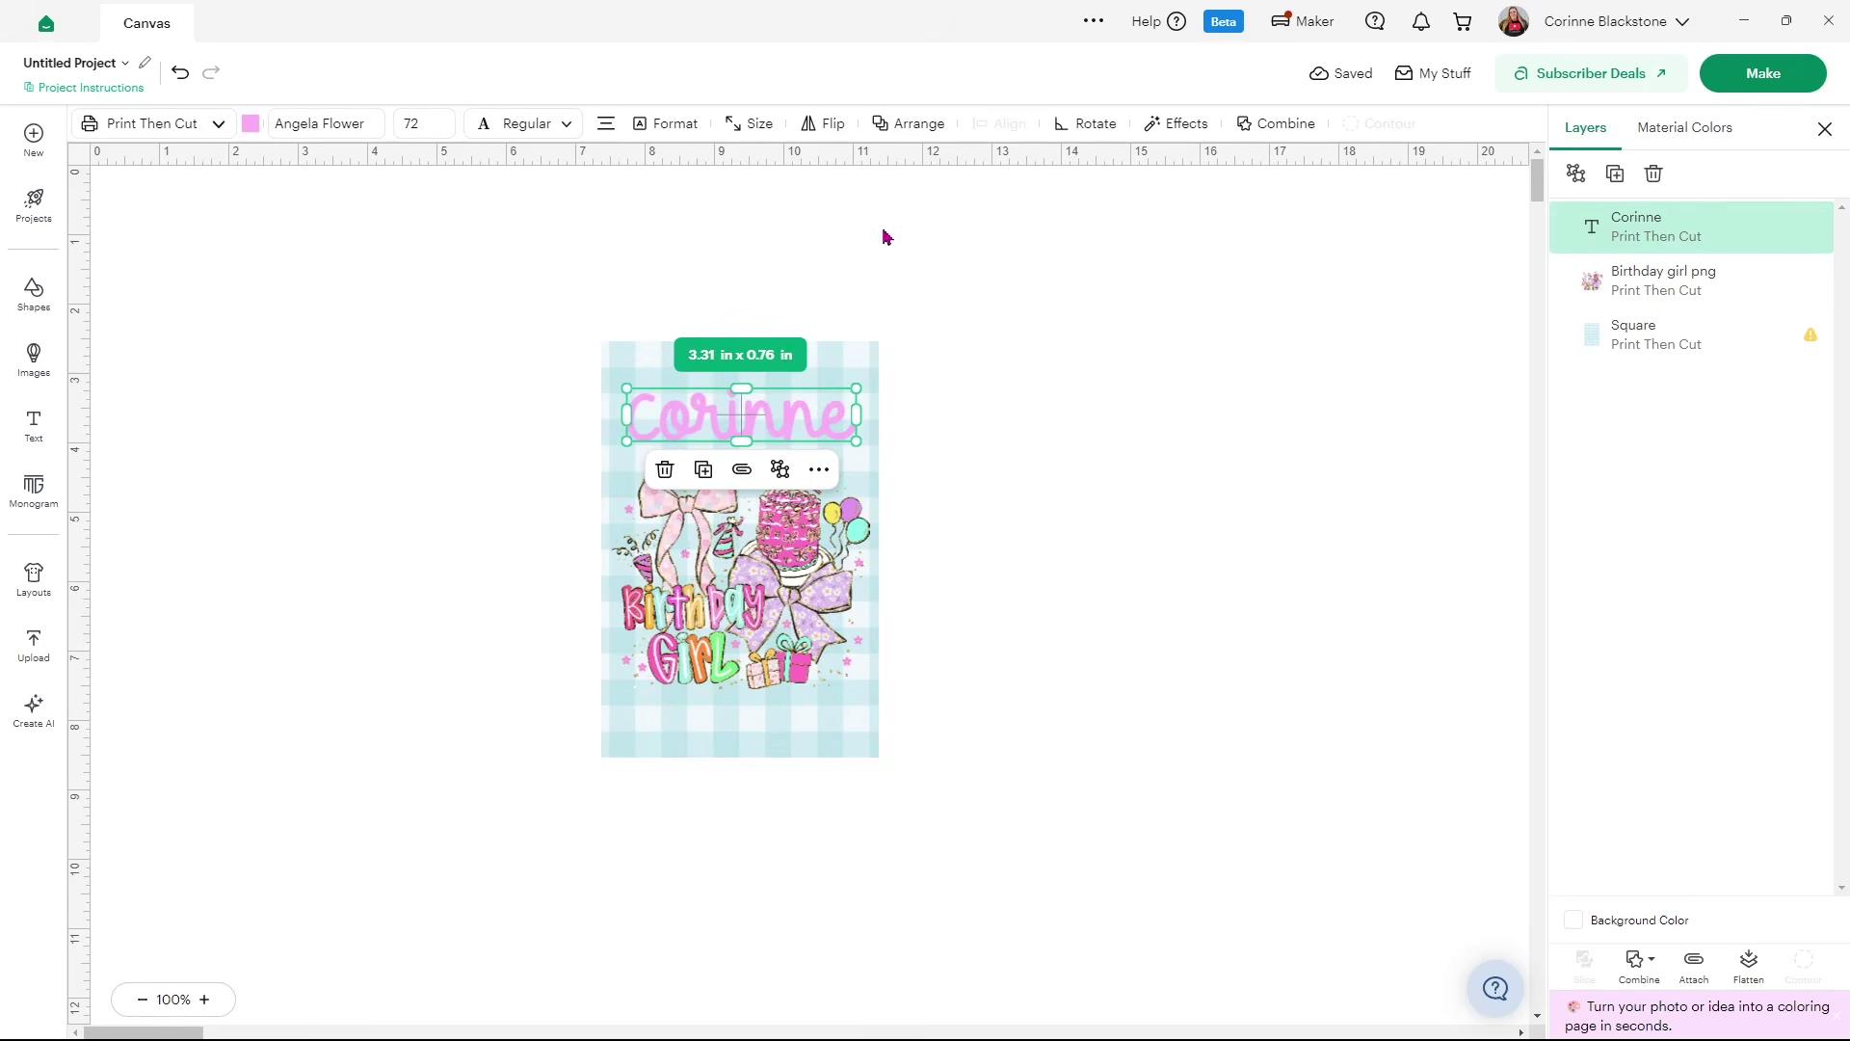
pyautogui.click(1170, 123)
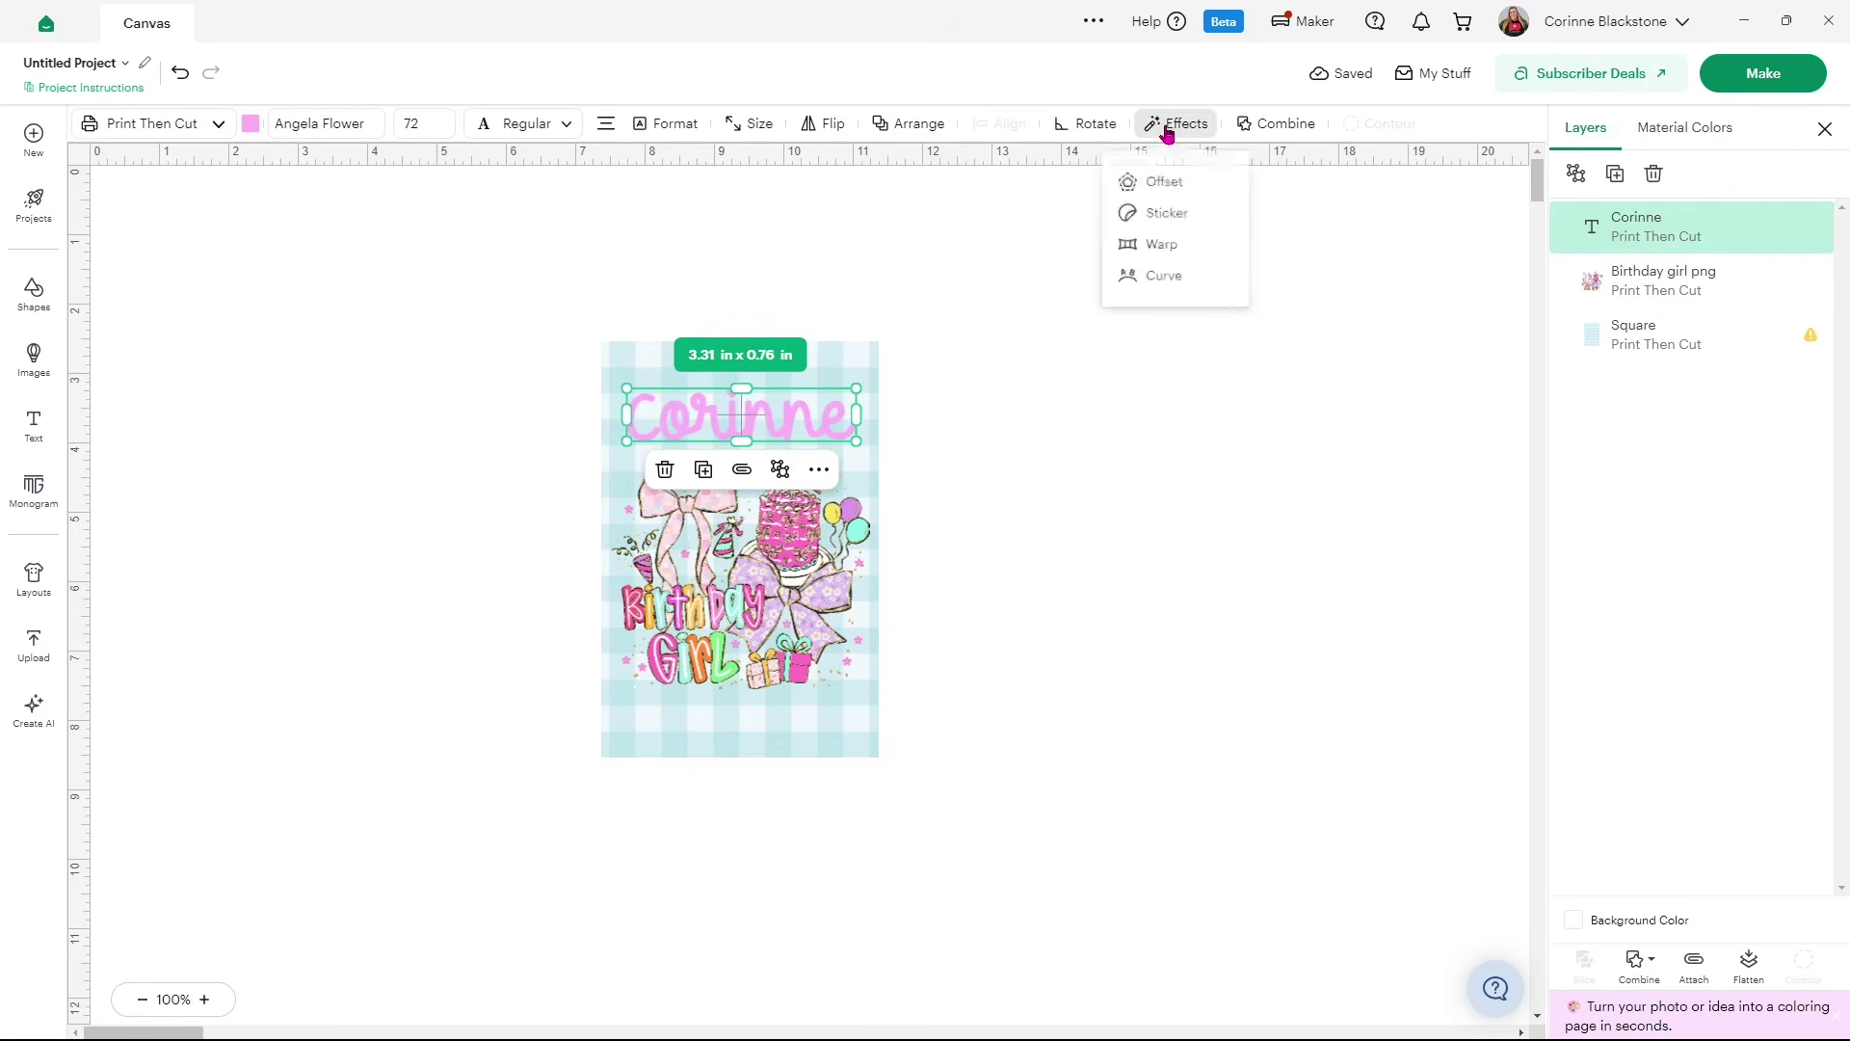
pyautogui.click(1169, 178)
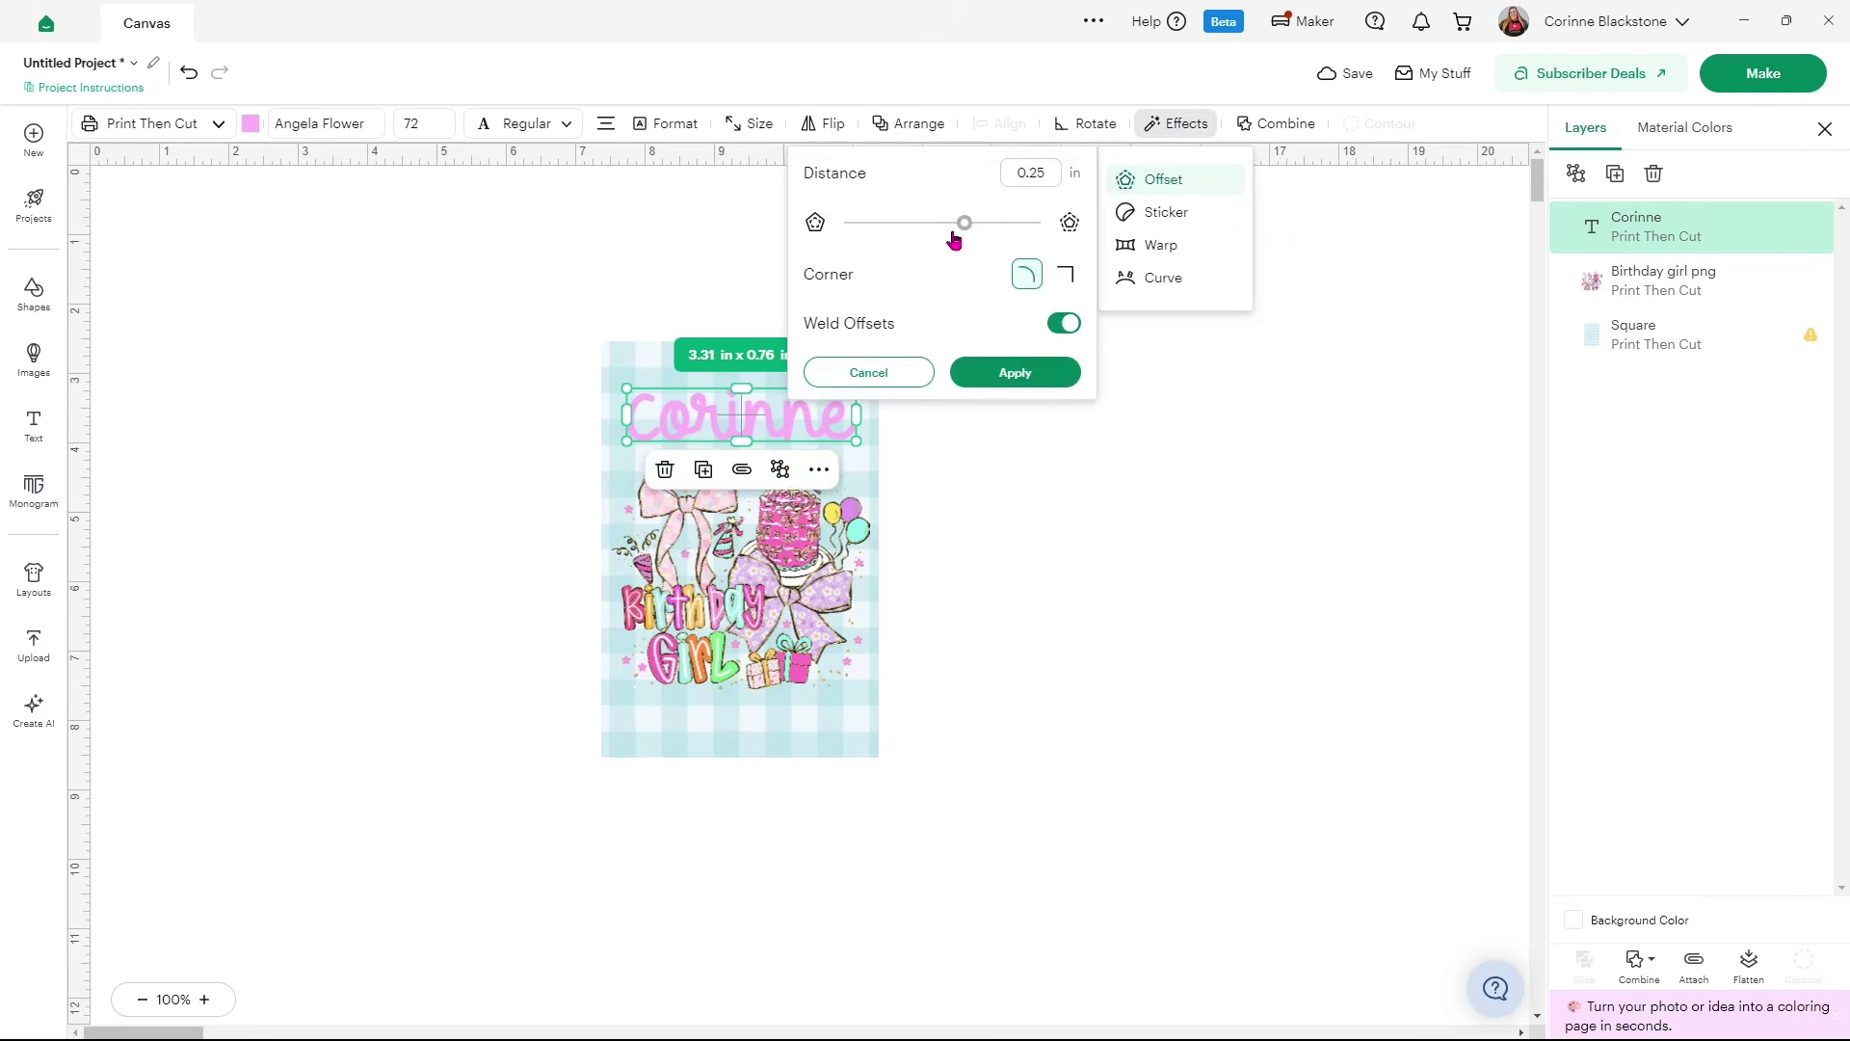
pyautogui.moveTo(963, 229)
pyautogui.mouseDown()
pyautogui.moveTo(1057, 232)
pyautogui.moveTo(983, 228)
pyautogui.mouseUp()
pyautogui.click(900, 370)
# Move the name text off the card to a blank area and apply a 0.028 in welded offset with rounded corners
pyautogui.moveTo(810, 420); pyautogui.dragTo(1171, 403)
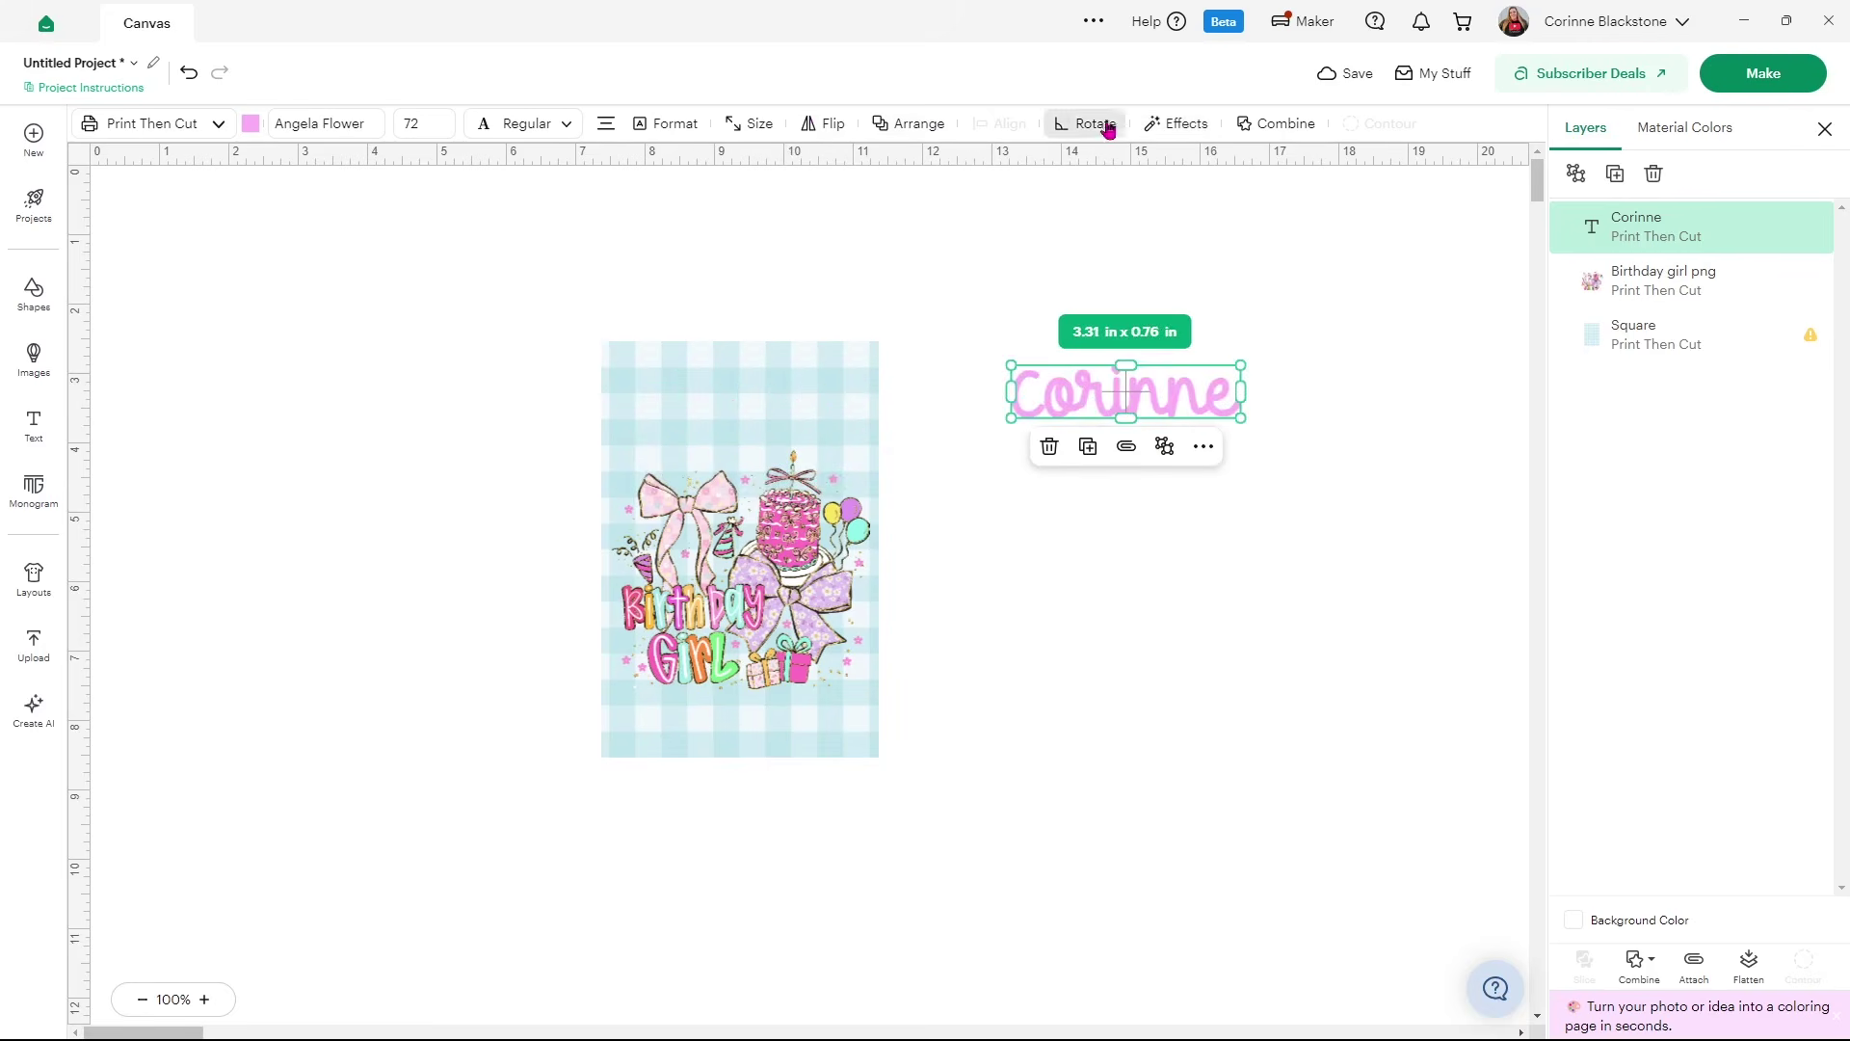
pyautogui.click(1169, 127)
pyautogui.click(1164, 177)
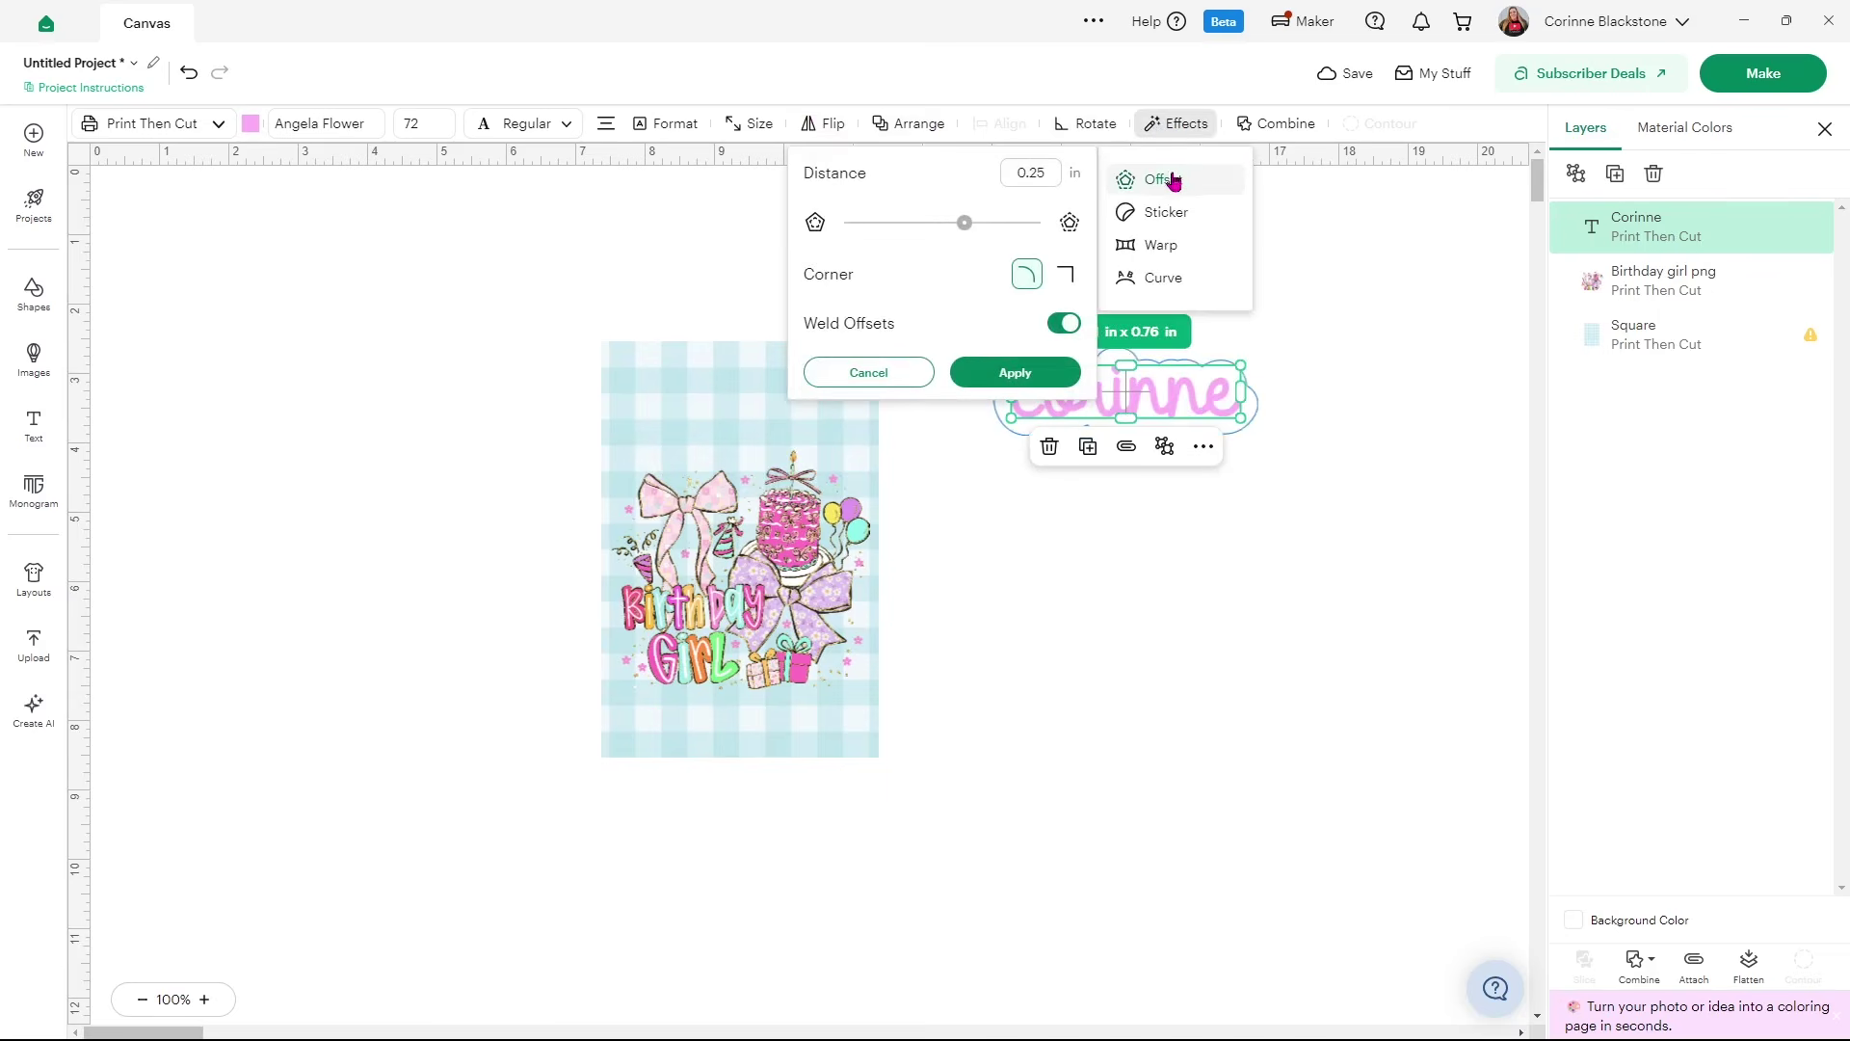
pyautogui.moveTo(965, 226); pyautogui.dragTo(943, 227)
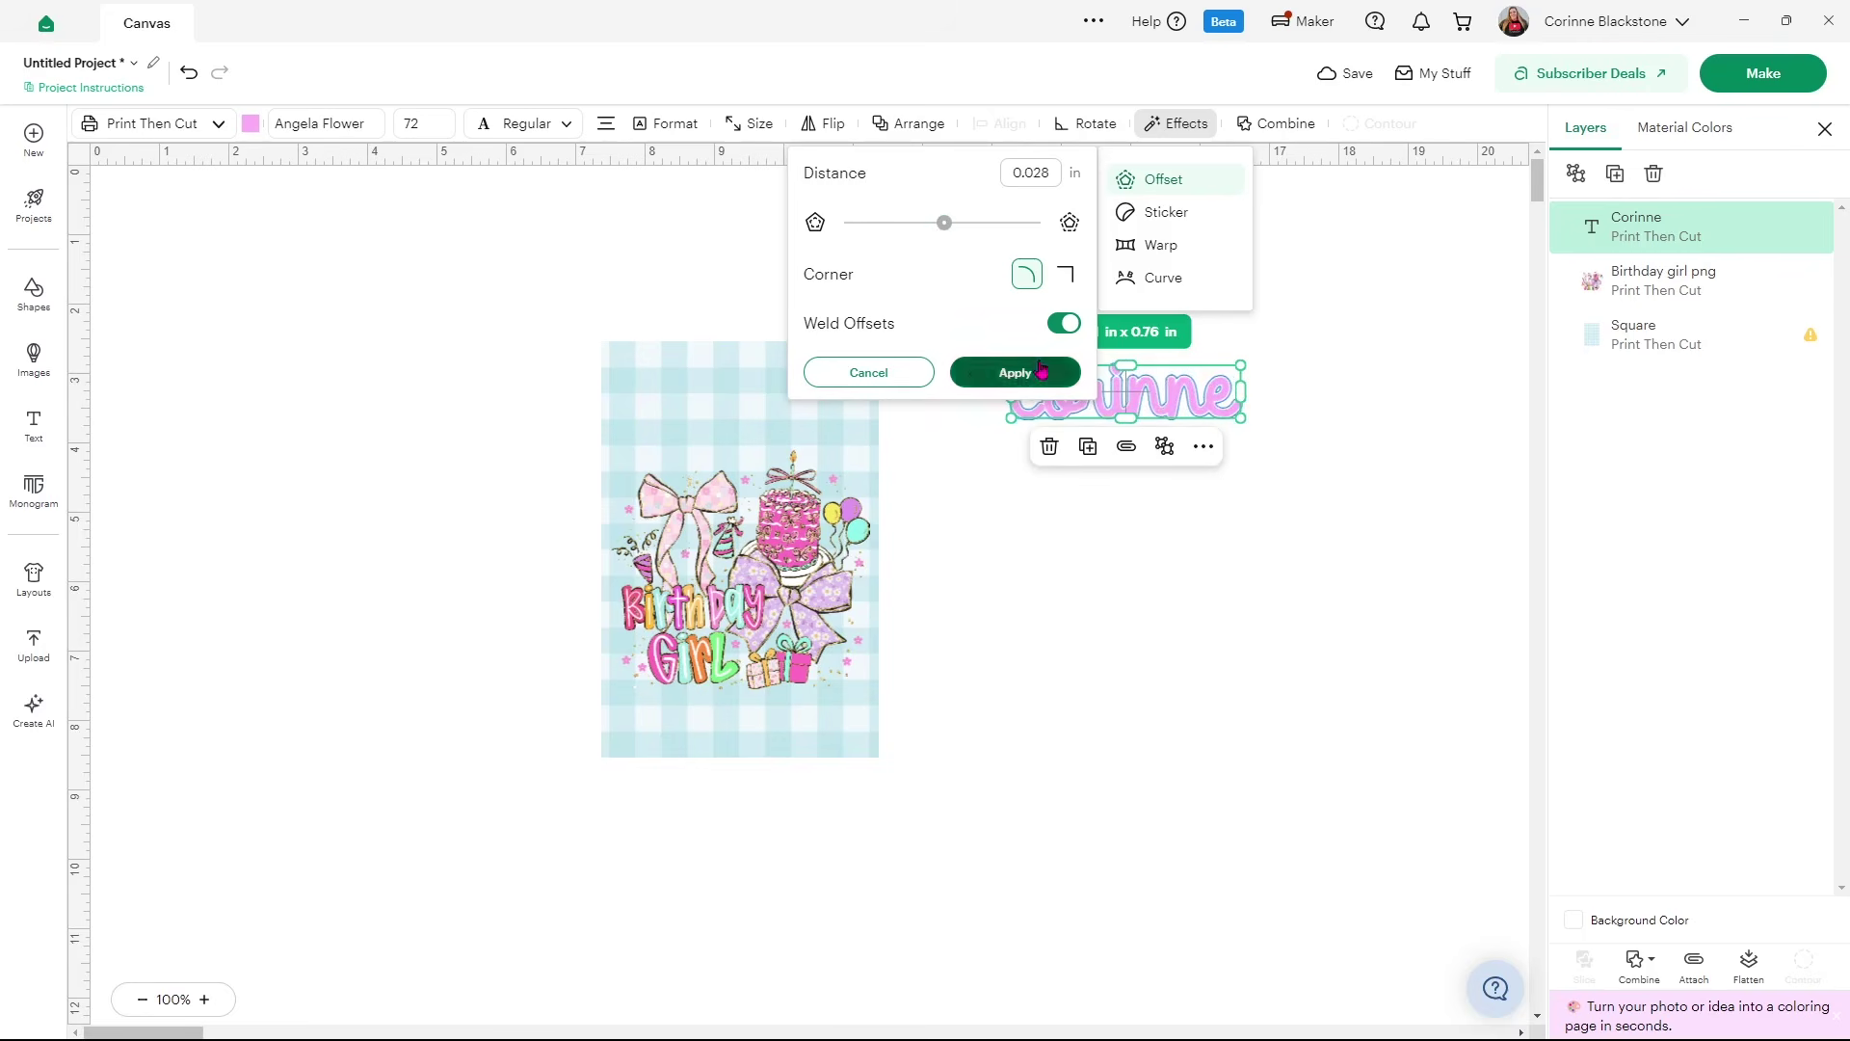
pyautogui.click(1007, 372)
# Color the name's offset layer dark gray
pyautogui.click(253, 125)
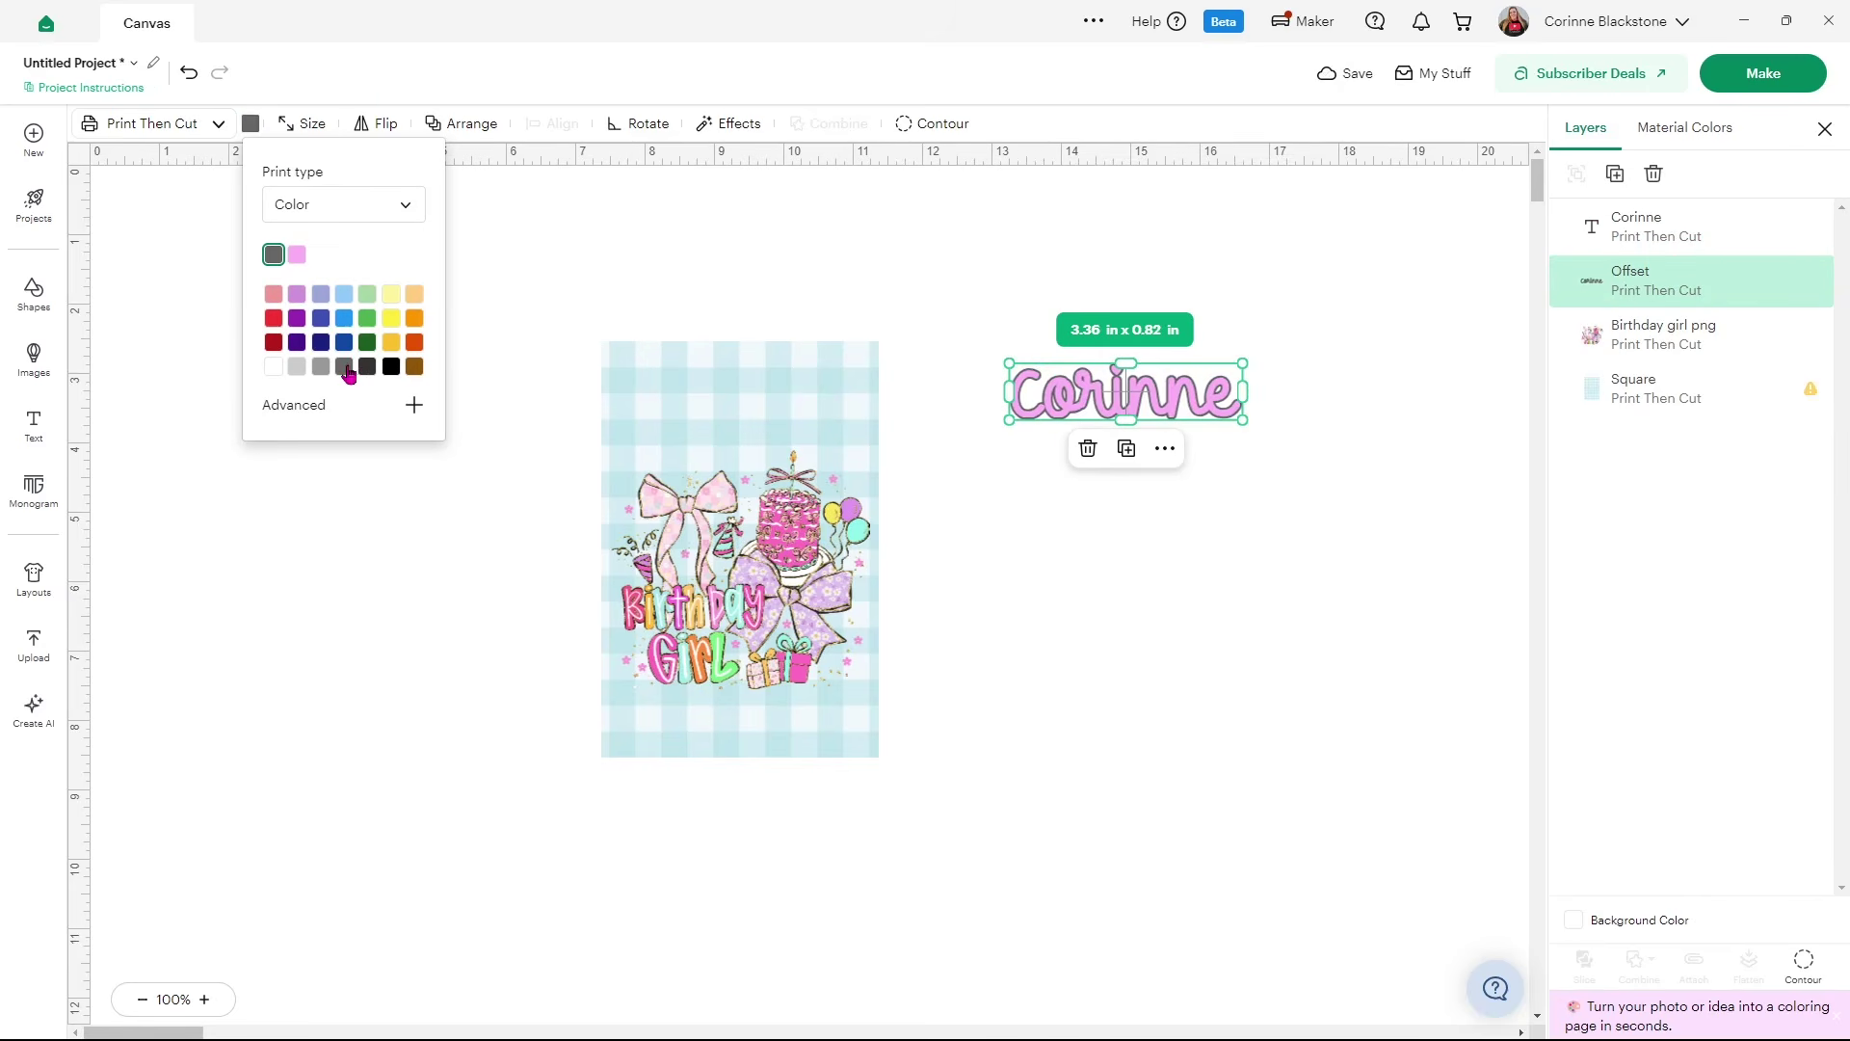
pyautogui.click(373, 413)
pyautogui.click(508, 443)
# Select the name together with its offset and move both back onto the card above the Birthday girl image
pyautogui.moveTo(1022, 228); pyautogui.dragTo(1294, 503)
pyautogui.moveTo(1194, 399); pyautogui.dragTo(813, 430)
pyautogui.click(1023, 415)
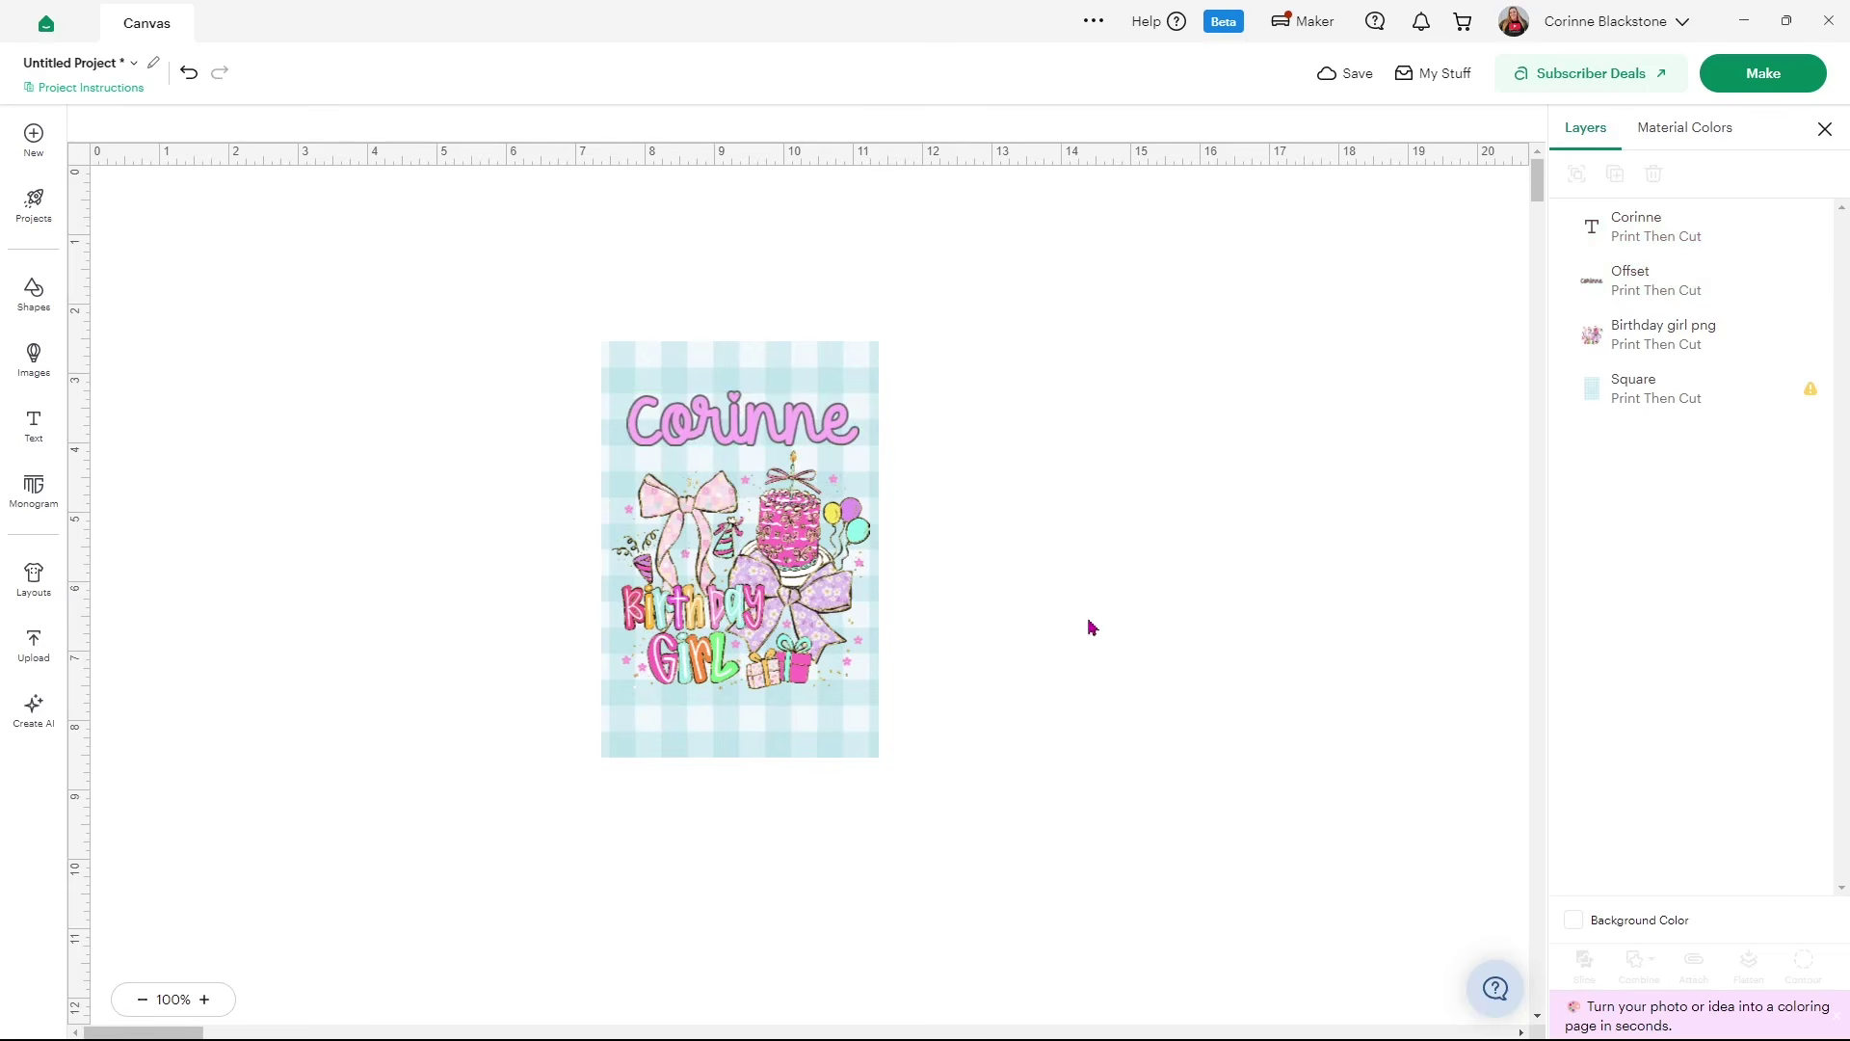
# Duplicate the 4 x 6 in gingham rectangle and place the copy beside the left edge of the card front
pyautogui.click(1697, 393)
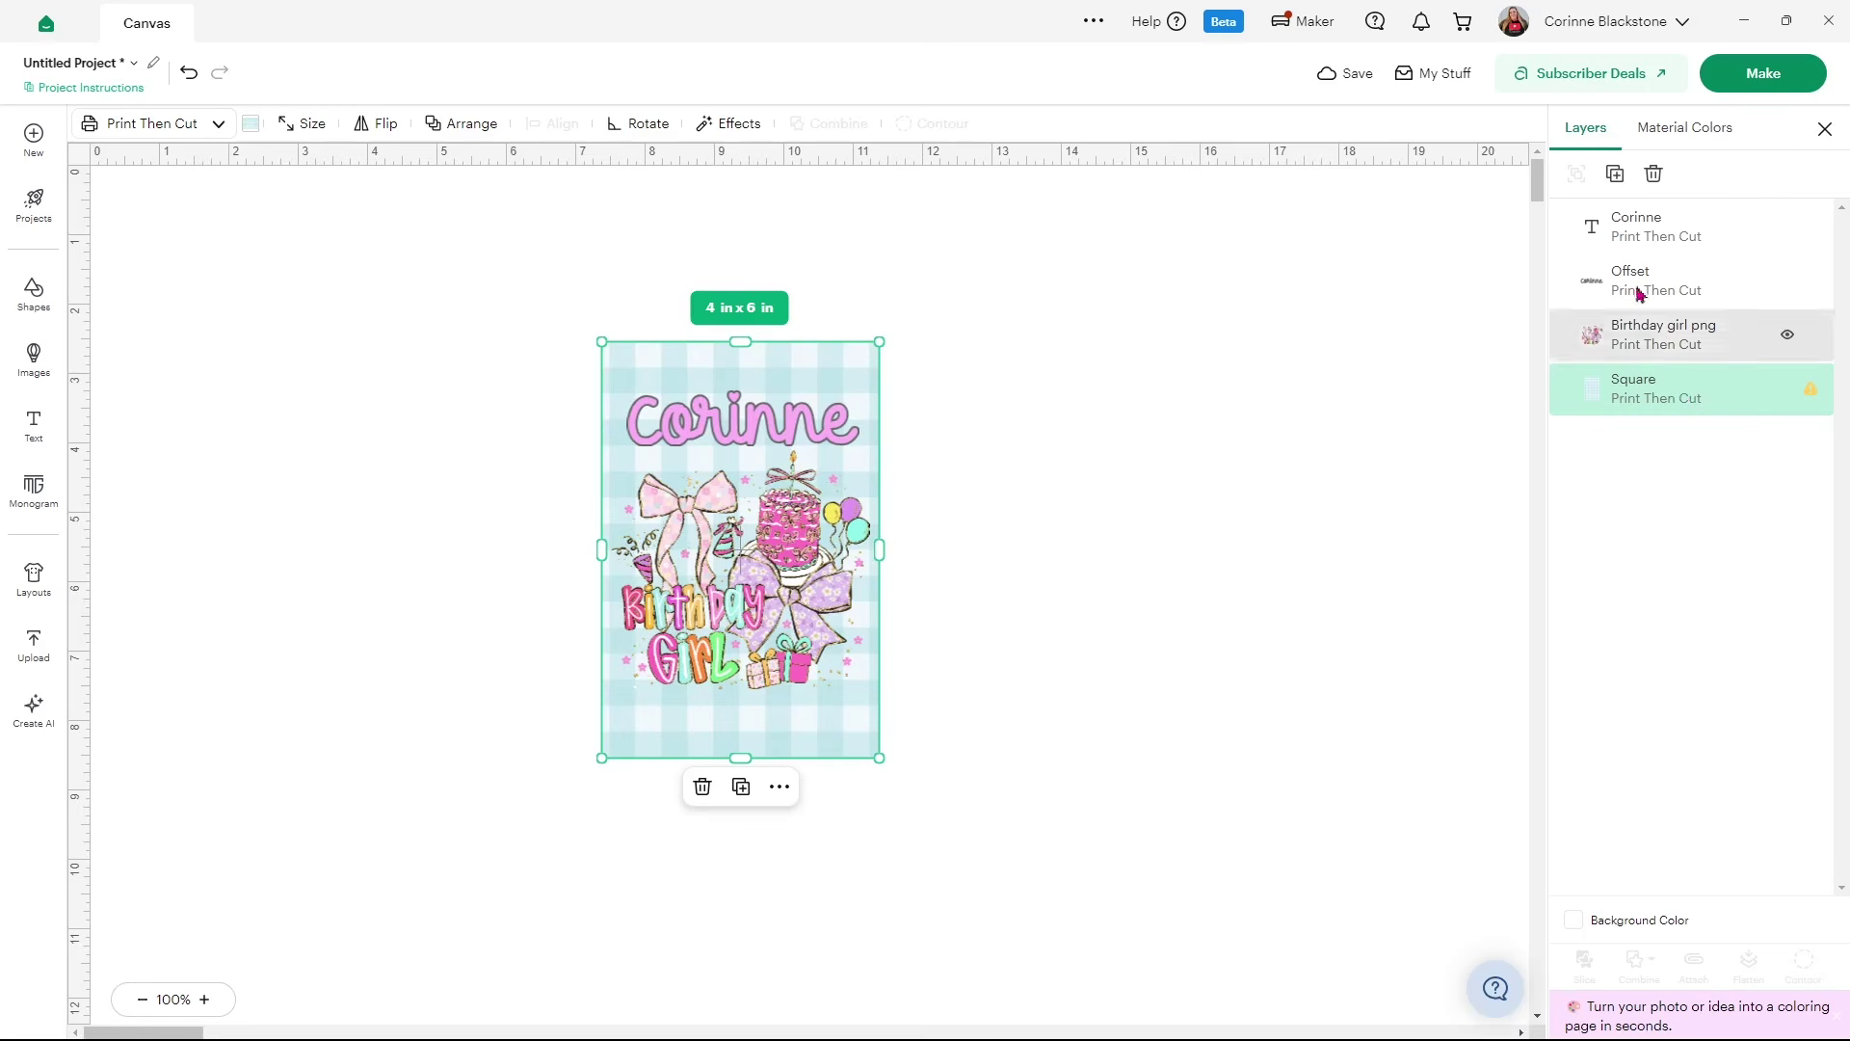
pyautogui.click(1616, 176)
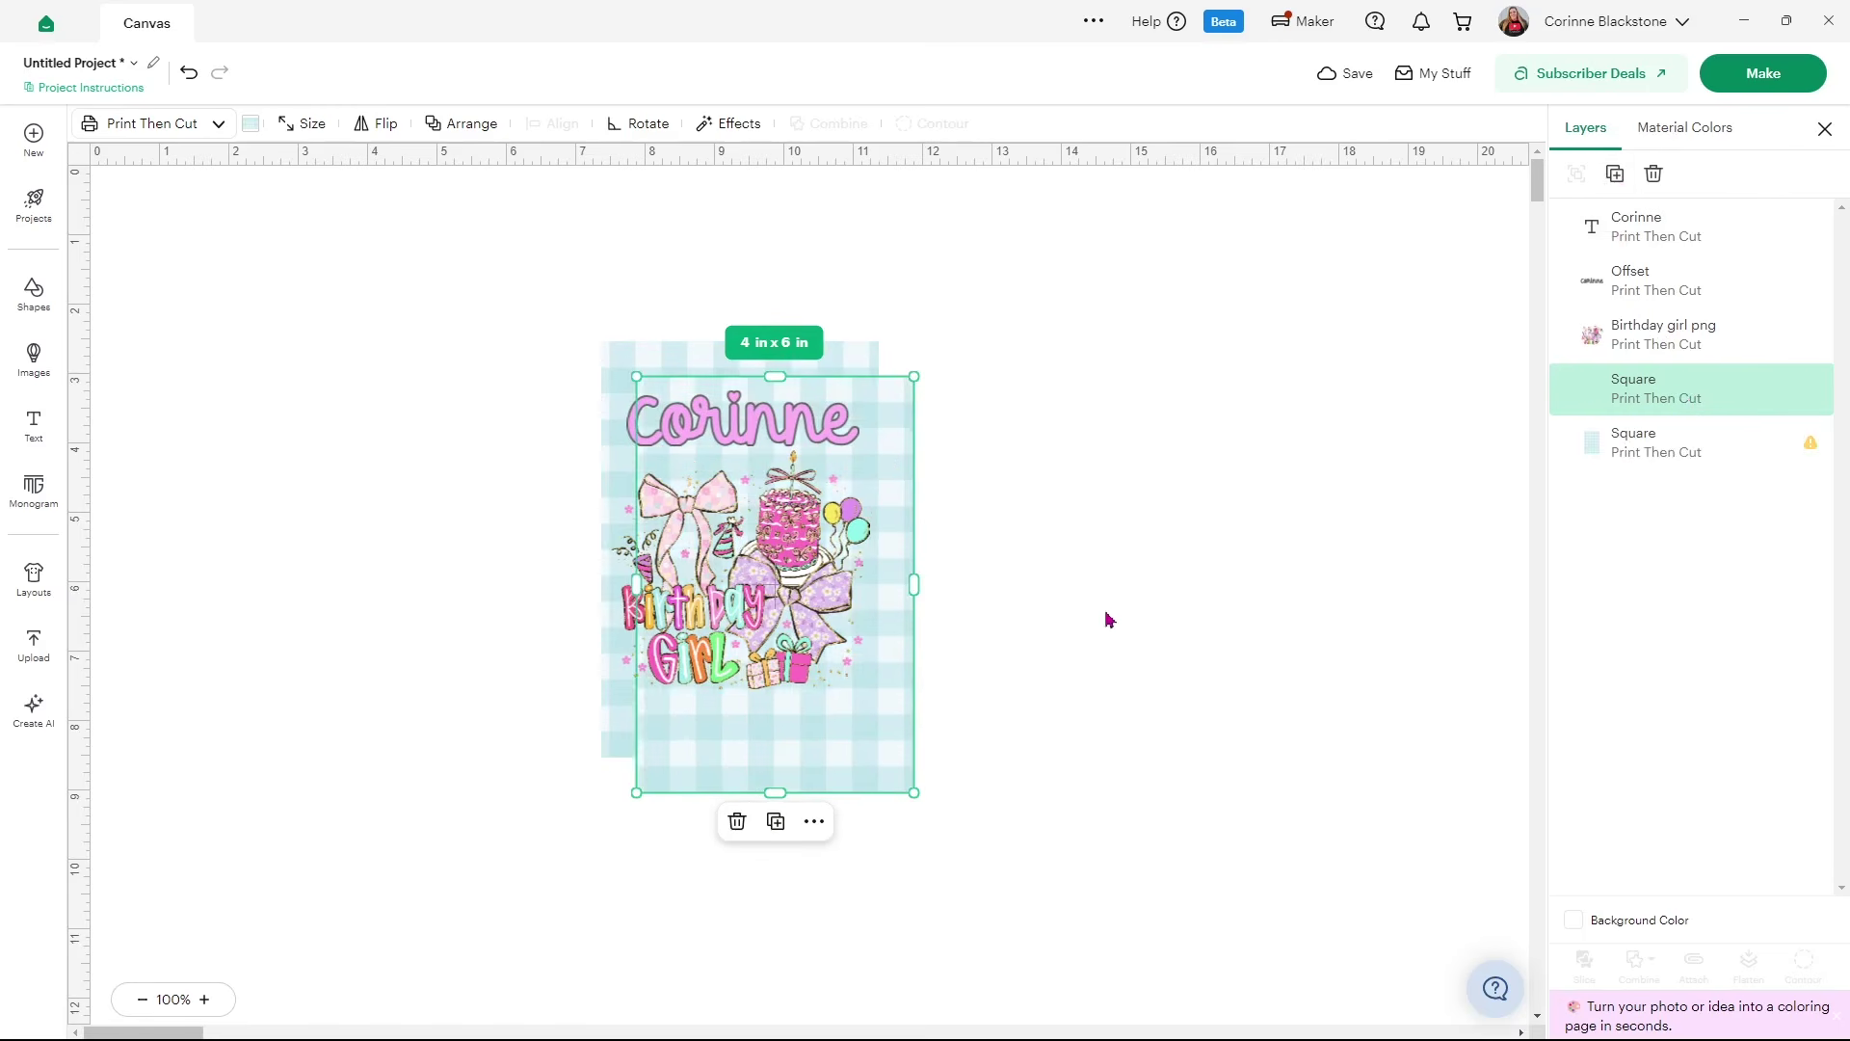
pyautogui.moveTo(867, 722); pyautogui.dragTo(541, 687)
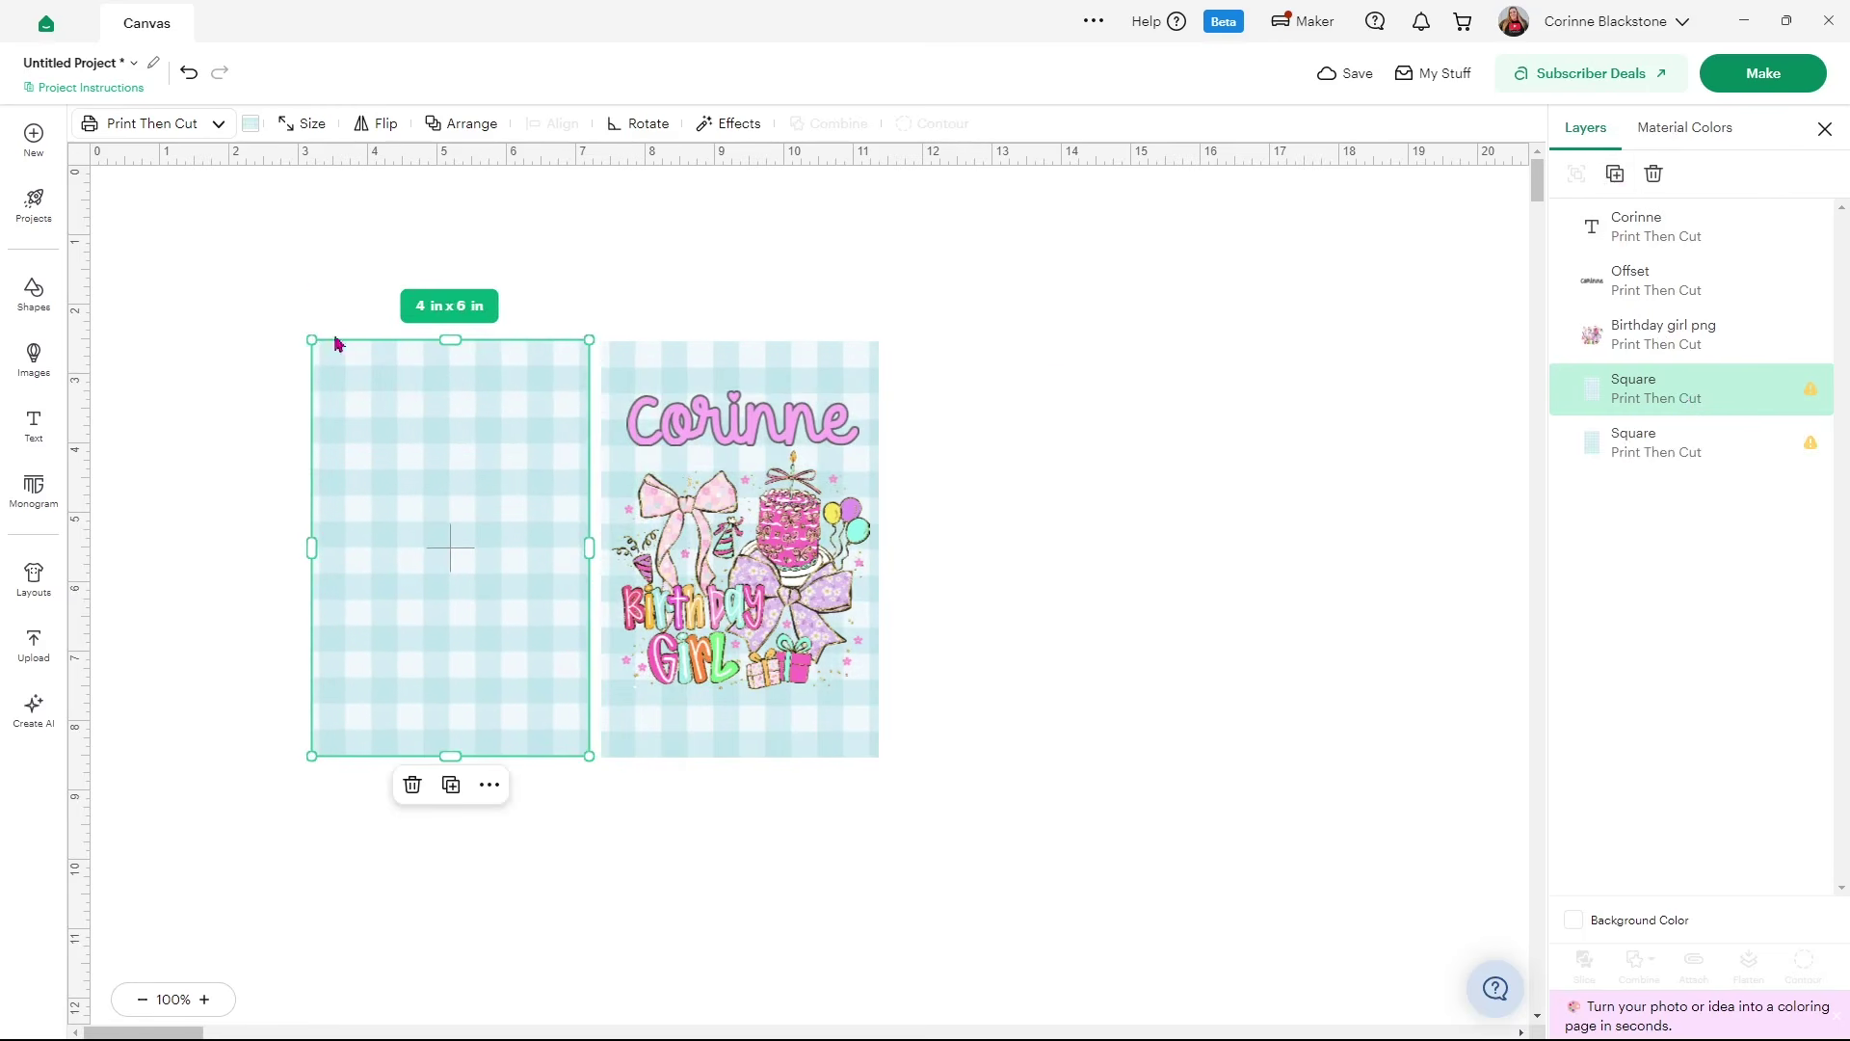
# Change the duplicated rectangle's fill from the gingham pattern to solid white
pyautogui.click(252, 124)
pyautogui.click(298, 202)
pyautogui.click(308, 252)
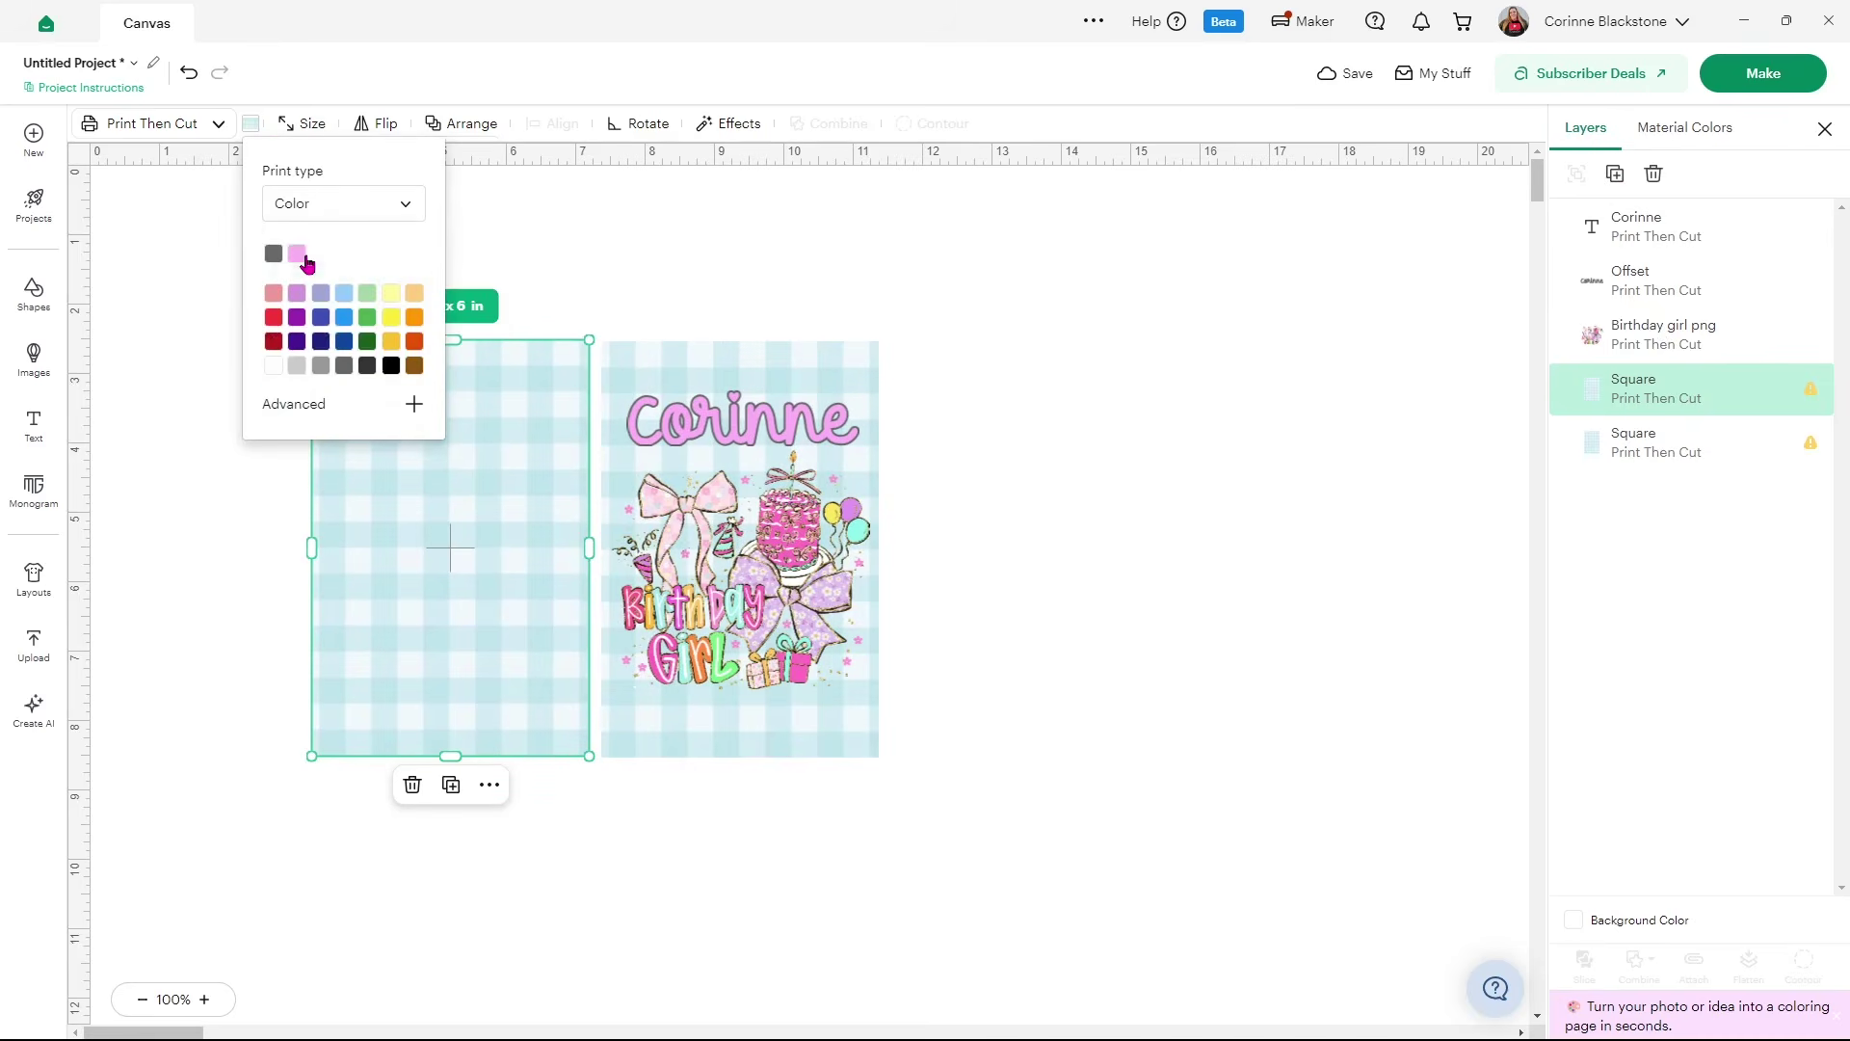
pyautogui.click(273, 371)
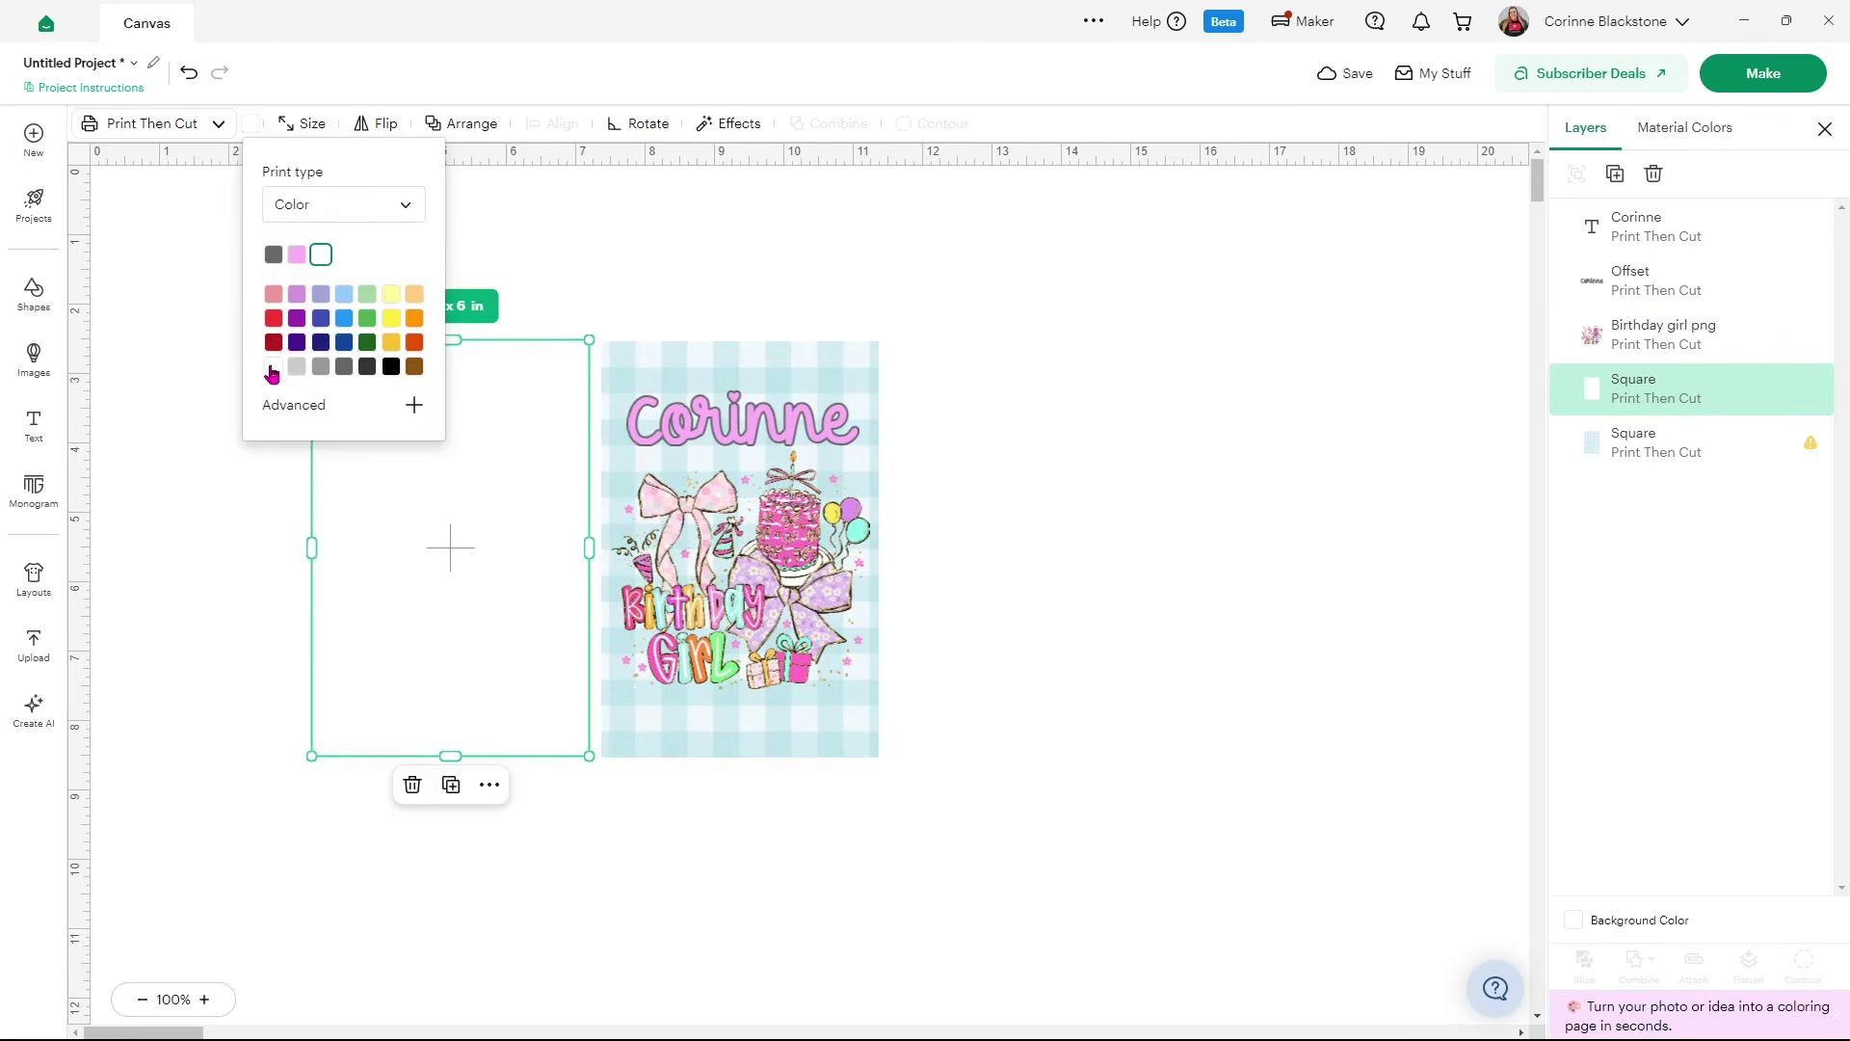
pyautogui.click(214, 588)
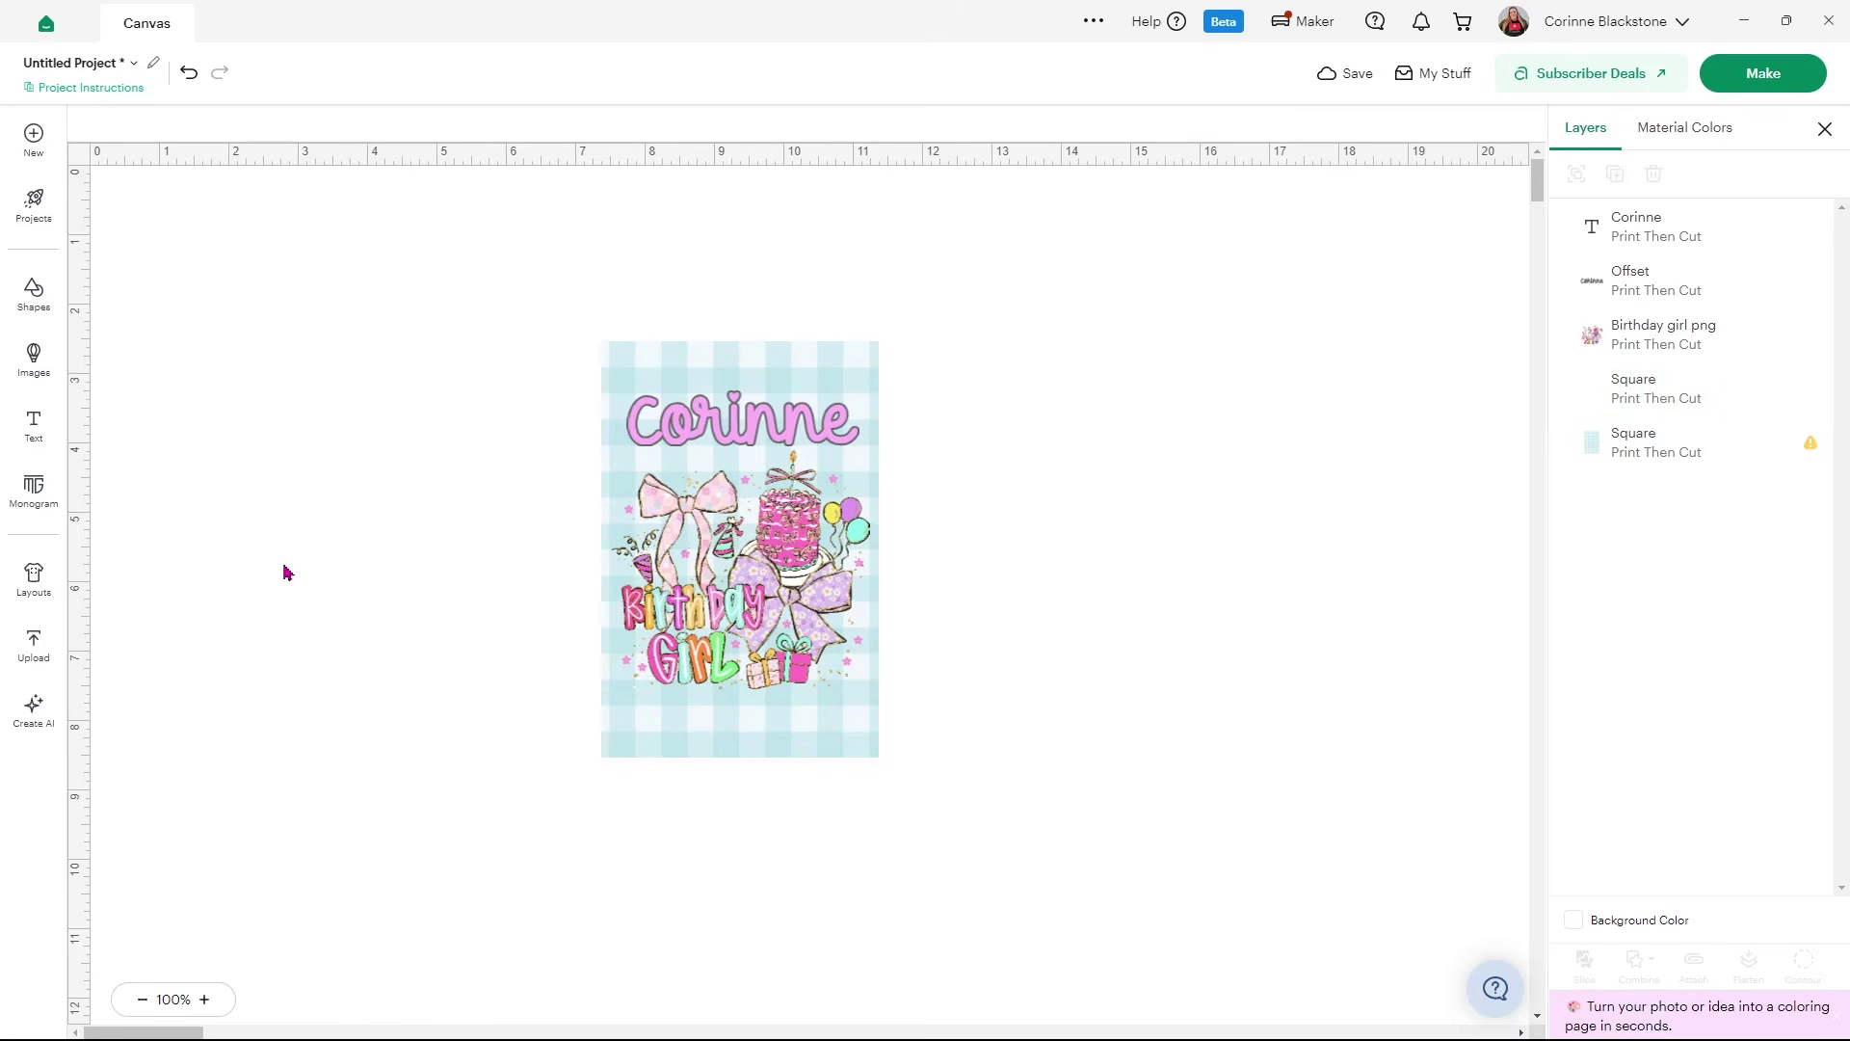
pyautogui.click(382, 497)
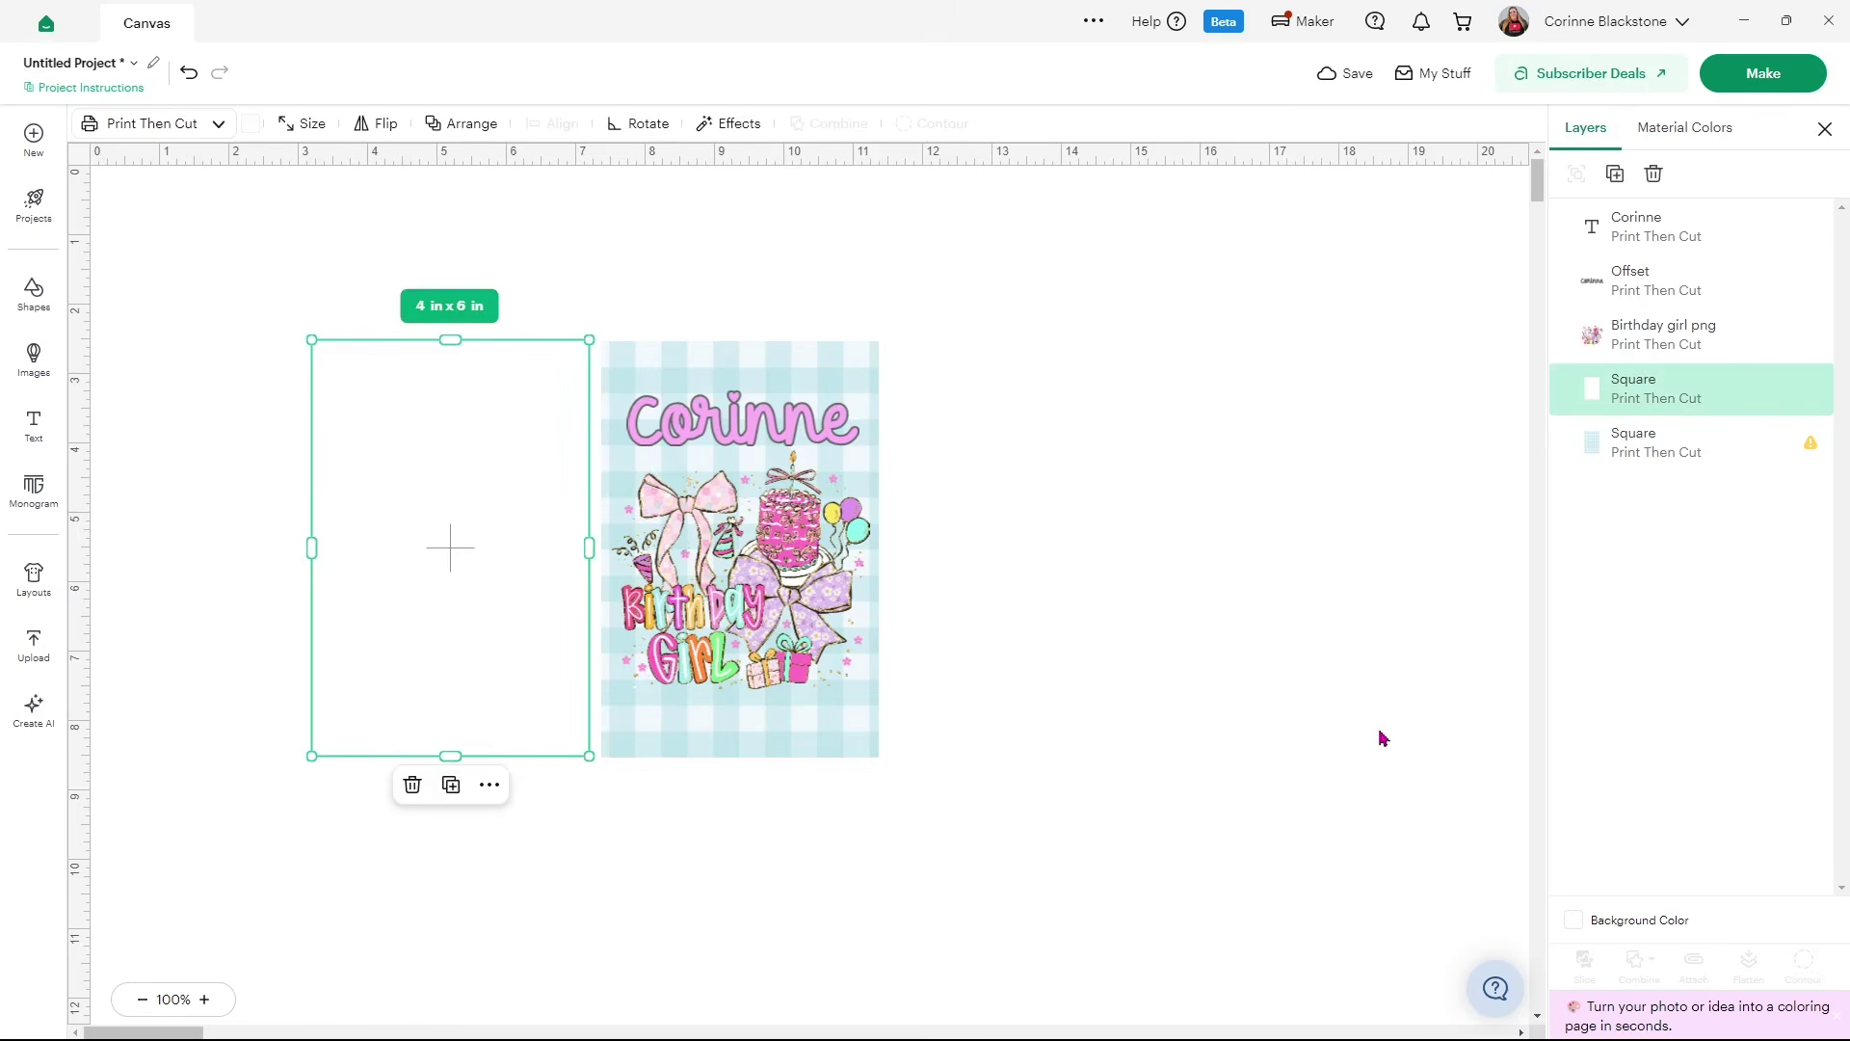
pyautogui.click(1451, 722)
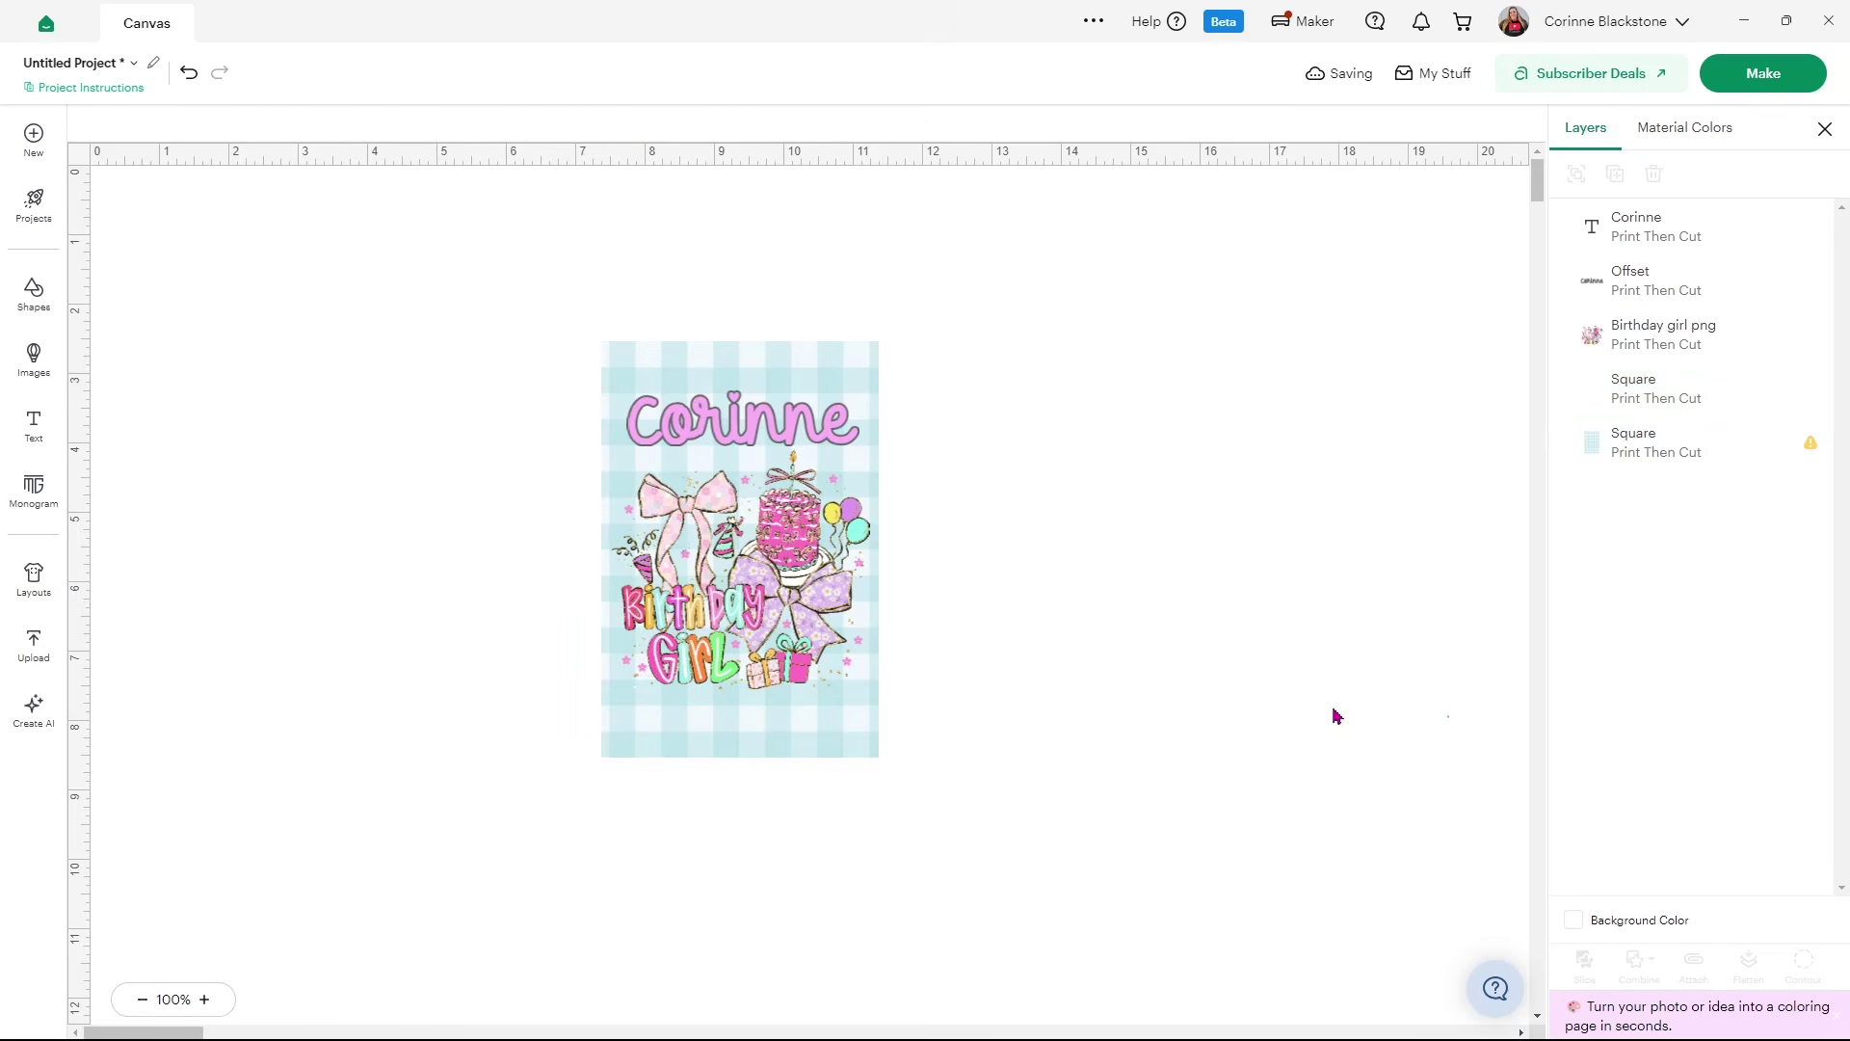
# Set the canvas background color to light gray
pyautogui.click(1574, 919)
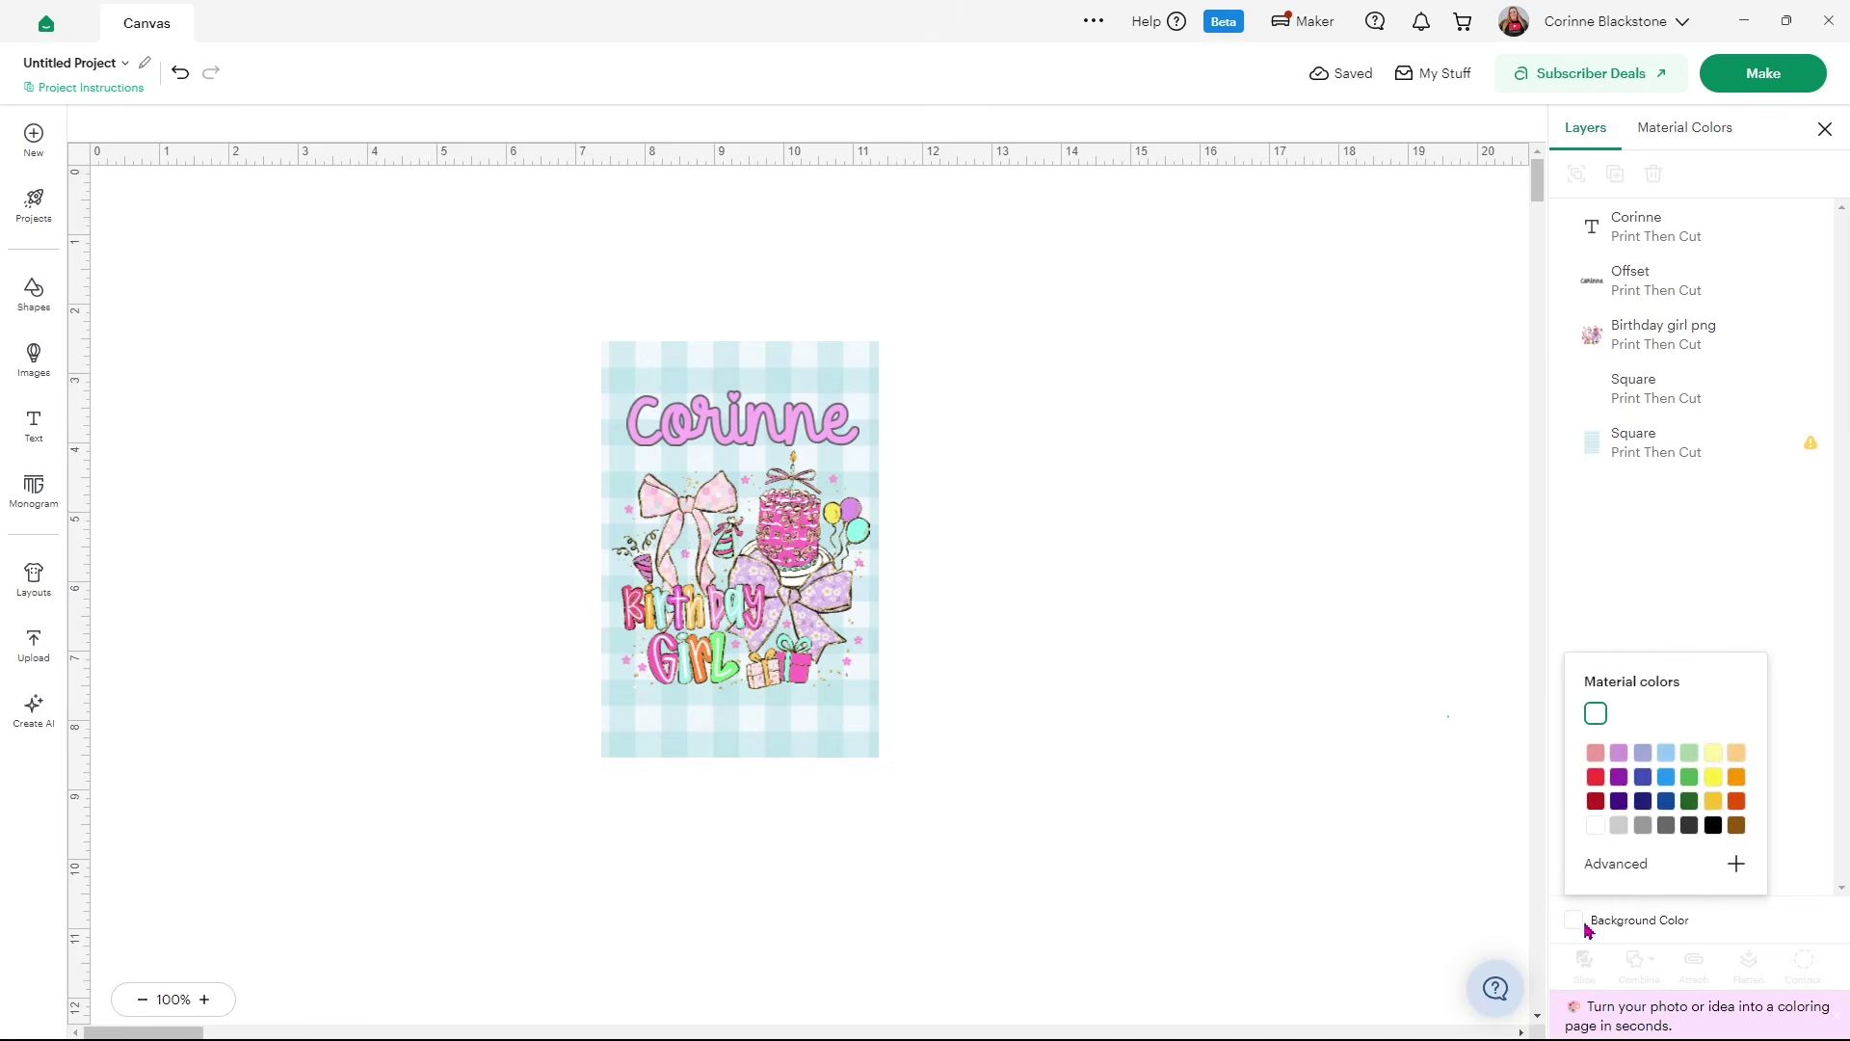
pyautogui.click(1620, 826)
pyautogui.click(1108, 687)
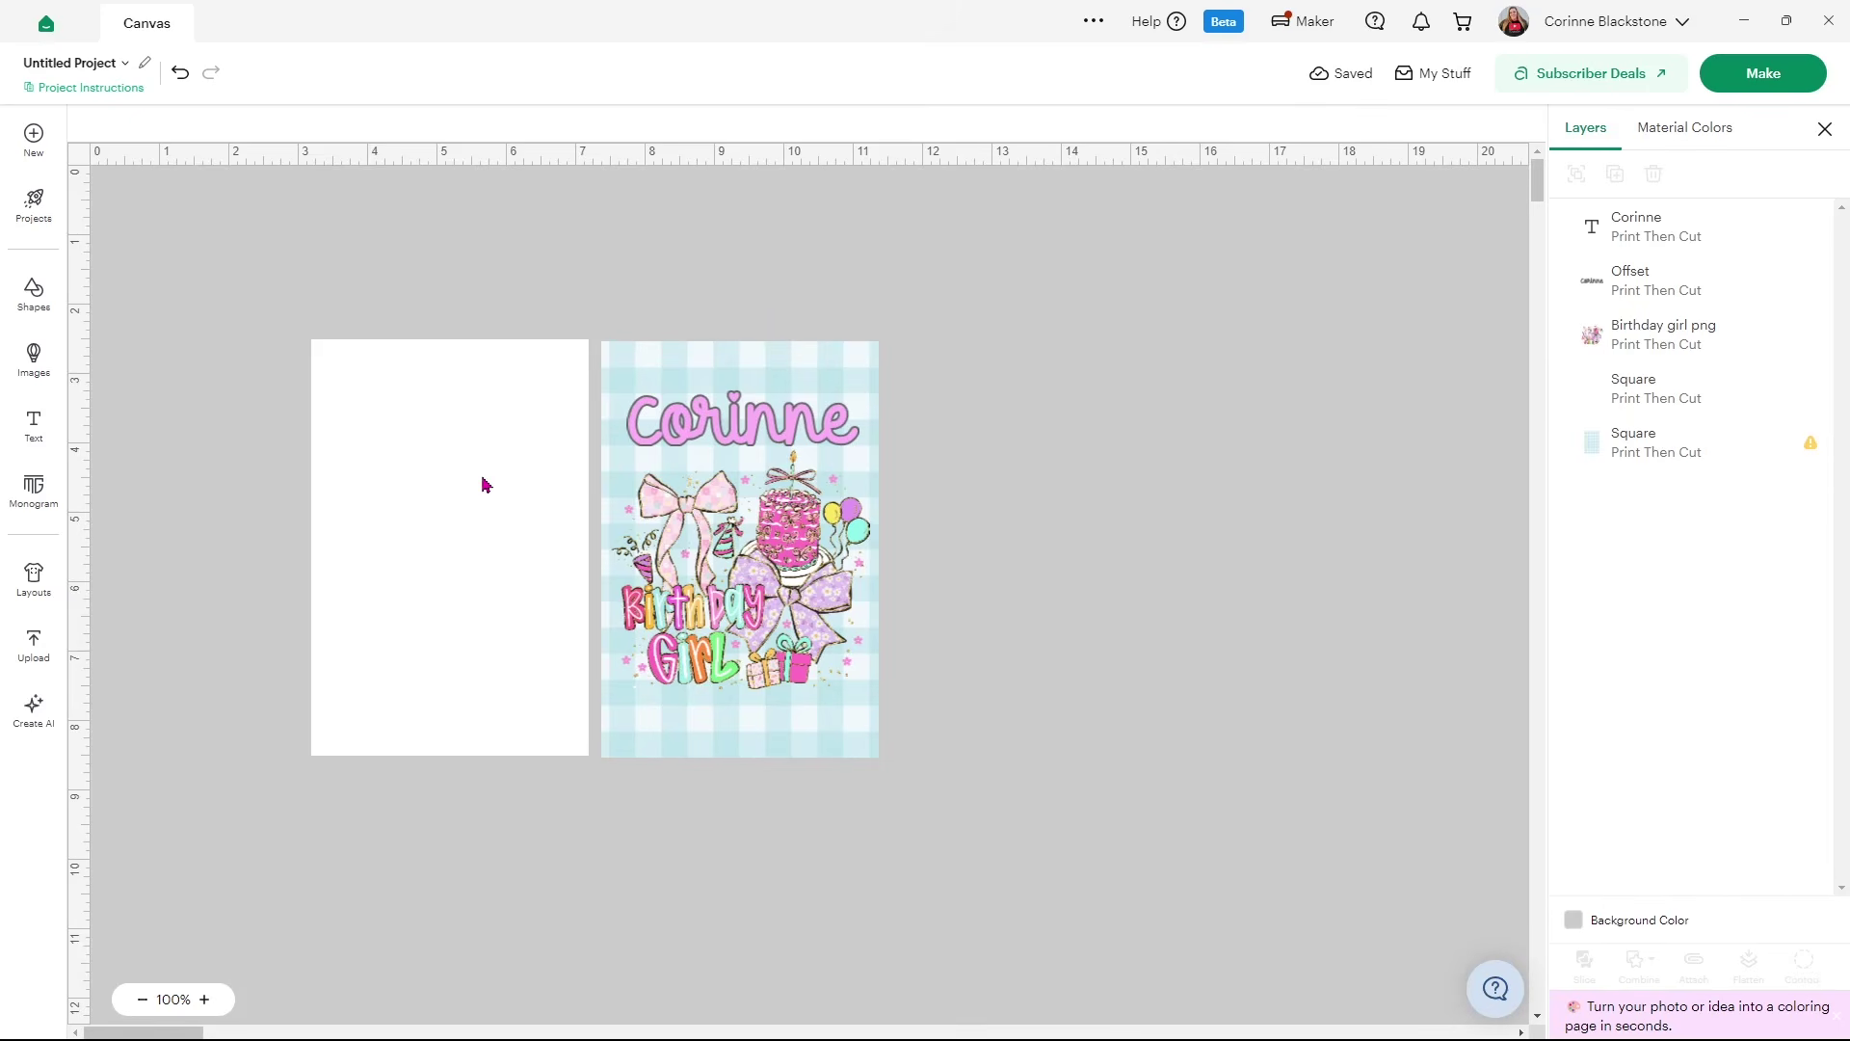
# Position the white rectangle flush against the gingham rectangle's left edge with their bottom edges aligned
pyautogui.click(203, 1000)
pyautogui.click(203, 1000)
pyautogui.click(204, 1000)
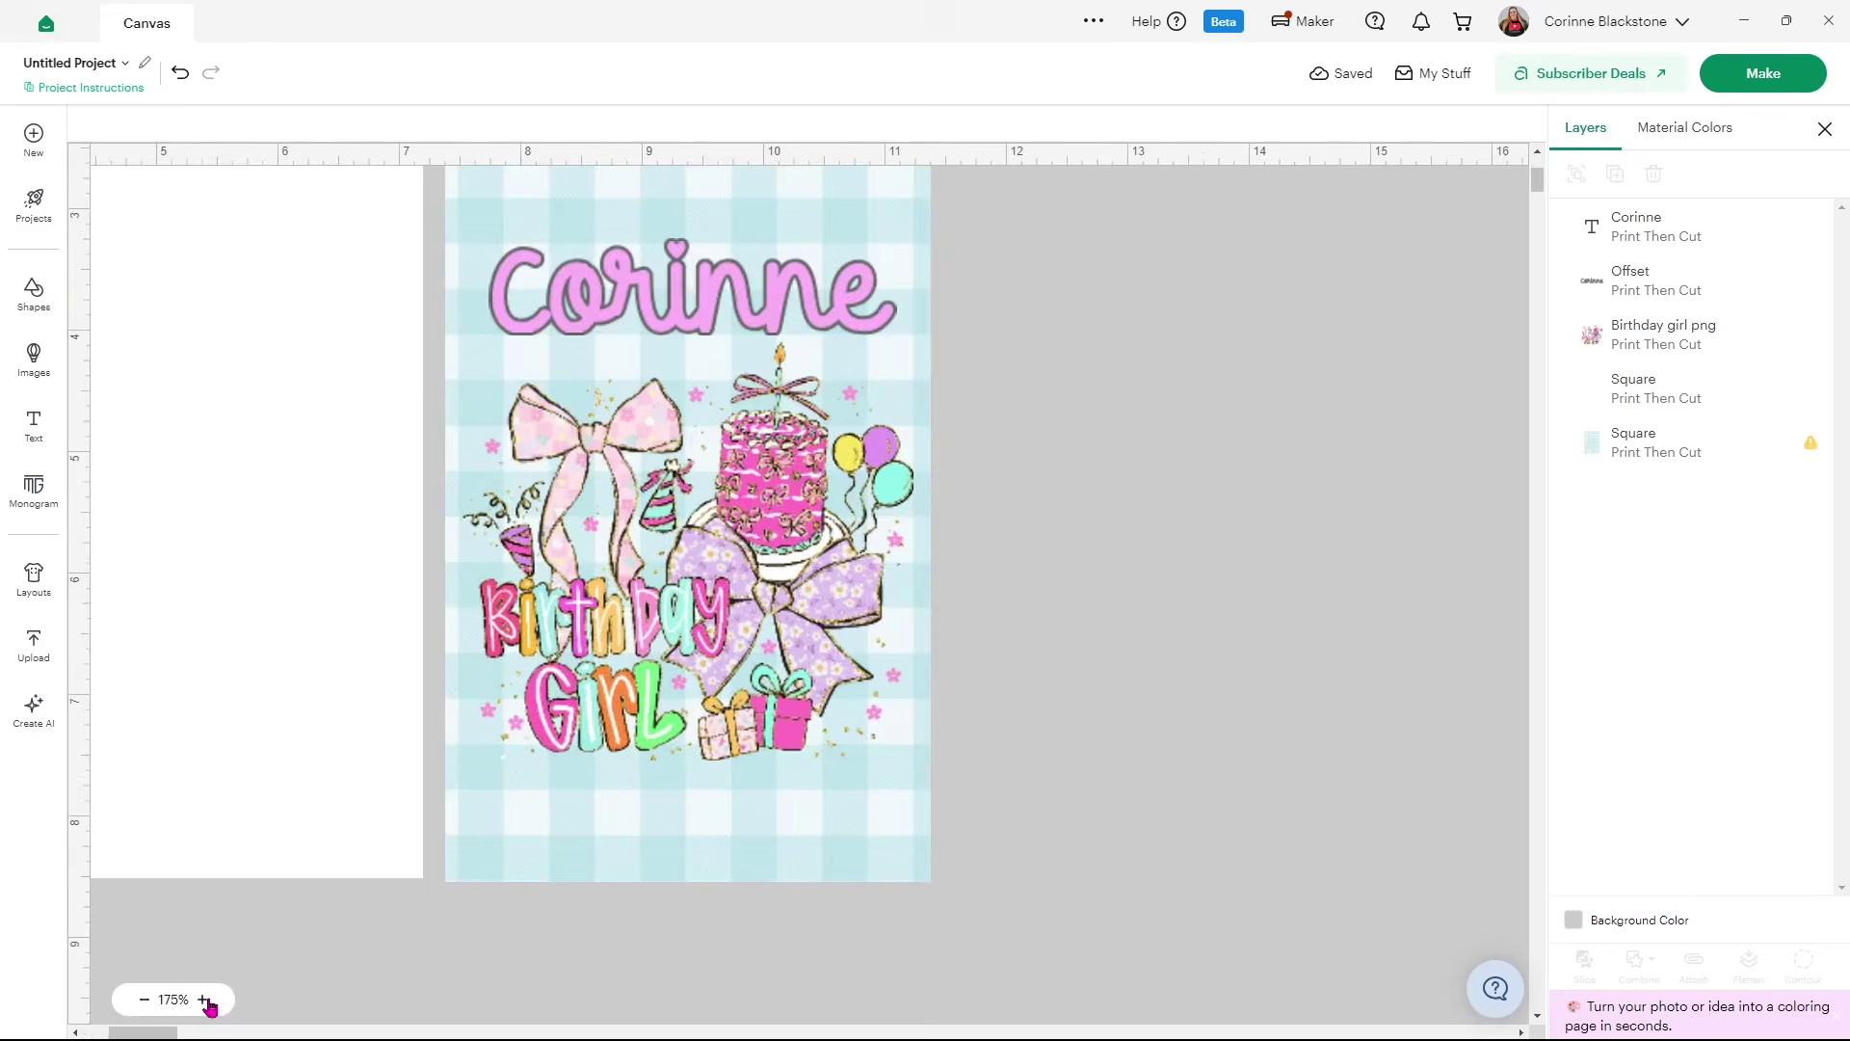
pyautogui.moveTo(166, 1021); pyautogui.dragTo(159, 1023)
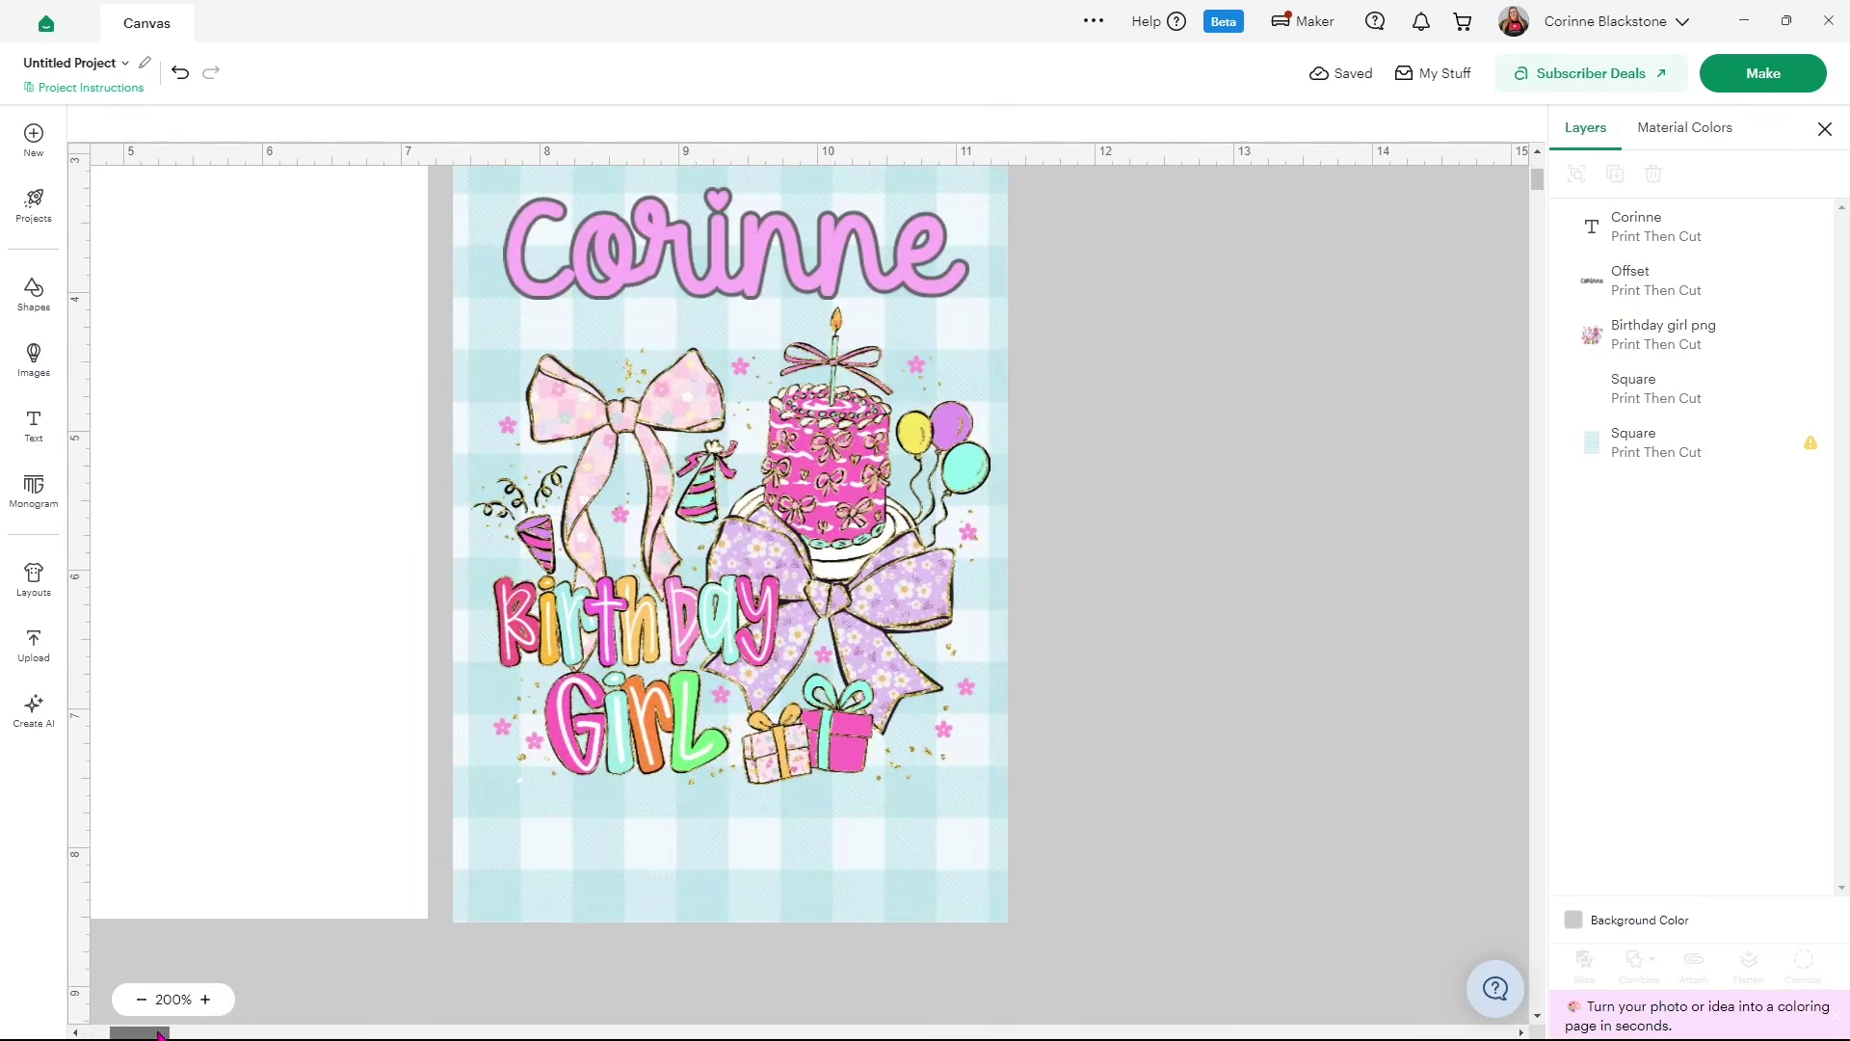
pyautogui.click(338, 788)
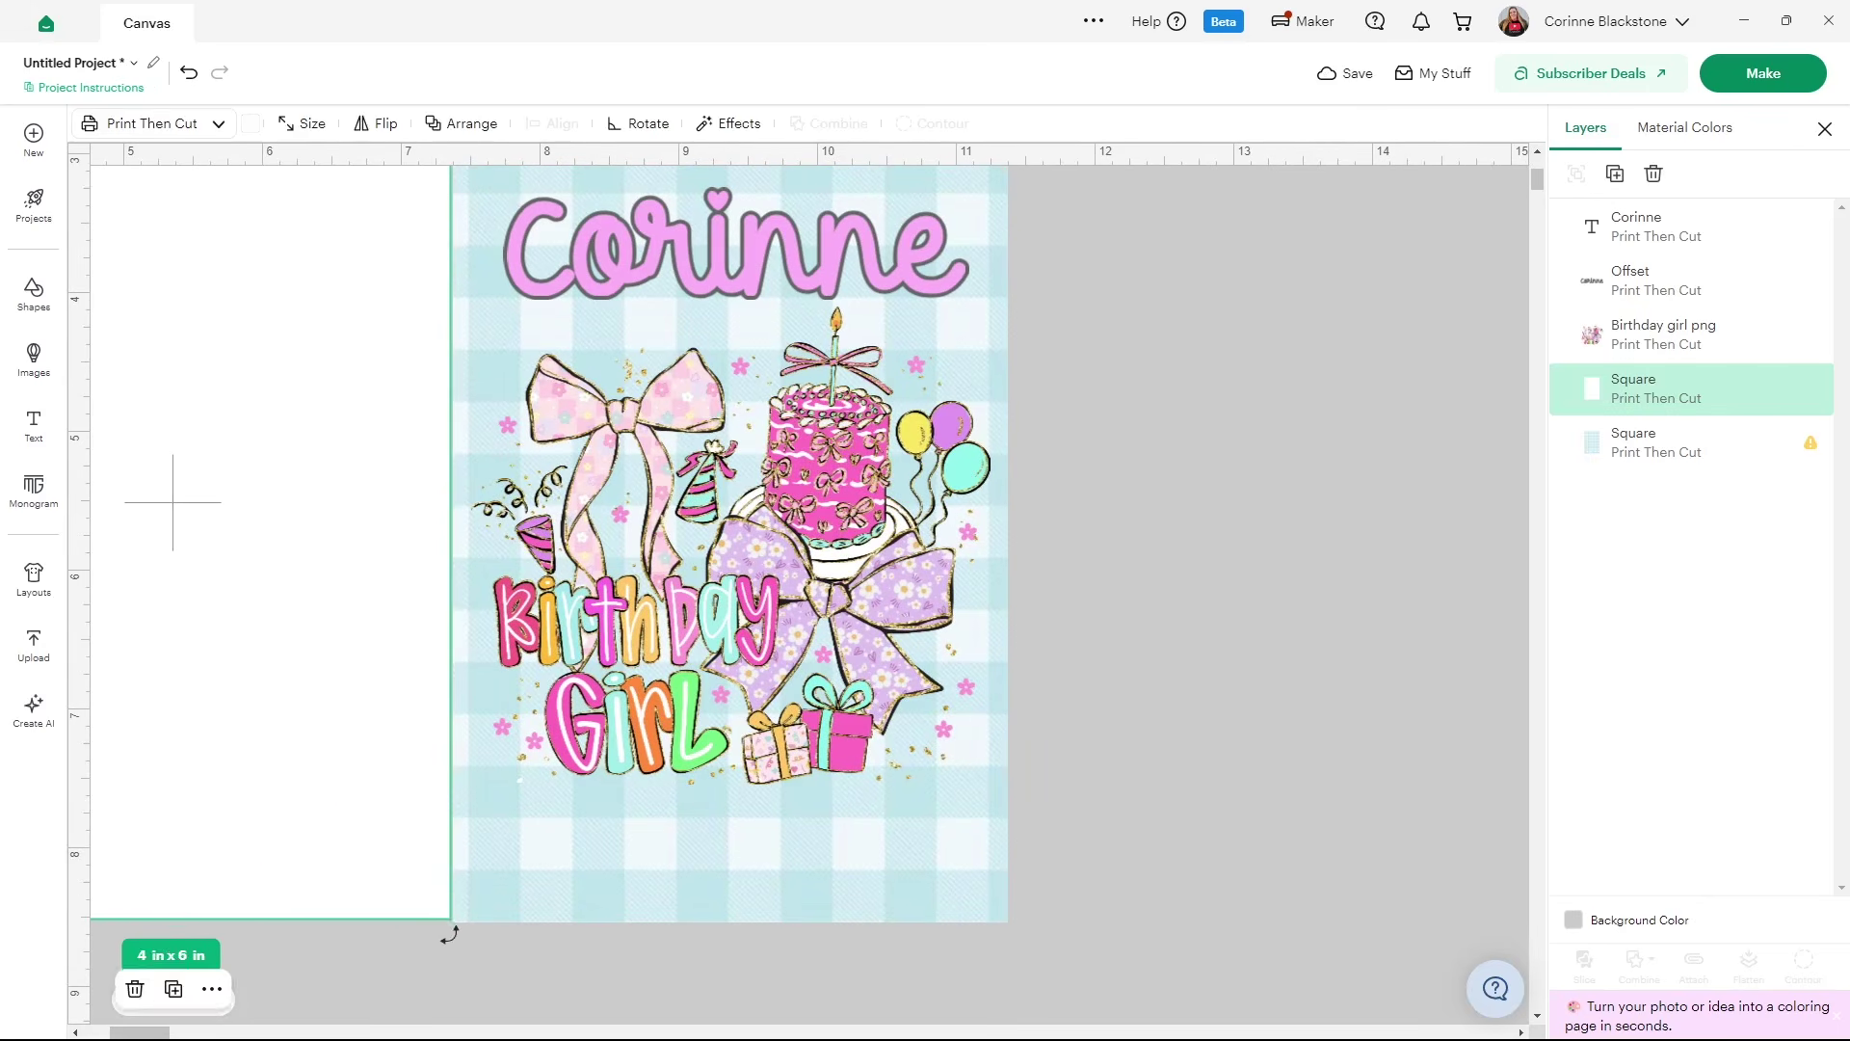
pyautogui.click(416, 883)
pyautogui.moveTo(402, 840); pyautogui.dragTo(405, 844)
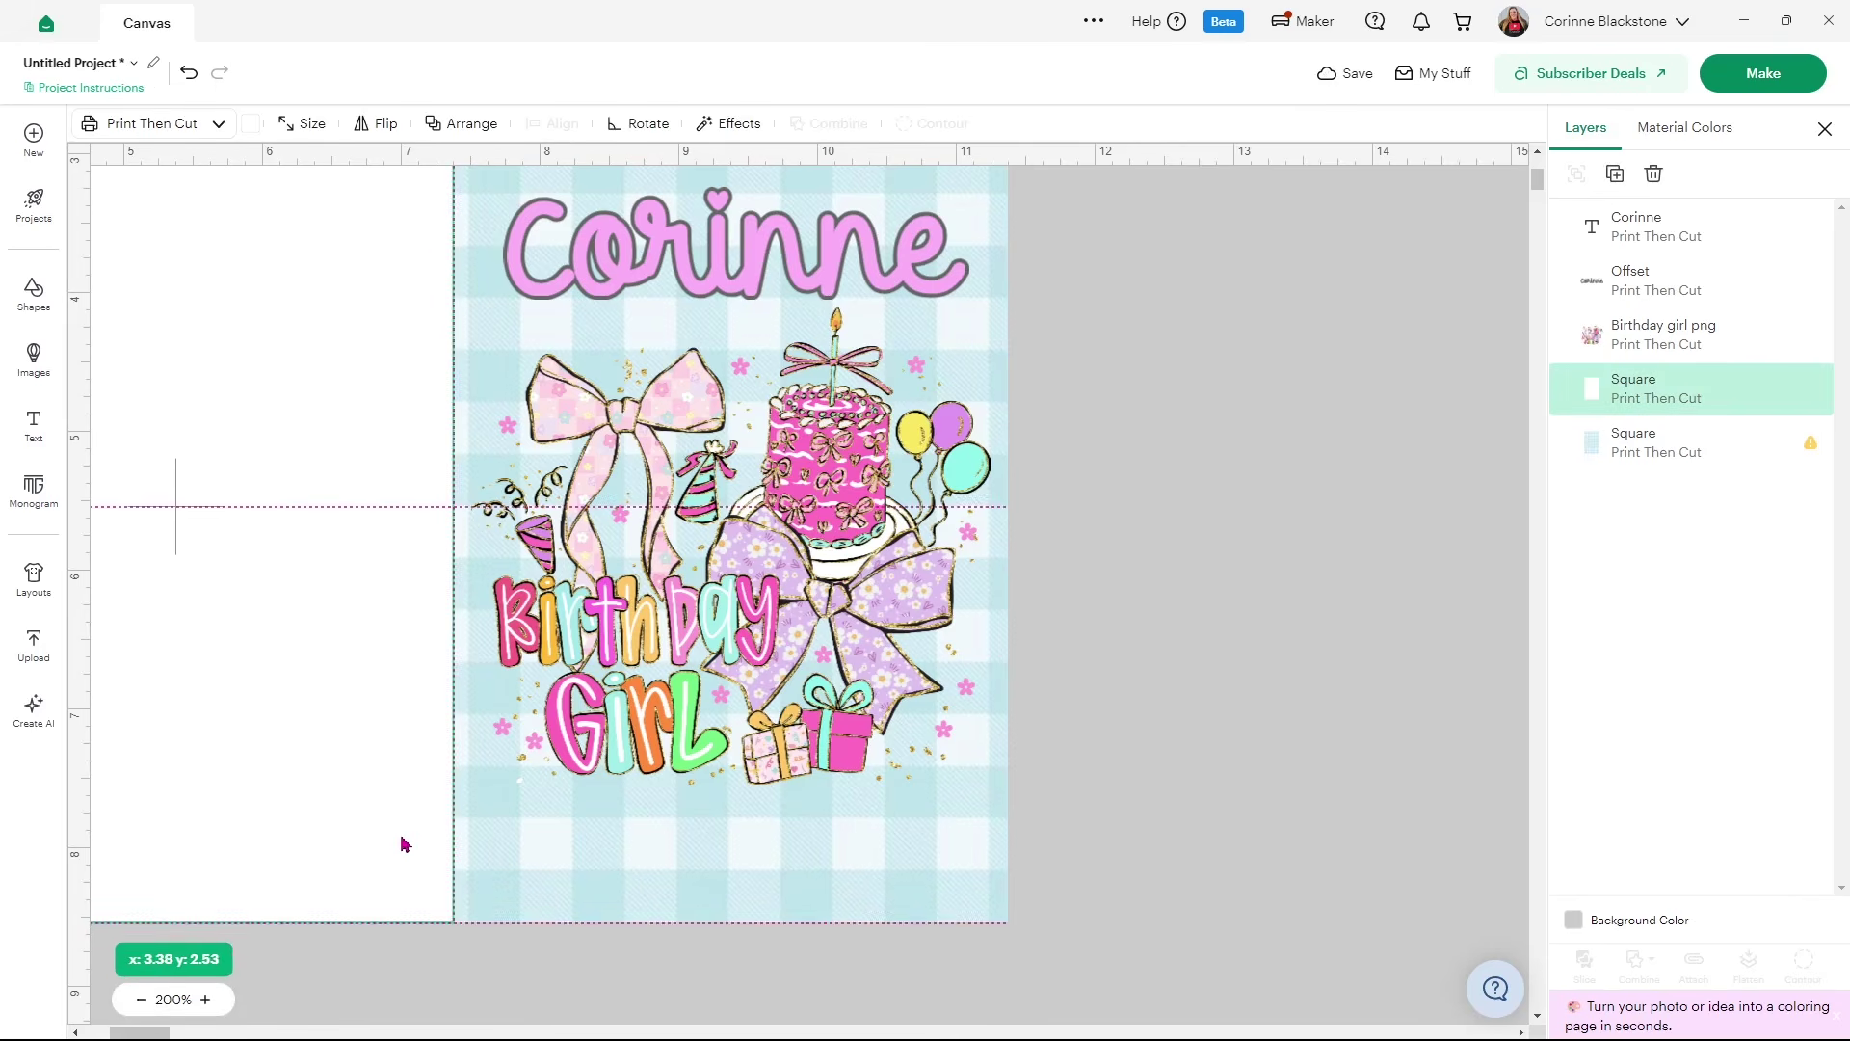
pyautogui.click(489, 943)
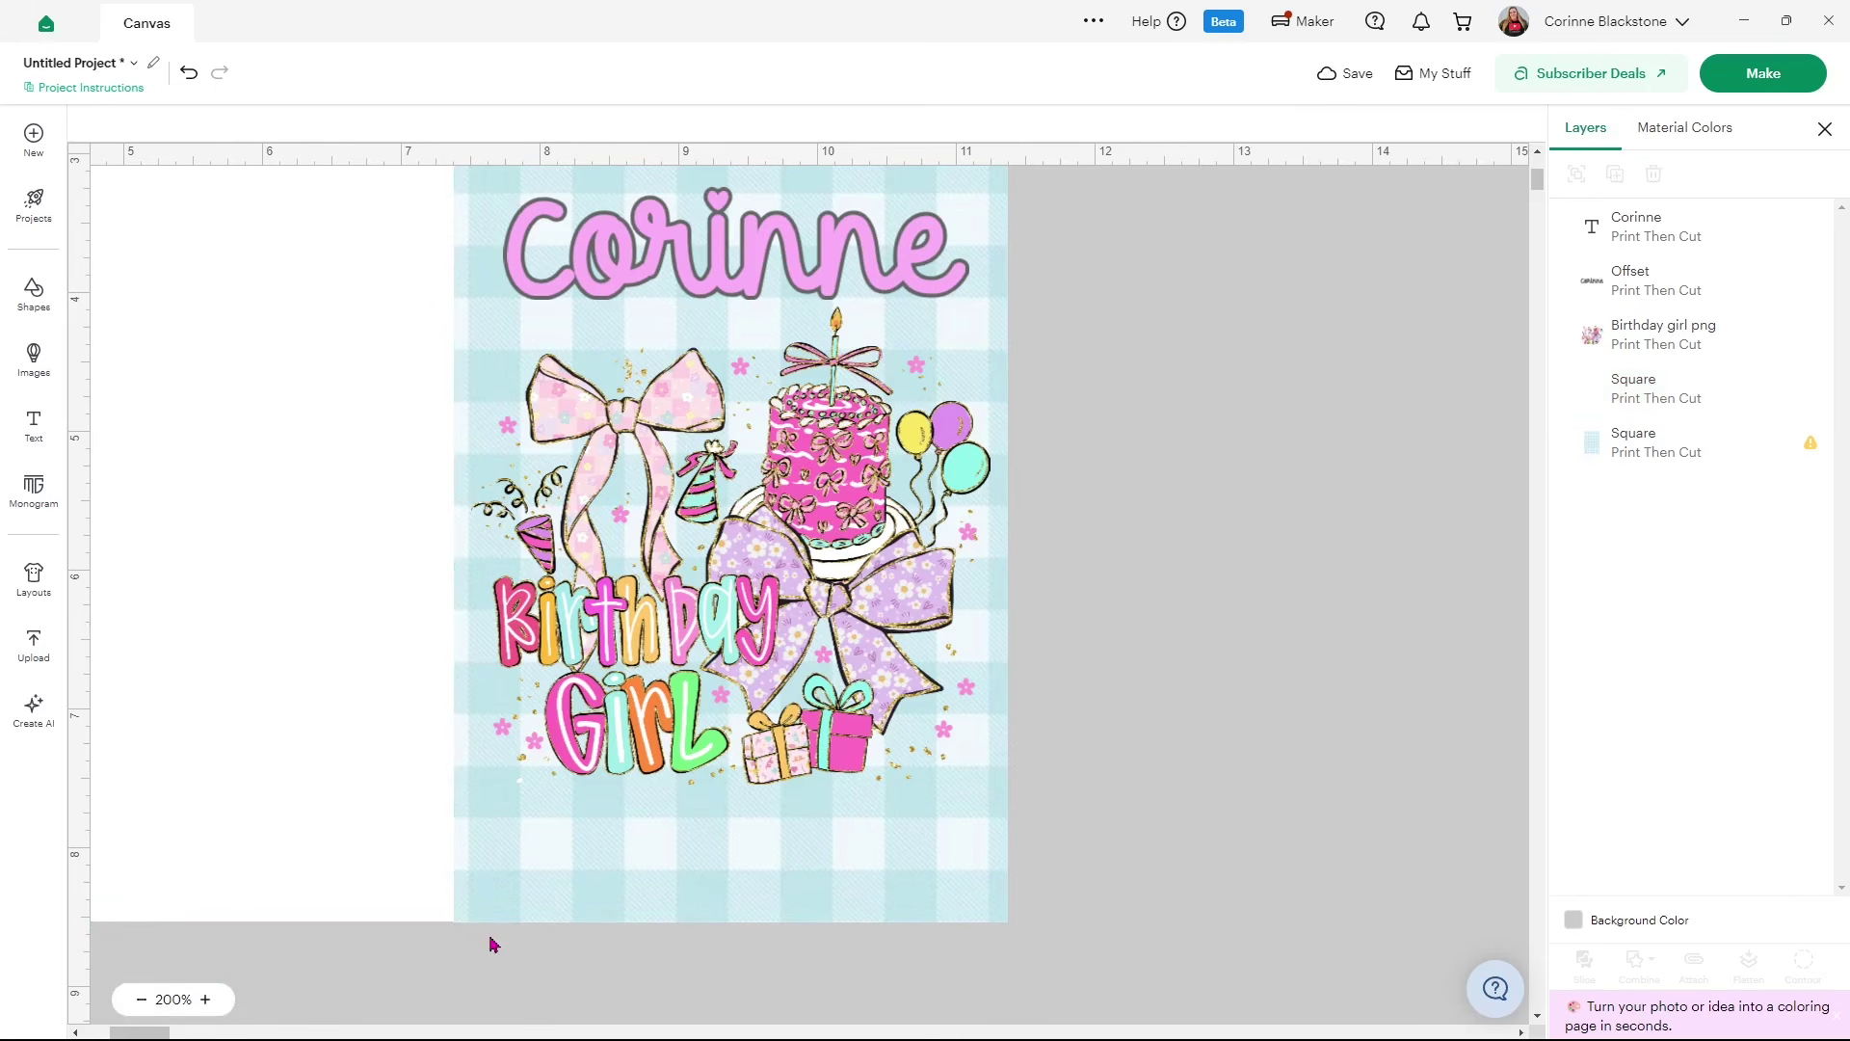
# Set the white rectangle's width to 4.02 in with the proportions locked
pyautogui.click(421, 855)
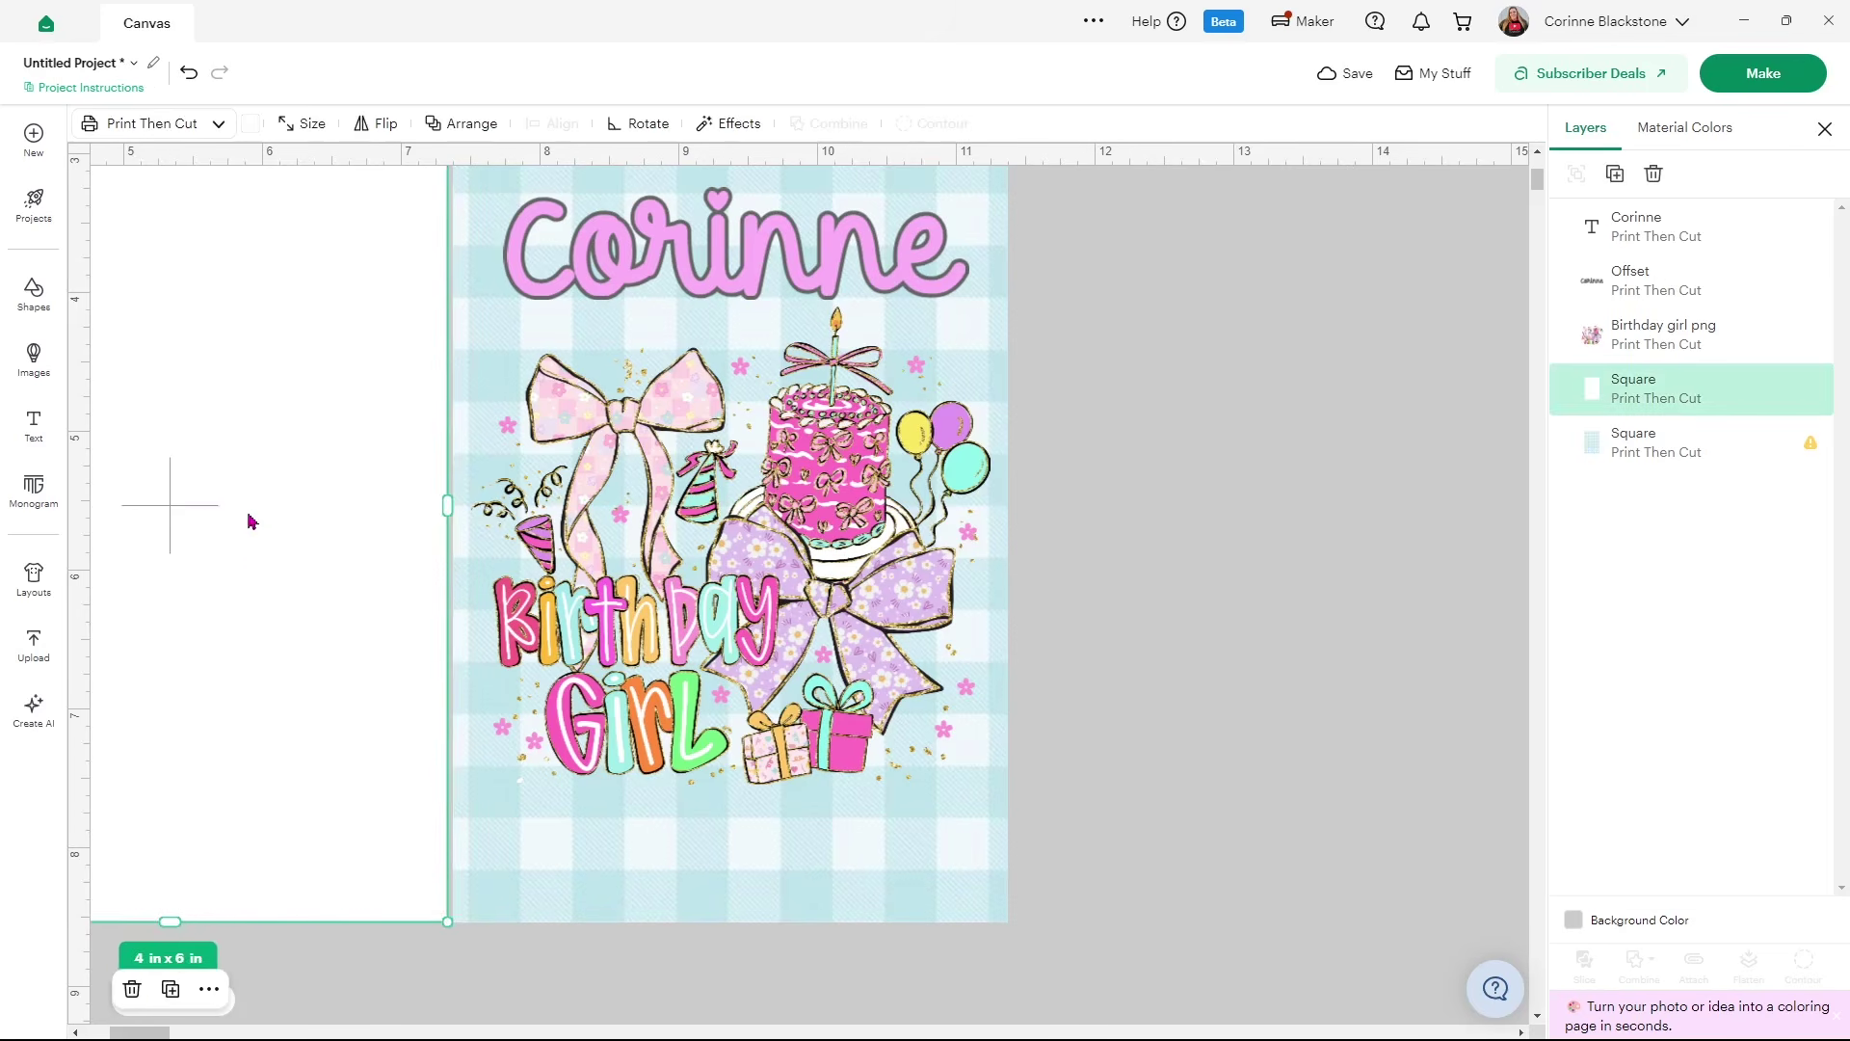
pyautogui.click(309, 140)
pyautogui.click(241, 201)
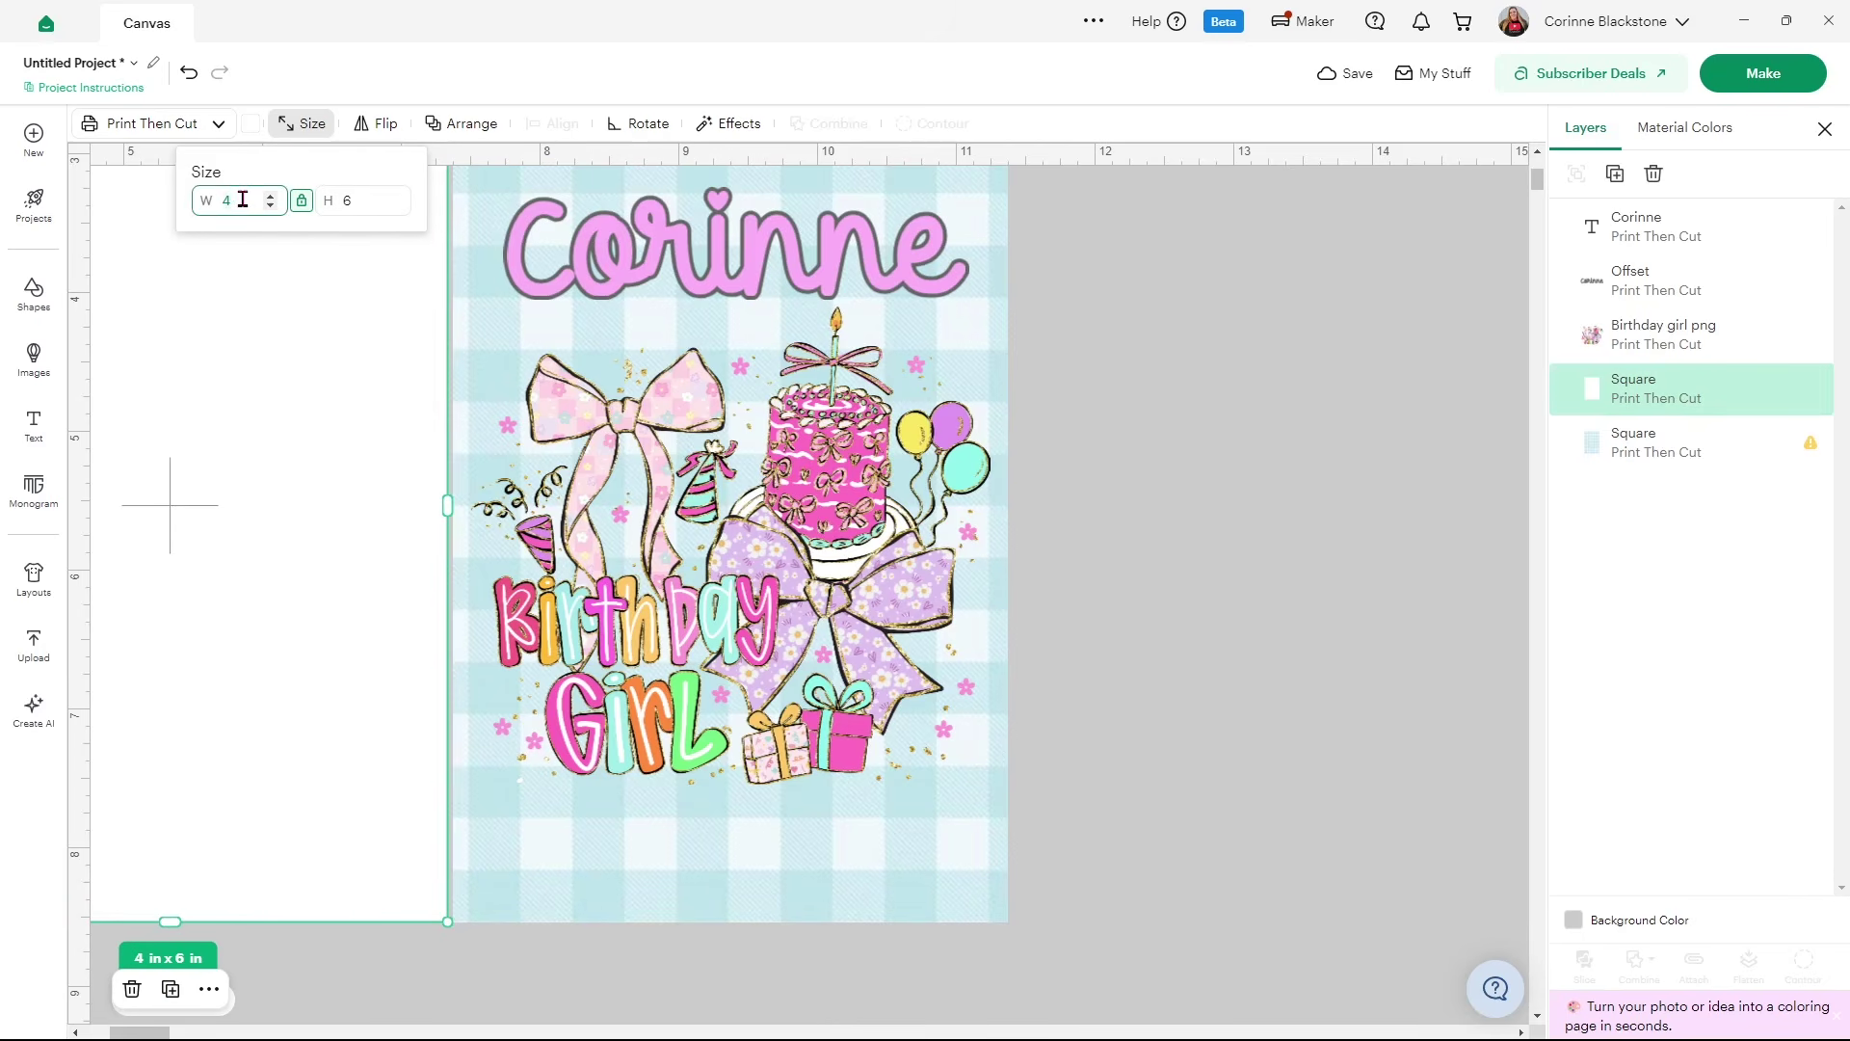
pyautogui.write('.02')
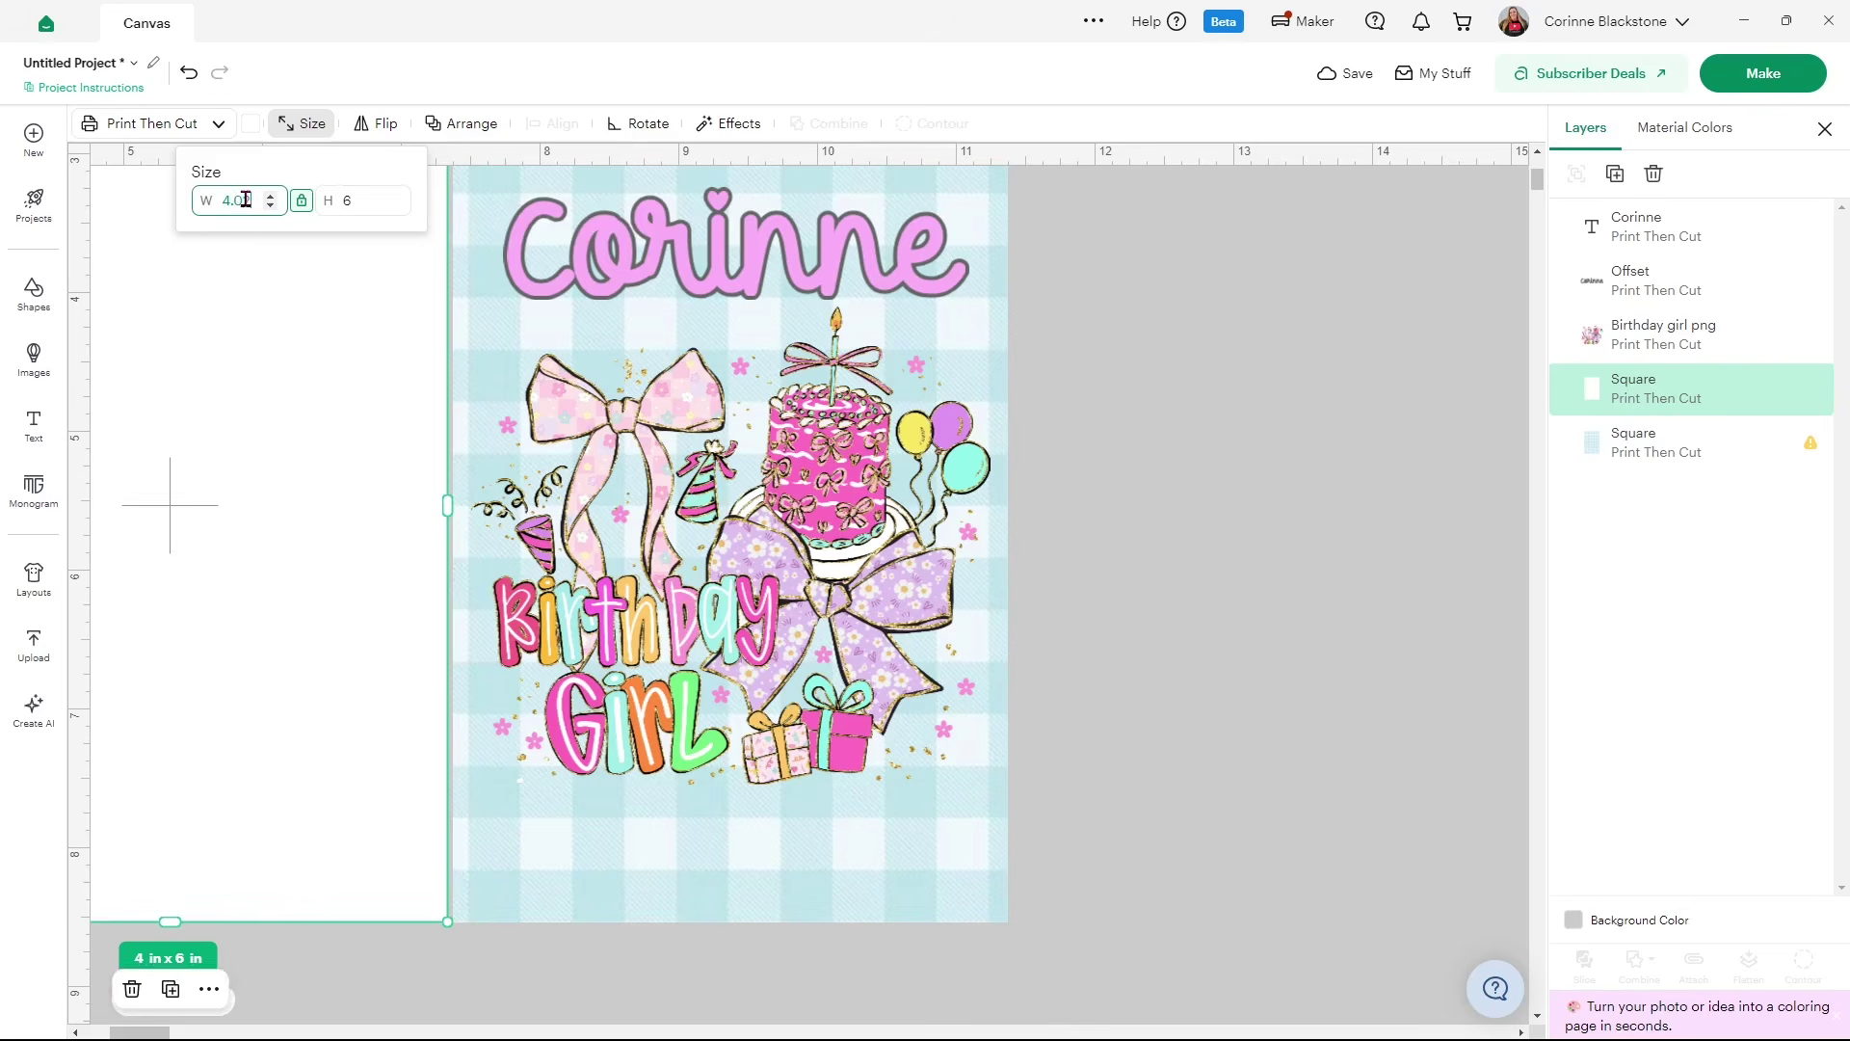
pyautogui.press('Return')
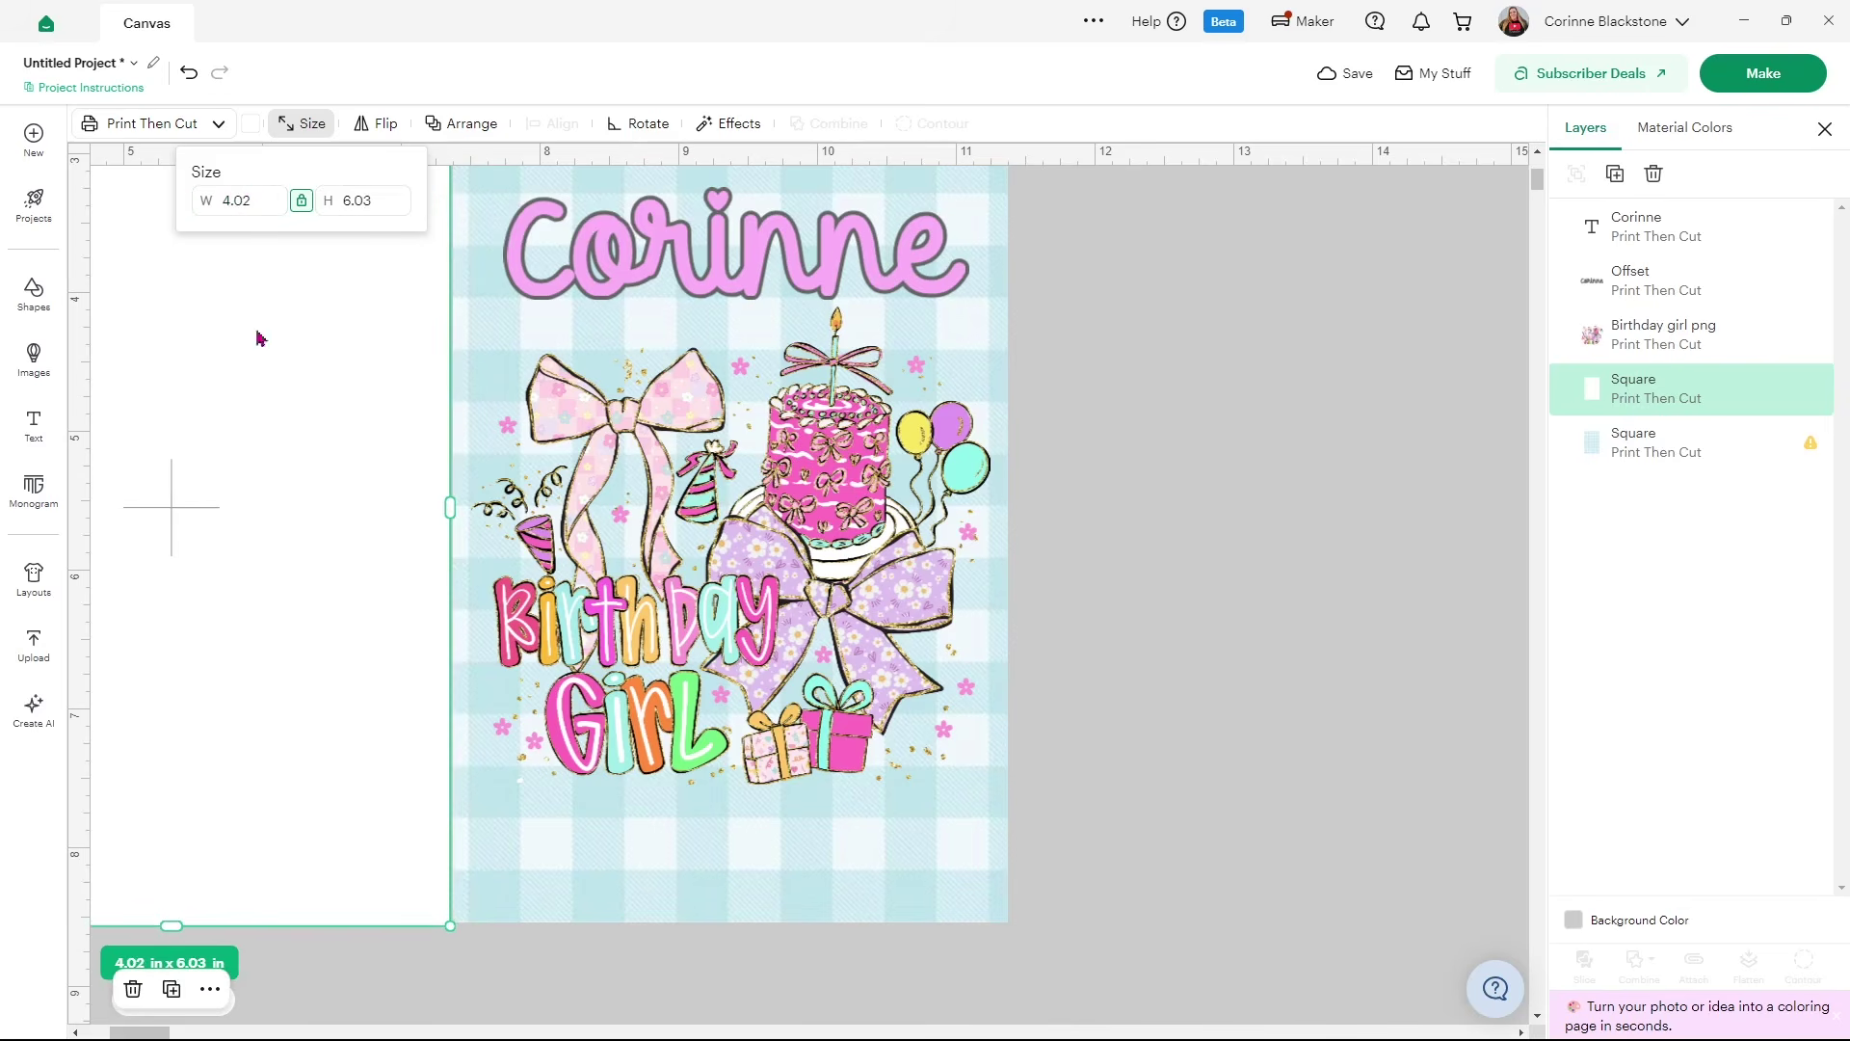
pyautogui.click(603, 975)
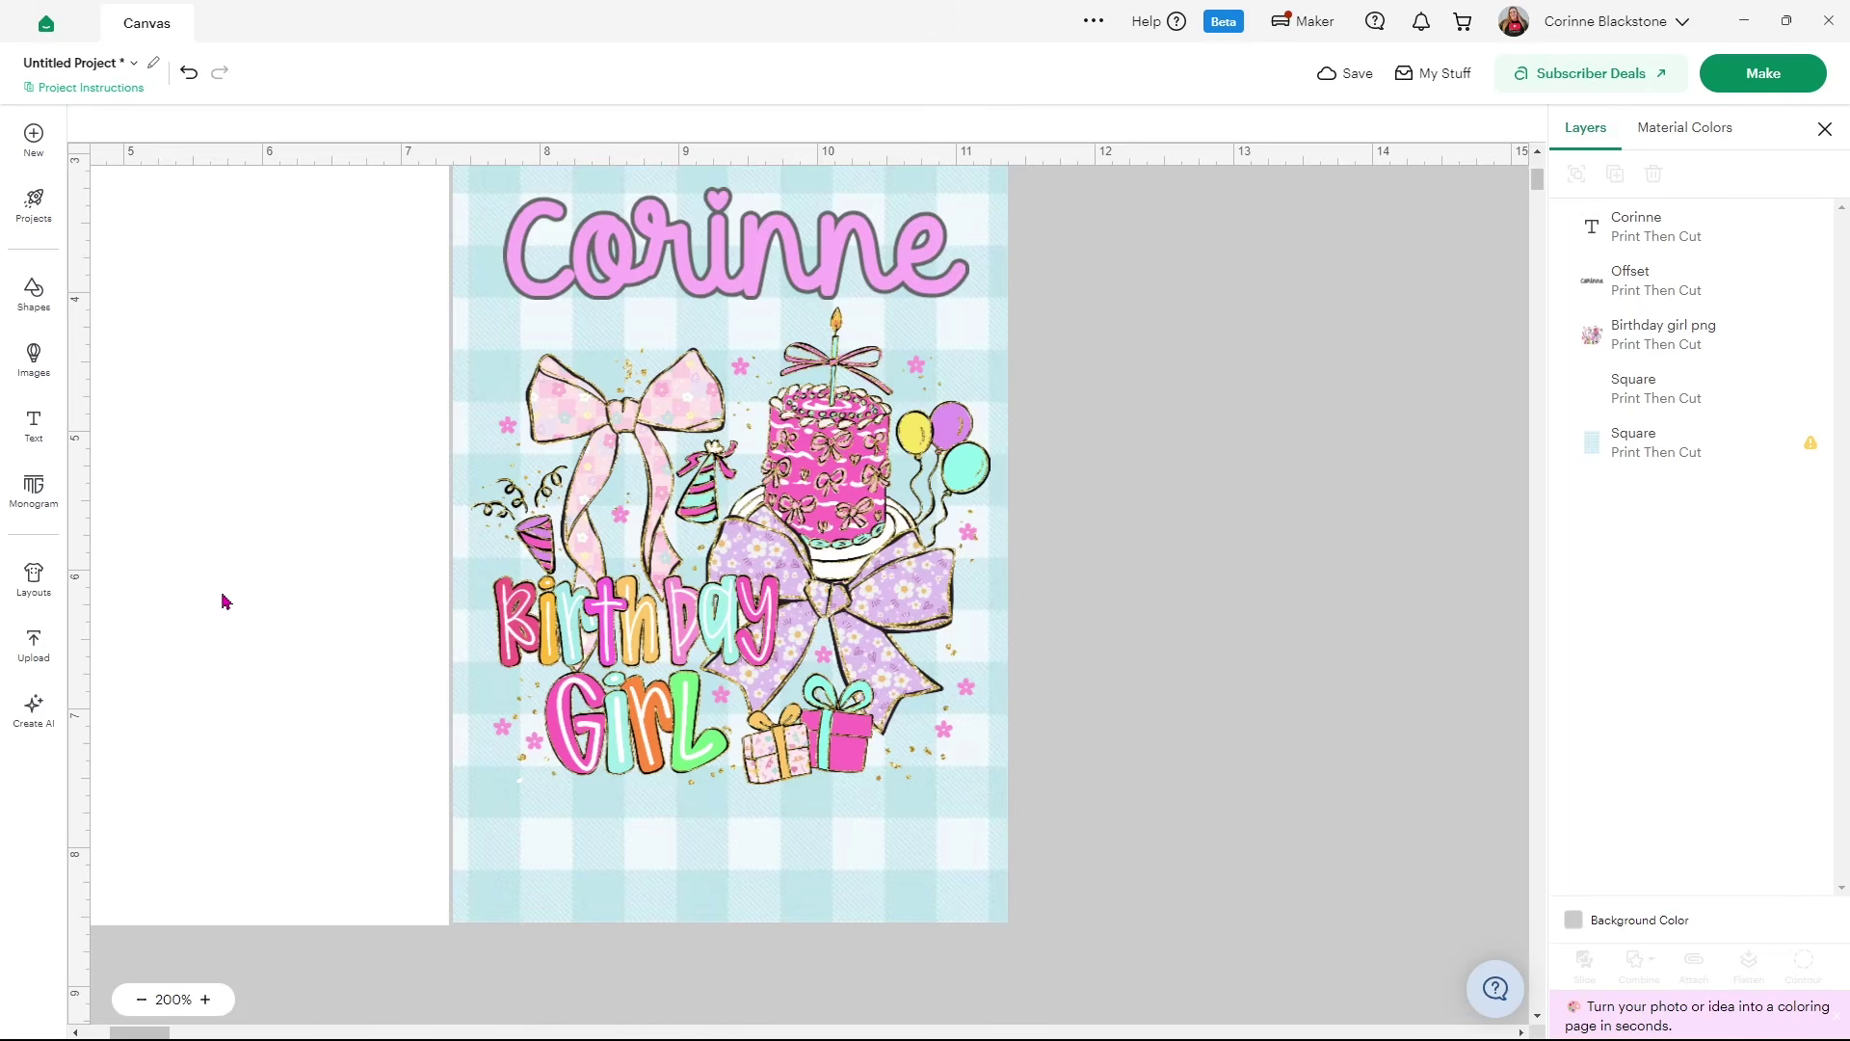
# Slide the white rectangle to slightly overlap the gingham rectangle's left edge, and align the two rectangles with the Vertical option
pyautogui.moveTo(309, 578); pyautogui.dragTo(315, 578)
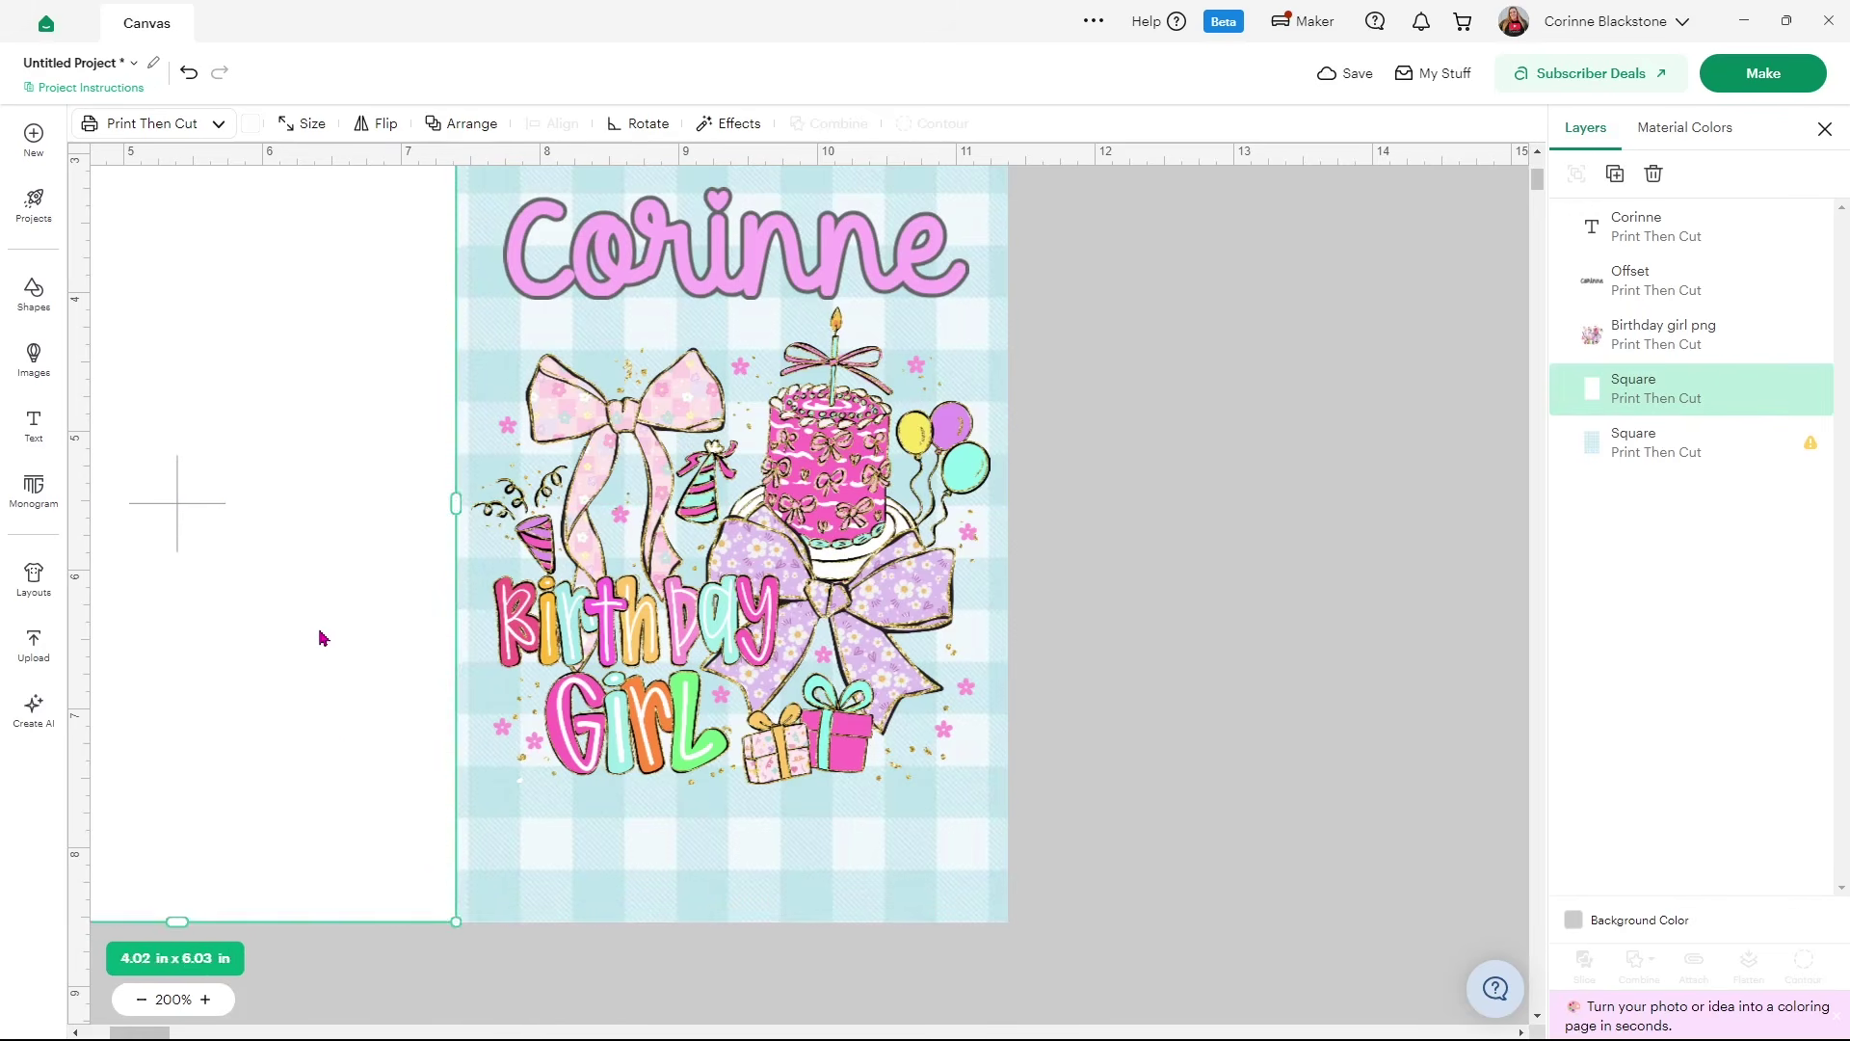
pyautogui.click(511, 981)
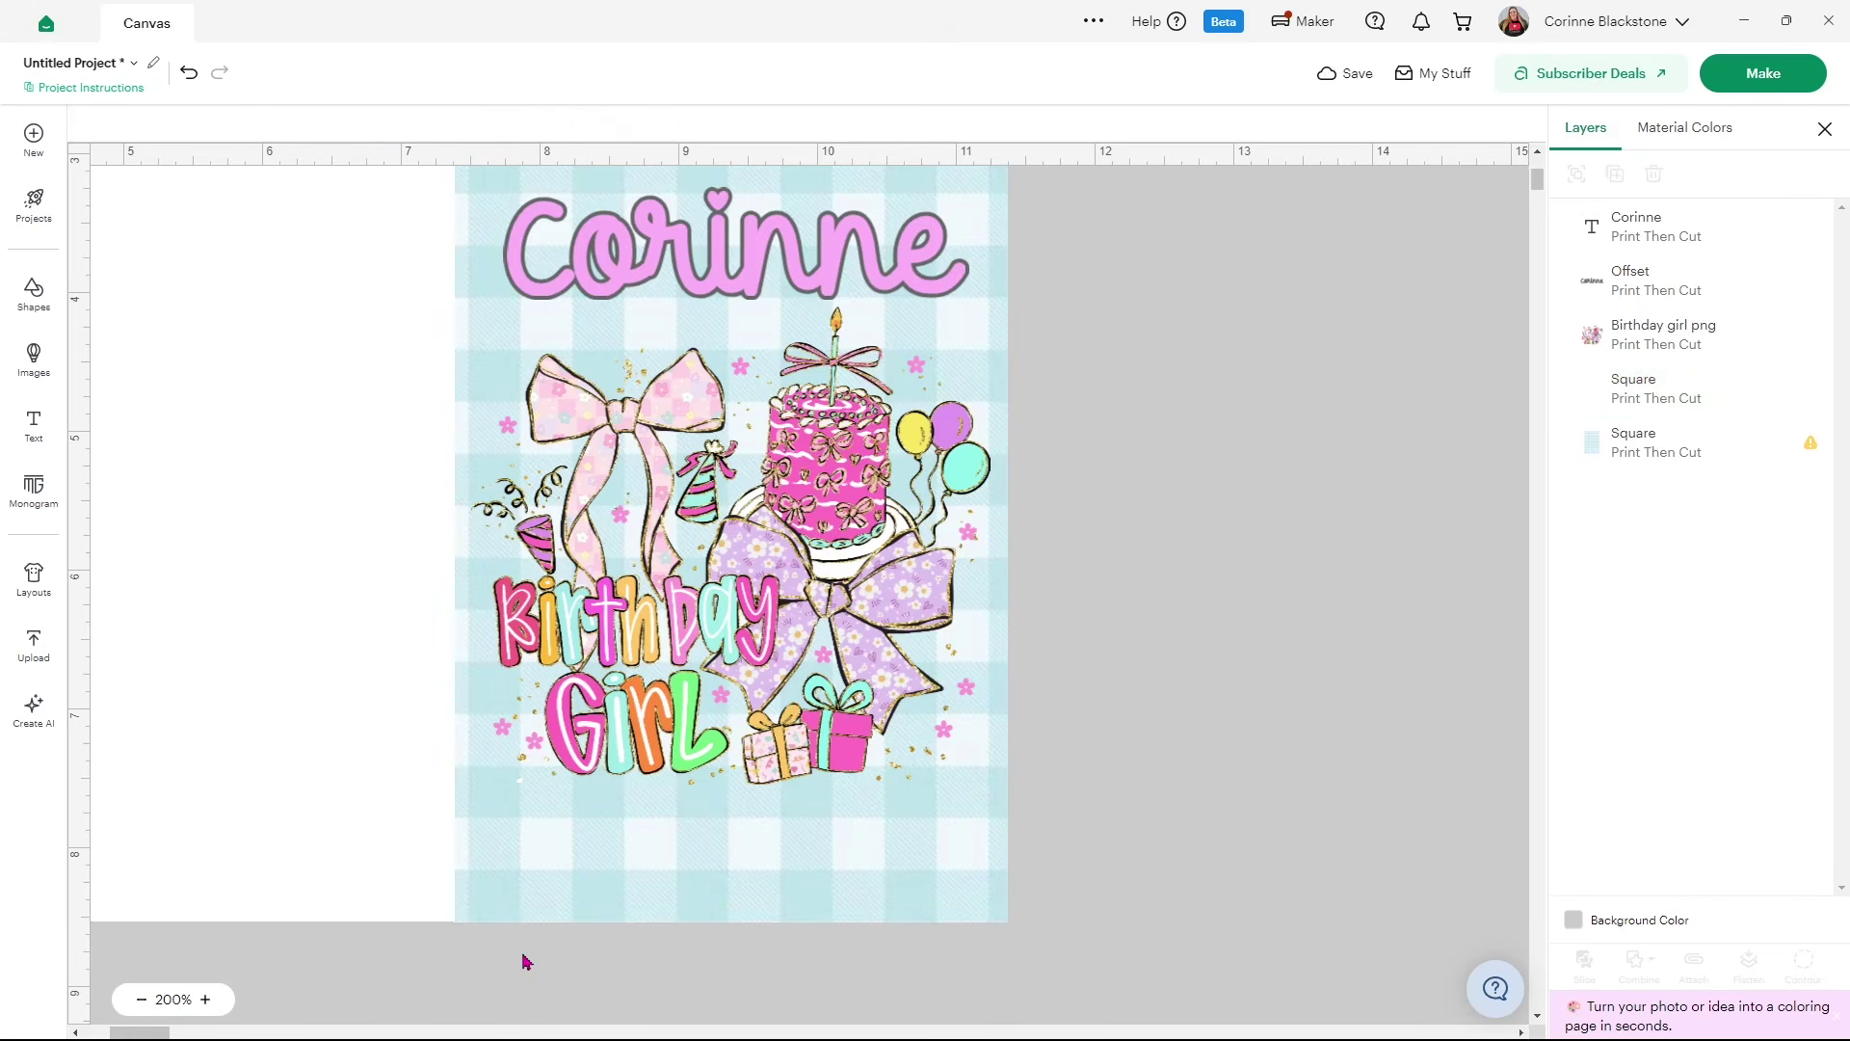
pyautogui.click(141, 999)
pyautogui.click(140, 1000)
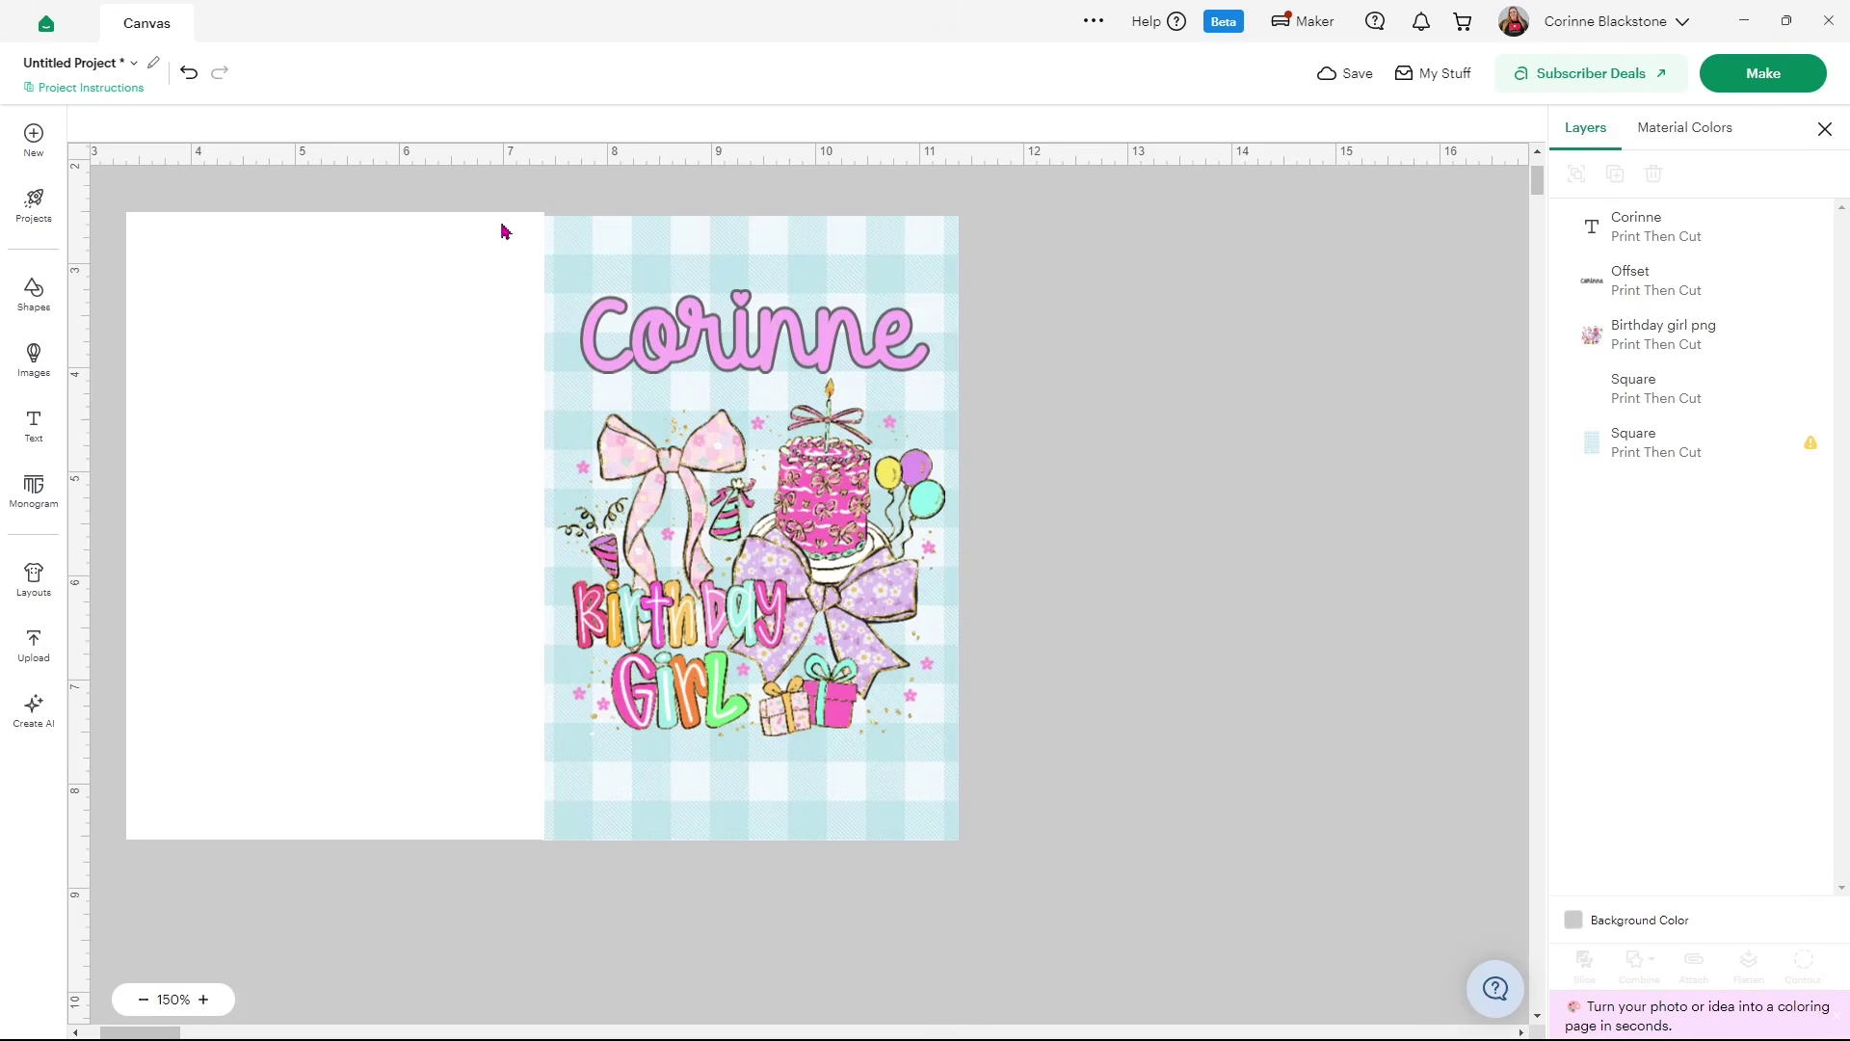
pyautogui.moveTo(391, 175); pyautogui.dragTo(646, 253)
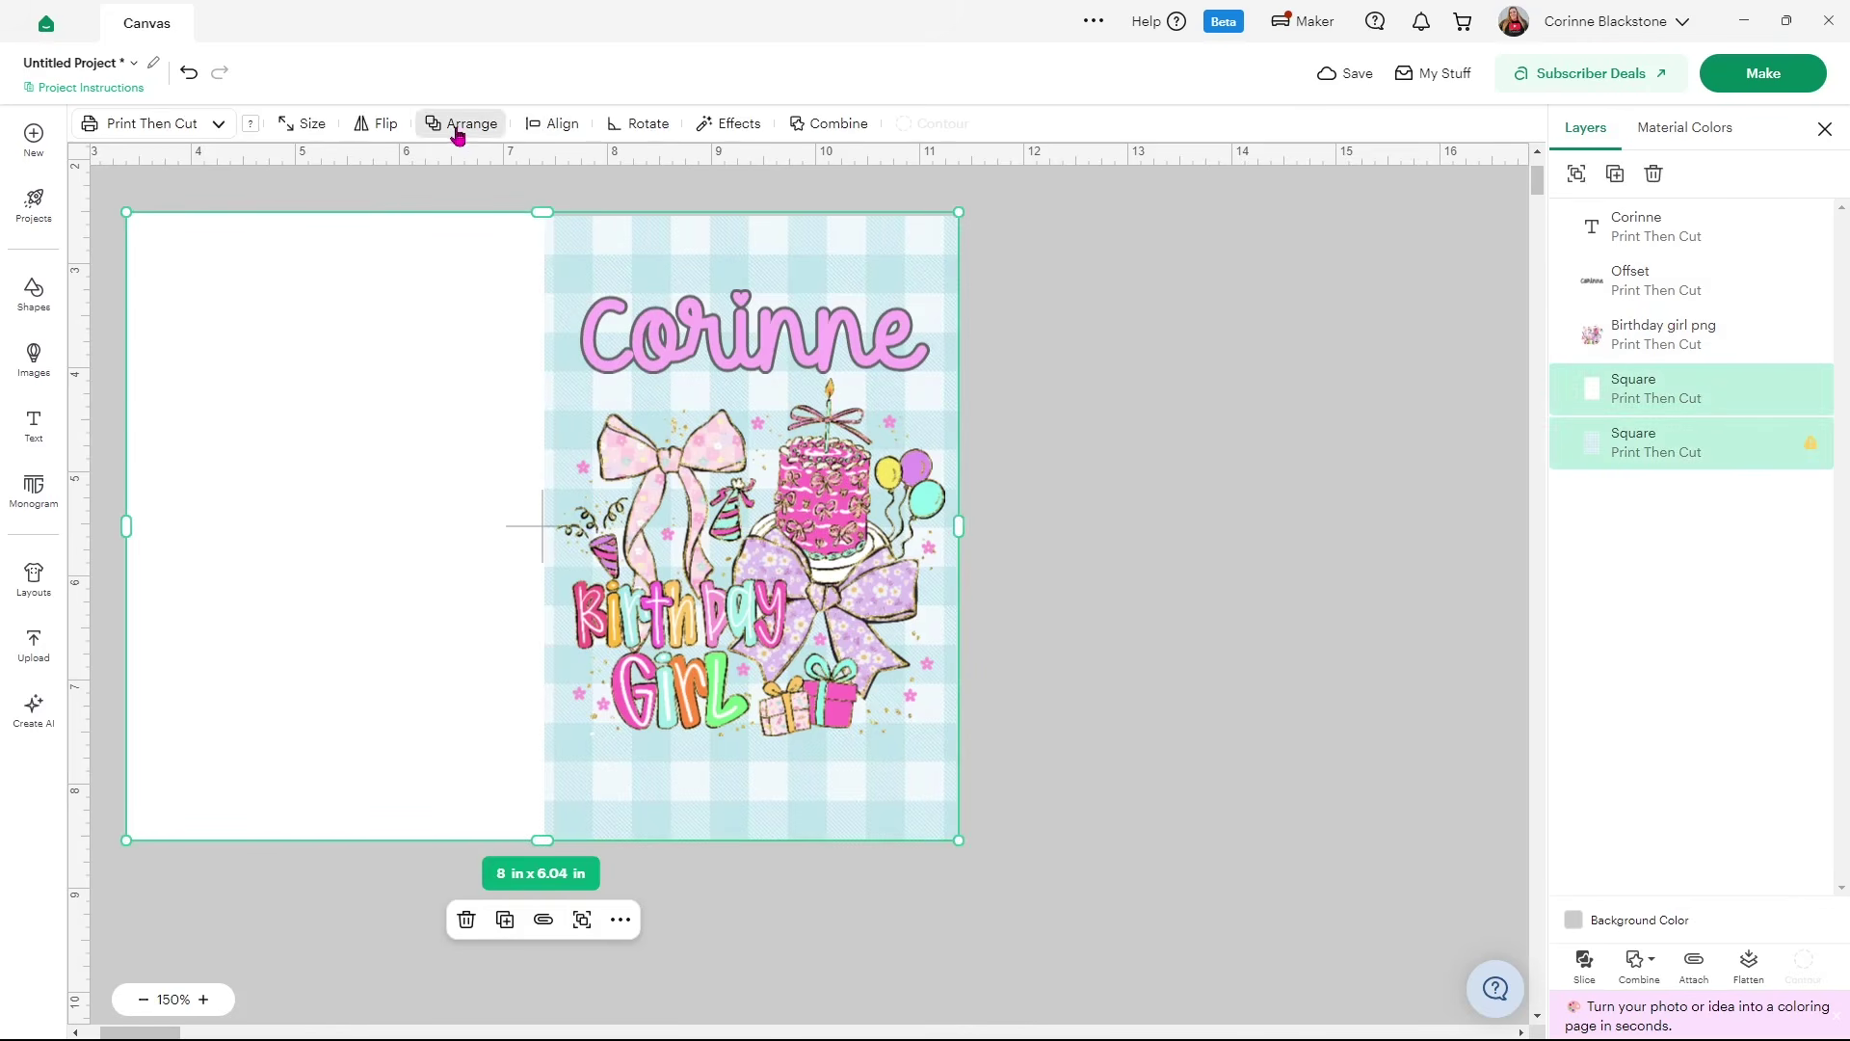
pyautogui.click(539, 125)
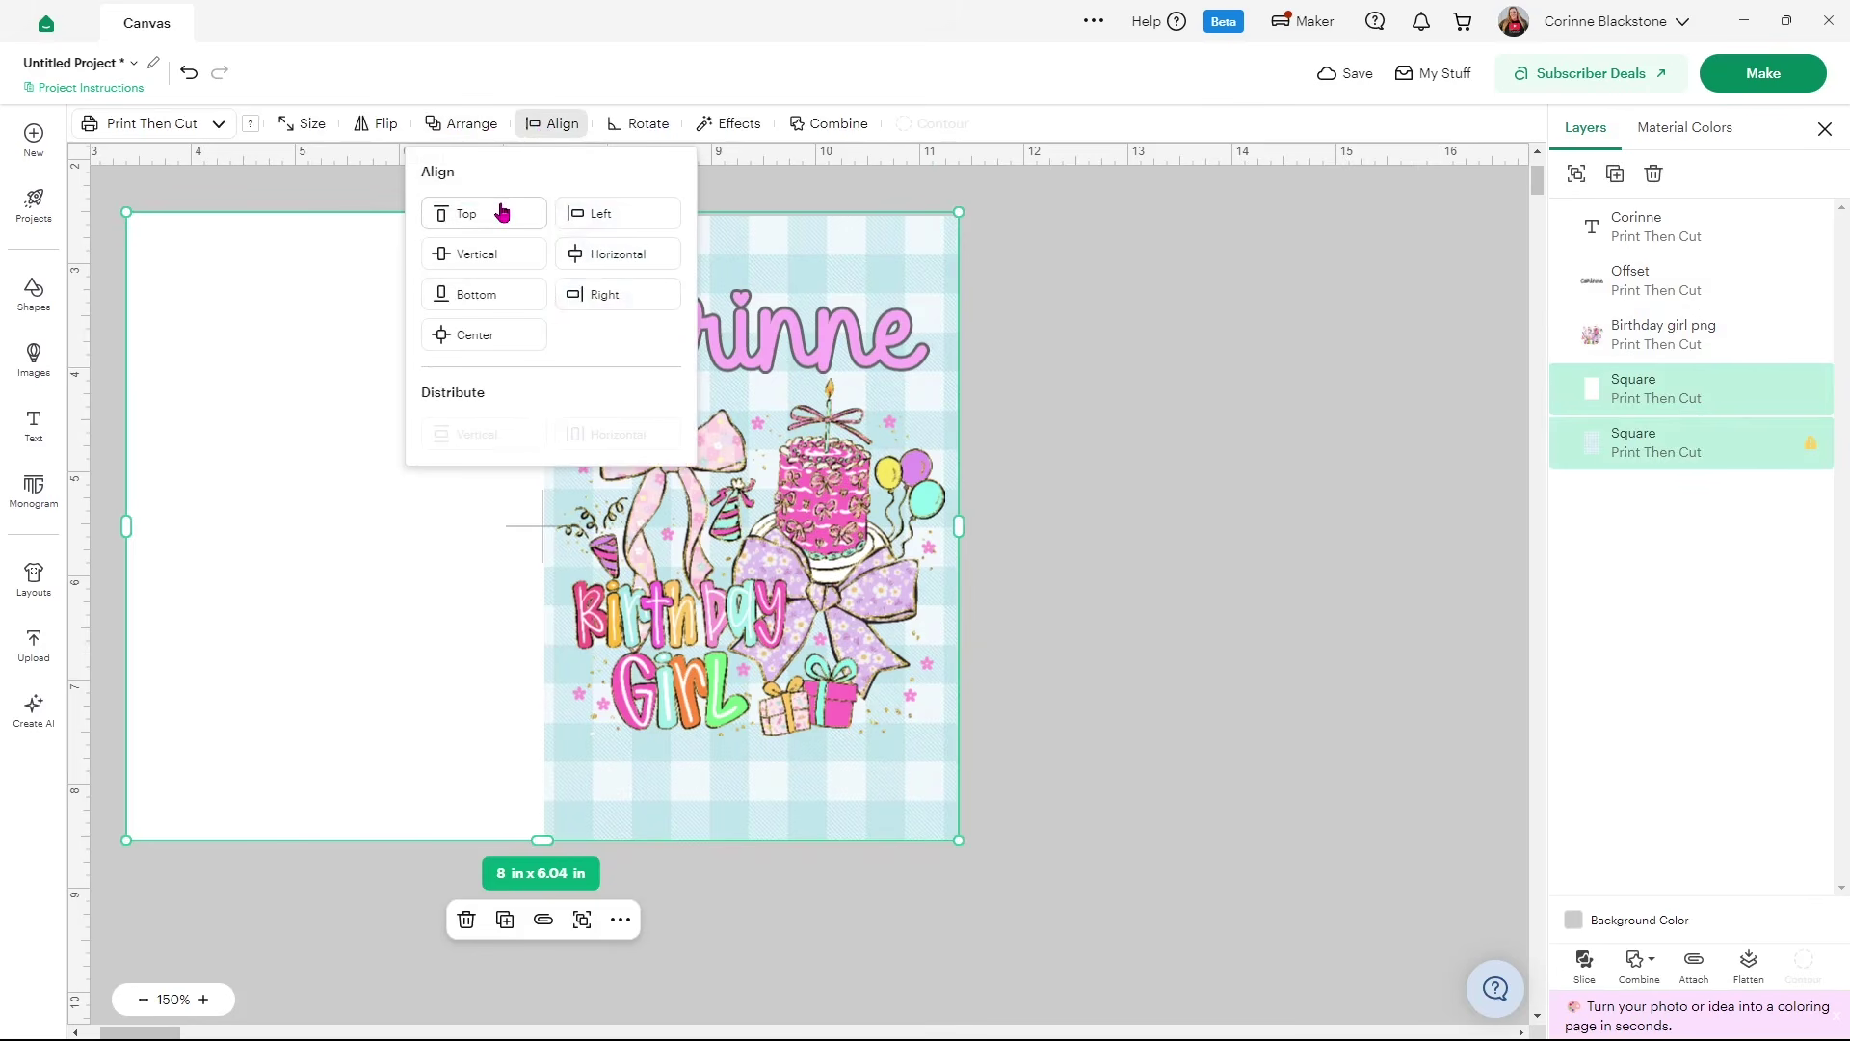
pyautogui.click(487, 258)
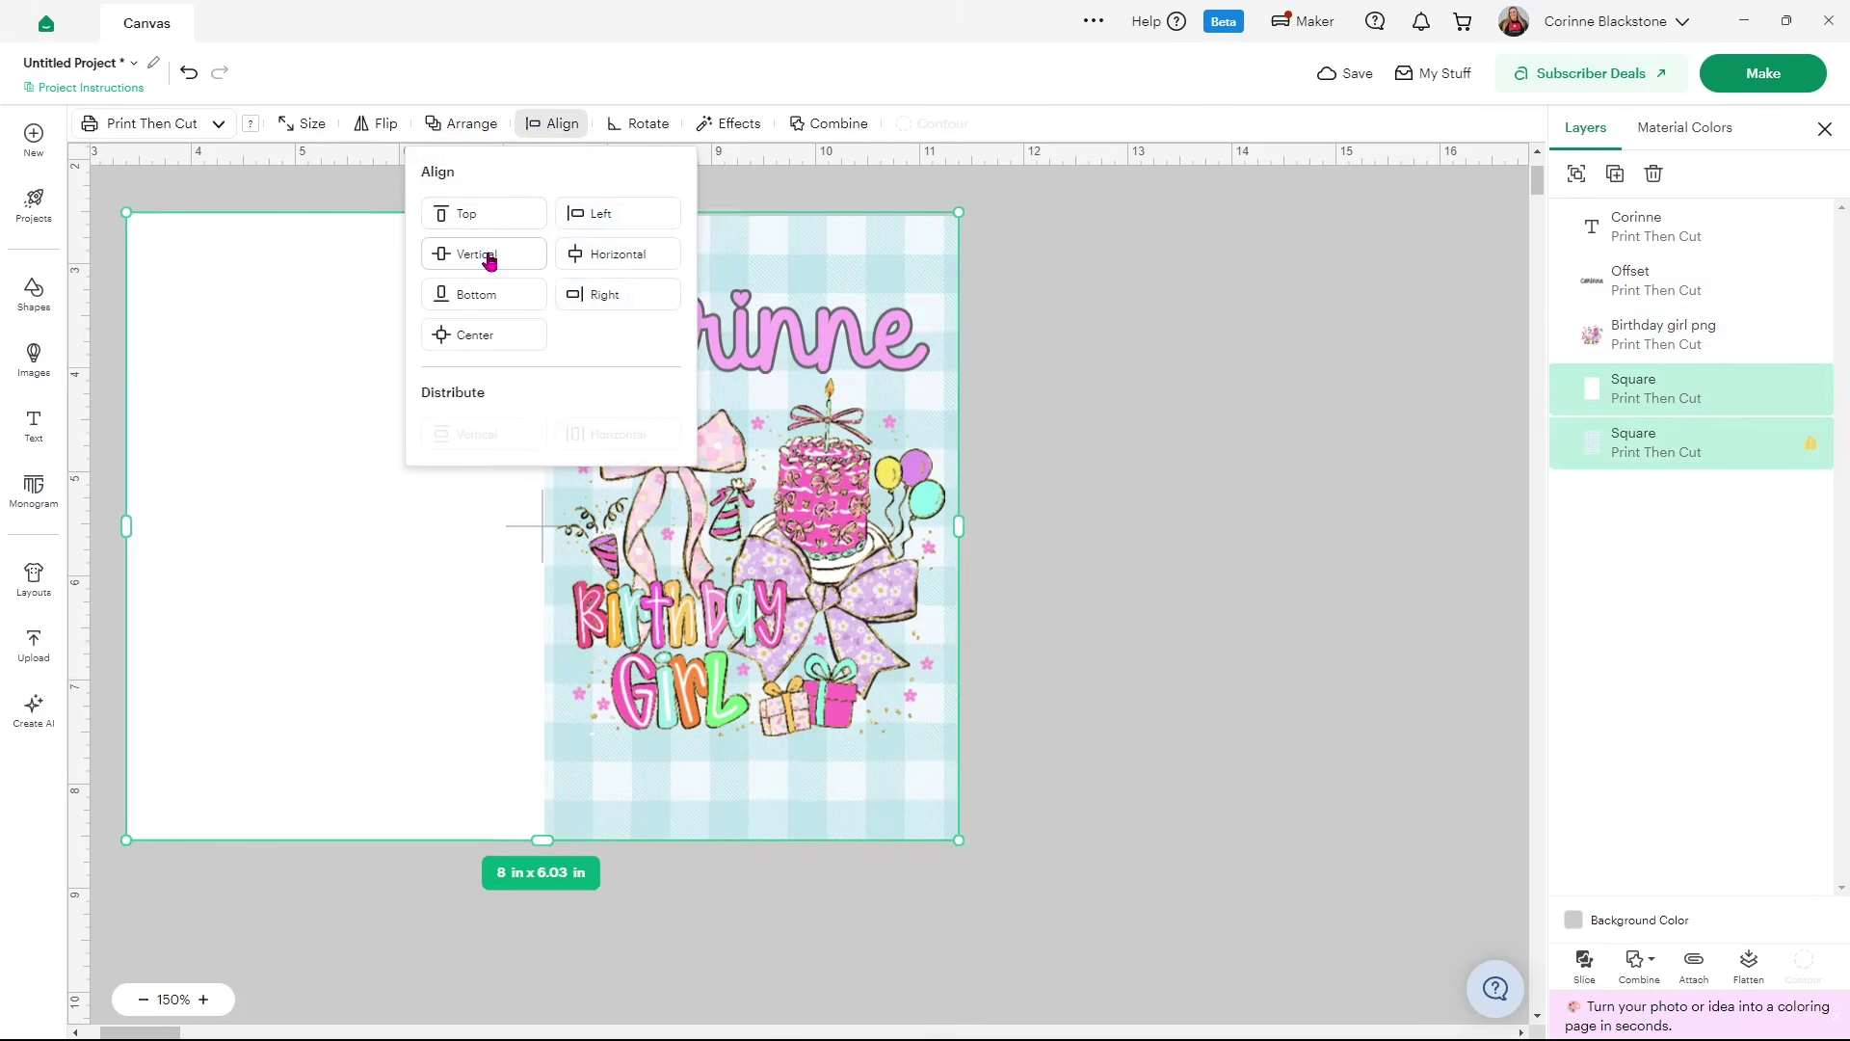
pyautogui.click(1155, 415)
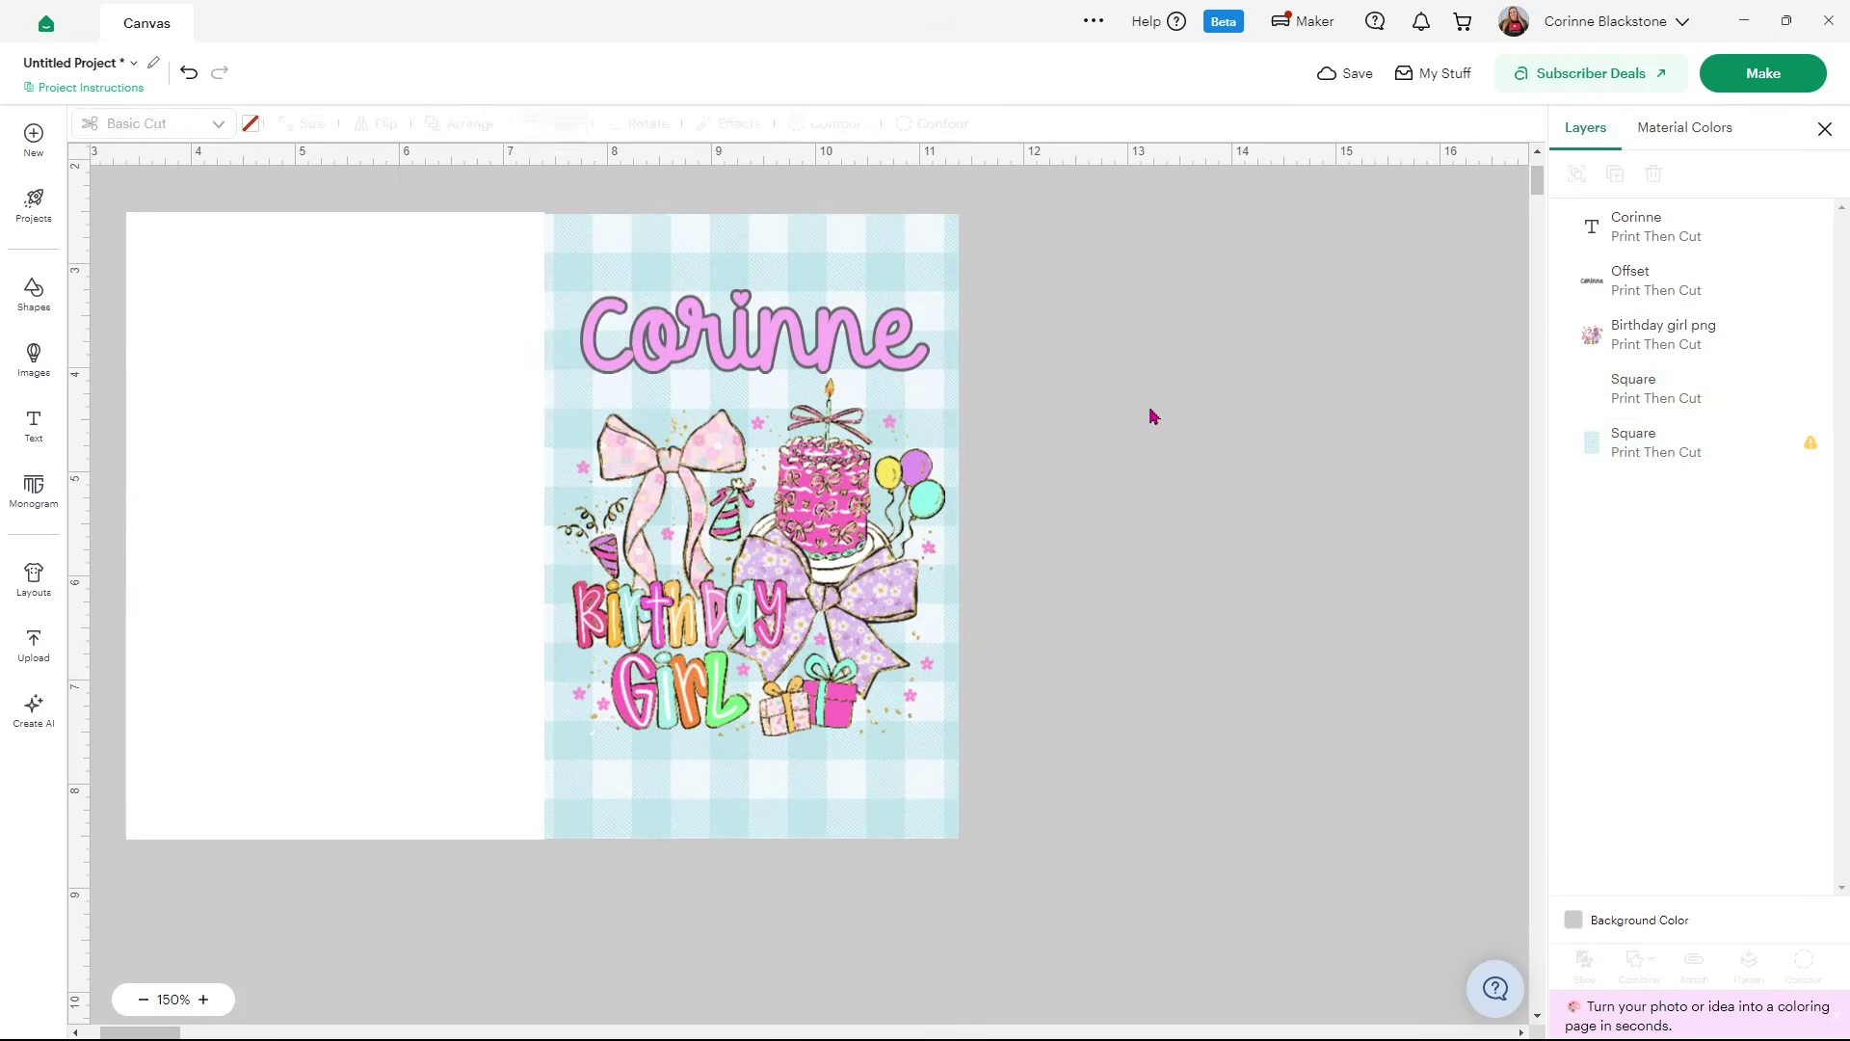
# Set the white rectangle's width to 4 in
pyautogui.click(462, 438)
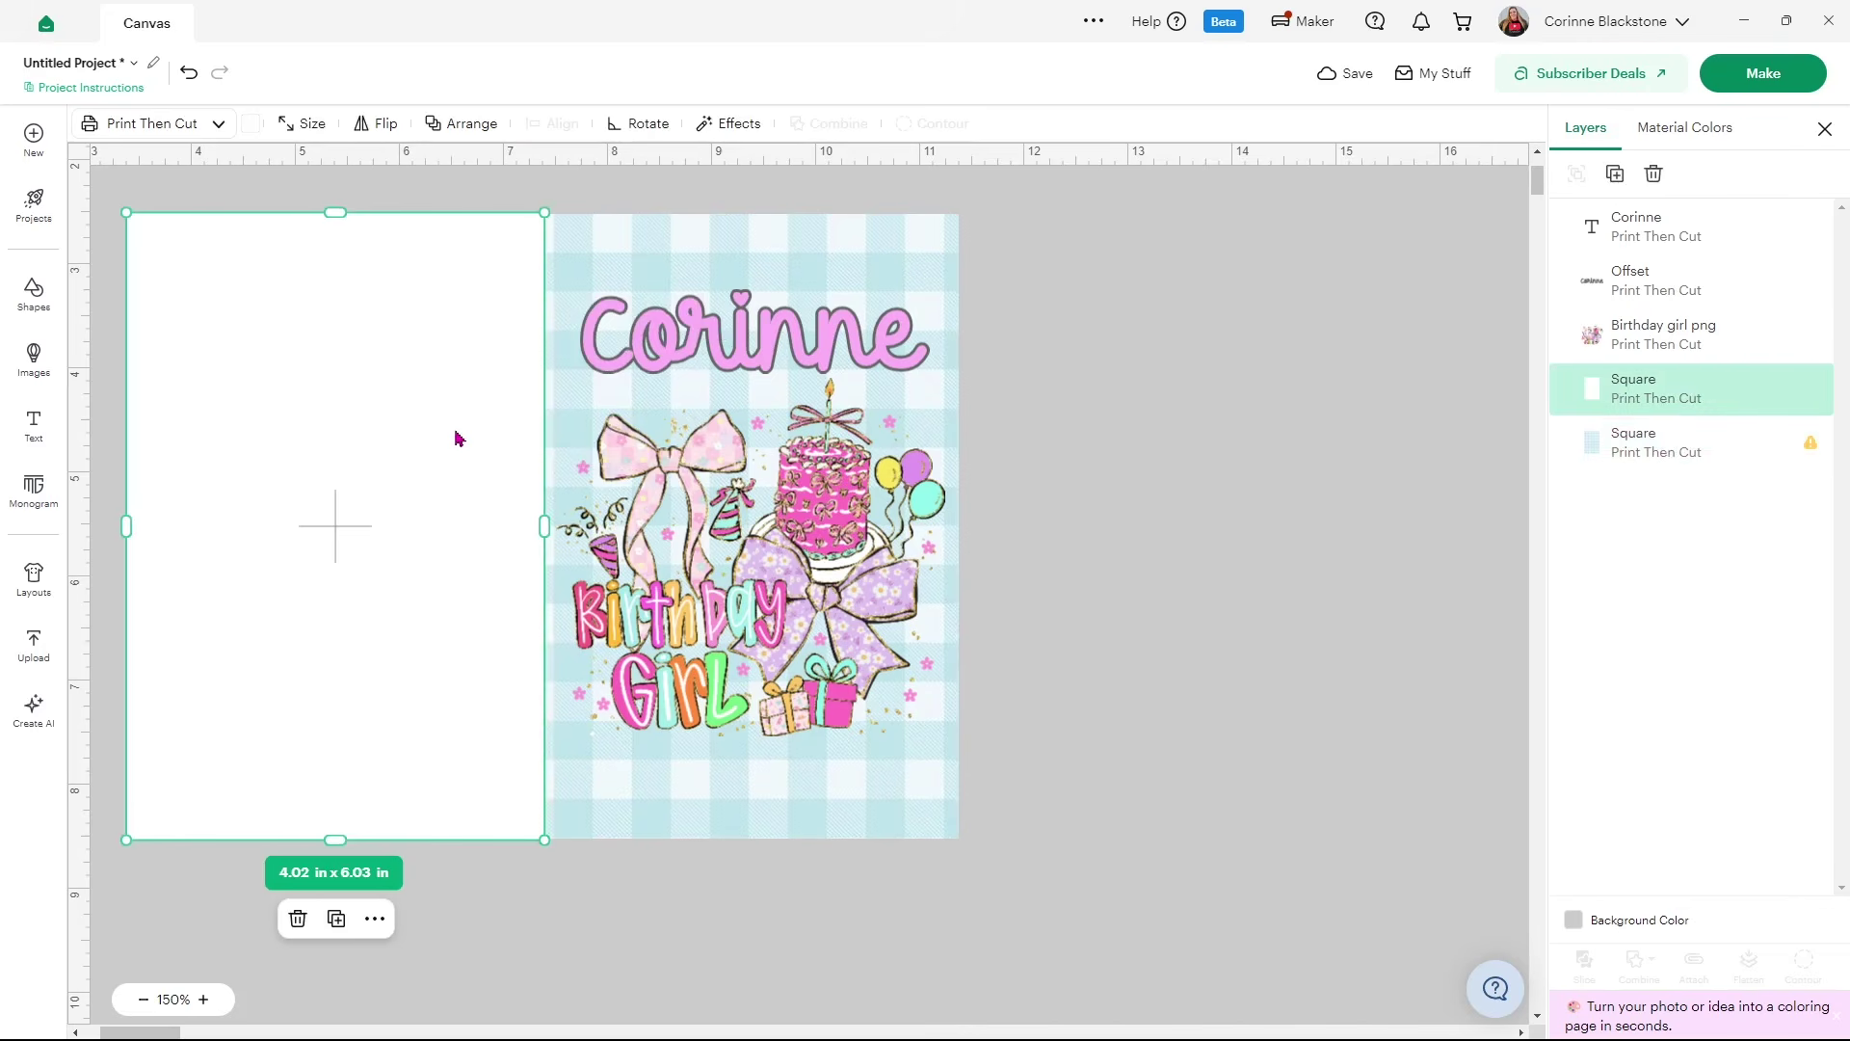
pyautogui.click(302, 129)
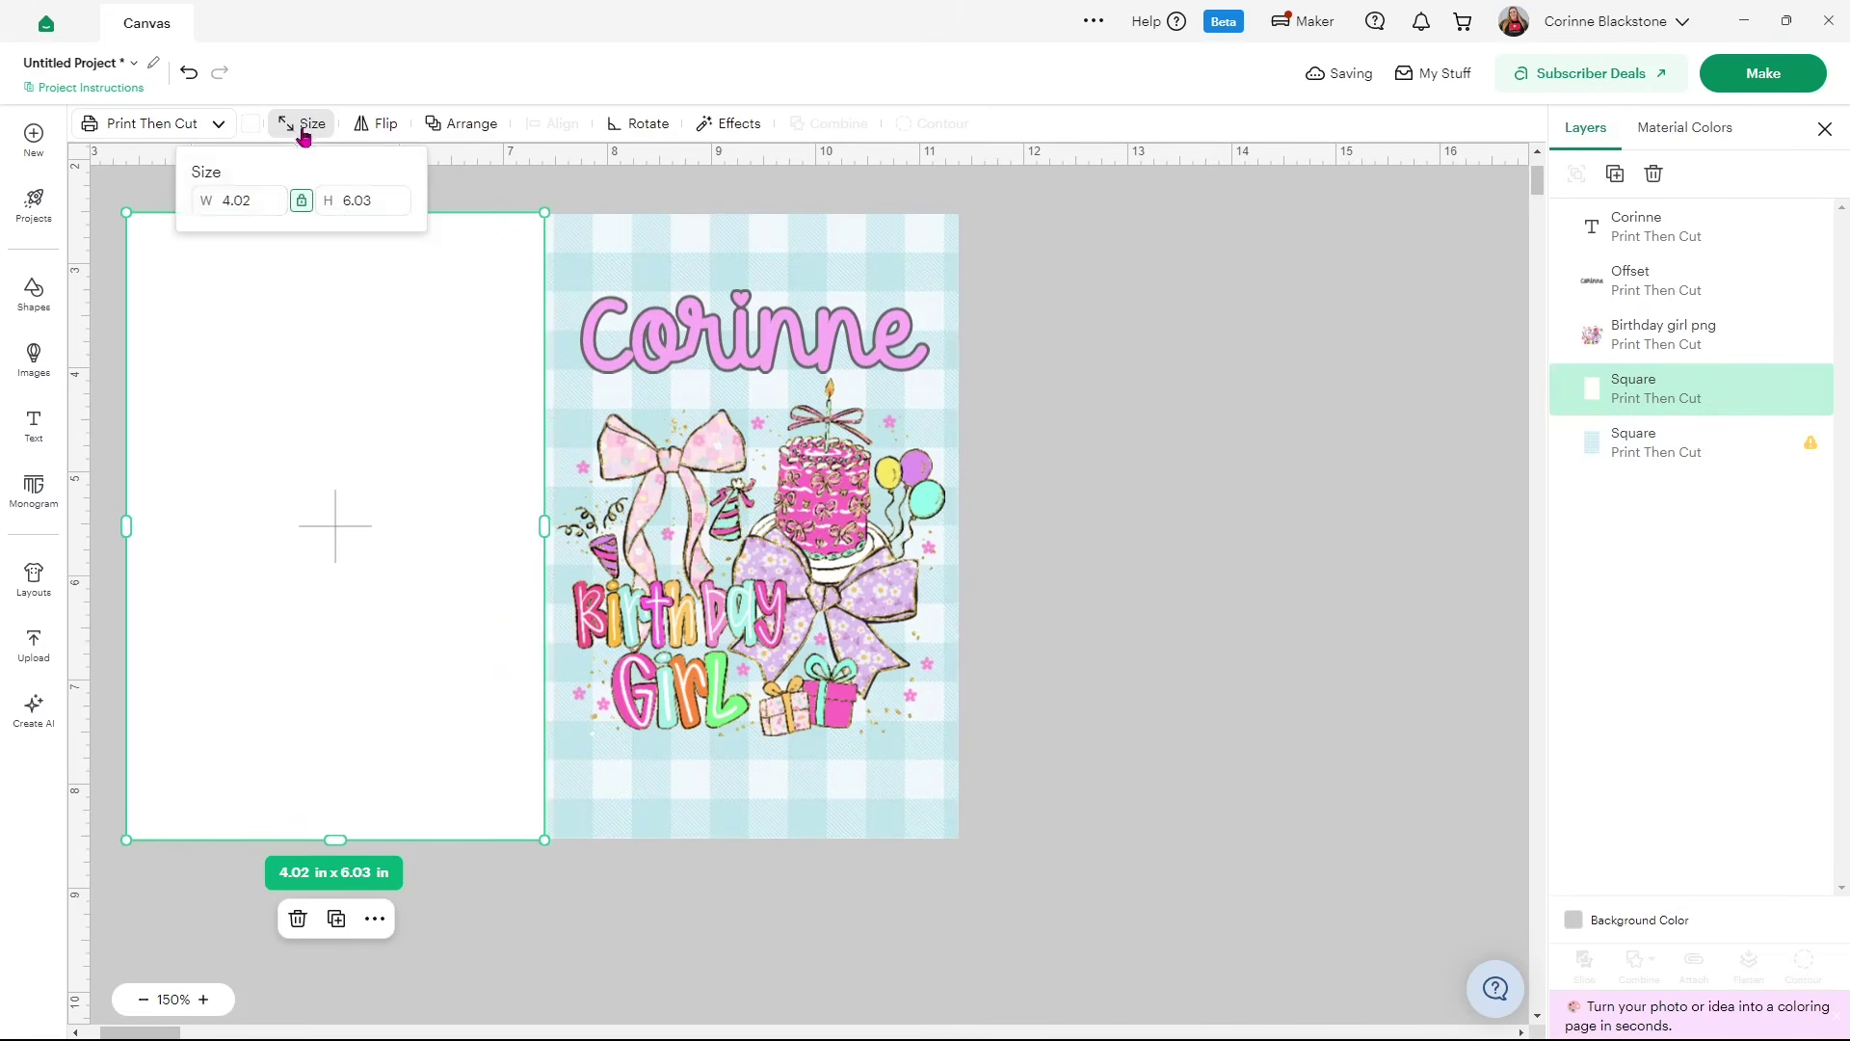
pyautogui.click(268, 202)
pyautogui.write('4')
pyautogui.click(1055, 481)
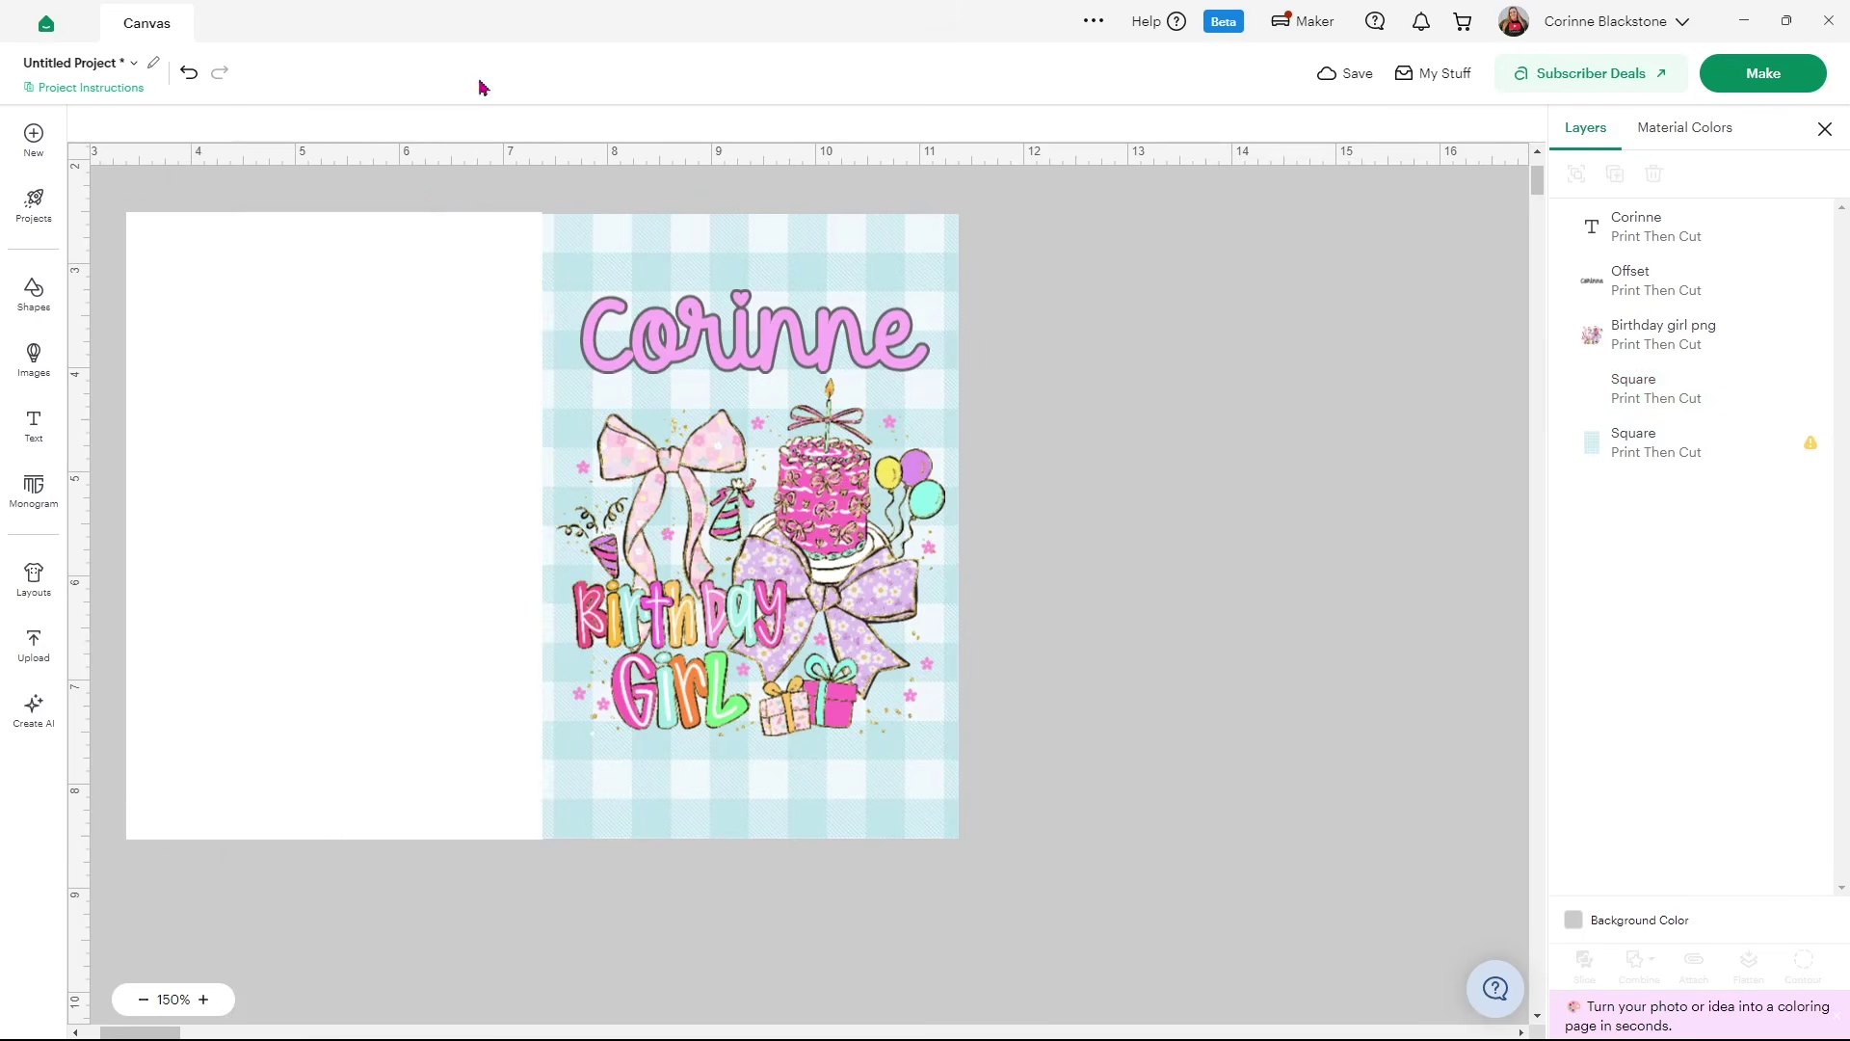
# Align the white and gingham rectangles with each other using the Vertical option
pyautogui.moveTo(433, 178); pyautogui.dragTo(607, 236)
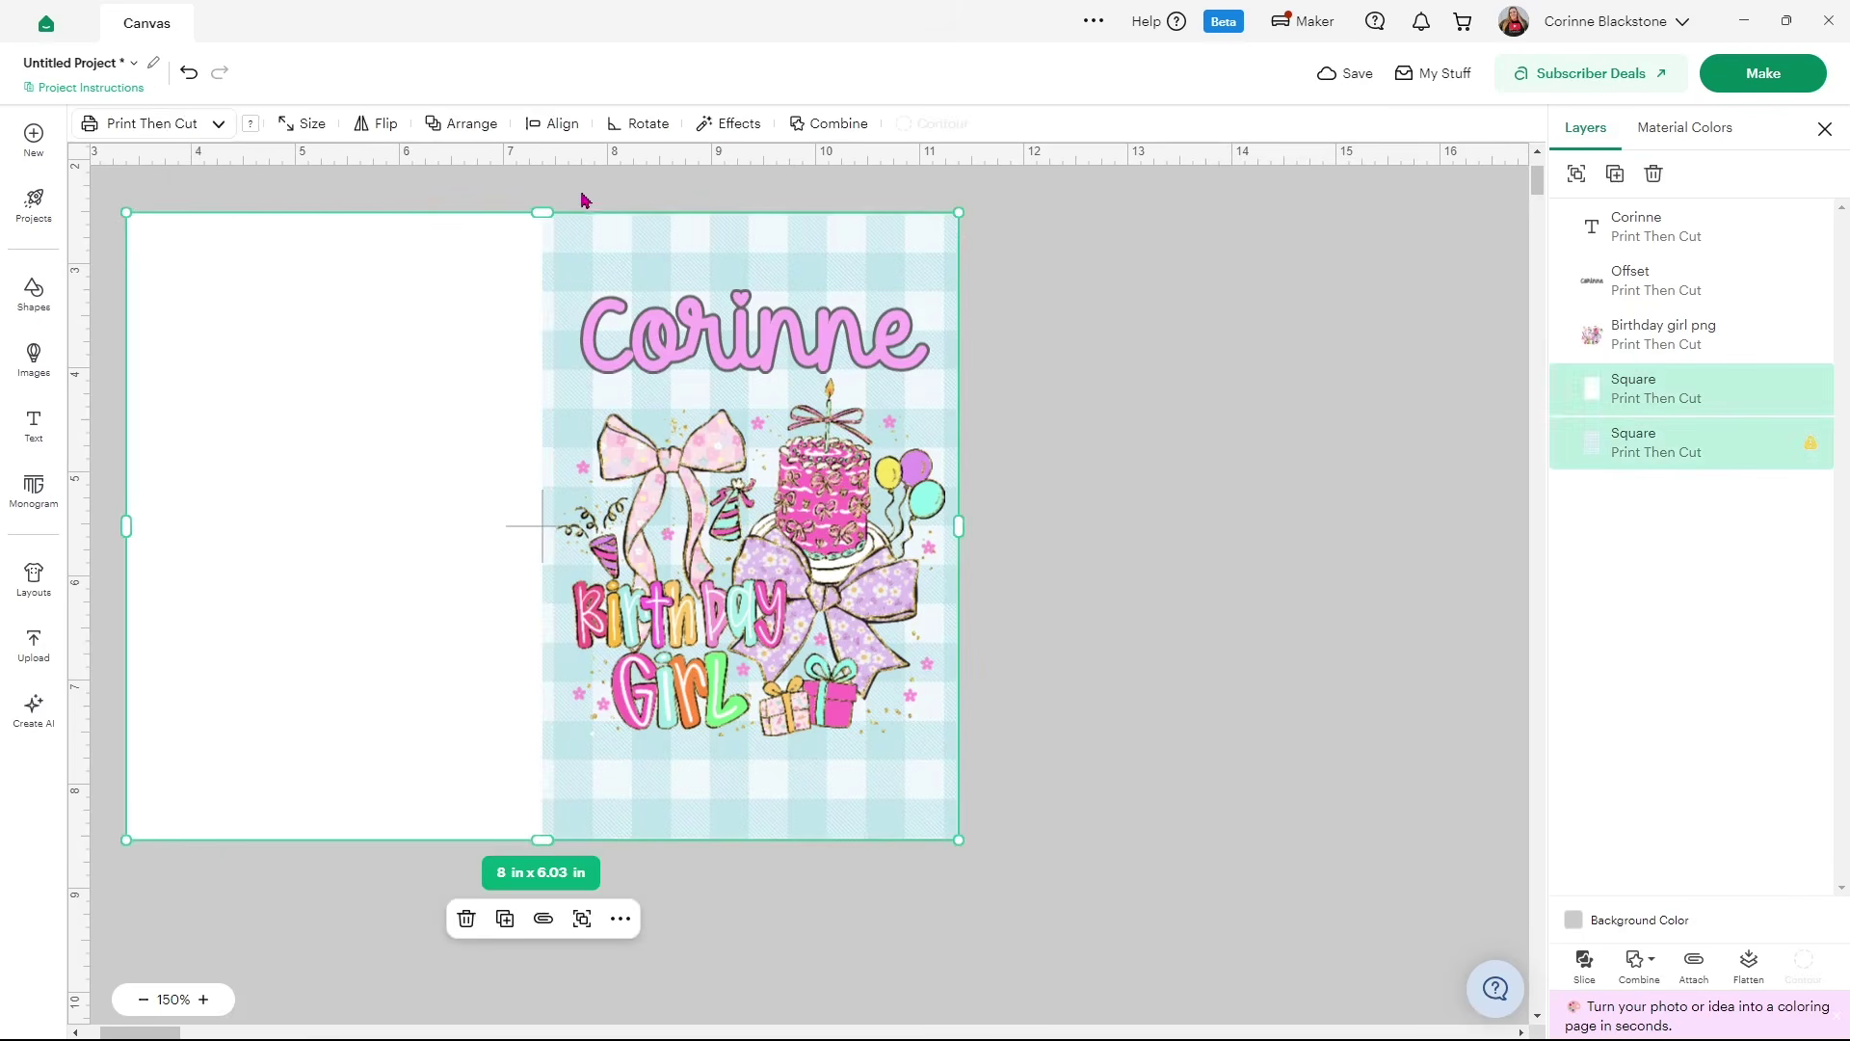
pyautogui.click(575, 128)
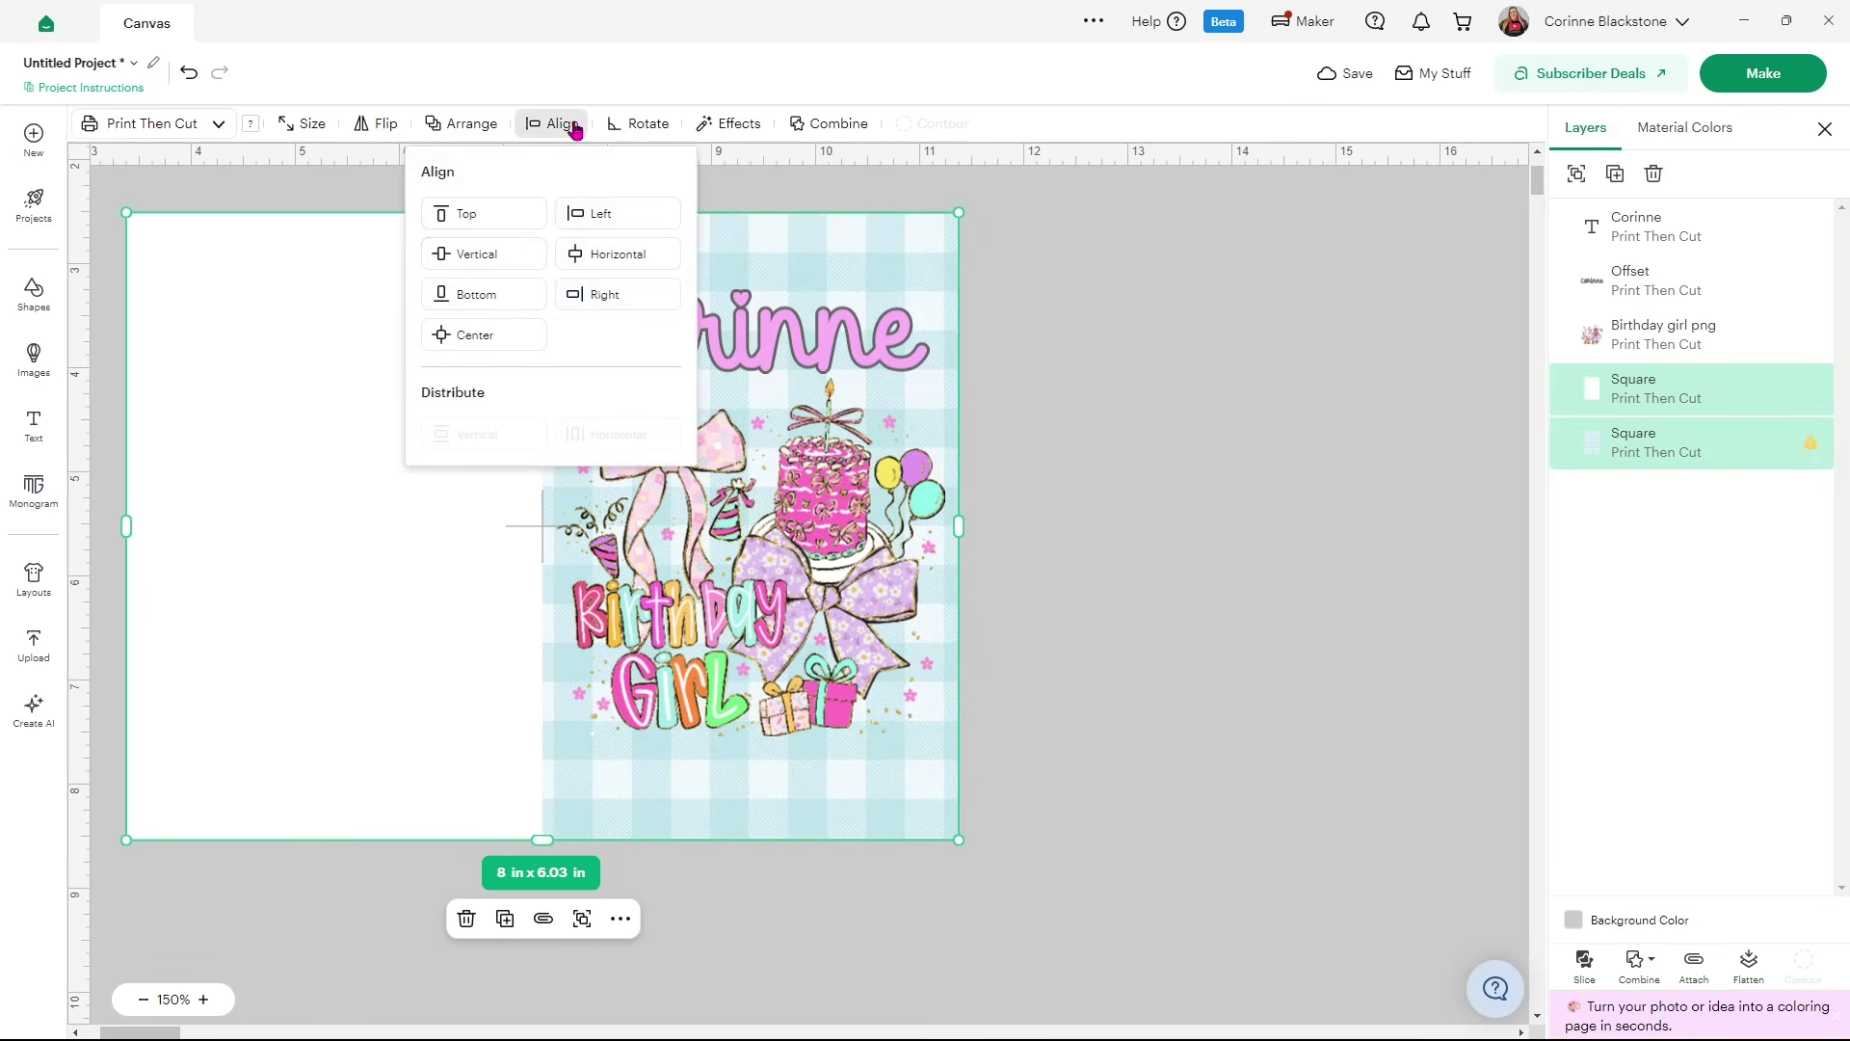
pyautogui.click(512, 256)
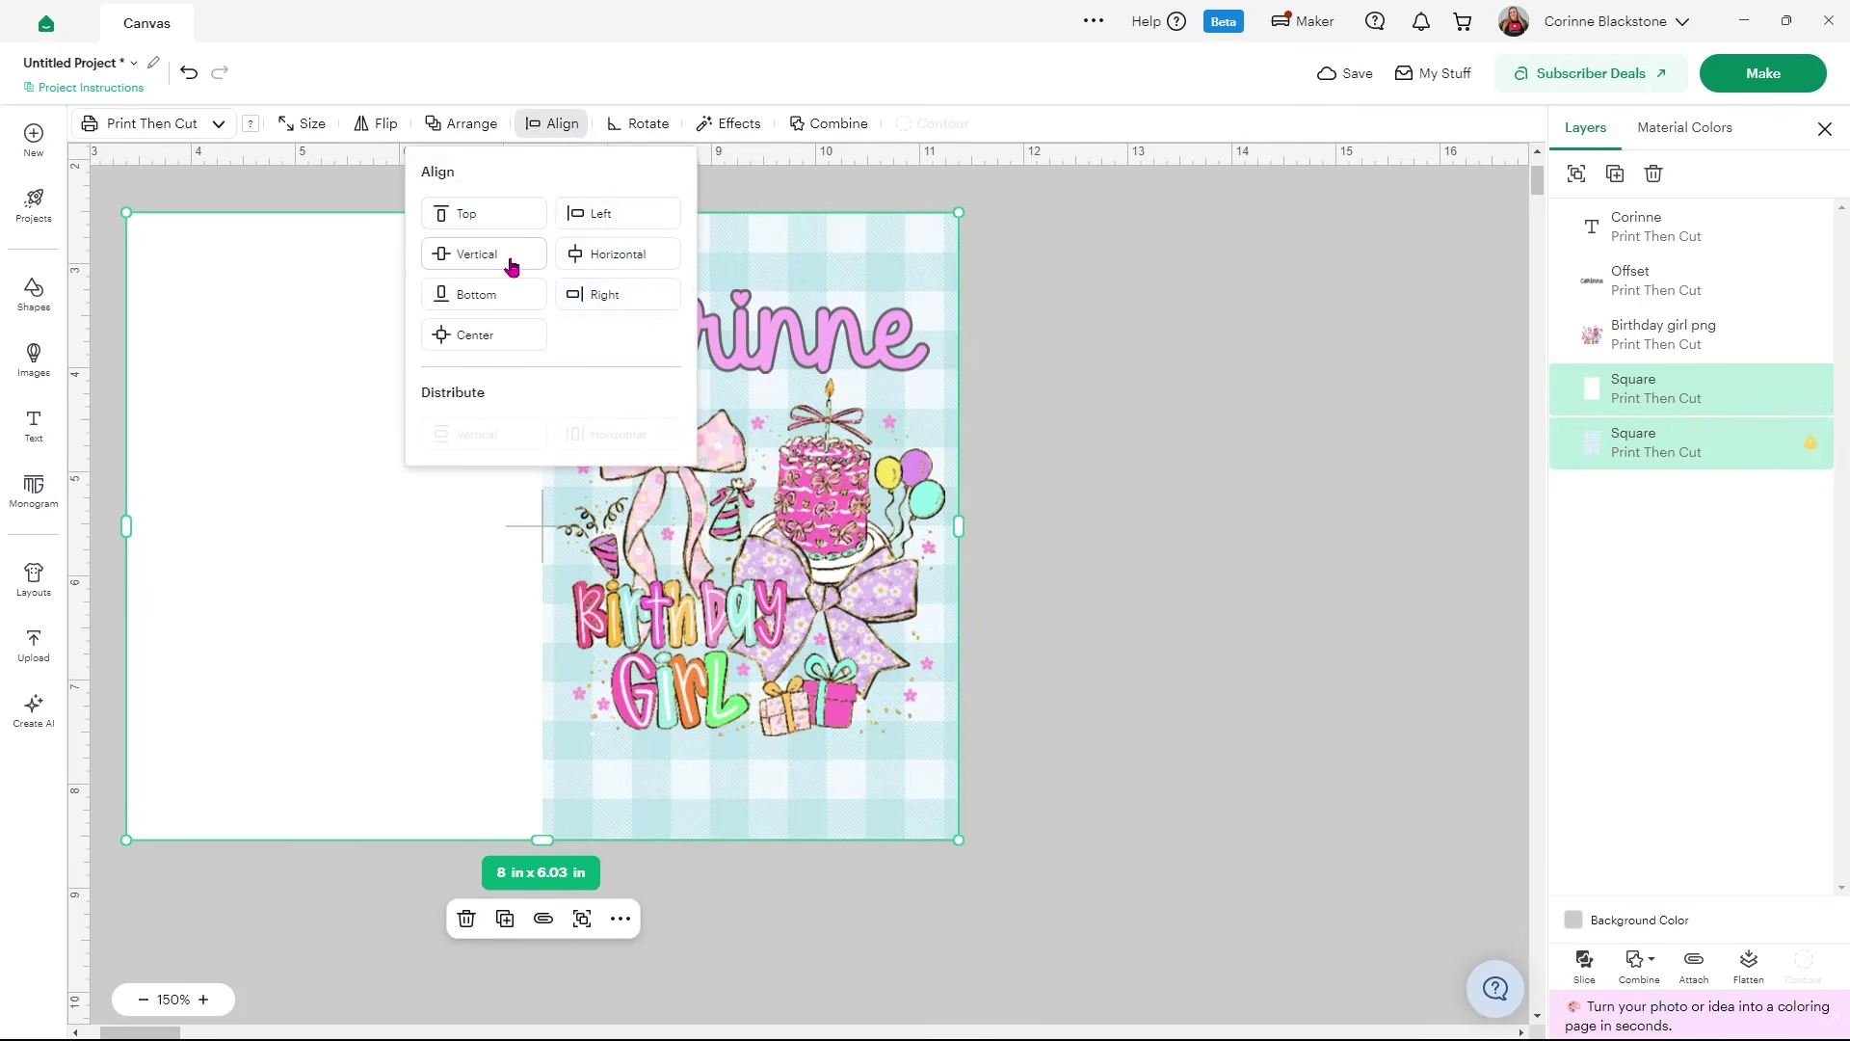
pyautogui.click(856, 194)
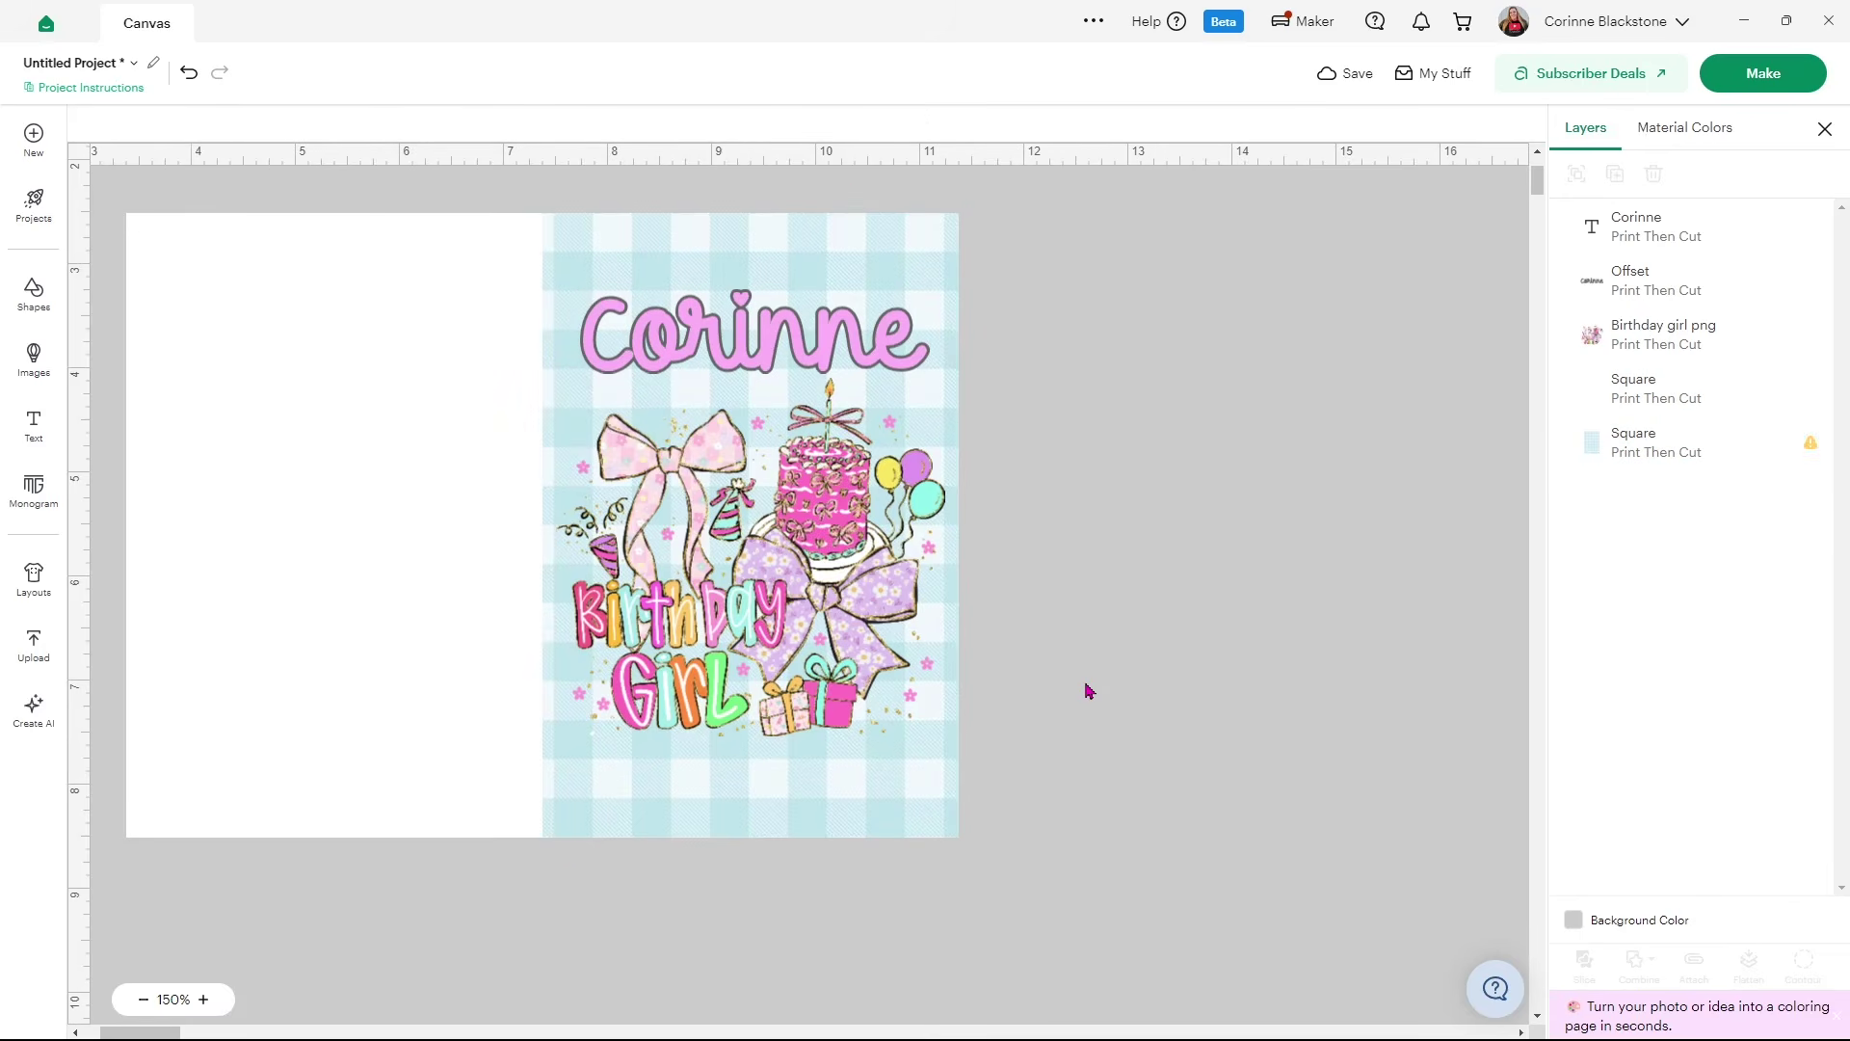
# Flatten all the card's layers into one Print Then Cut image and move it nearer the middle of the canvas
pyautogui.moveTo(1104, 913); pyautogui.dragTo(119, 189)
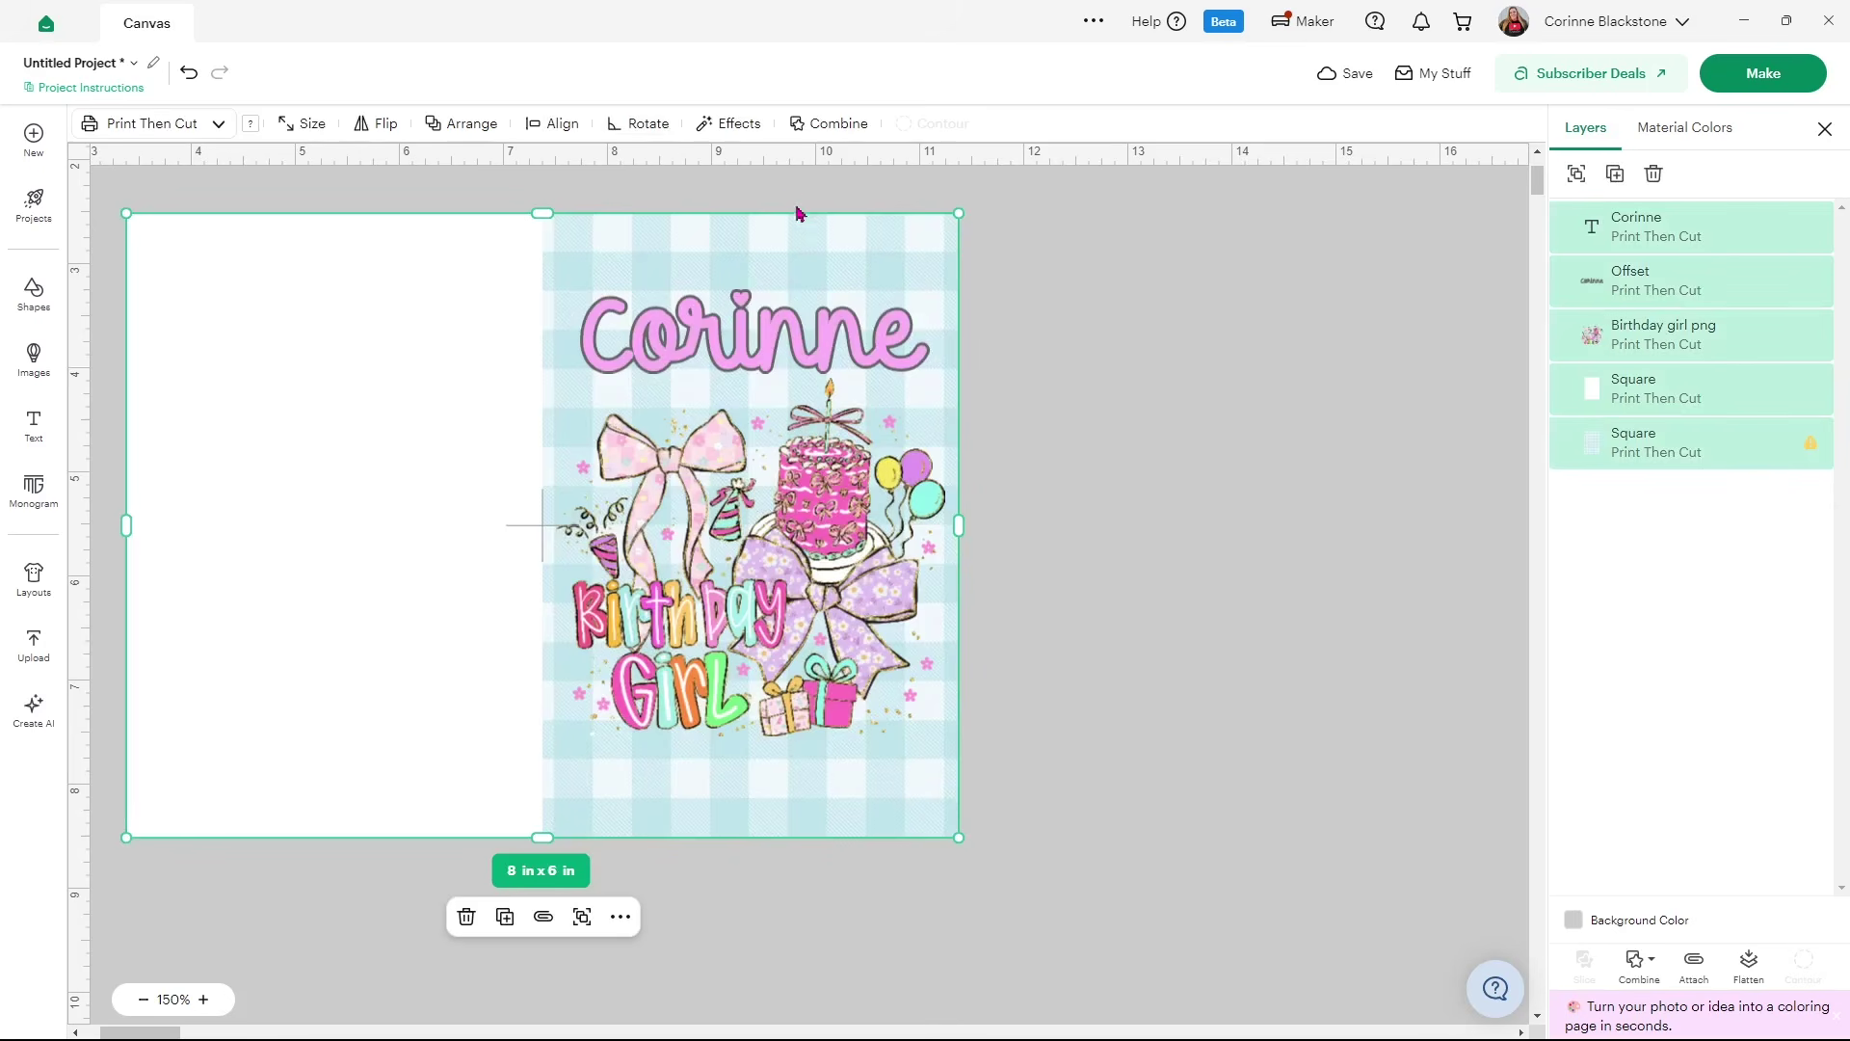
pyautogui.click(1749, 959)
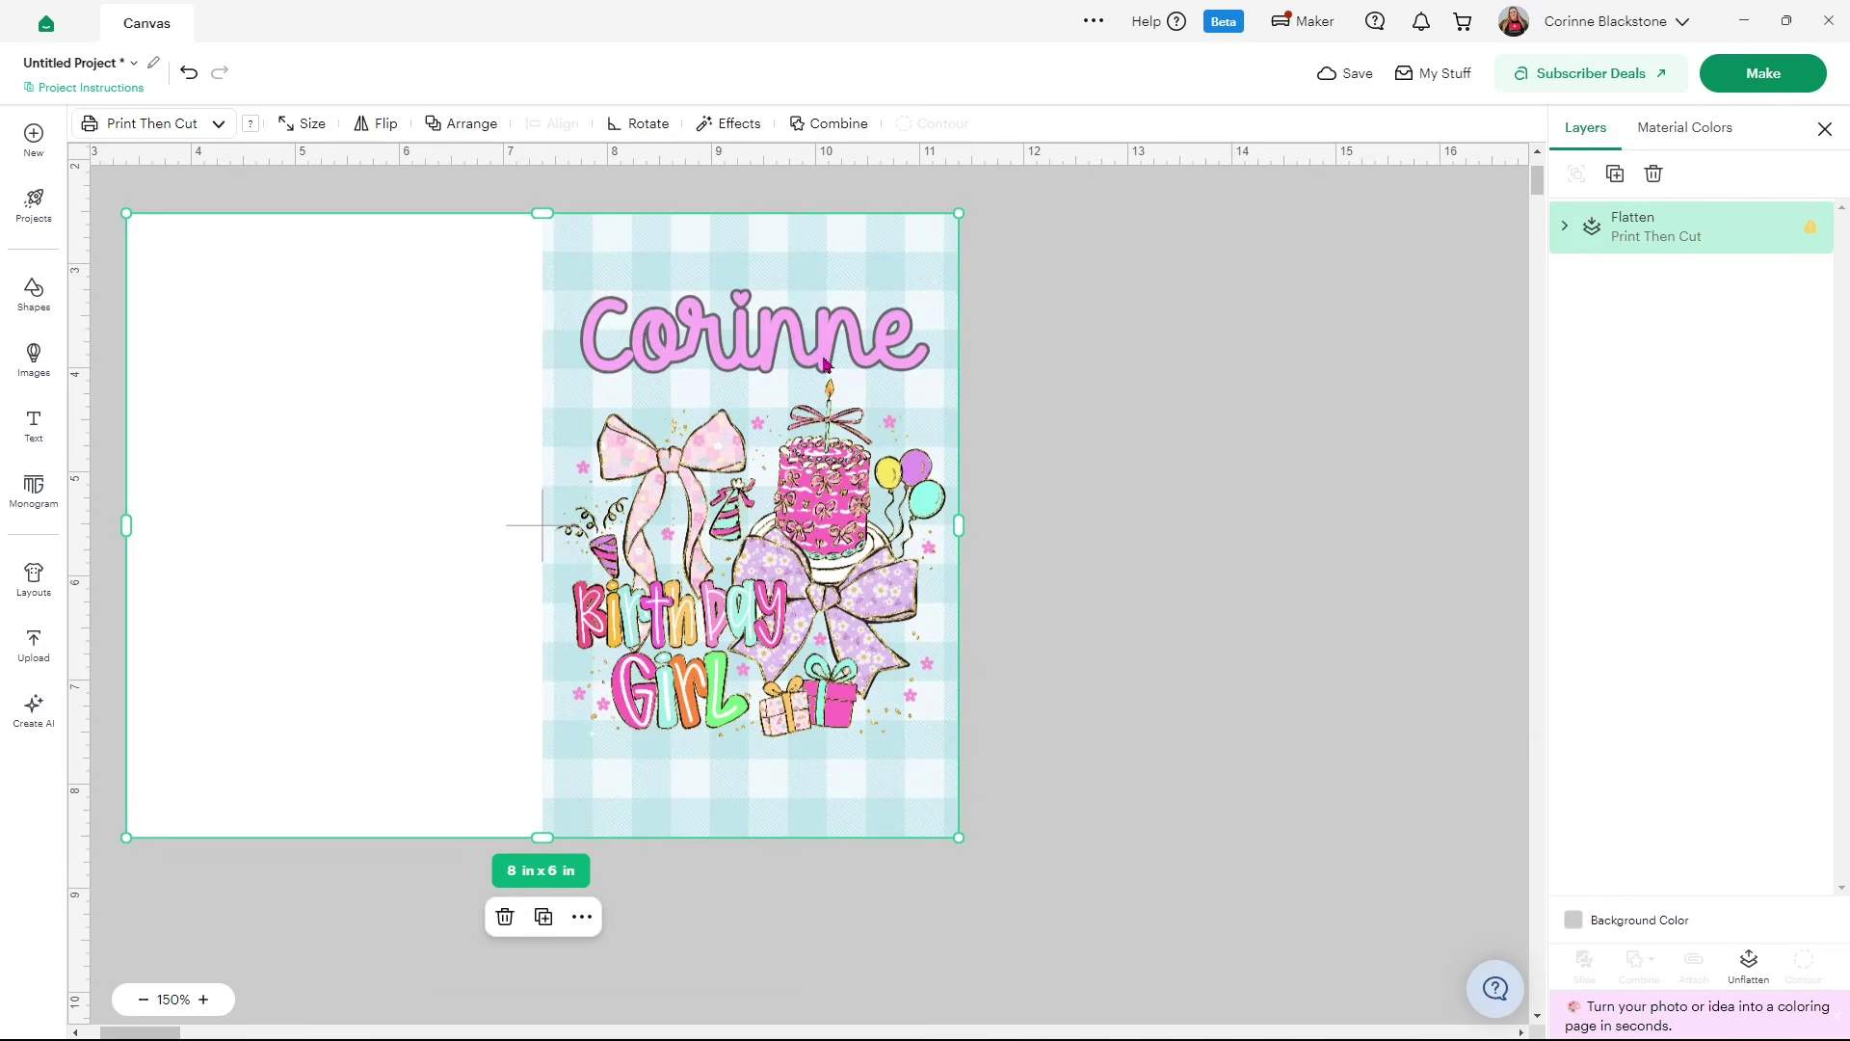
pyautogui.moveTo(450, 597); pyautogui.dragTo(599, 591)
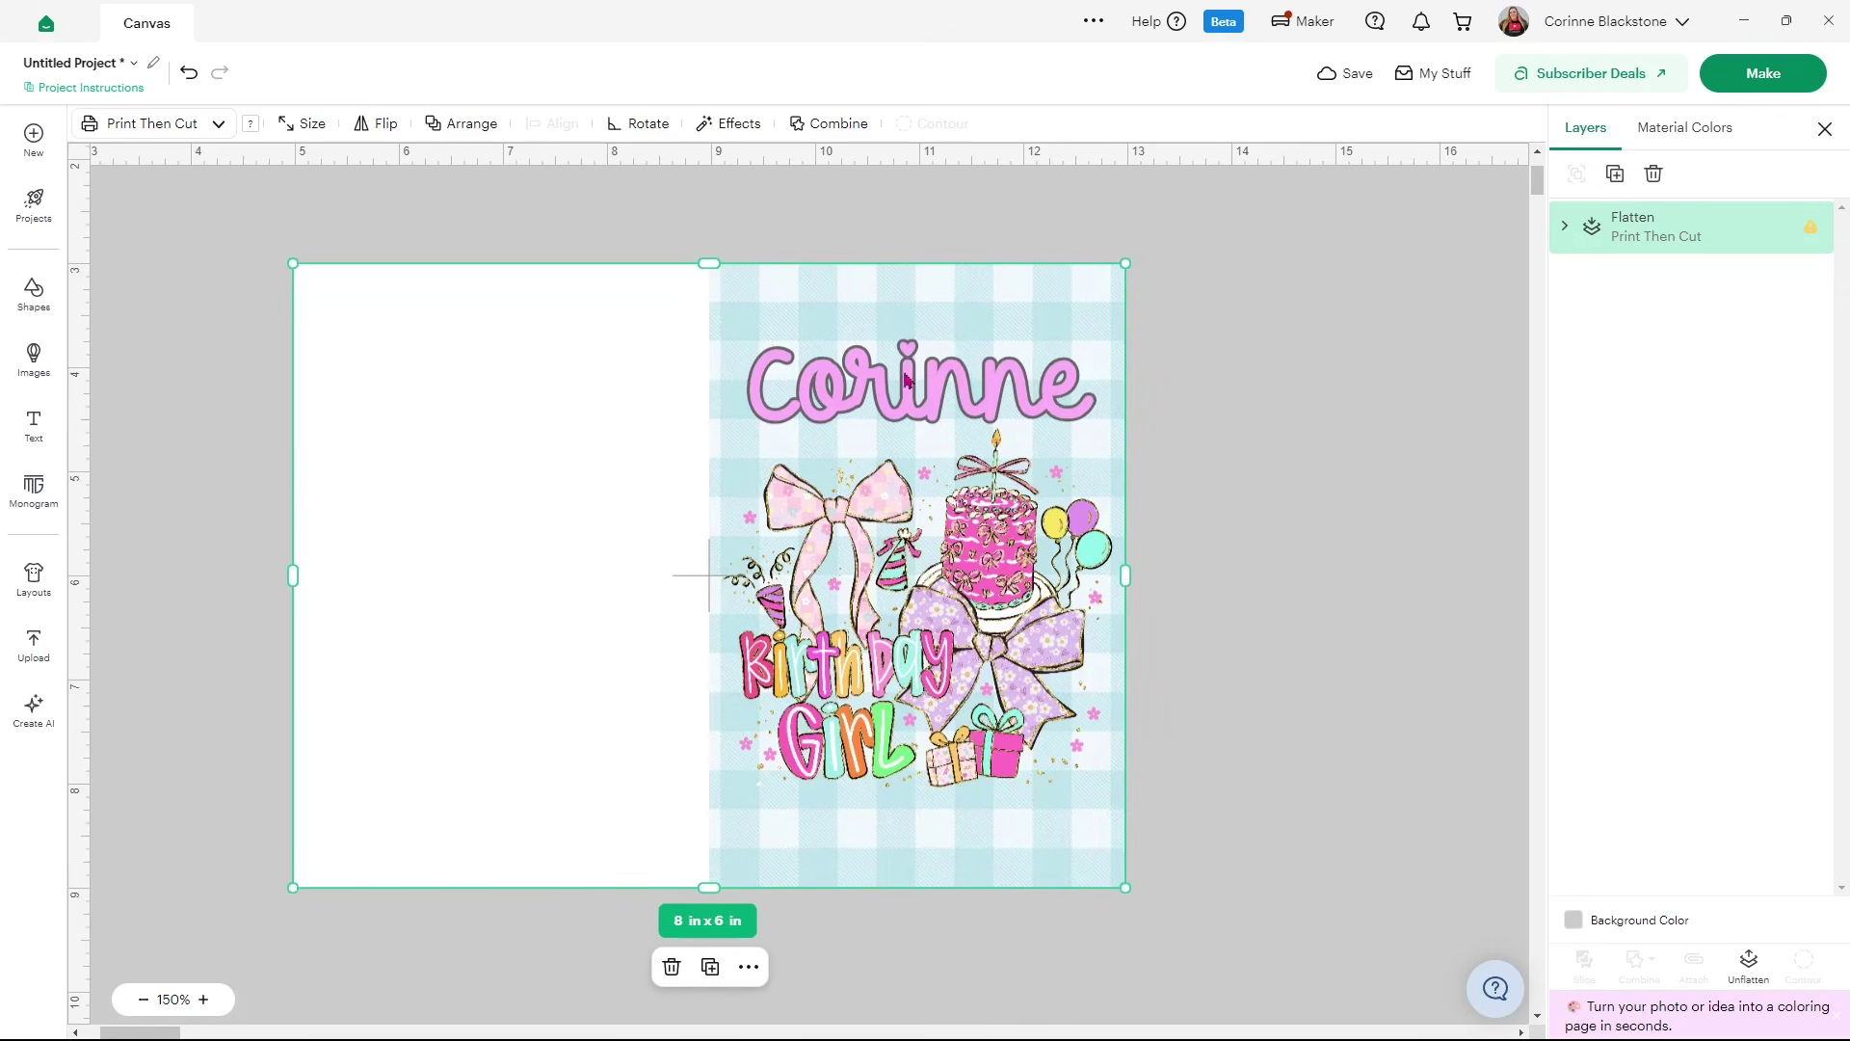
pyautogui.click(1311, 445)
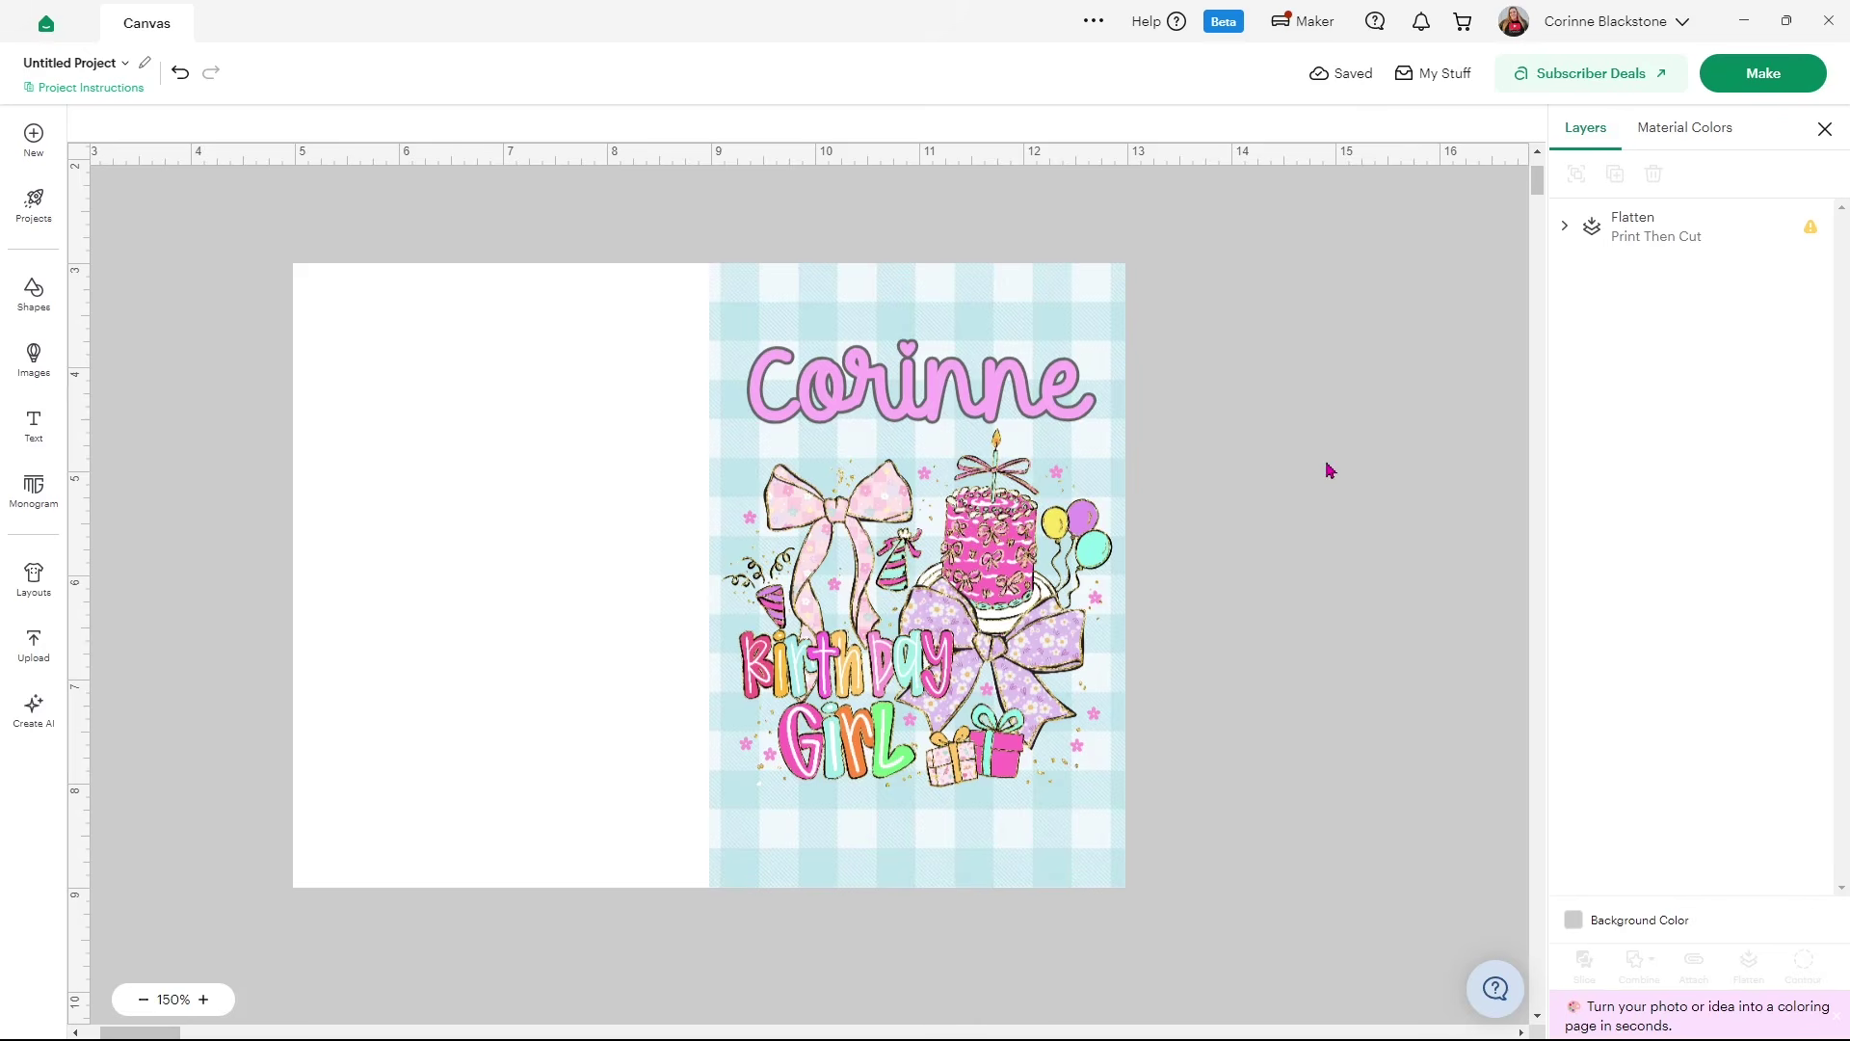
# Add a score line 6.01 in high and place it on the seam between the white and gingham panels
pyautogui.click(36, 306)
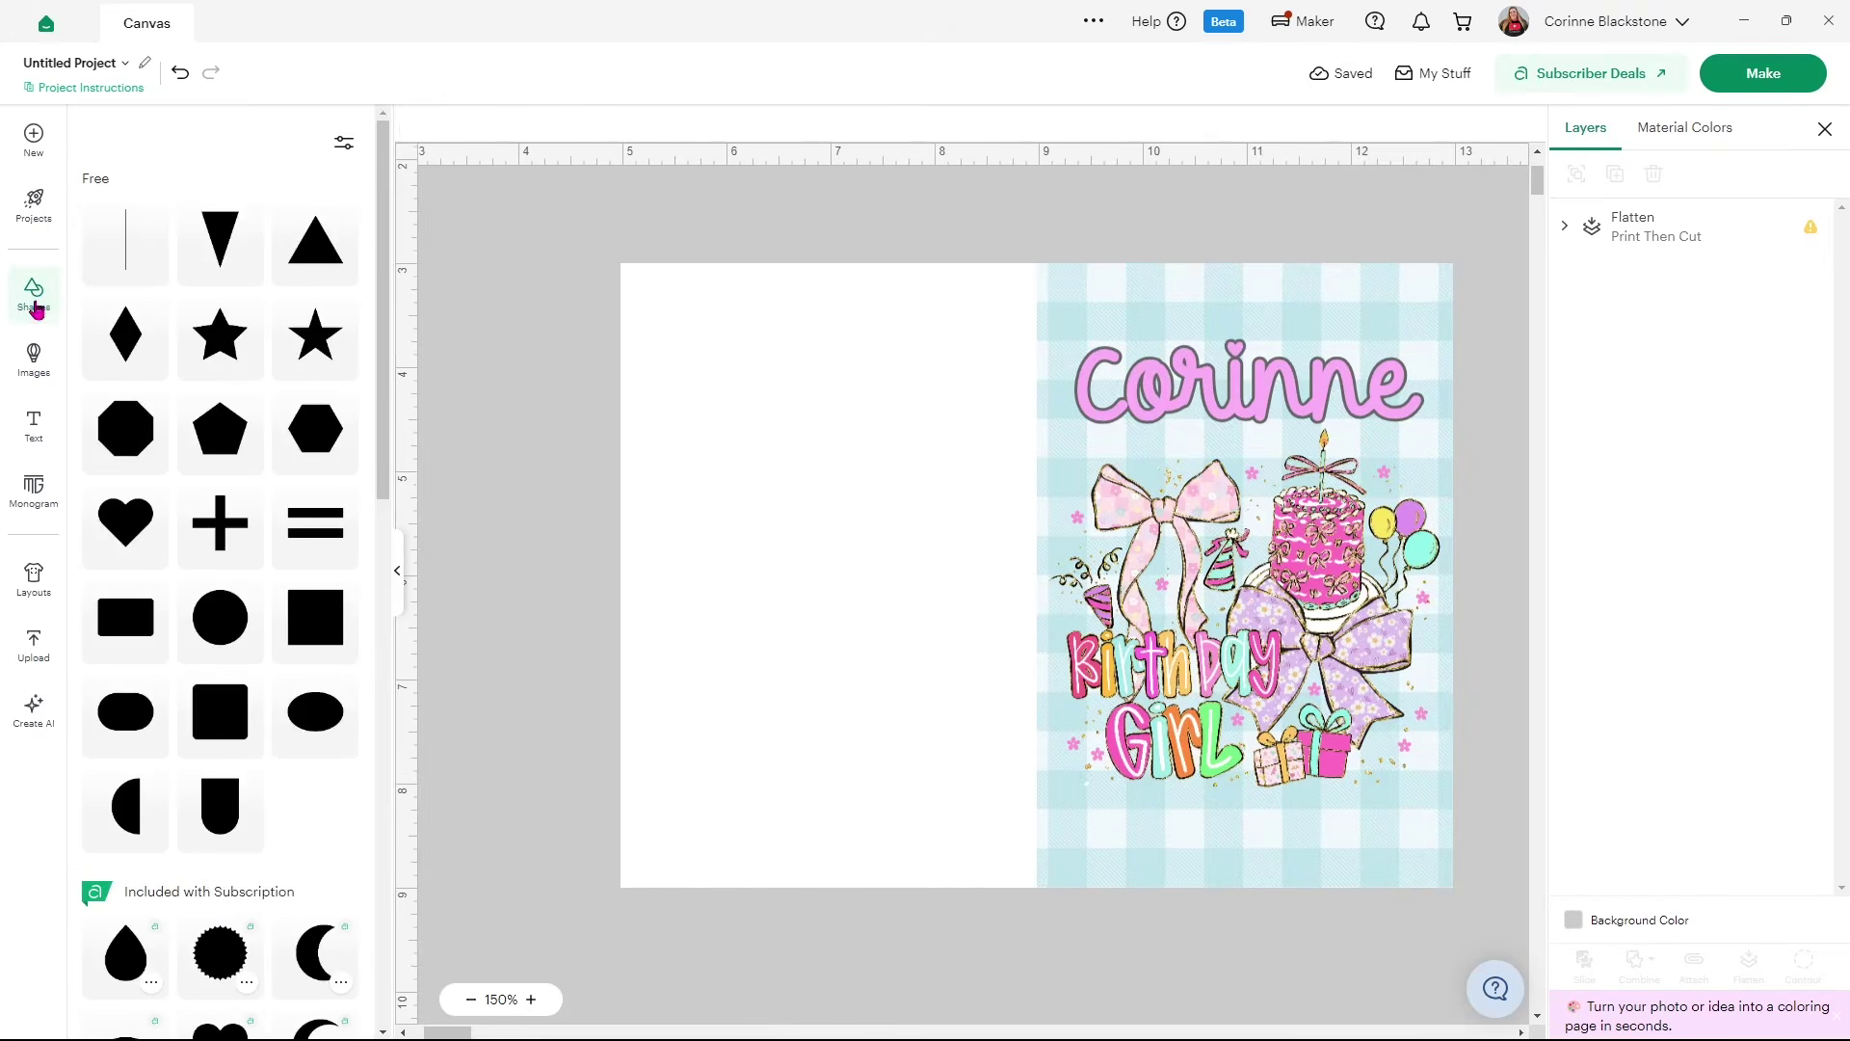
pyautogui.click(108, 251)
pyautogui.click(392, 572)
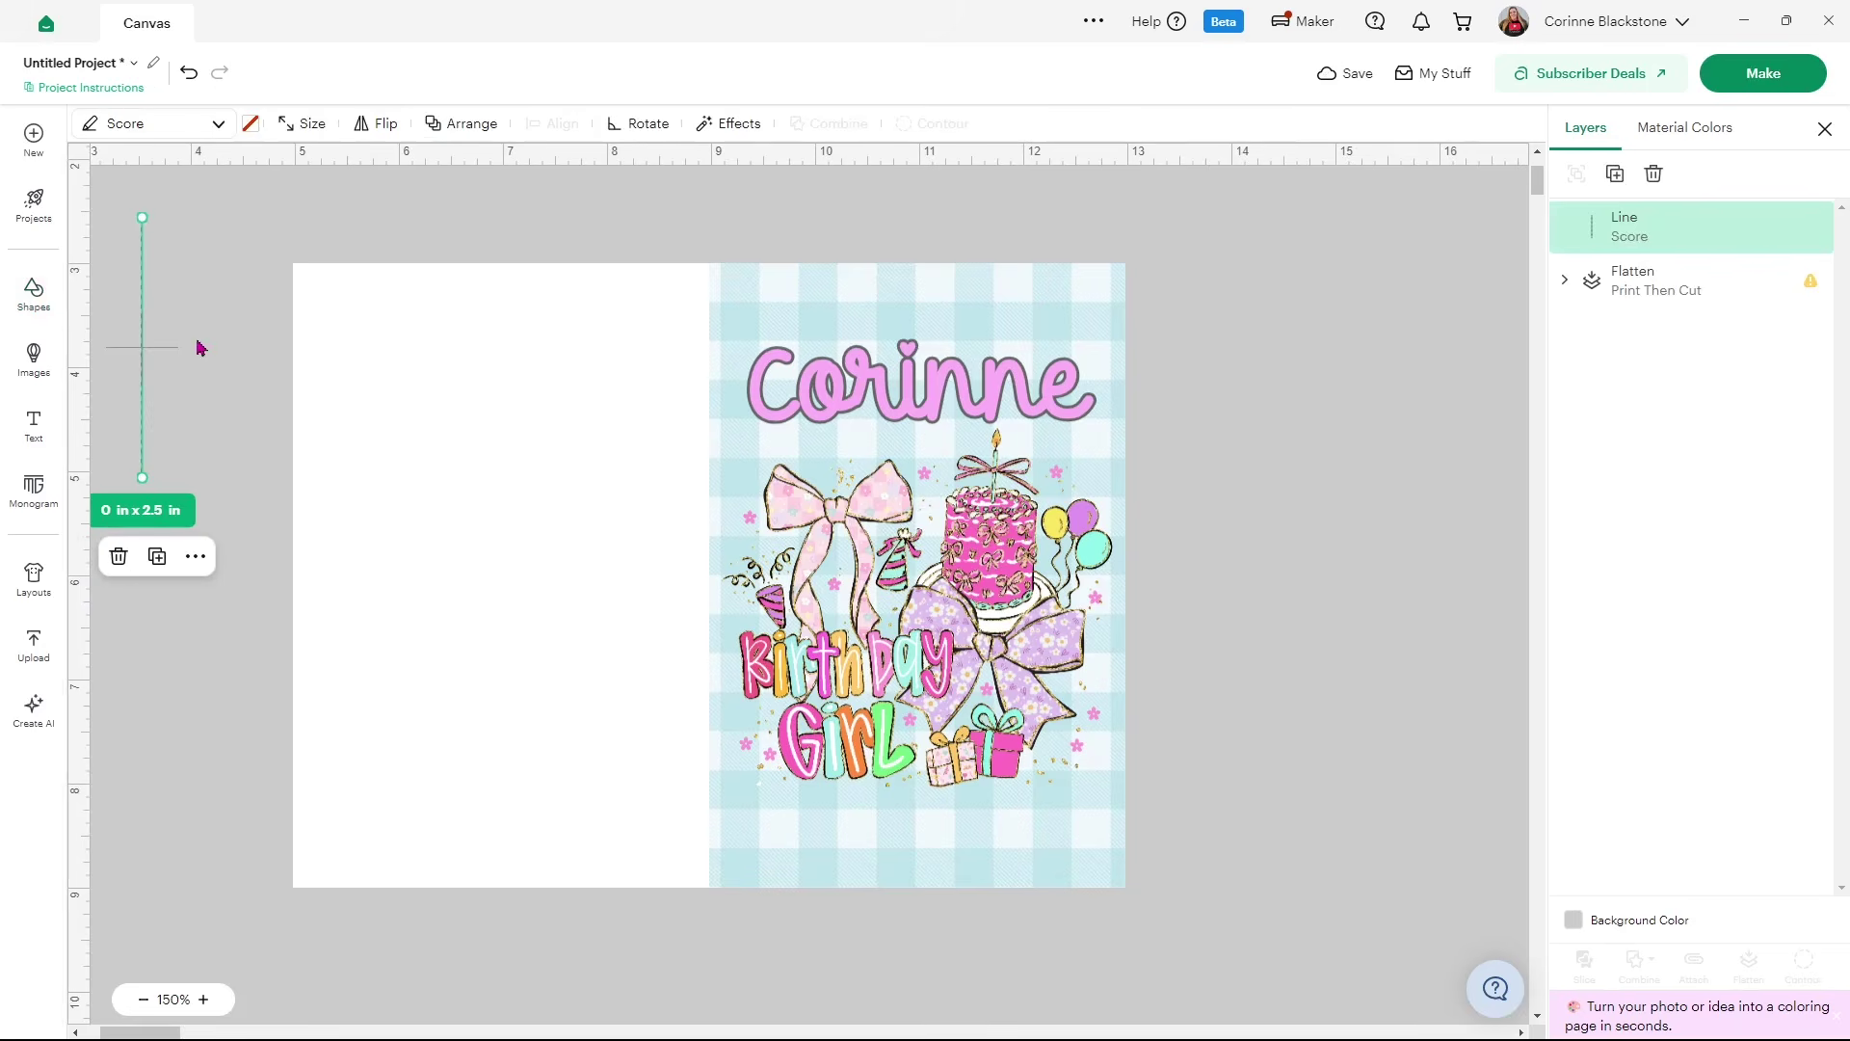
pyautogui.click(302, 123)
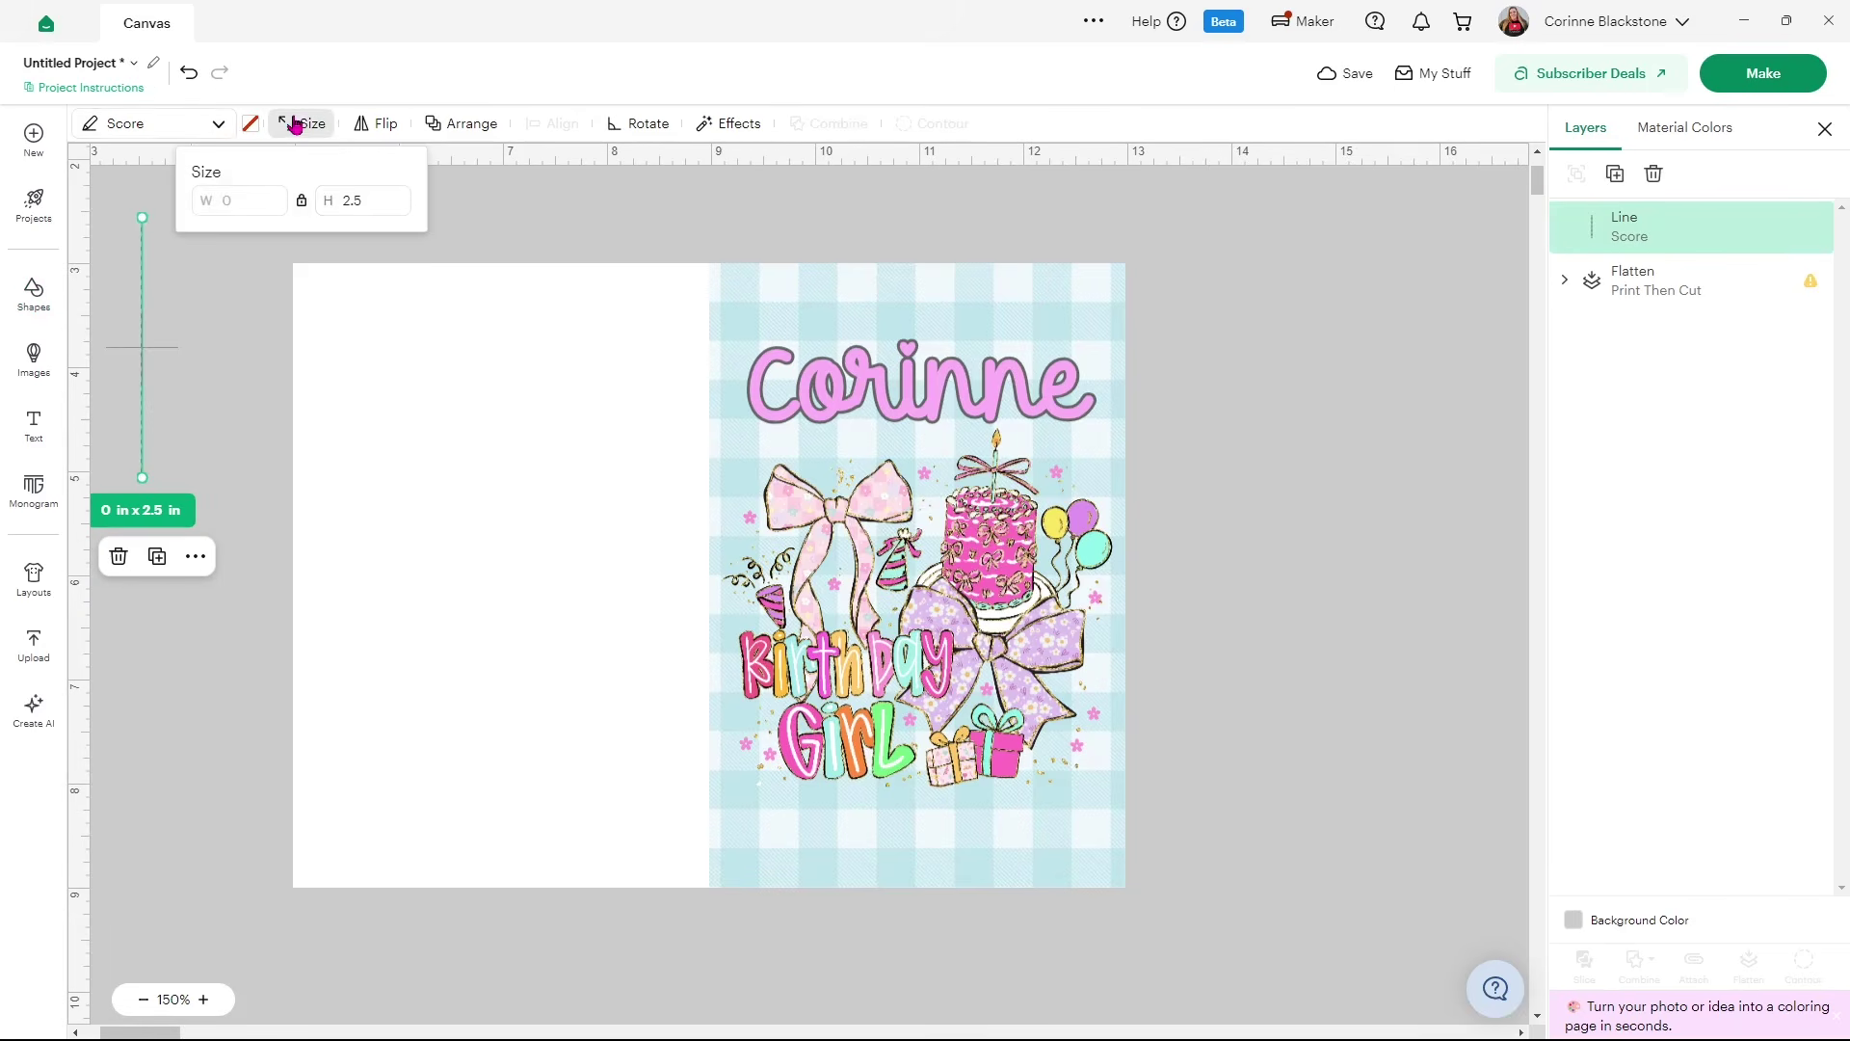
pyautogui.click(376, 201)
pyautogui.write('6.01')
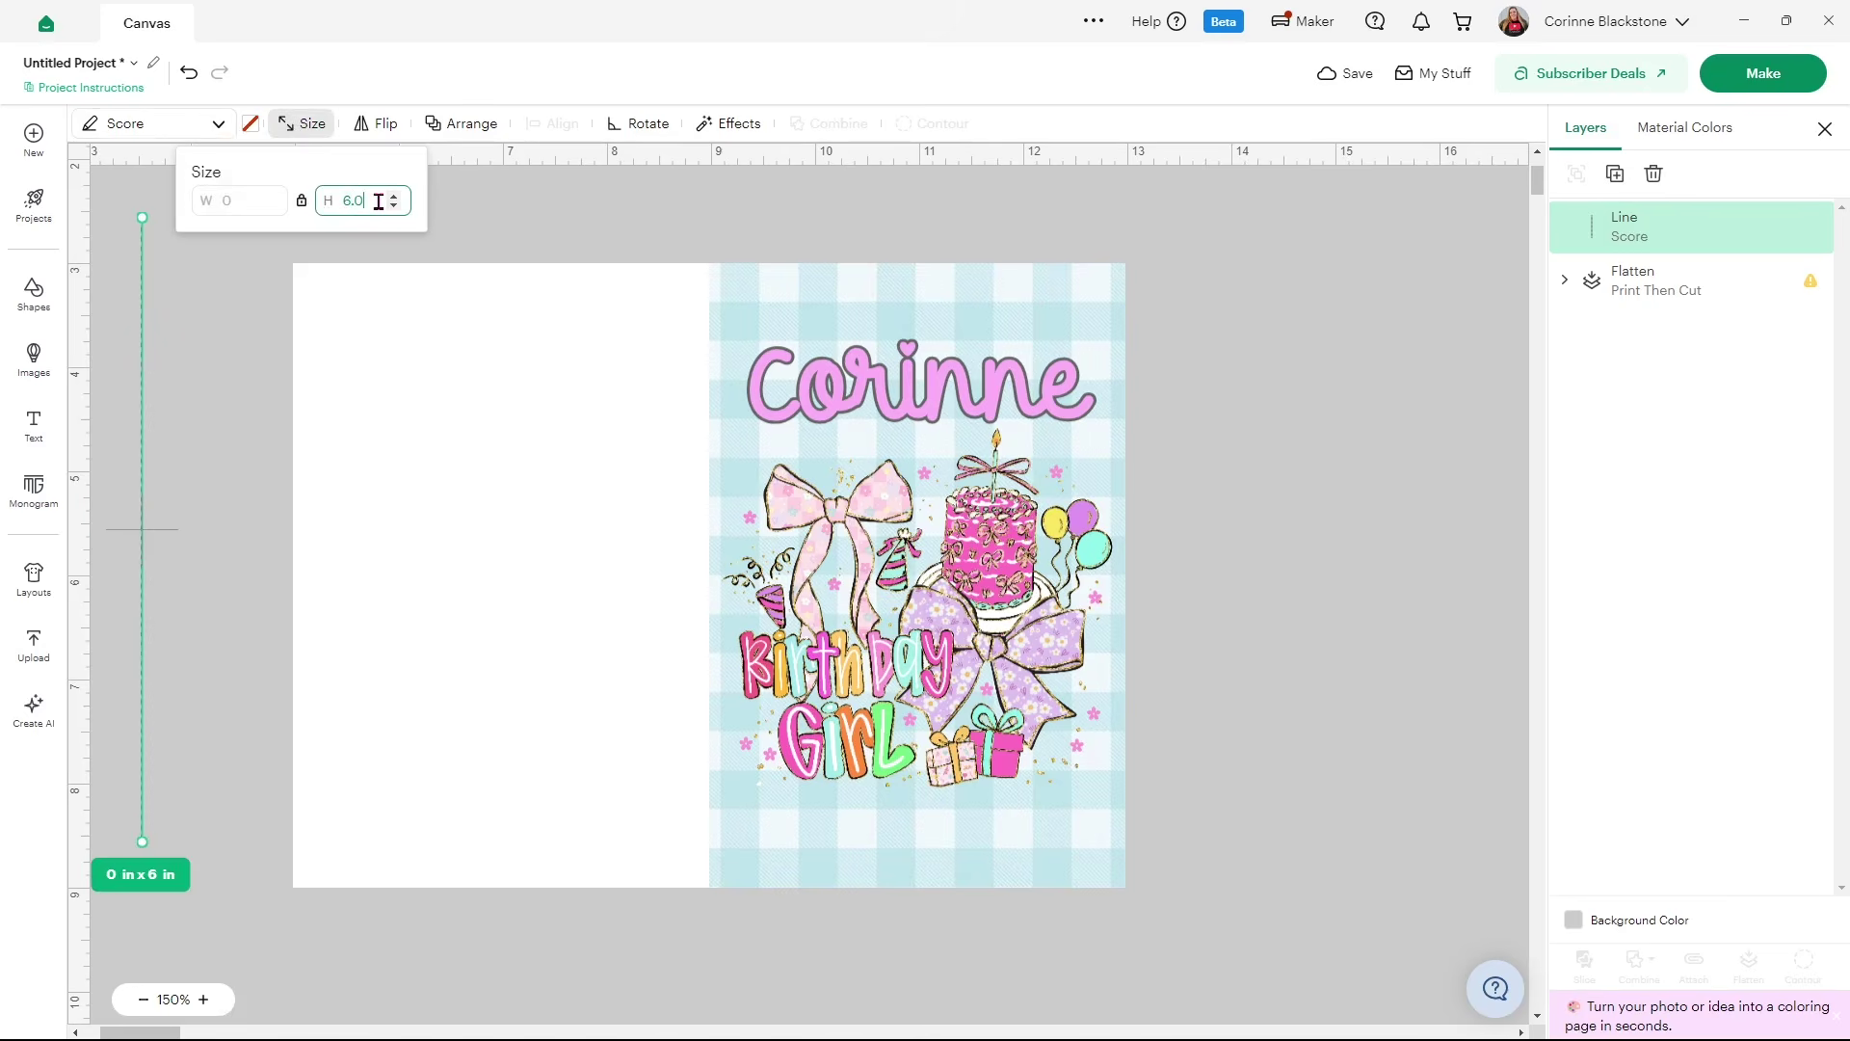
pyautogui.click(241, 409)
pyautogui.moveTo(144, 453); pyautogui.dragTo(710, 482)
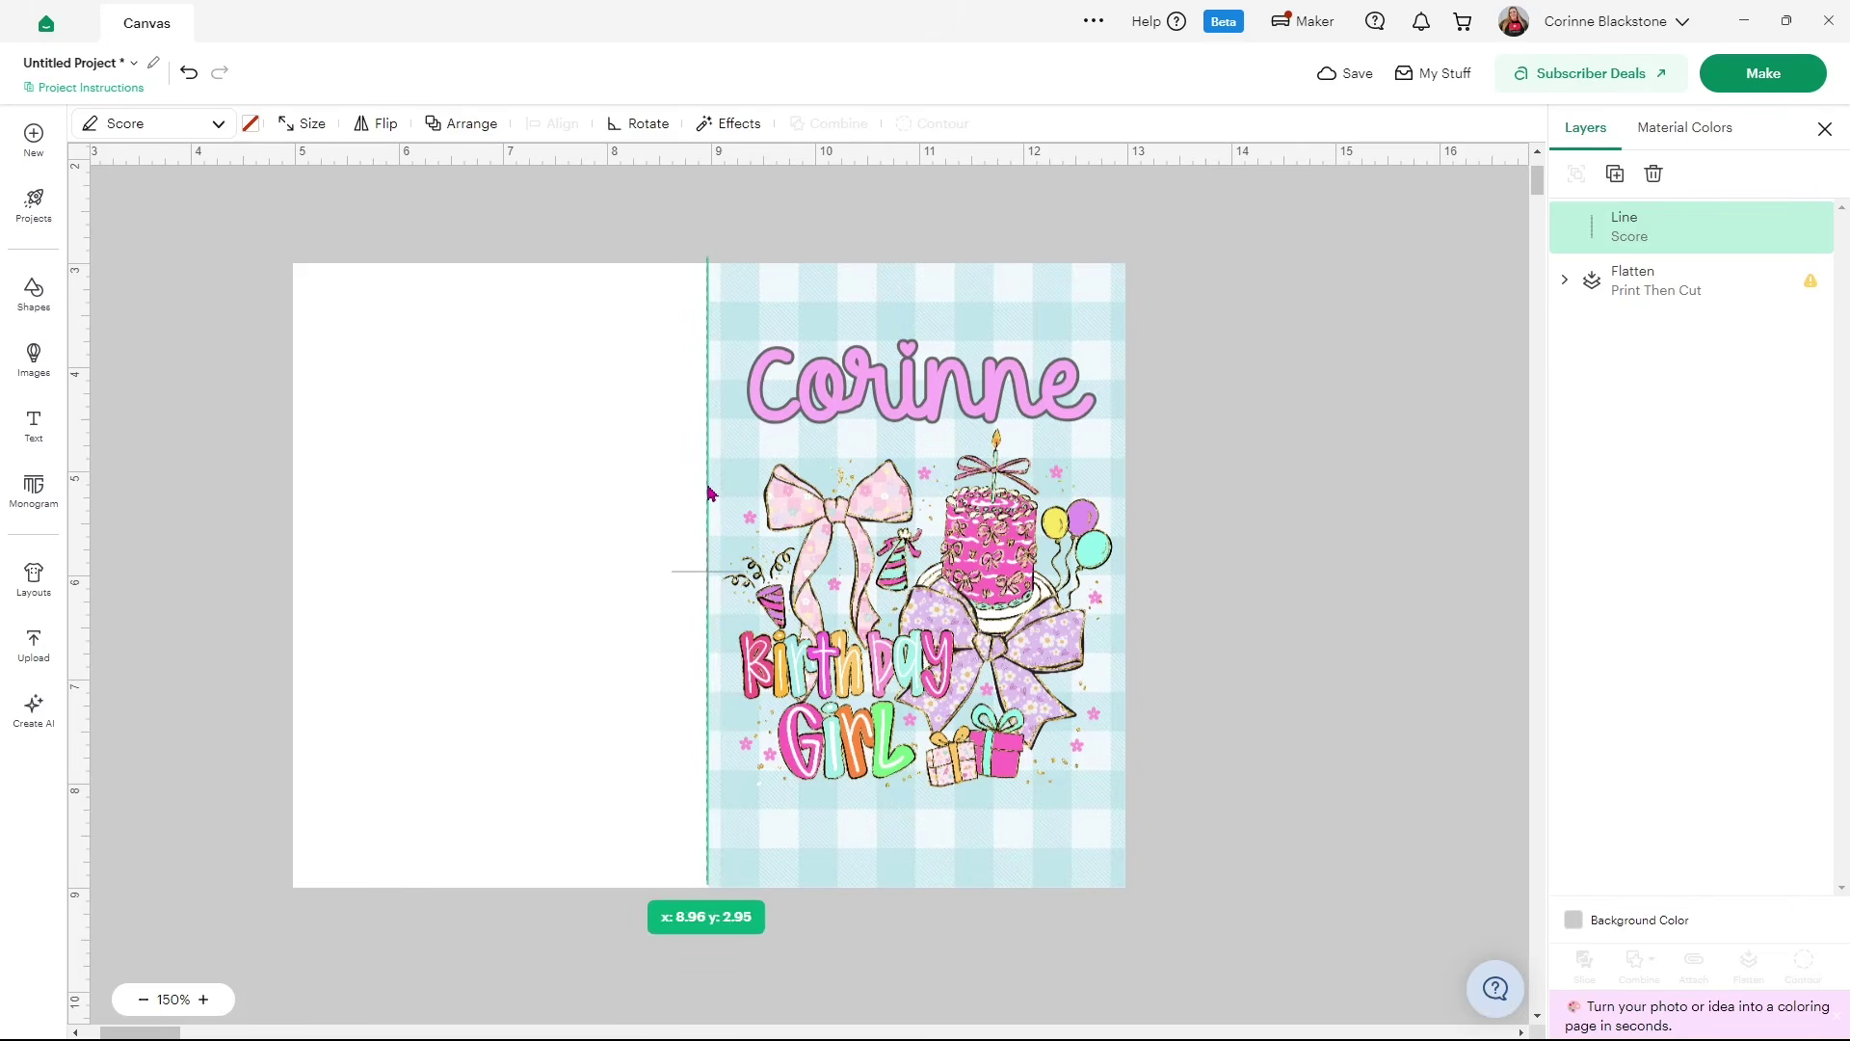
# Align the score line and the flattened card with the Center option and attach them to each other
pyautogui.moveTo(1280, 906); pyautogui.dragTo(152, 243)
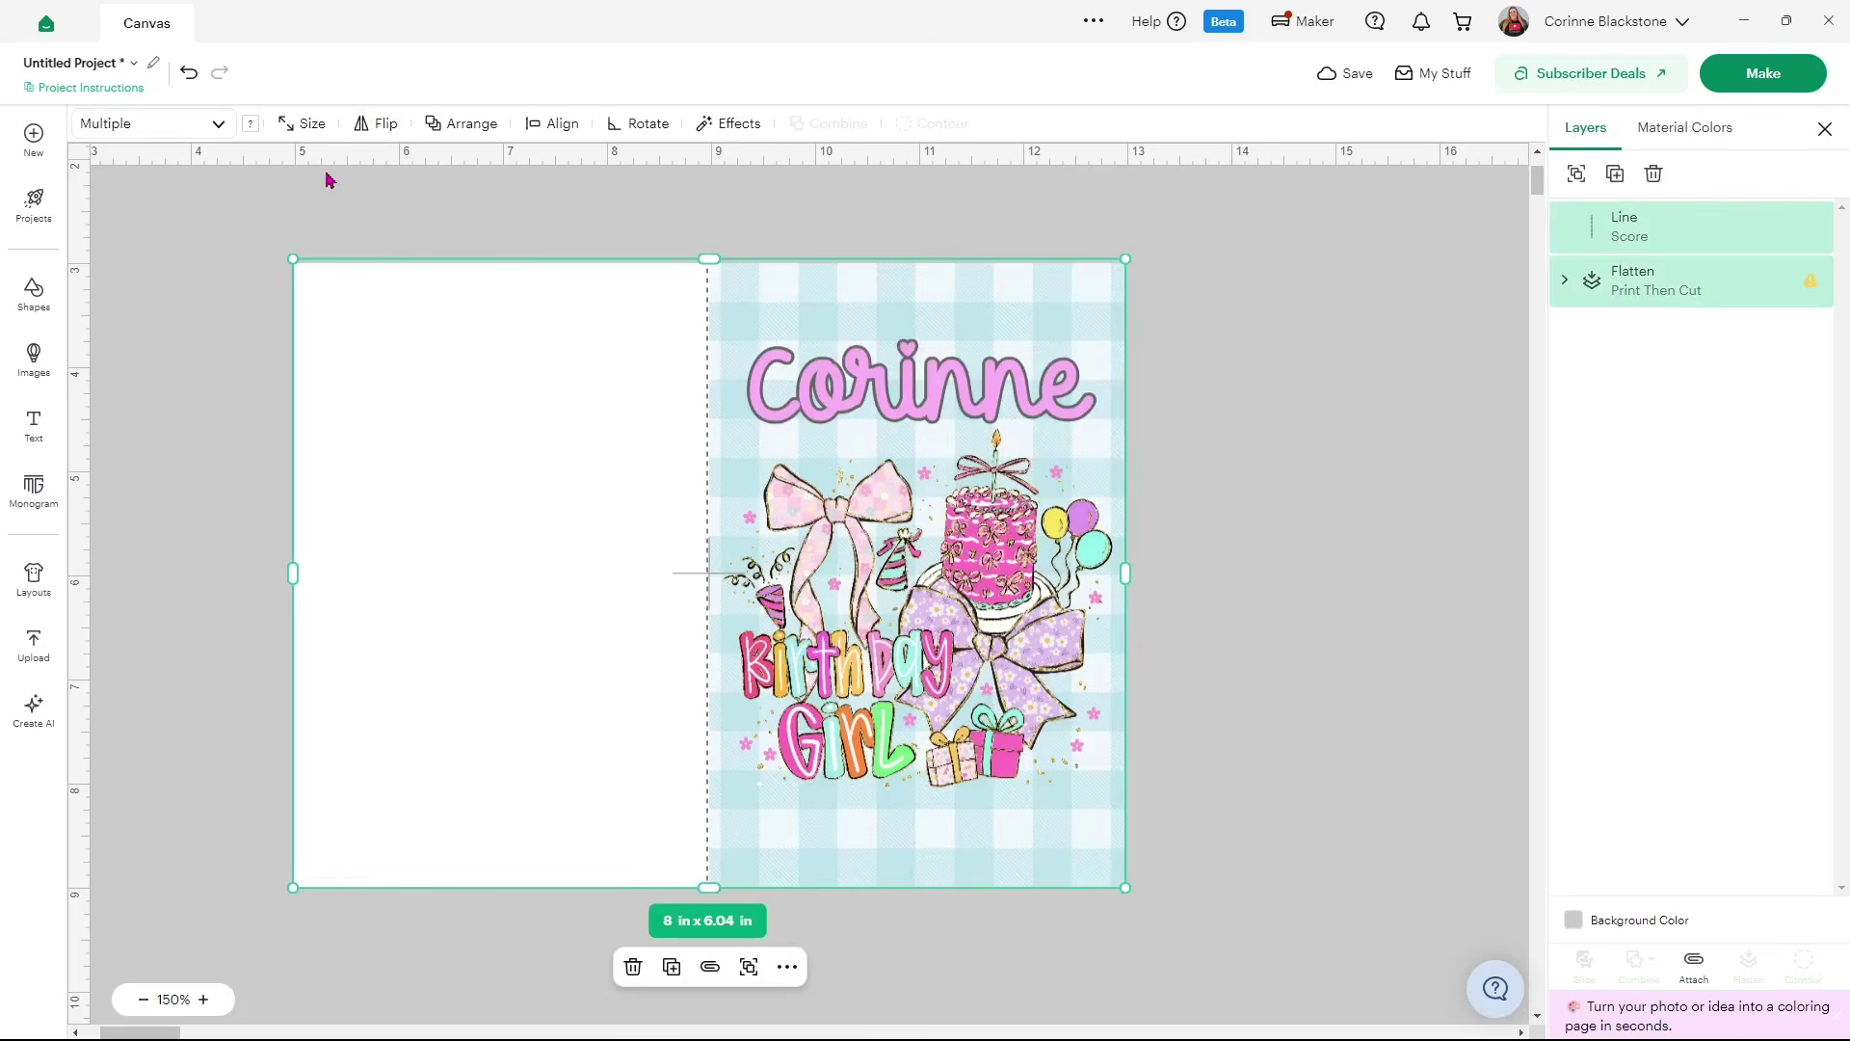
pyautogui.click(556, 127)
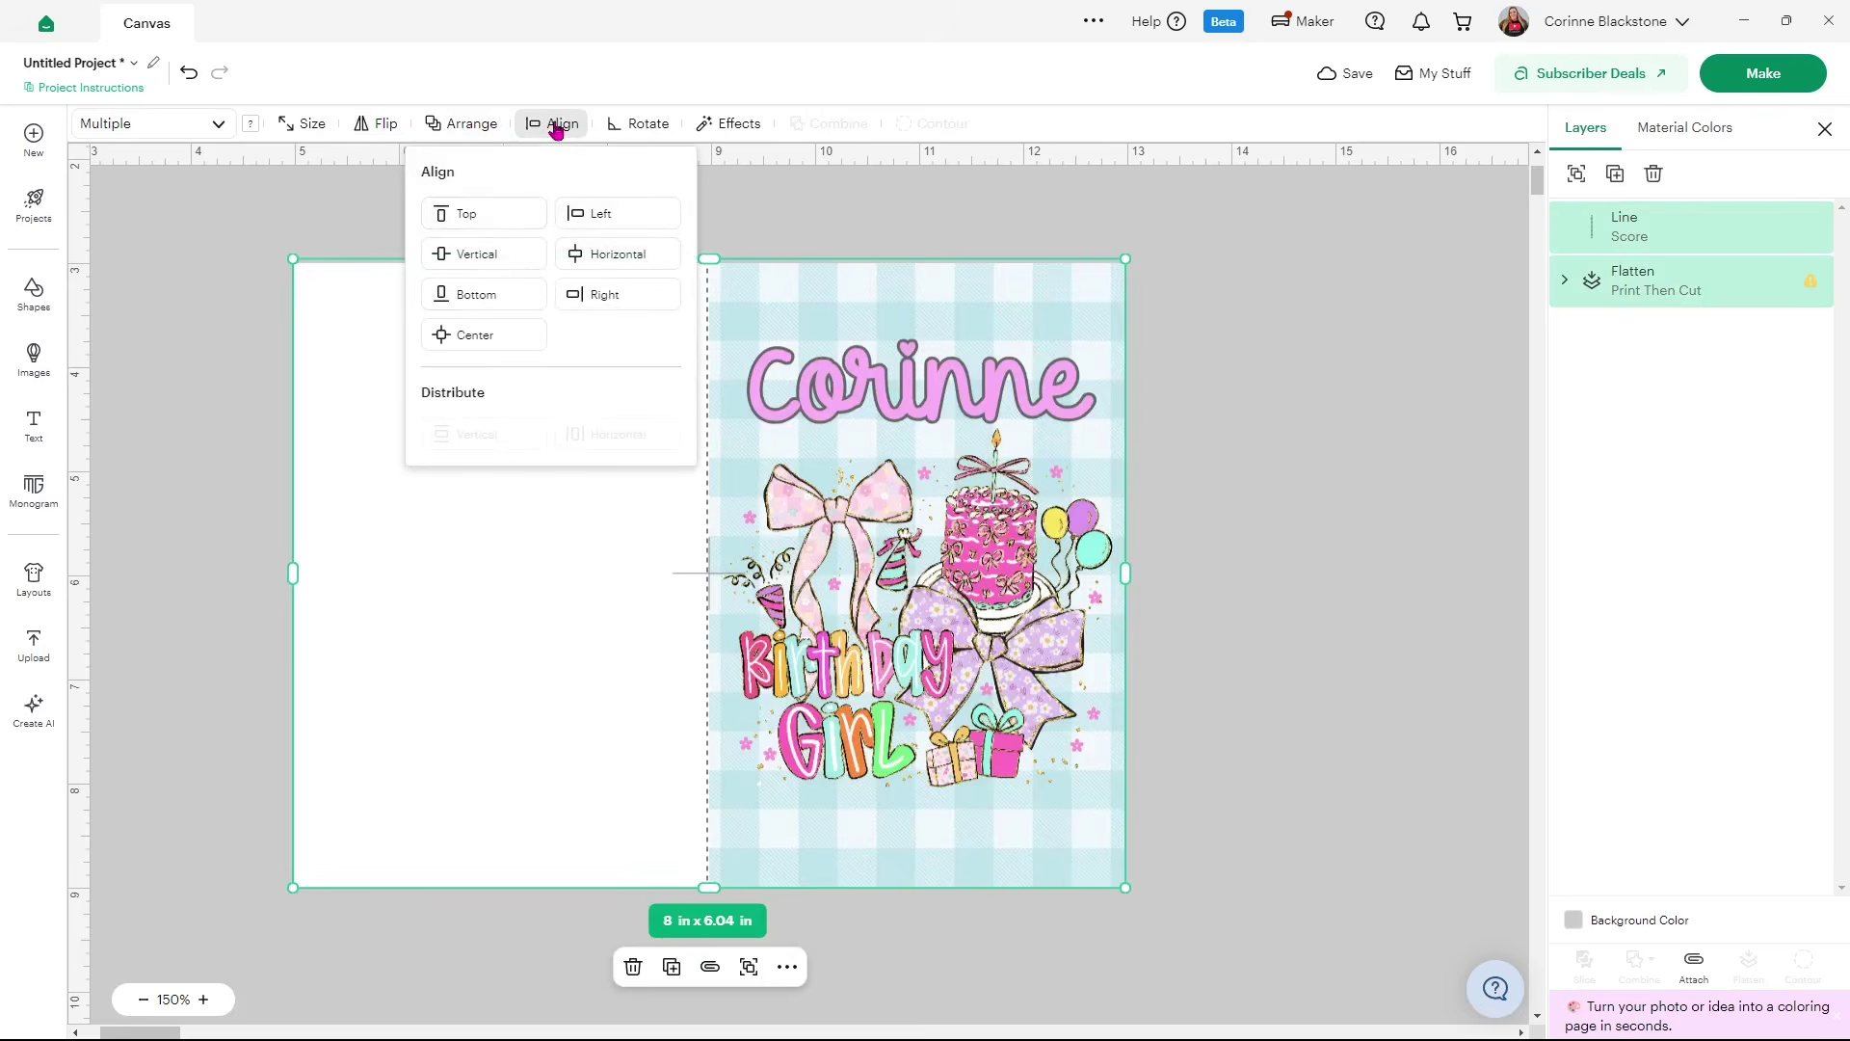
pyautogui.click(463, 341)
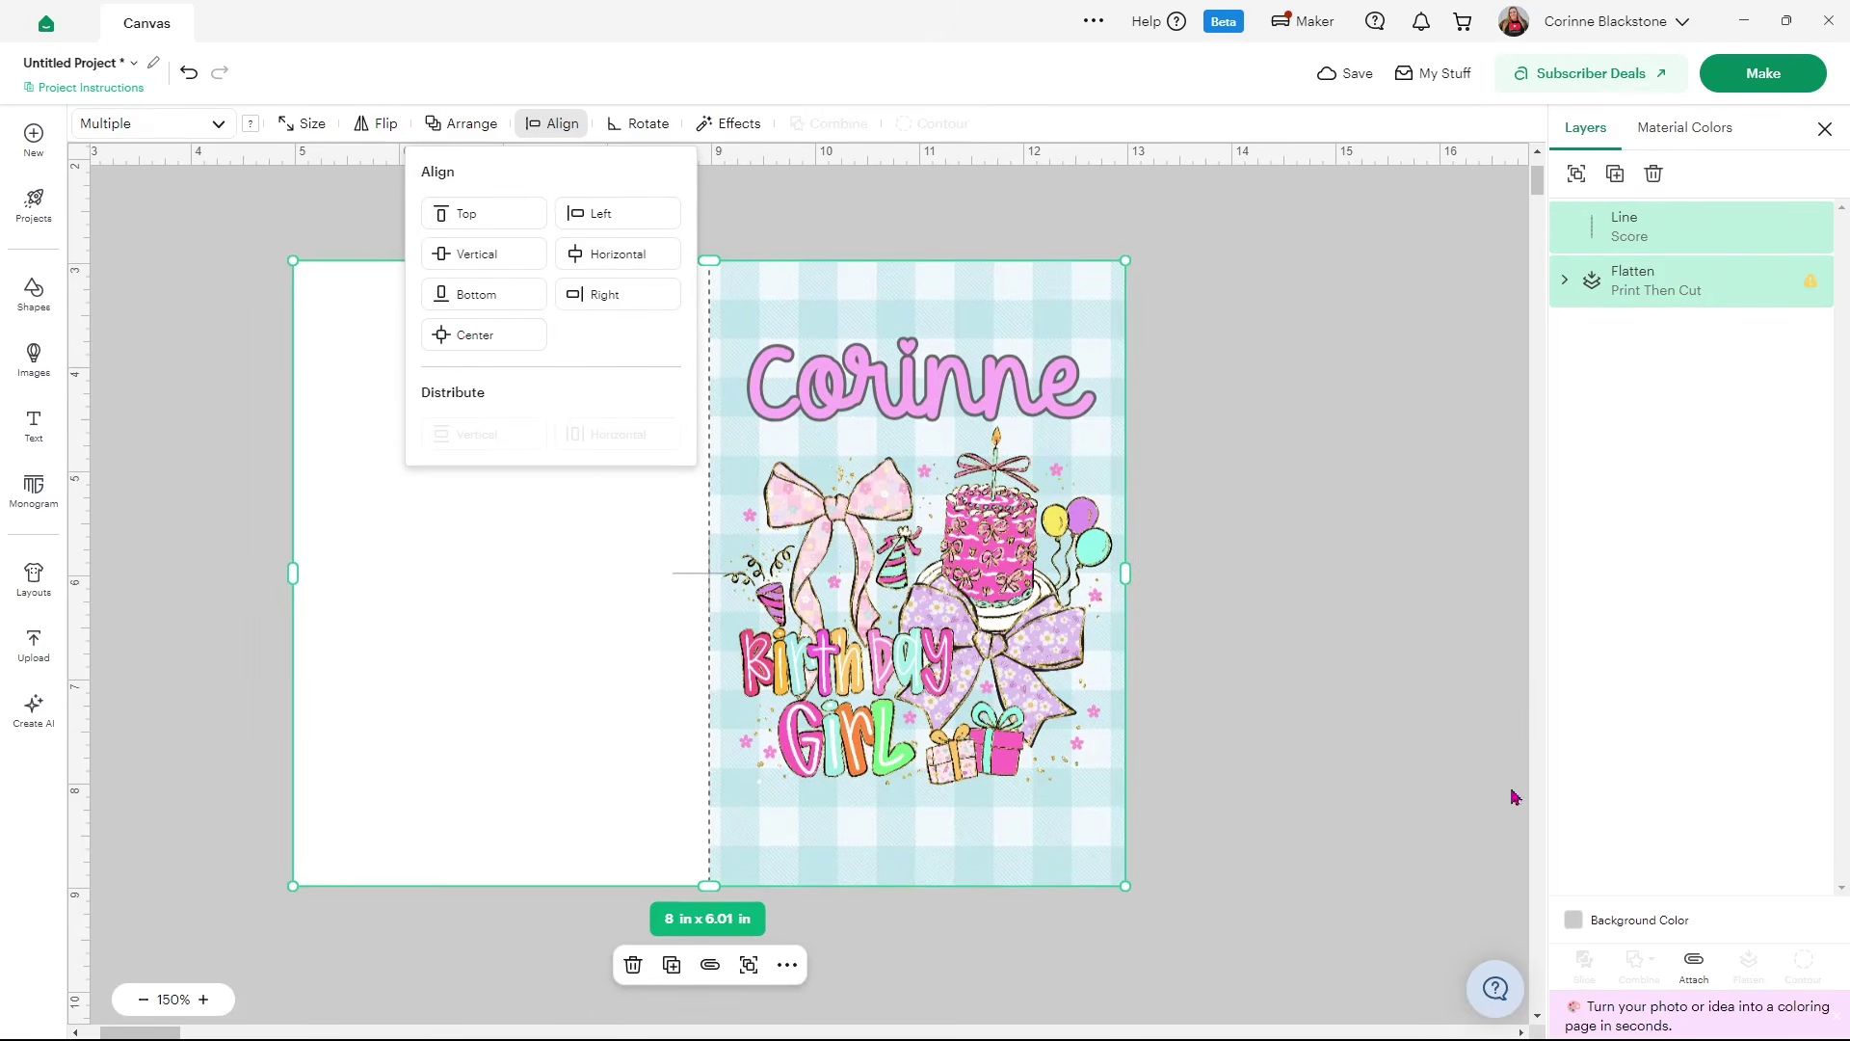
pyautogui.click(1433, 780)
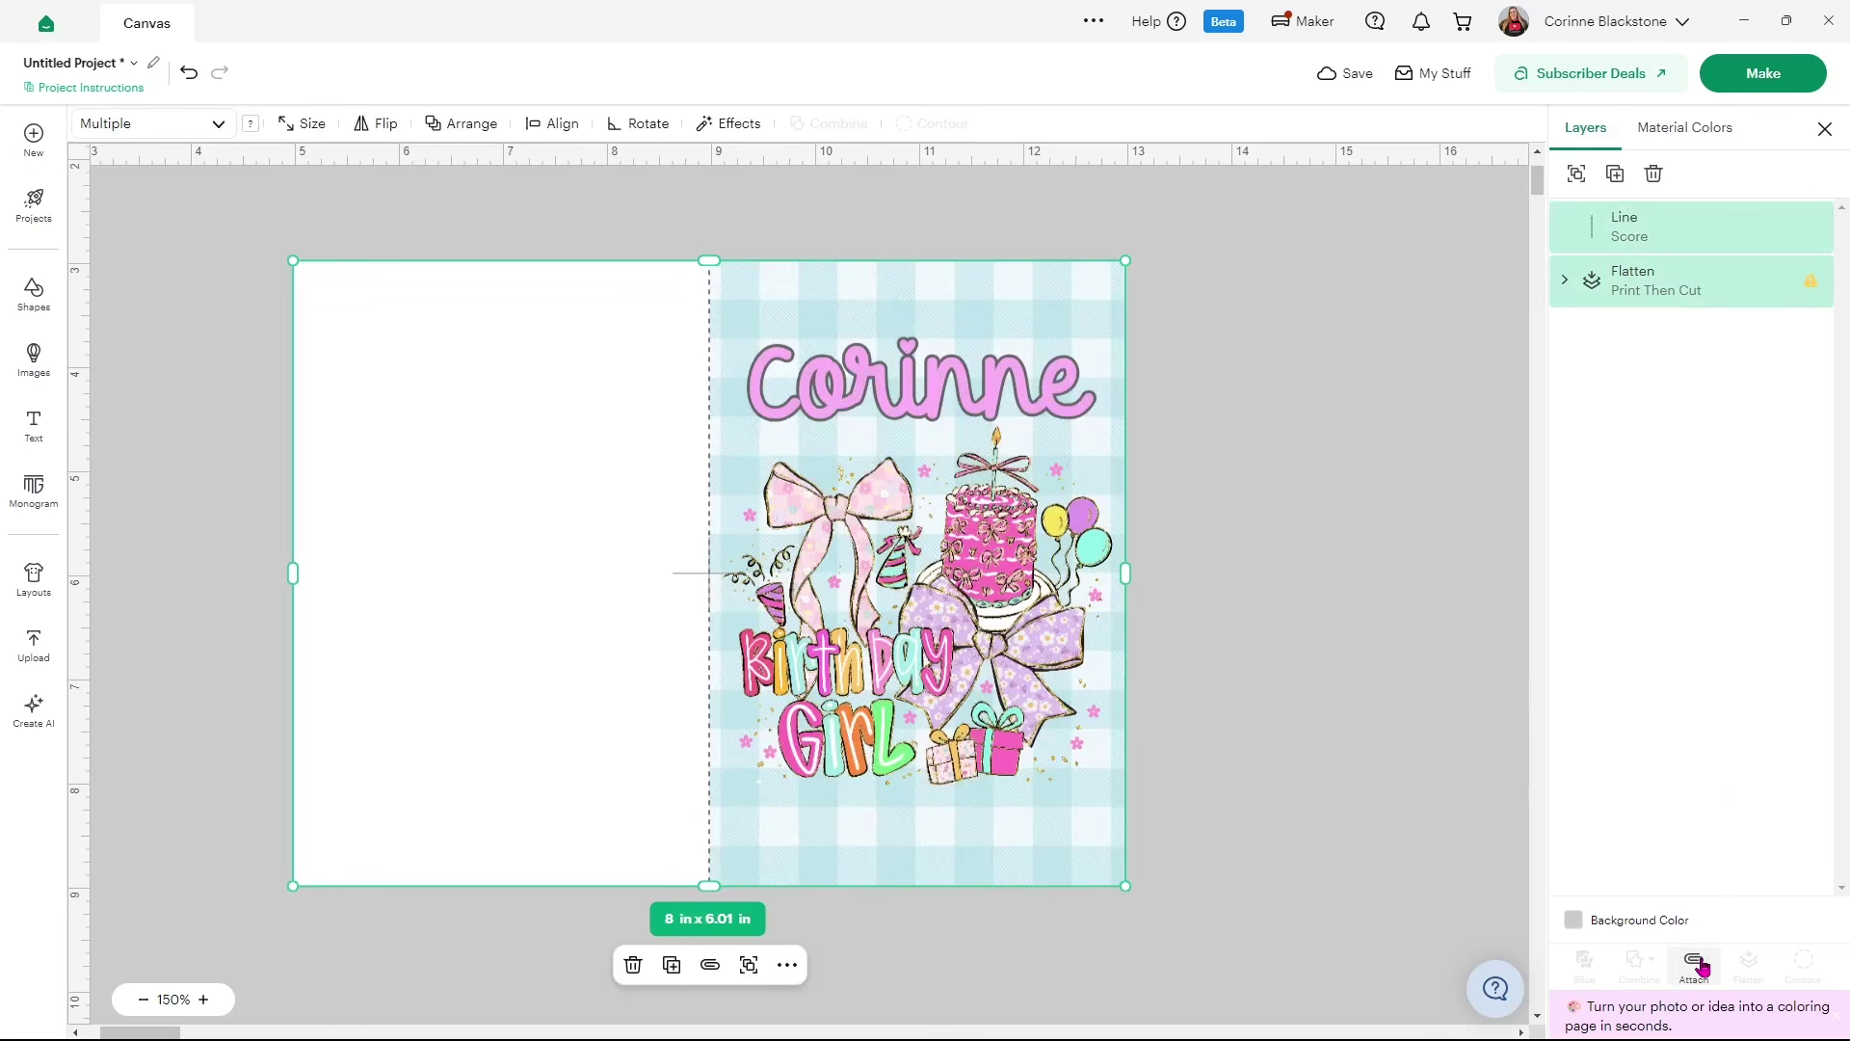
pyautogui.click(1694, 963)
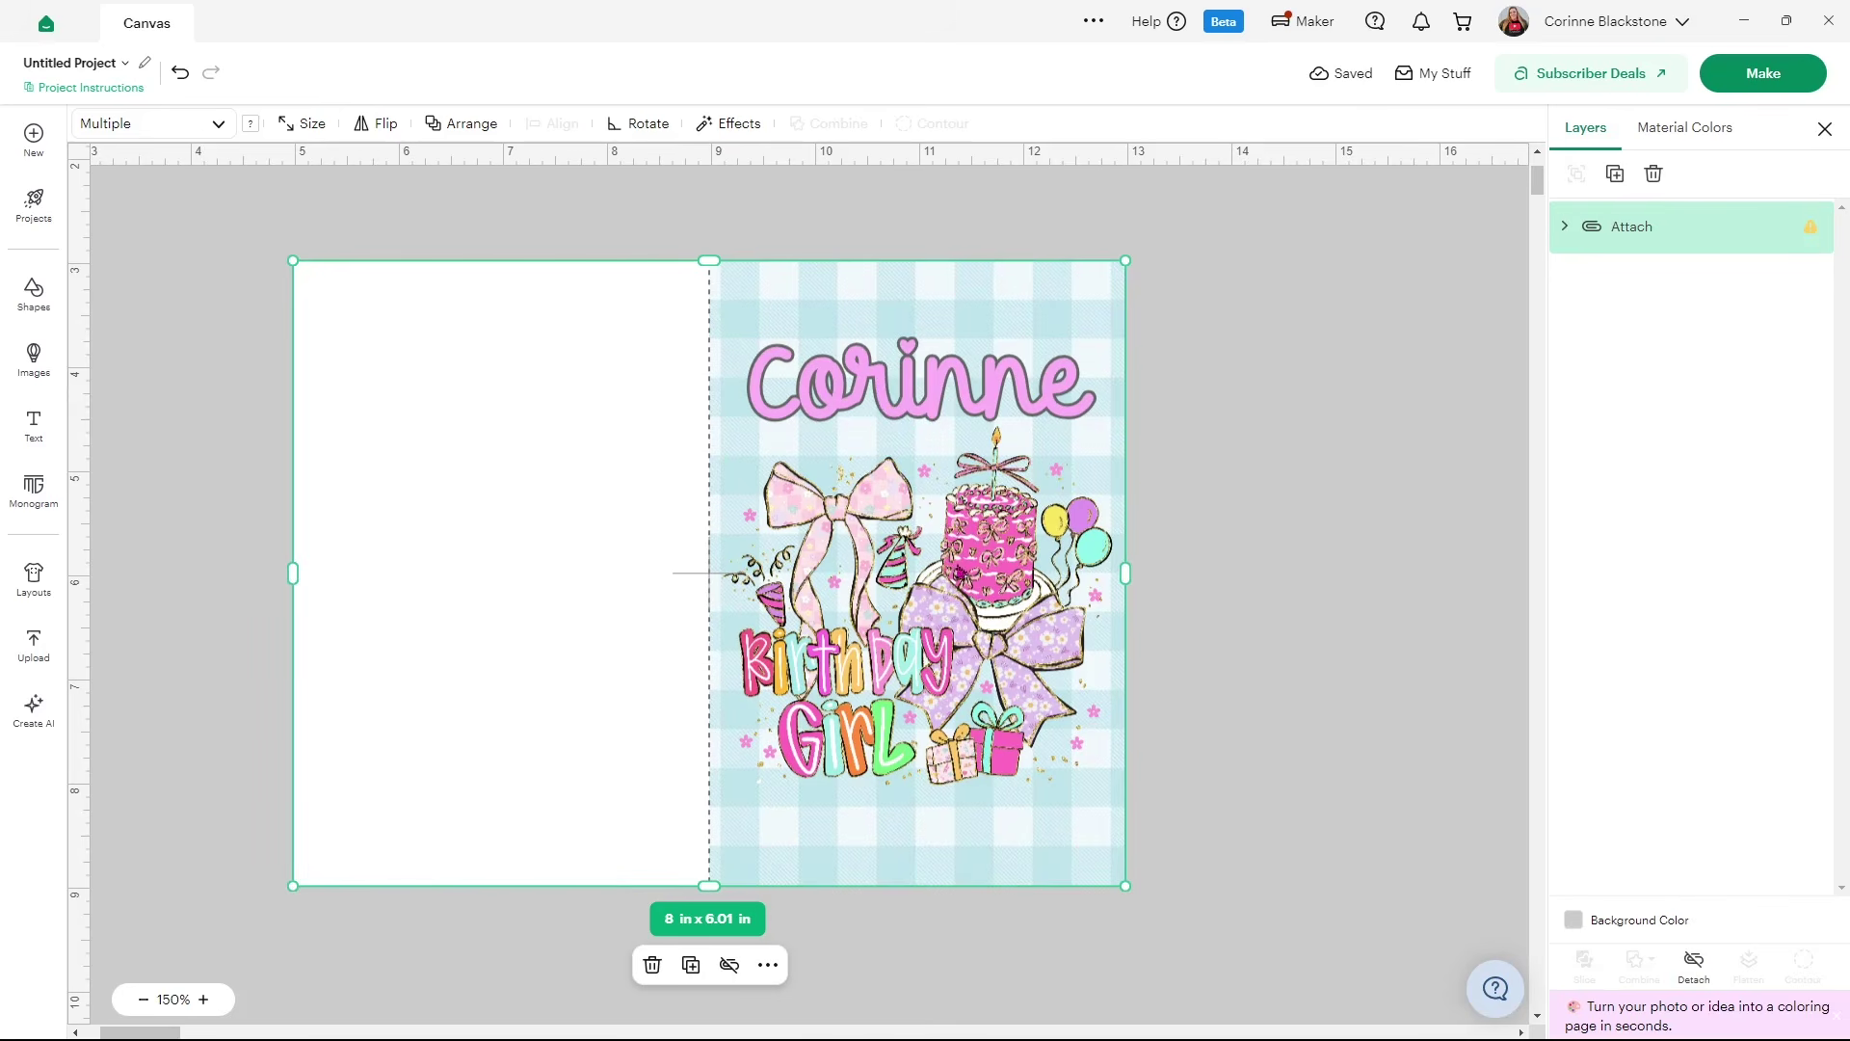
pyautogui.click(1243, 431)
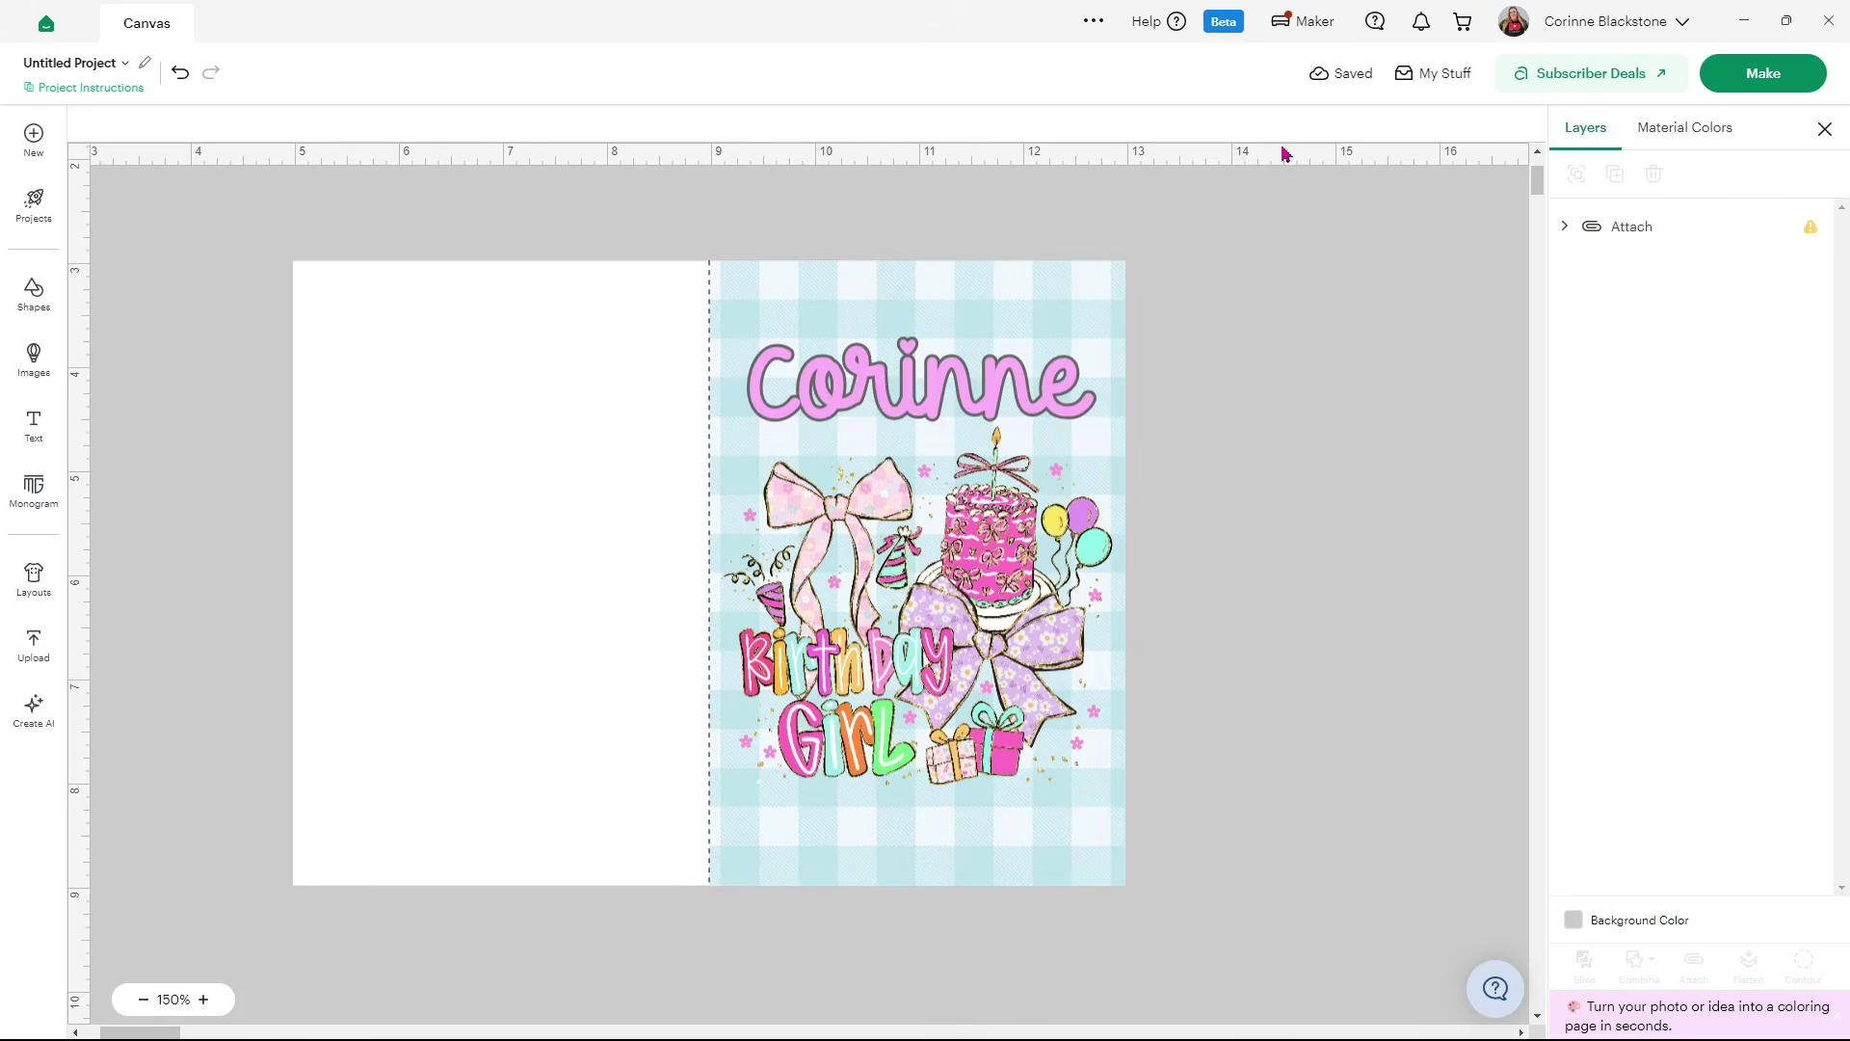
# Rename the project as "birthday card"
pyautogui.click(148, 65)
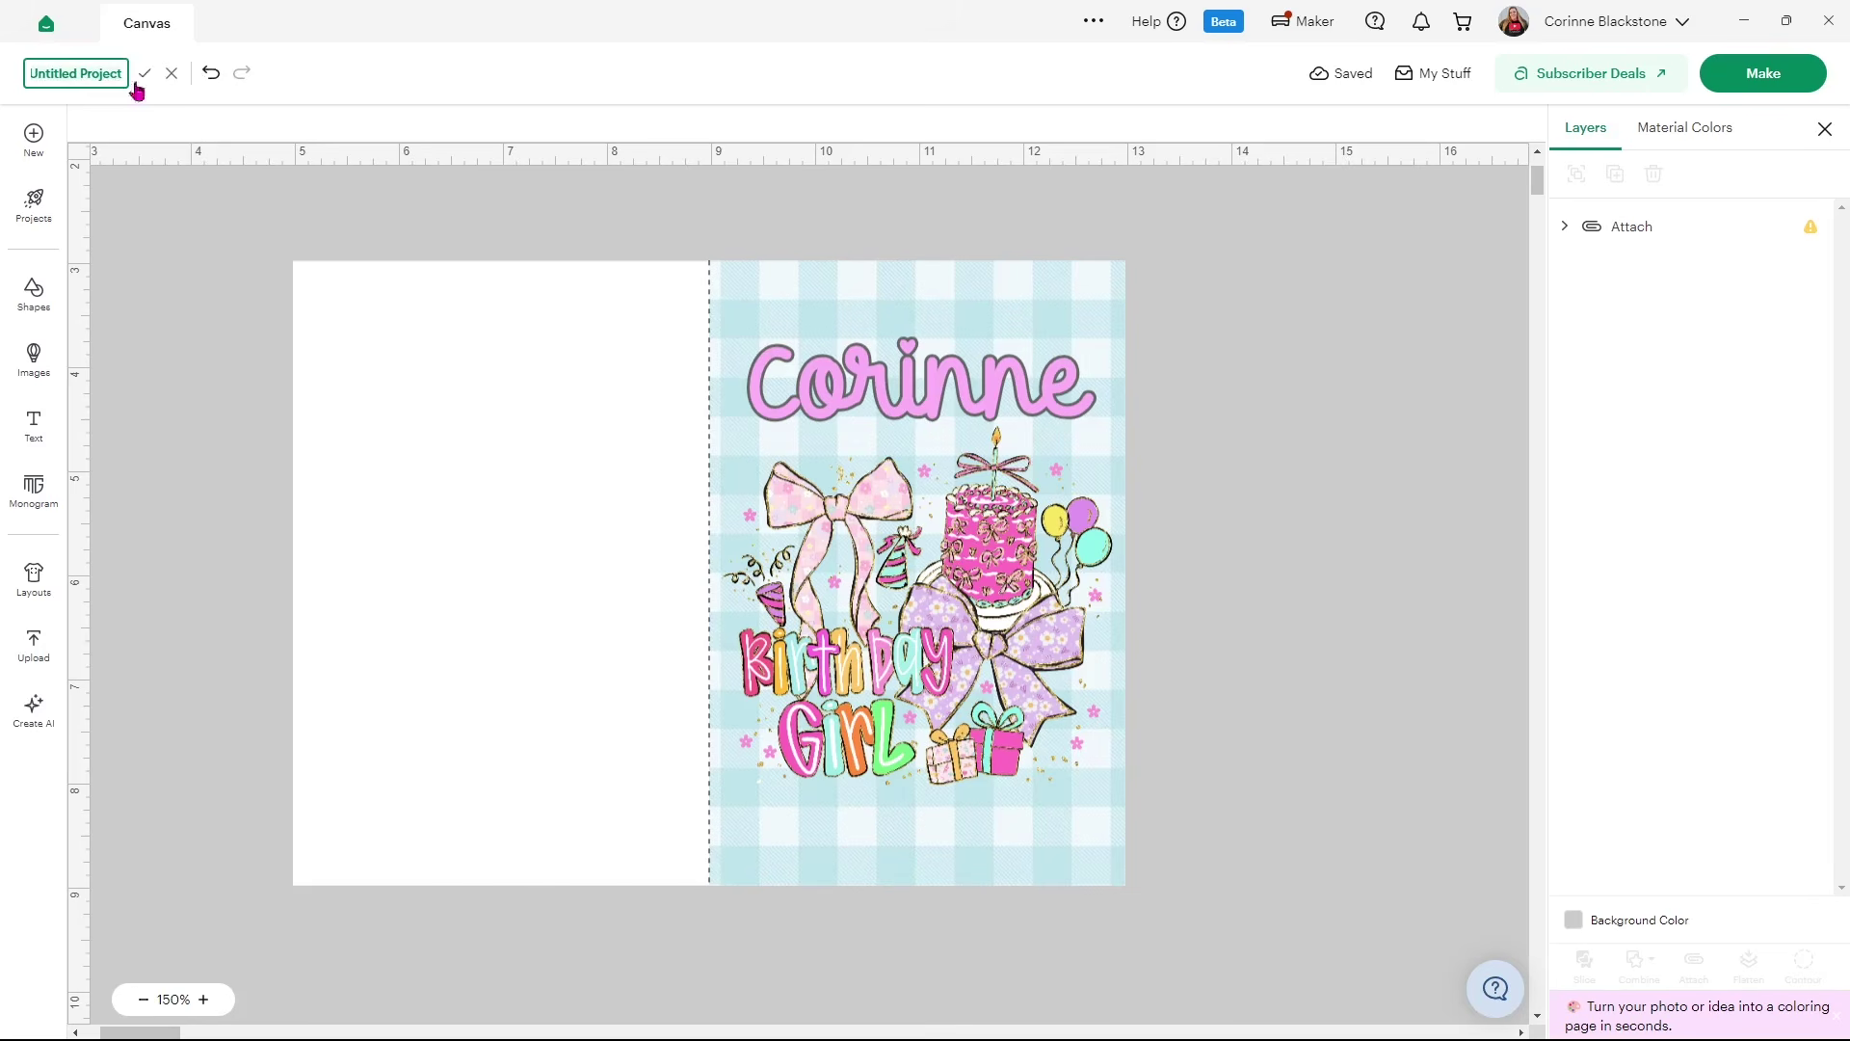
pyautogui.write('birth')
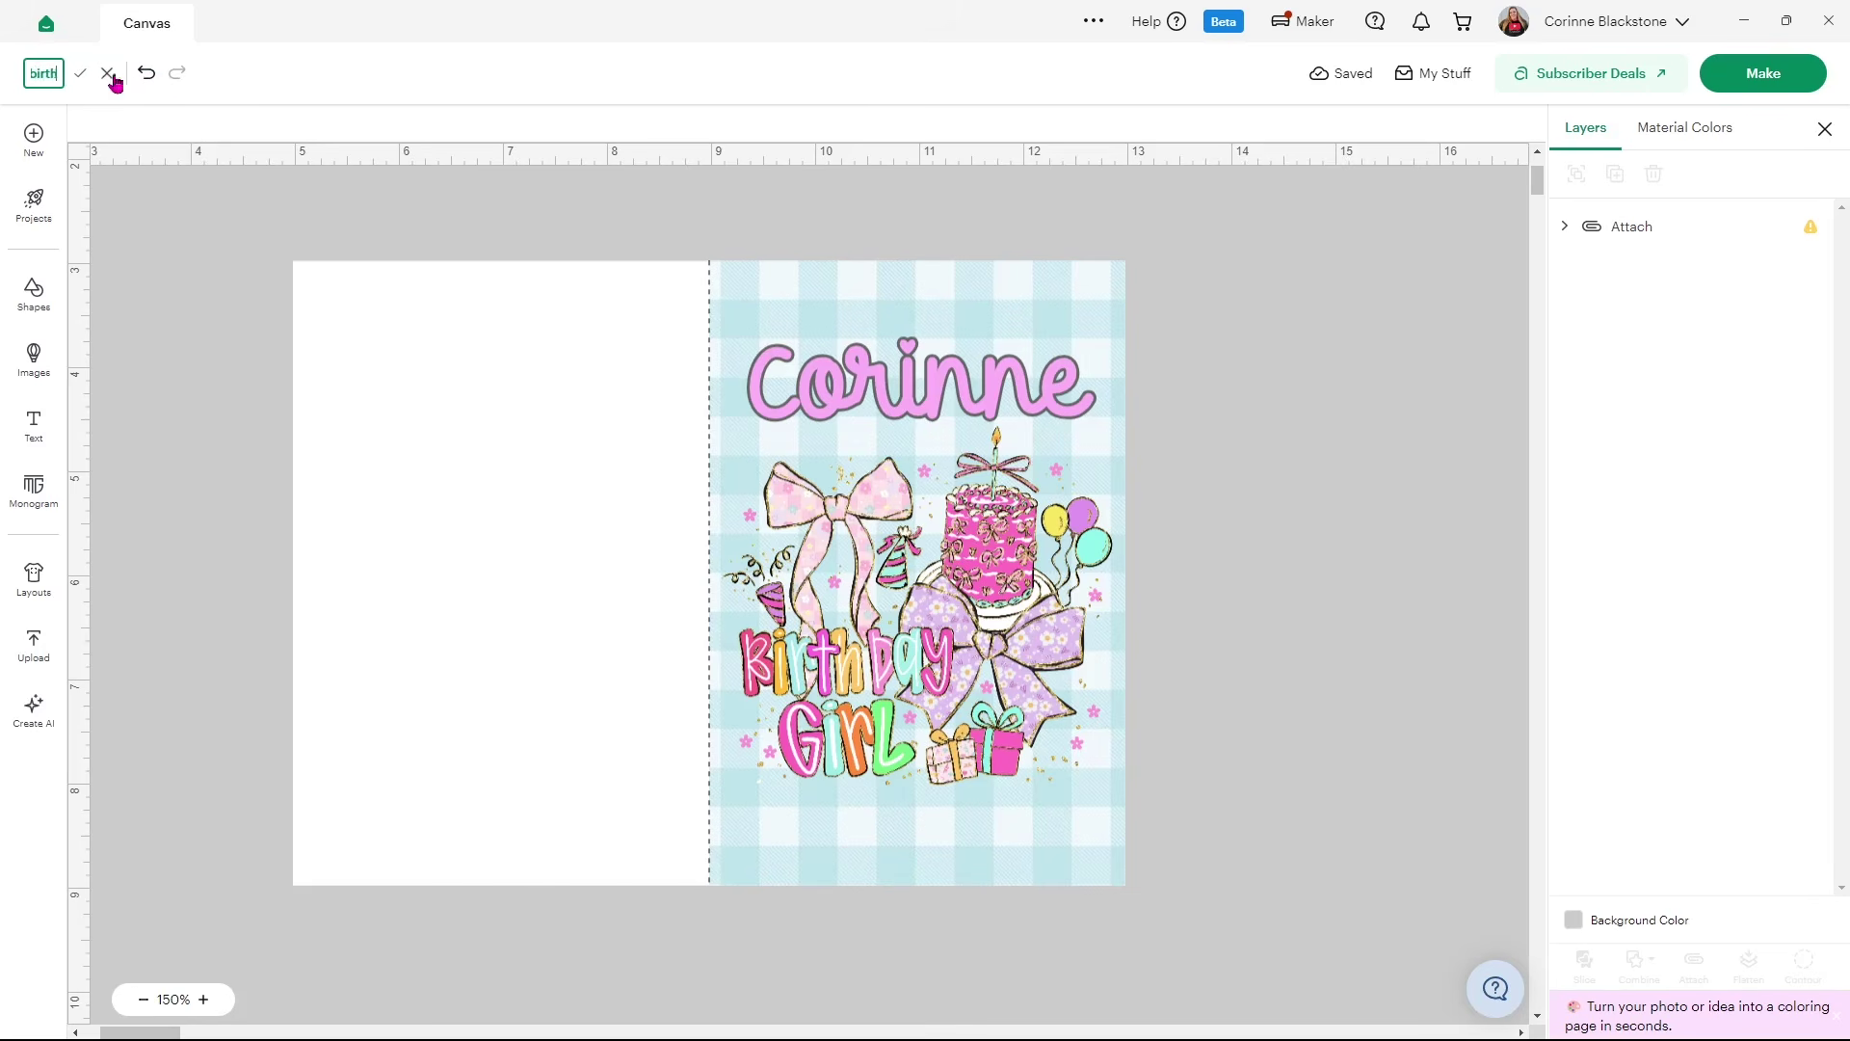
pyautogui.write('day card')
pyautogui.click(135, 77)
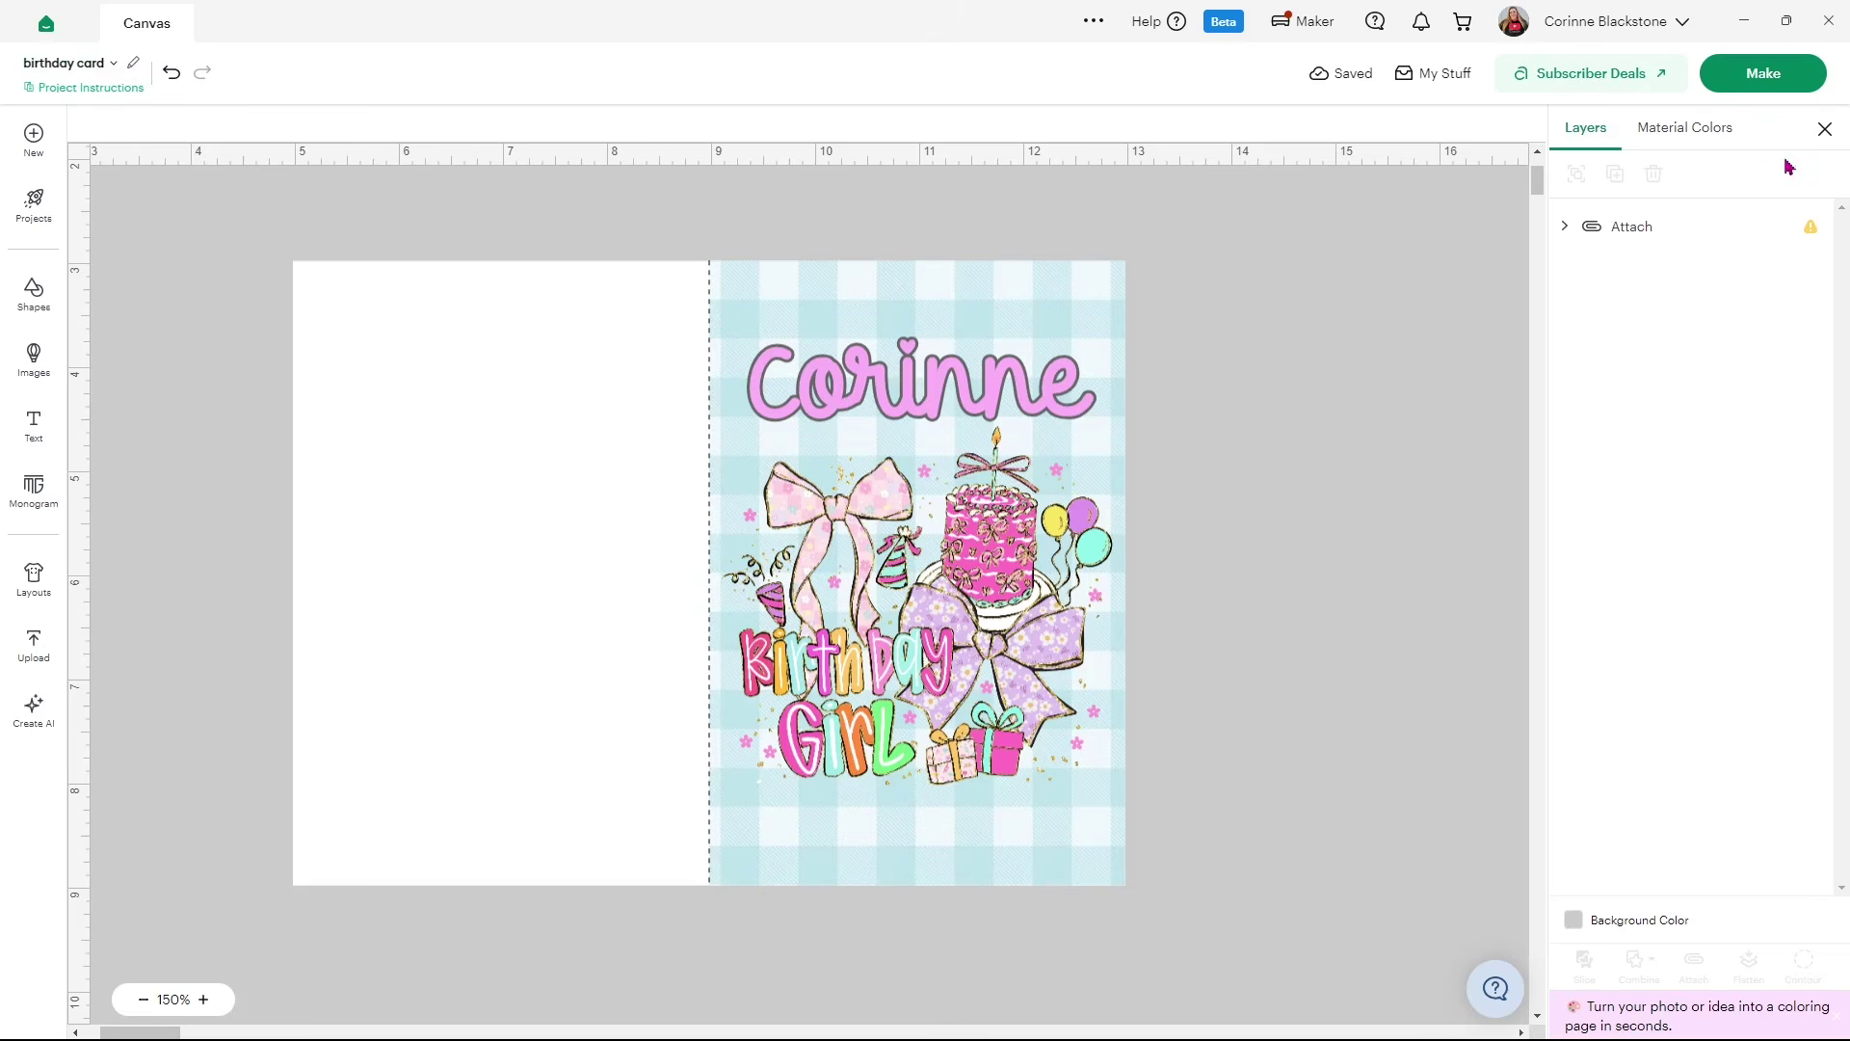
# Preview how the card and its score line are laid out on the mat, and return to the canvas
pyautogui.click(1761, 87)
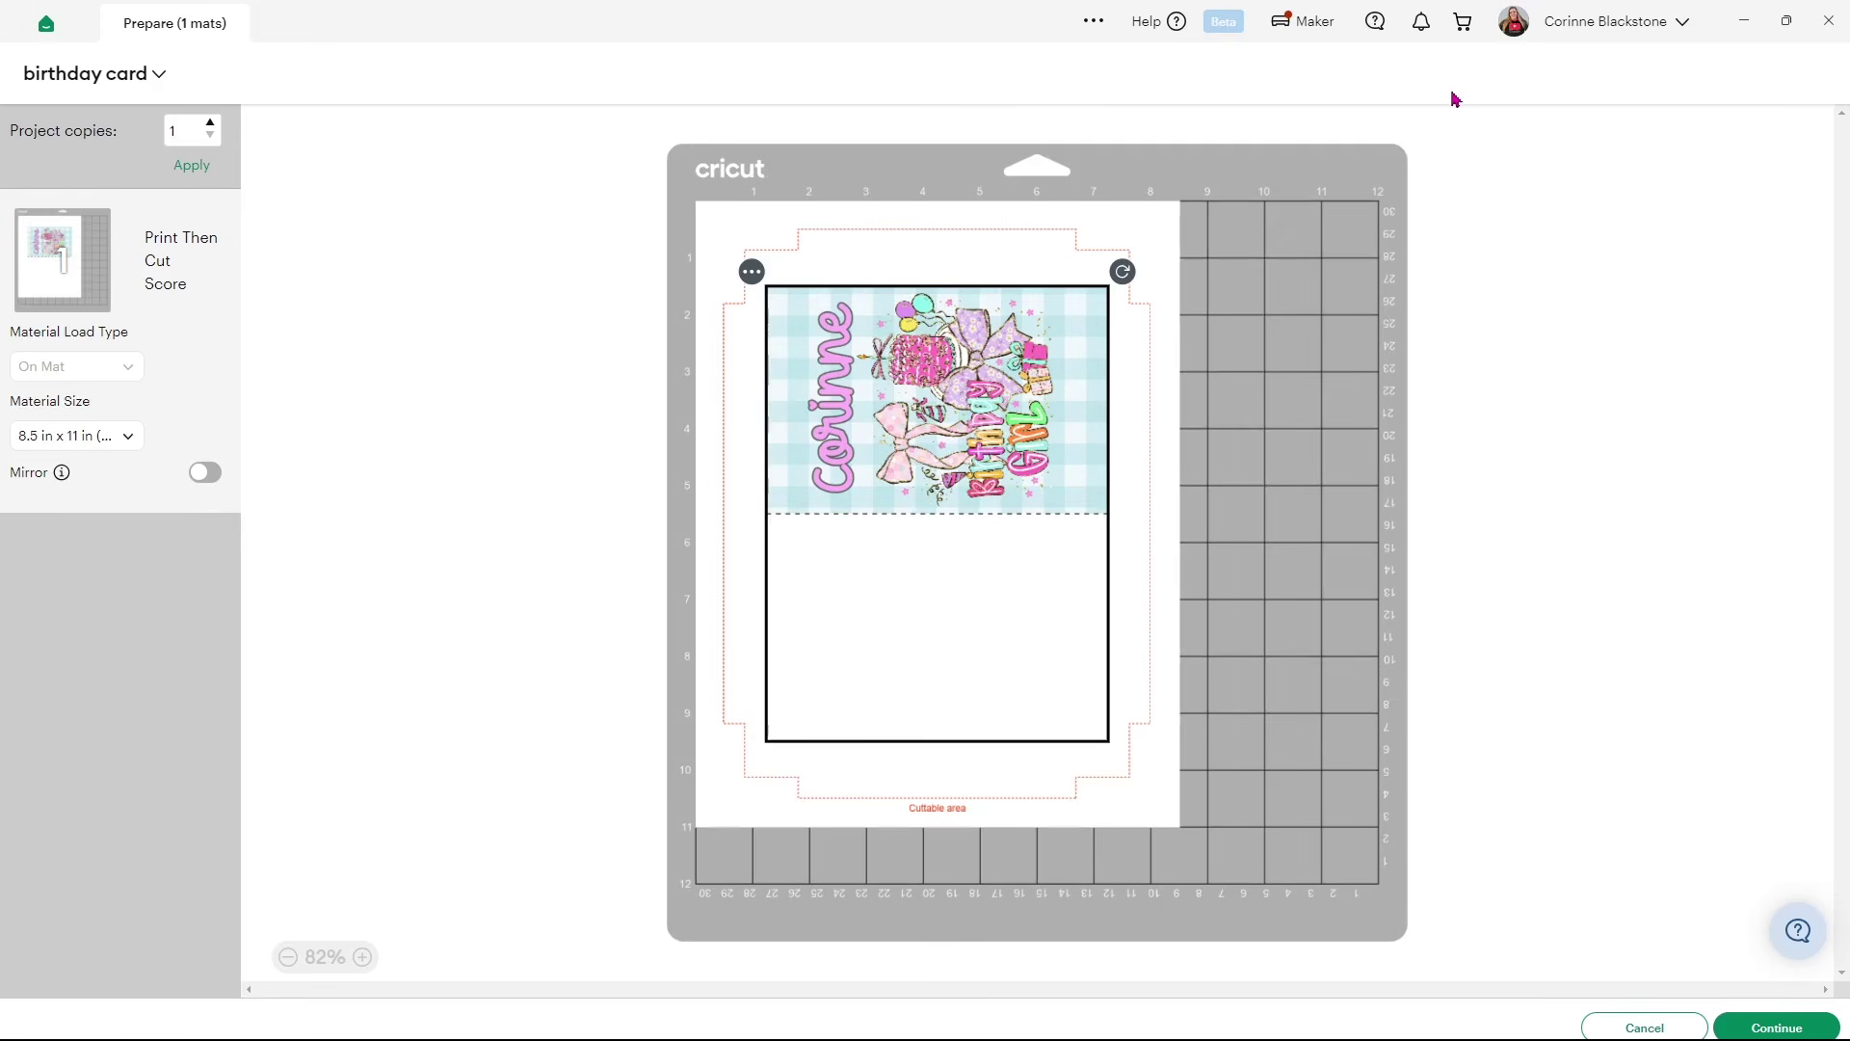
pyautogui.click(1270, 642)
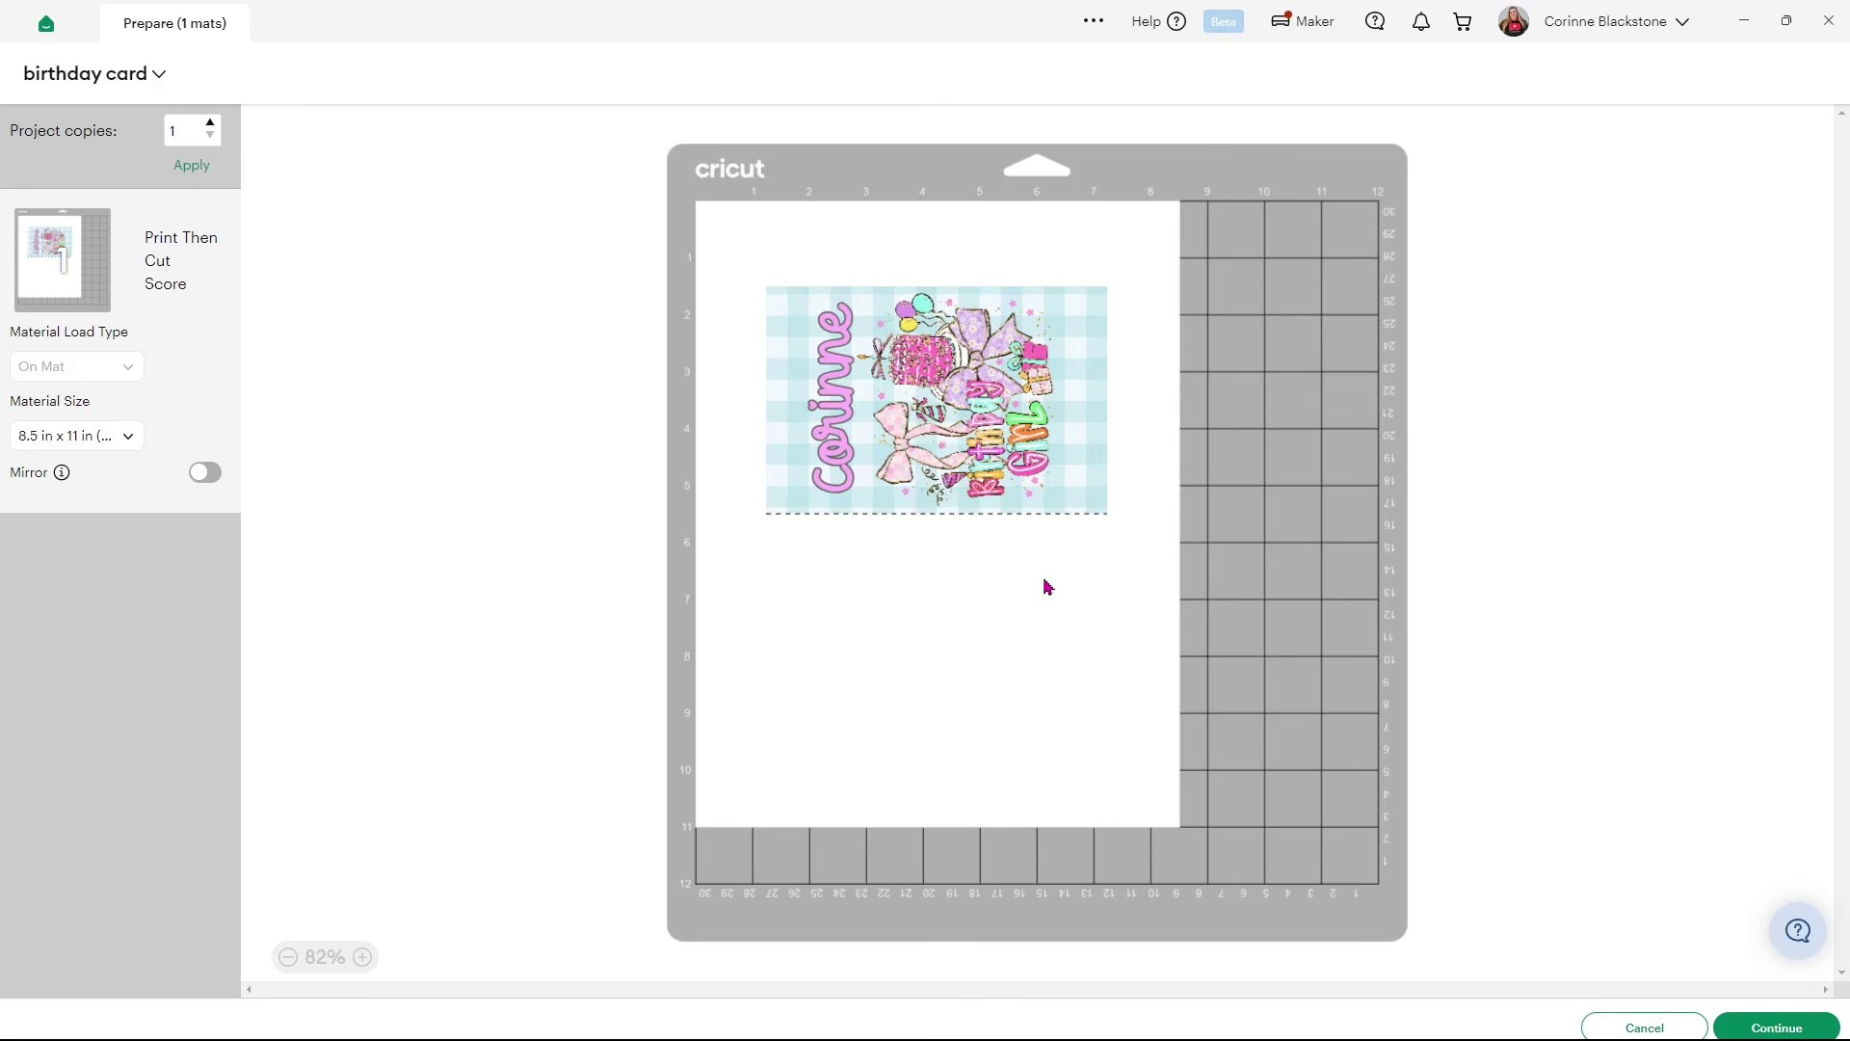
pyautogui.click(1676, 1025)
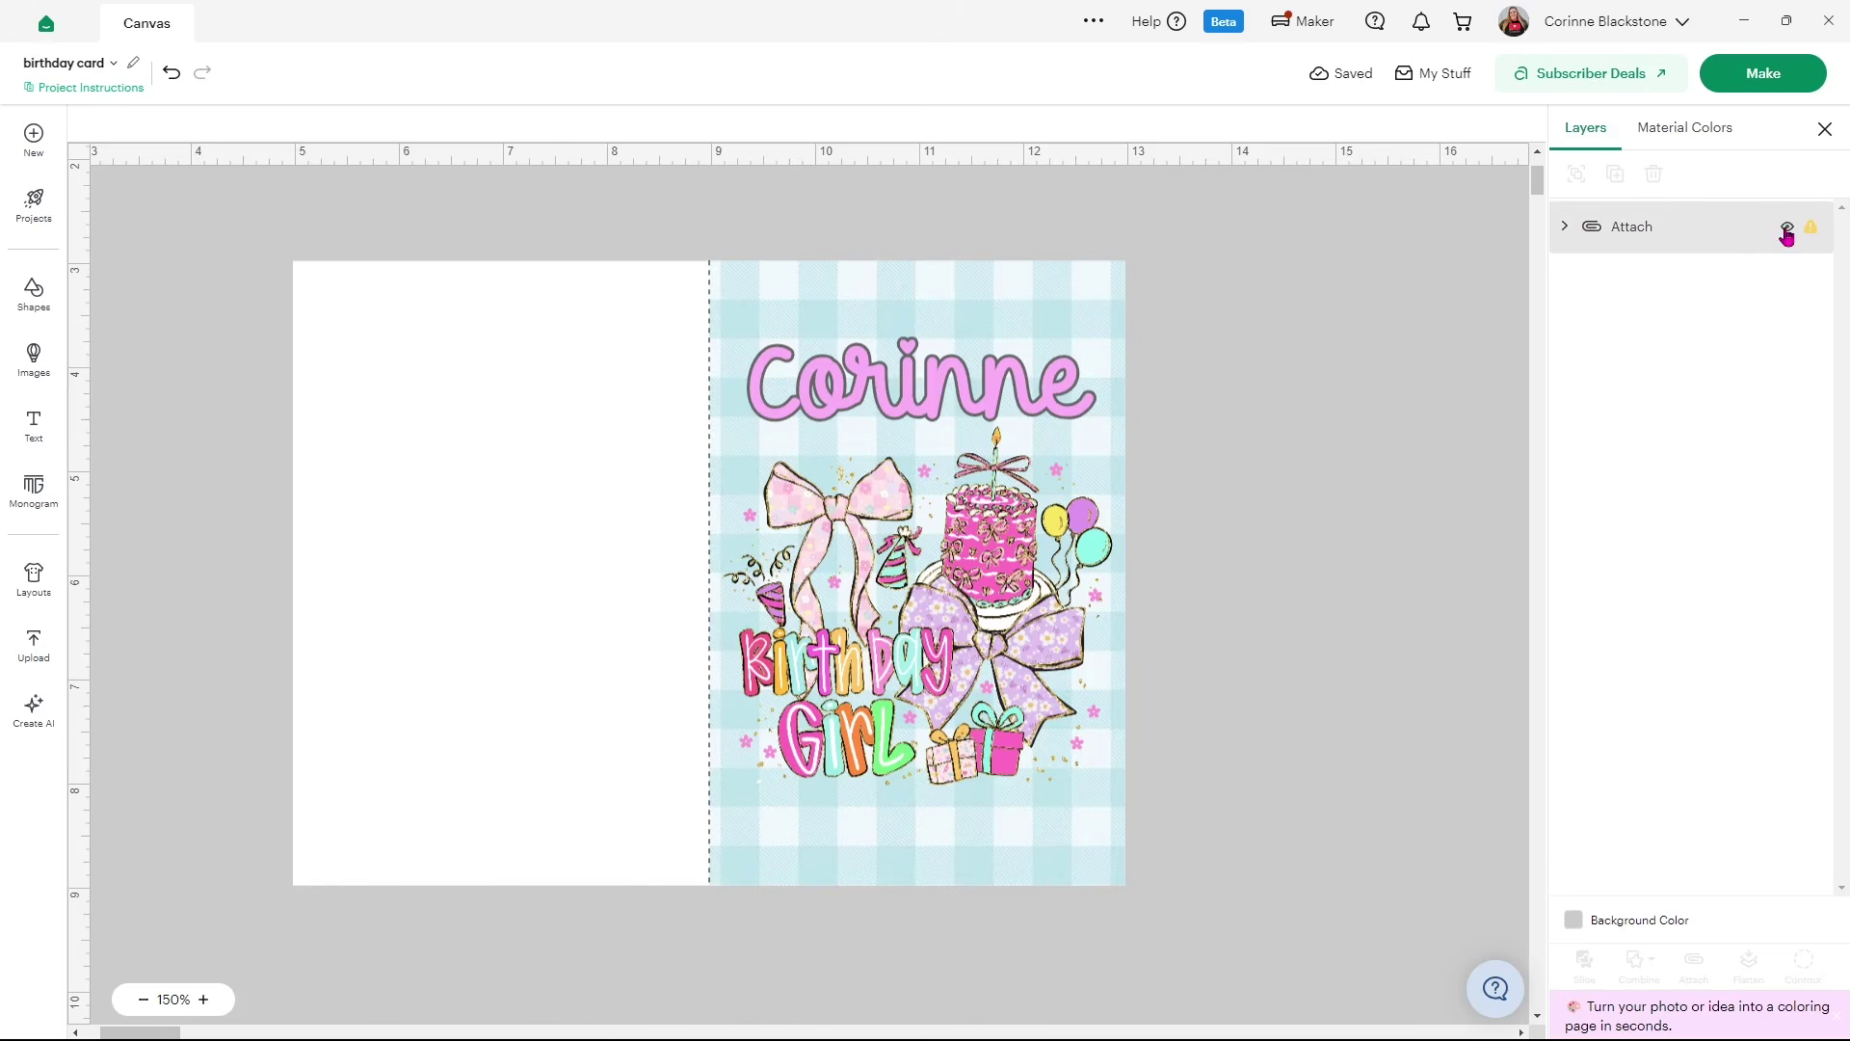
# Hide the attached card and add a square shape in the middle of the canvas
pyautogui.click(1786, 228)
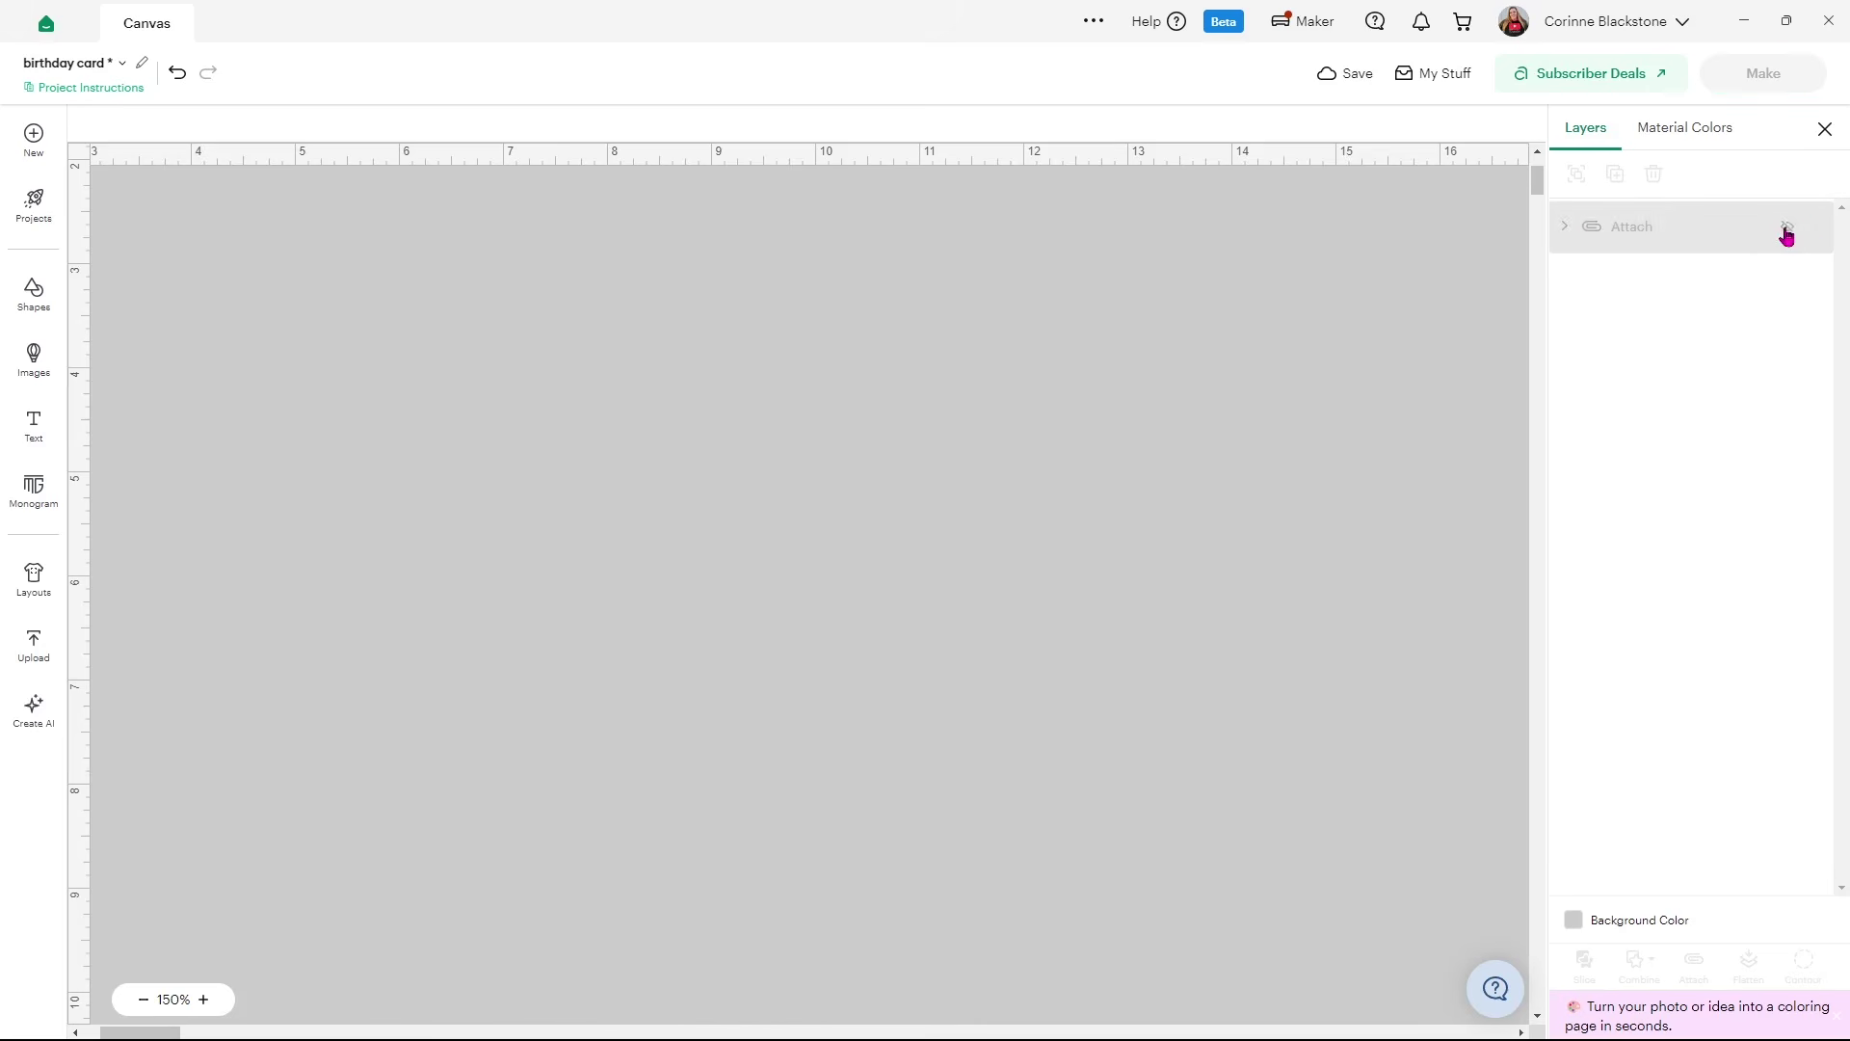
pyautogui.click(29, 302)
pyautogui.click(297, 619)
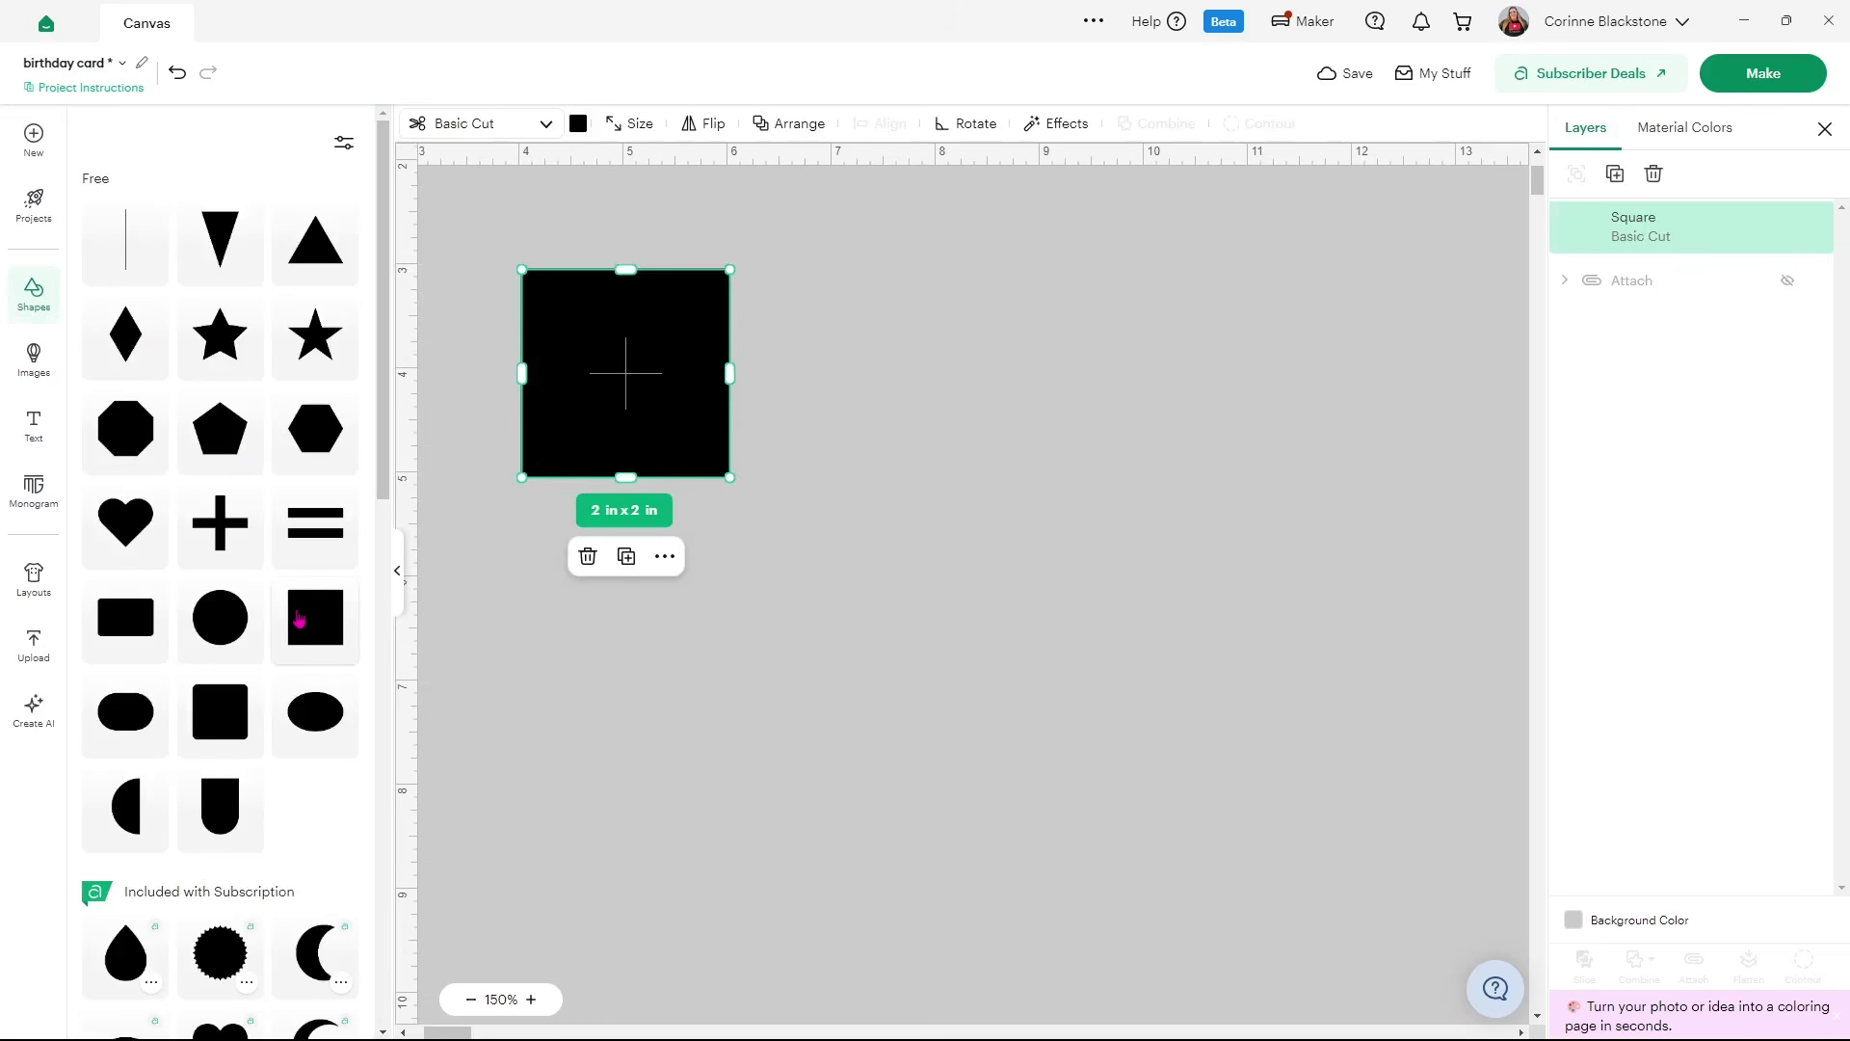
pyautogui.click(396, 572)
pyautogui.moveTo(310, 416); pyautogui.dragTo(854, 649)
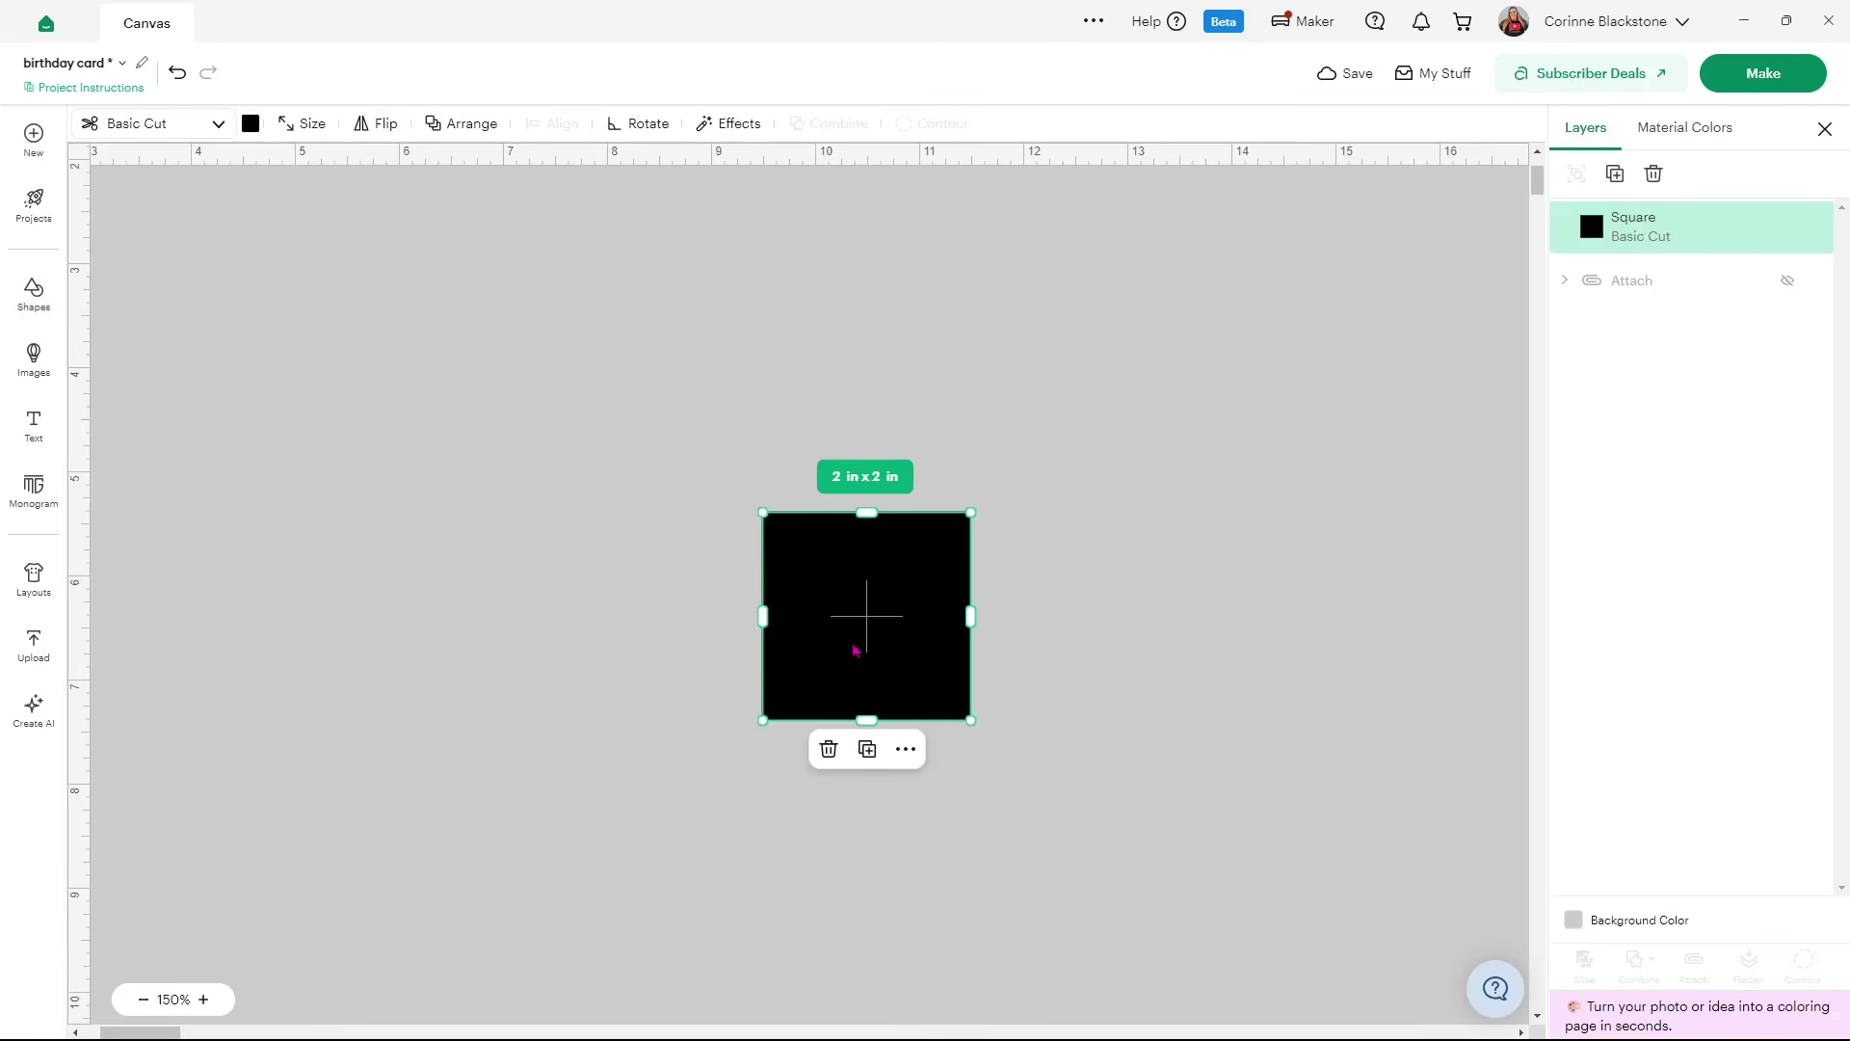
# Resize the new square to 6 in wide by 8 in high with proportions unlocked and color it white
pyautogui.click(308, 124)
pyautogui.click(302, 201)
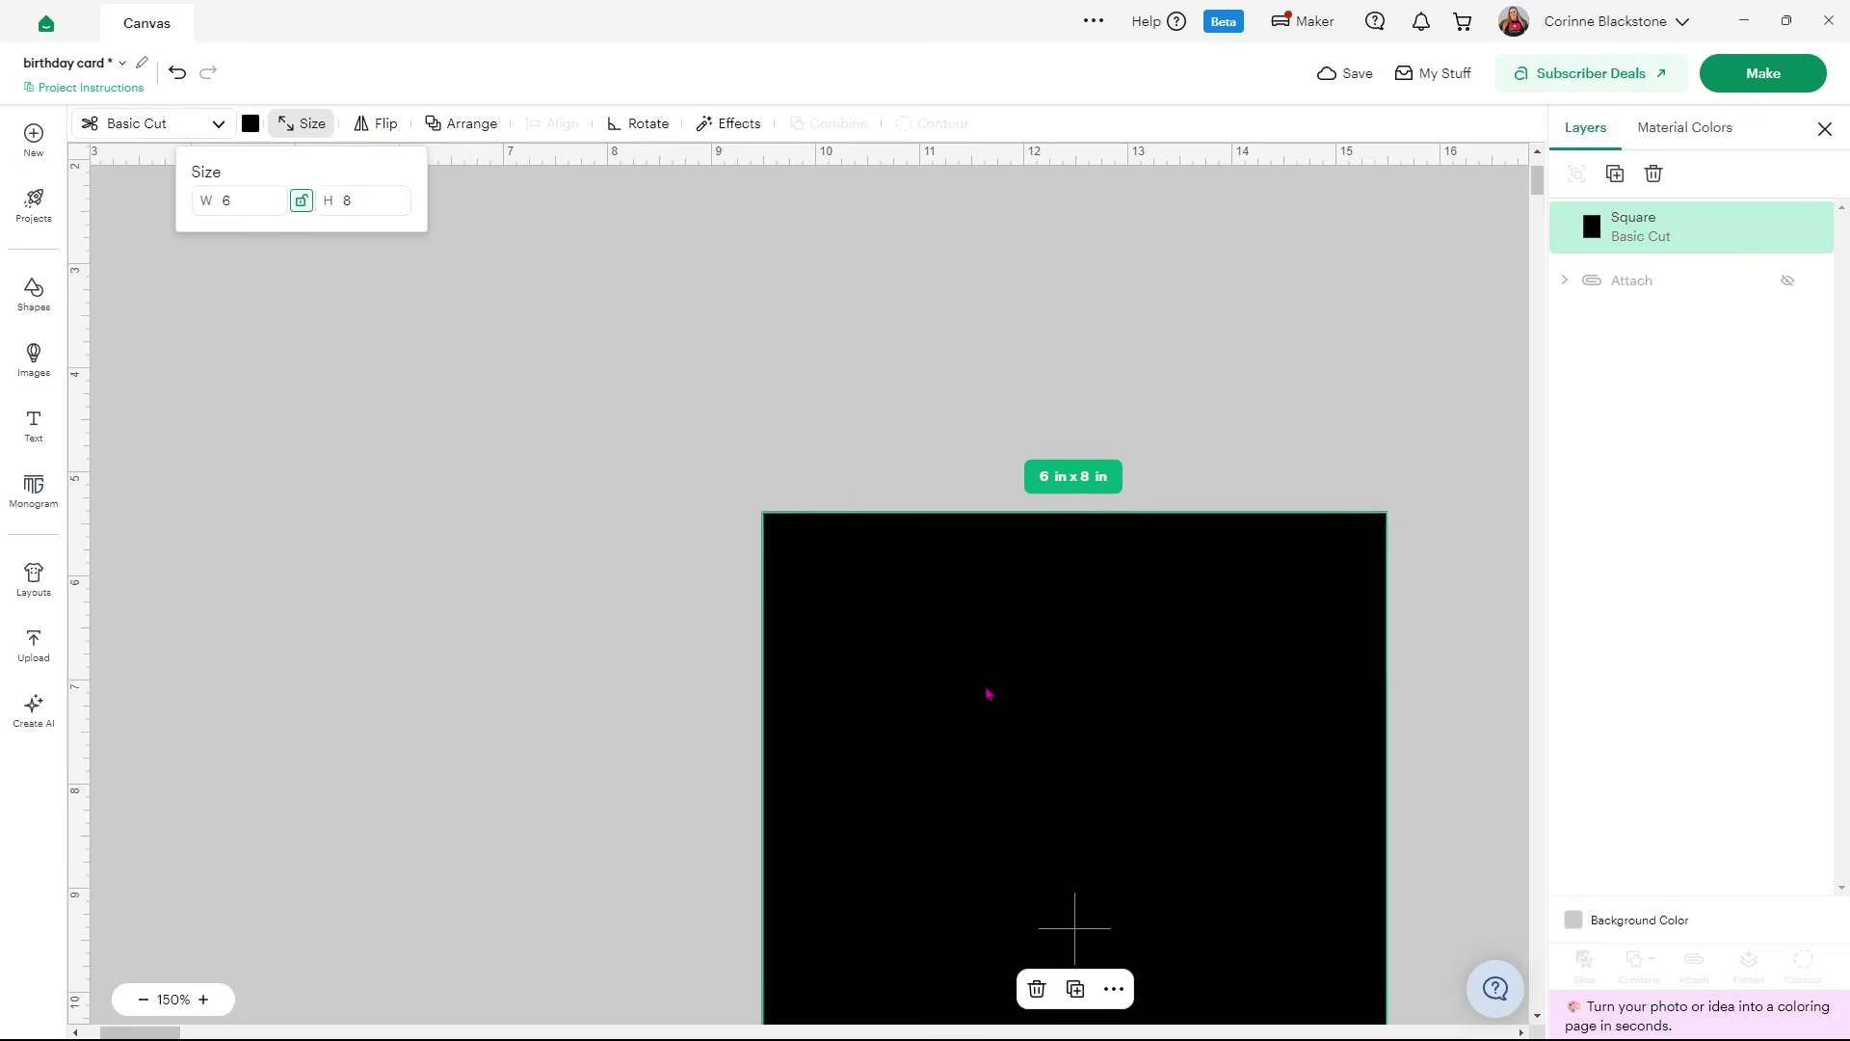
pyautogui.moveTo(987, 694); pyautogui.dragTo(796, 379)
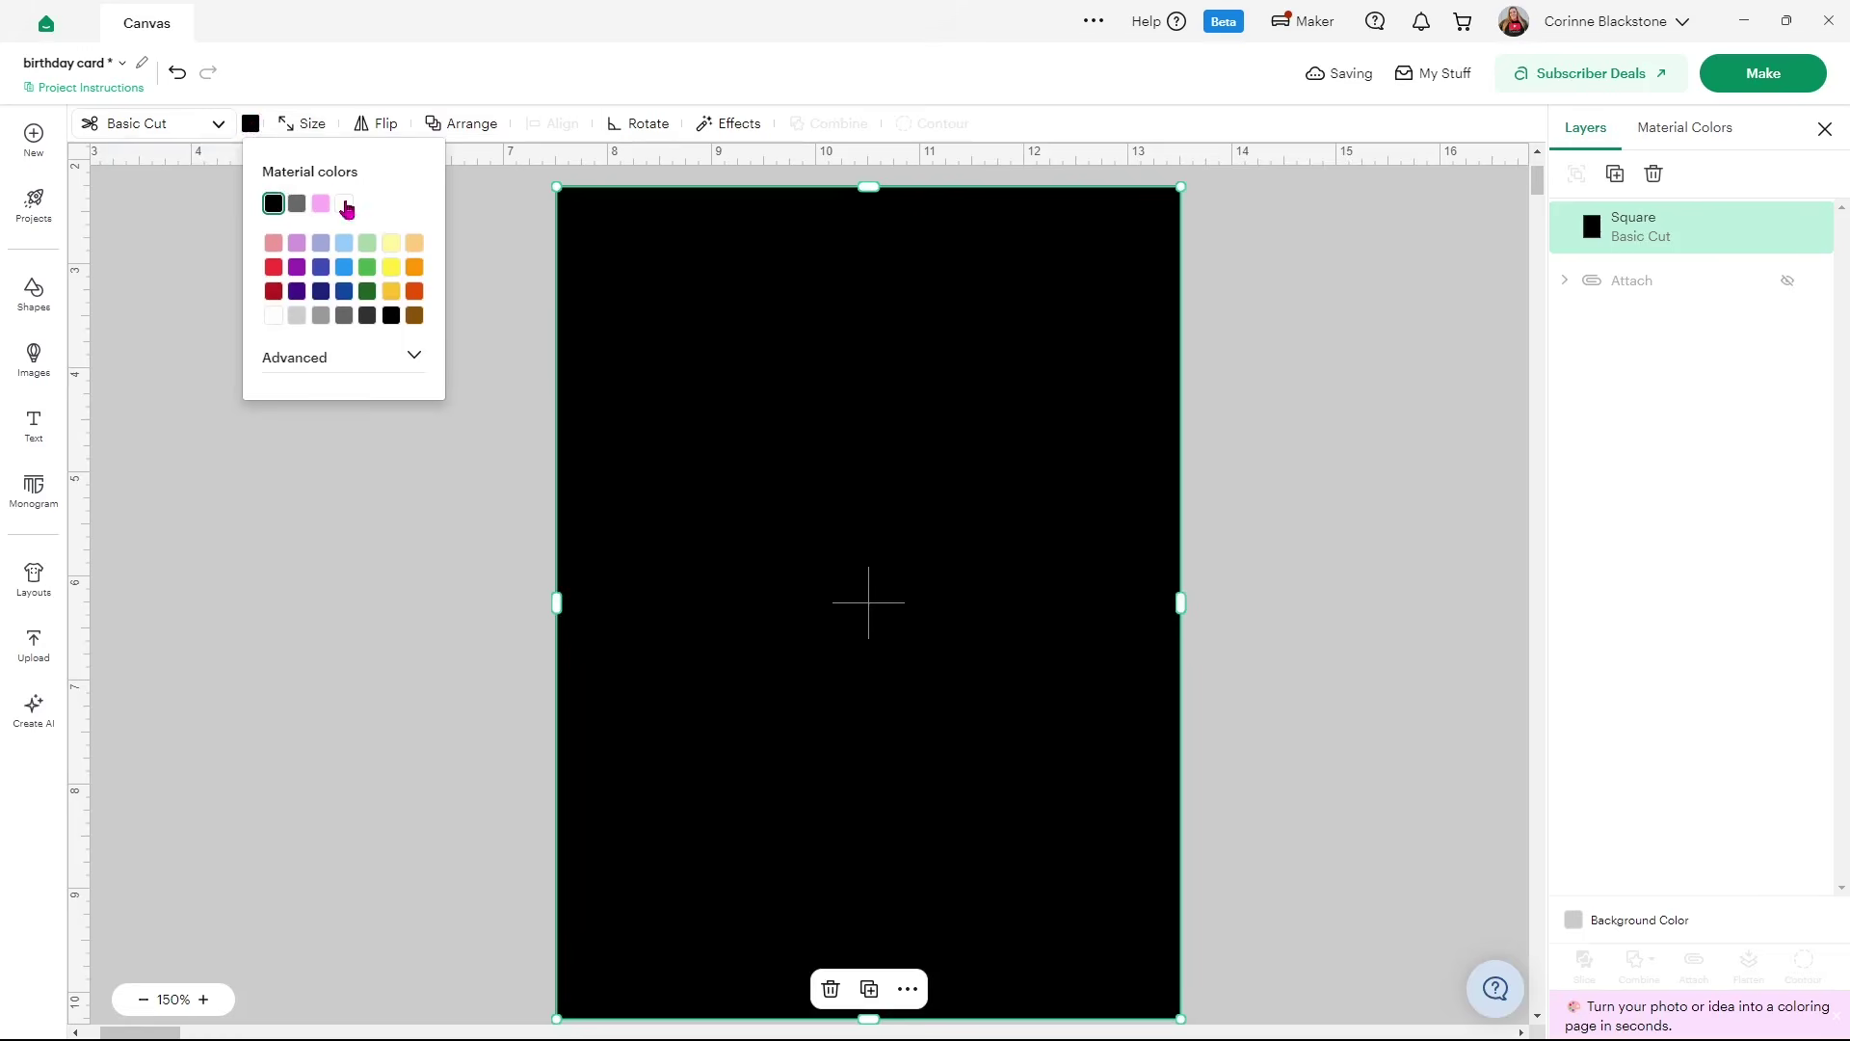
pyautogui.click(344, 204)
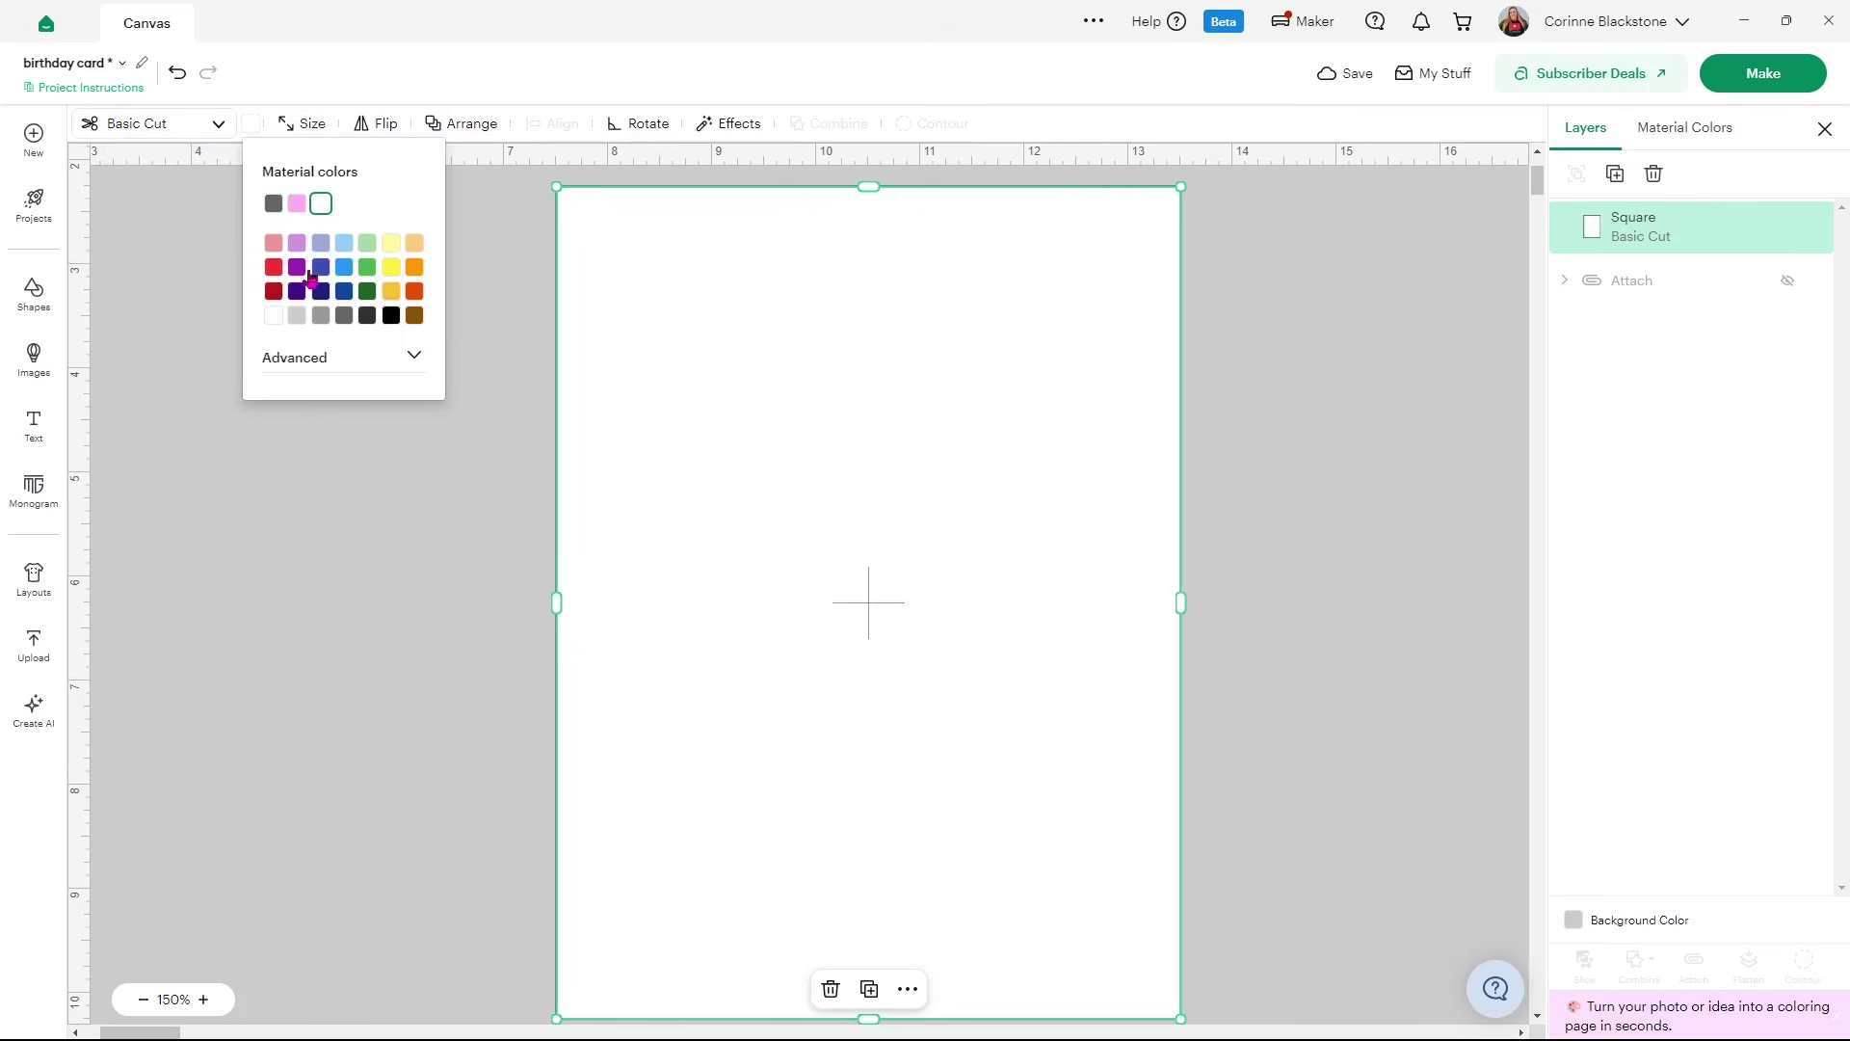
pyautogui.click(377, 570)
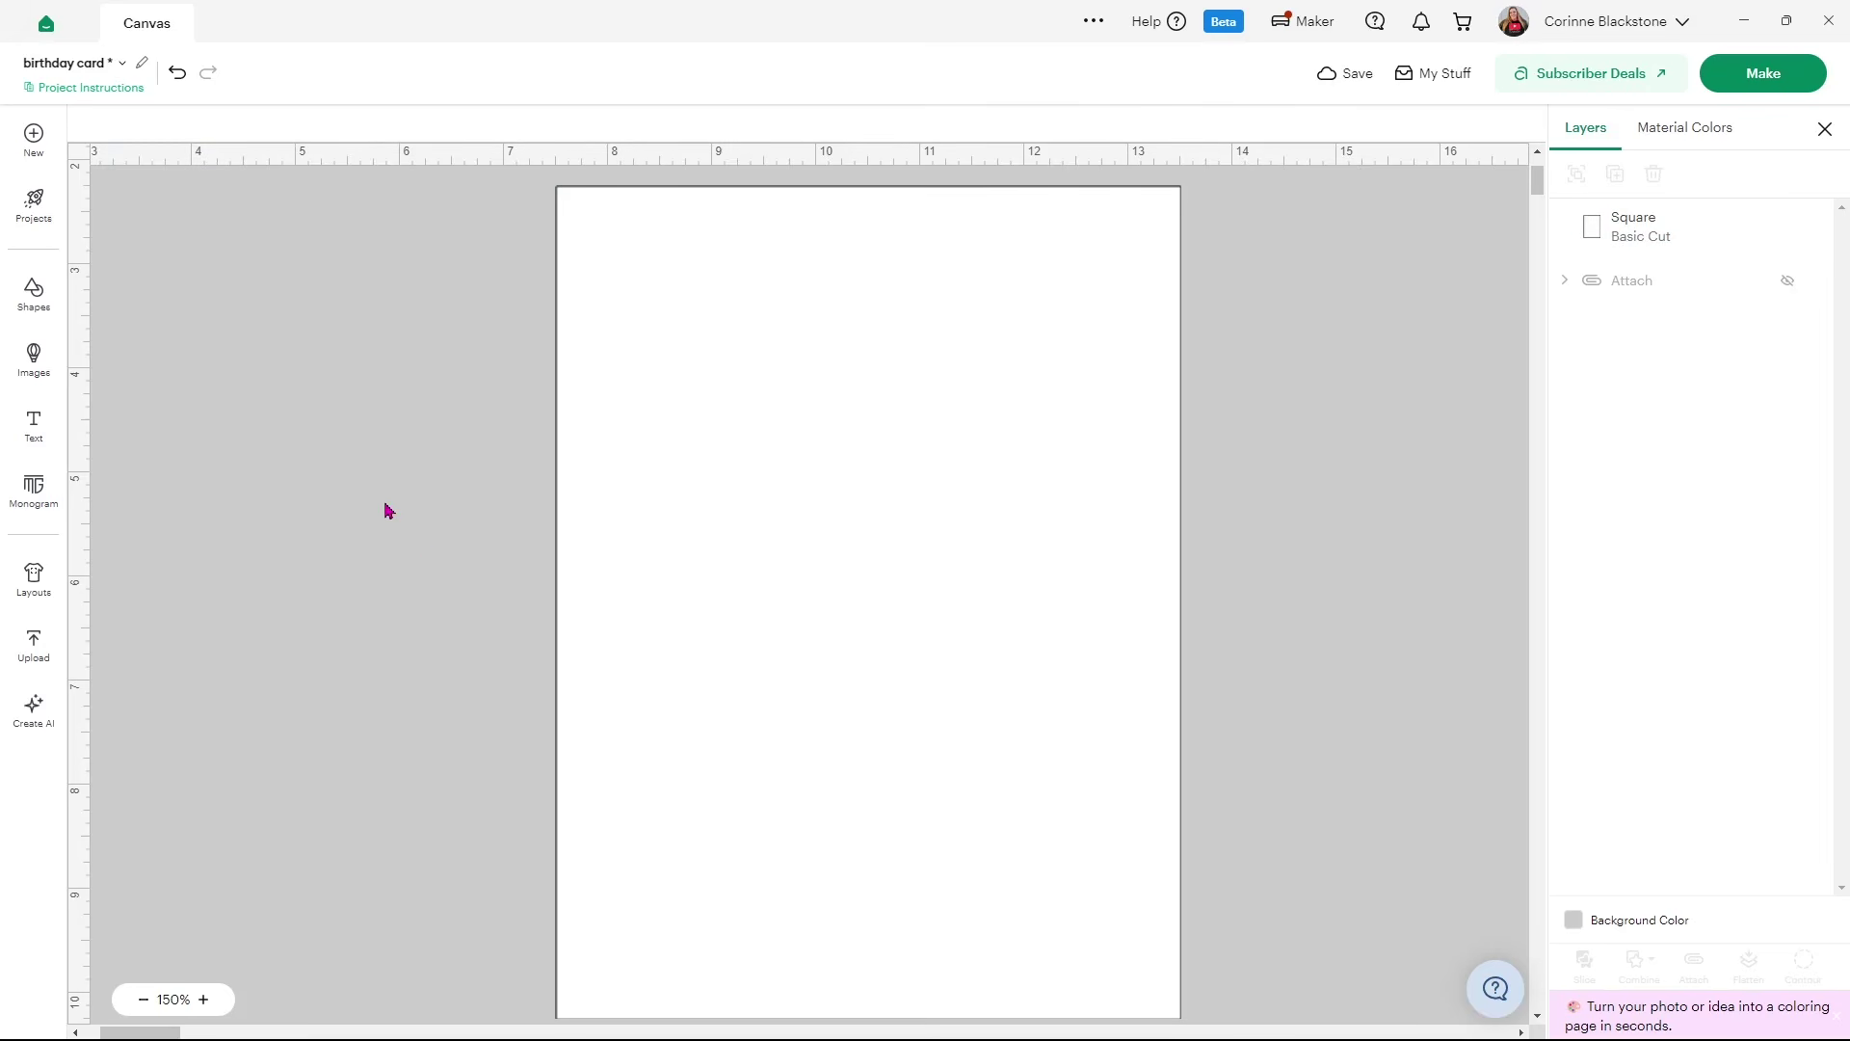
# Start an image upload and choose PNG-01 from the Happy-First-Day-of-School-99582767 folder
pyautogui.click(29, 646)
pyautogui.click(235, 144)
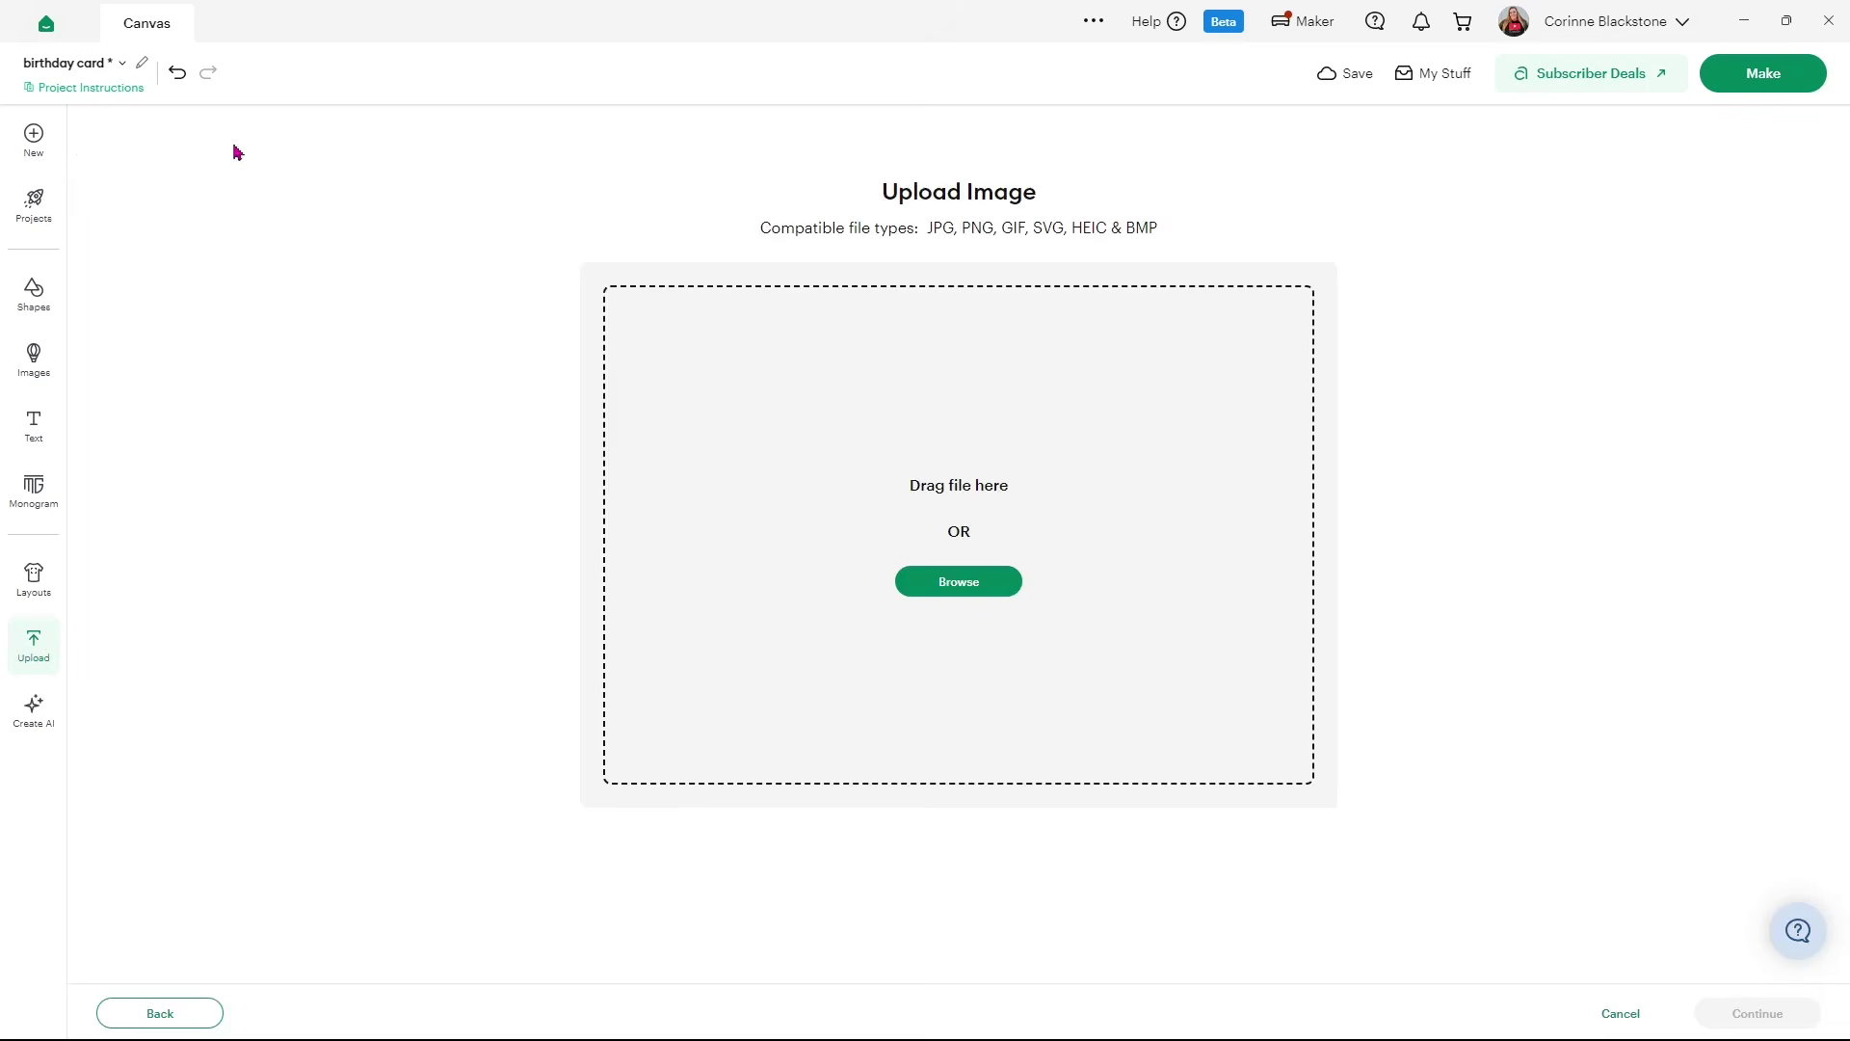
pyautogui.click(974, 581)
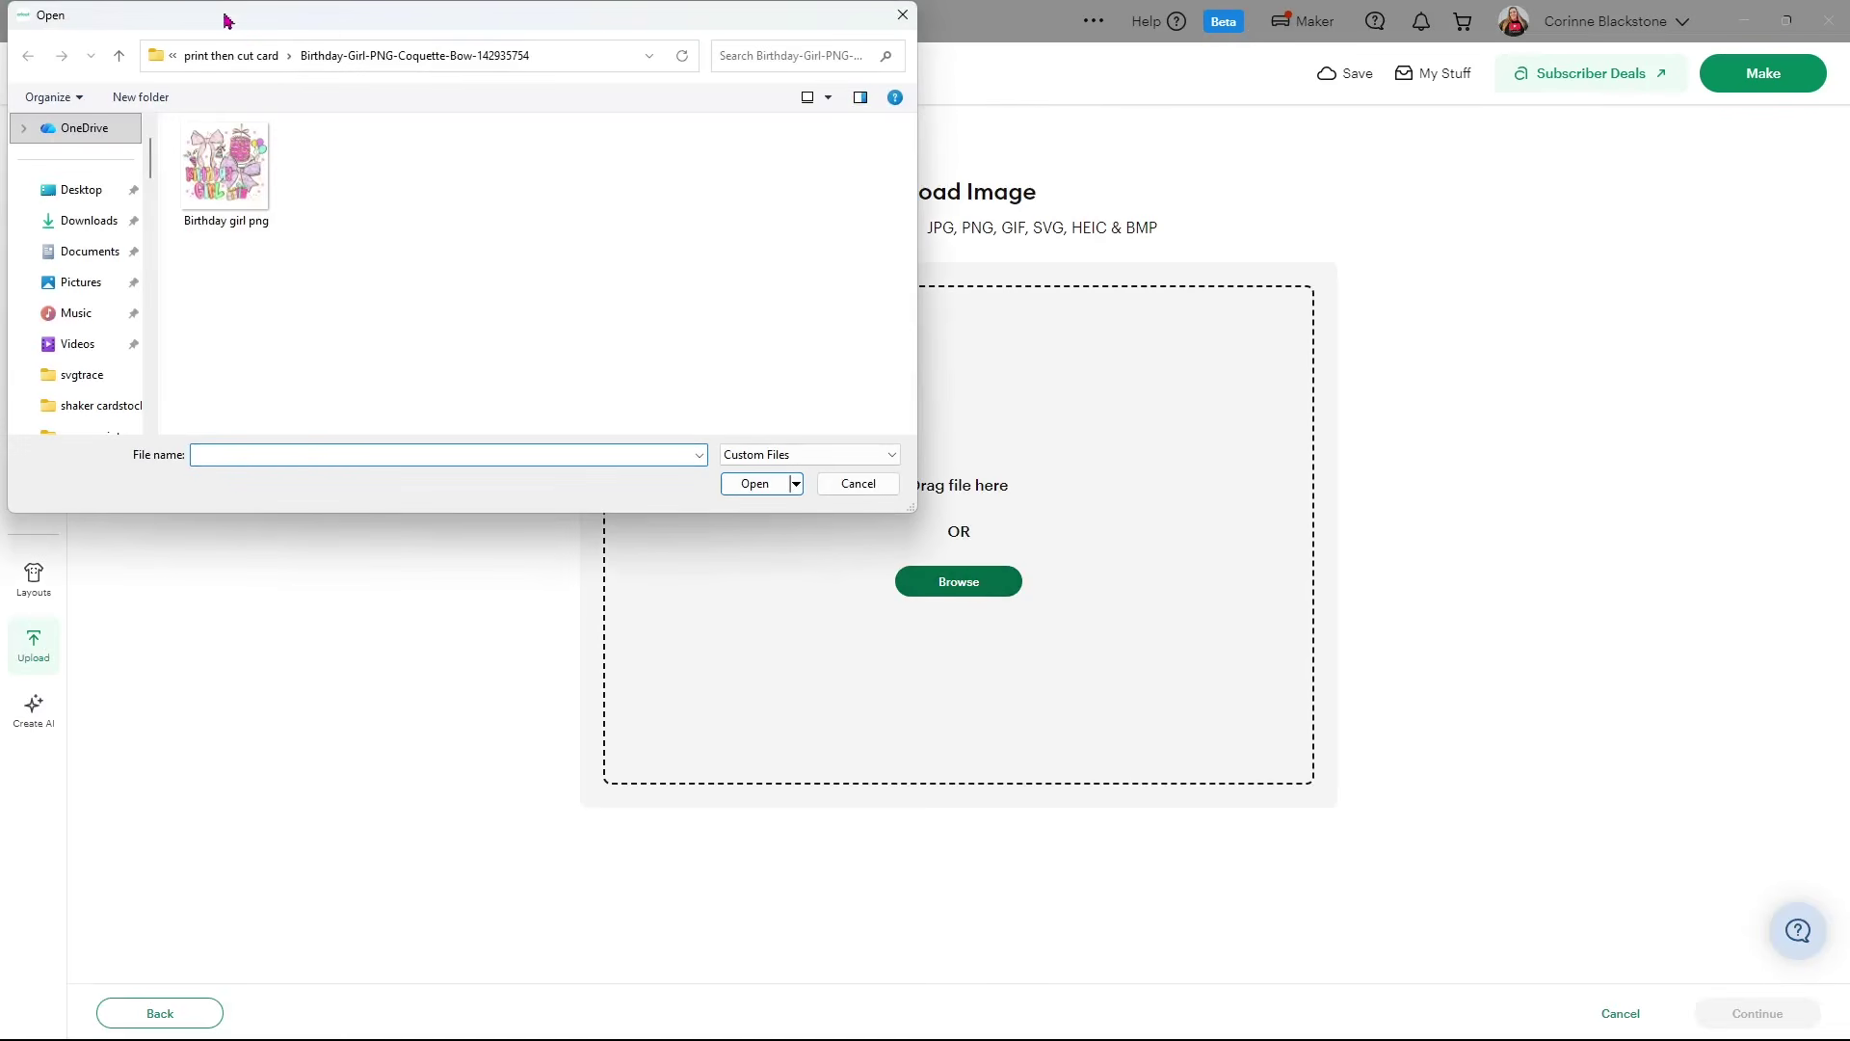
pyautogui.click(268, 56)
pyautogui.doubleClick(274, 184)
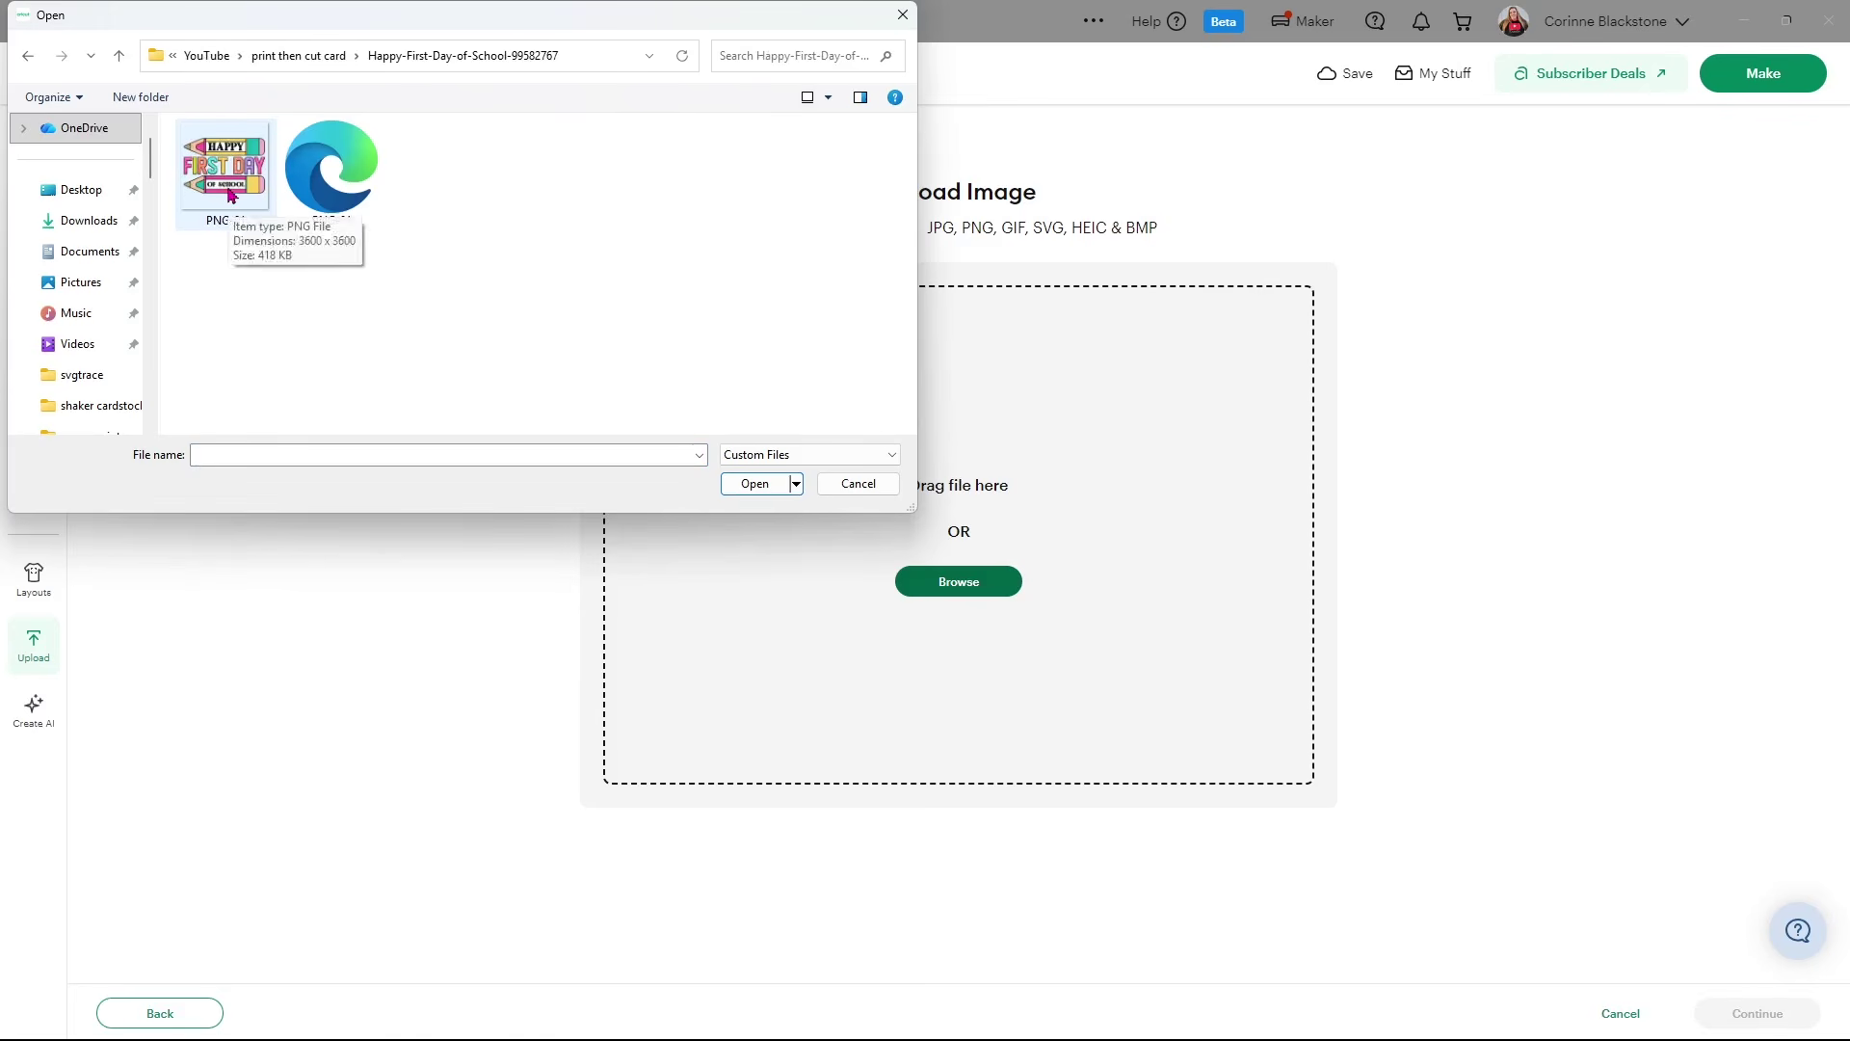
pyautogui.doubleClick(231, 195)
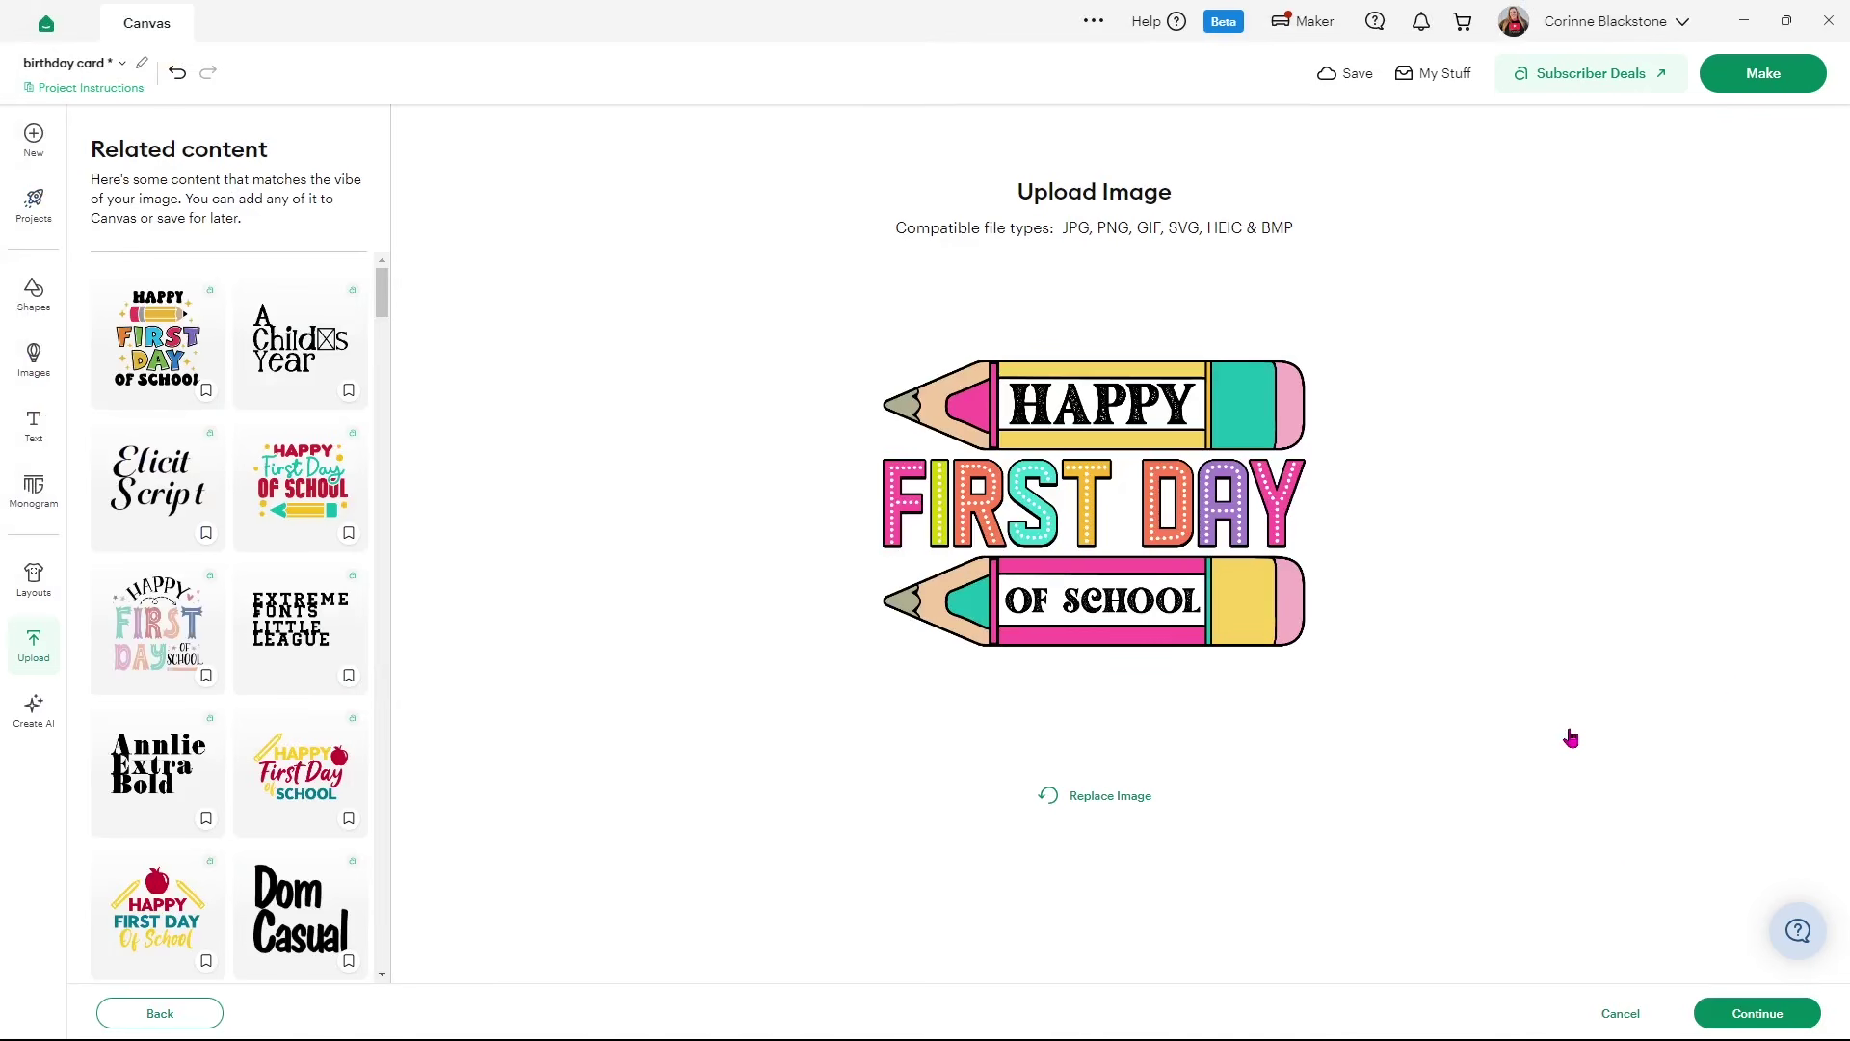
# Keep the image's background as is, convert it to a Flat Graphic, and upload it onto the canvas
pyautogui.click(1776, 1024)
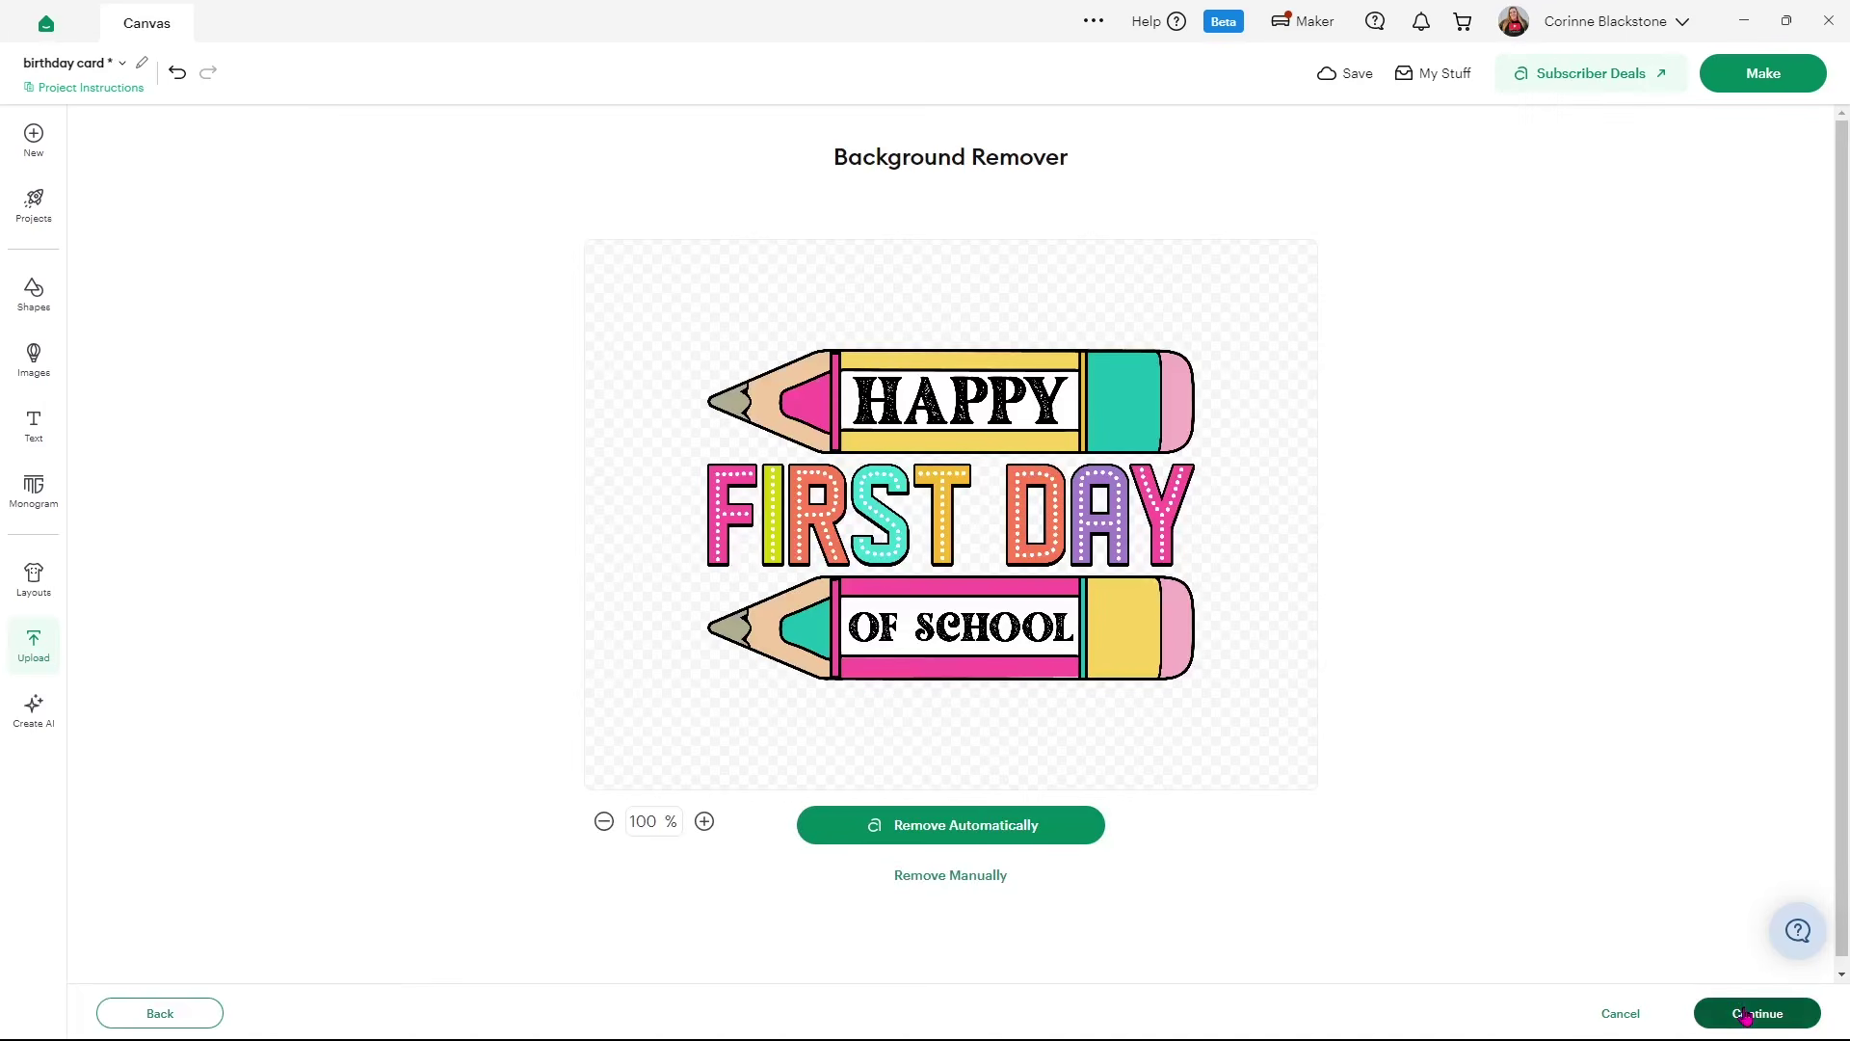
pyautogui.click(1749, 1012)
pyautogui.click(1426, 607)
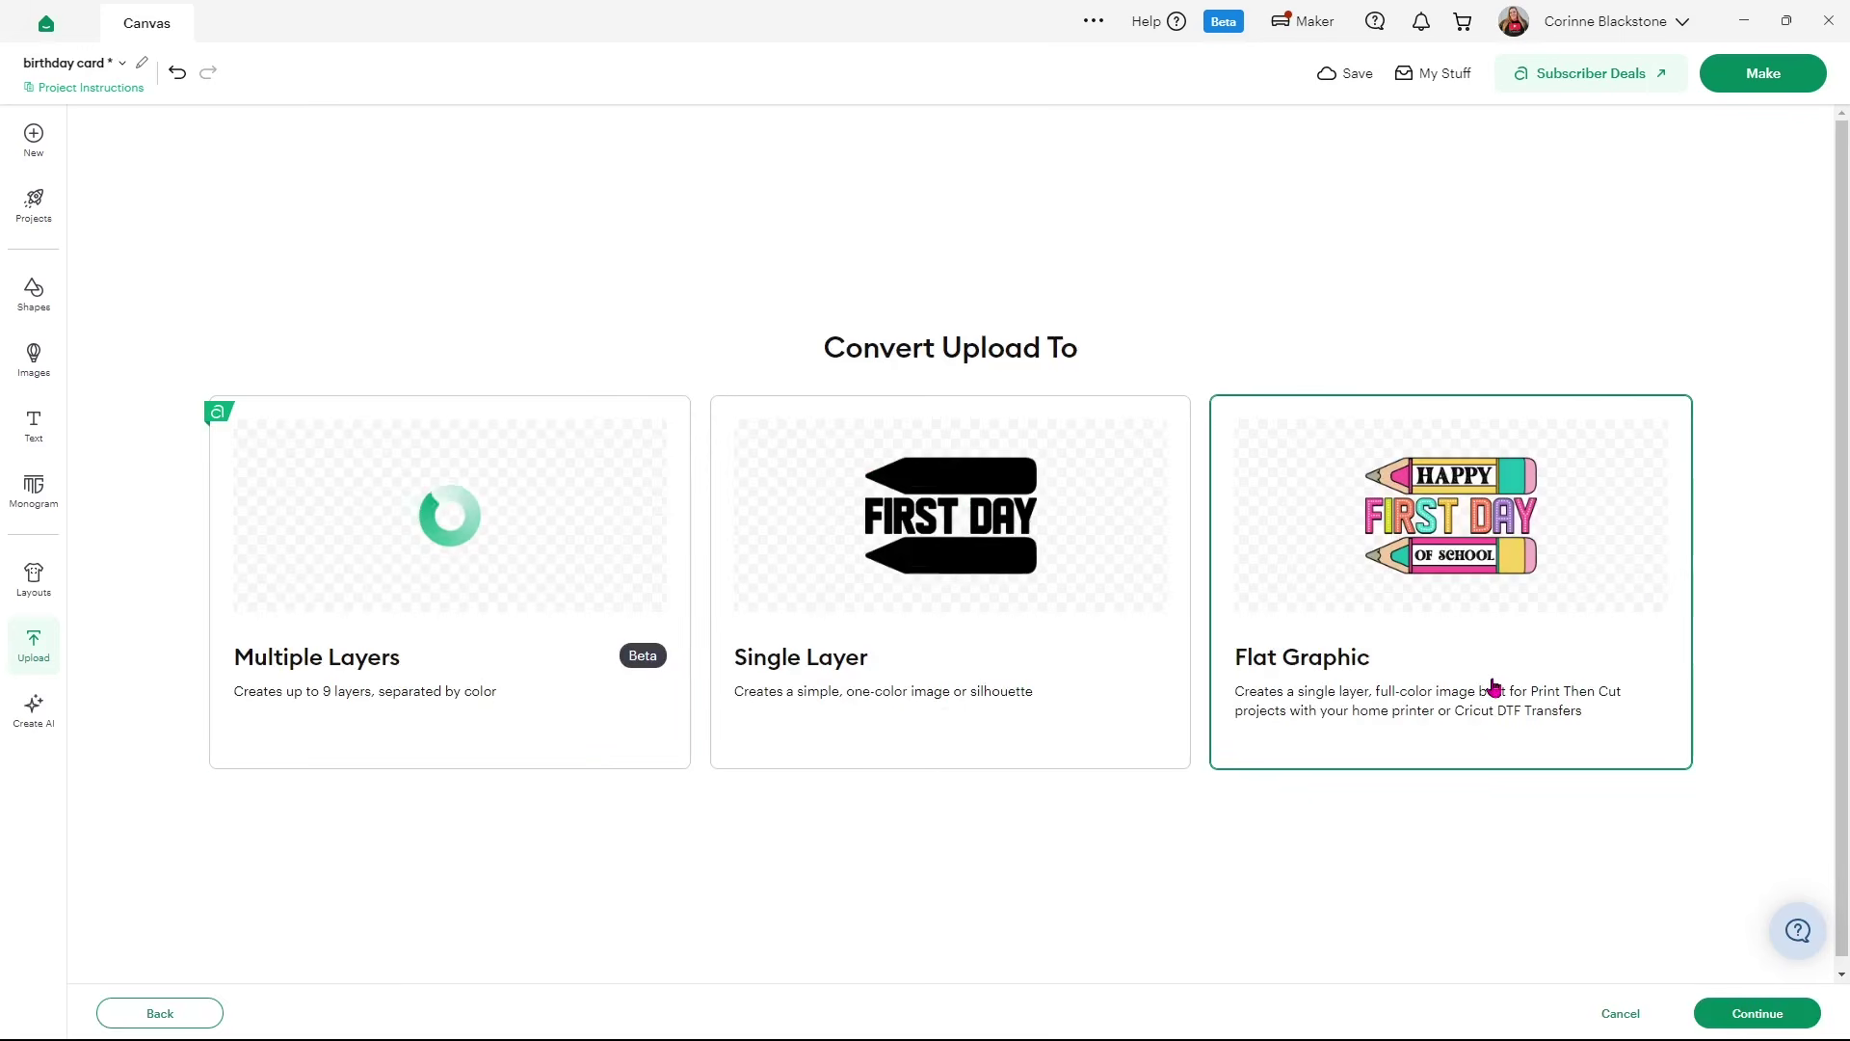
pyautogui.click(1730, 1014)
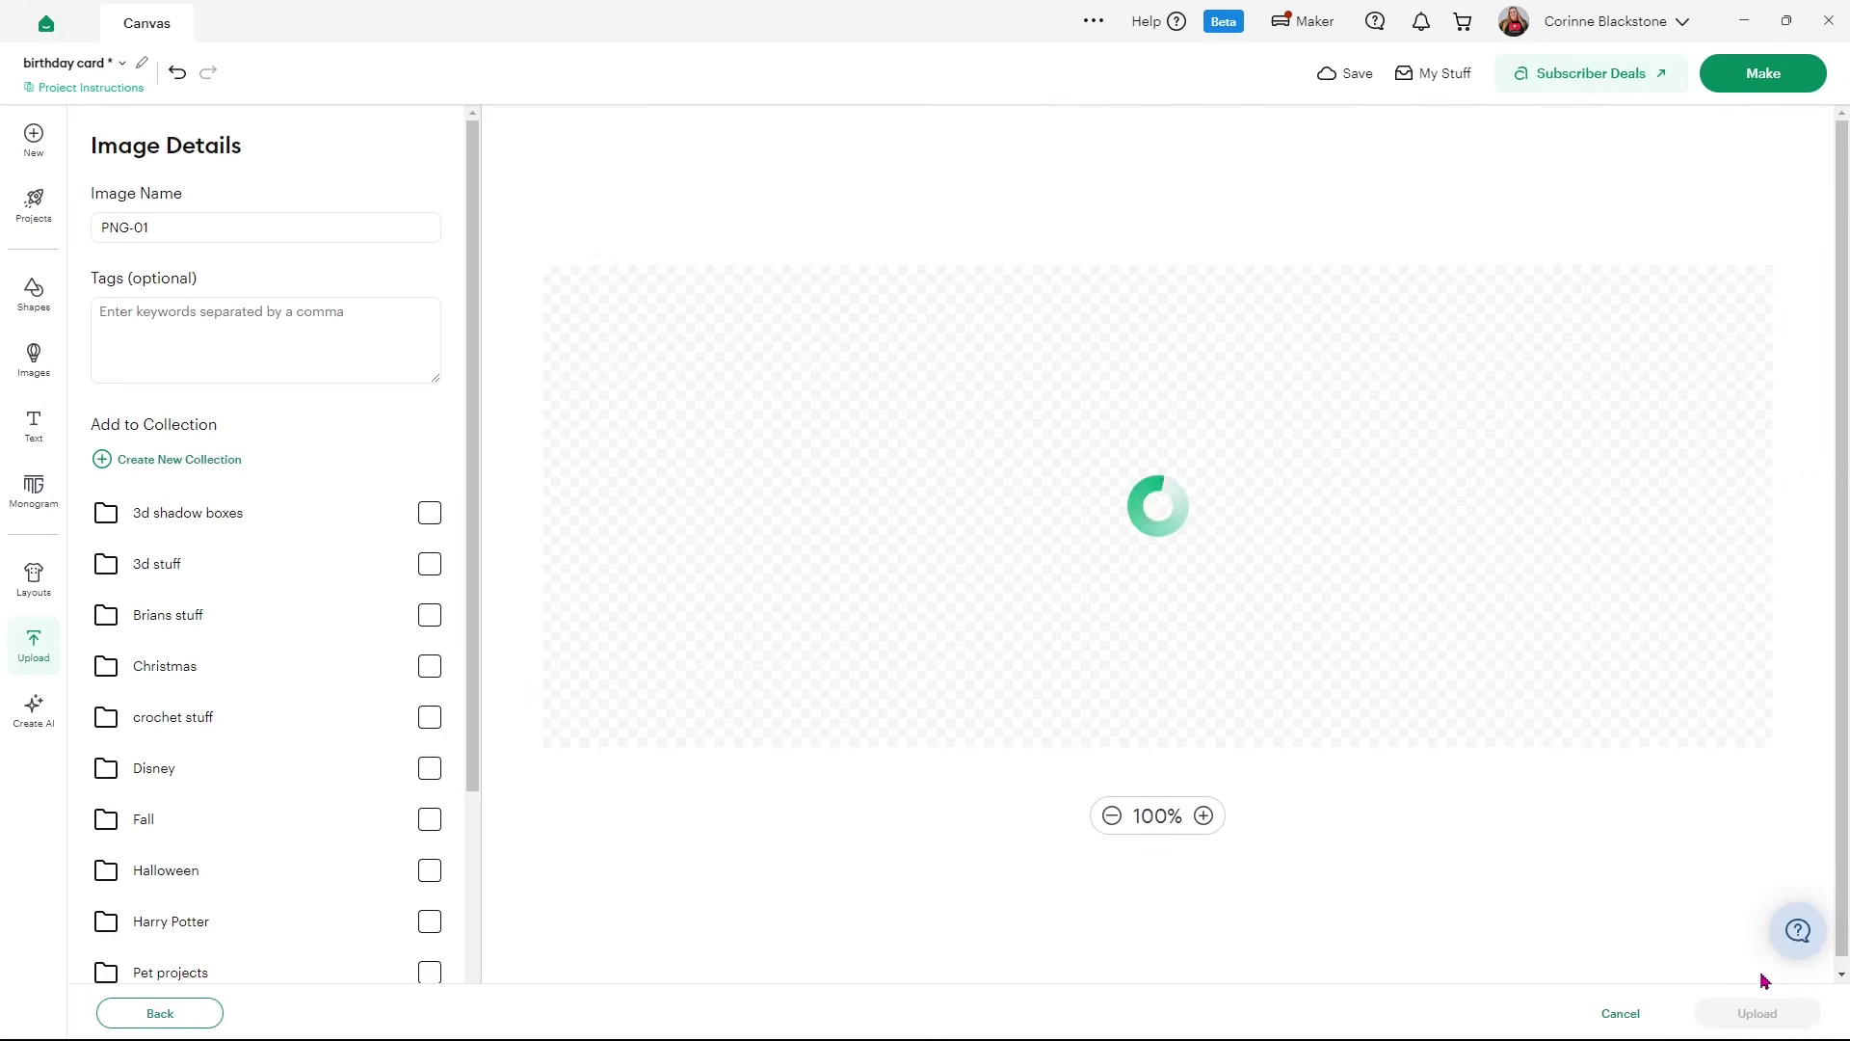
pyautogui.click(1762, 1016)
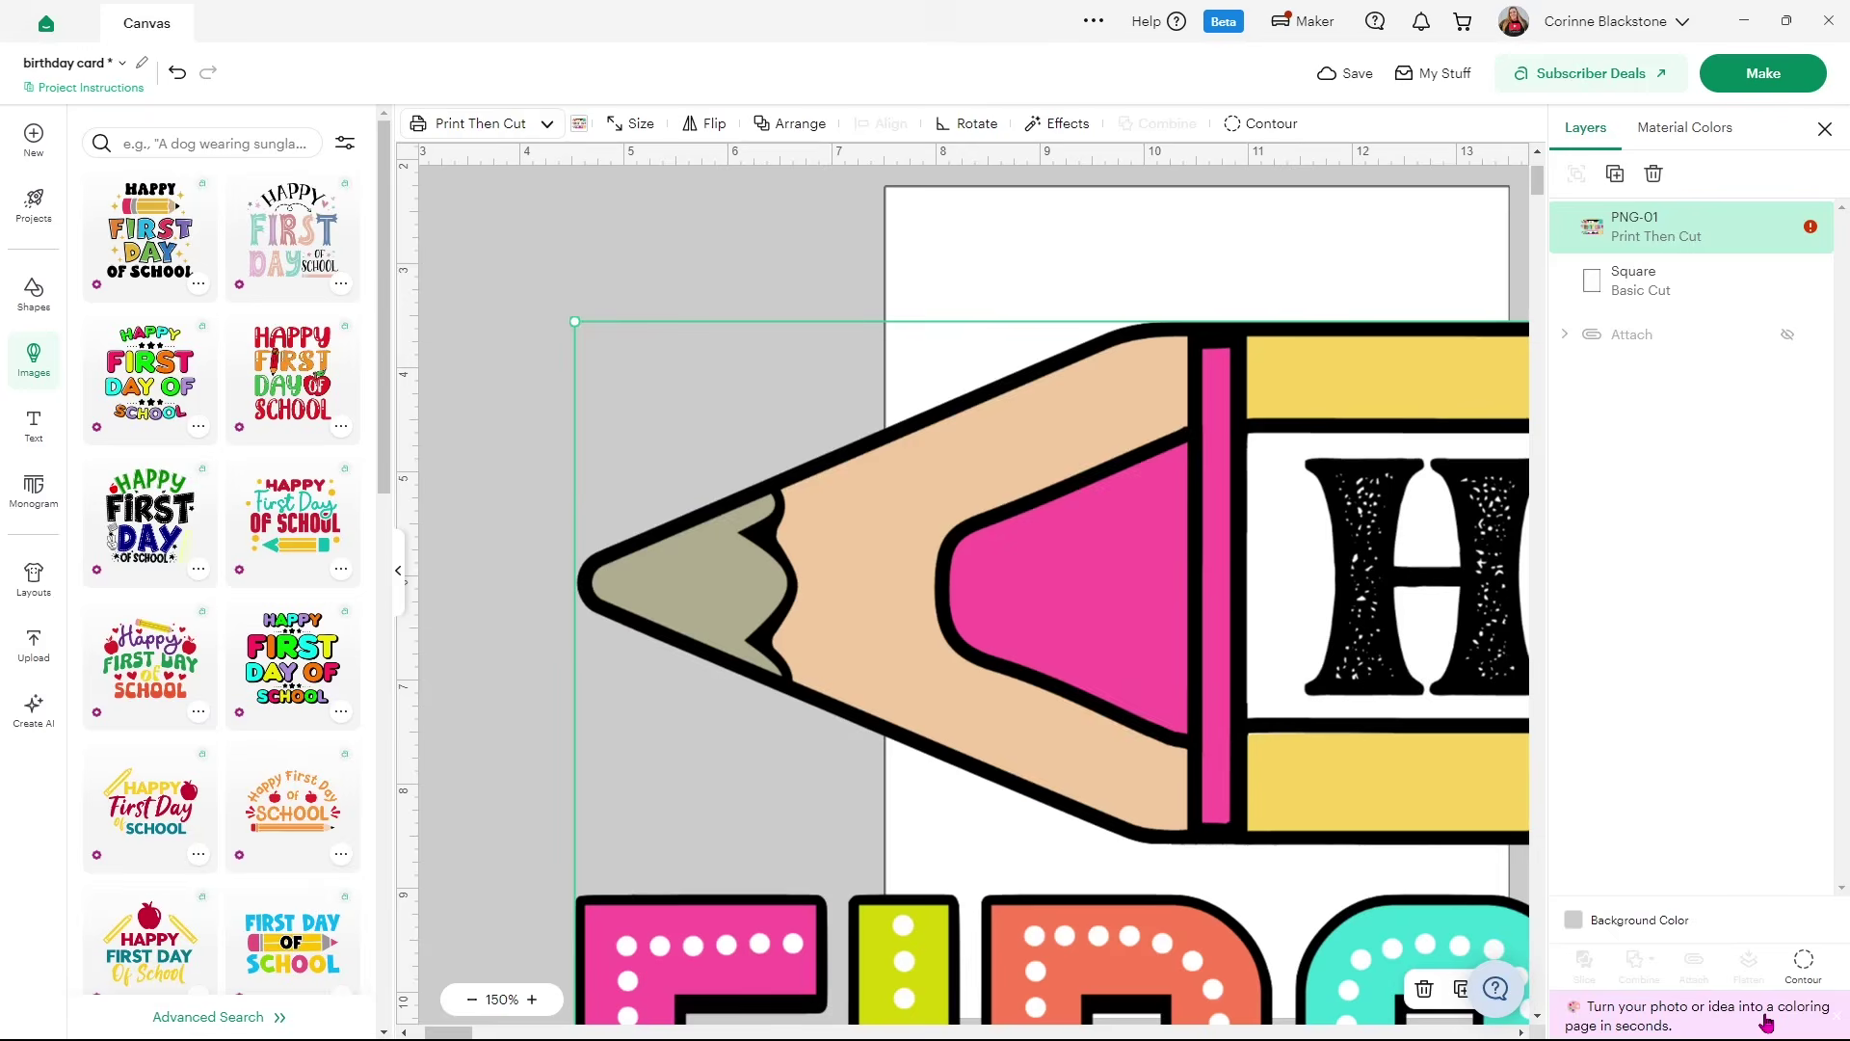
# Resize the First Day of School image to 5 in wide and move it off the white rectangle to the gray area beside it
pyautogui.click(396, 569)
pyautogui.click(294, 124)
pyautogui.click(241, 195)
pyautogui.write('5')
pyautogui.press('Return')
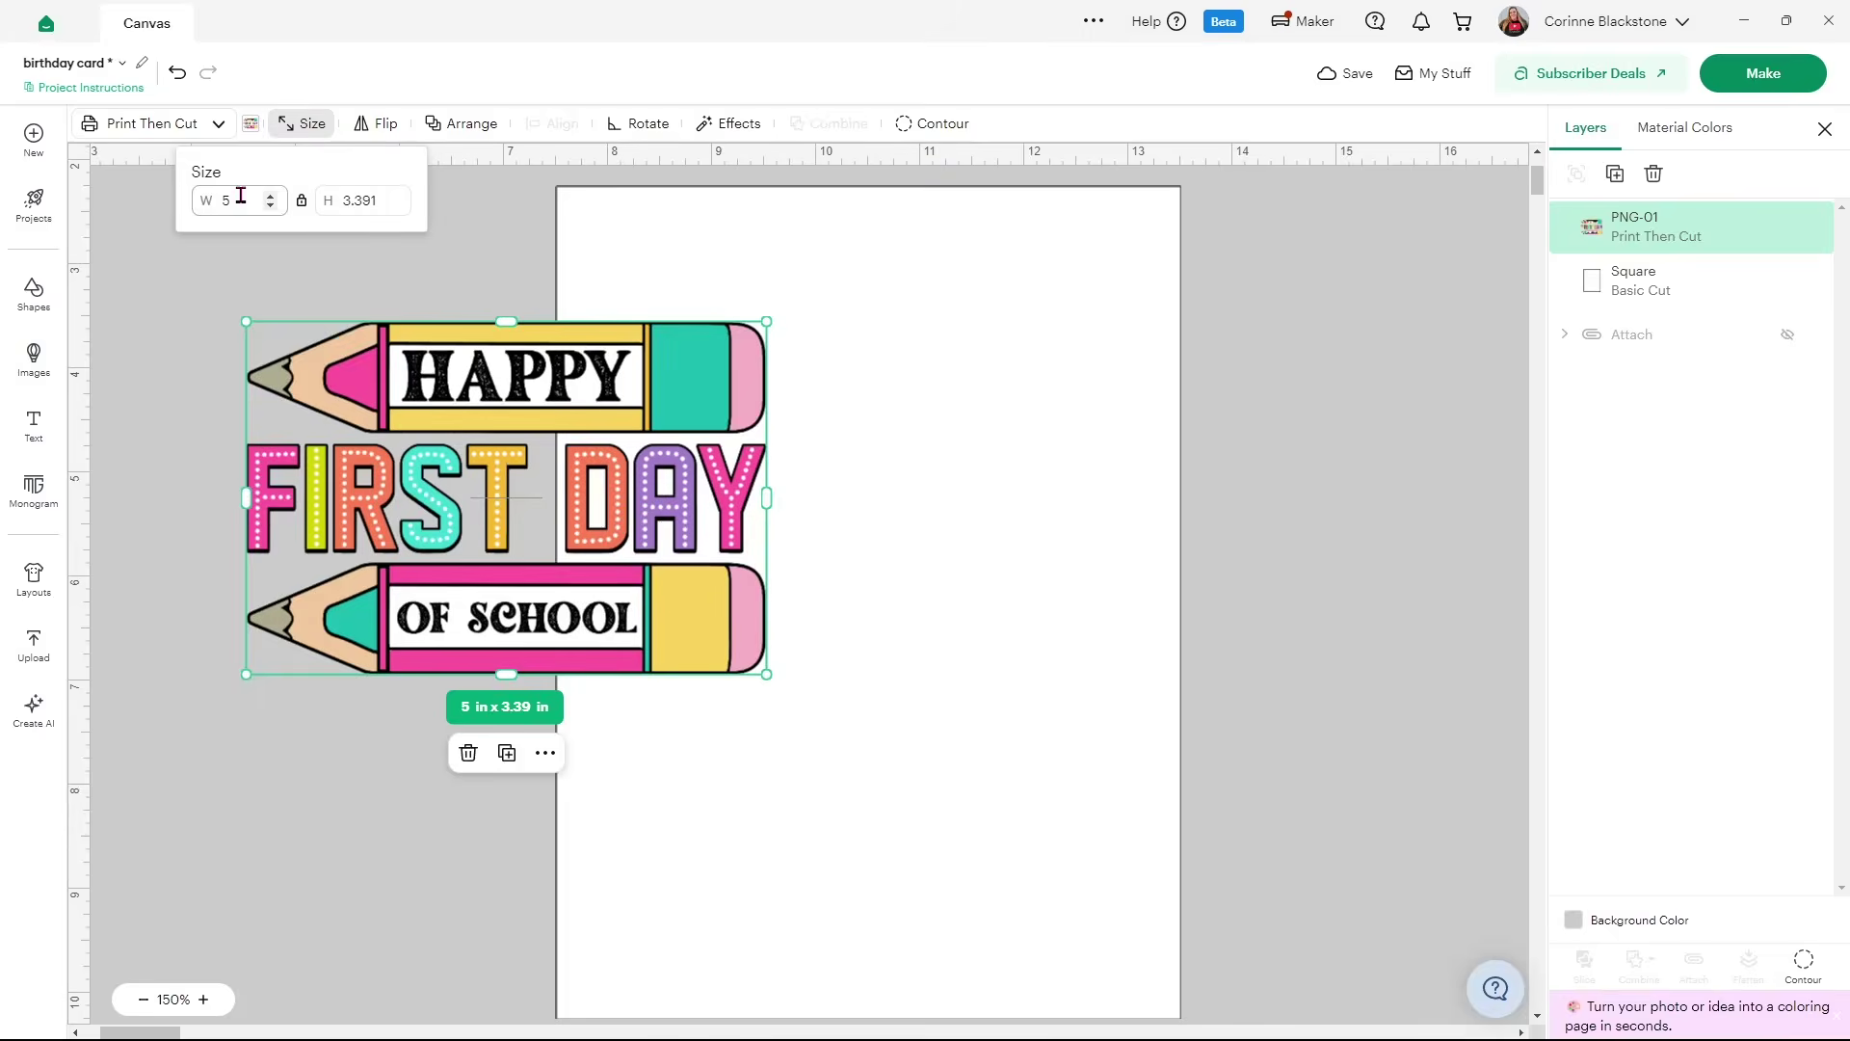
pyautogui.click(1276, 750)
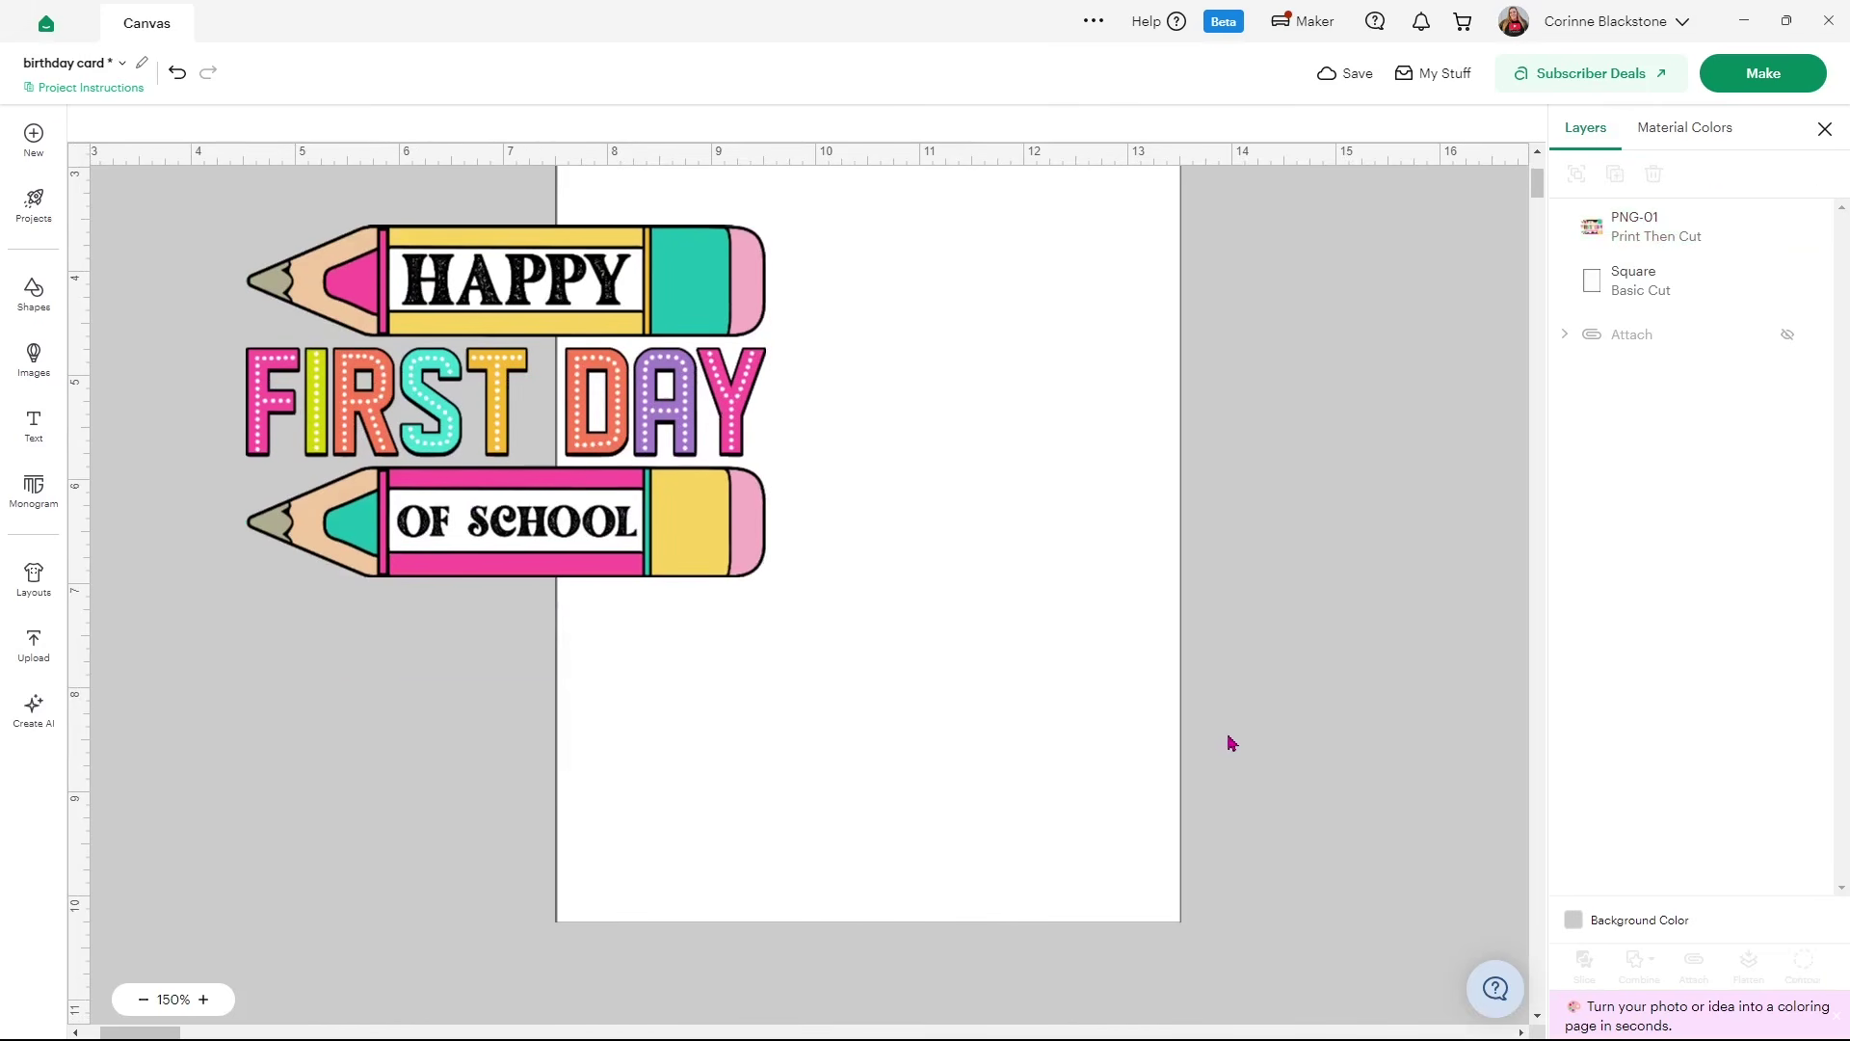
pyautogui.moveTo(585, 422)
pyautogui.mouseDown()
pyautogui.moveTo(1463, 542)
pyautogui.moveTo(1591, 543)
pyautogui.mouseUp()
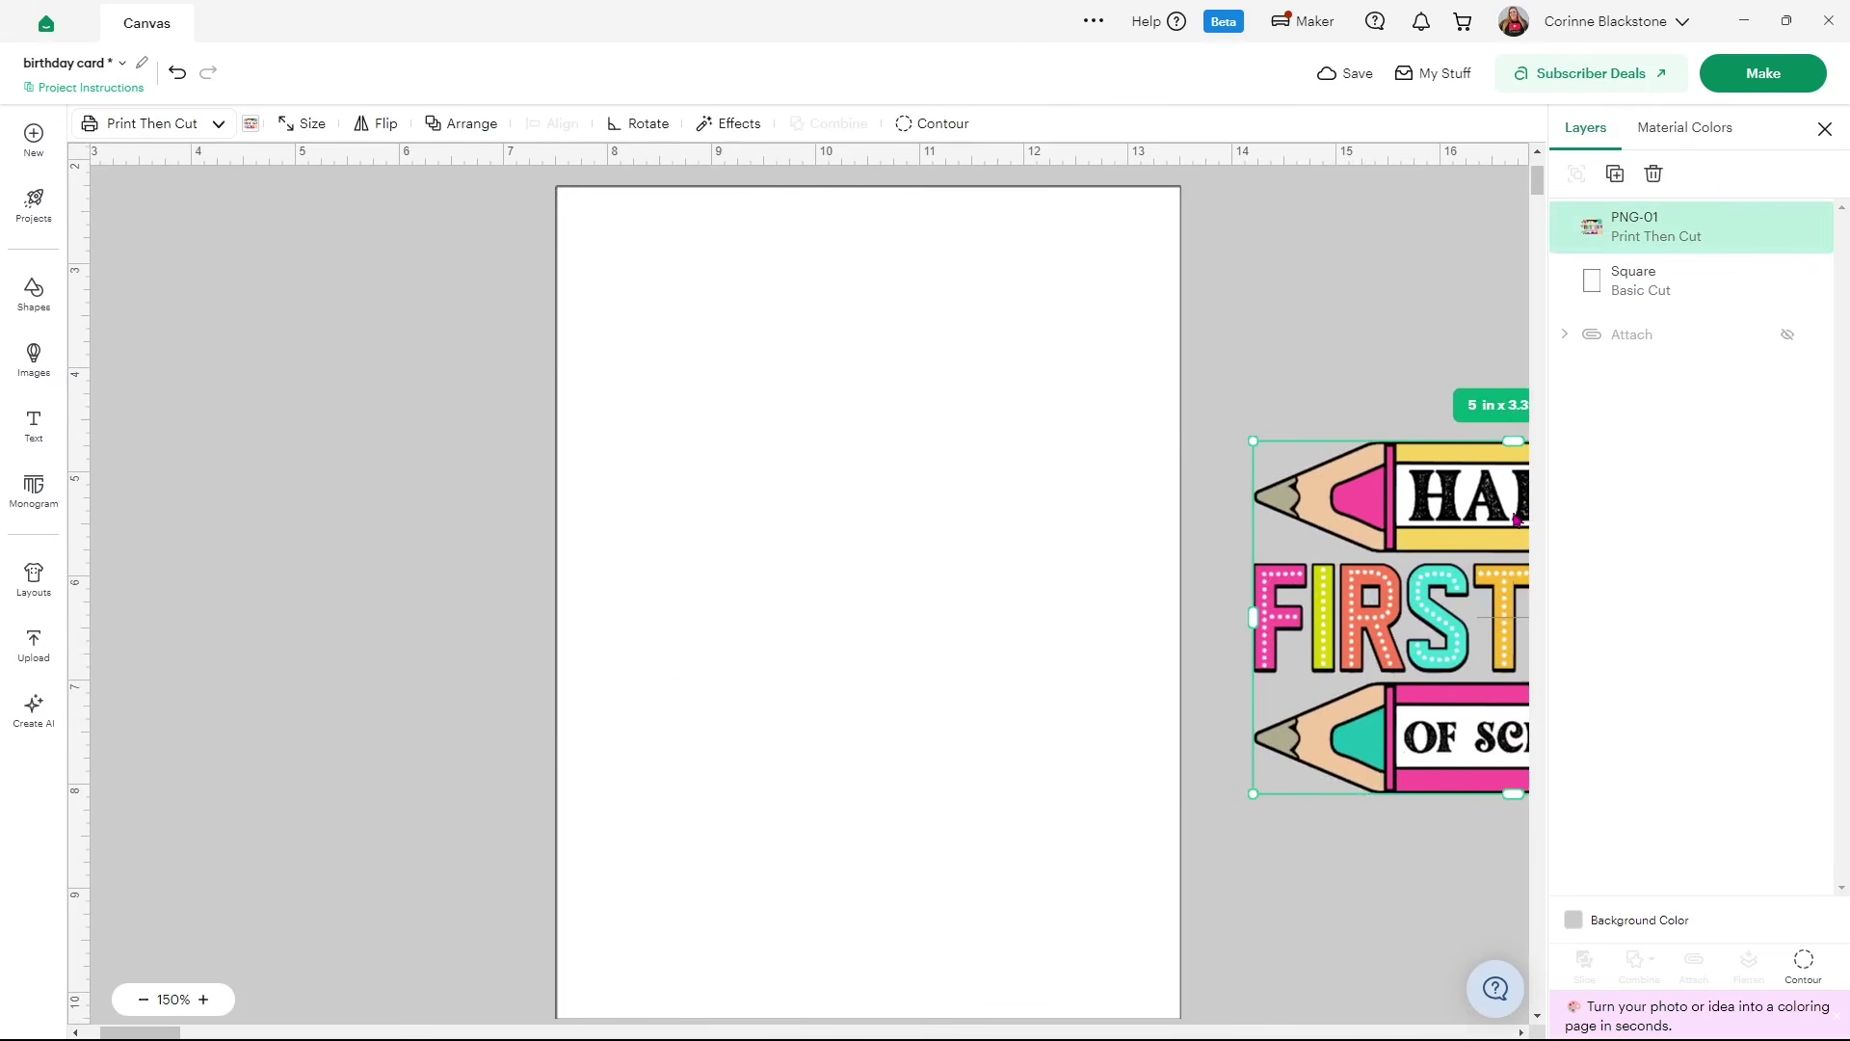
pyautogui.click(896, 383)
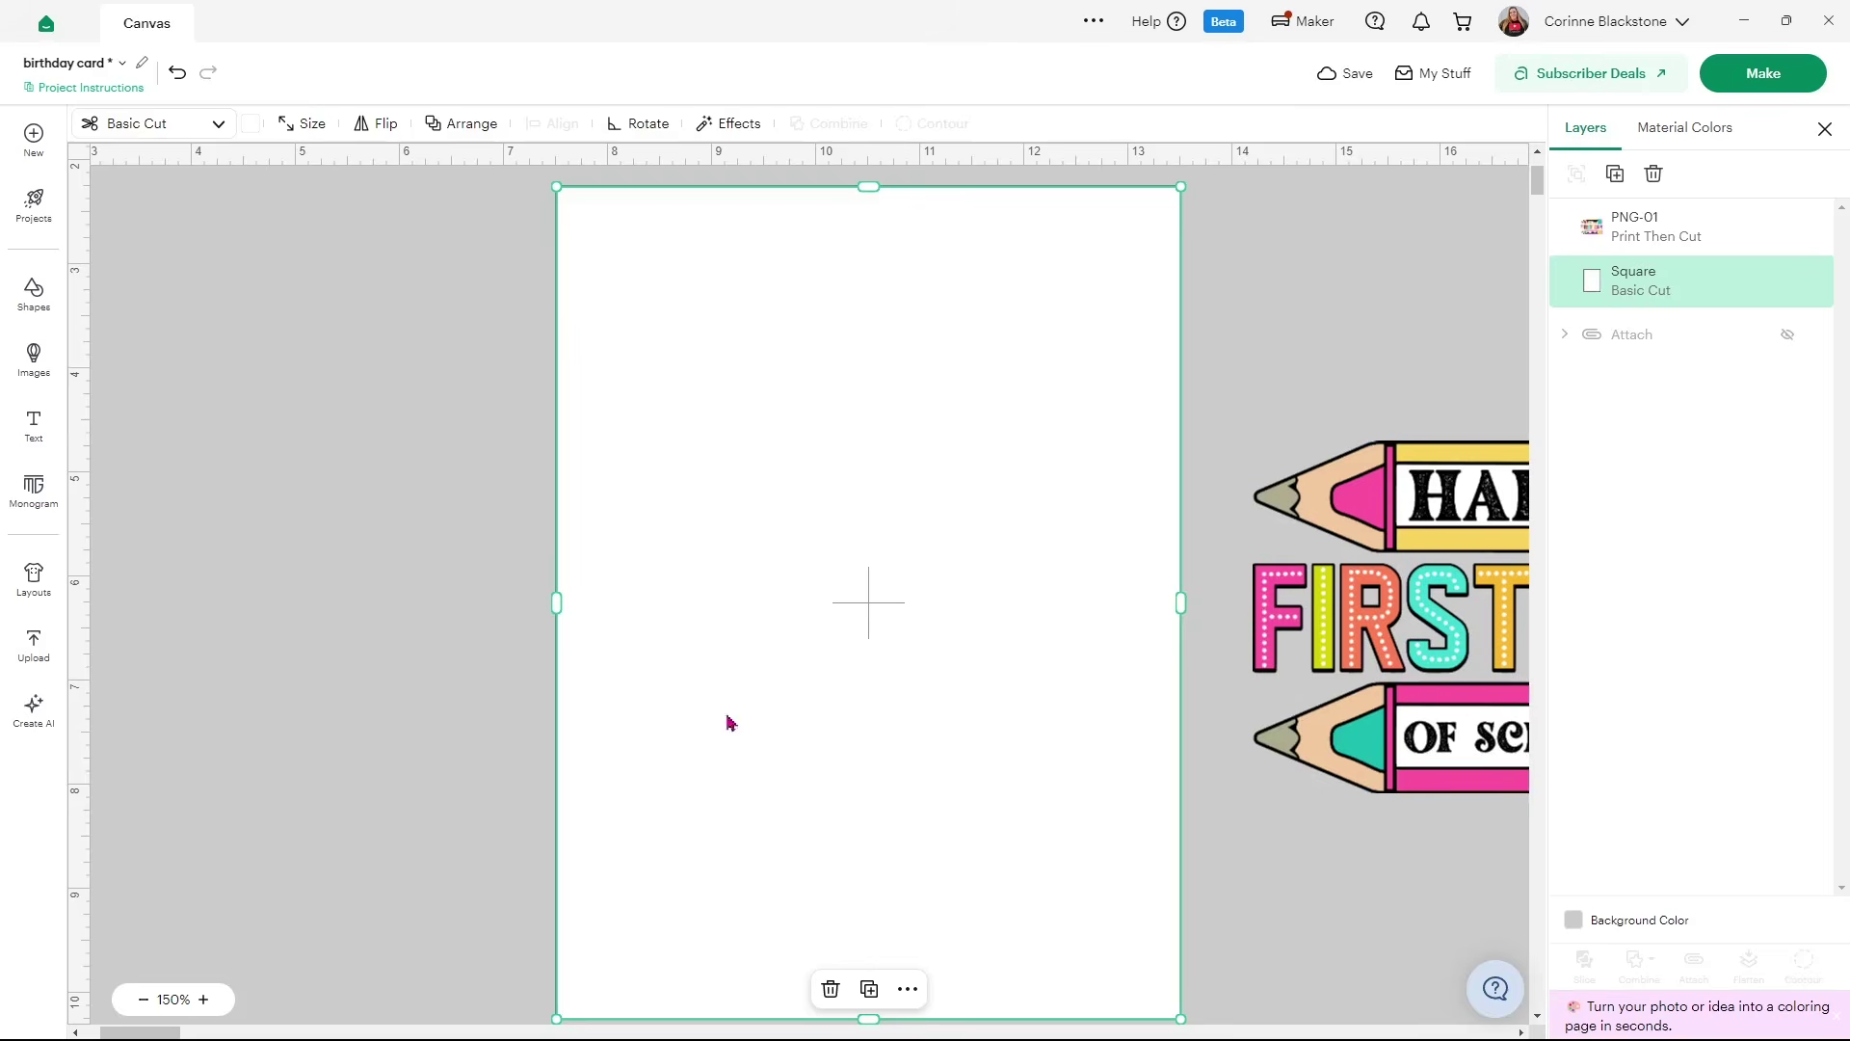
# Switch to Creative Fabrica in the browser and search for "pattern school"
pyautogui.hotkey('alt', 'Tab')
pyautogui.click(501, 142)
pyautogui.write('pat')
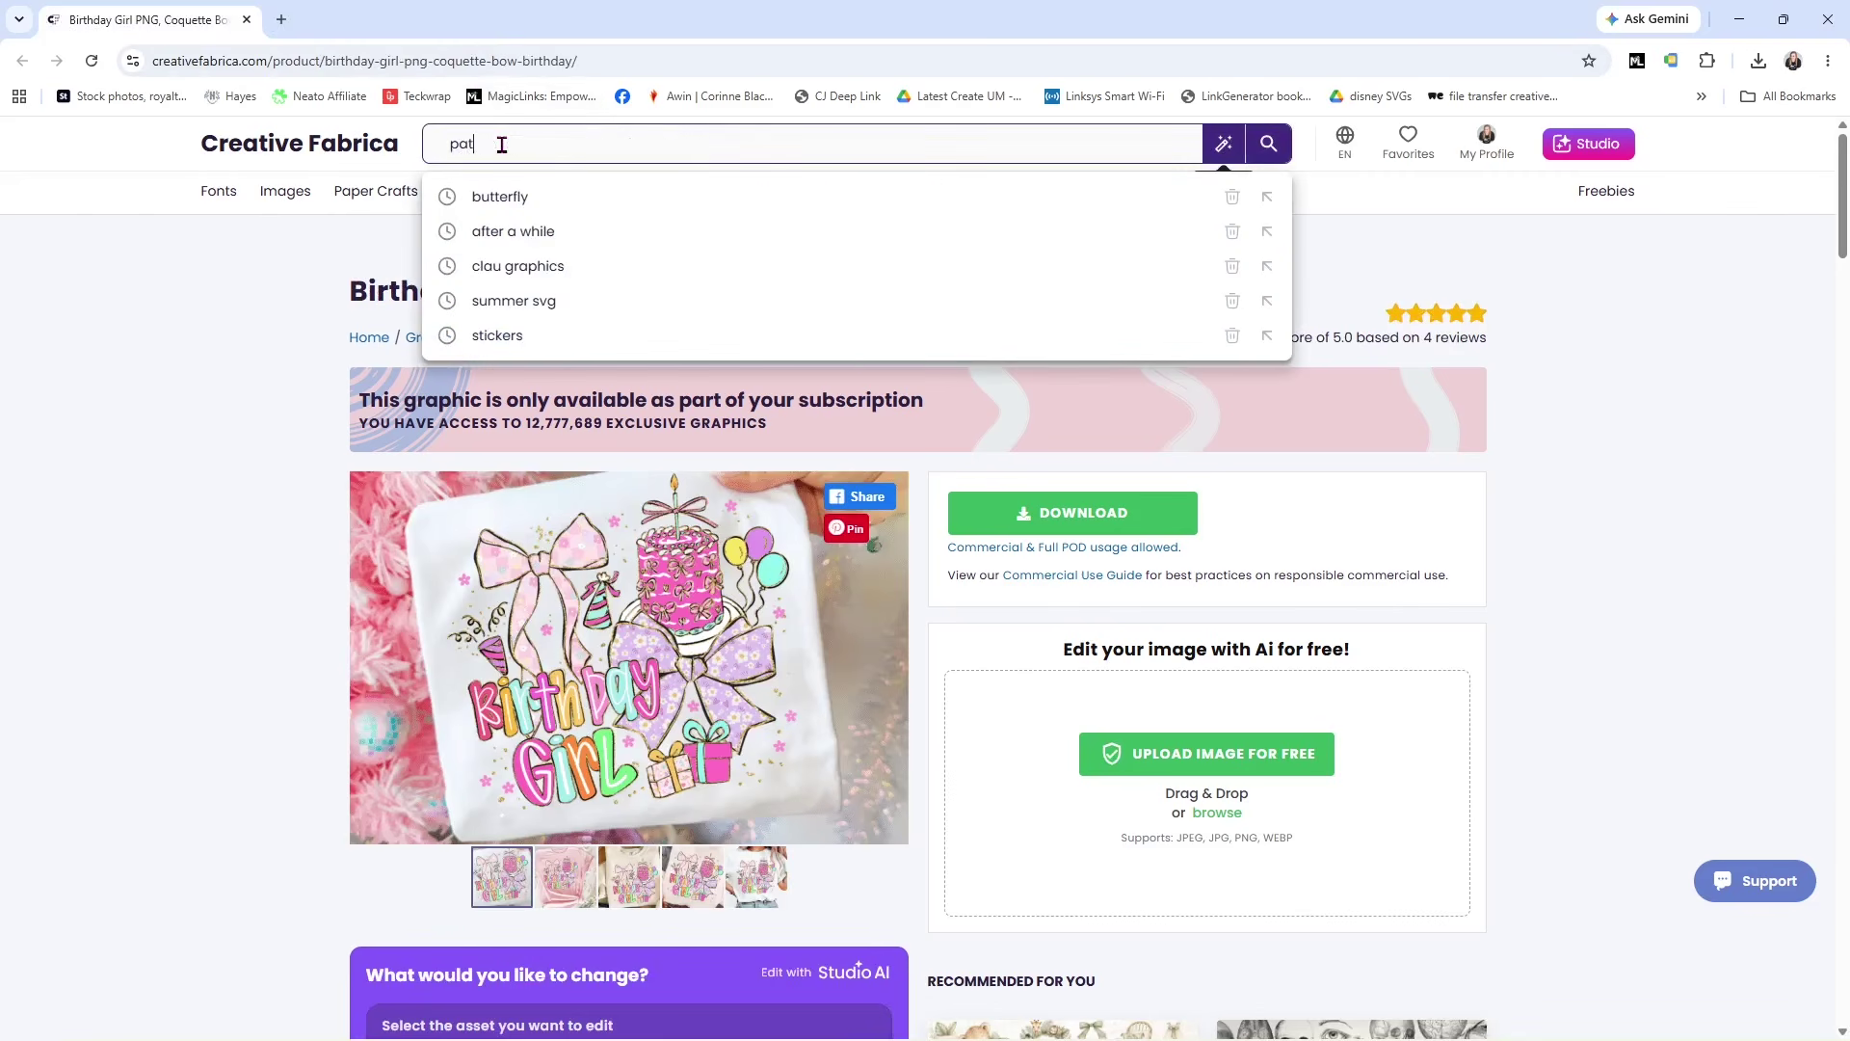
pyautogui.write('tern school')
pyautogui.press('Return')
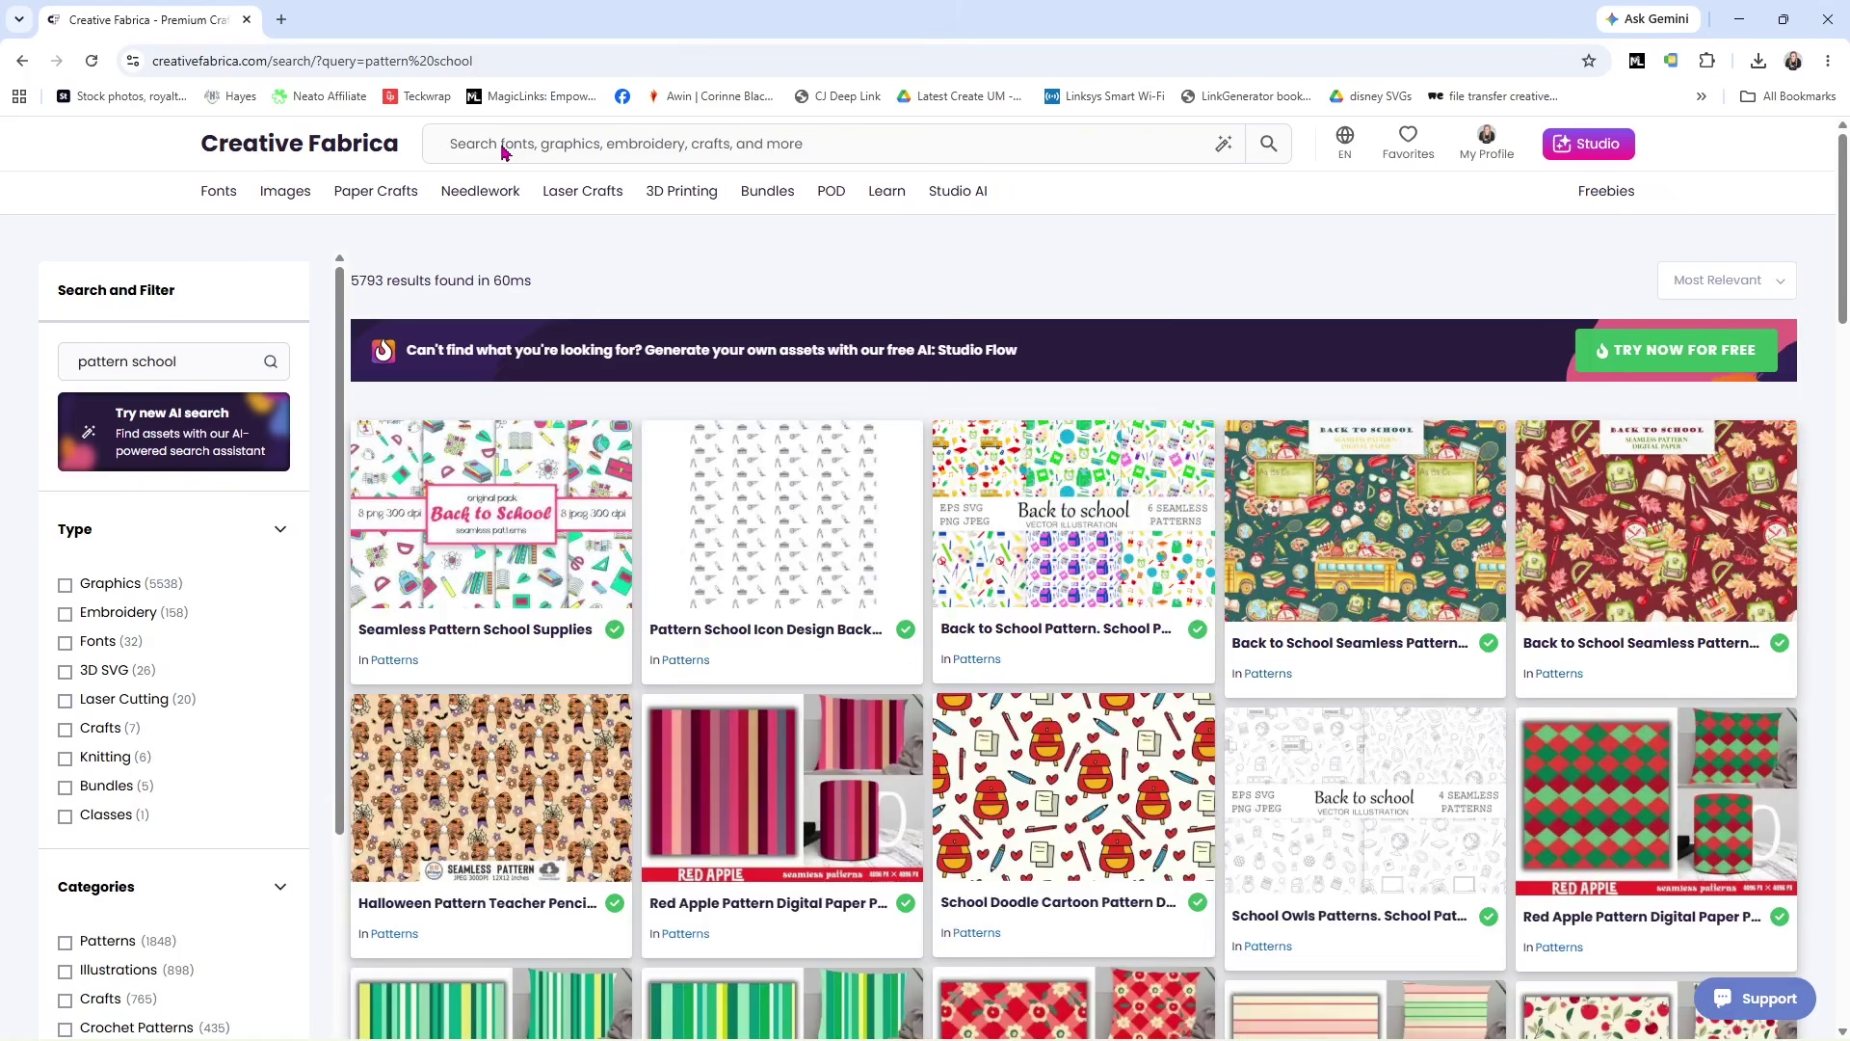
# Open the School Owls Patterns product from the search results and download it
pyautogui.scroll(-1, 1073, 462)
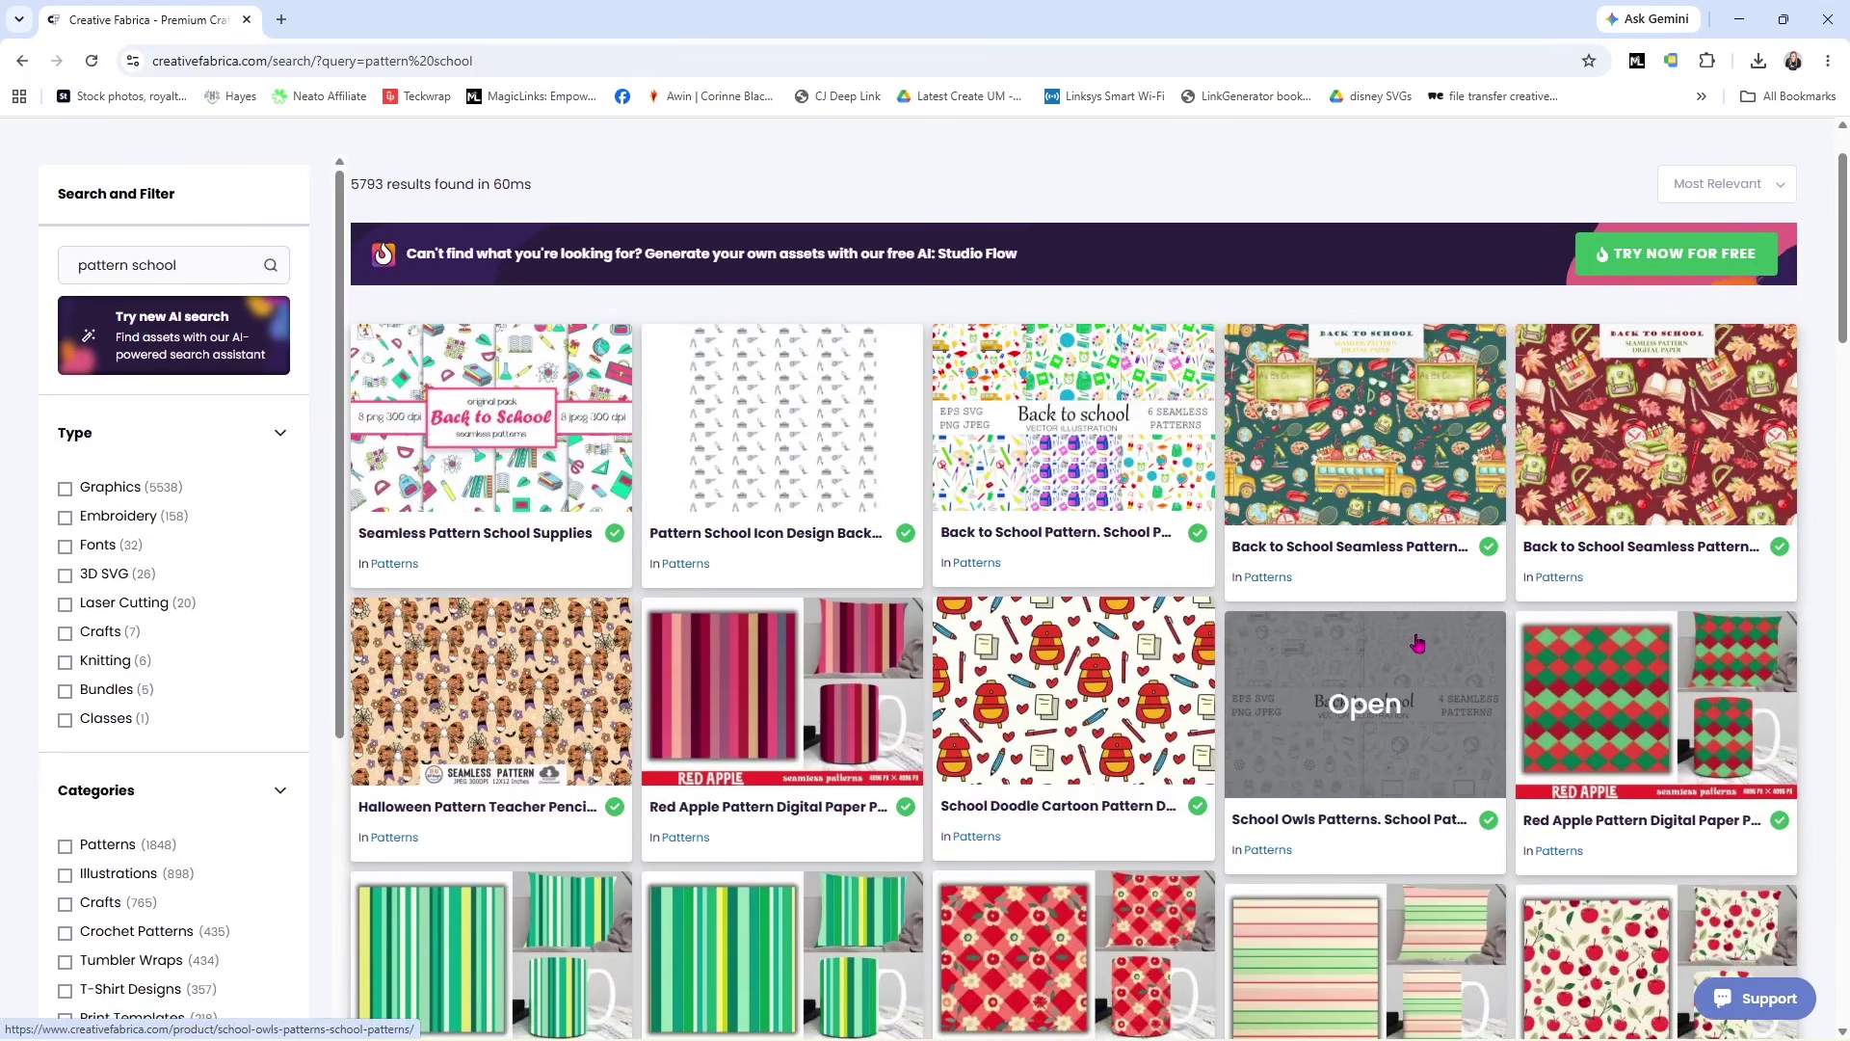
pyautogui.click(1362, 655)
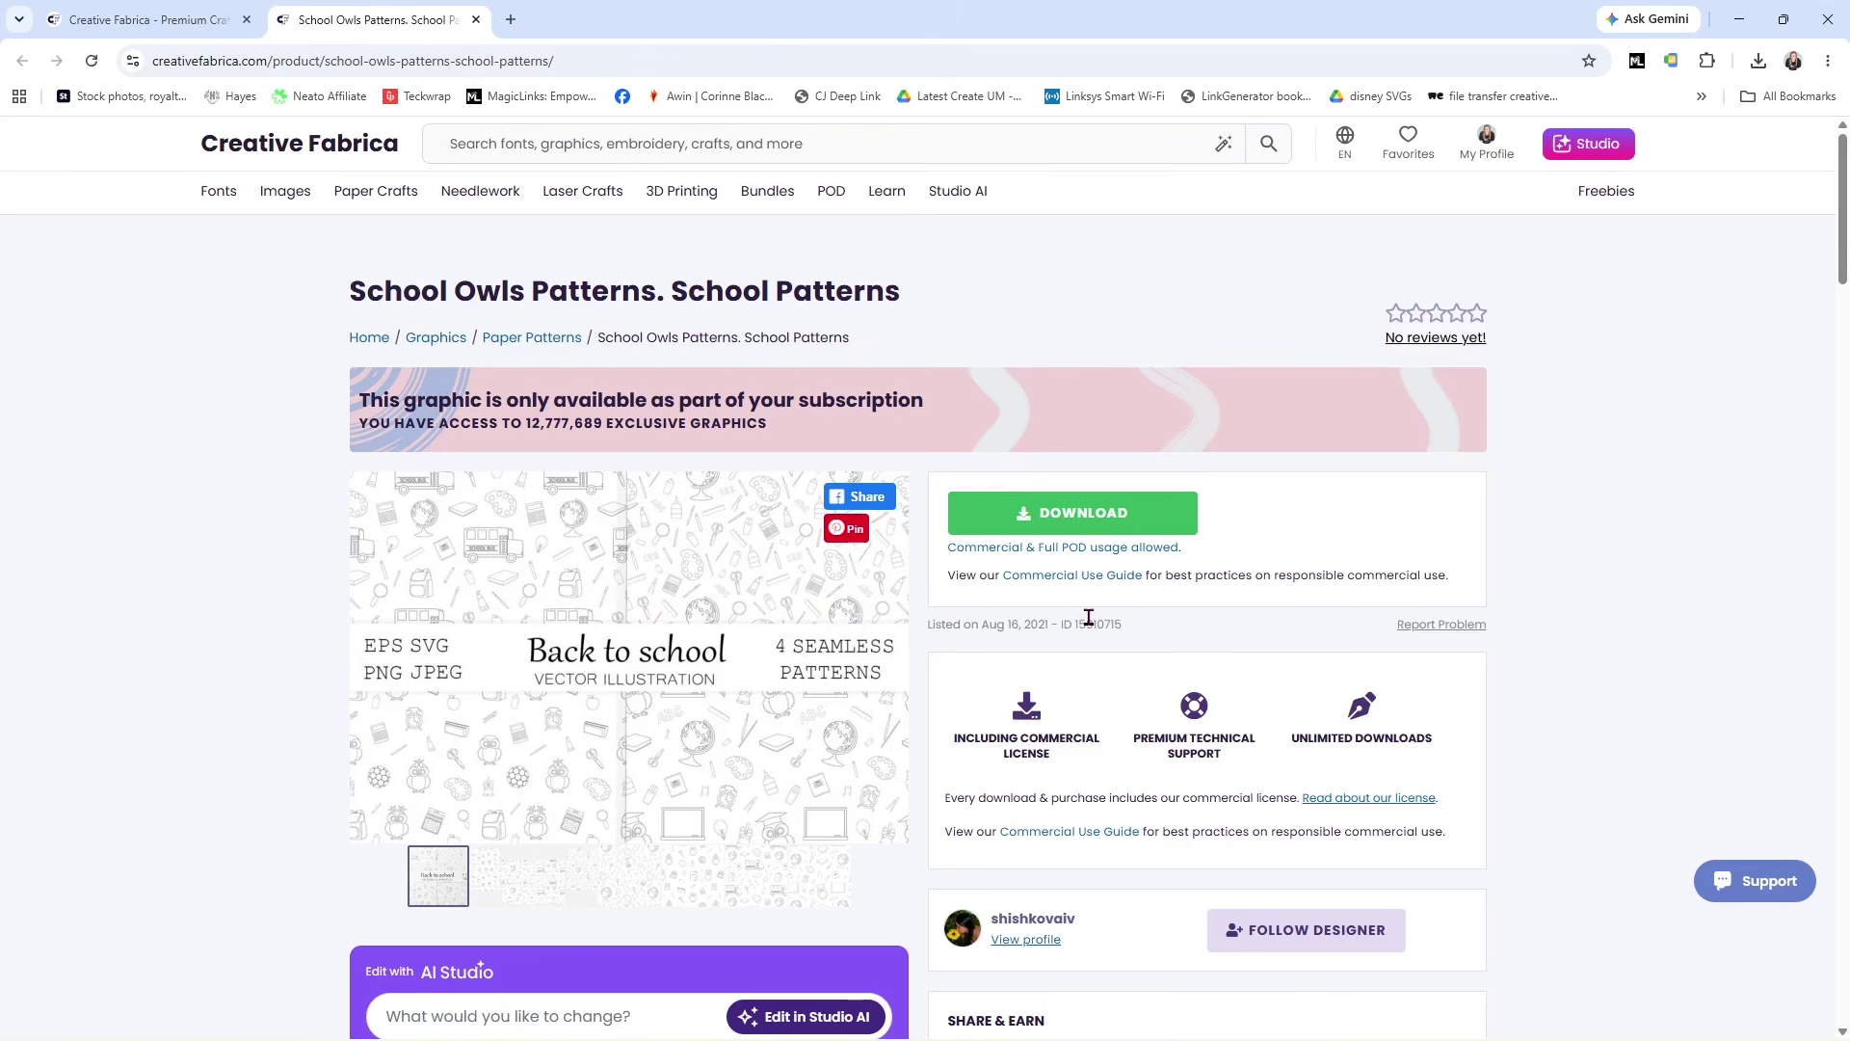
pyautogui.click(1041, 526)
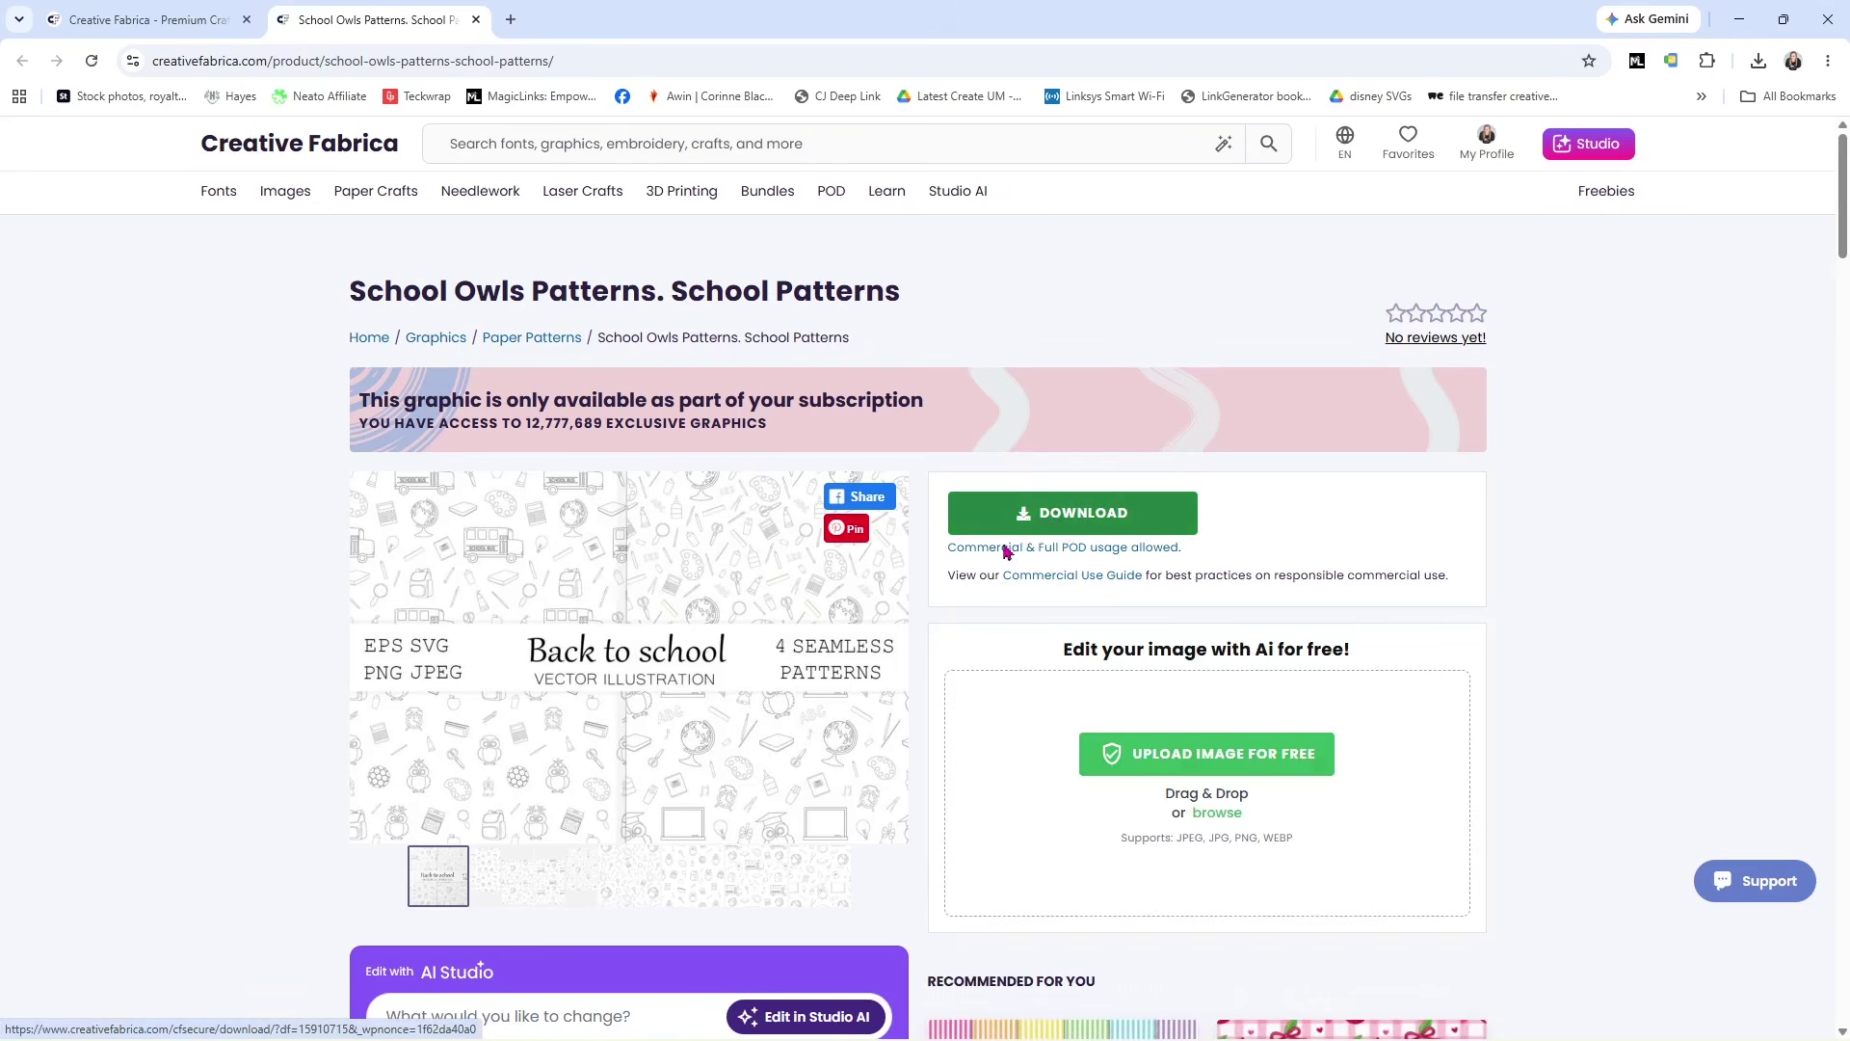
pyautogui.click(1442, 701)
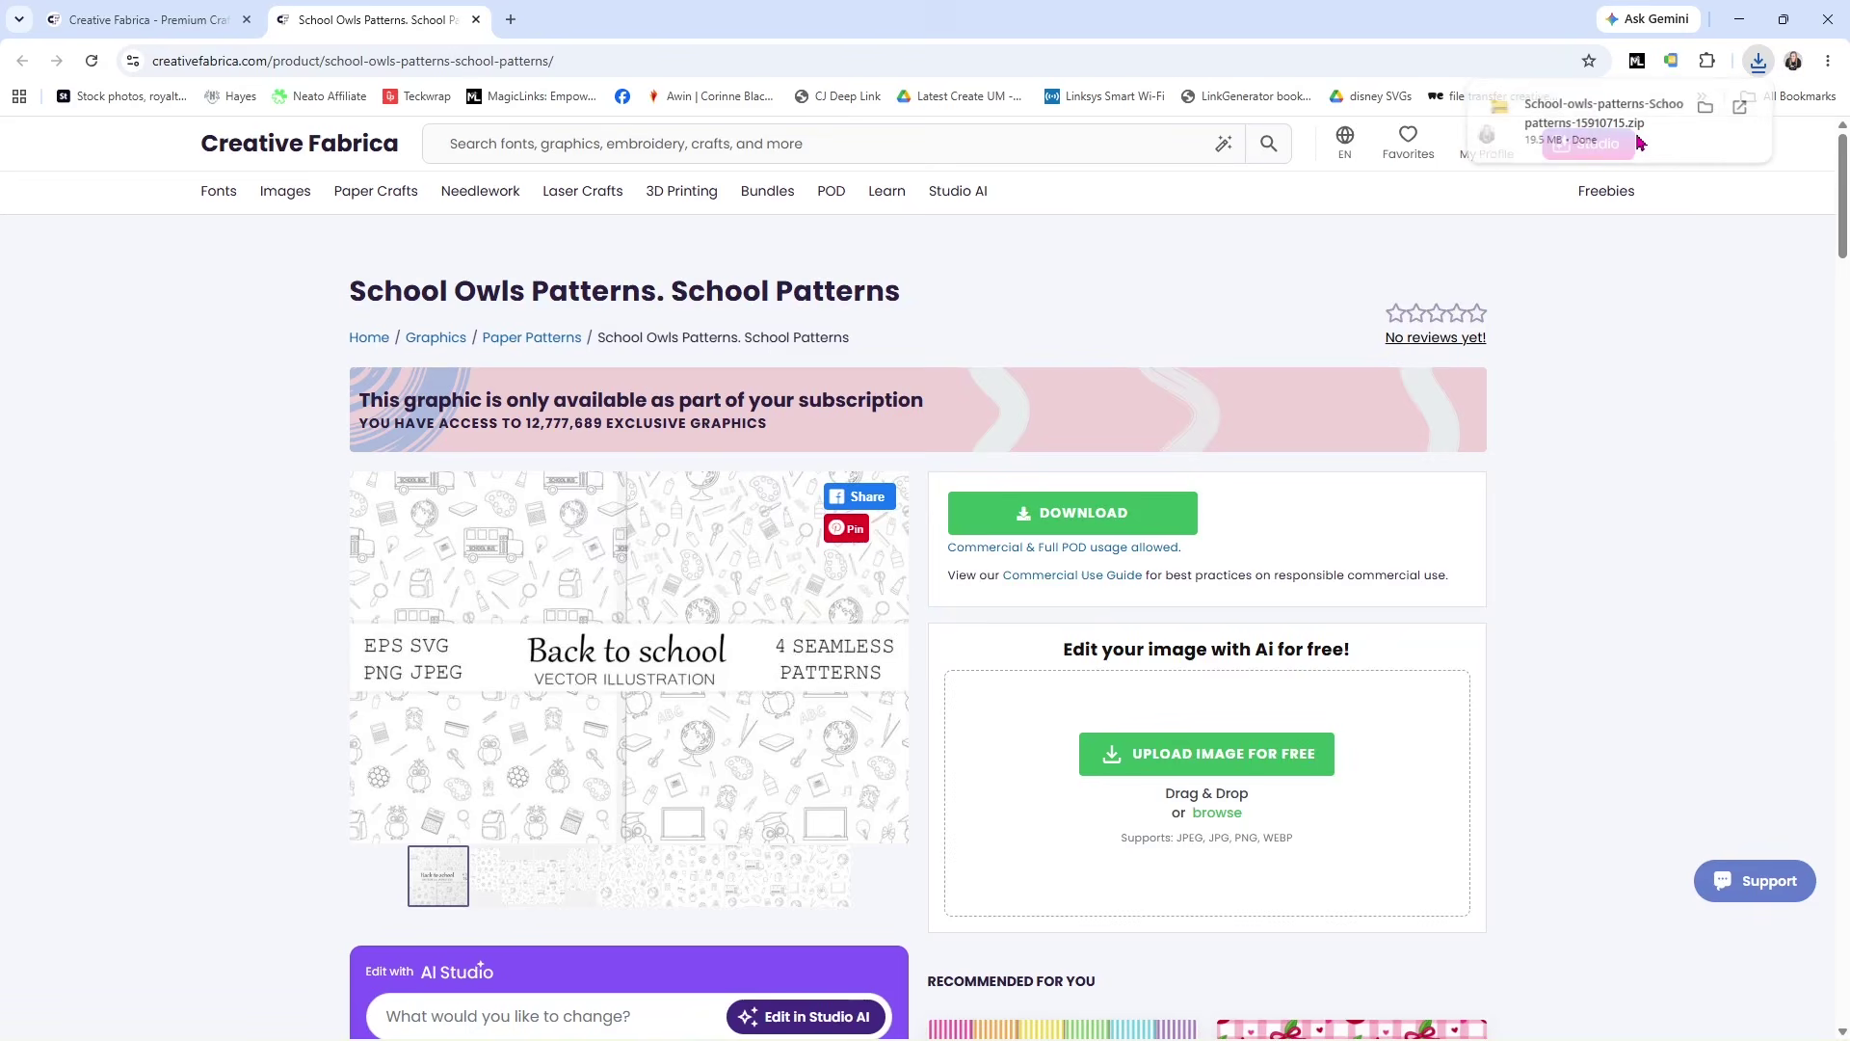
# Open the downloaded School Owls Patterns zip and extract all of its files
pyautogui.click(1640, 142)
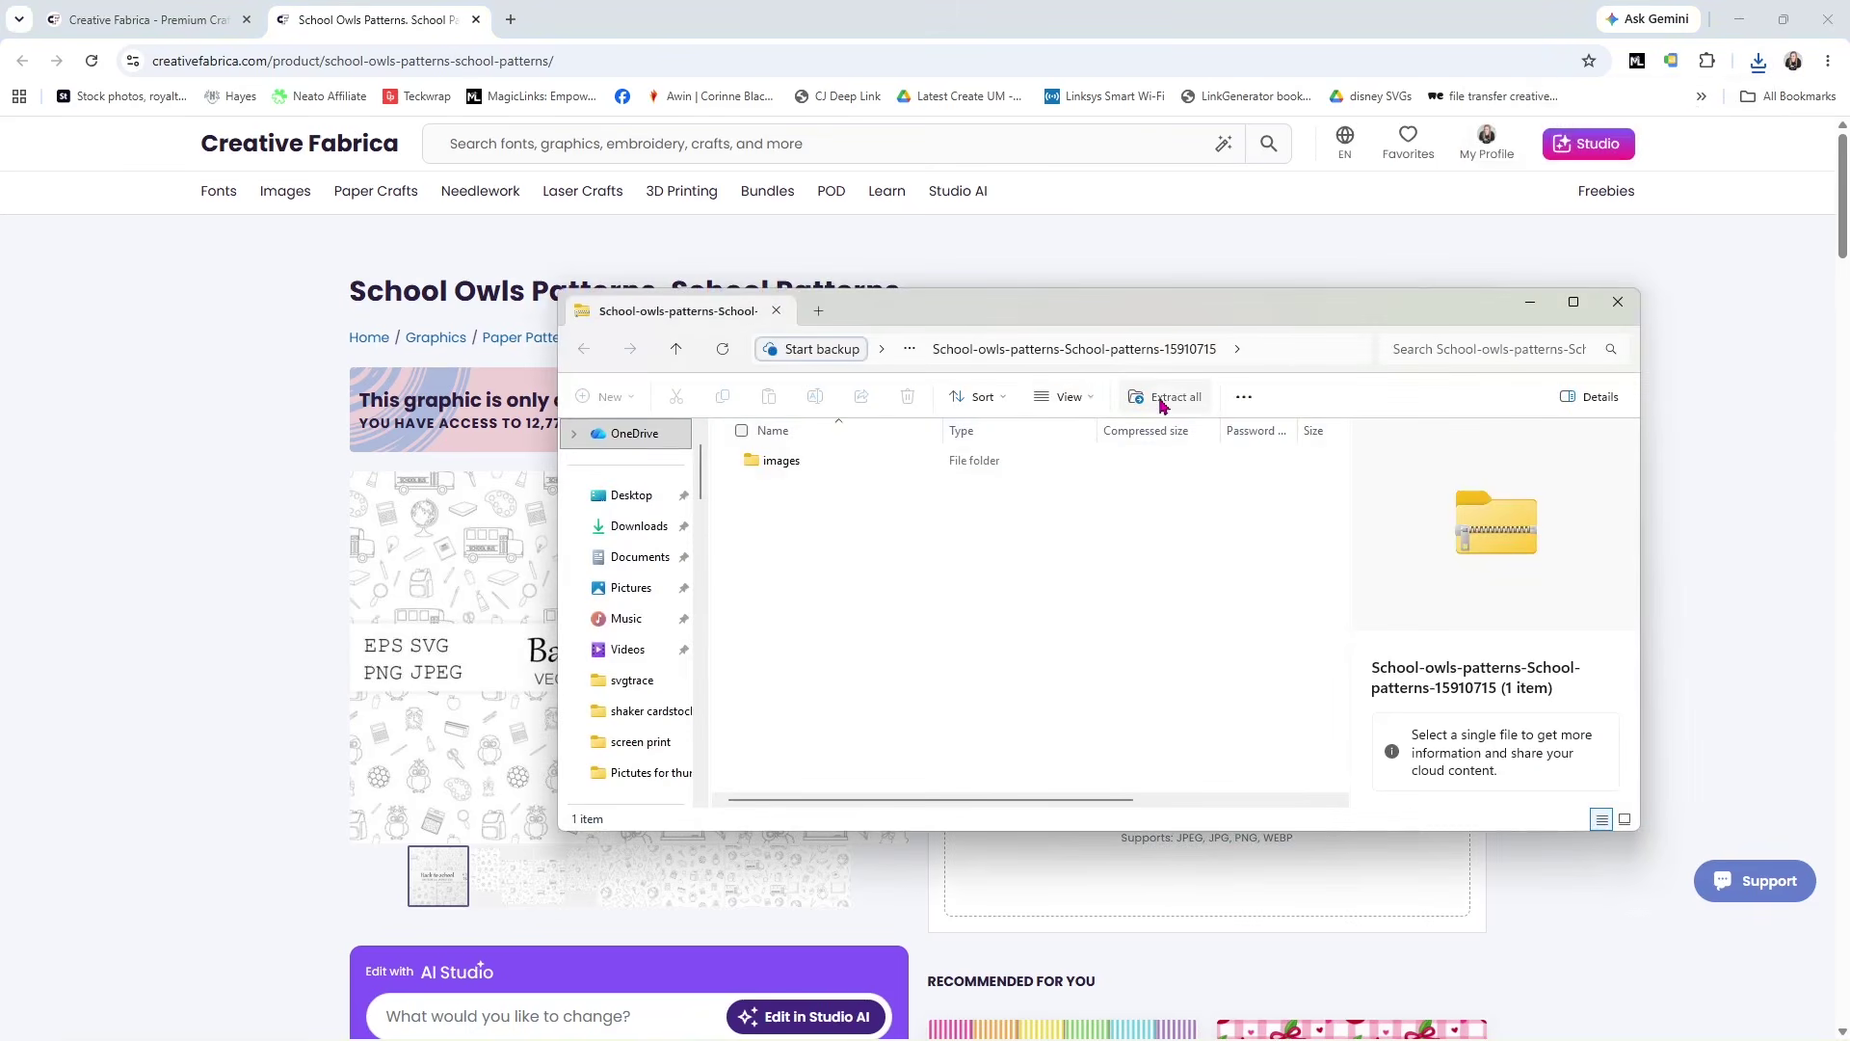
pyautogui.click(1169, 396)
pyautogui.click(1100, 716)
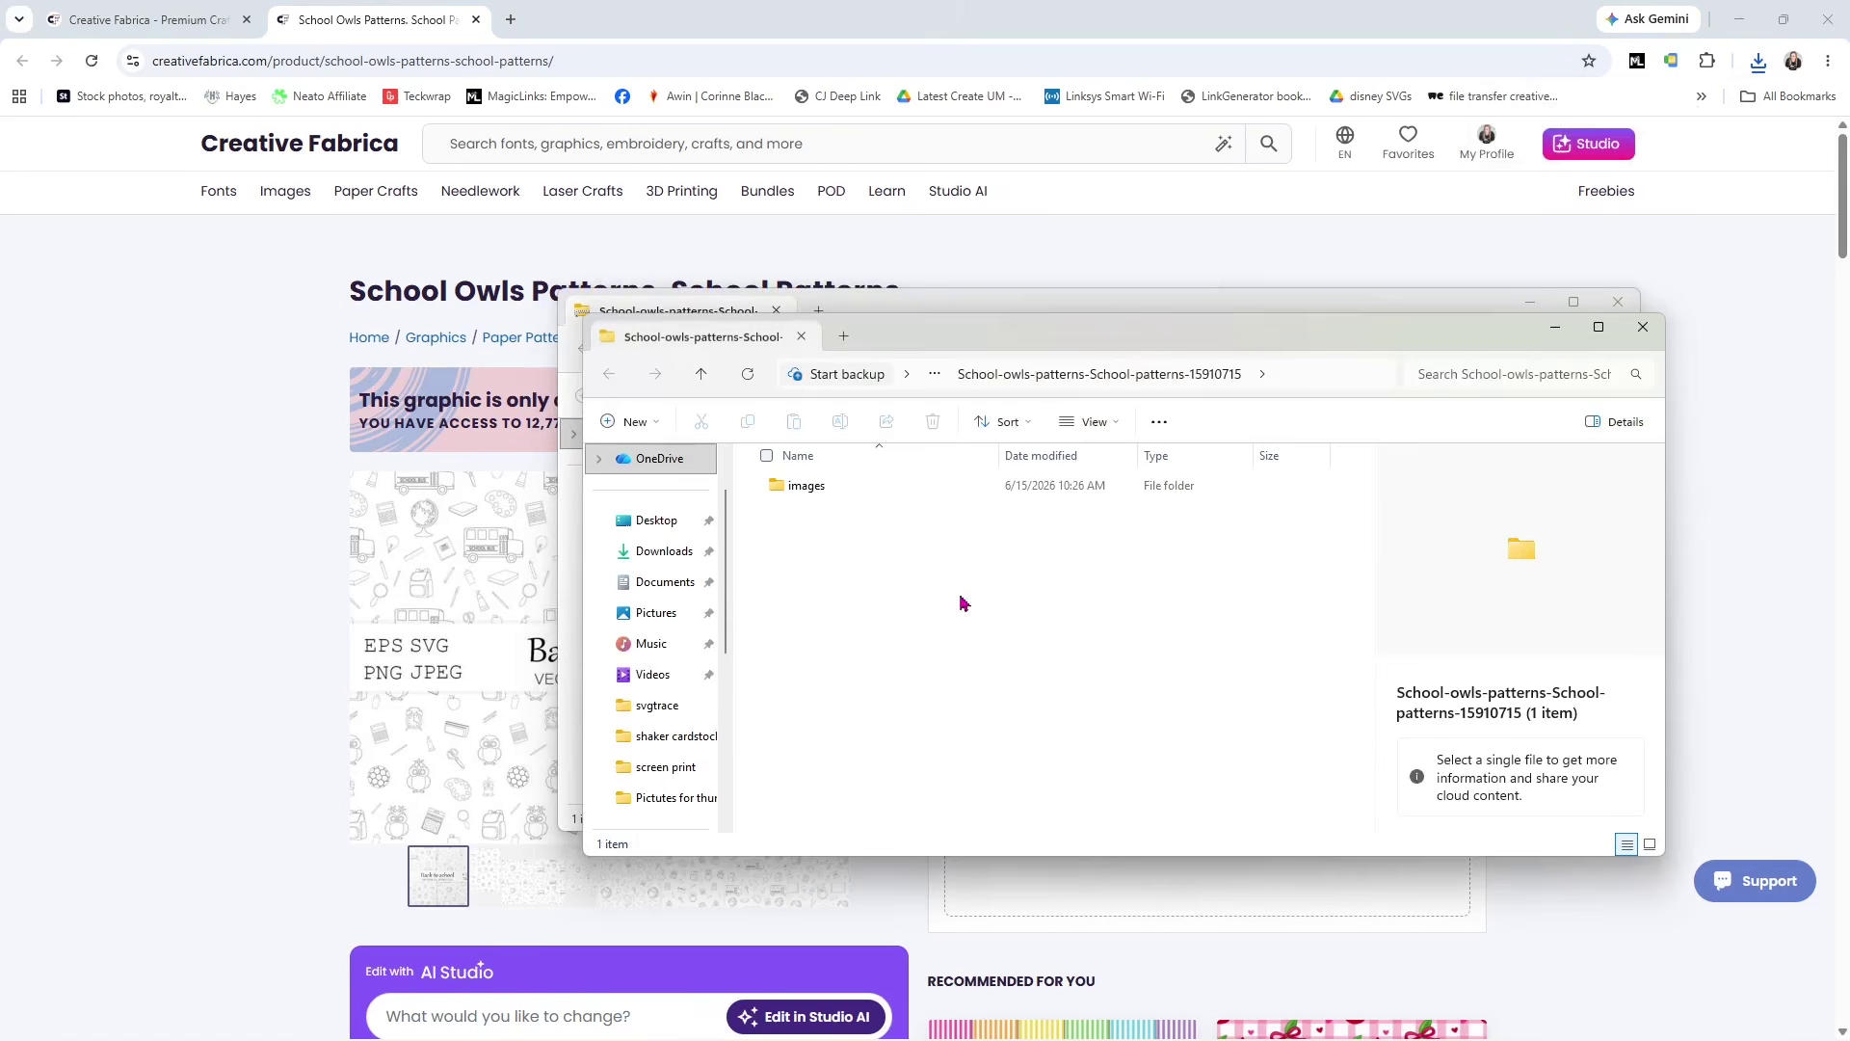
# Open the extracted images folder and preview the school pattern images from 1.png through 4.png
pyautogui.doubleClick(852, 489)
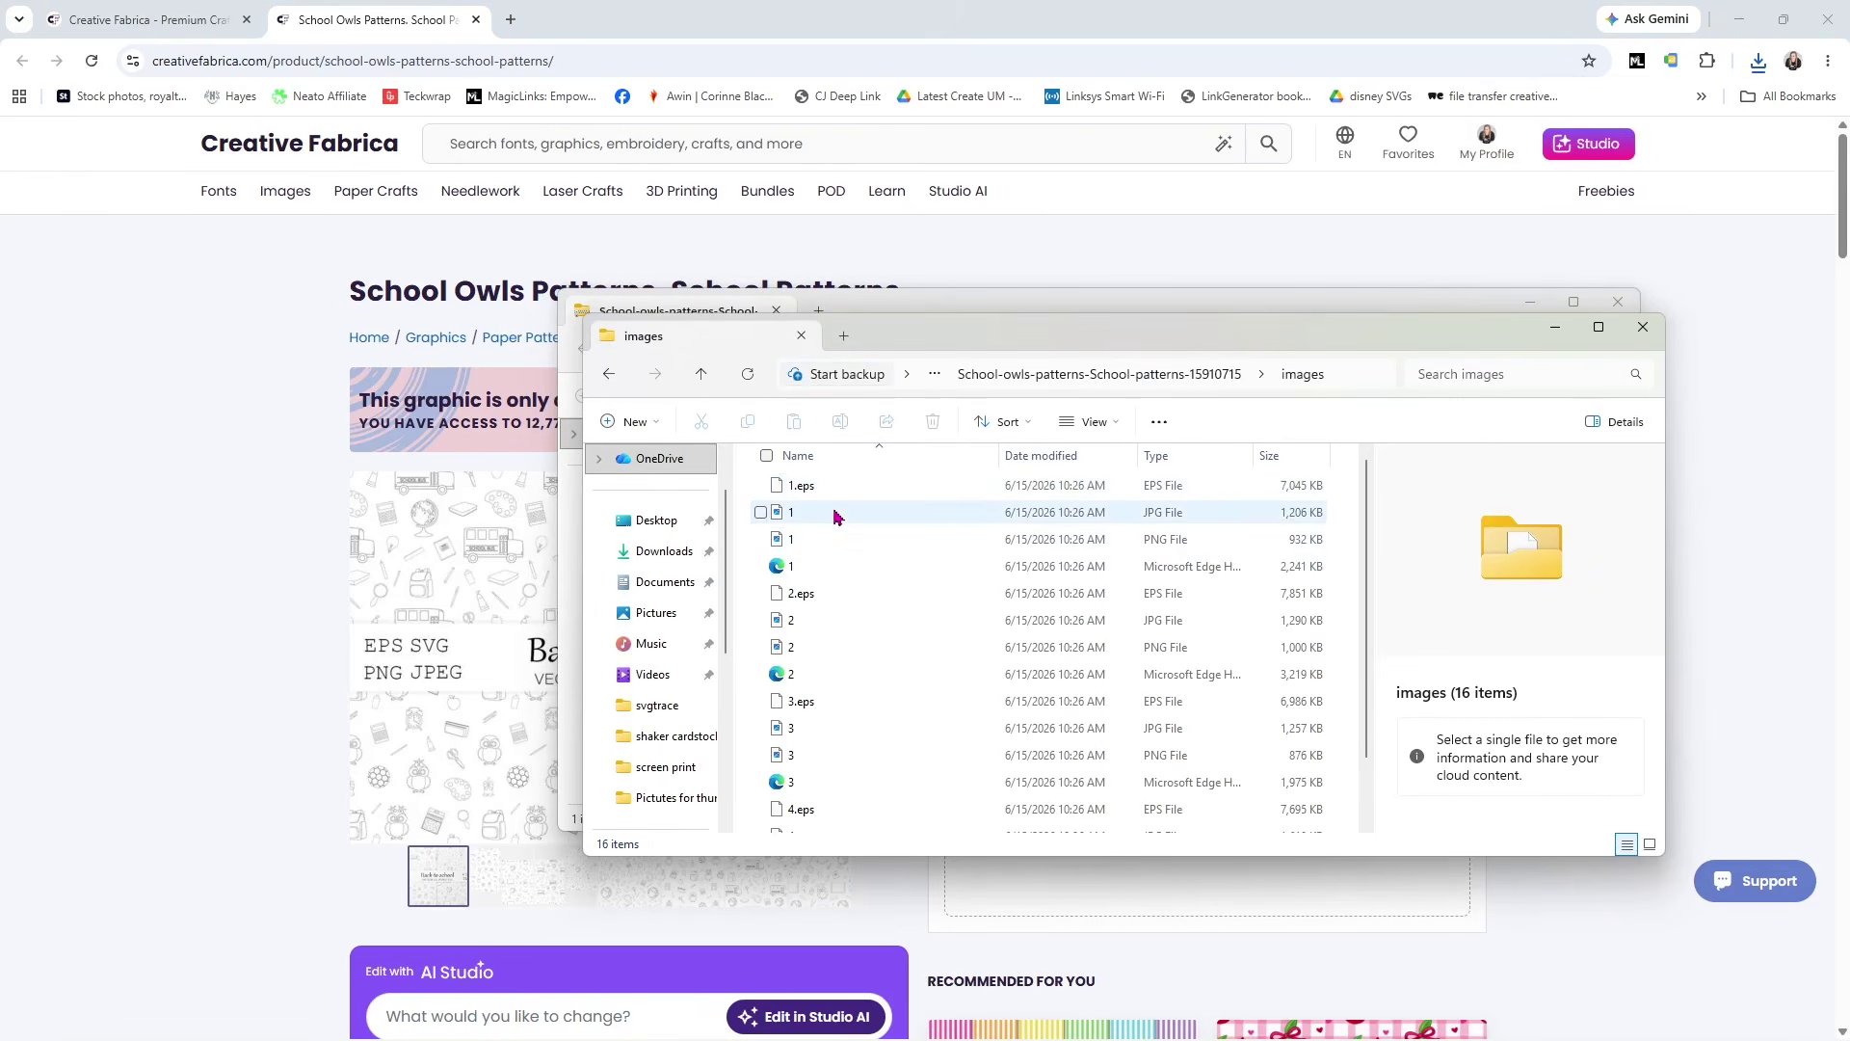
pyautogui.doubleClick(835, 545)
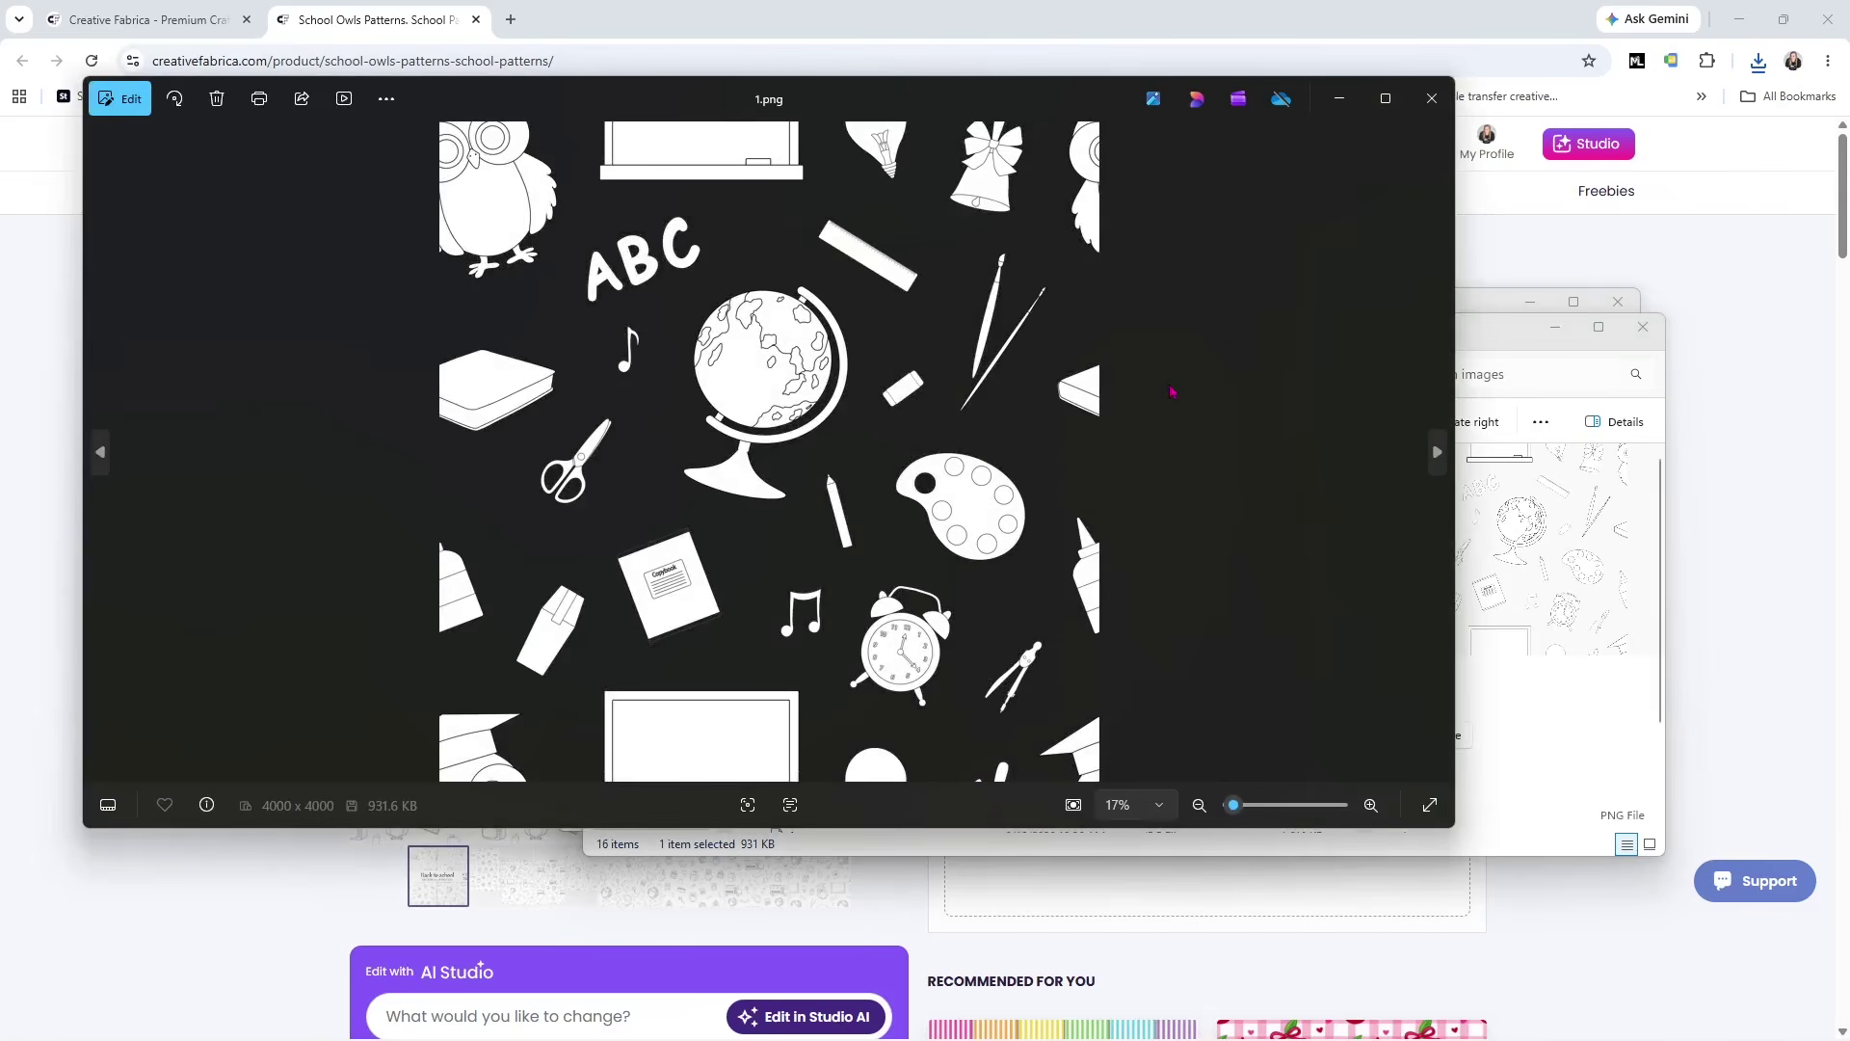
pyautogui.click(1438, 453)
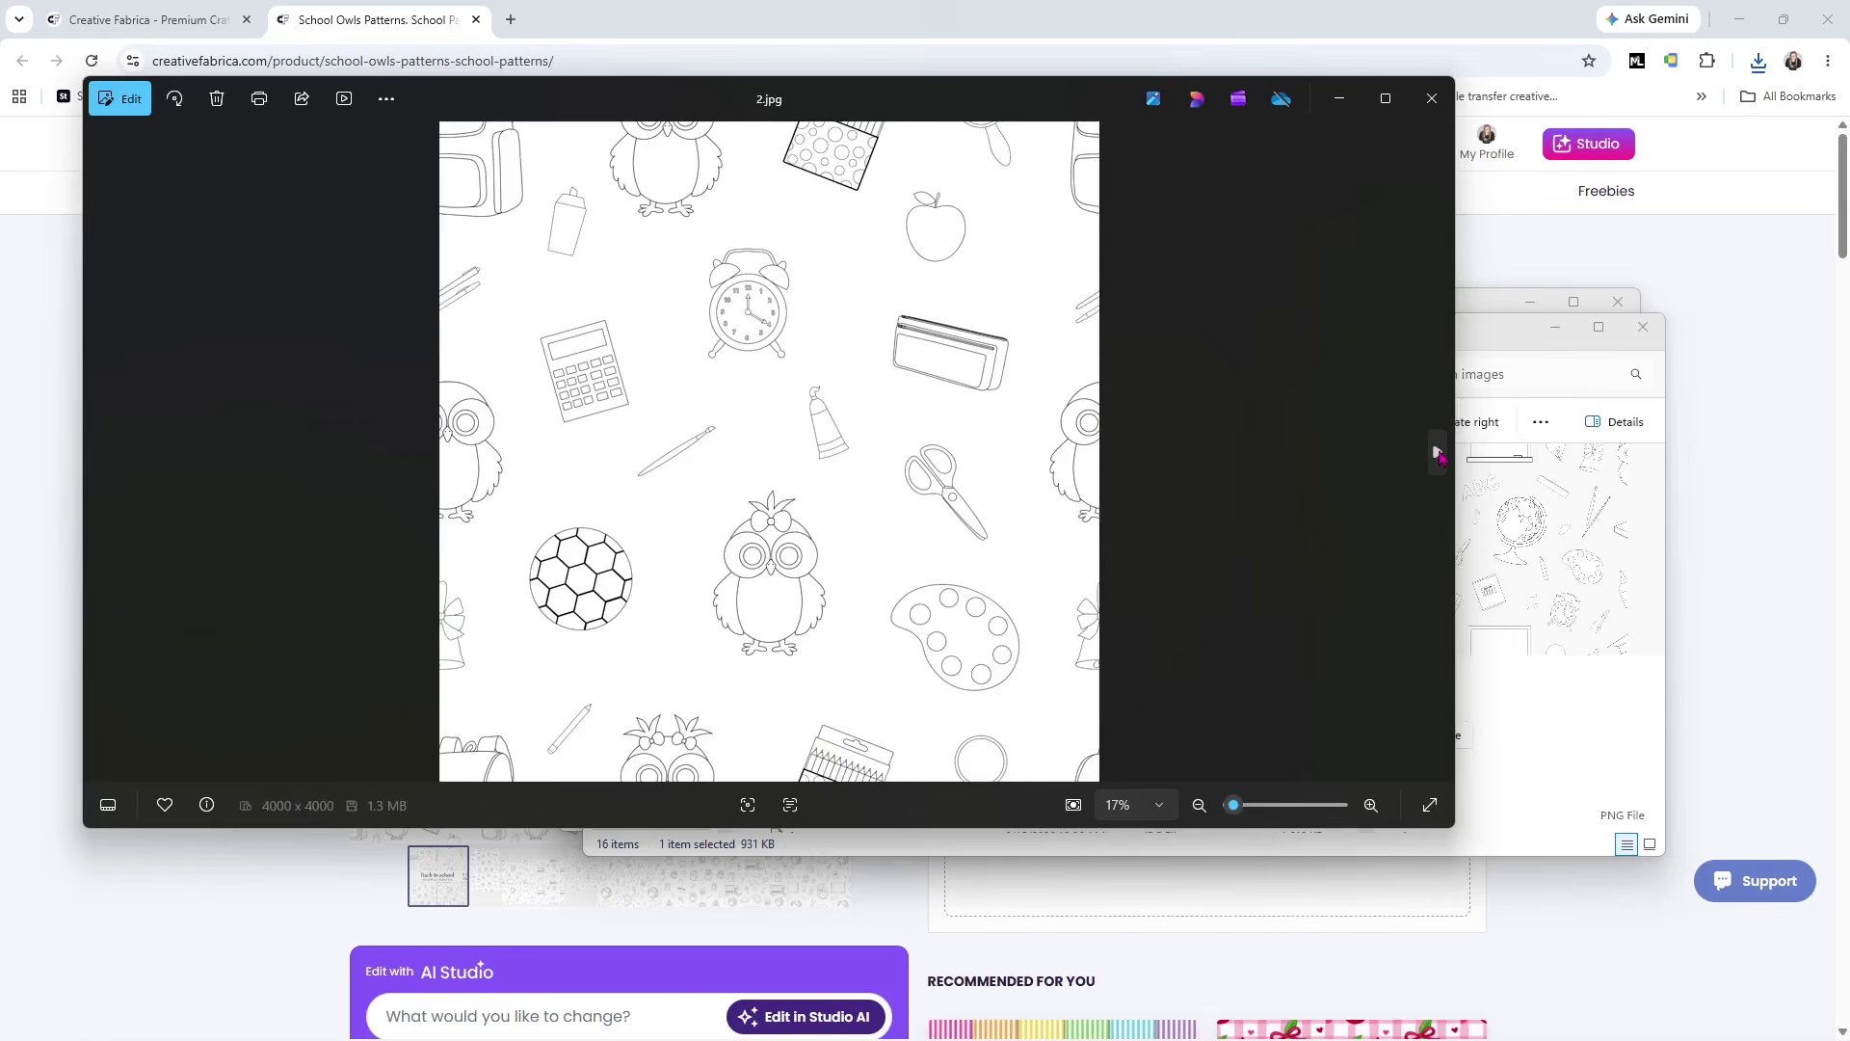
pyautogui.click(1437, 452)
pyautogui.click(1438, 453)
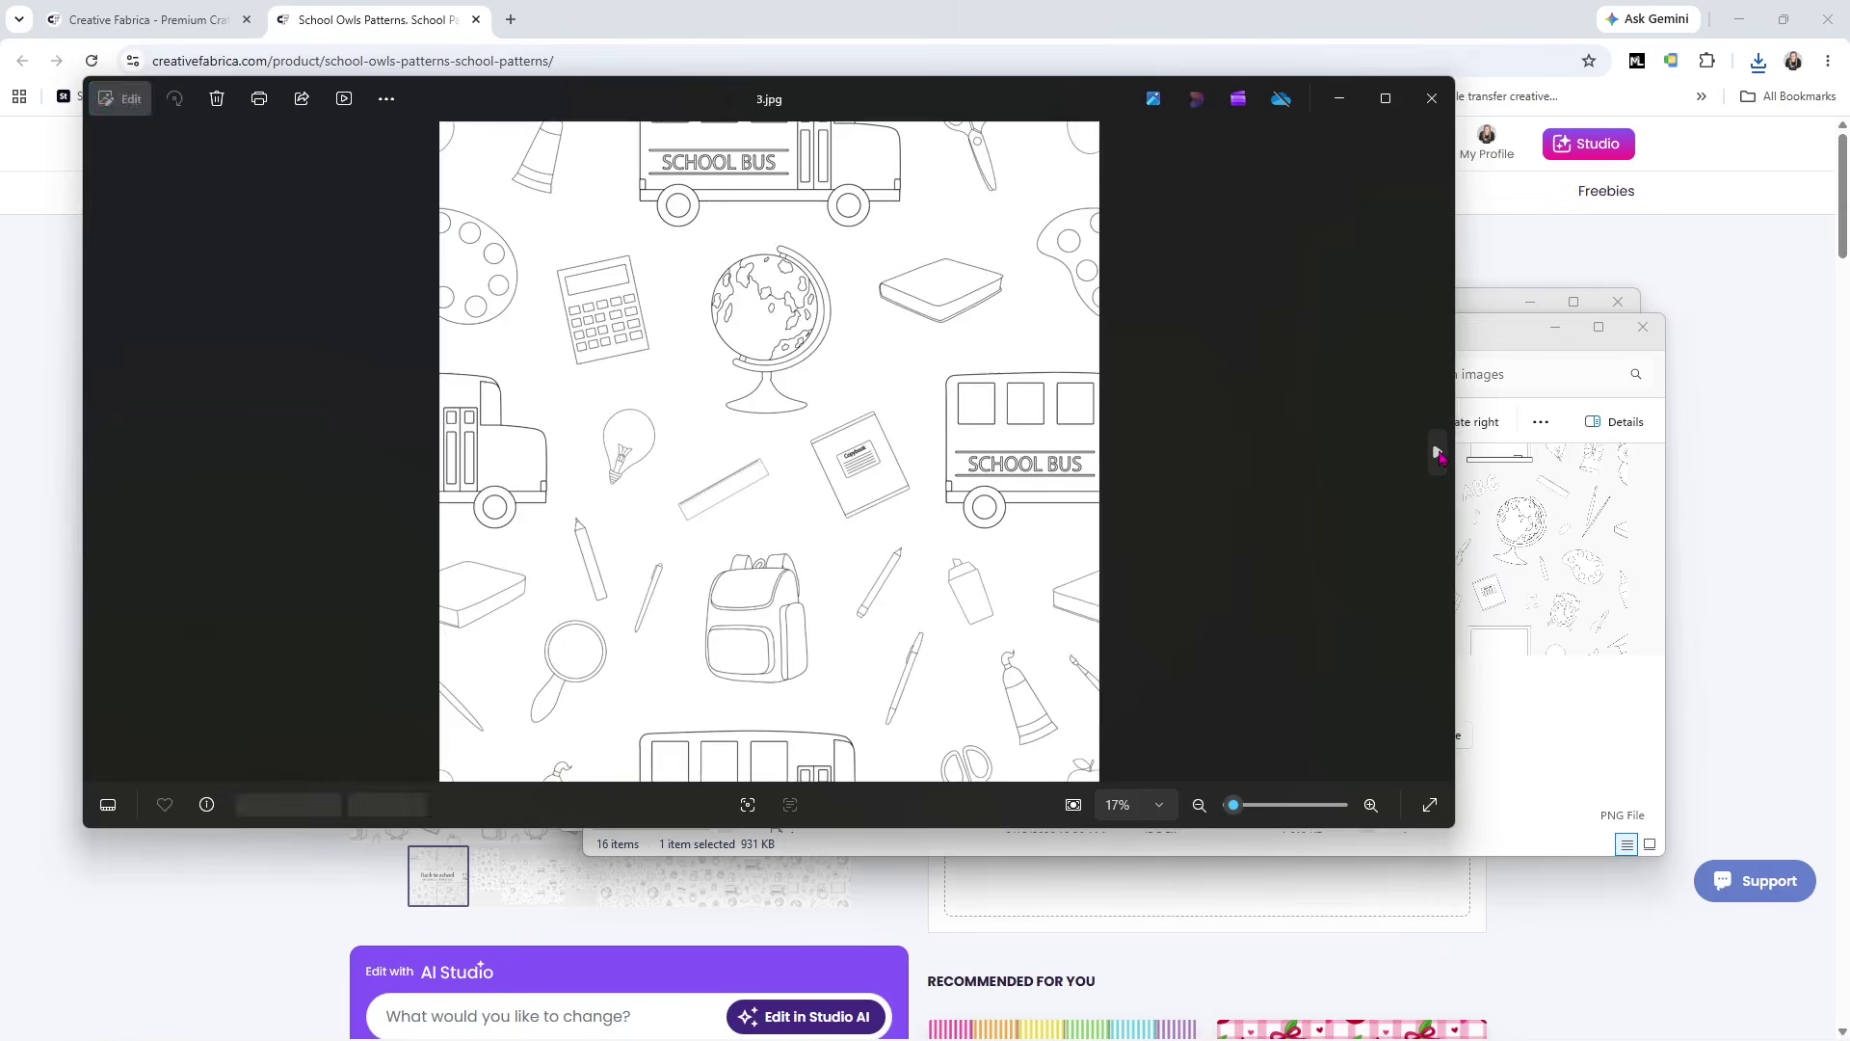
pyautogui.click(1437, 453)
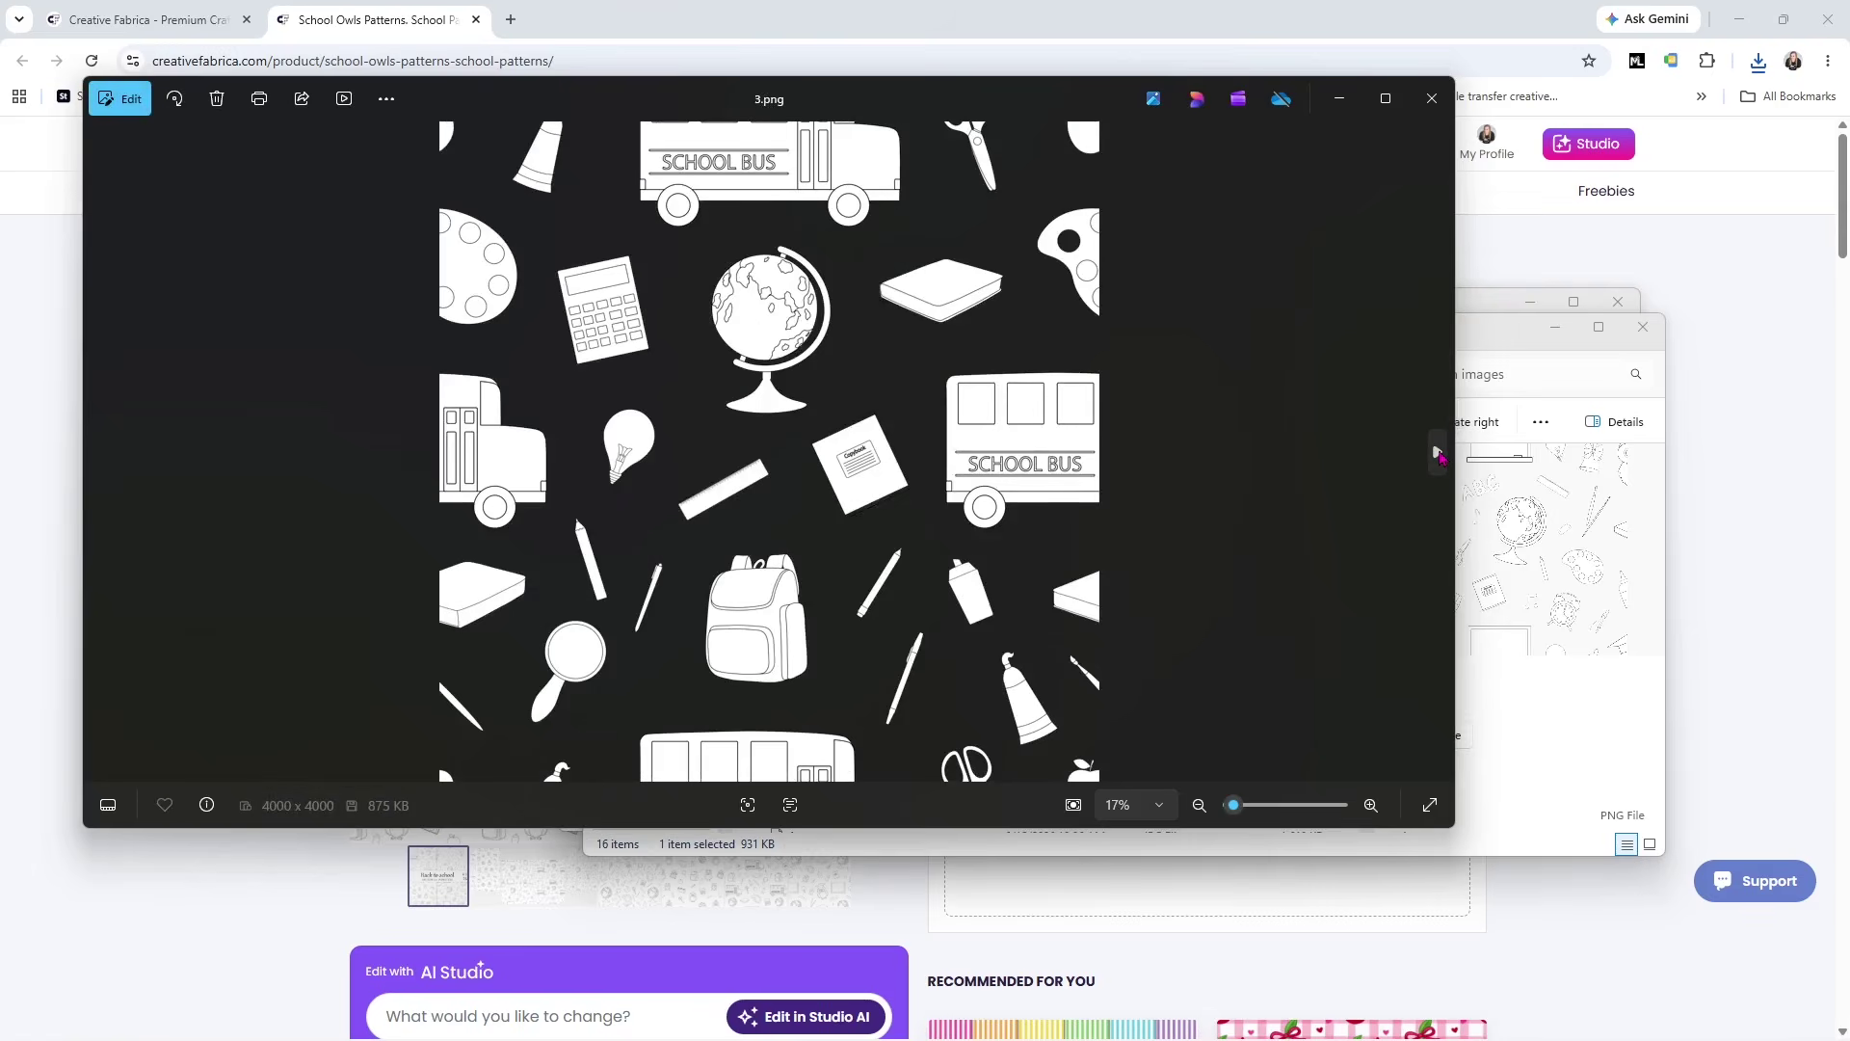
pyautogui.click(1437, 453)
pyautogui.click(1437, 453)
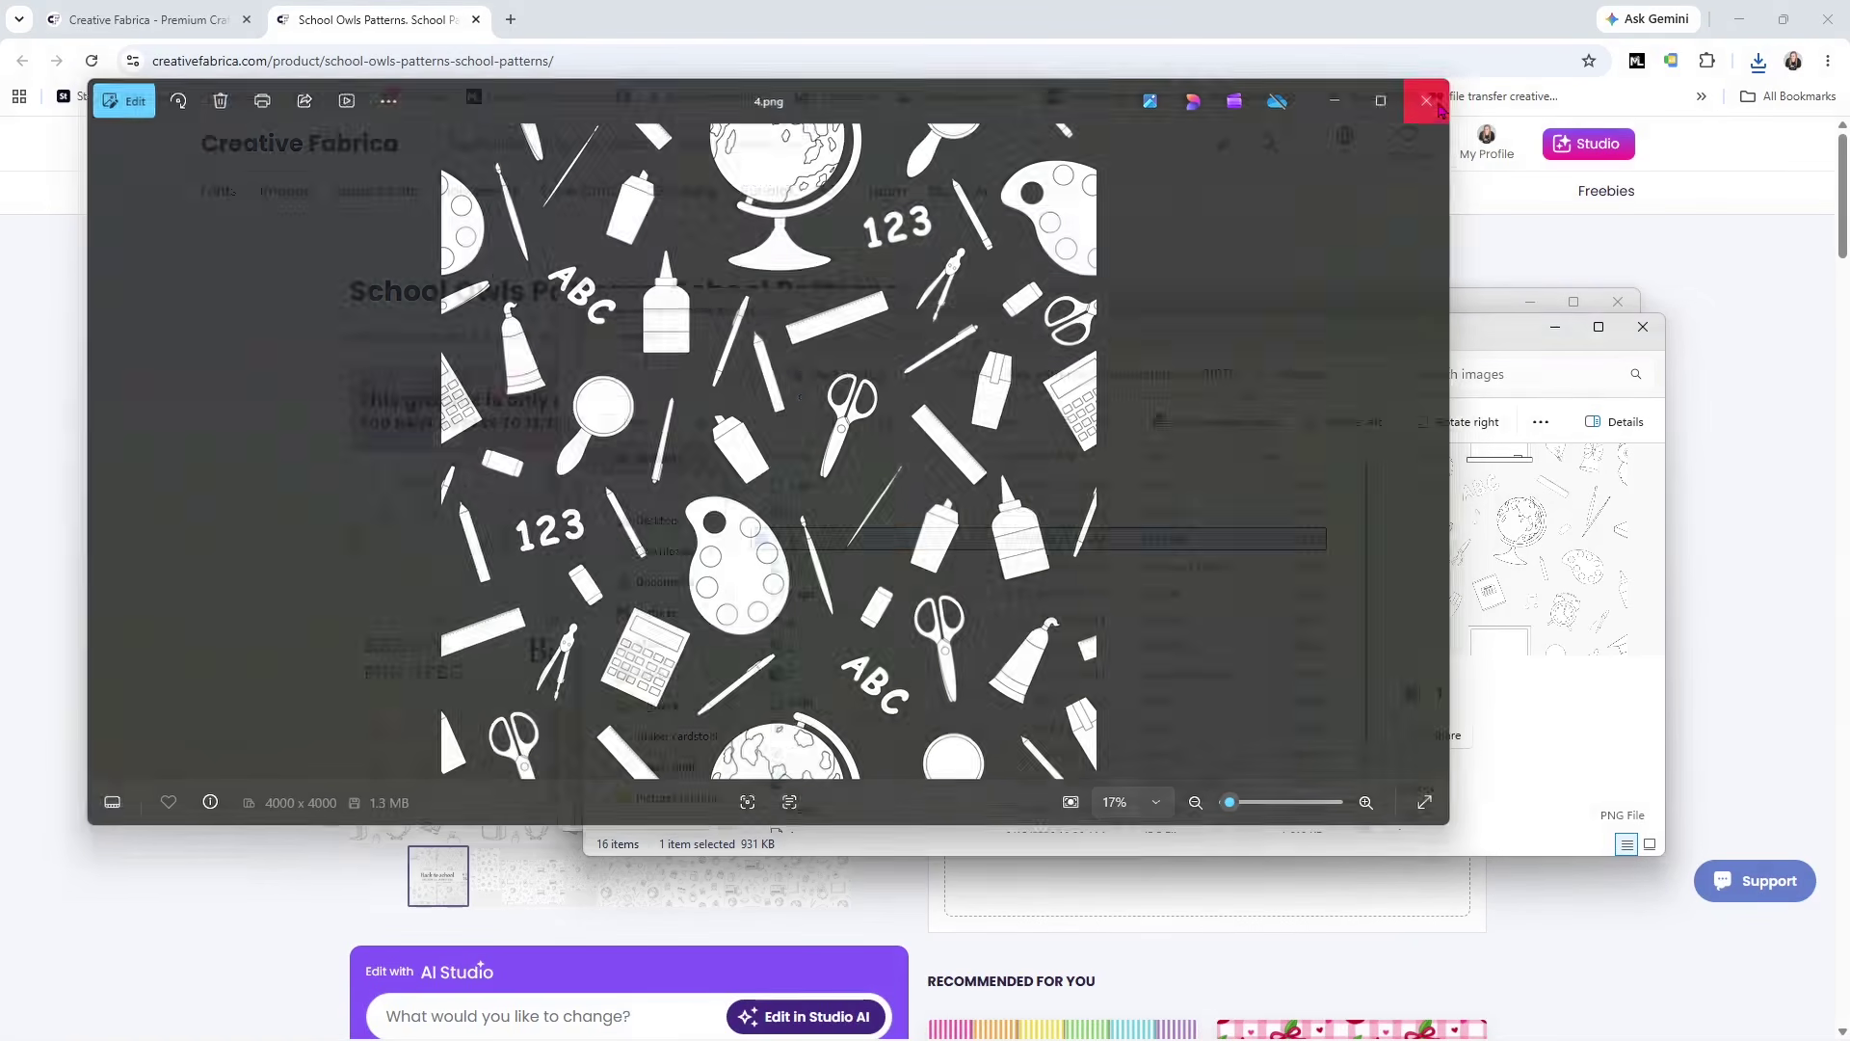
pyautogui.click(1432, 98)
pyautogui.scroll(-1, 1200, 610)
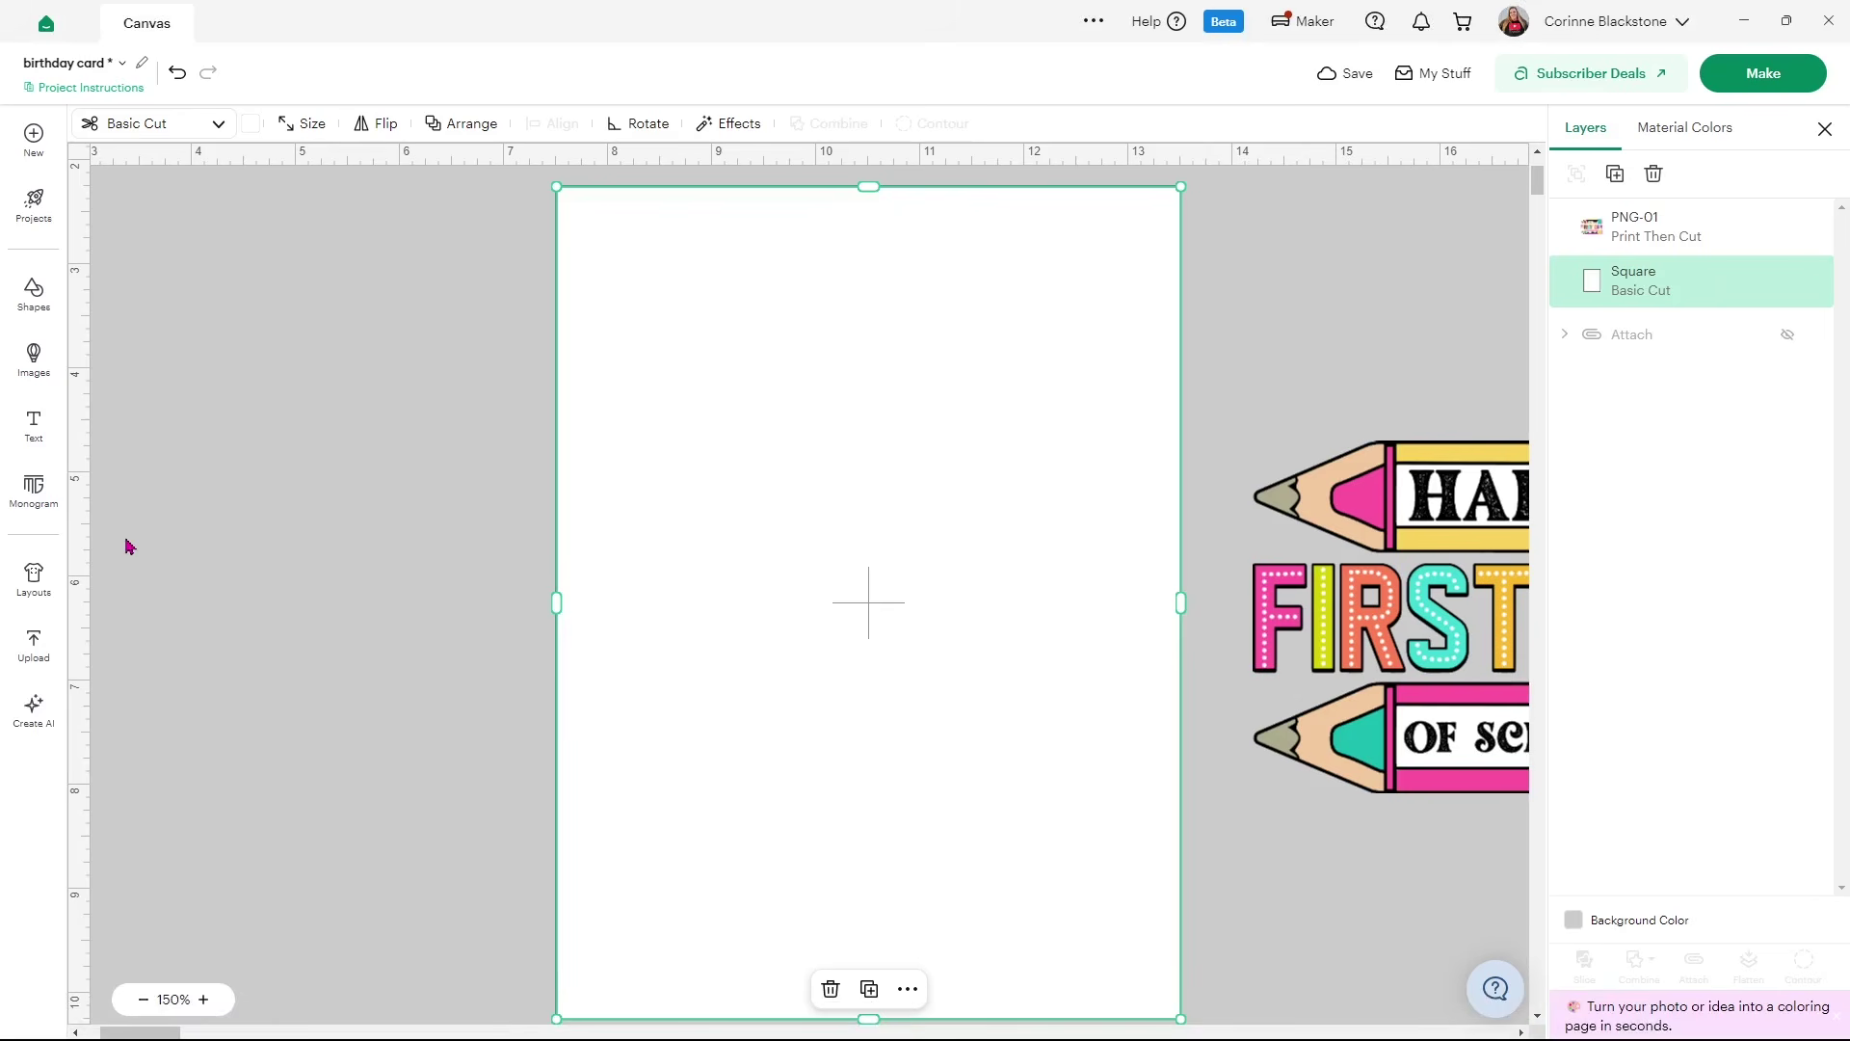
# Back in Cricut Design Space, start a pattern upload and choose the white-background image 1 from the School-owls-patterns images folder
pyautogui.click(47, 639)
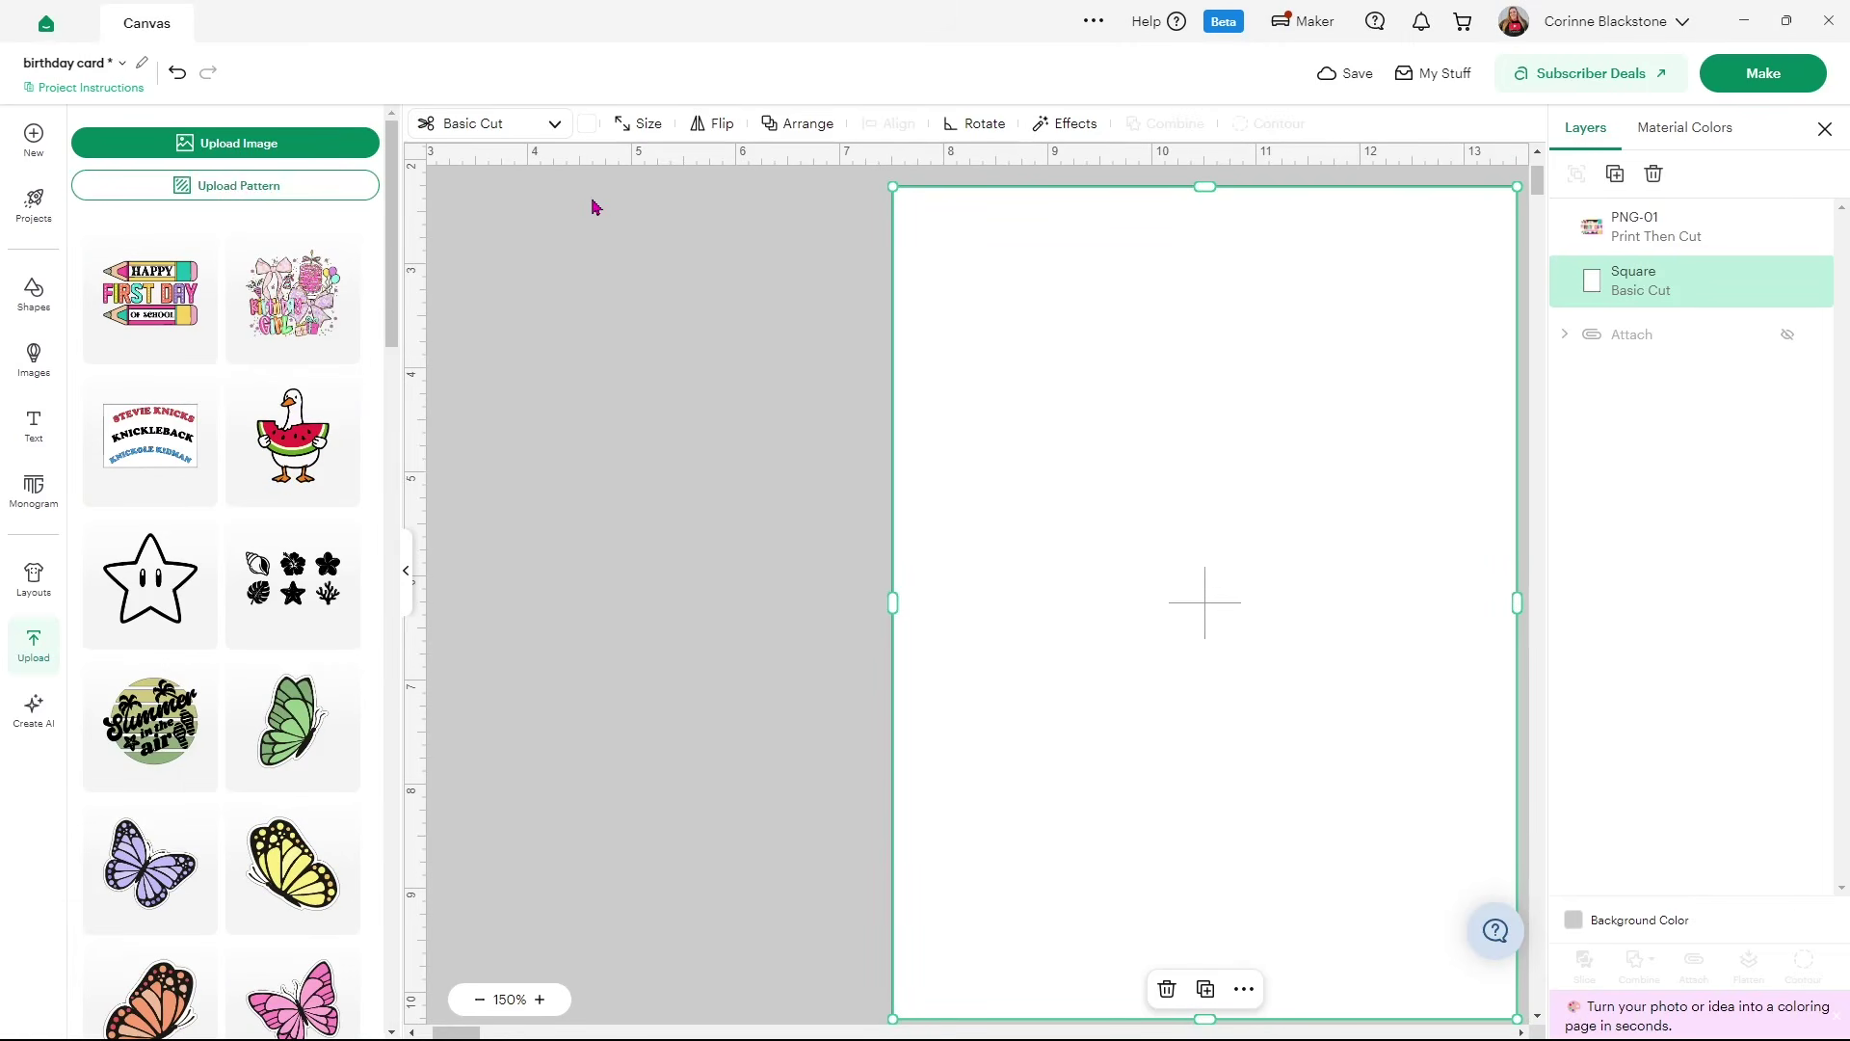
pyautogui.click(286, 192)
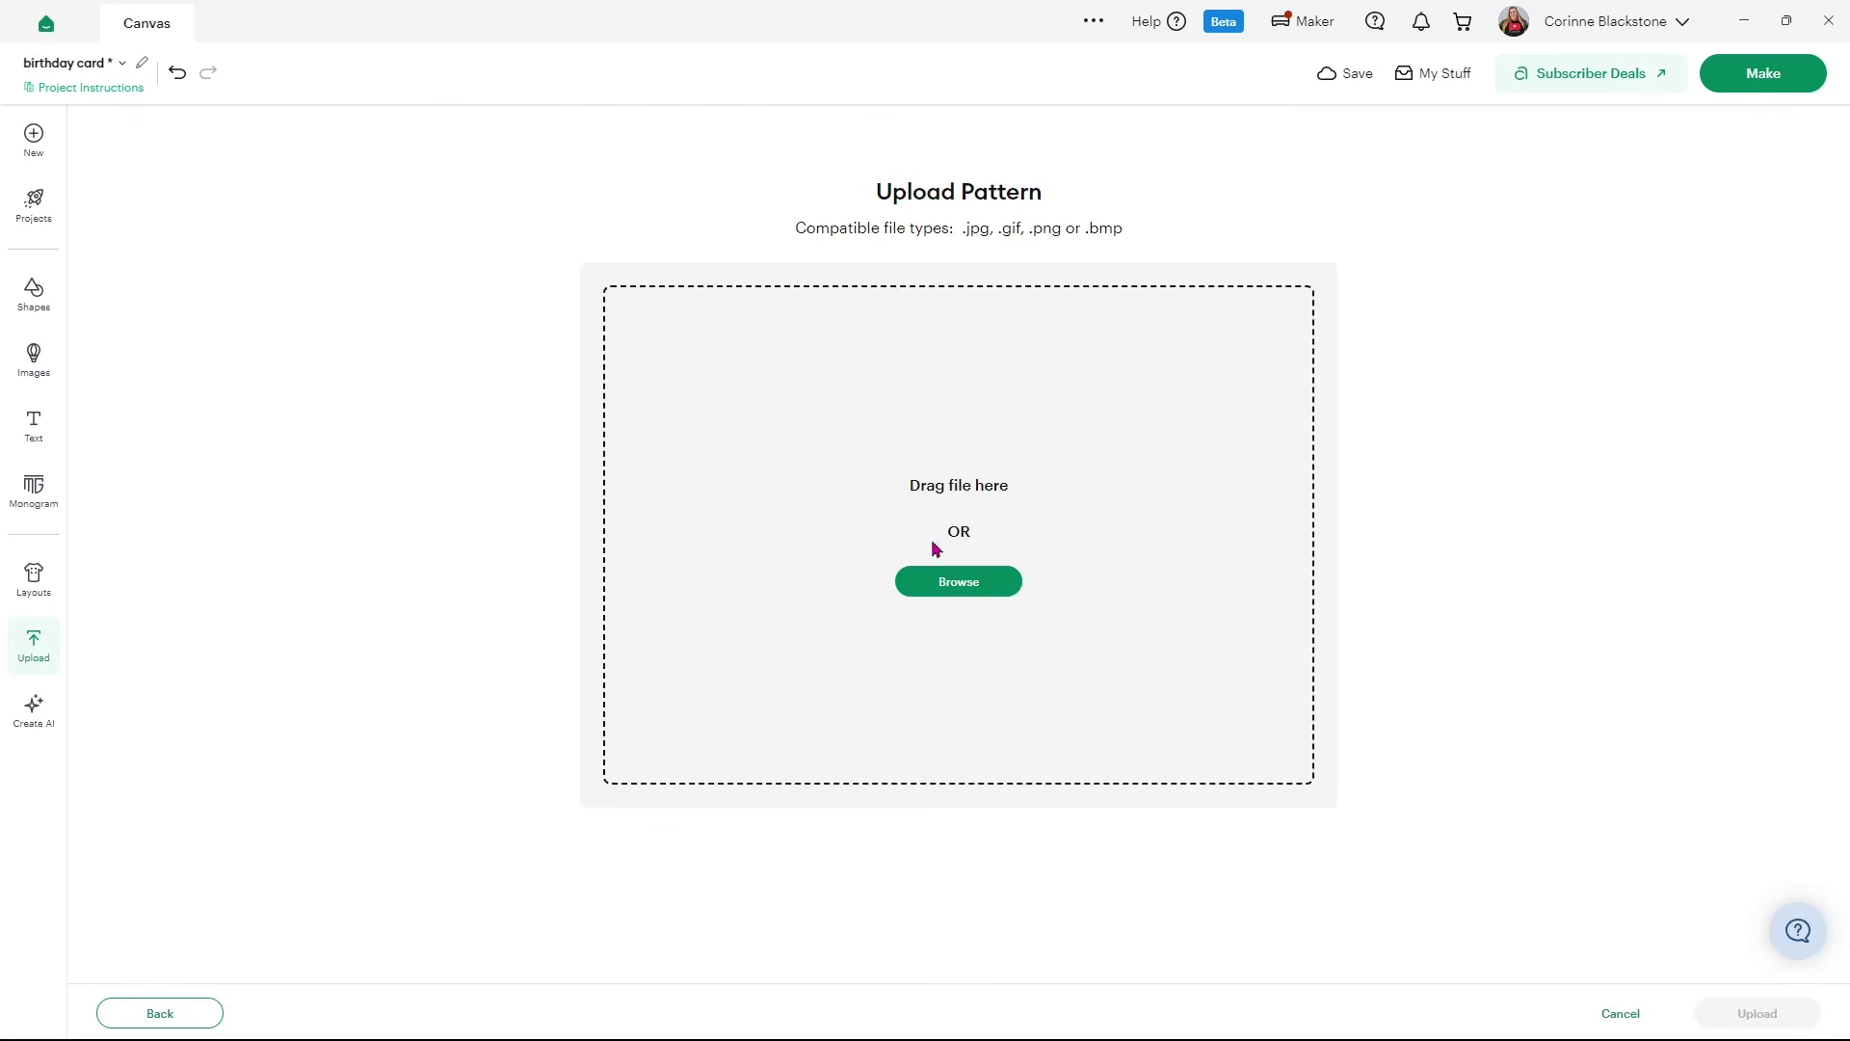
pyautogui.click(963, 584)
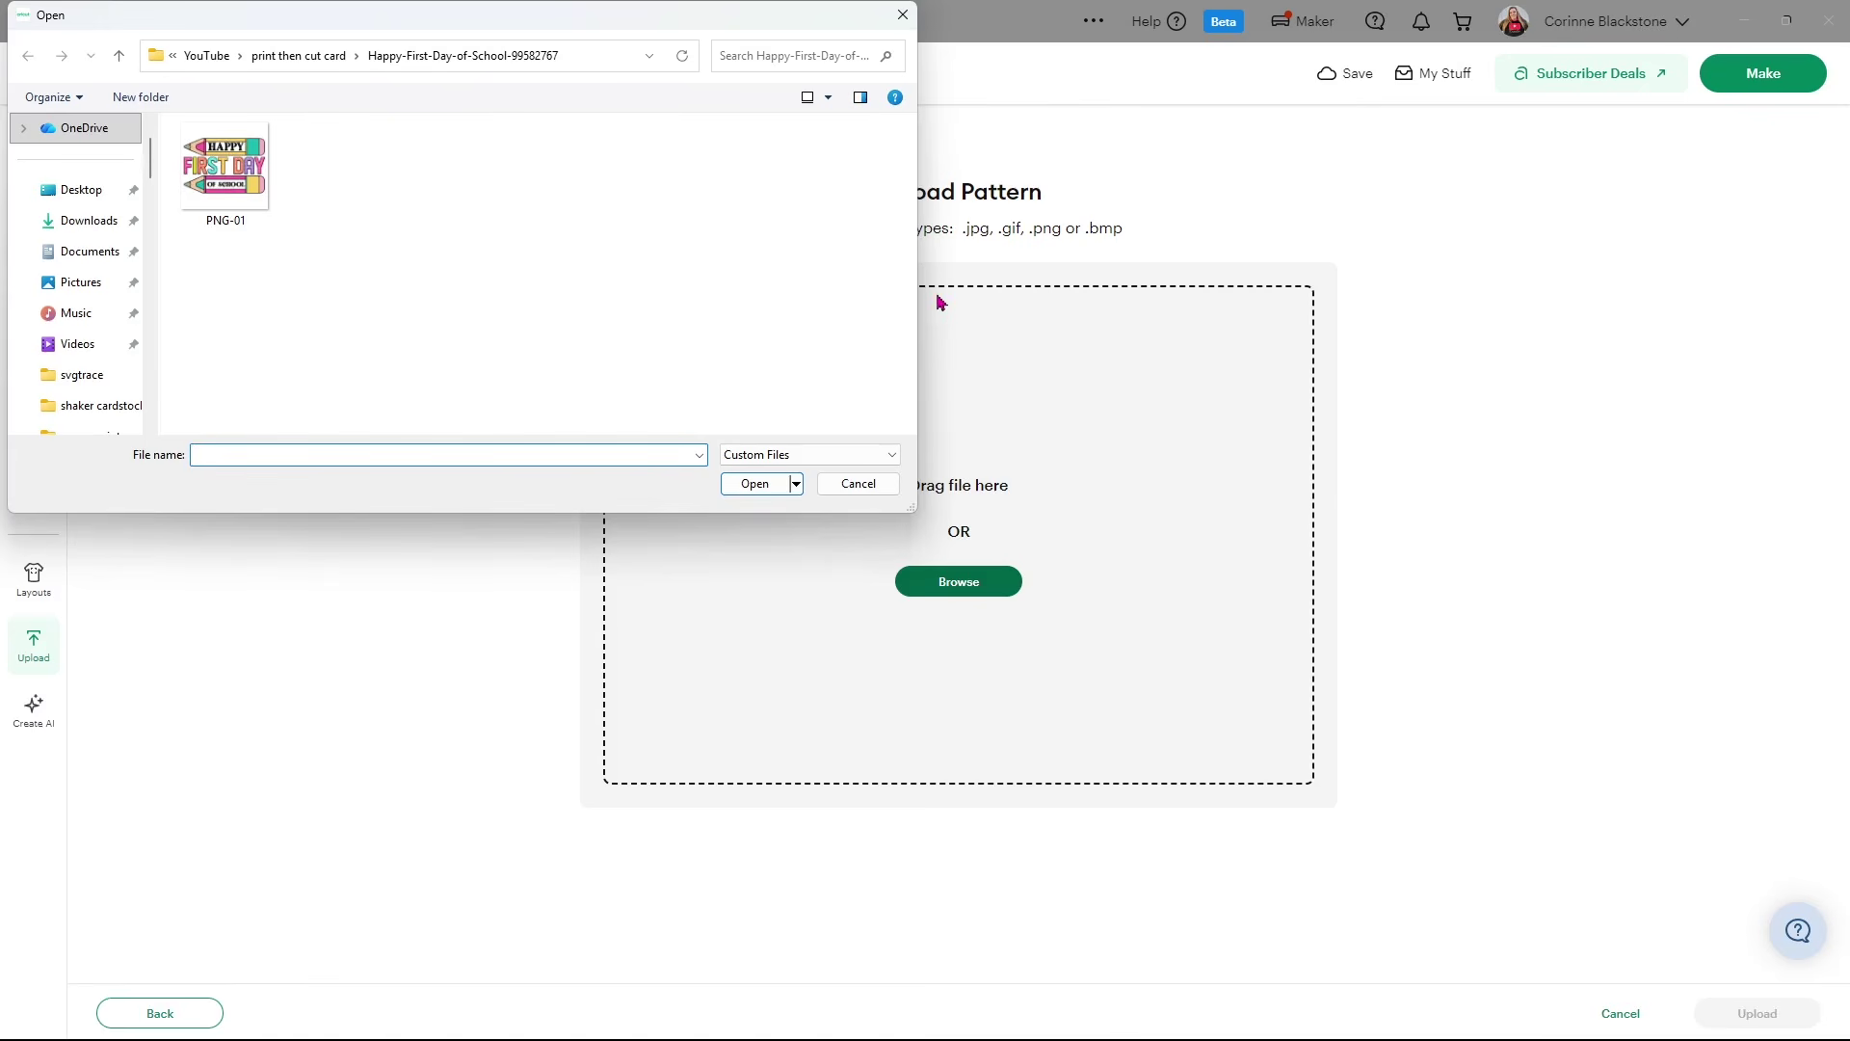
pyautogui.click(859, 482)
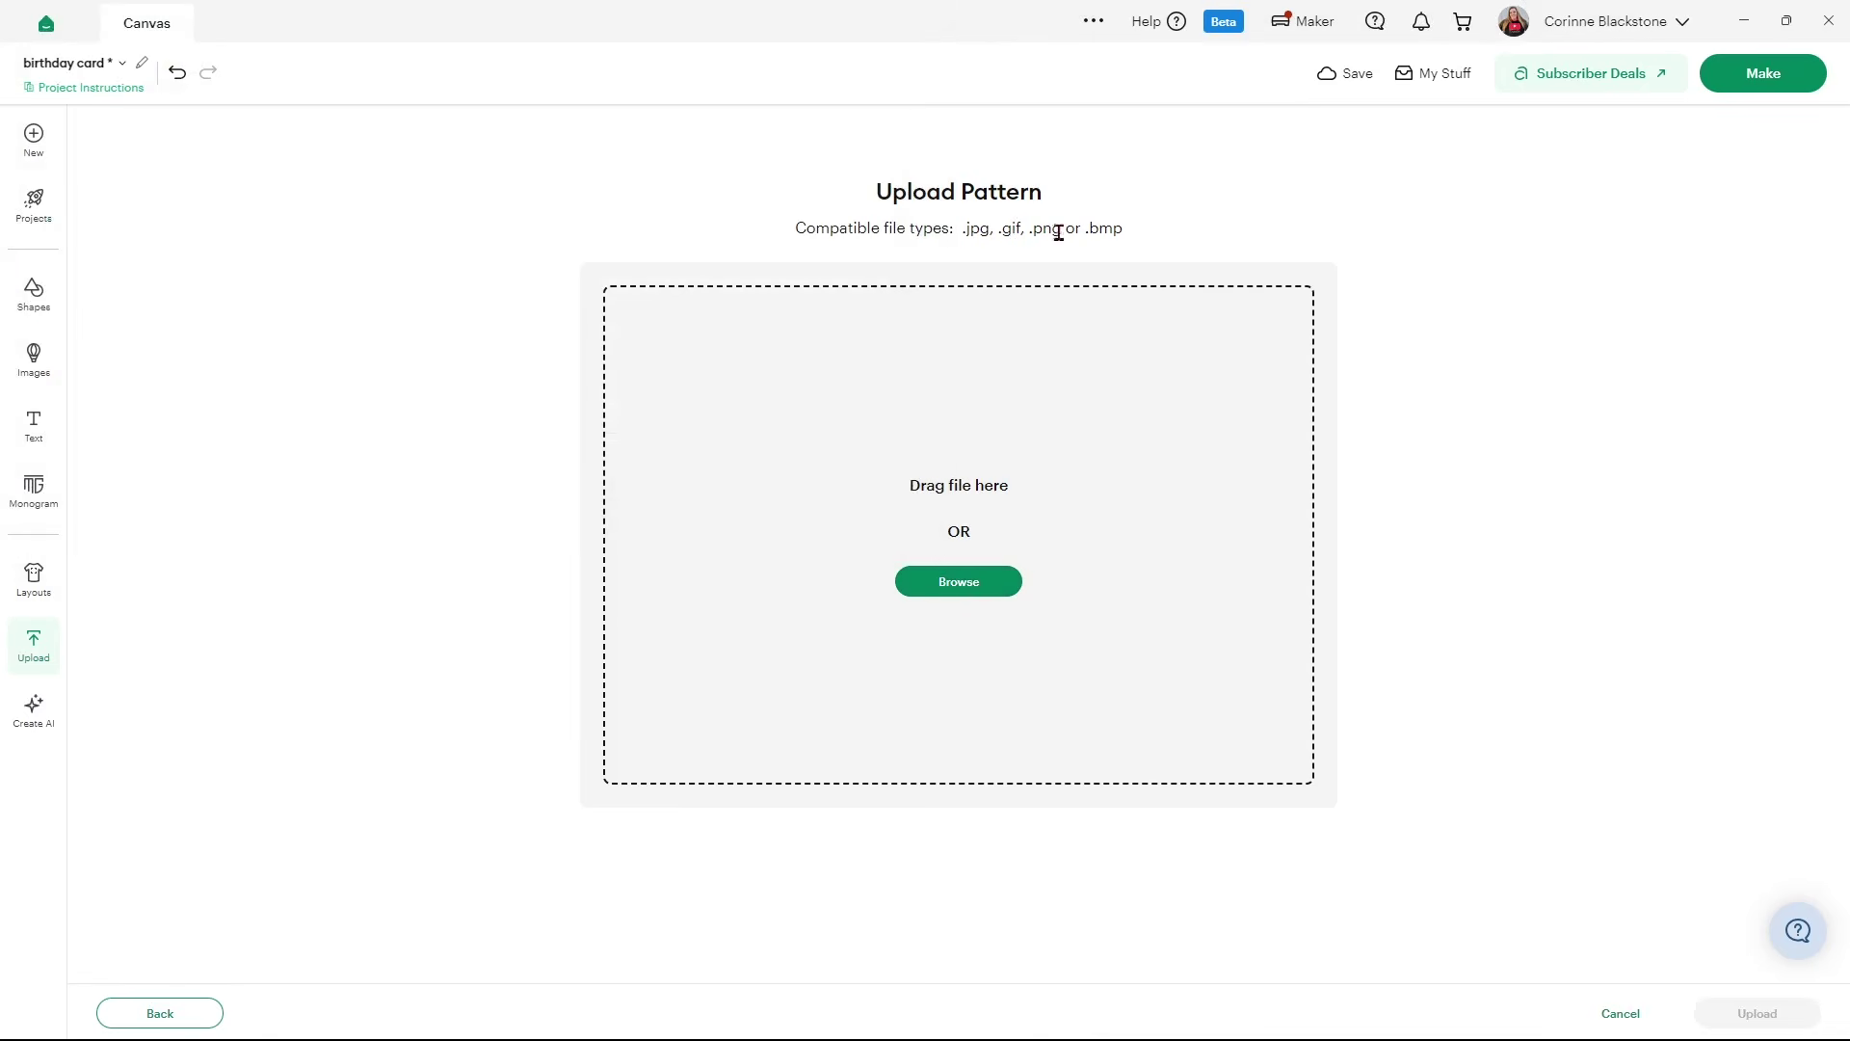
pyautogui.click(978, 584)
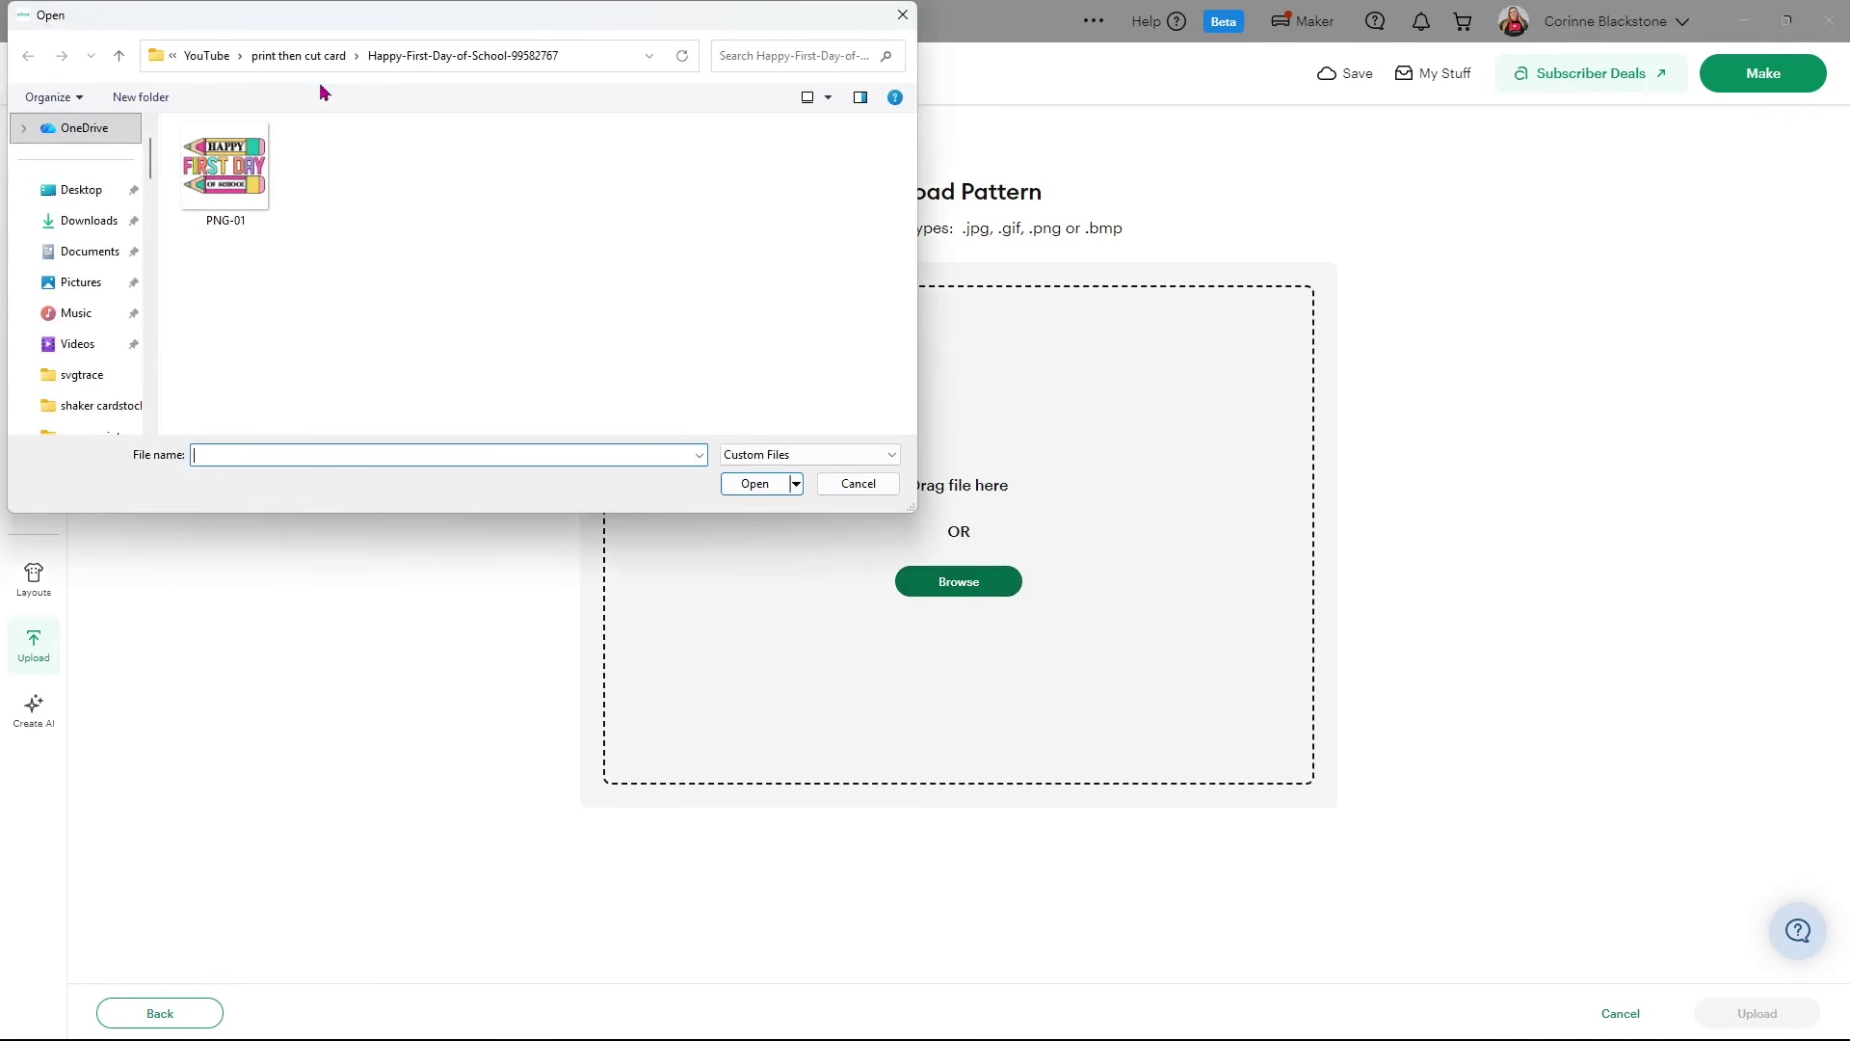
pyautogui.click(274, 55)
pyautogui.click(301, 207)
pyautogui.doubleClick(300, 207)
pyautogui.doubleClick(241, 156)
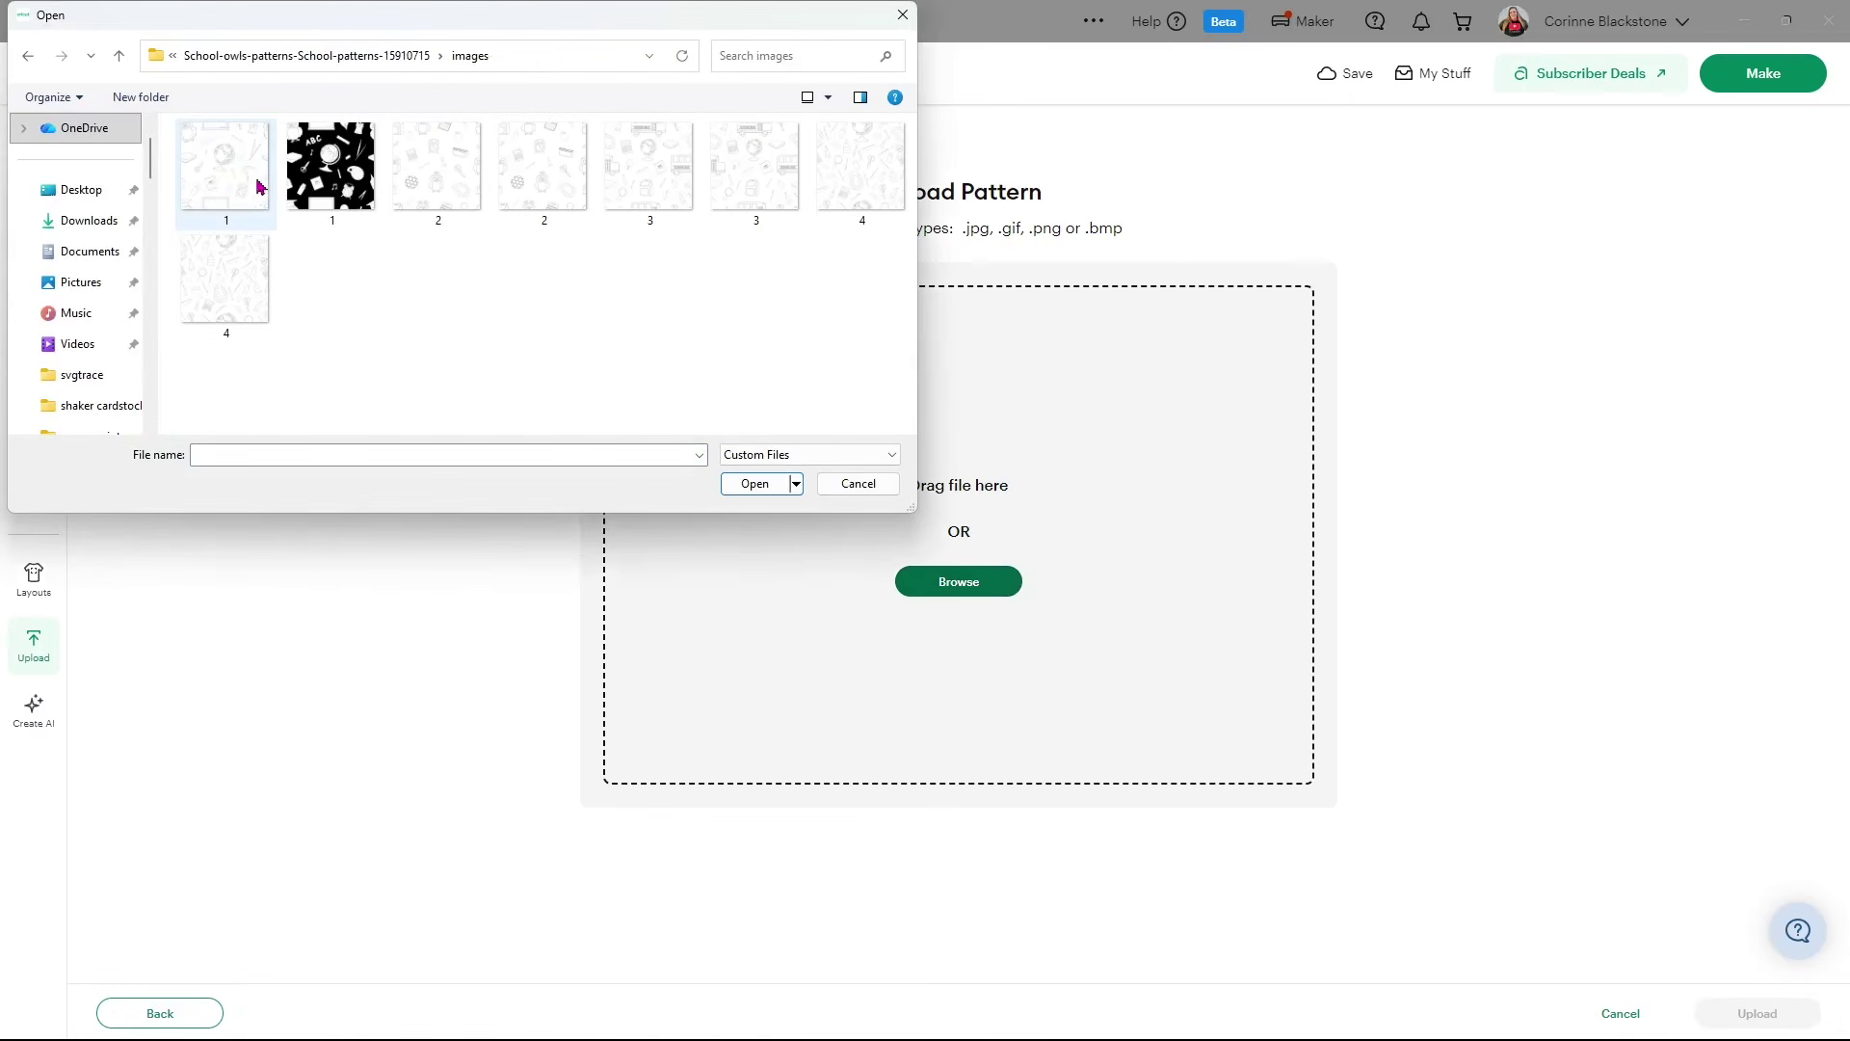
pyautogui.click(221, 176)
pyautogui.doubleClick(221, 176)
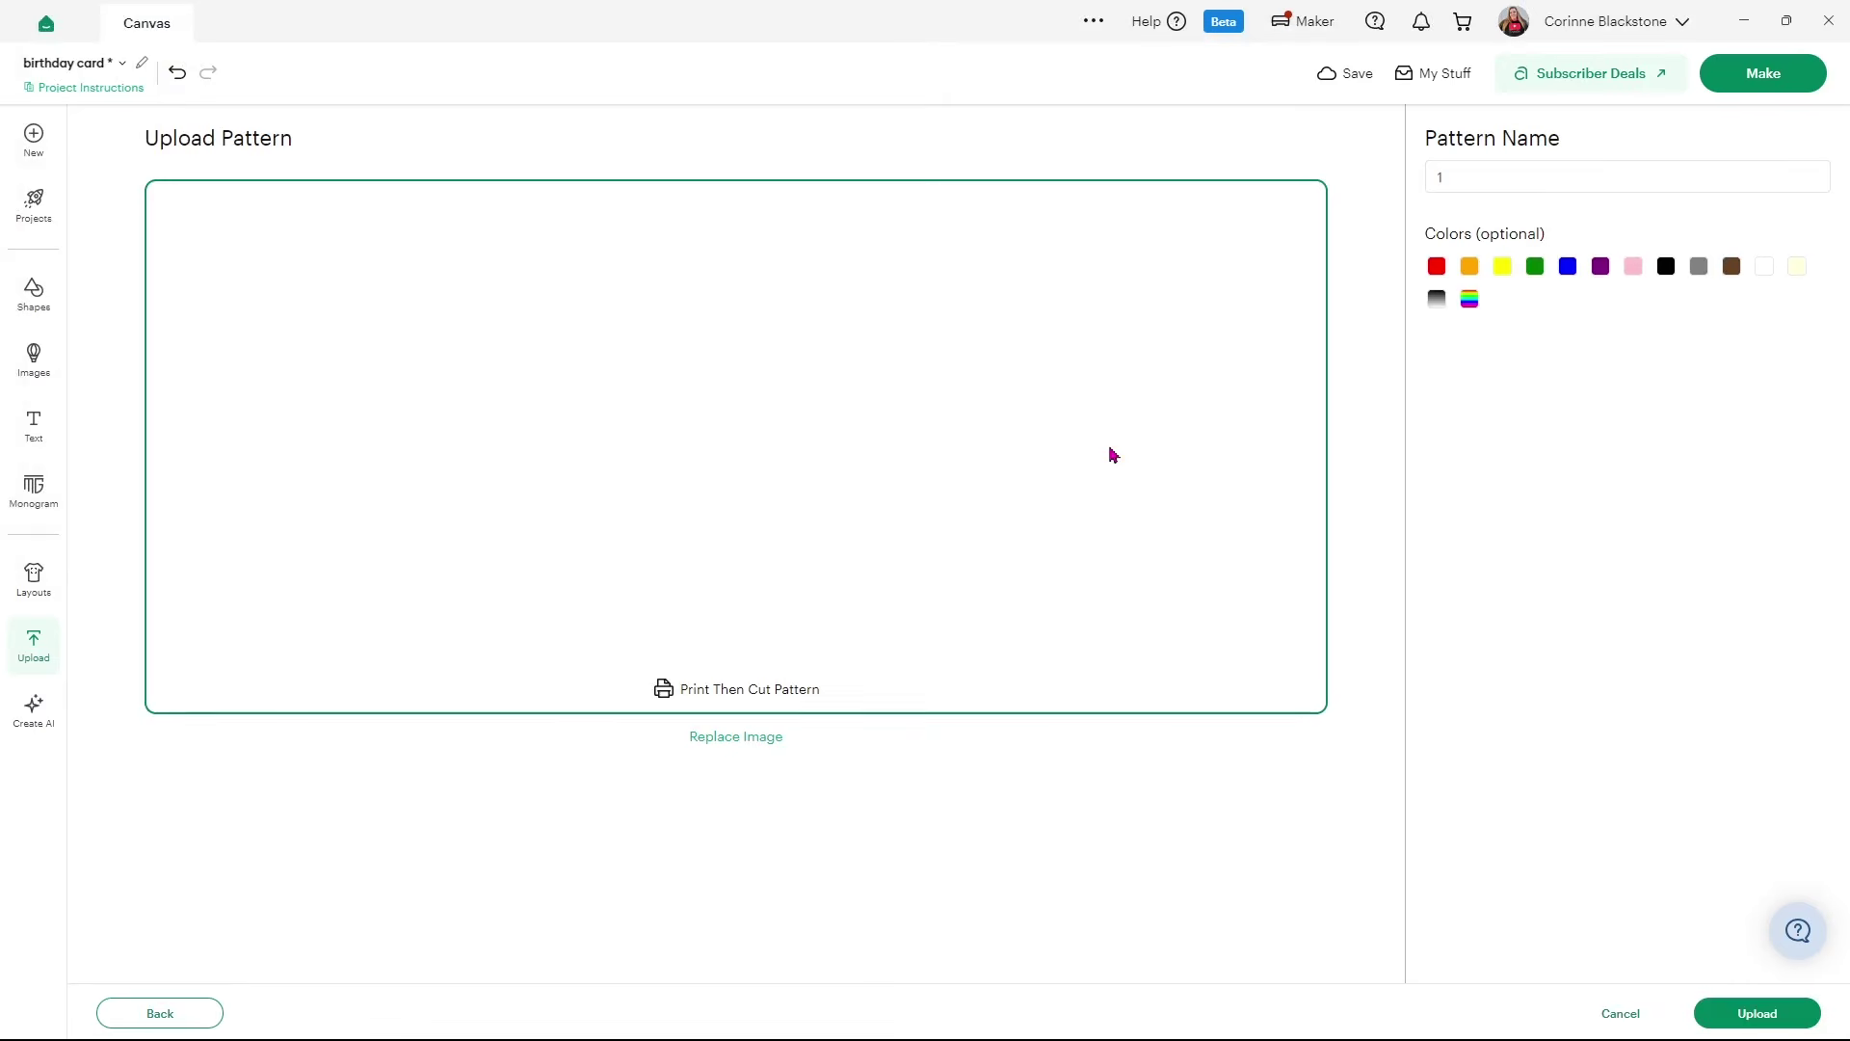
# Name the uploaded pattern "school"
pyautogui.click(1466, 177)
pyautogui.press('BackSpace')
pyautogui.write('school')
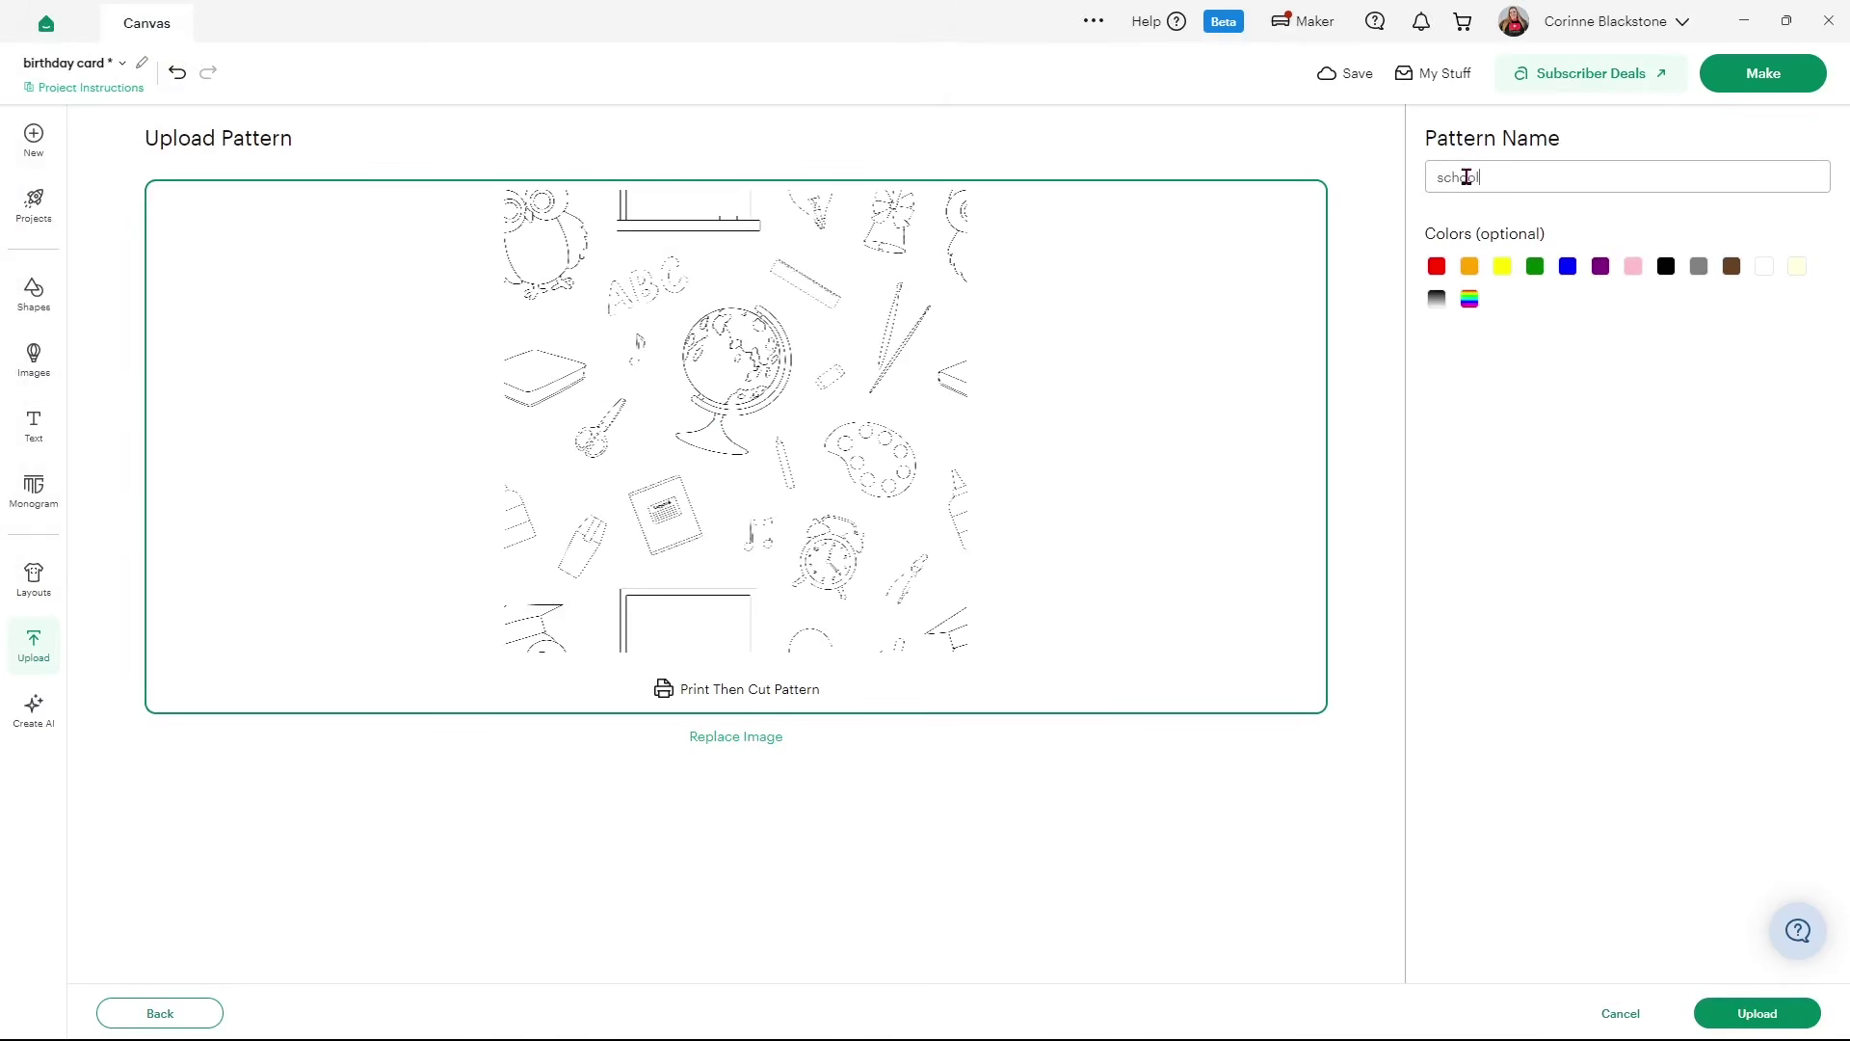
# Complete the pattern name as "school stuff", tag it with the colors white and black, and upload it
pyautogui.write(' stuff')
pyautogui.click(1764, 270)
pyautogui.click(1666, 272)
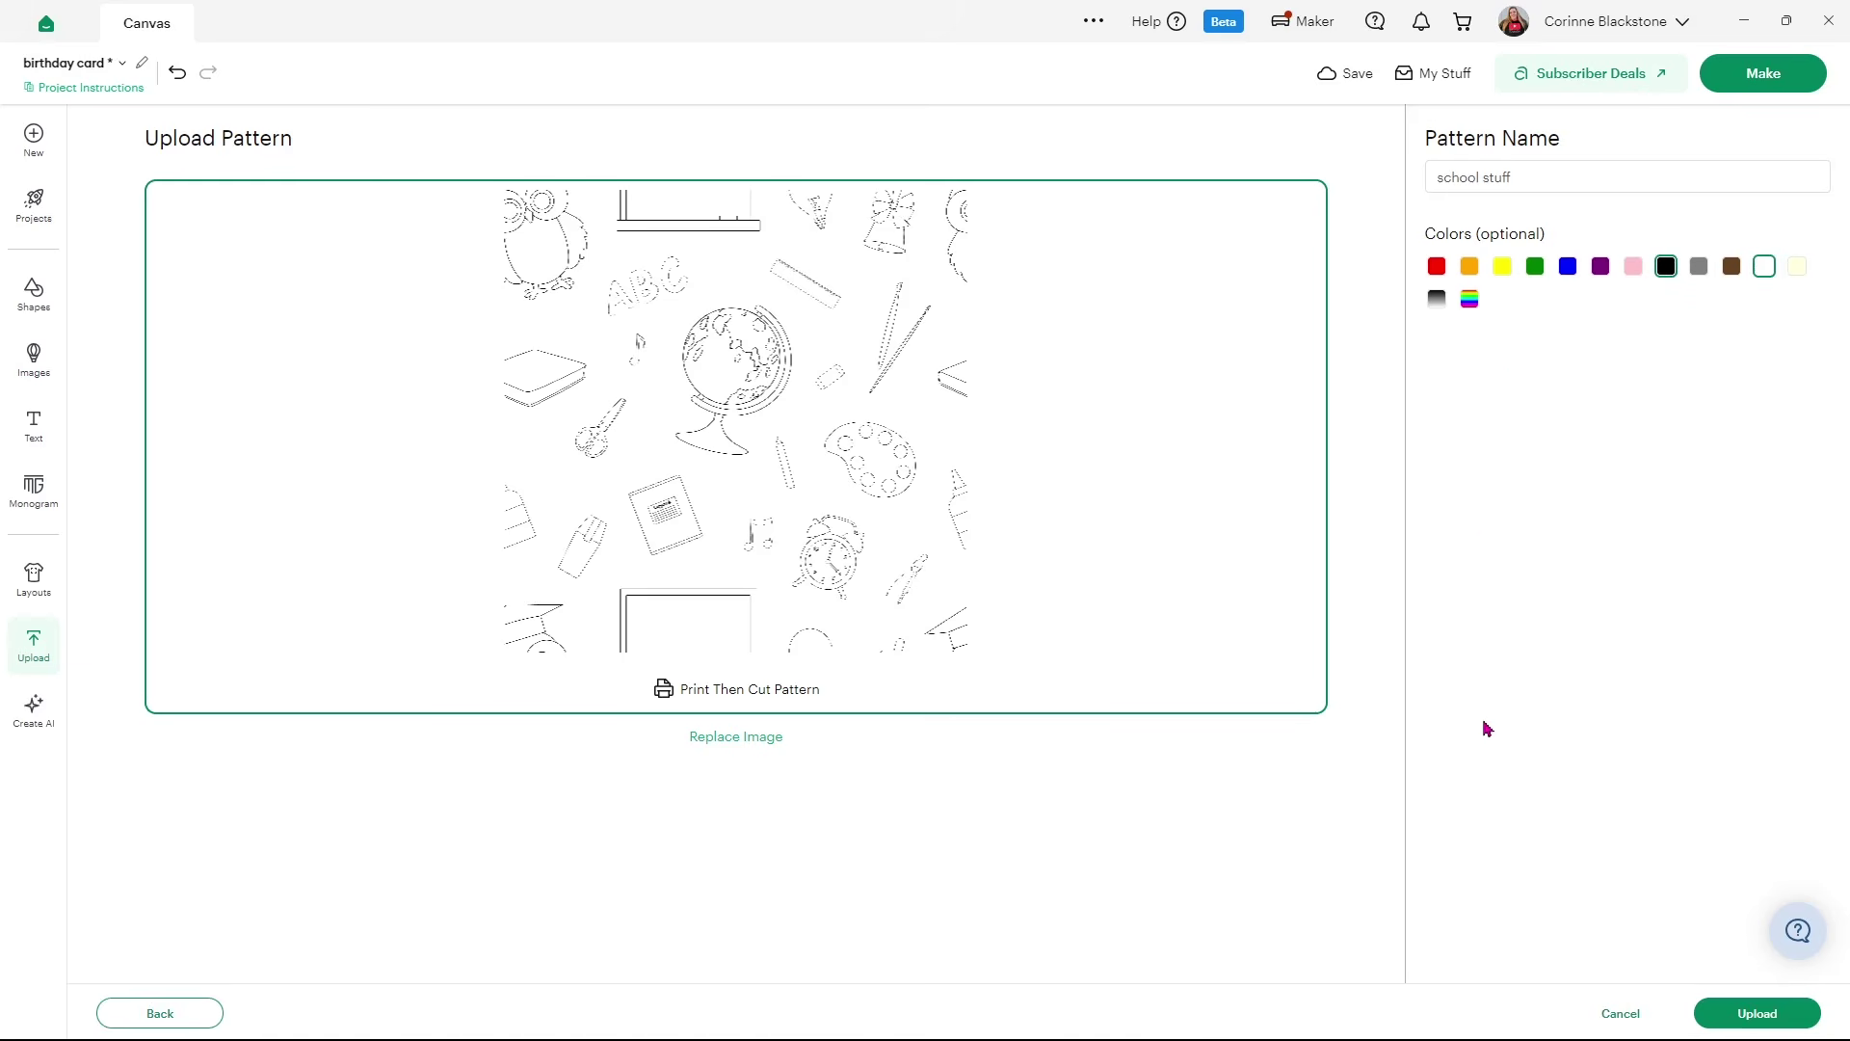
pyautogui.click(1721, 1008)
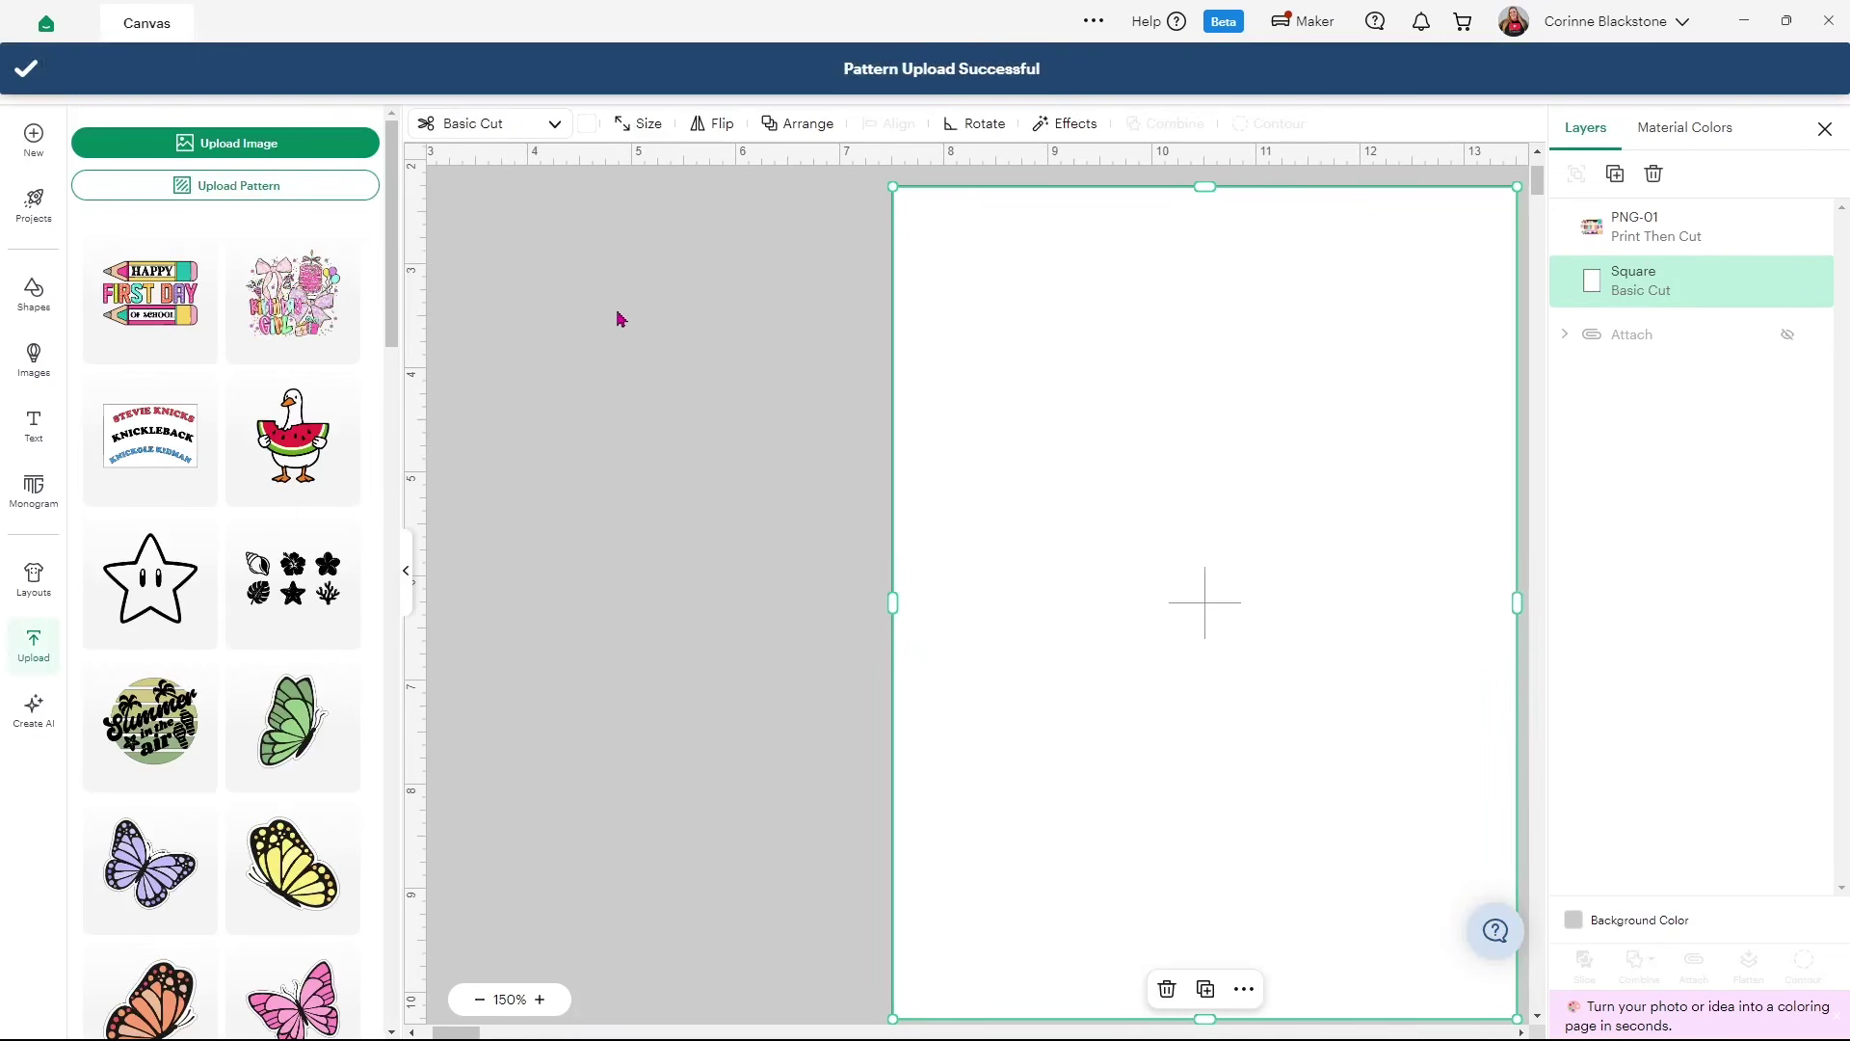
pyautogui.click(405, 571)
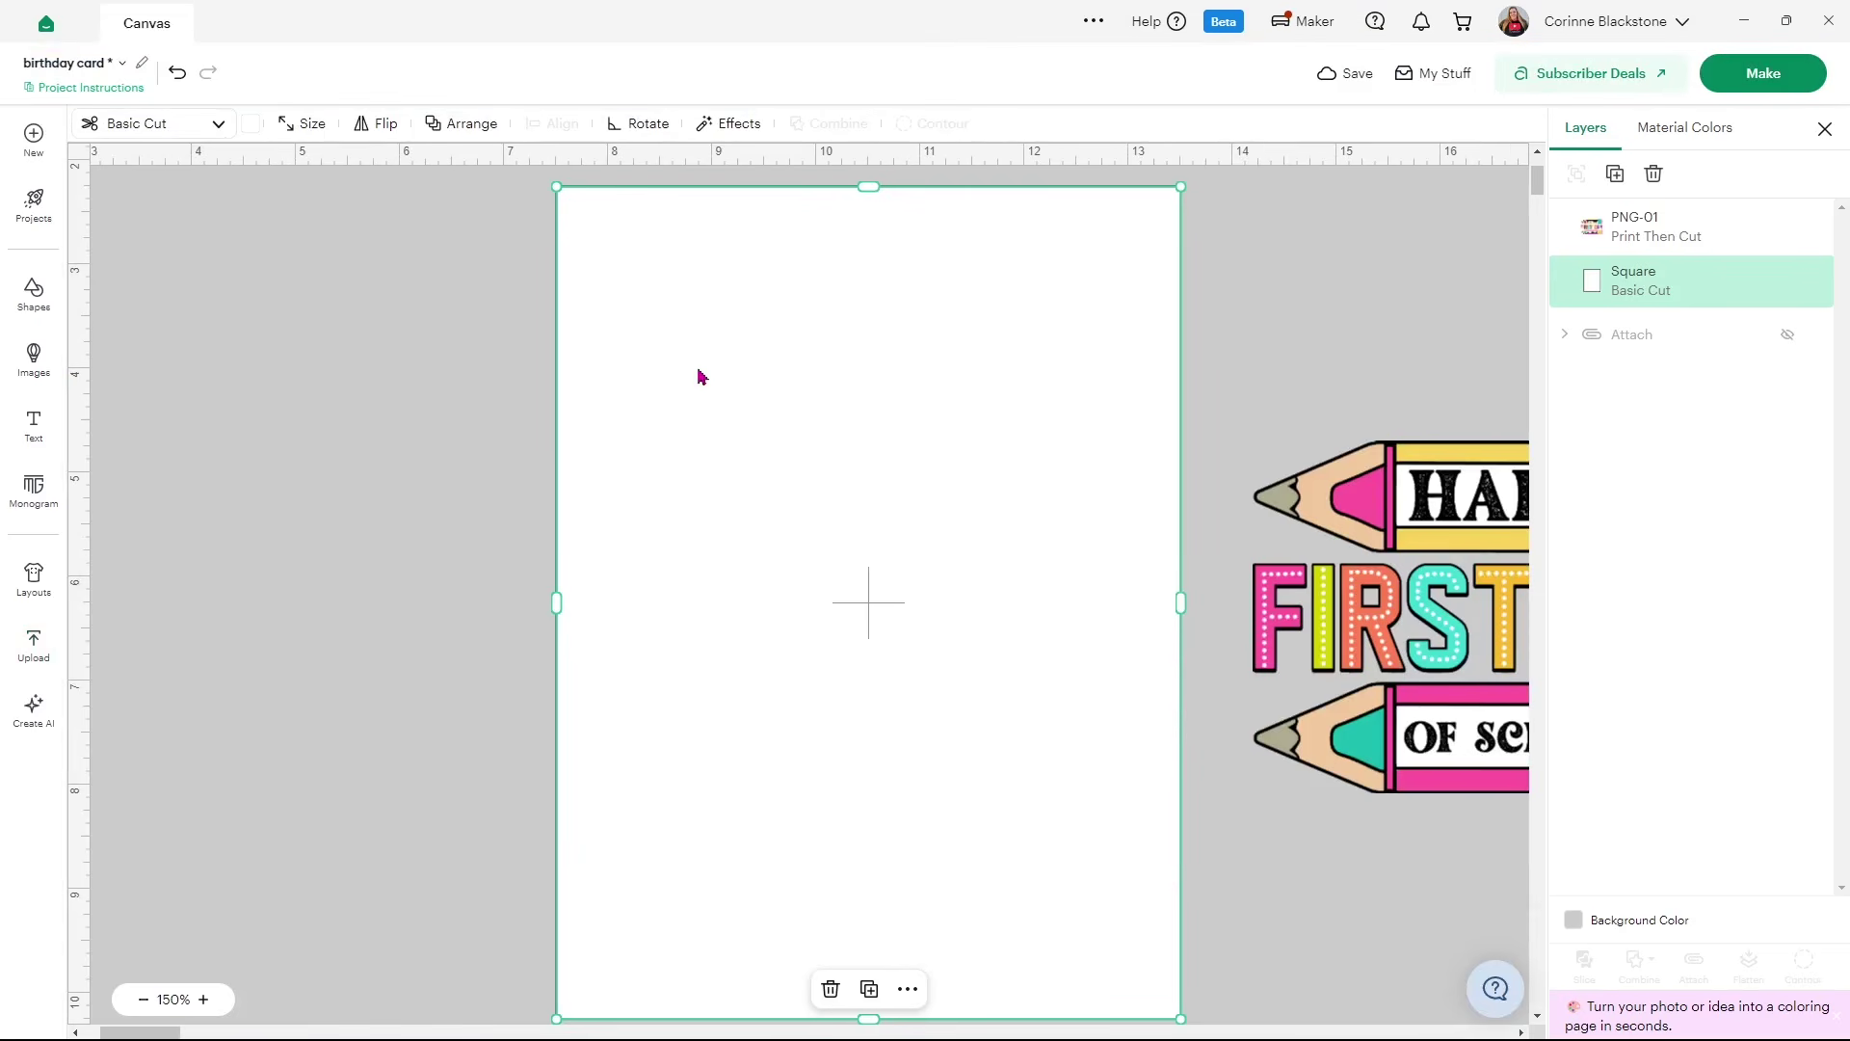
# Change the 6 x 8 in card square to Print Then Cut and fill it with the uploaded school pattern
pyautogui.click(196, 127)
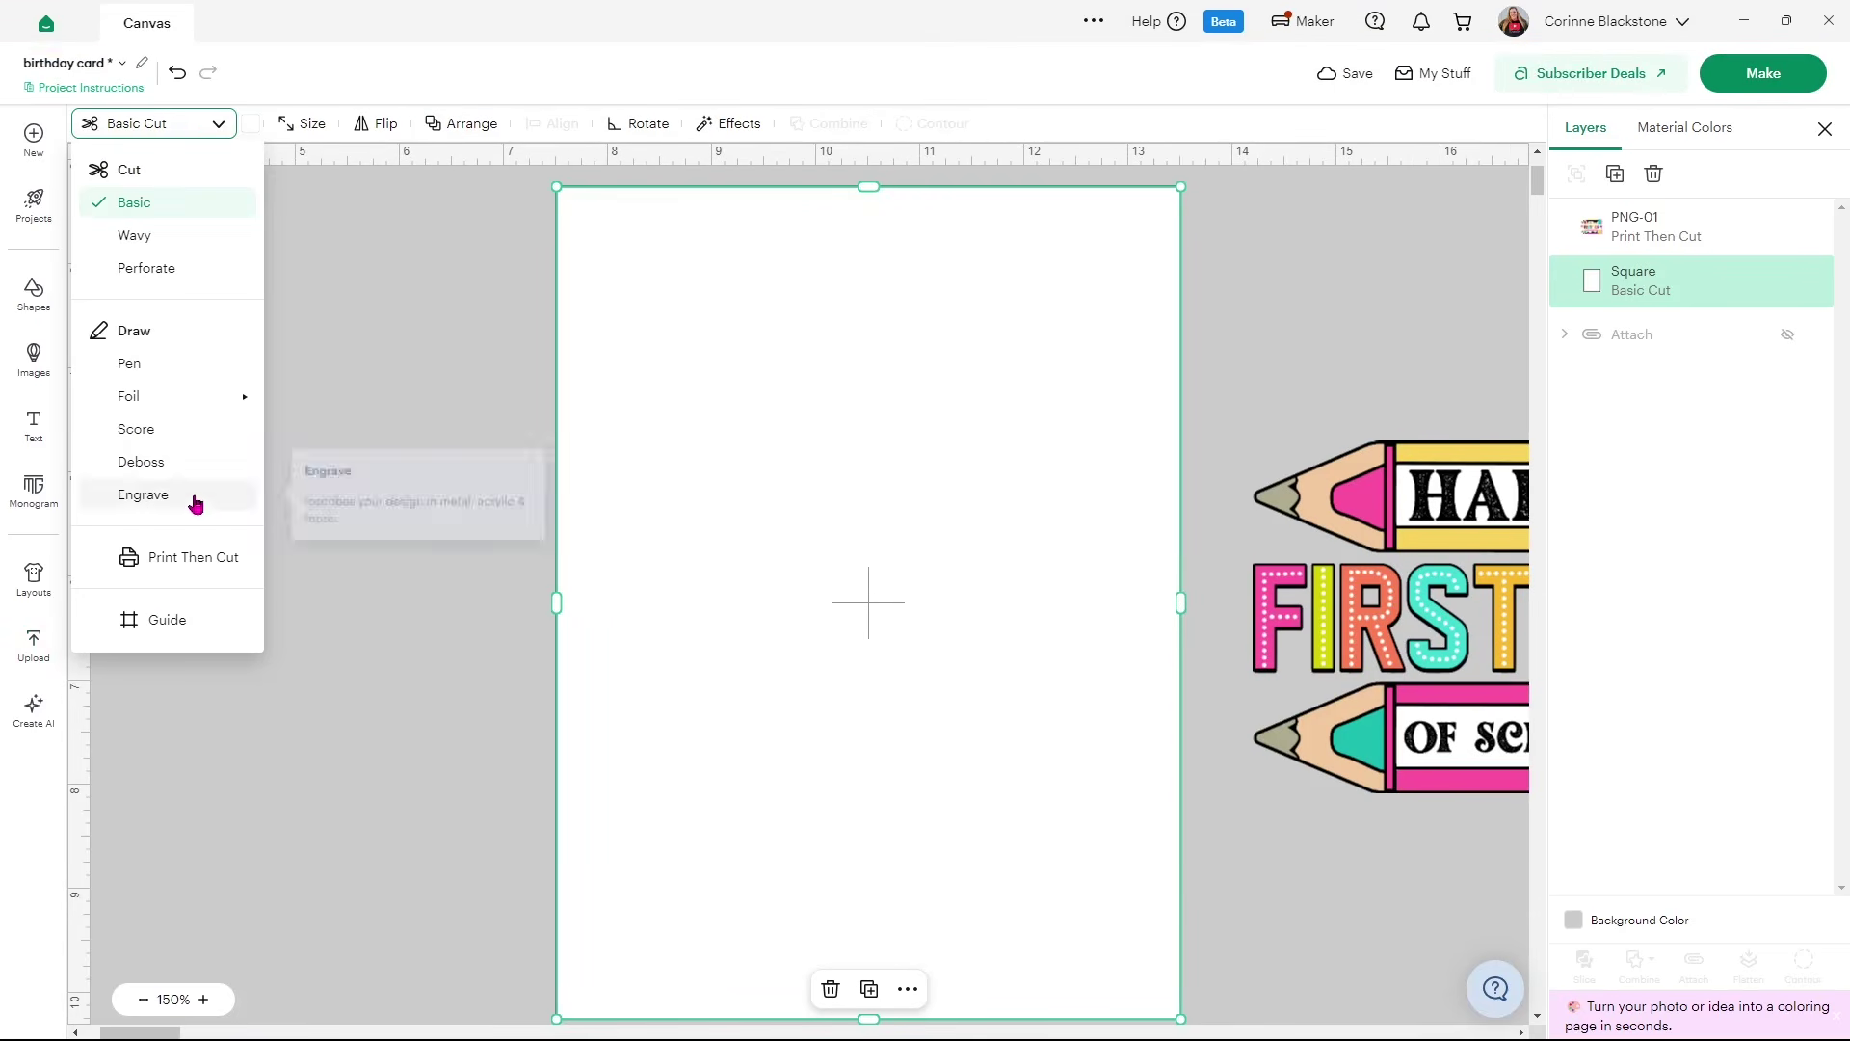
pyautogui.click(192, 555)
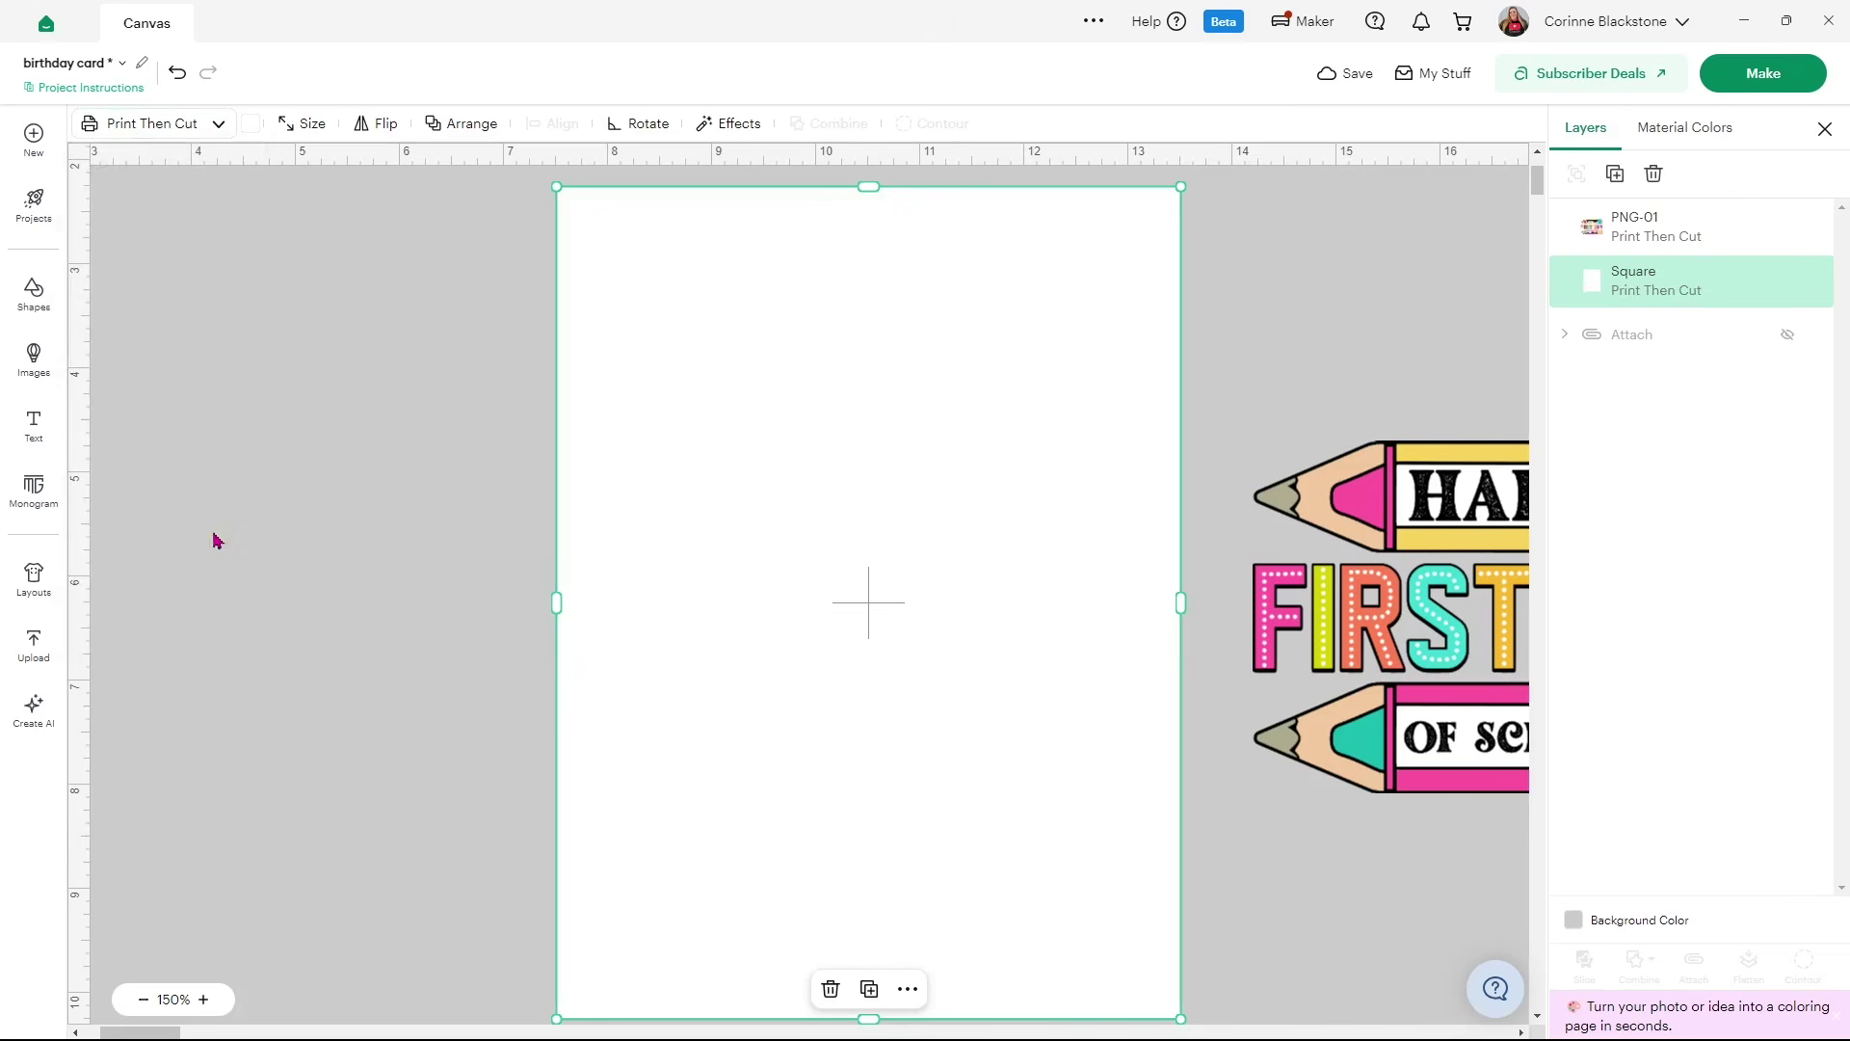
pyautogui.click(249, 125)
pyautogui.click(349, 222)
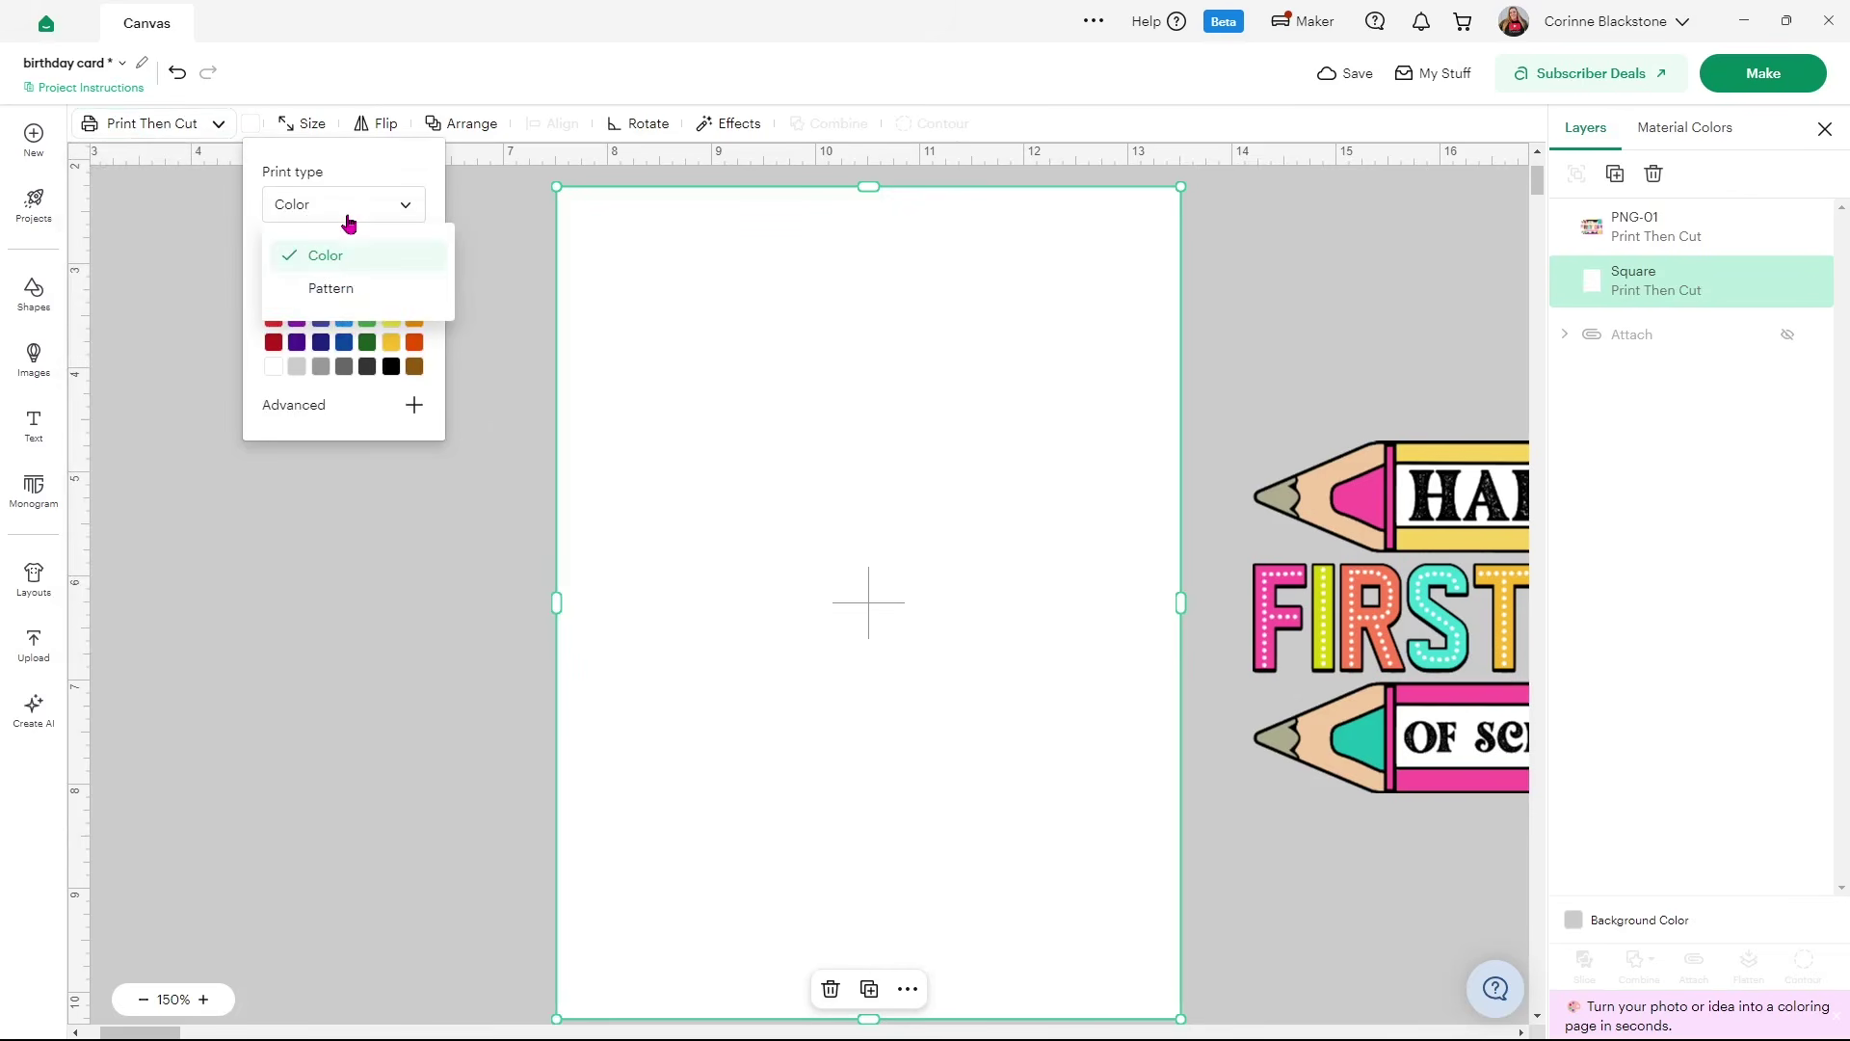
pyautogui.click(351, 285)
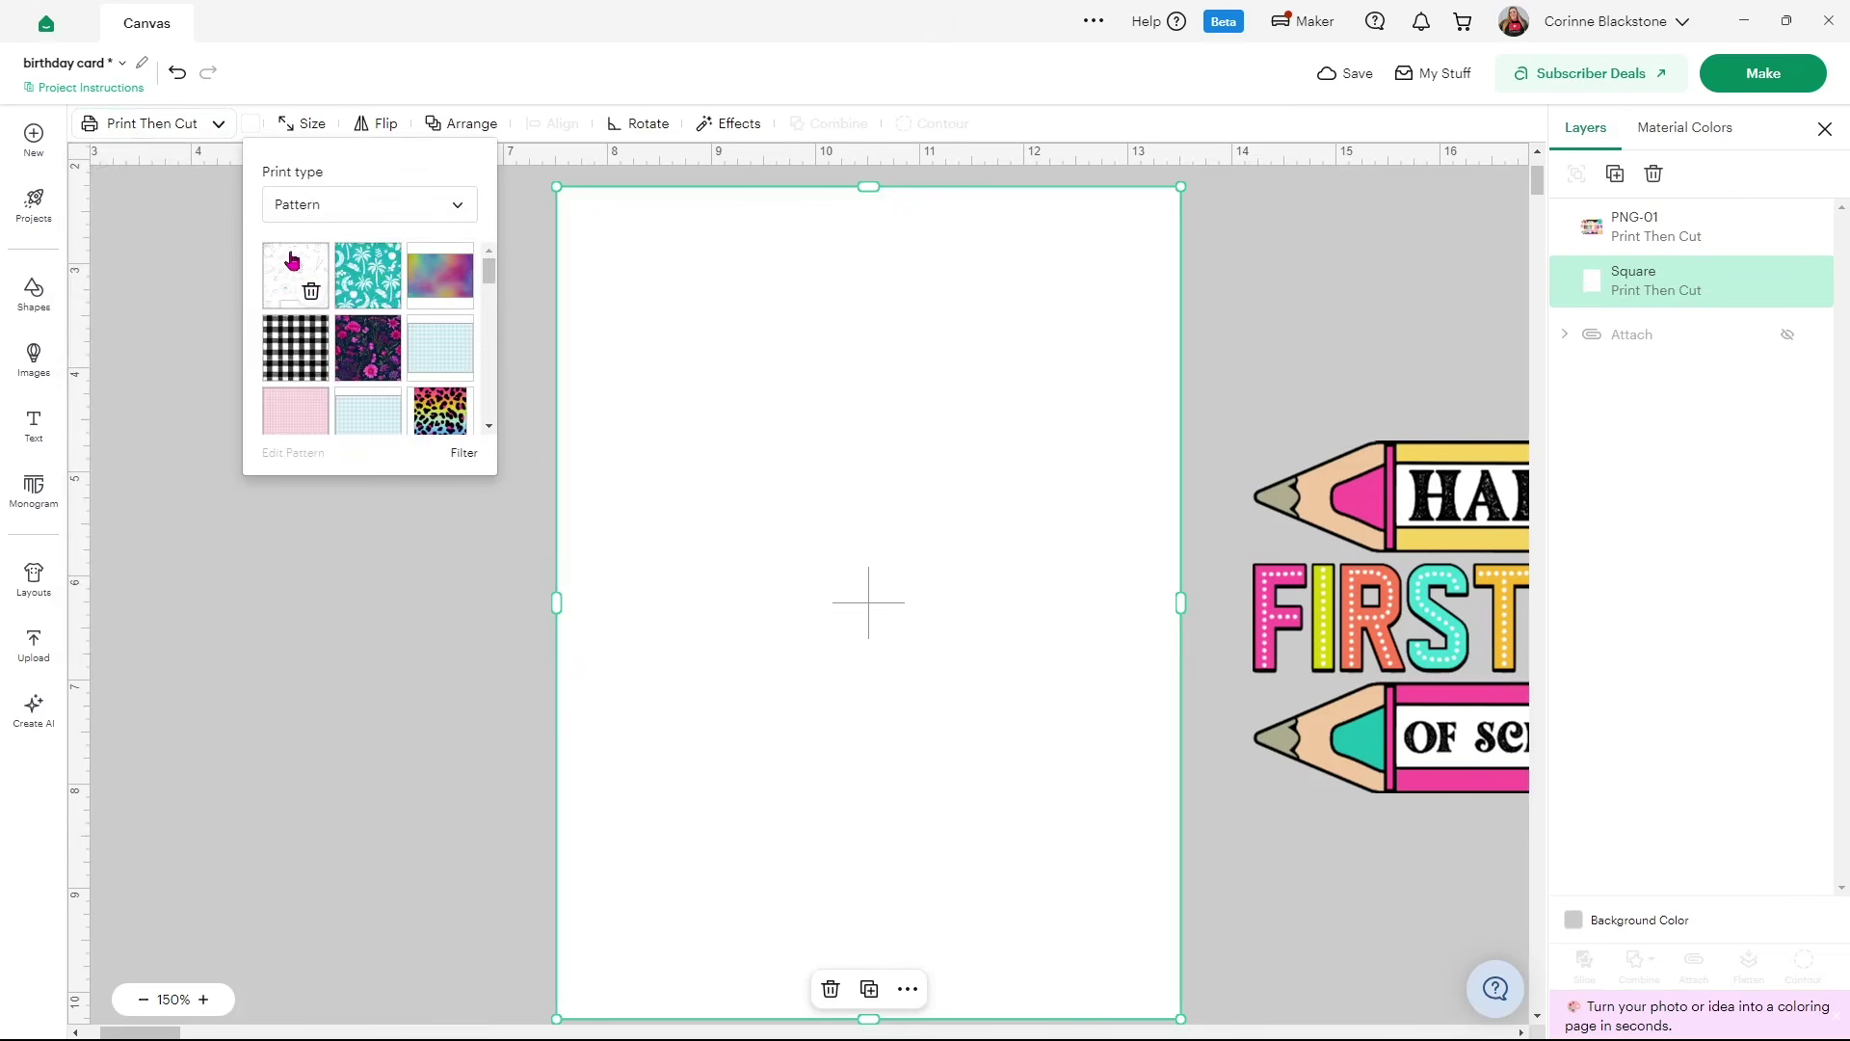
pyautogui.click(281, 267)
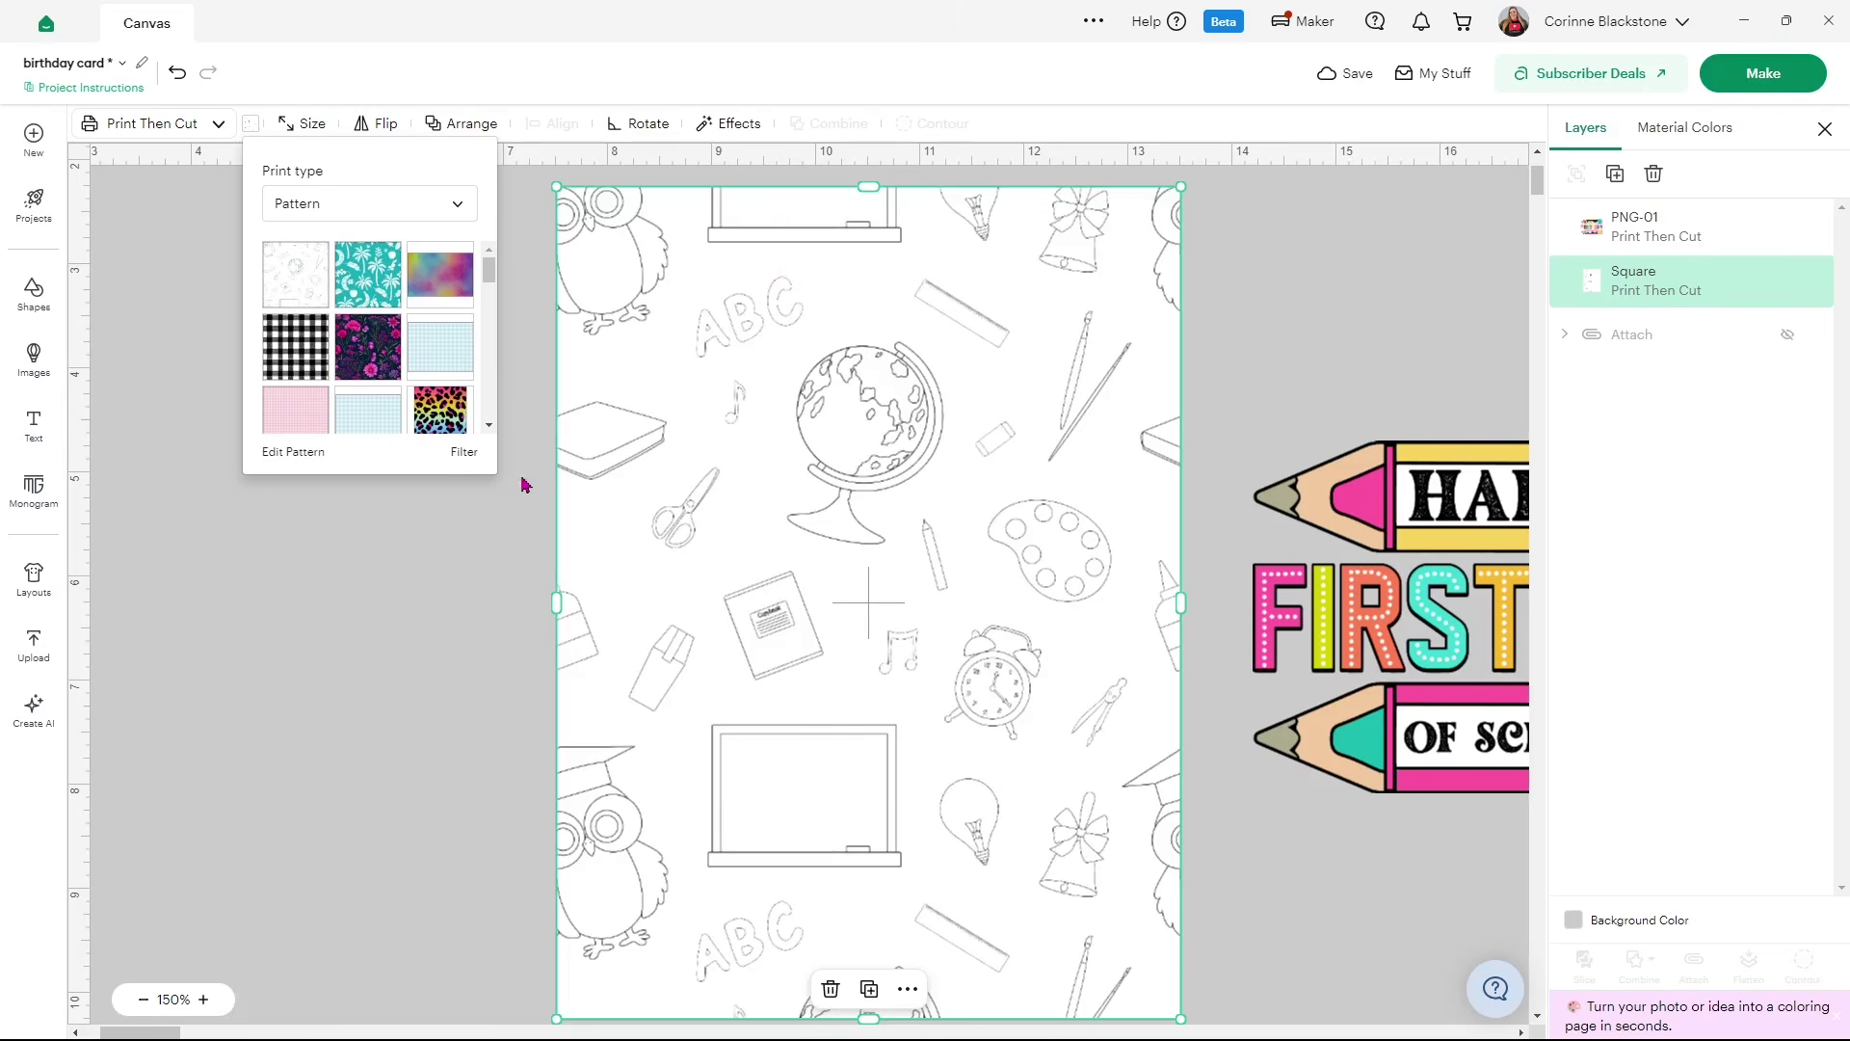
# Set the scale of the card's school pattern to 56
pyautogui.click(321, 462)
pyautogui.moveTo(1198, 220); pyautogui.dragTo(1187, 229)
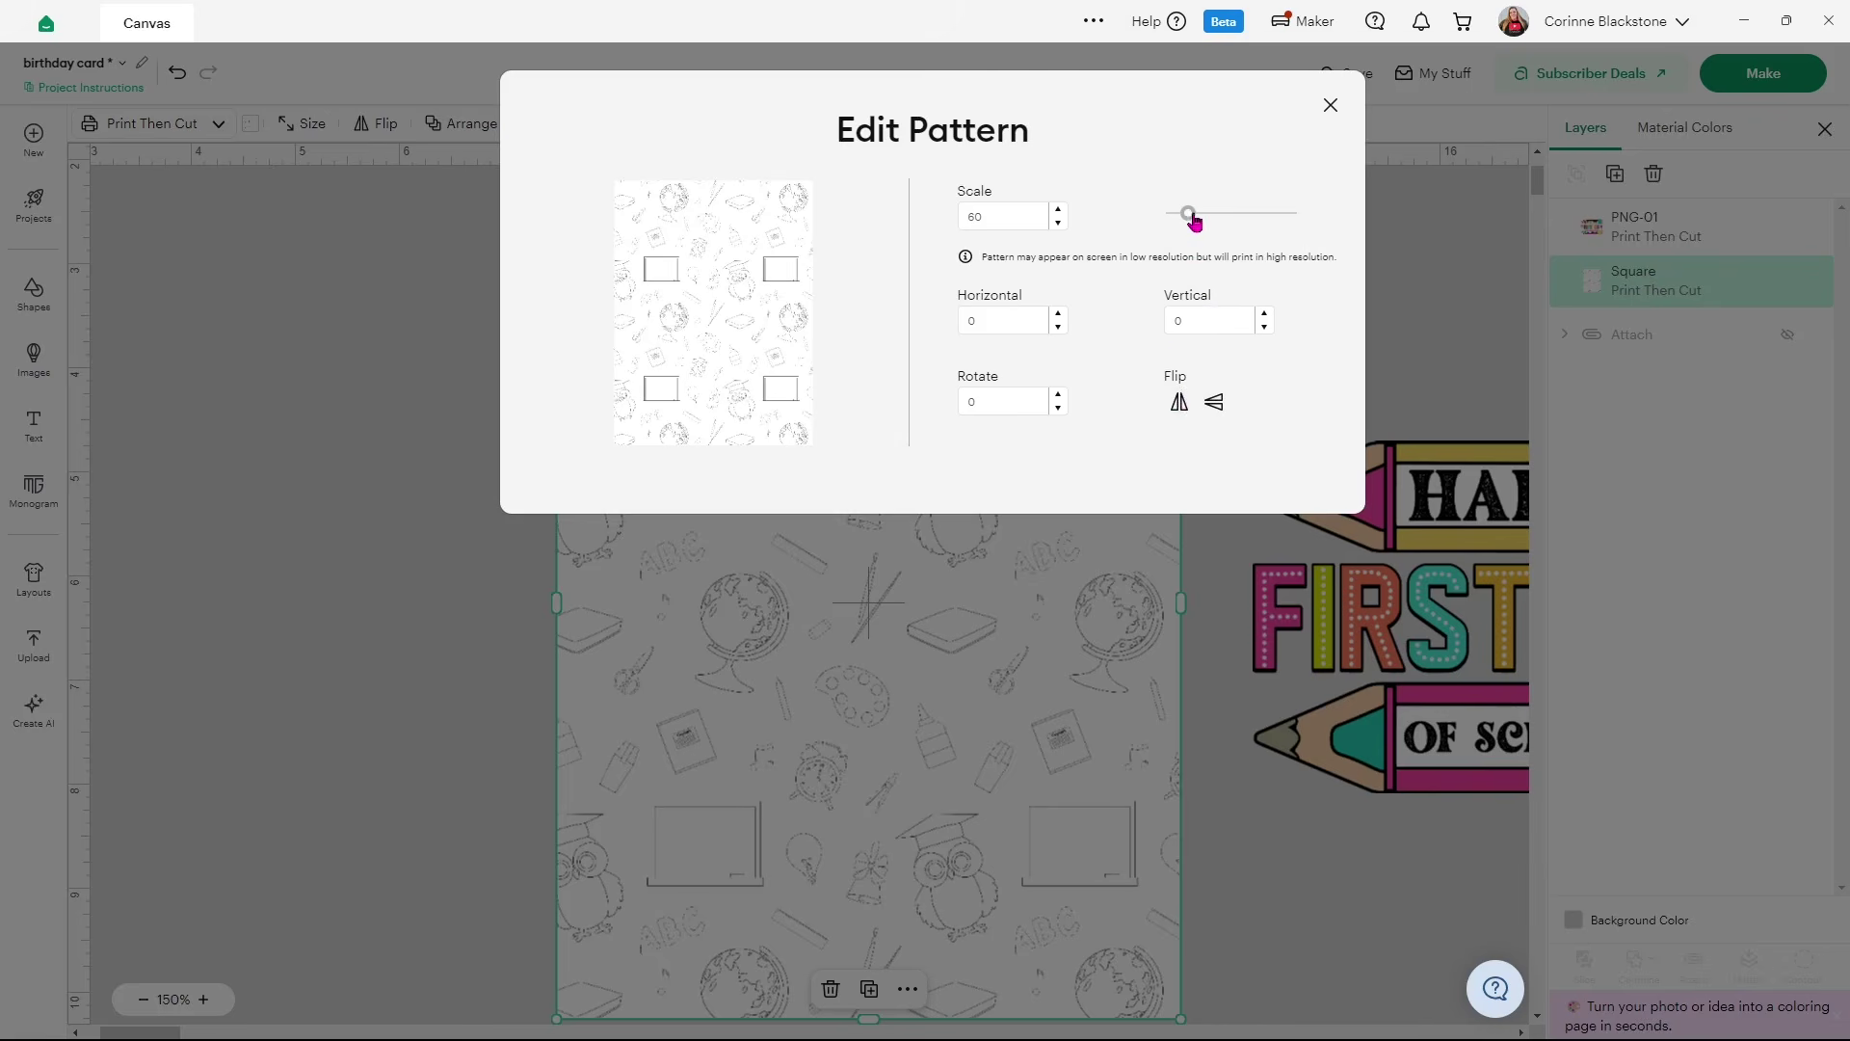
pyautogui.moveTo(1194, 223)
pyautogui.mouseDown()
pyautogui.moveTo(1246, 223)
pyautogui.moveTo(1189, 221)
pyautogui.mouseUp()
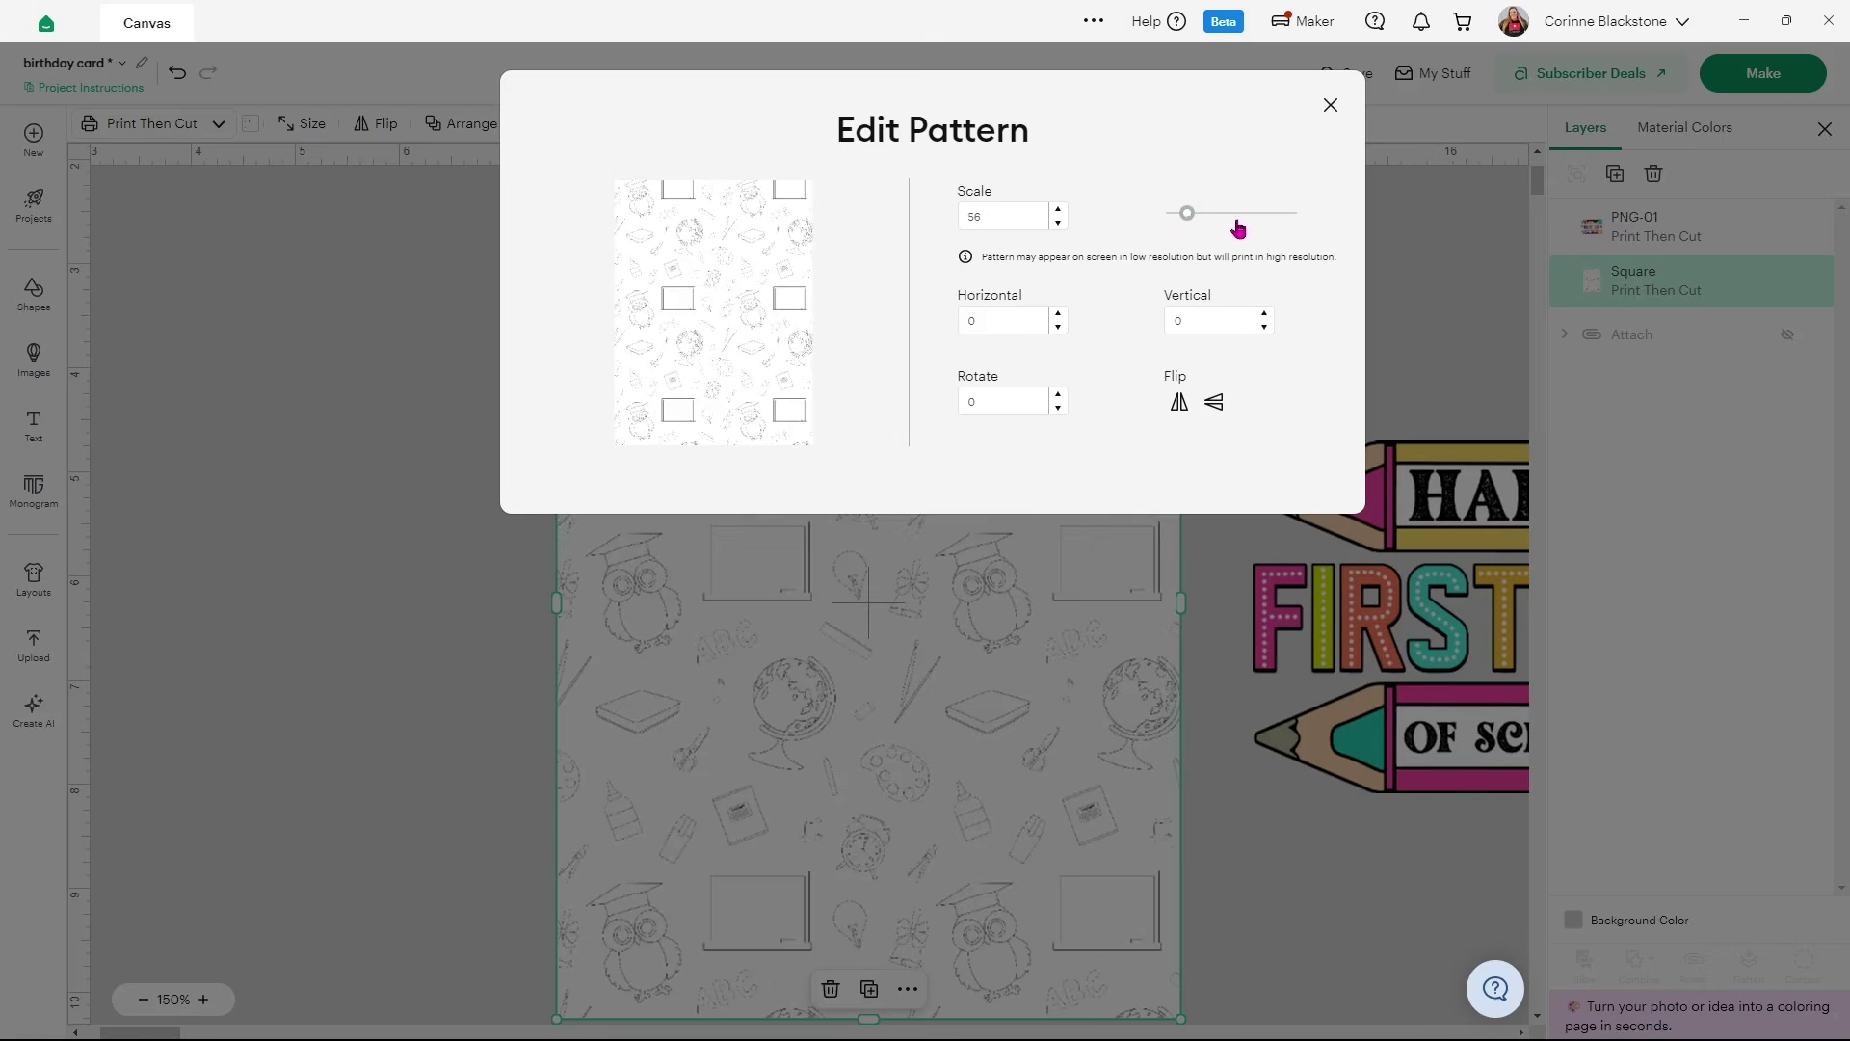
pyautogui.click(1330, 105)
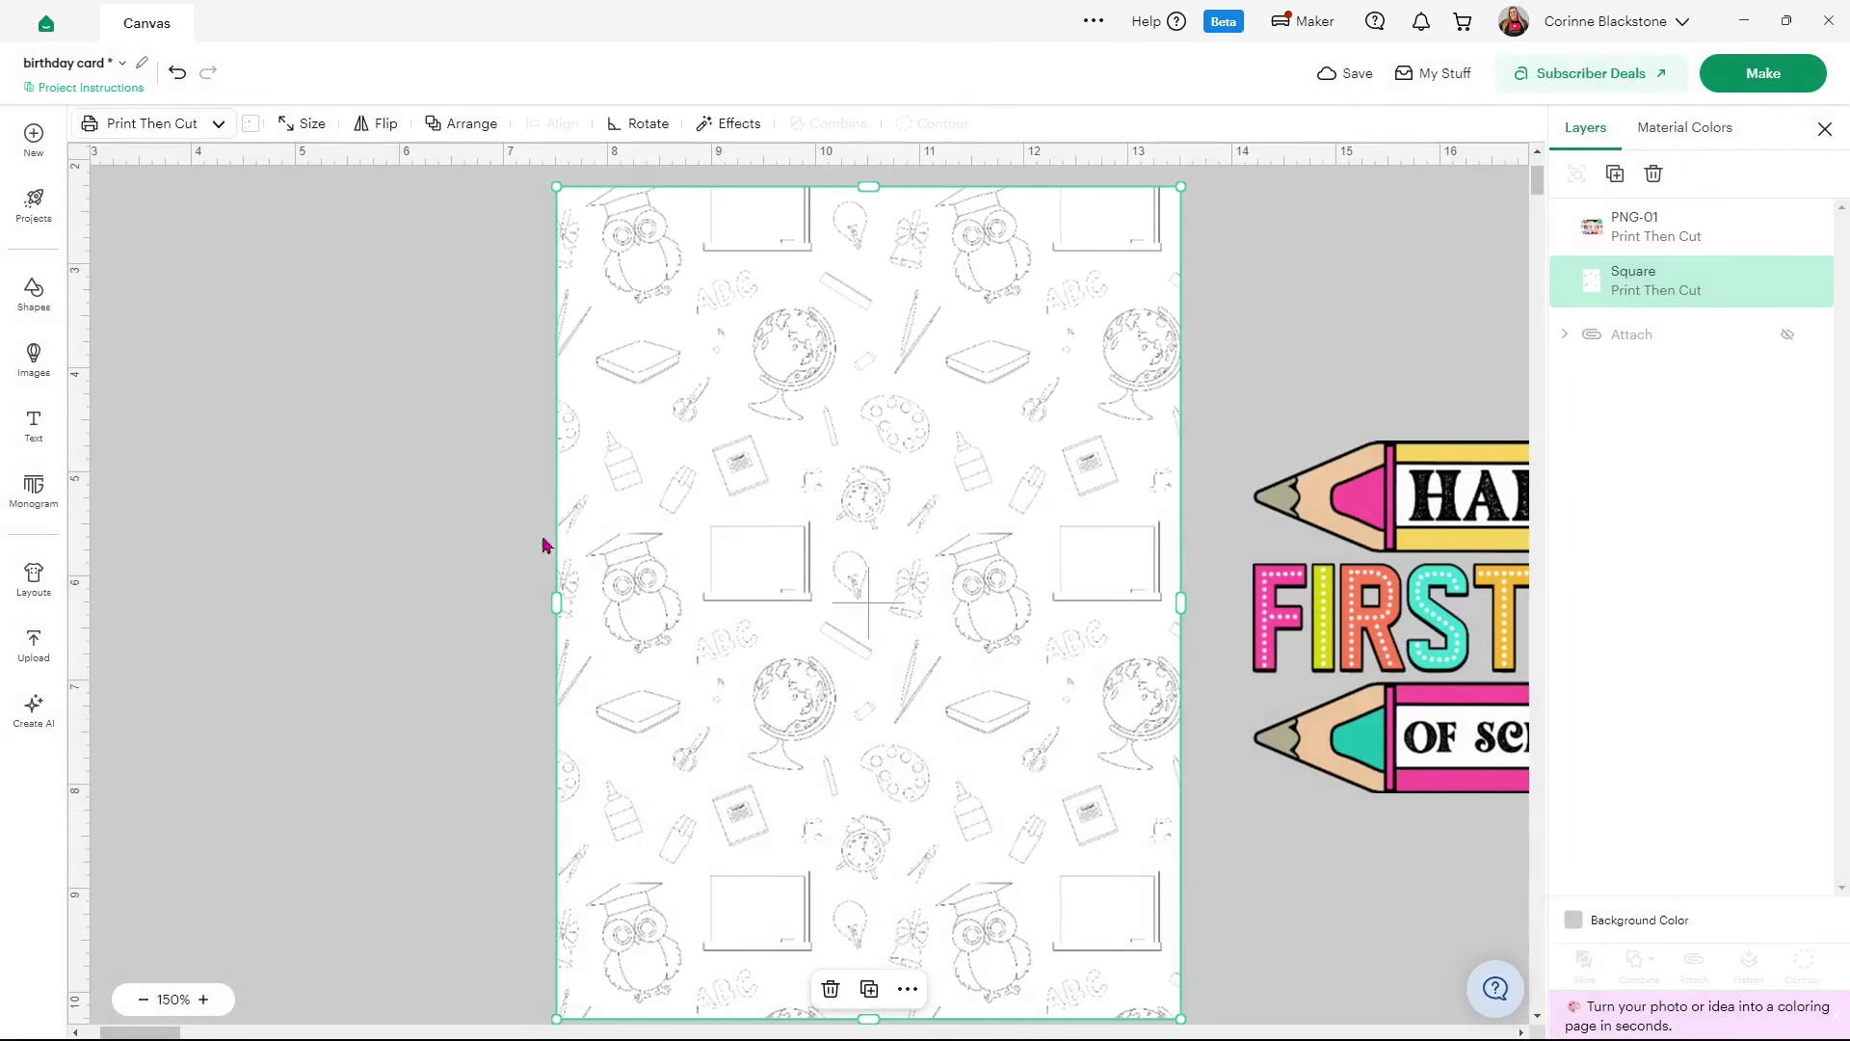
pyautogui.click(411, 461)
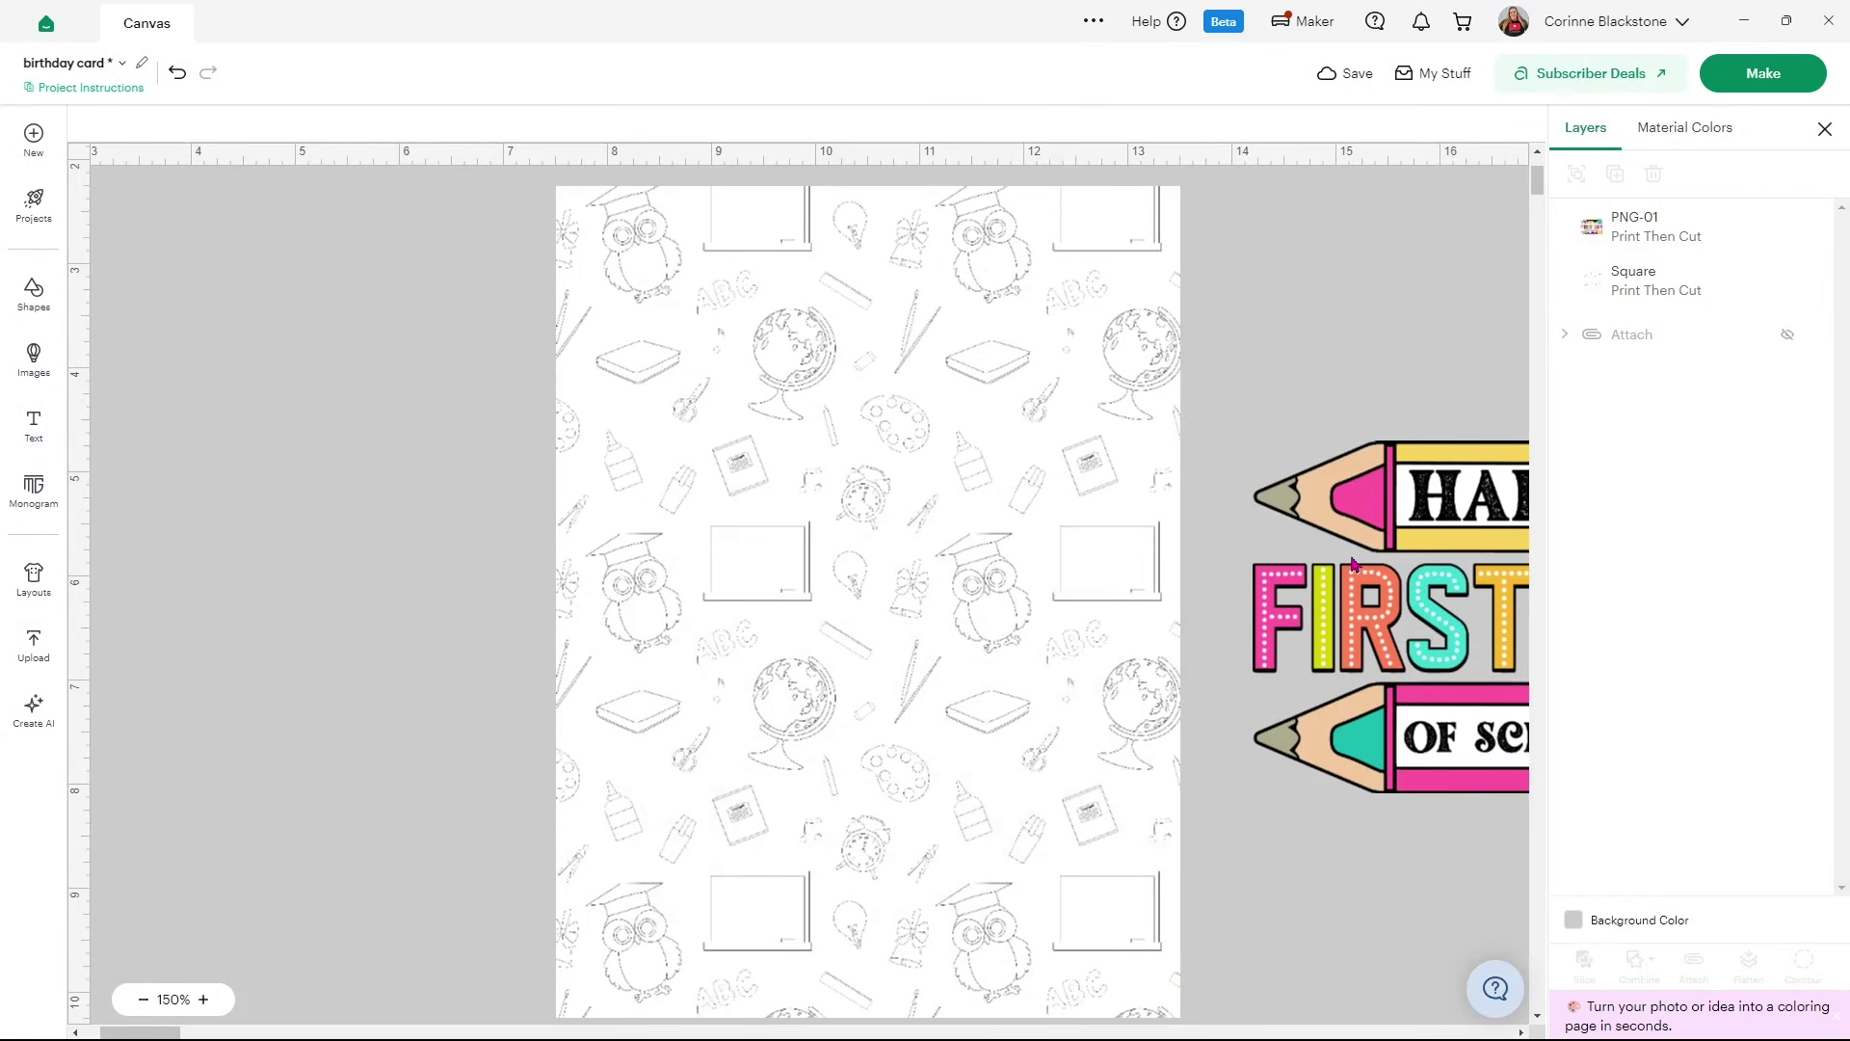
# Move the Happy First Day of School design onto the card's lower half and resize it to about 4.2 x 2.85 in
pyautogui.moveTo(1373, 572)
pyautogui.mouseDown()
pyautogui.moveTo(1012, 742)
pyautogui.moveTo(783, 792)
pyautogui.moveTo(782, 819)
pyautogui.mouseUp()
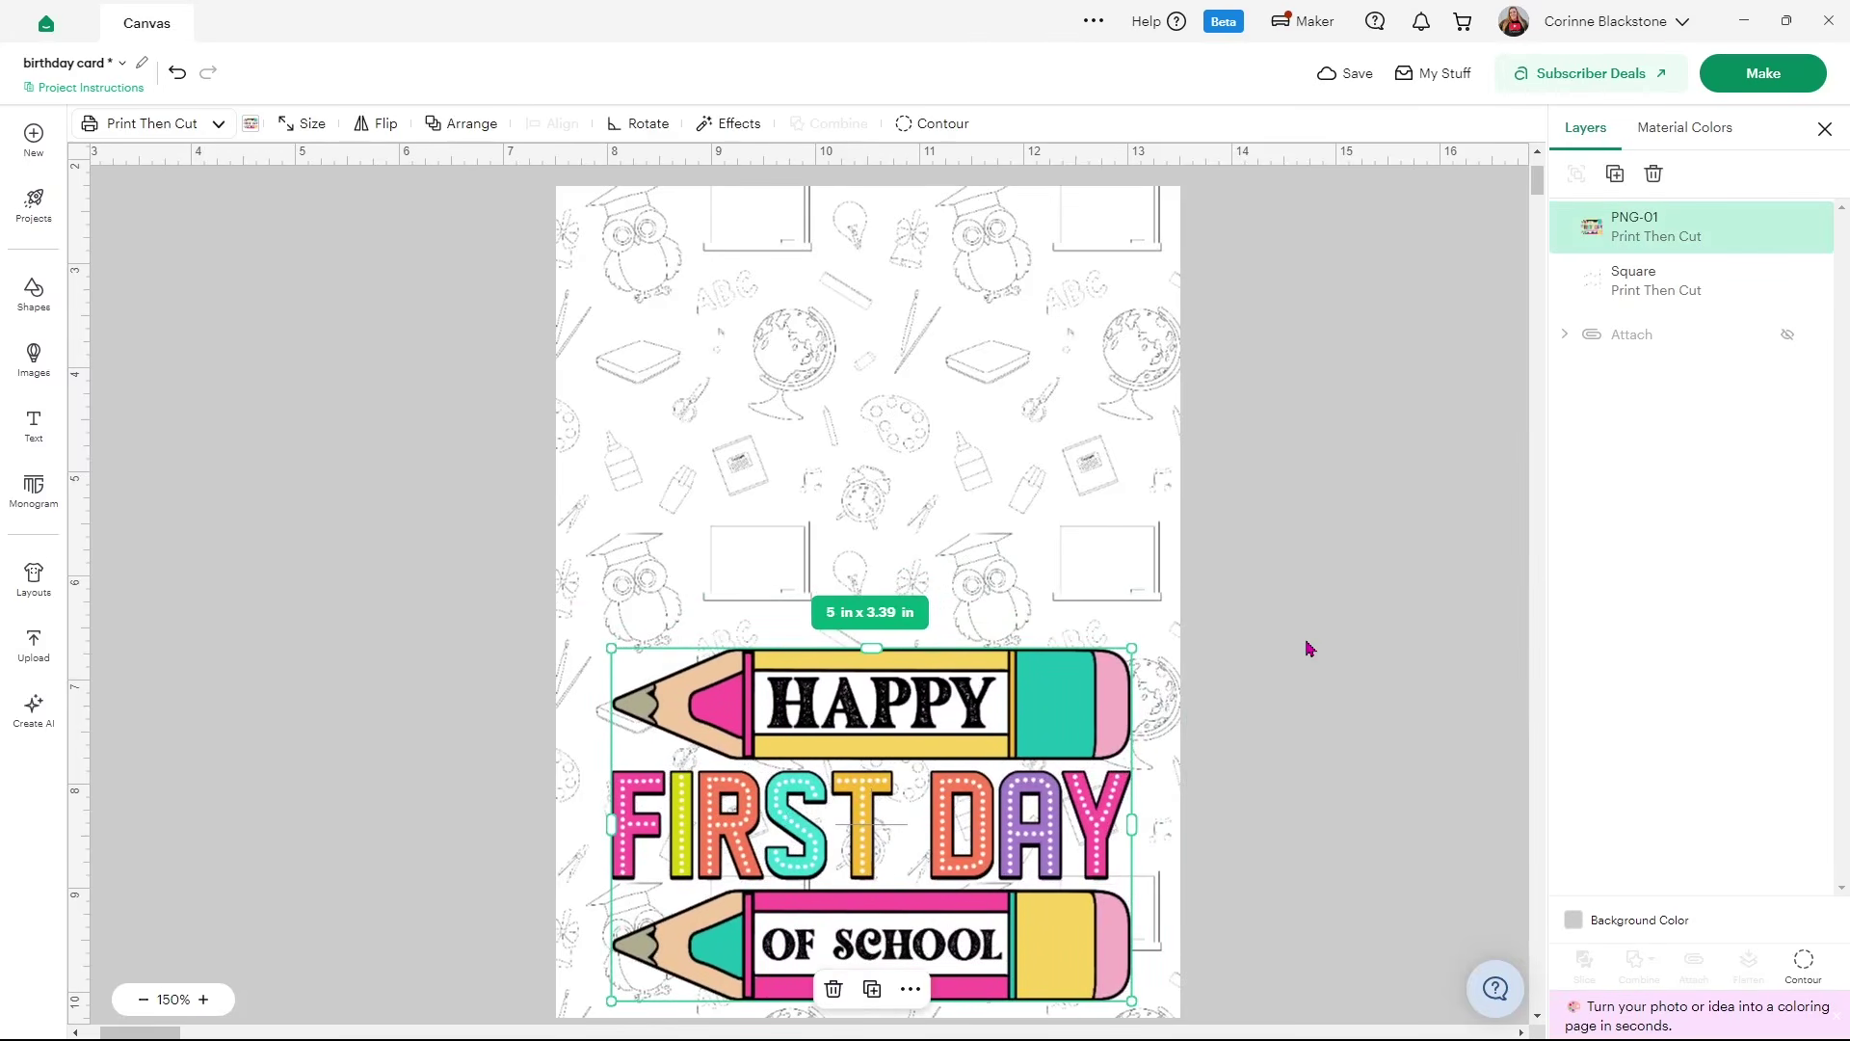
pyautogui.scroll(-1, 1297, 645)
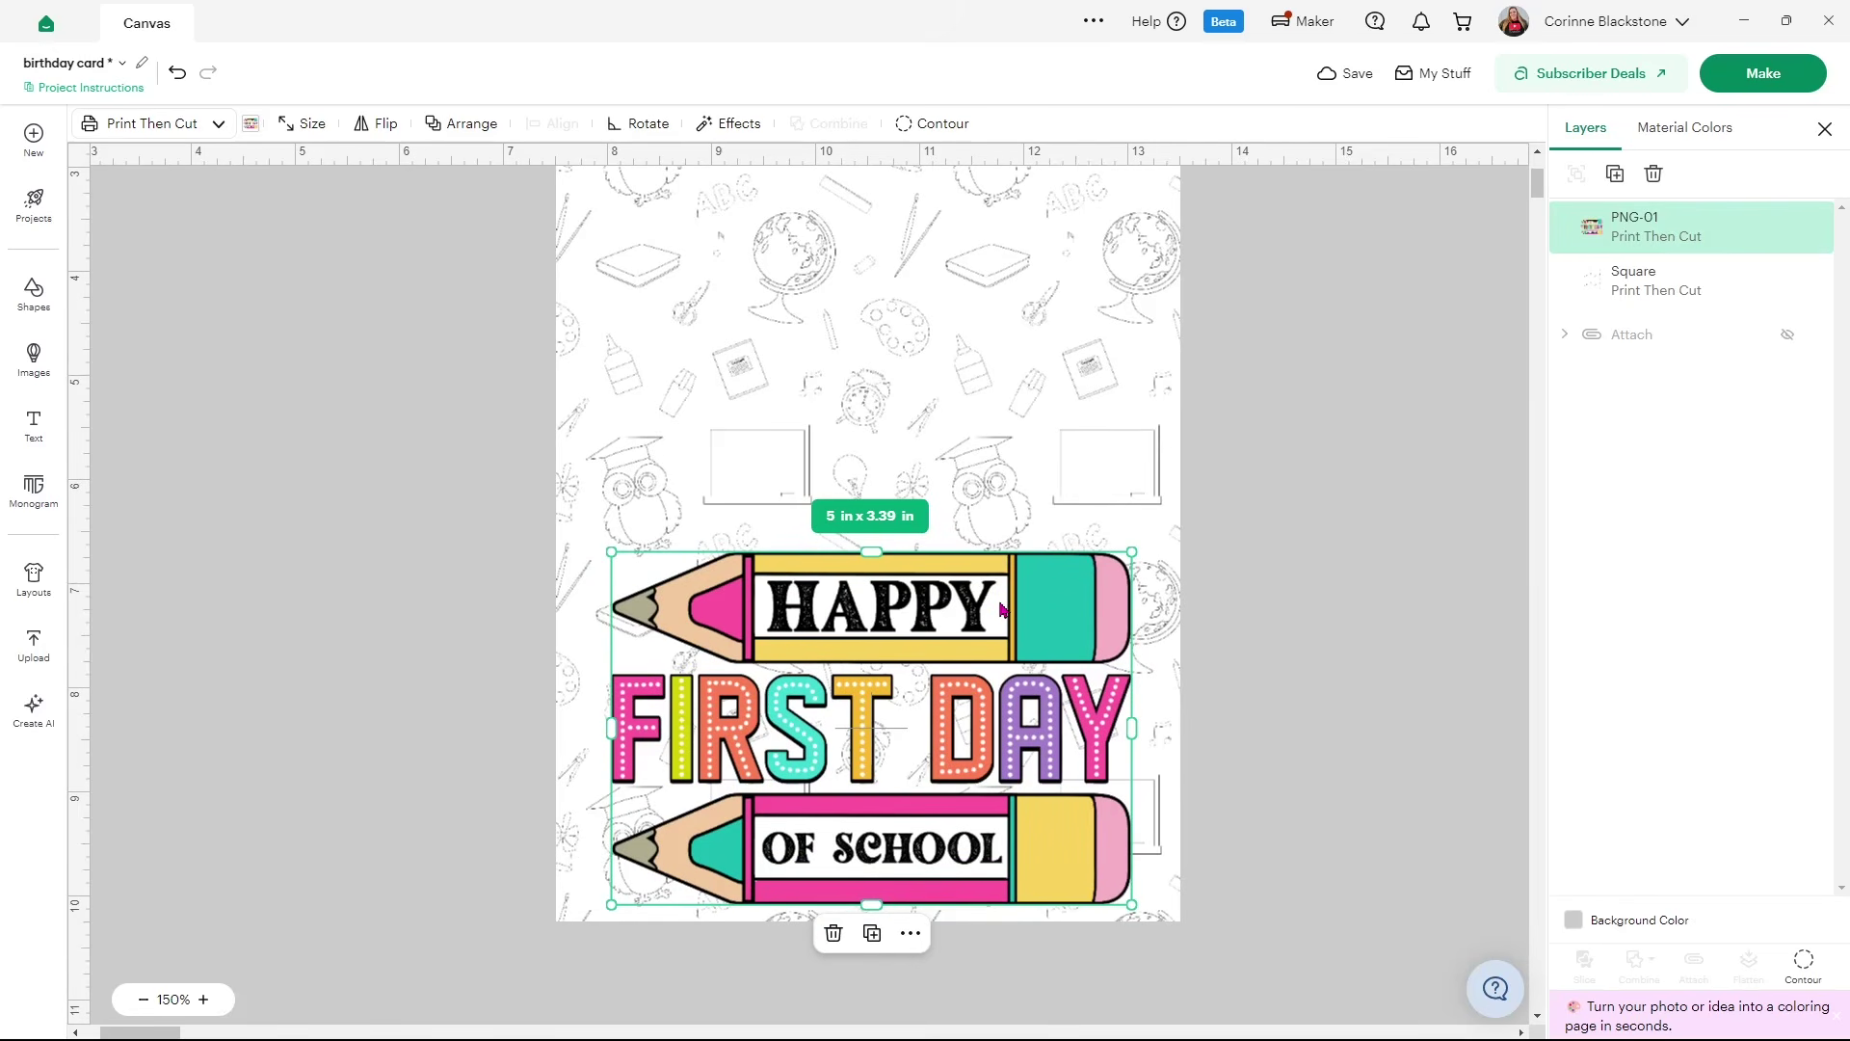
pyautogui.moveTo(1129, 903); pyautogui.dragTo(1049, 847)
pyautogui.moveTo(966, 706); pyautogui.dragTo(1010, 755)
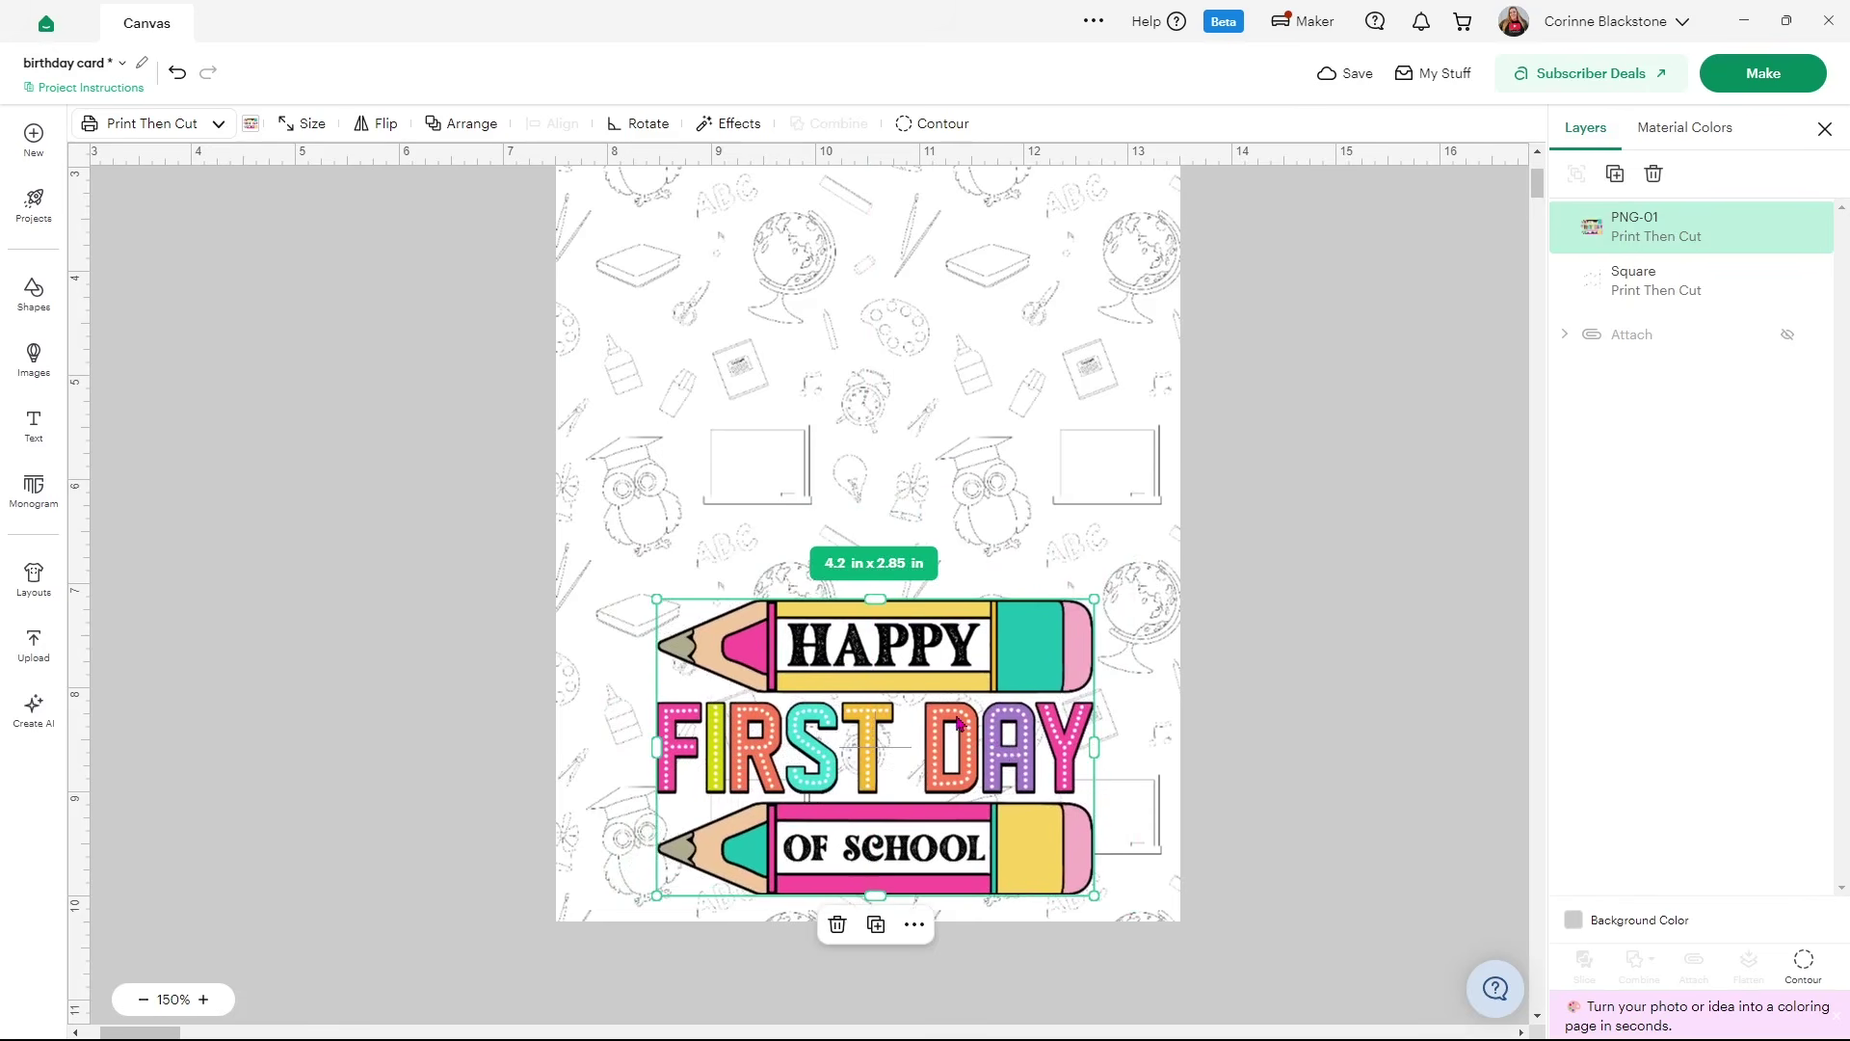
pyautogui.scroll(2, 978, 710)
pyautogui.scroll(-1, 1020, 615)
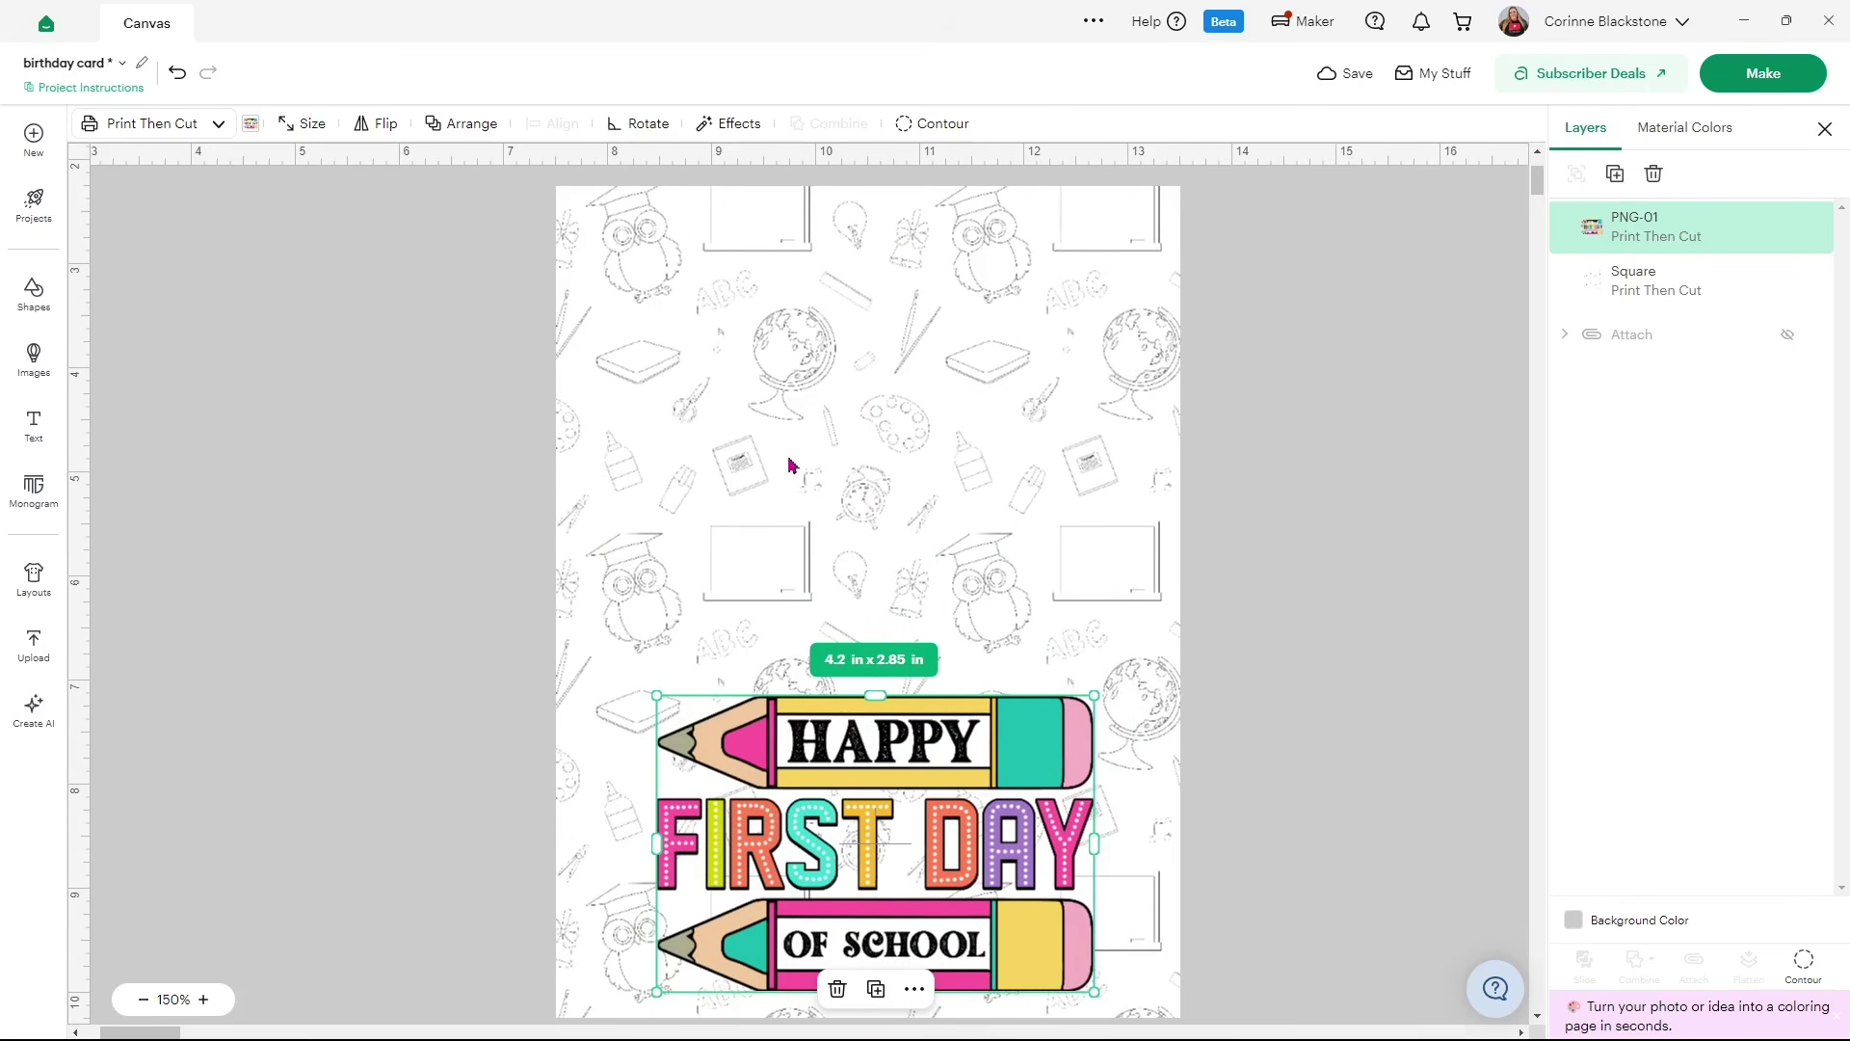
pyautogui.scroll(-1, 883, 569)
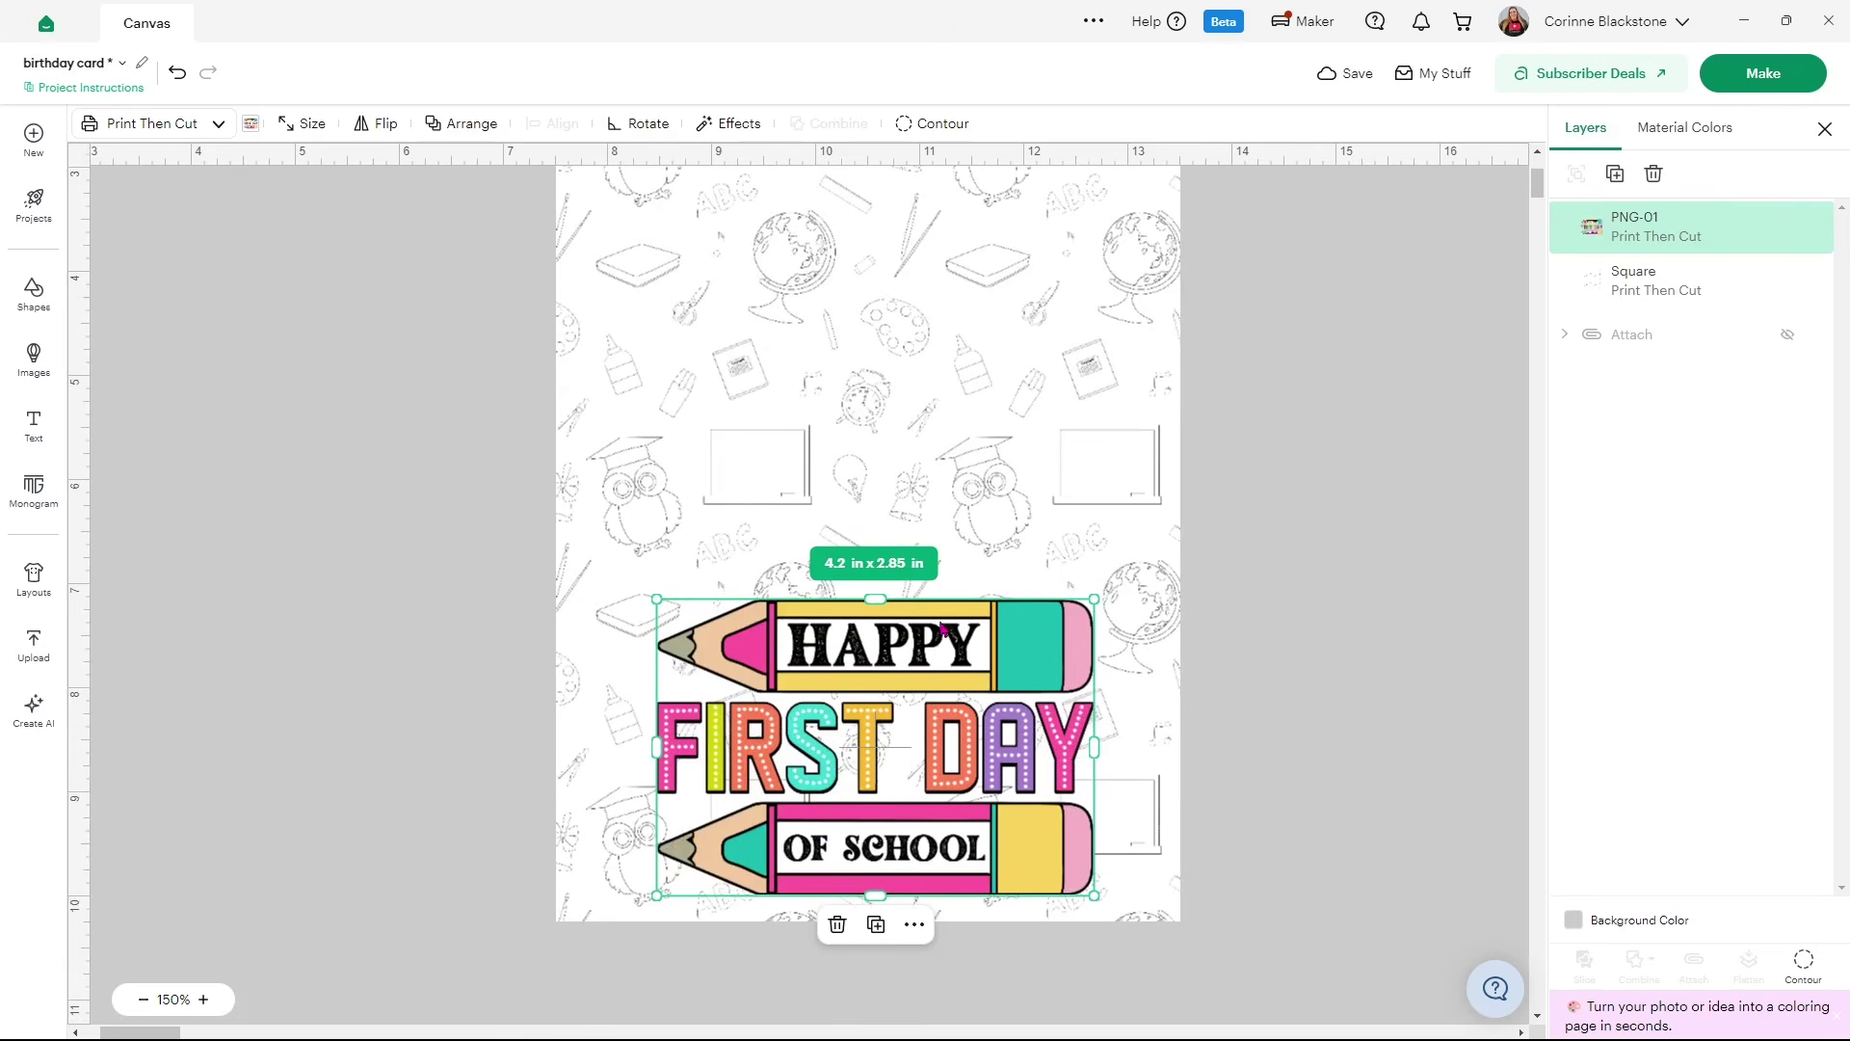
pyautogui.moveTo(949, 635)
pyautogui.mouseDown()
pyautogui.moveTo(920, 511)
pyautogui.moveTo(952, 210)
pyautogui.moveTo(903, 409)
pyautogui.moveTo(944, 636)
pyautogui.mouseUp()
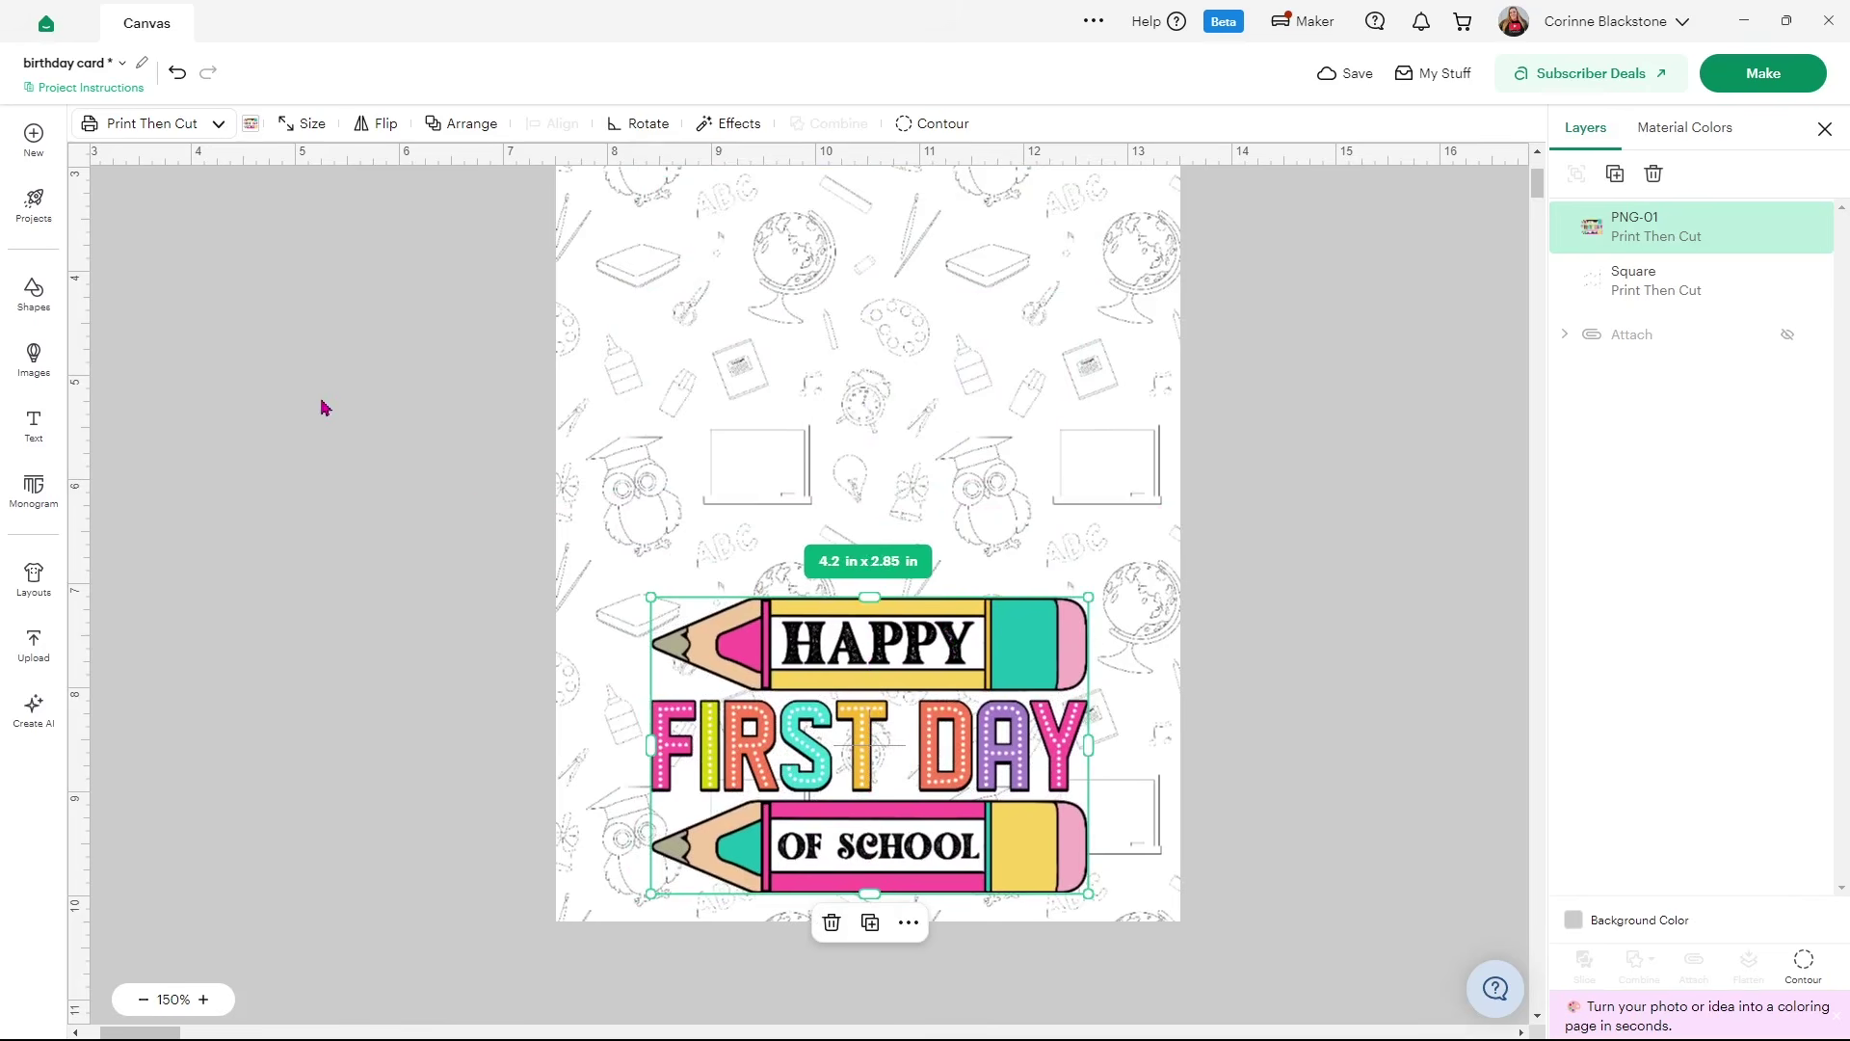
# Add a score line and place it in the empty canvas area beside the card
pyautogui.click(44, 312)
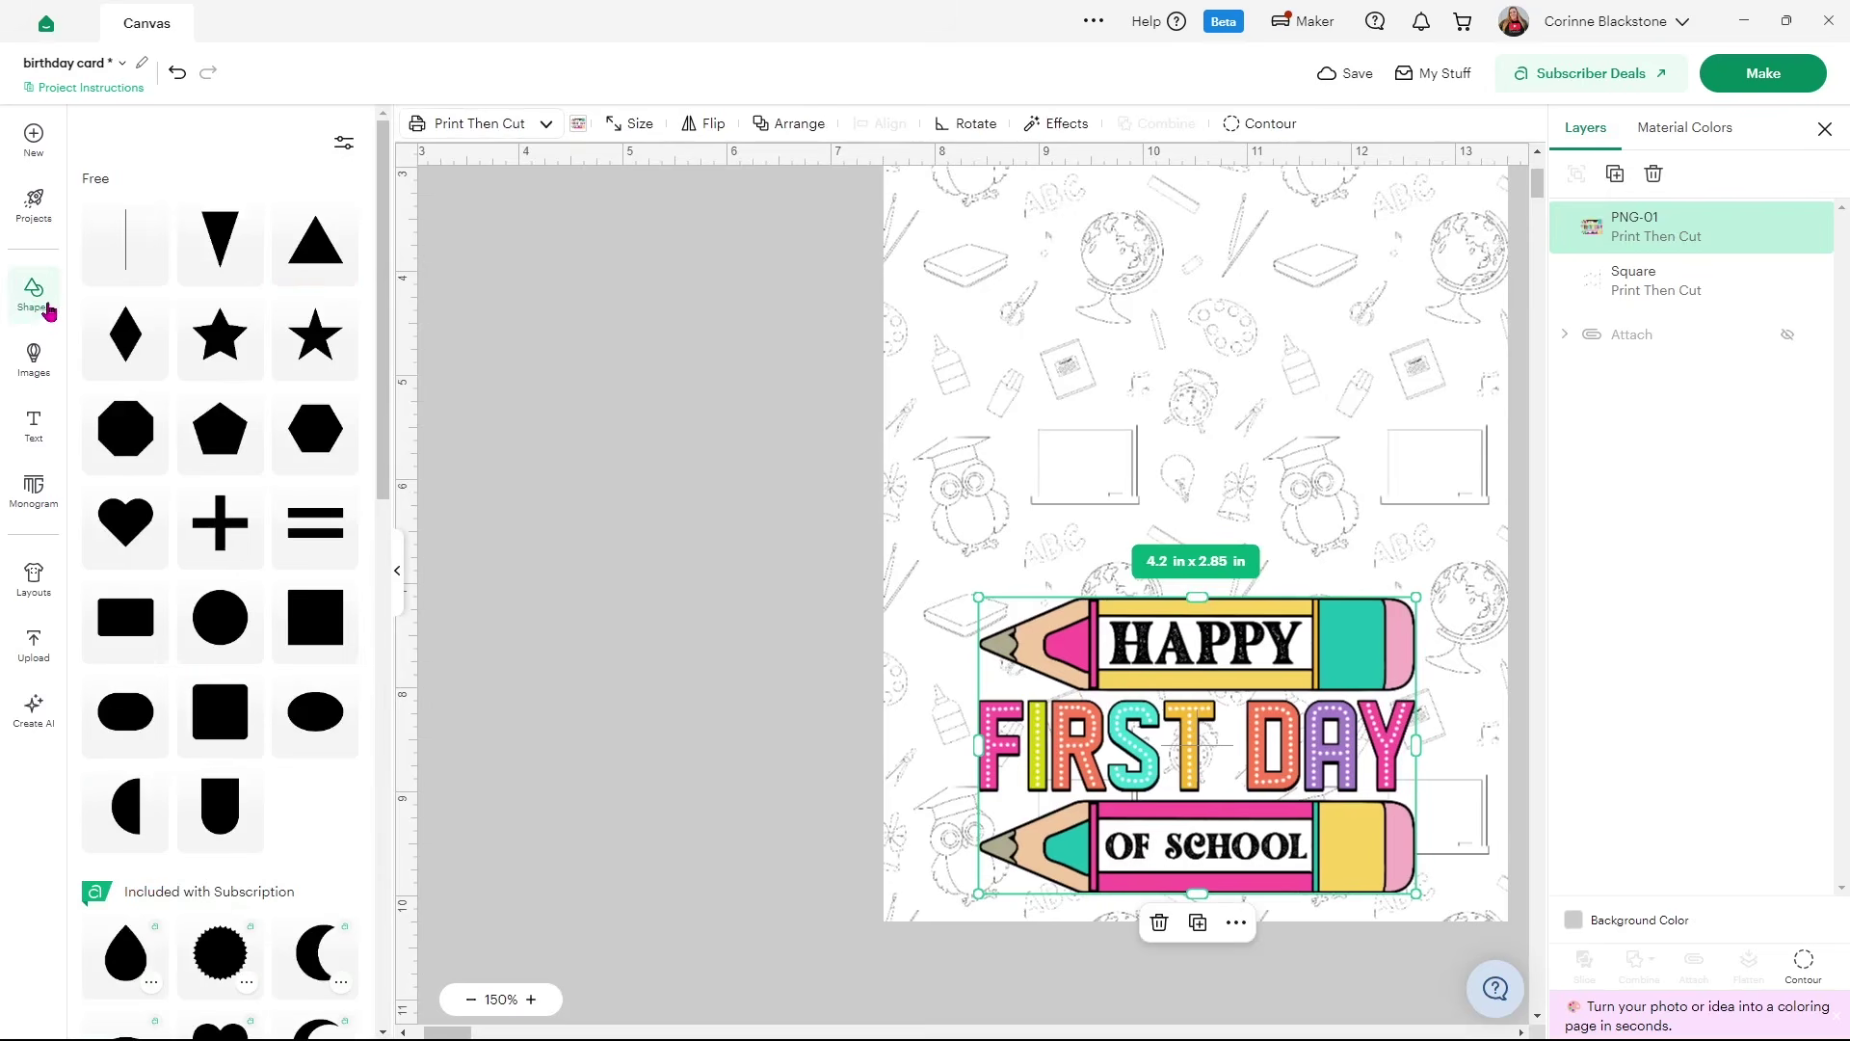
pyautogui.click(123, 243)
pyautogui.click(396, 561)
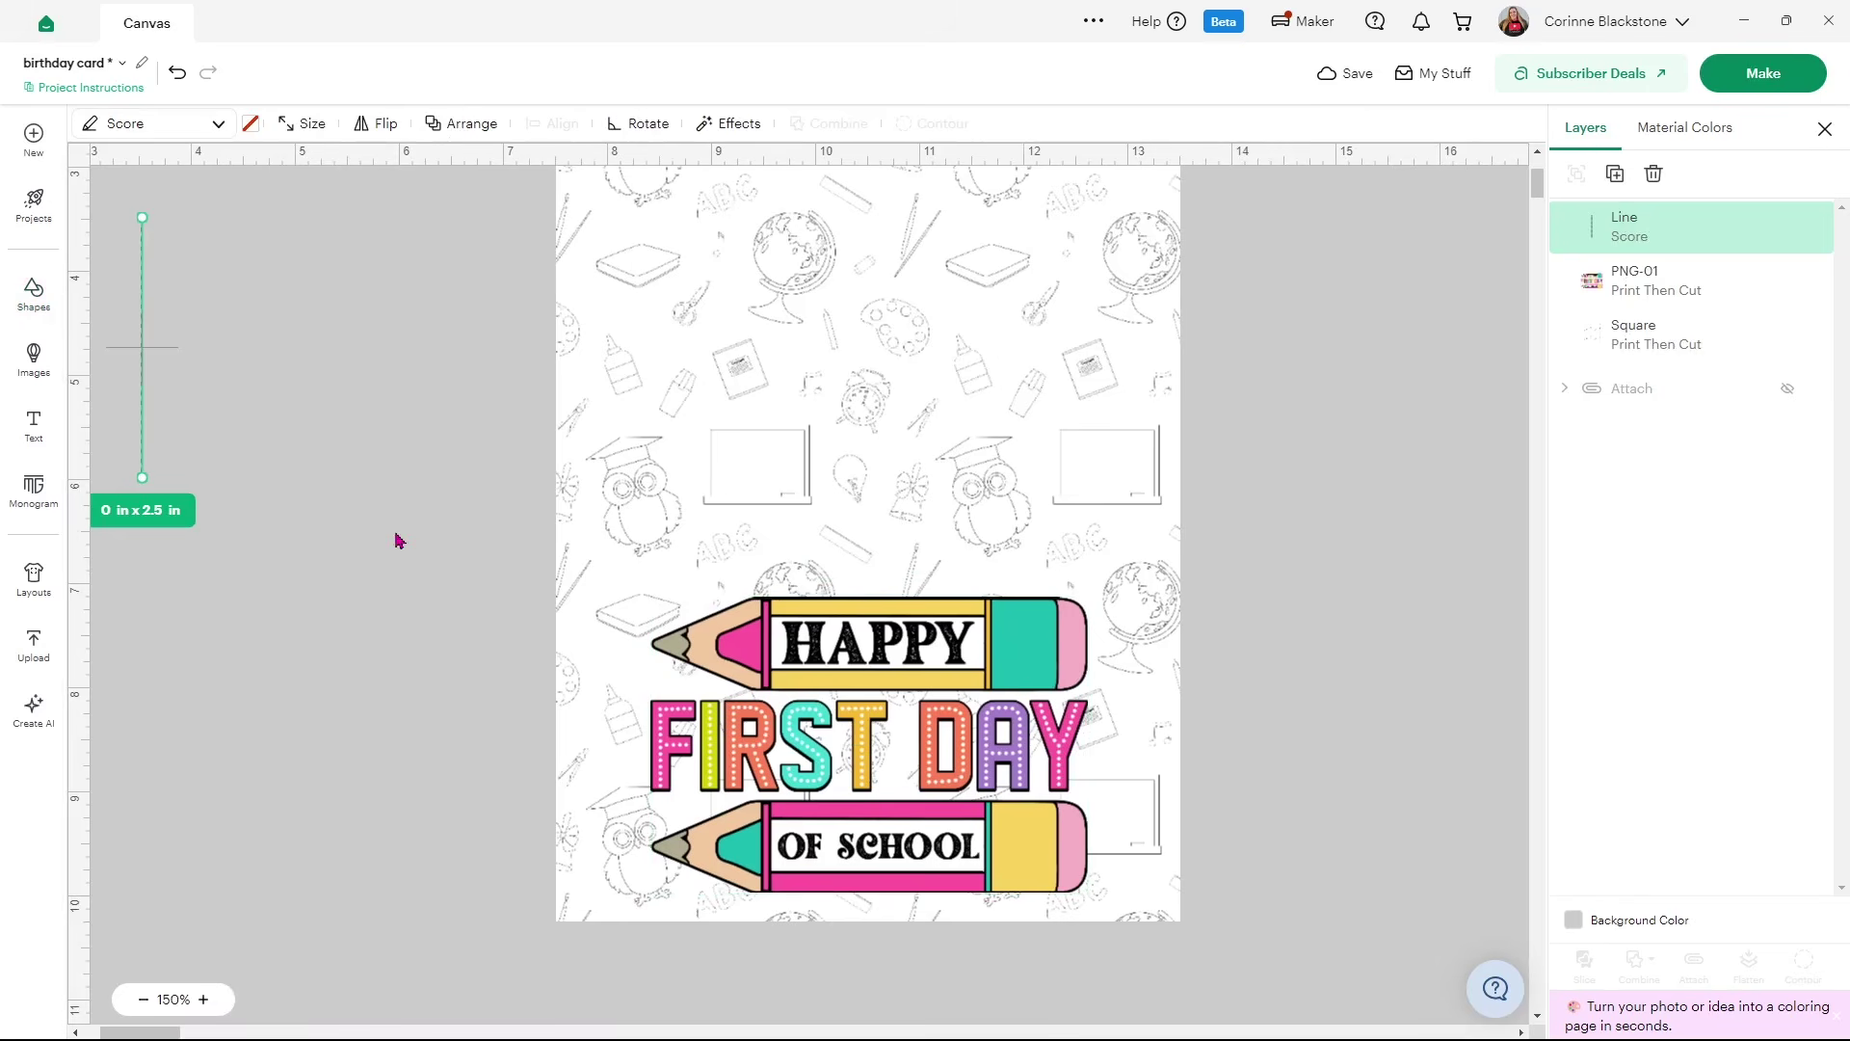
pyautogui.moveTo(149, 359); pyautogui.dragTo(341, 362)
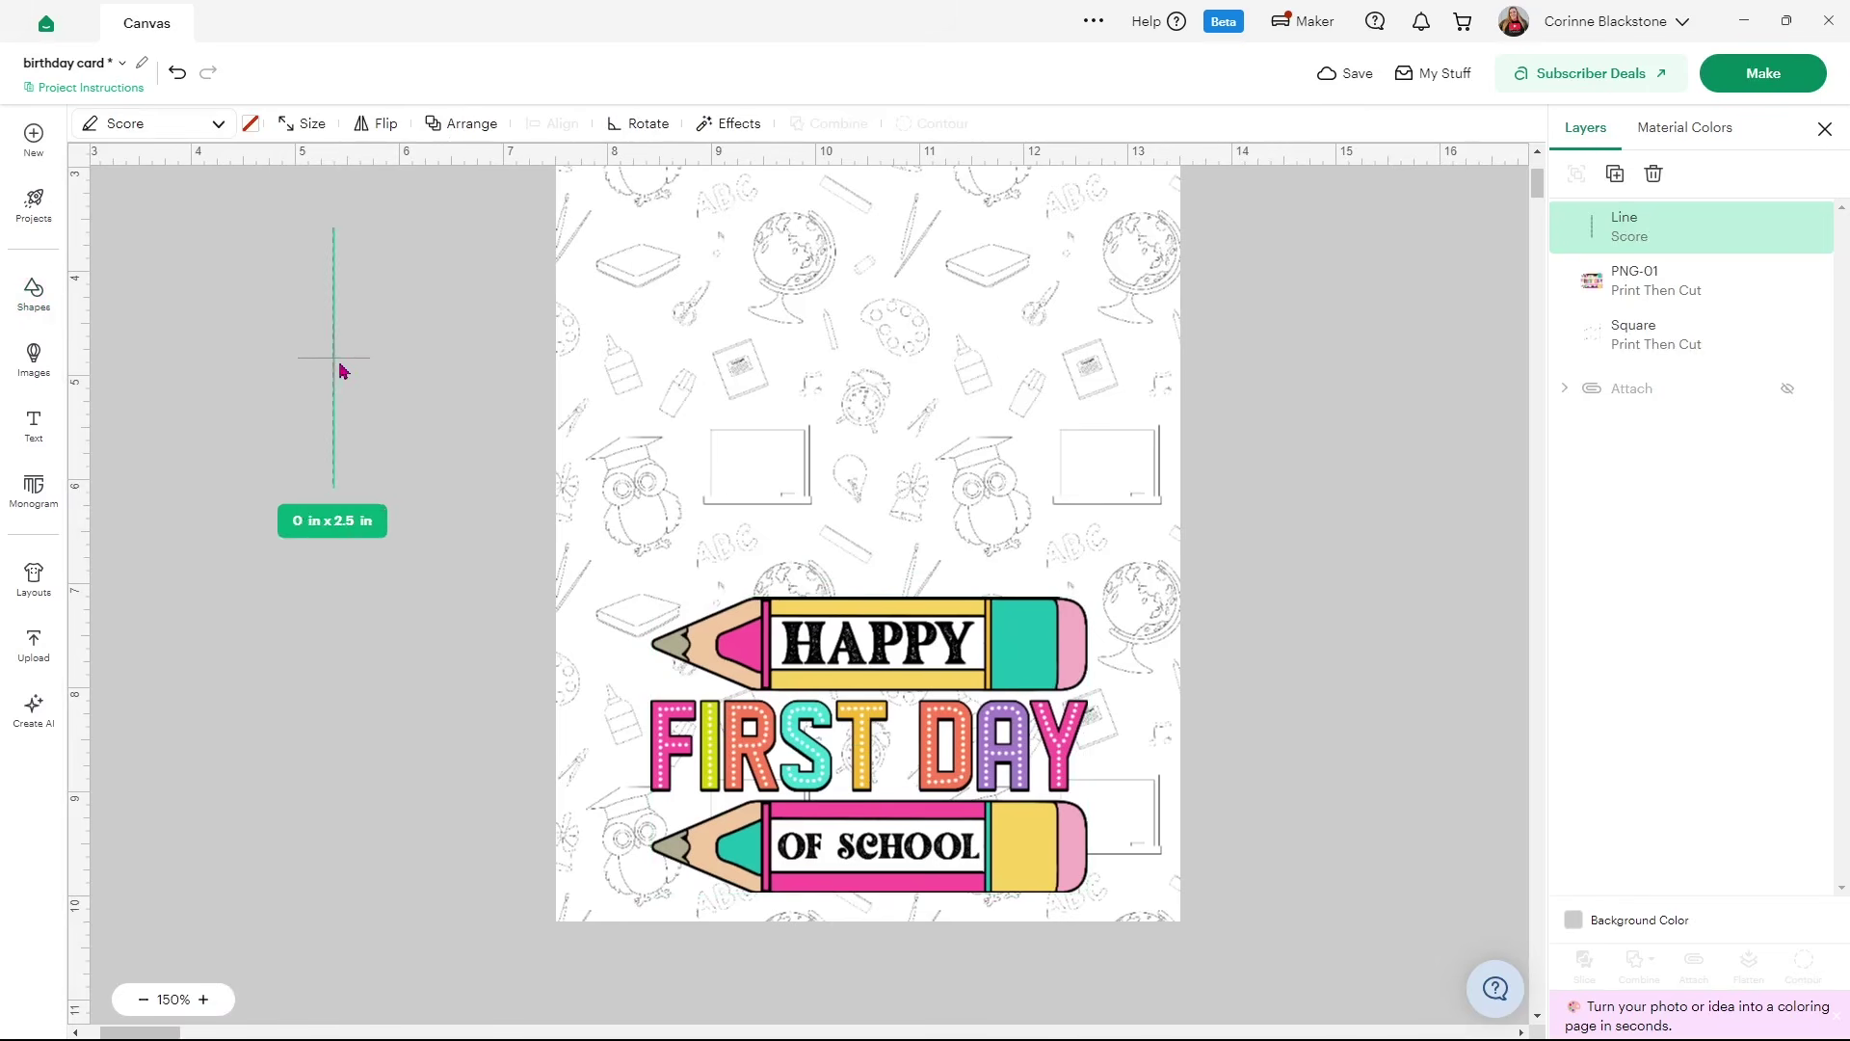
# Check the card square's dimensions and set the score line's height to 6.02 in
pyautogui.click(744, 367)
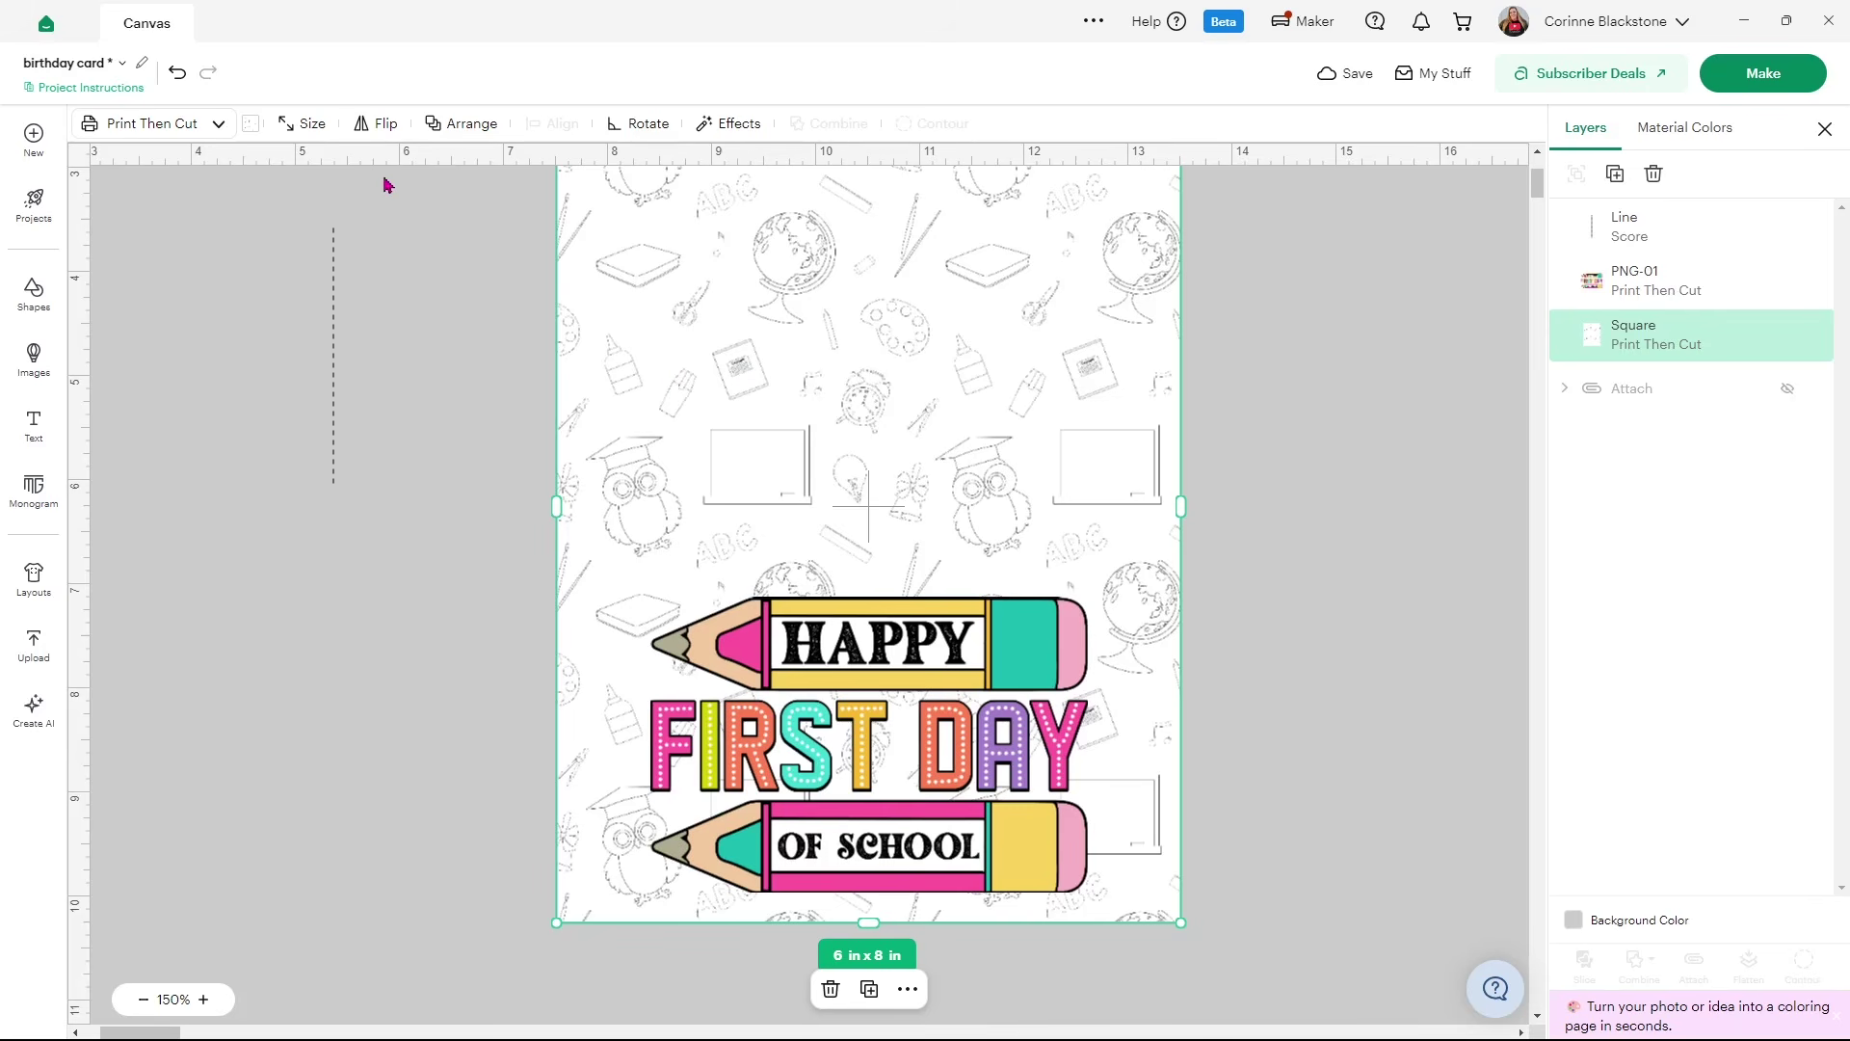
pyautogui.click(301, 124)
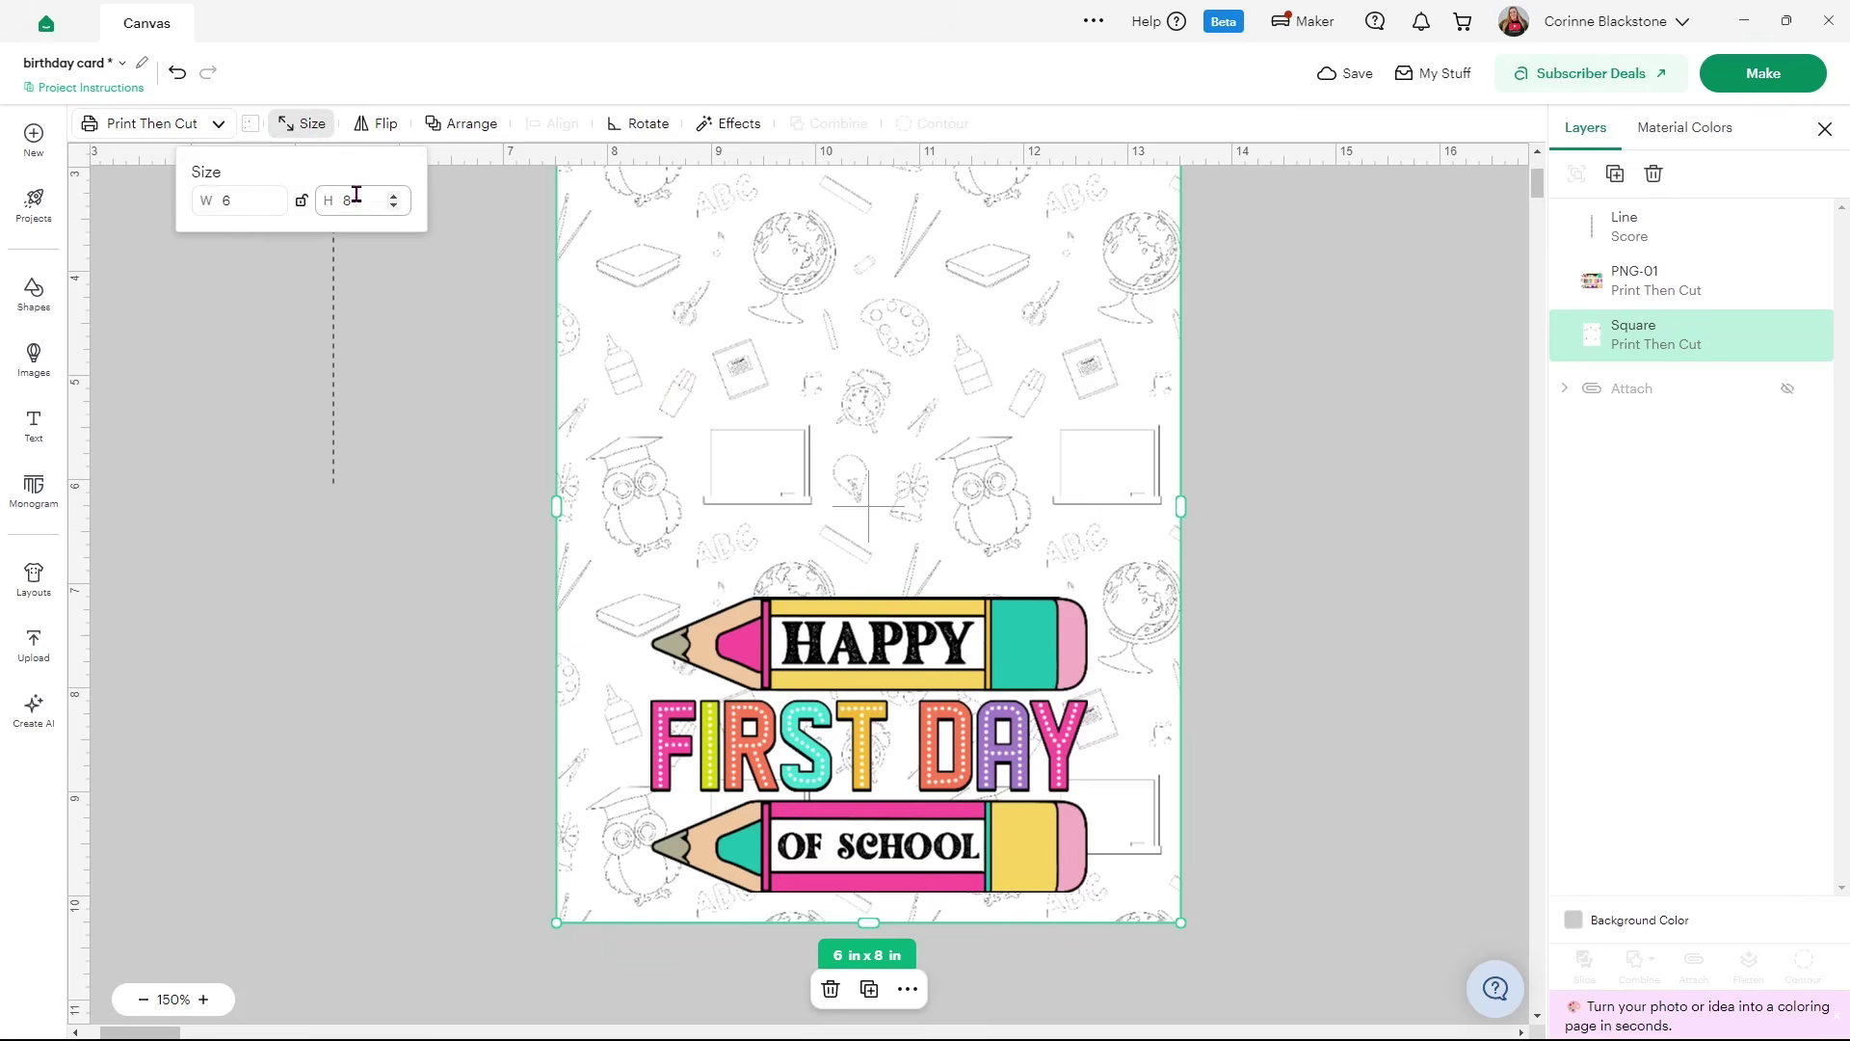
pyautogui.click(334, 347)
pyautogui.click(300, 126)
pyautogui.click(362, 198)
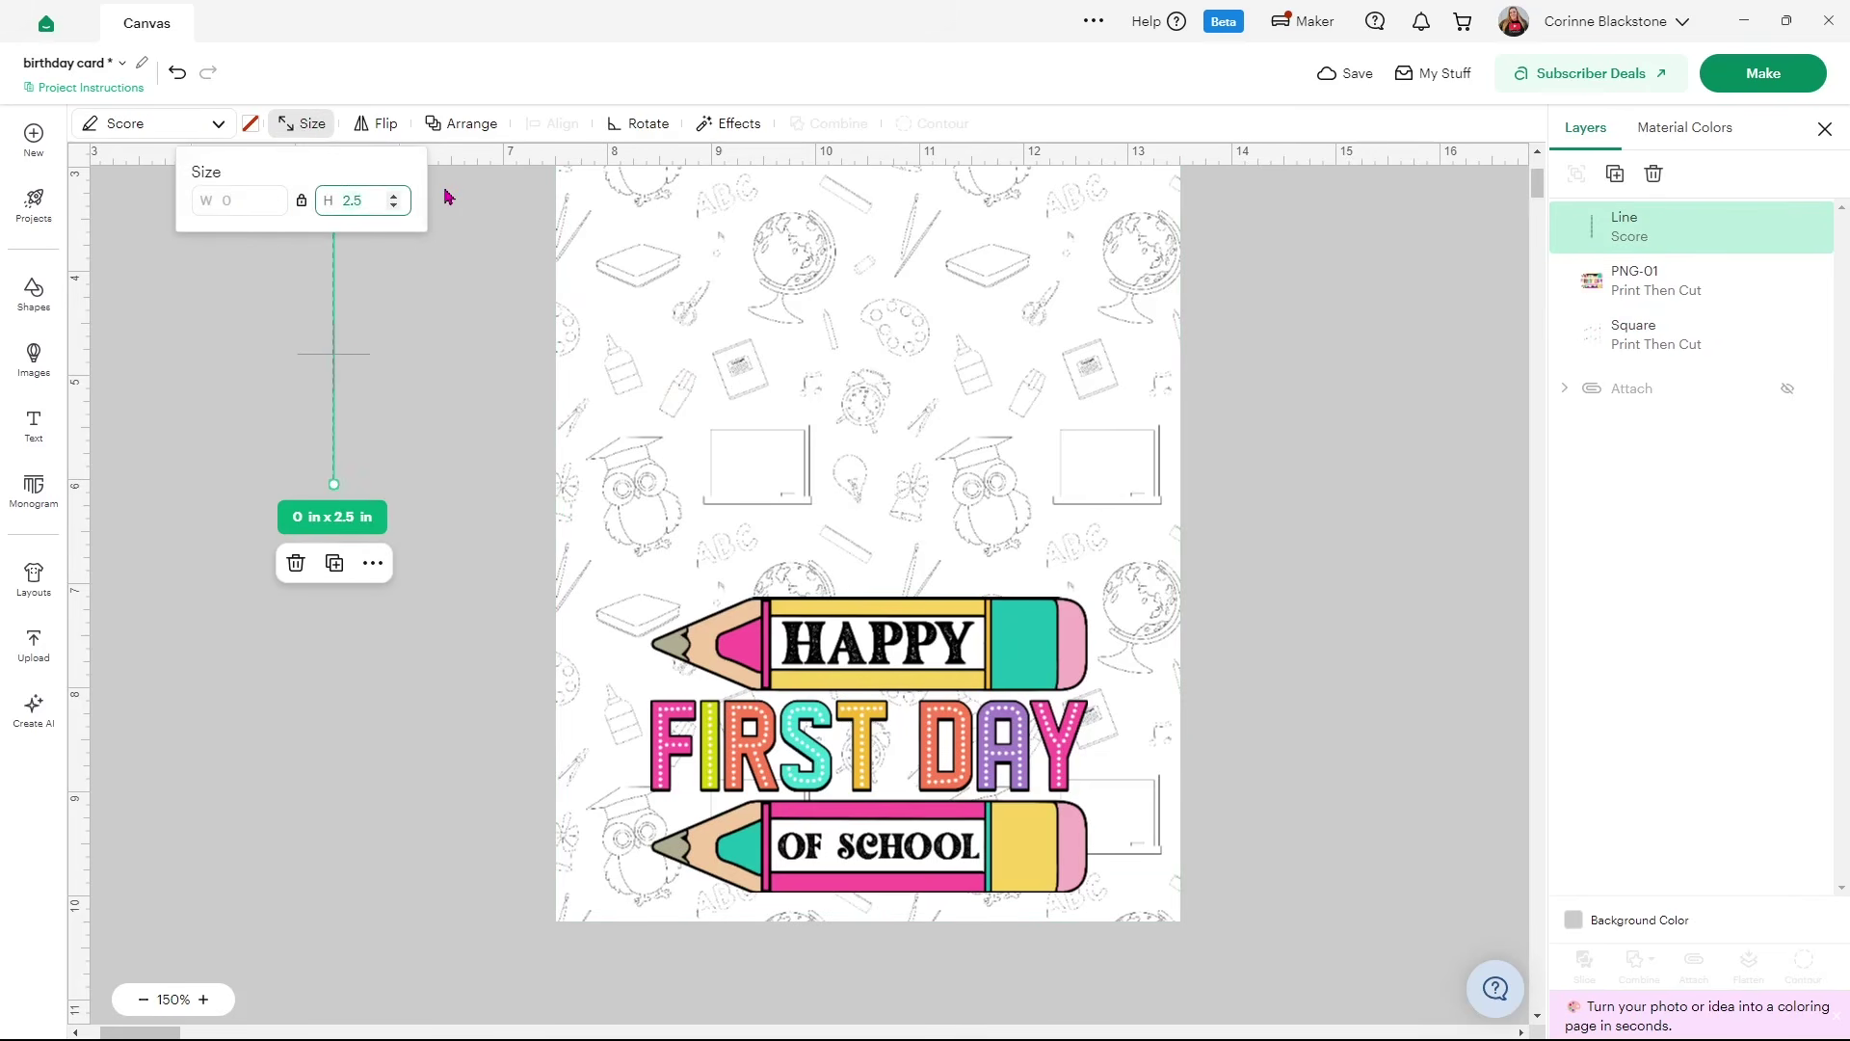
pyautogui.write('6.02')
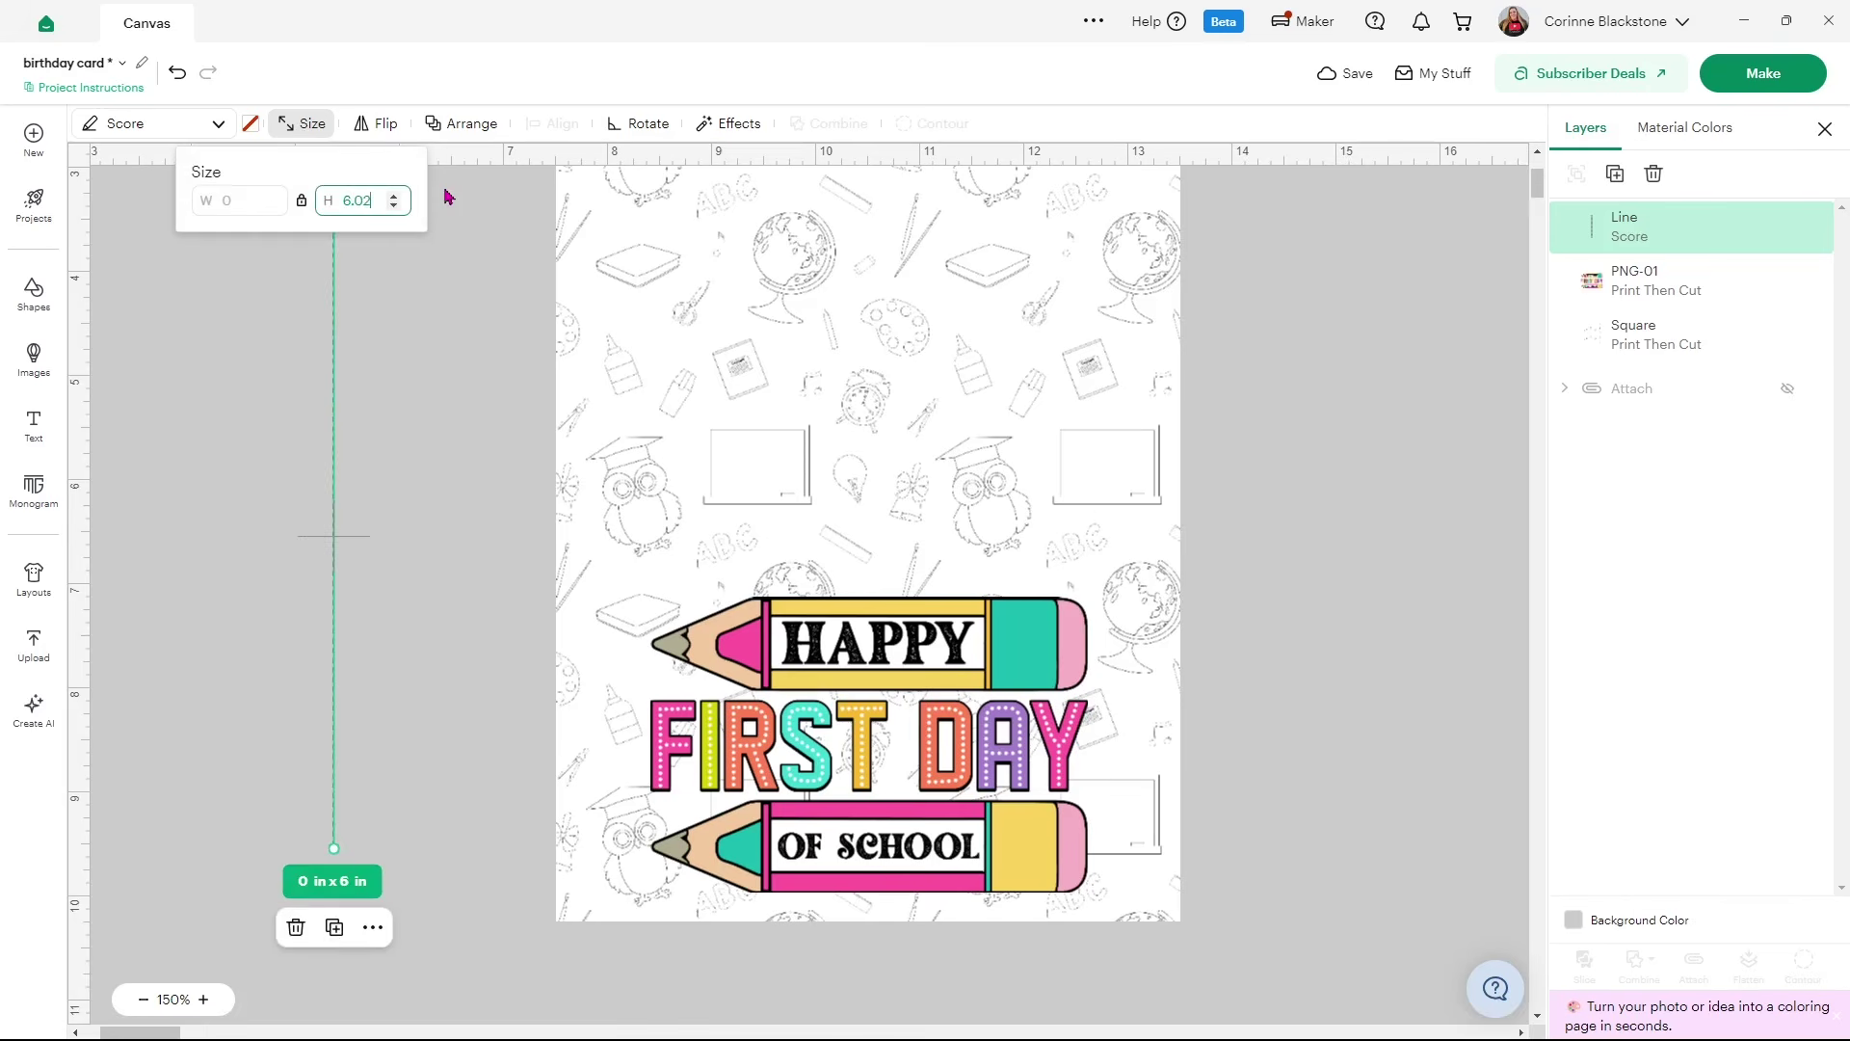
pyautogui.press('Return')
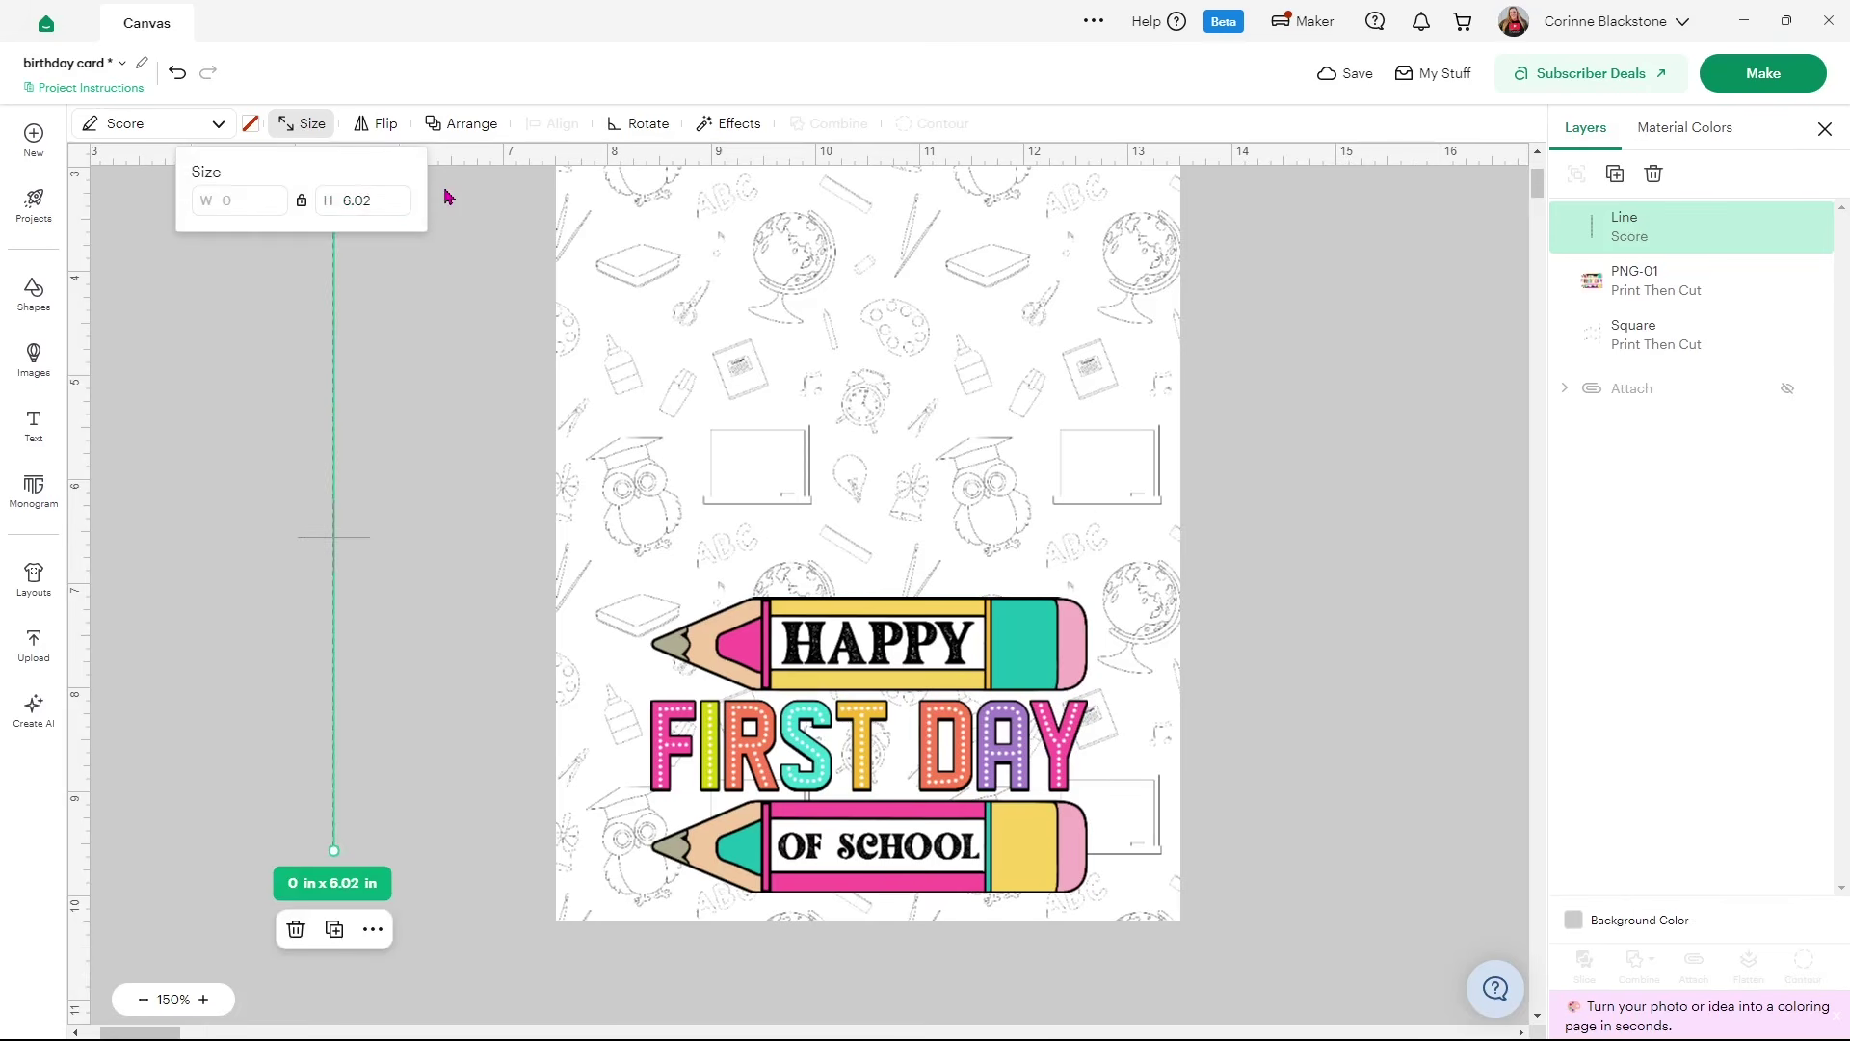
# Rotate the score line to 90 degrees
pyautogui.click(336, 384)
pyautogui.click(640, 137)
pyautogui.click(733, 211)
pyautogui.write('90')
pyautogui.press('Return')
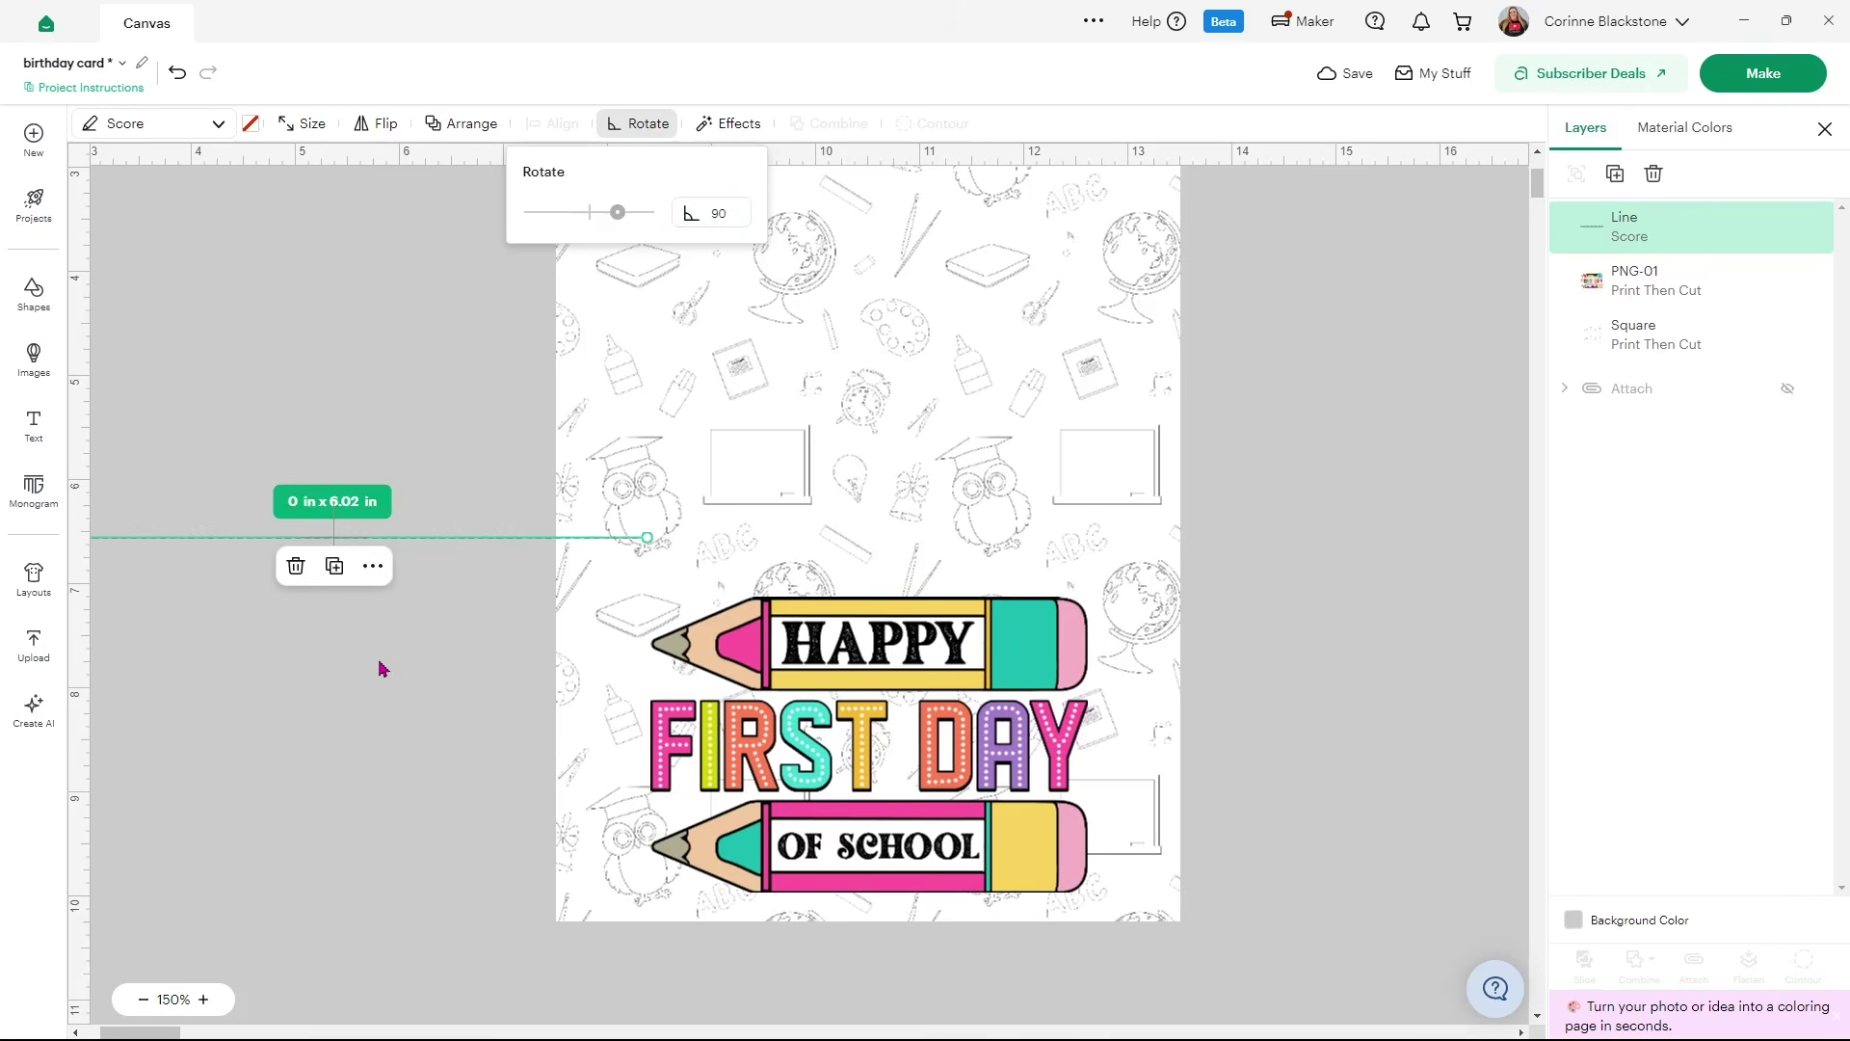
pyautogui.click(378, 587)
# Move the score line across the card and center-align it with the card square
pyautogui.moveTo(390, 546); pyautogui.dragTo(927, 434)
pyautogui.click(1266, 453)
pyautogui.moveTo(1262, 537); pyautogui.dragTo(1129, 407)
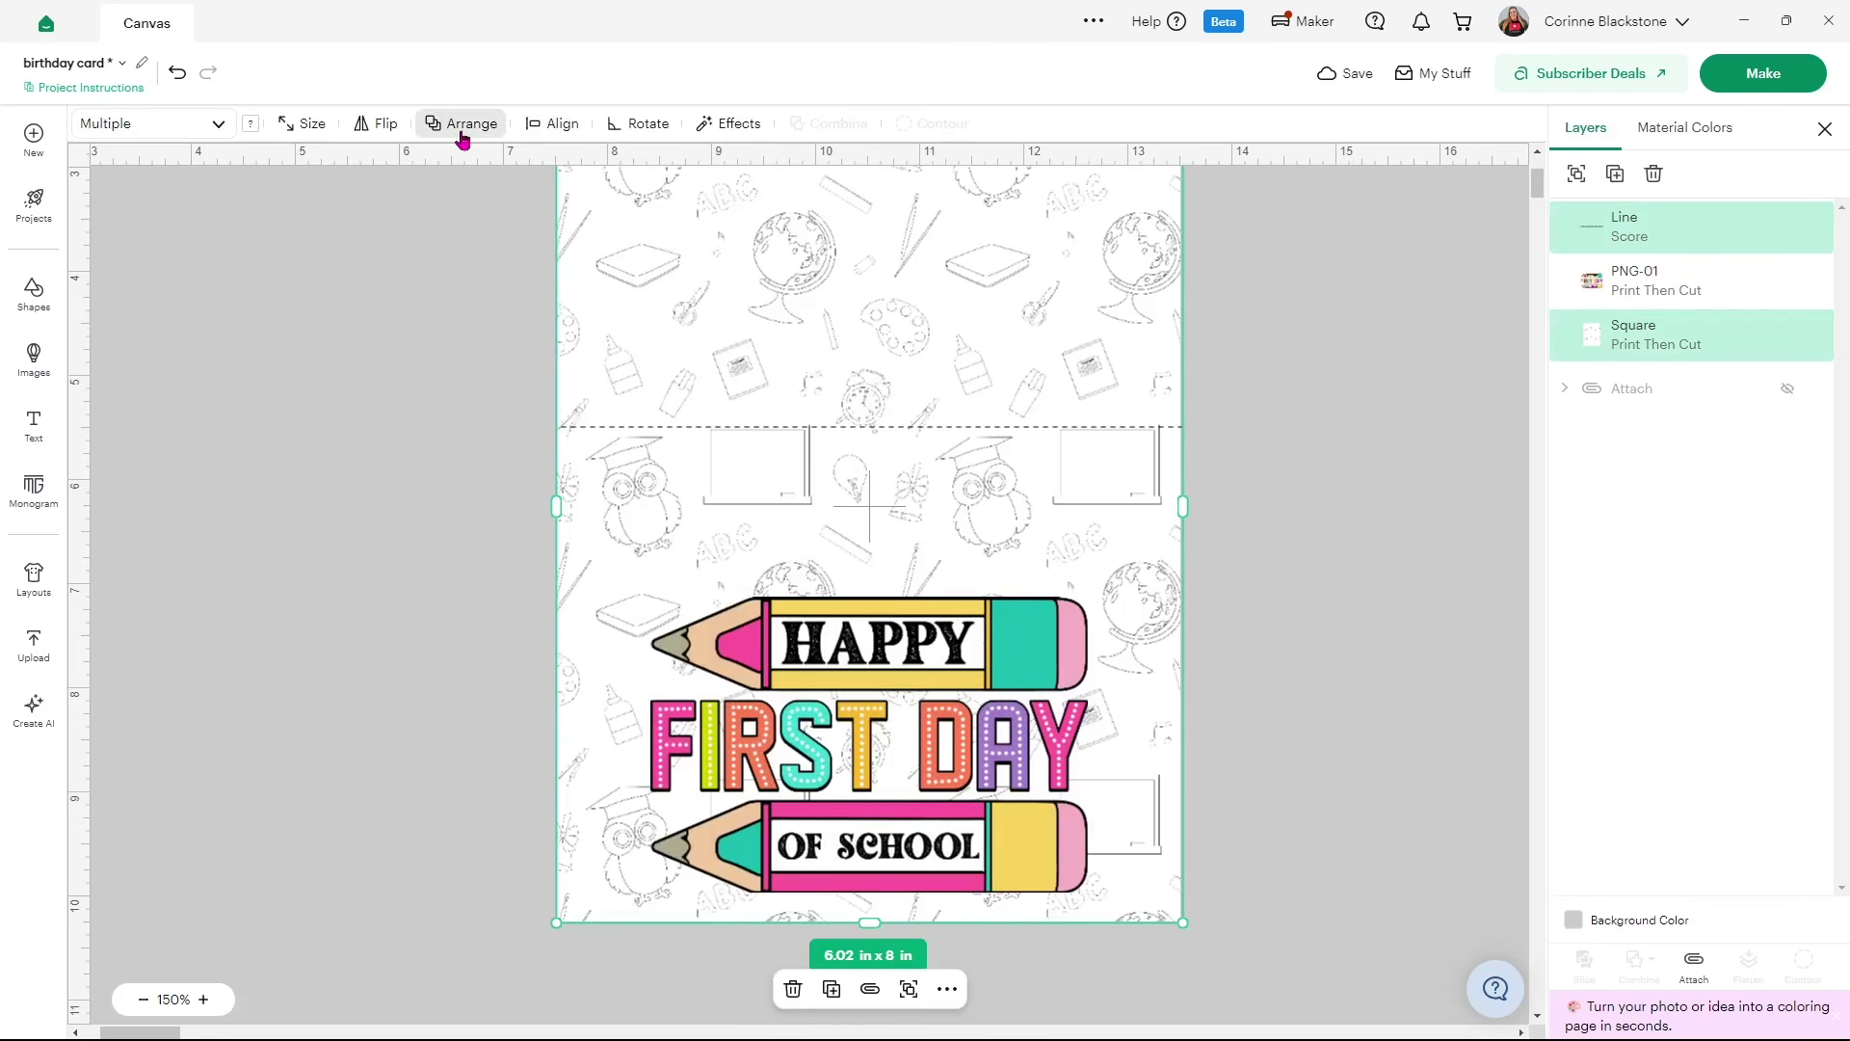
pyautogui.click(548, 126)
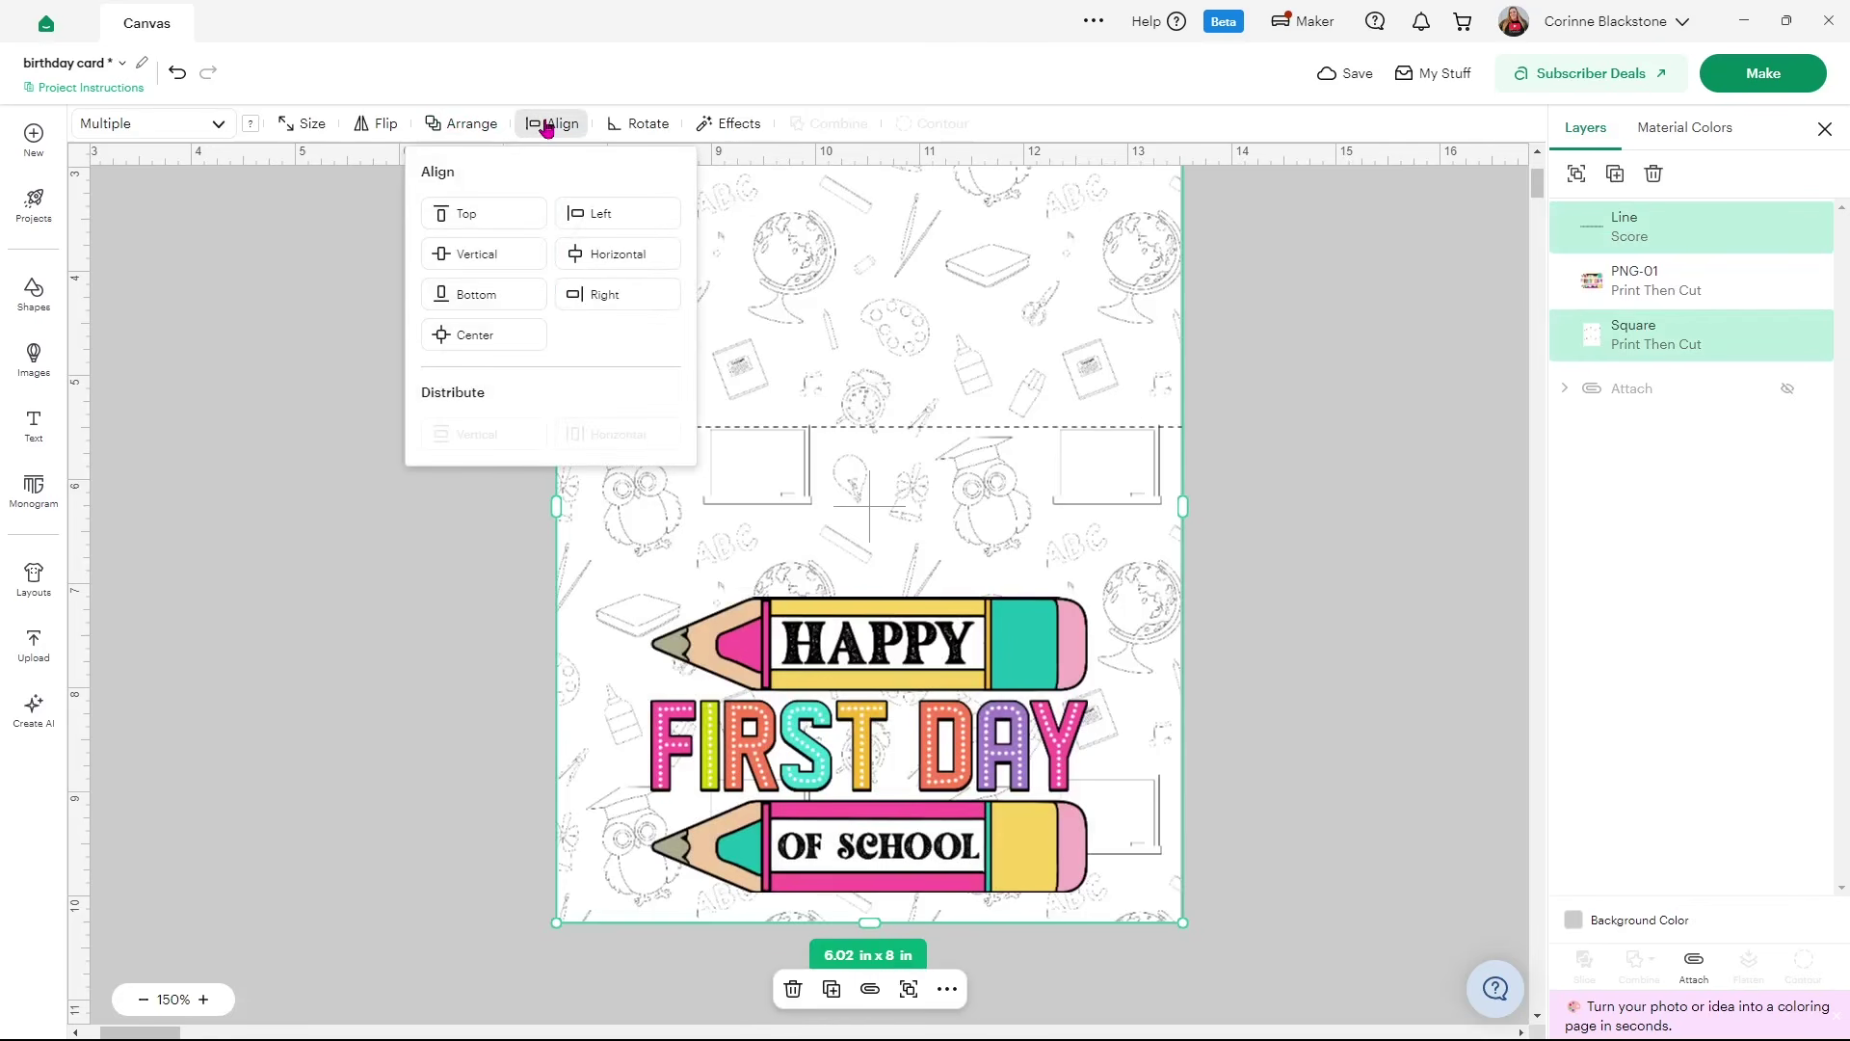
pyautogui.click(462, 345)
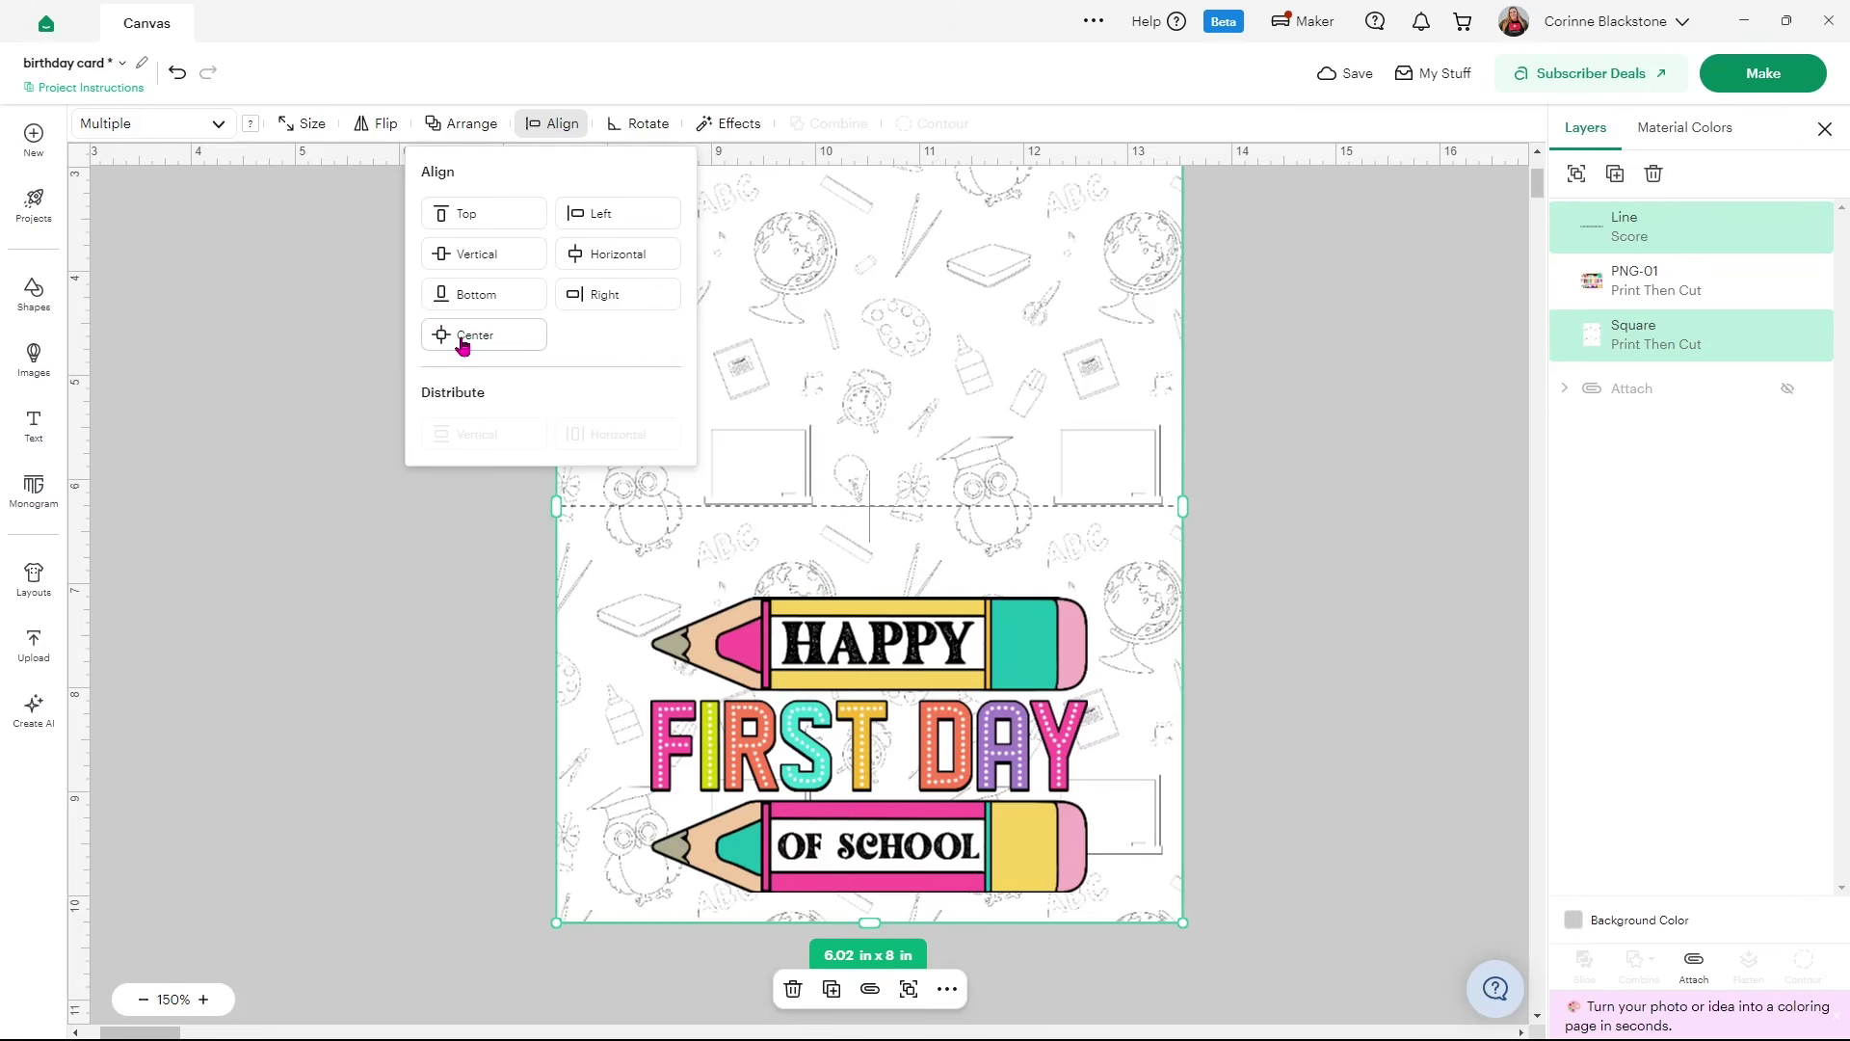
pyautogui.click(1298, 441)
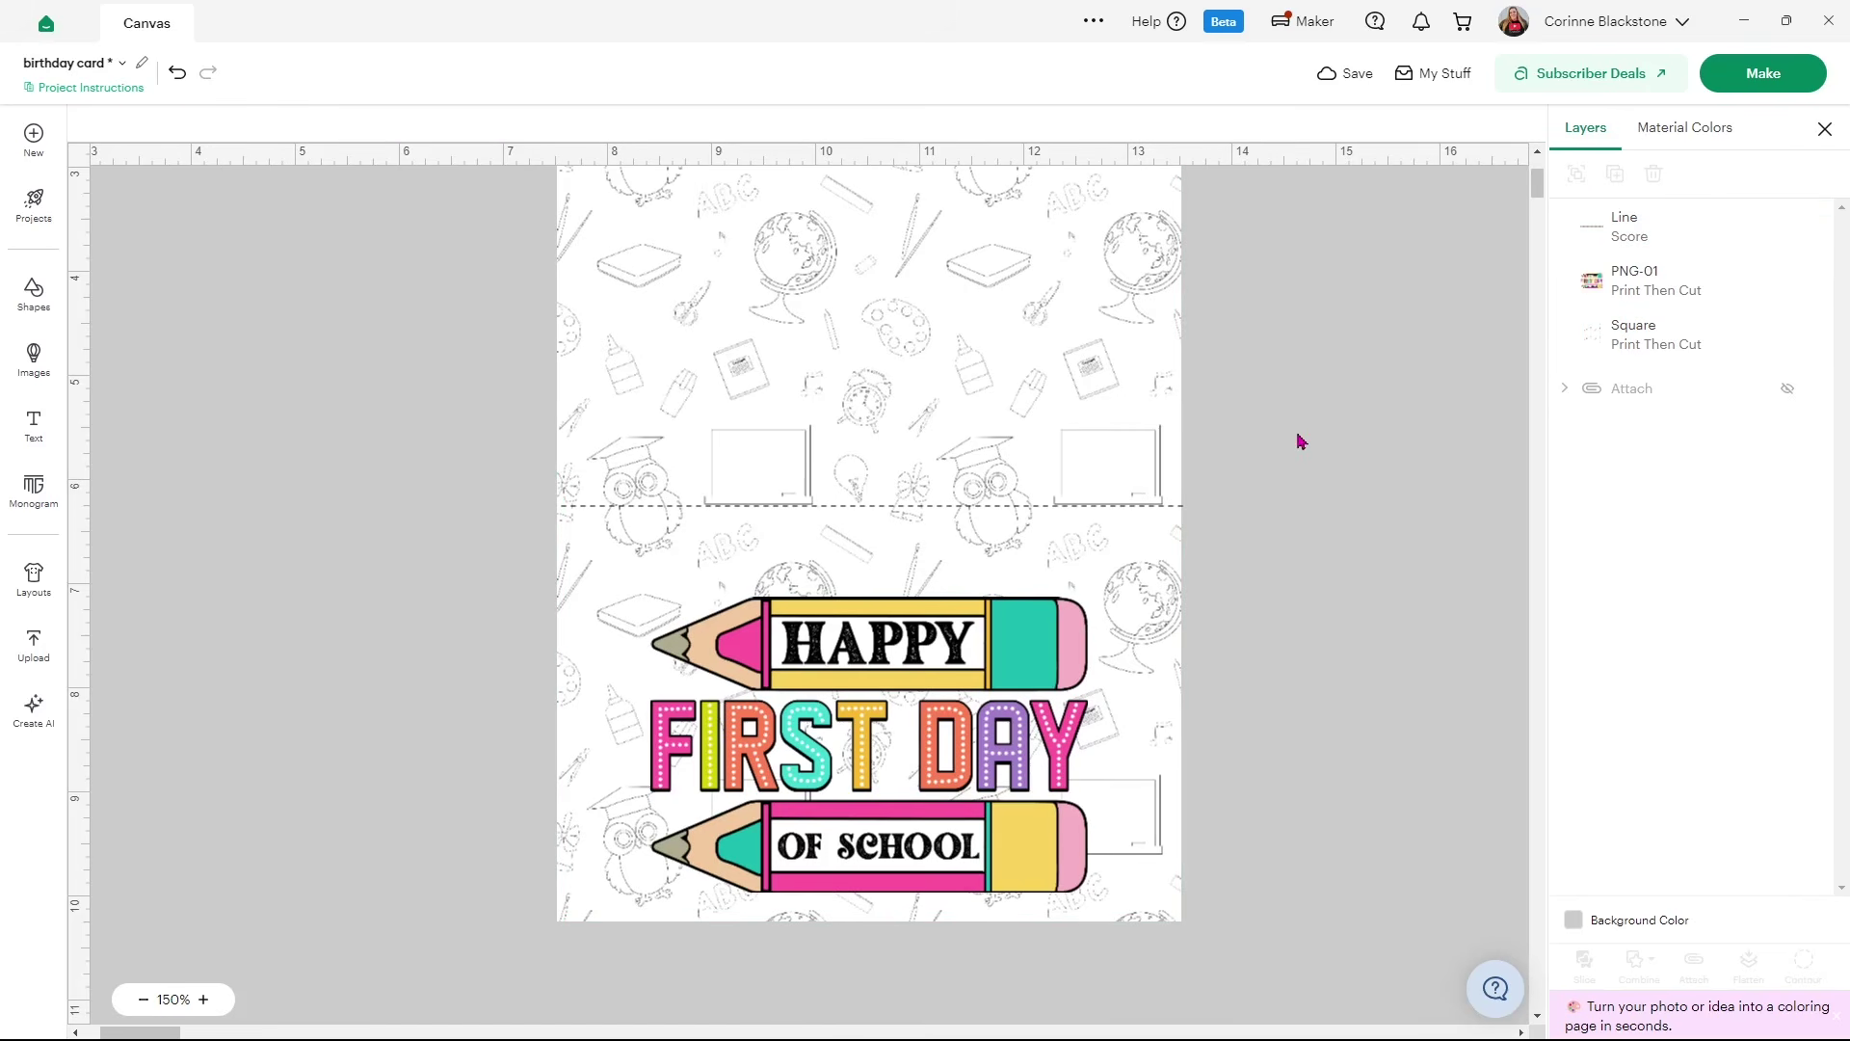
# Move the First Day of School image off the card and add a 0.153 in offset with rounded corners around it
pyautogui.moveTo(951, 659); pyautogui.dragTo(948, 639)
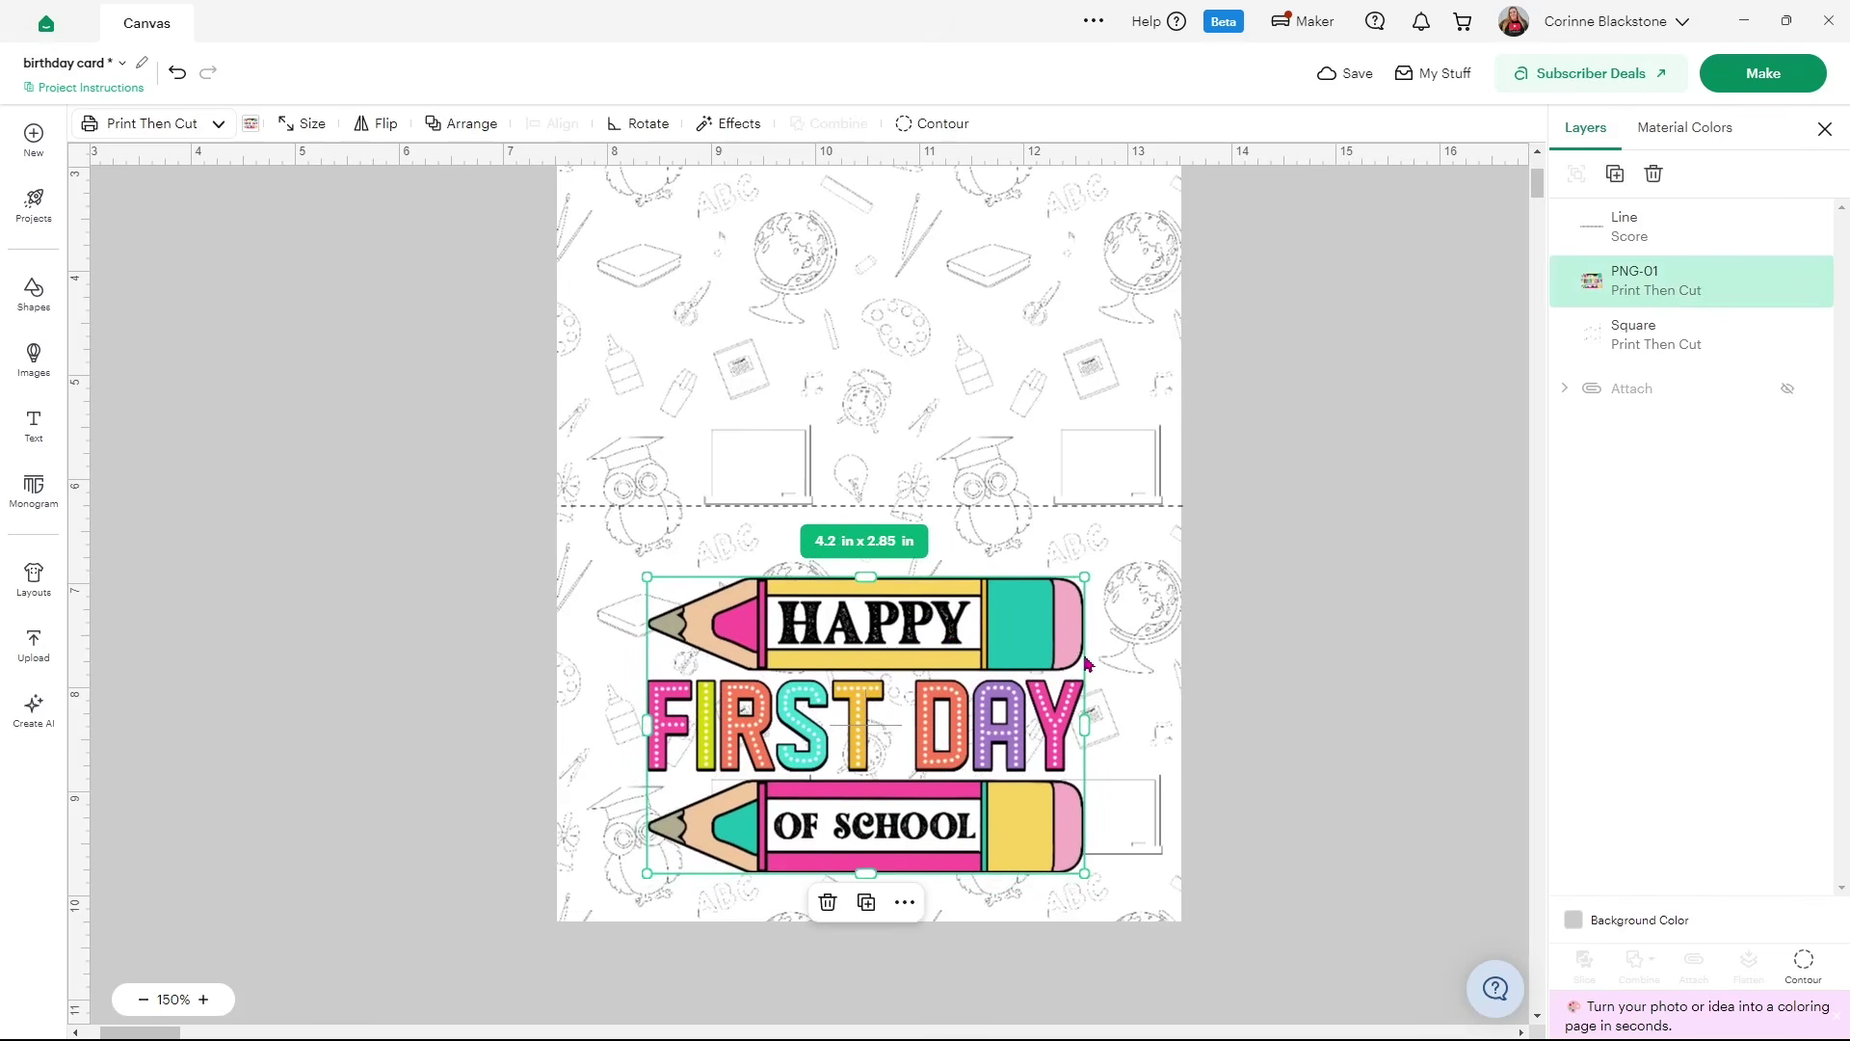
pyautogui.moveTo(973, 641)
pyautogui.mouseDown()
pyautogui.moveTo(450, 625)
pyautogui.moveTo(981, 629)
pyautogui.moveTo(469, 572)
pyautogui.mouseUp()
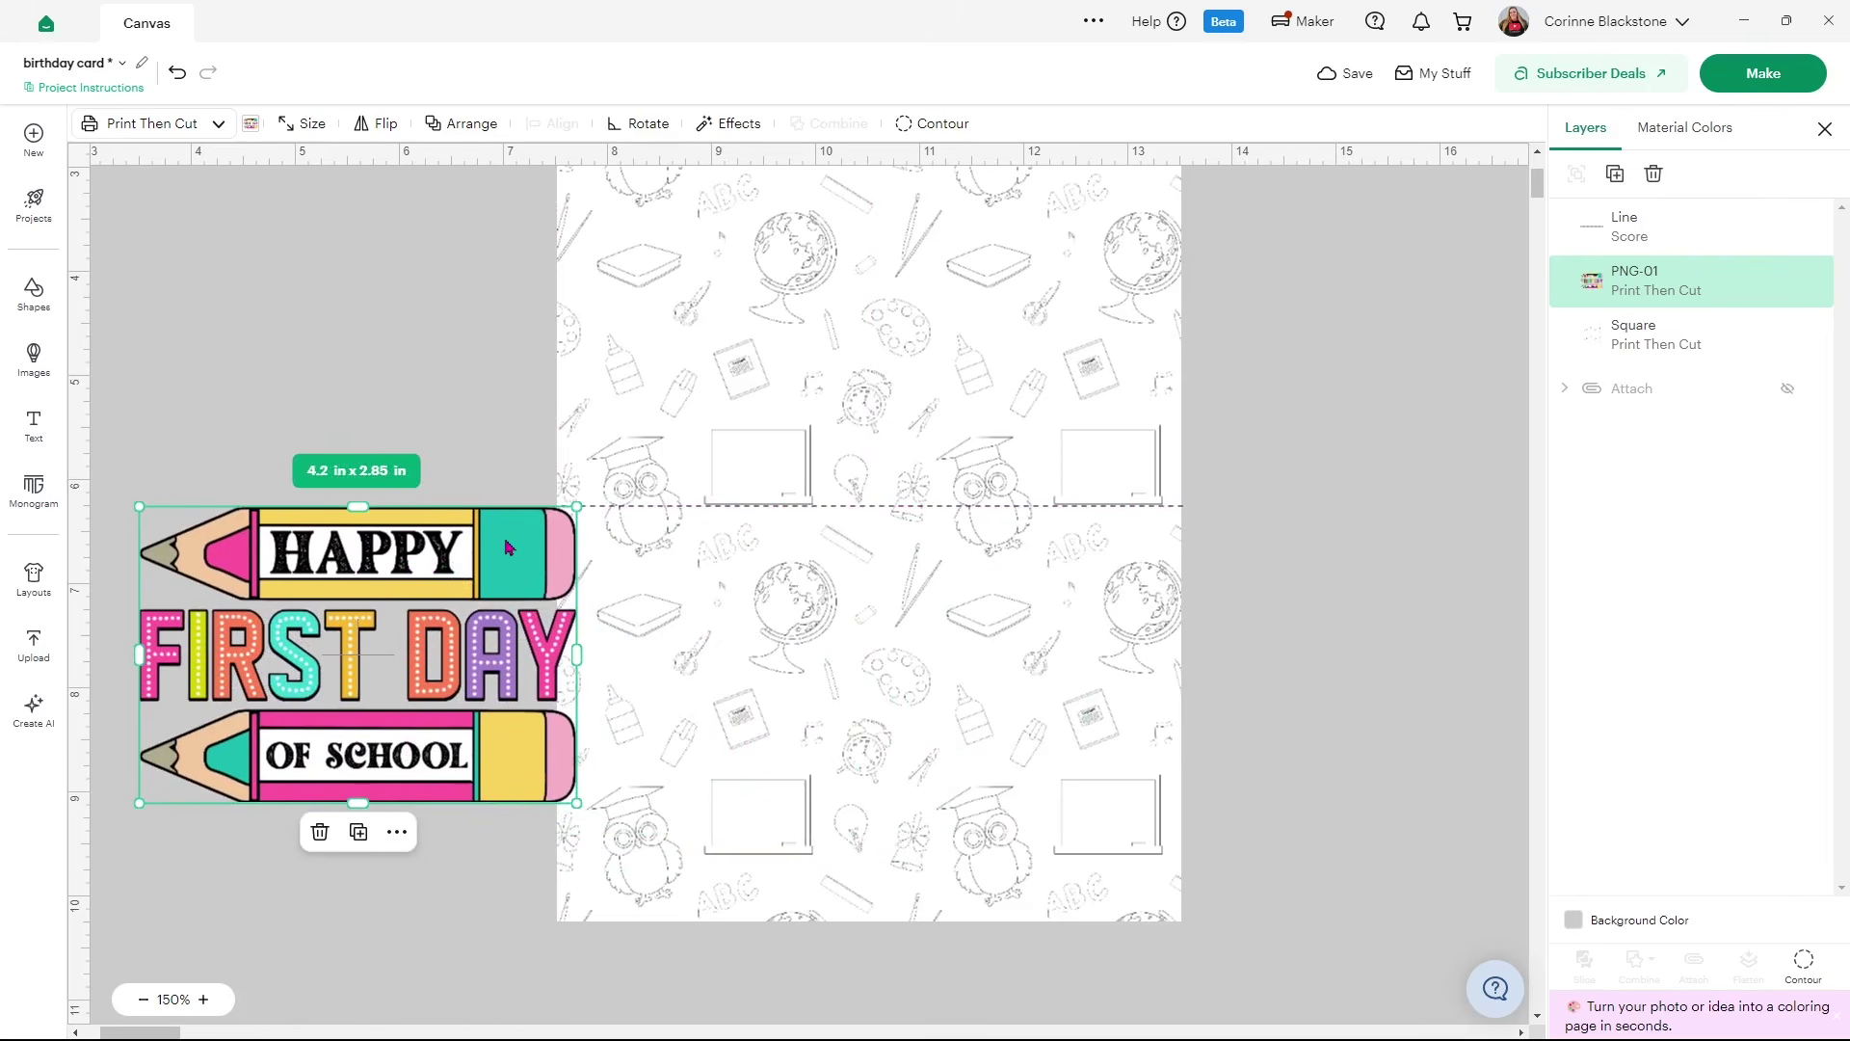
pyautogui.click(730, 121)
pyautogui.click(713, 177)
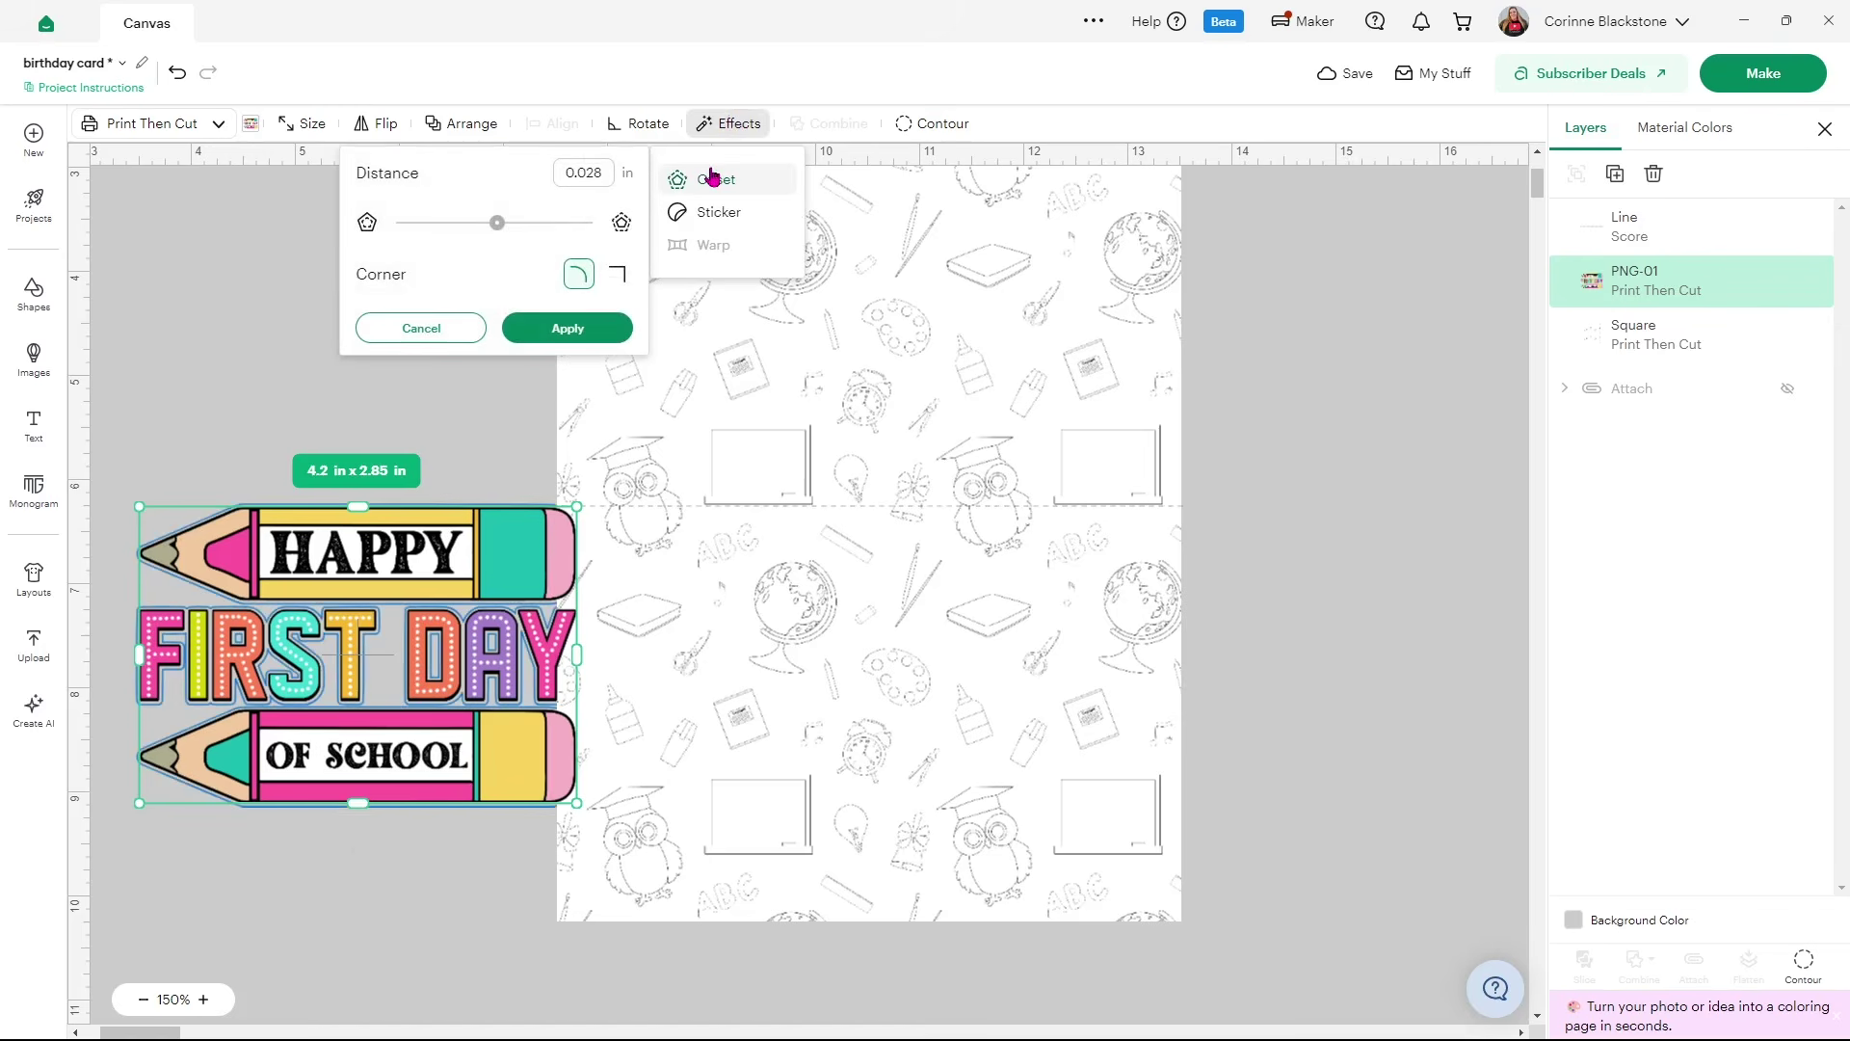
pyautogui.moveTo(502, 230); pyautogui.dragTo(510, 229)
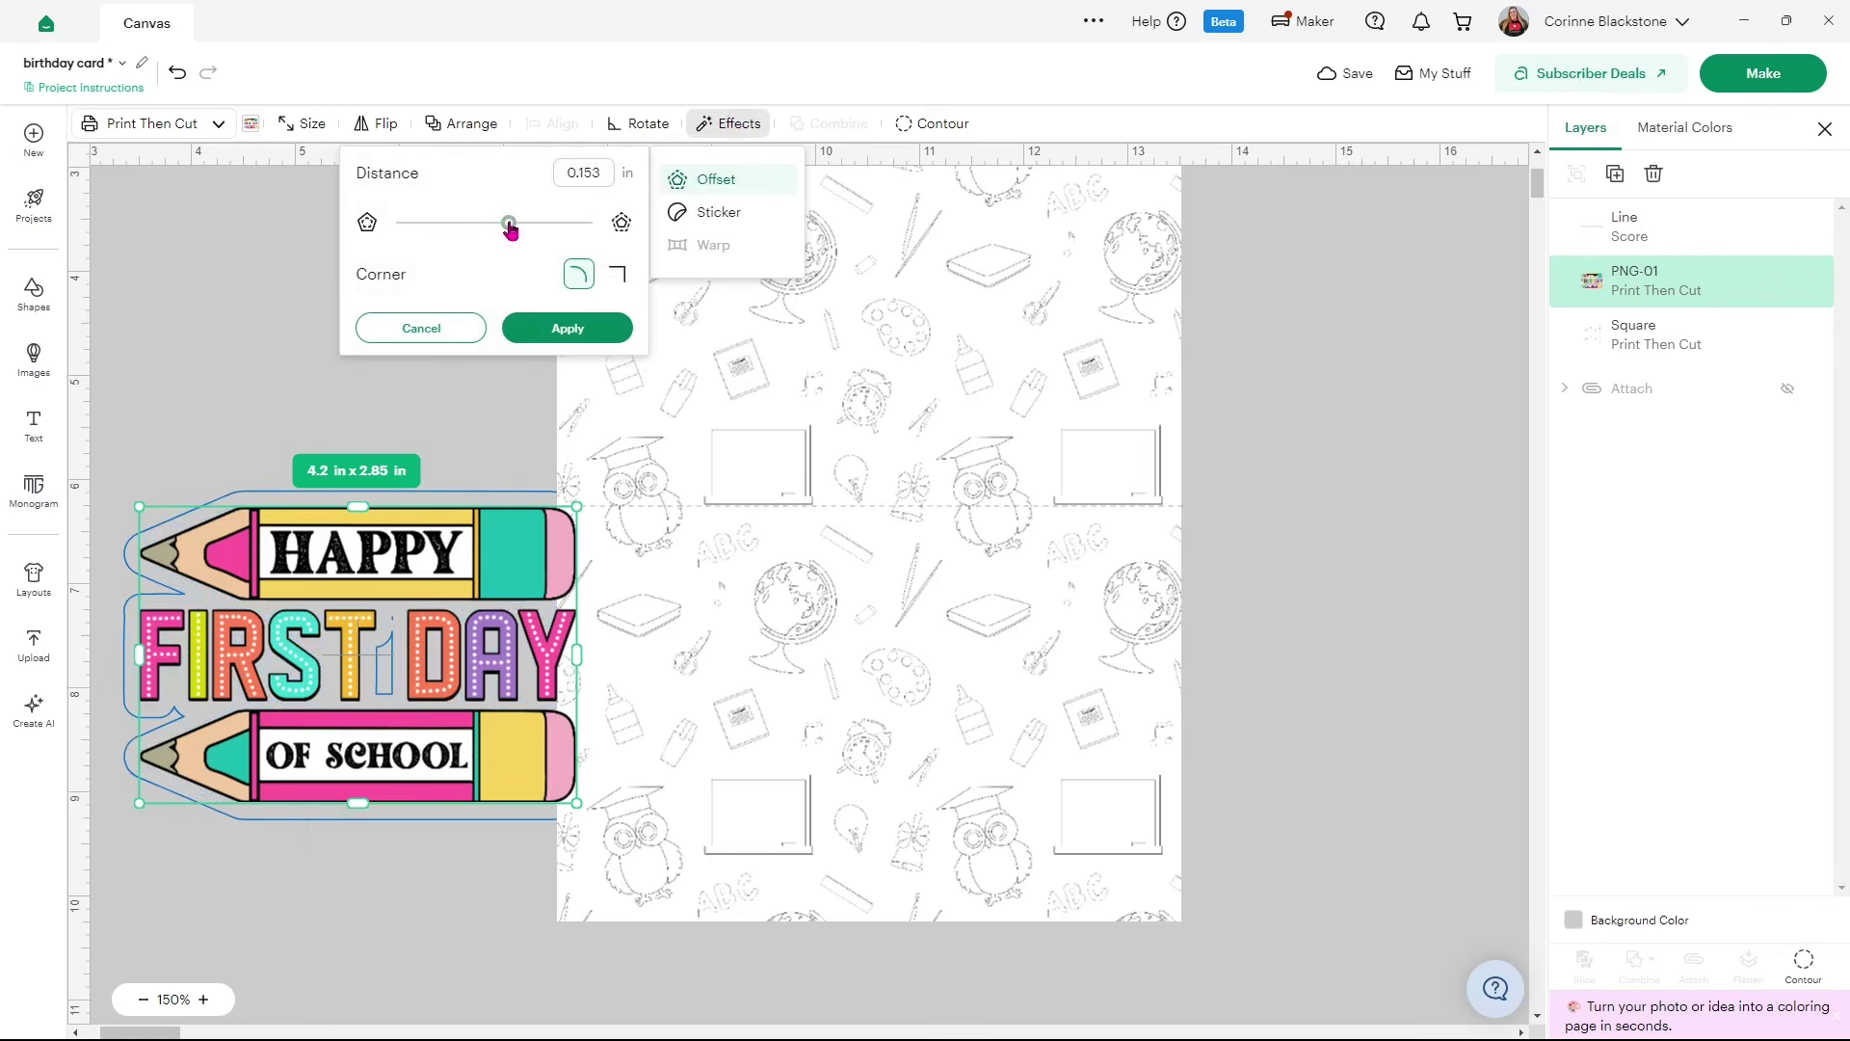
pyautogui.click(557, 327)
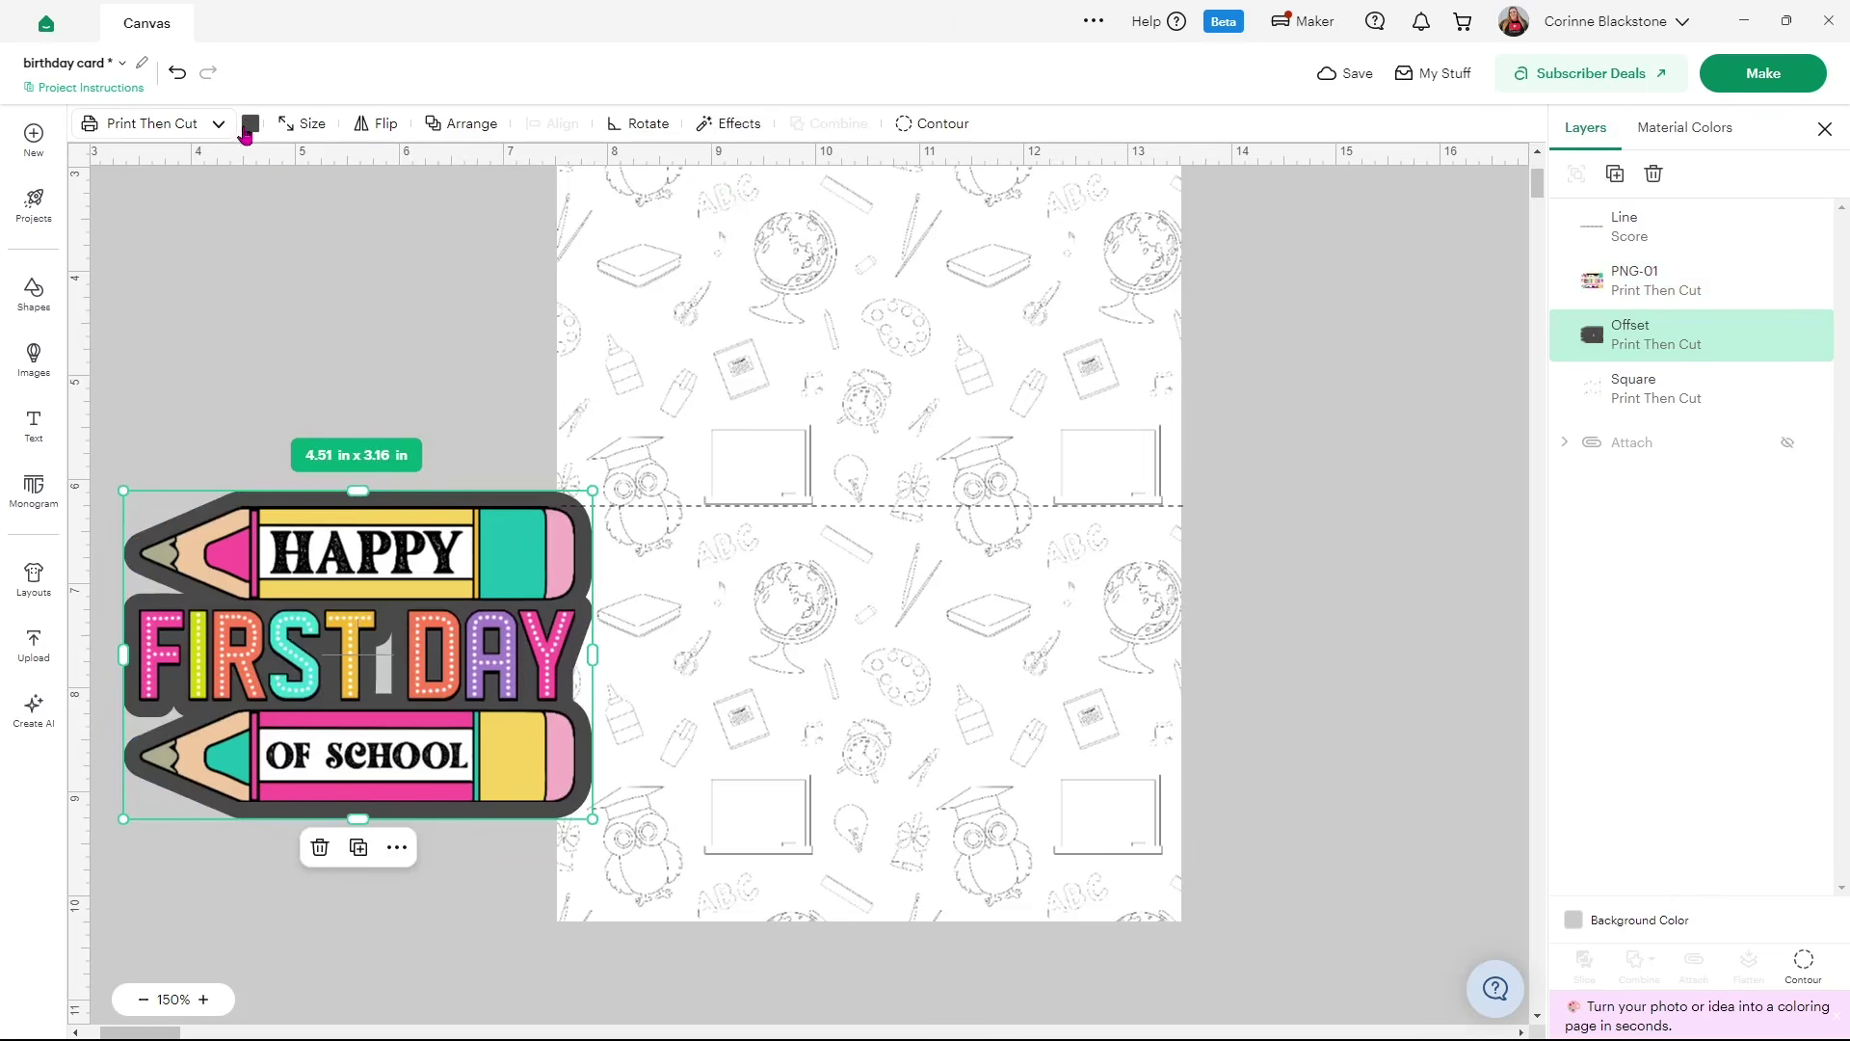
# Color the offset white and flatten it together with the First Day of School image
pyautogui.click(249, 125)
pyautogui.click(344, 256)
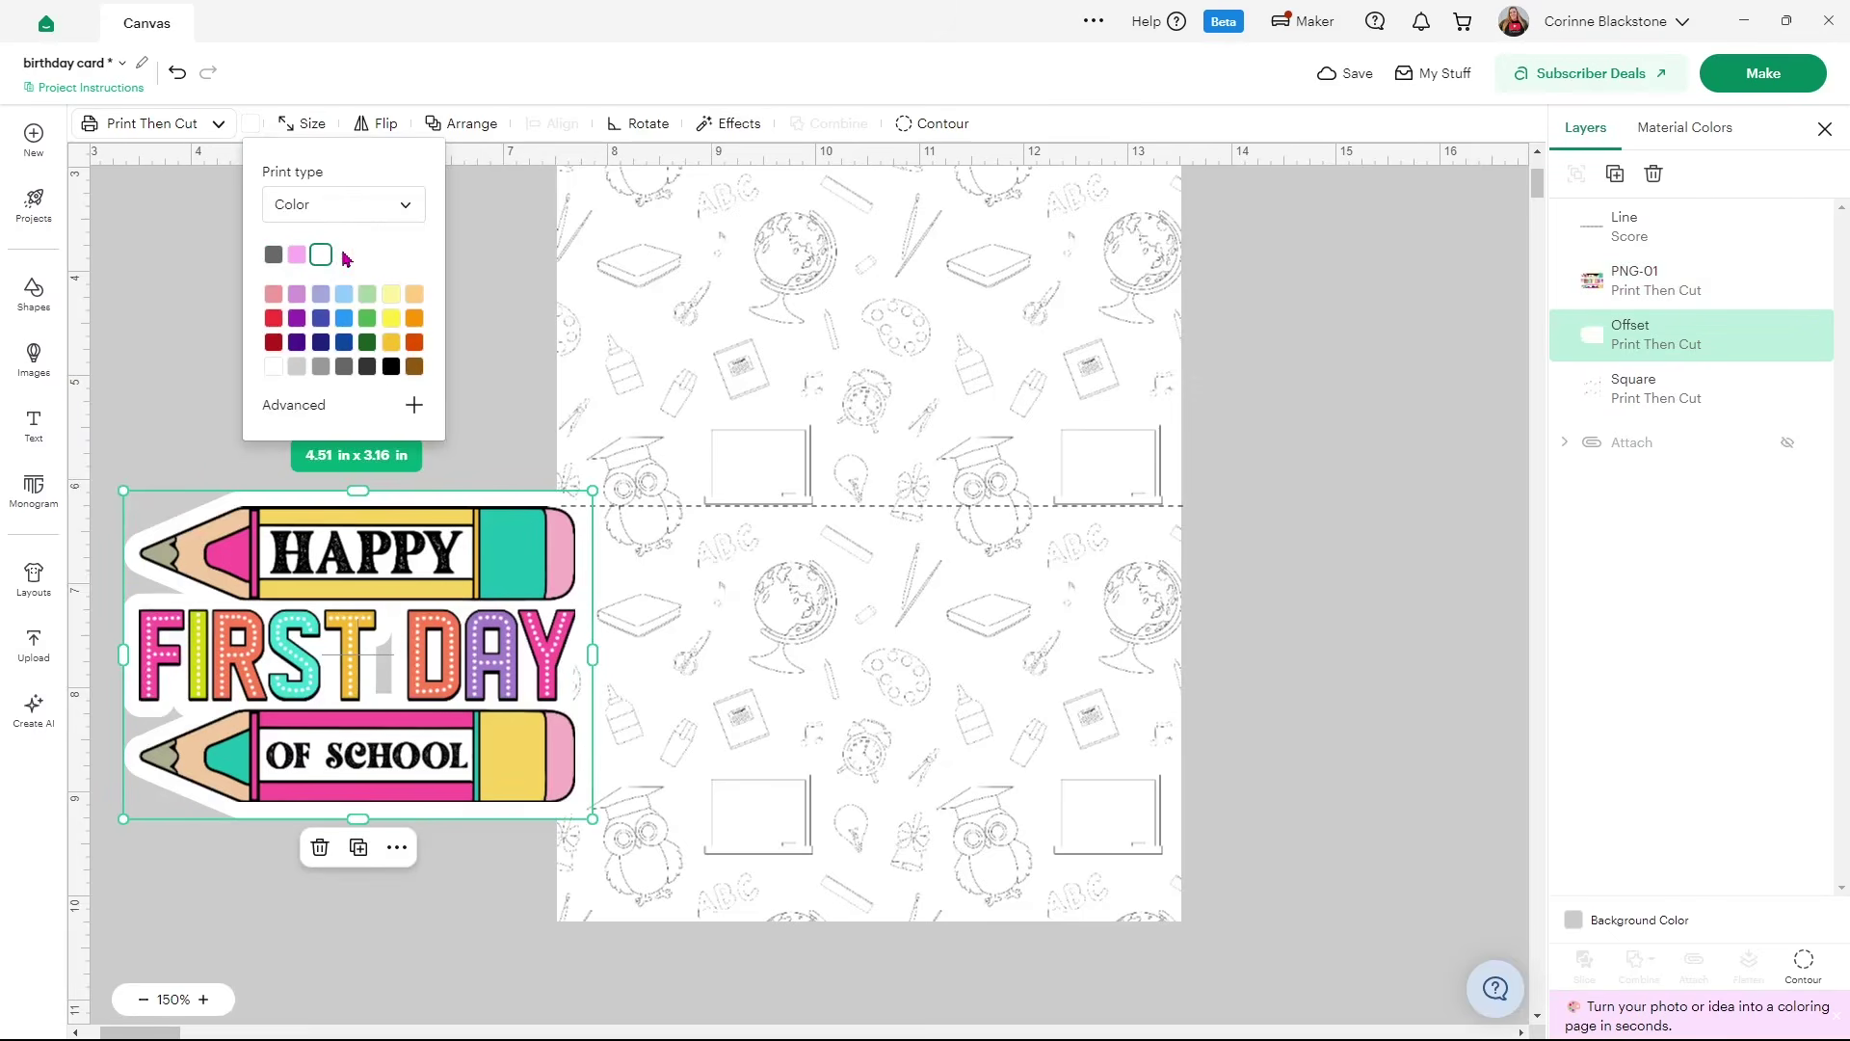
pyautogui.click(130, 436)
pyautogui.moveTo(147, 430); pyautogui.dragTo(234, 653)
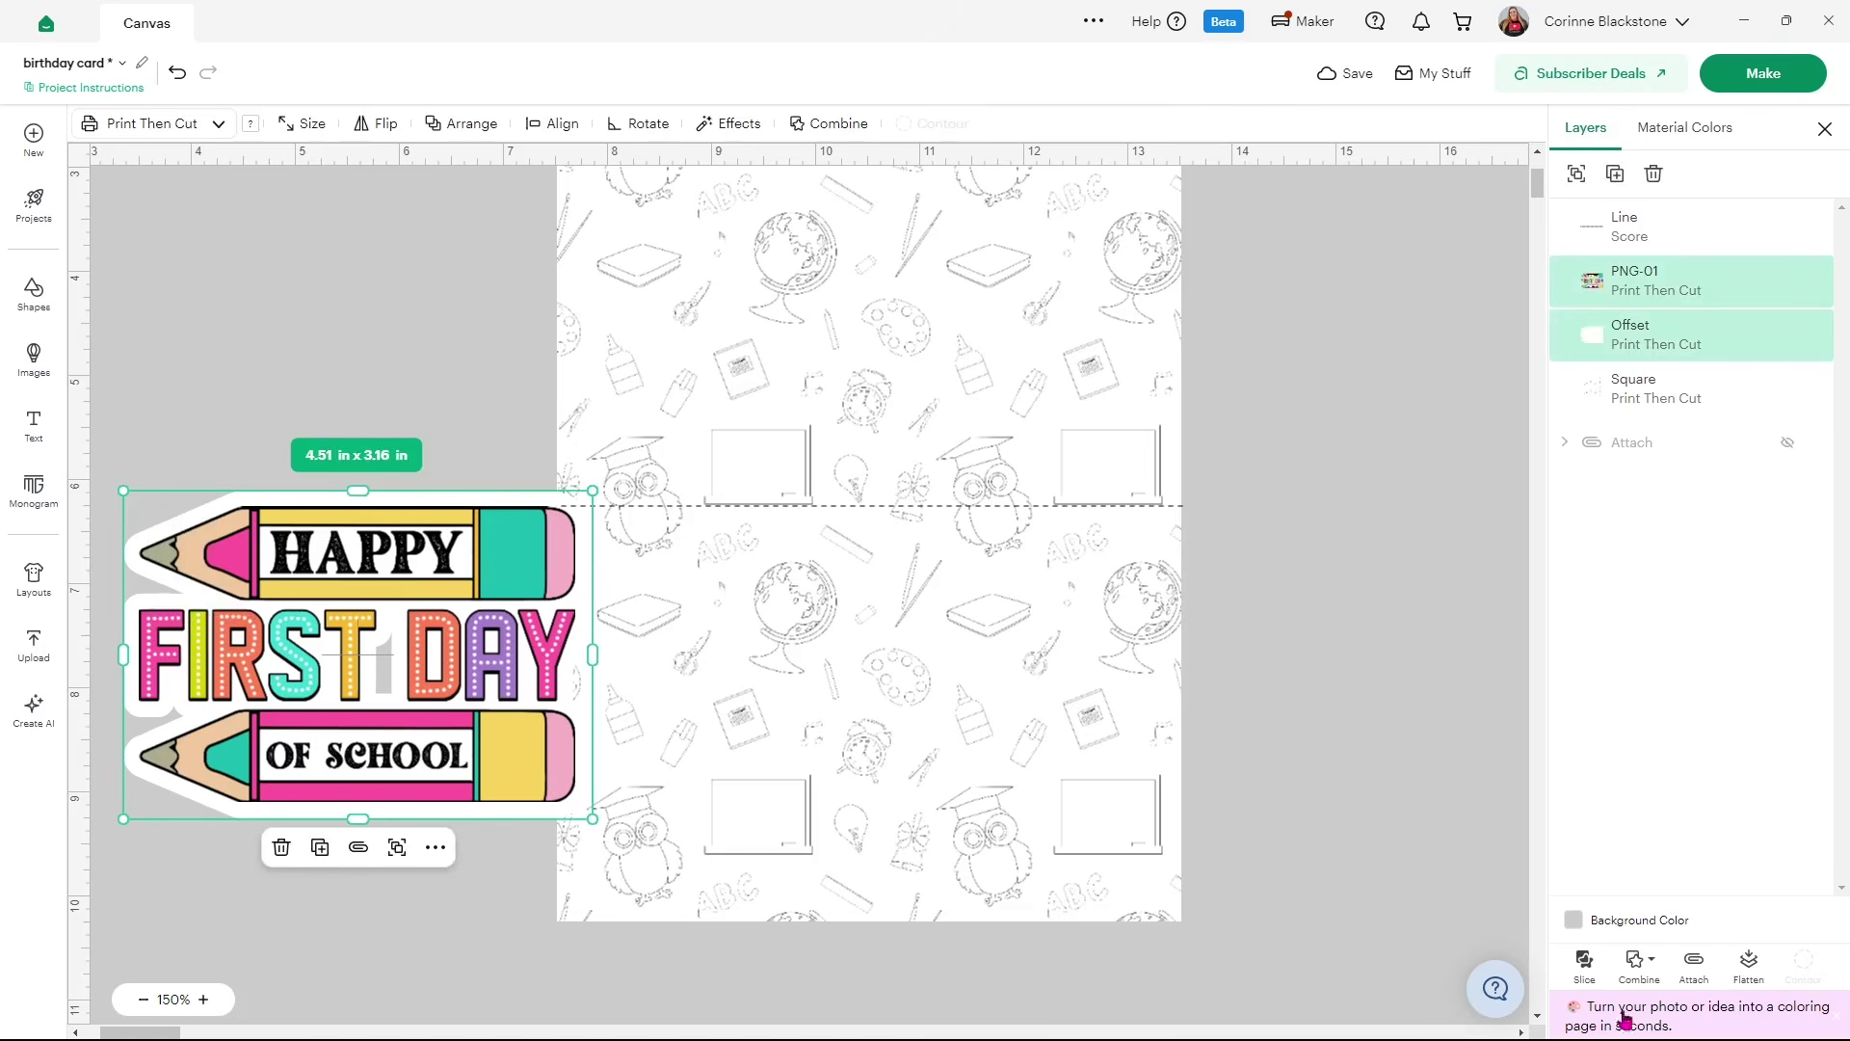
pyautogui.click(1747, 964)
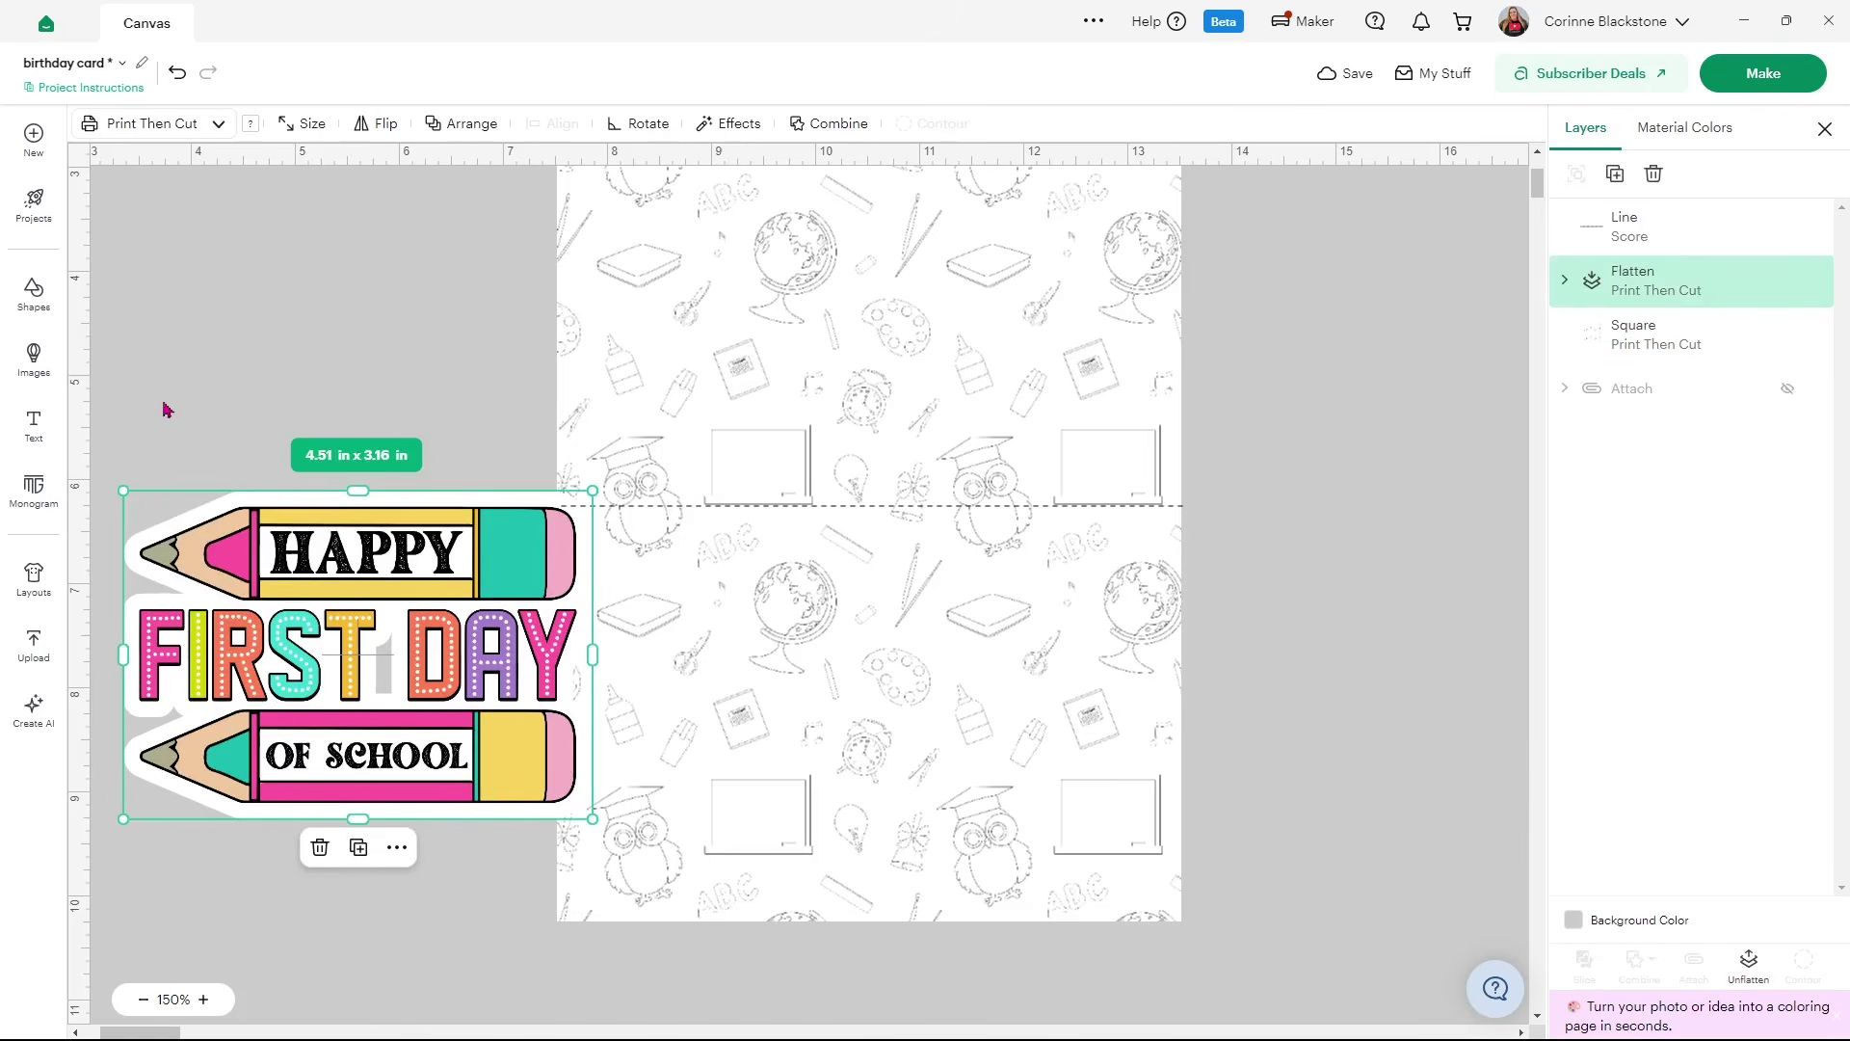
# Move the flattened First Day of School design back onto the lower half of the card, below the score line
pyautogui.click(178, 345)
pyautogui.moveTo(318, 541); pyautogui.dragTo(827, 596)
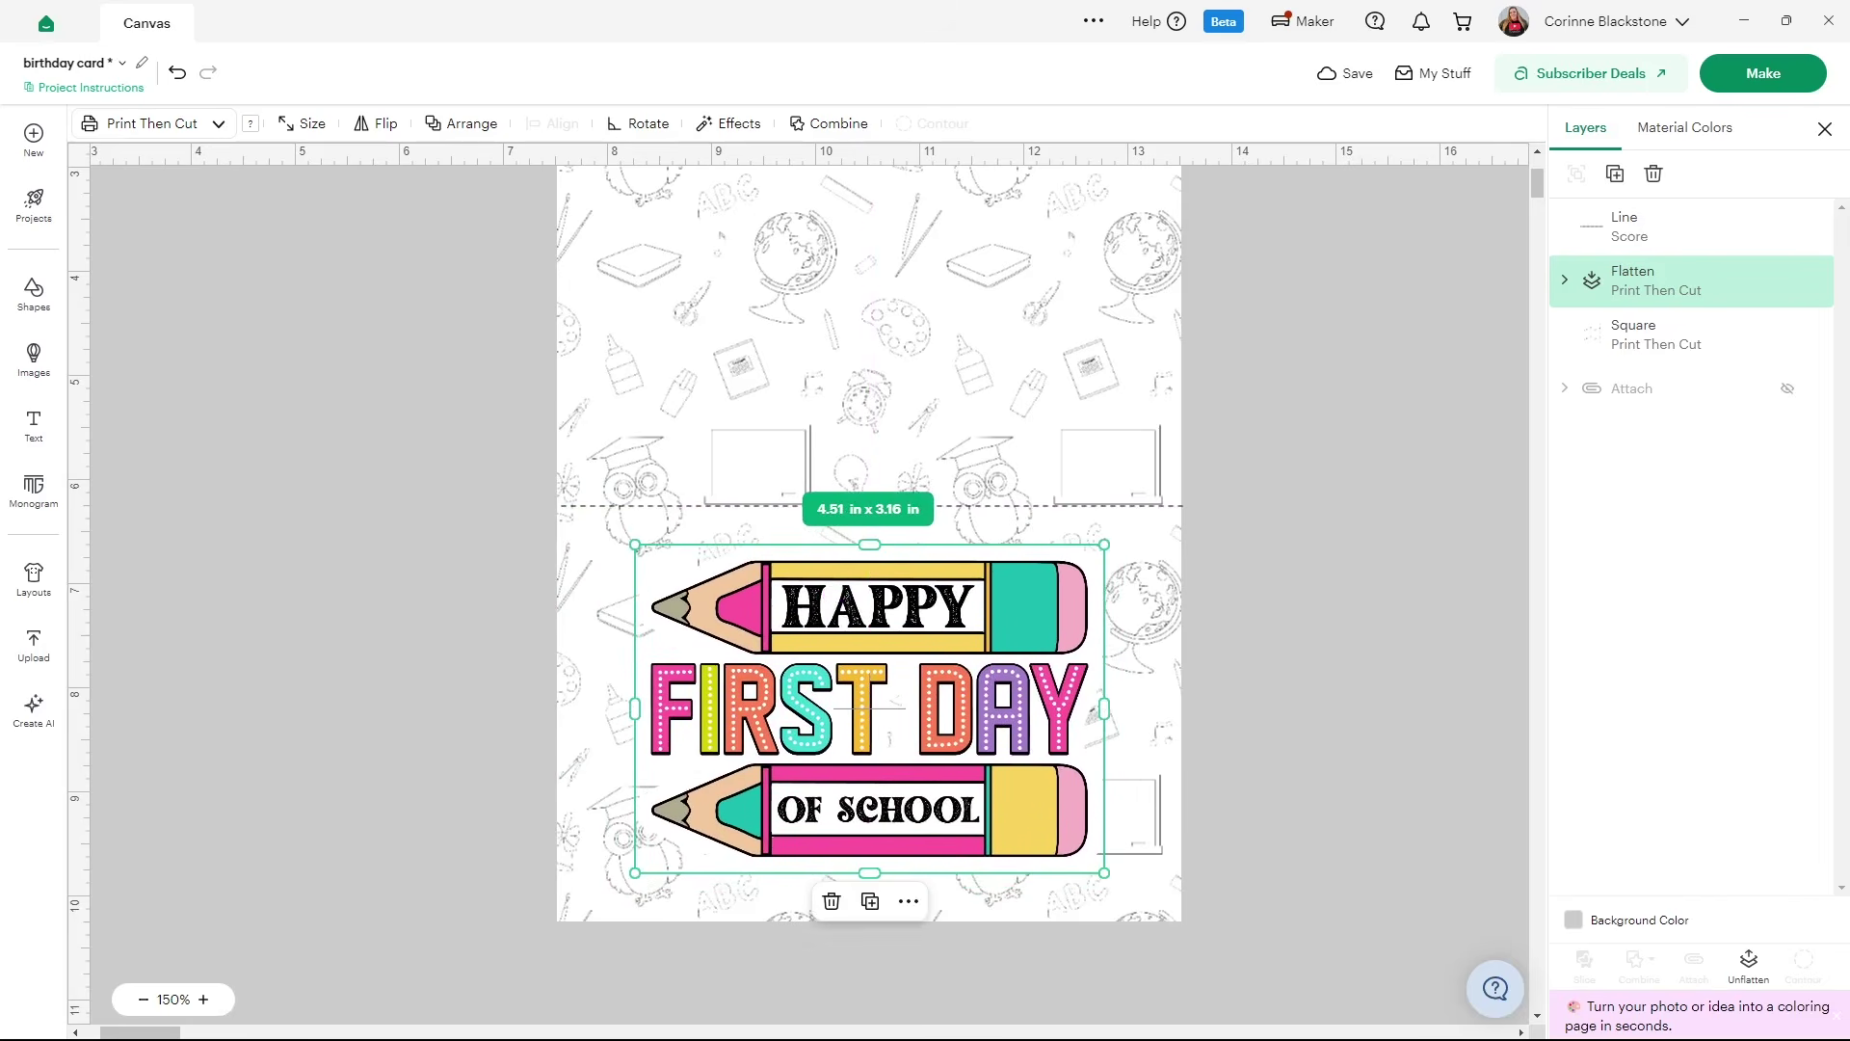
pyautogui.click(279, 802)
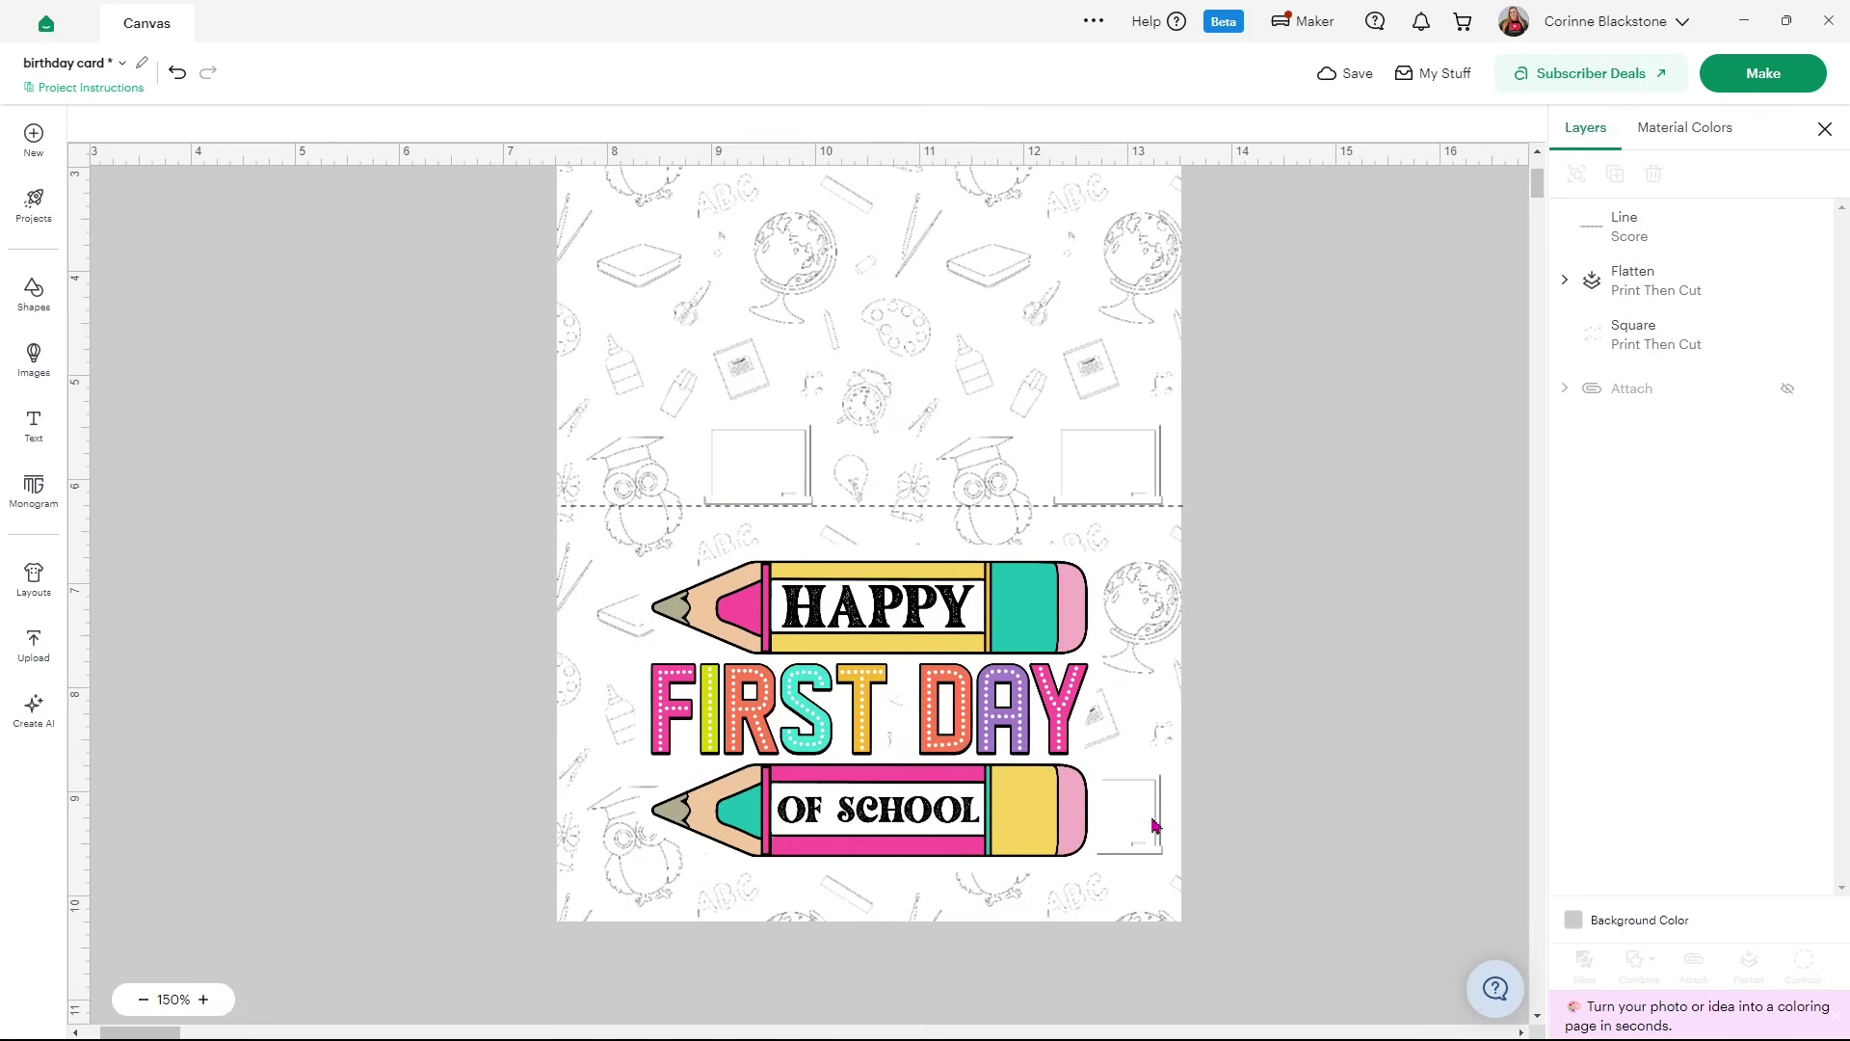
pyautogui.moveTo(1279, 939); pyautogui.dragTo(740, 205)
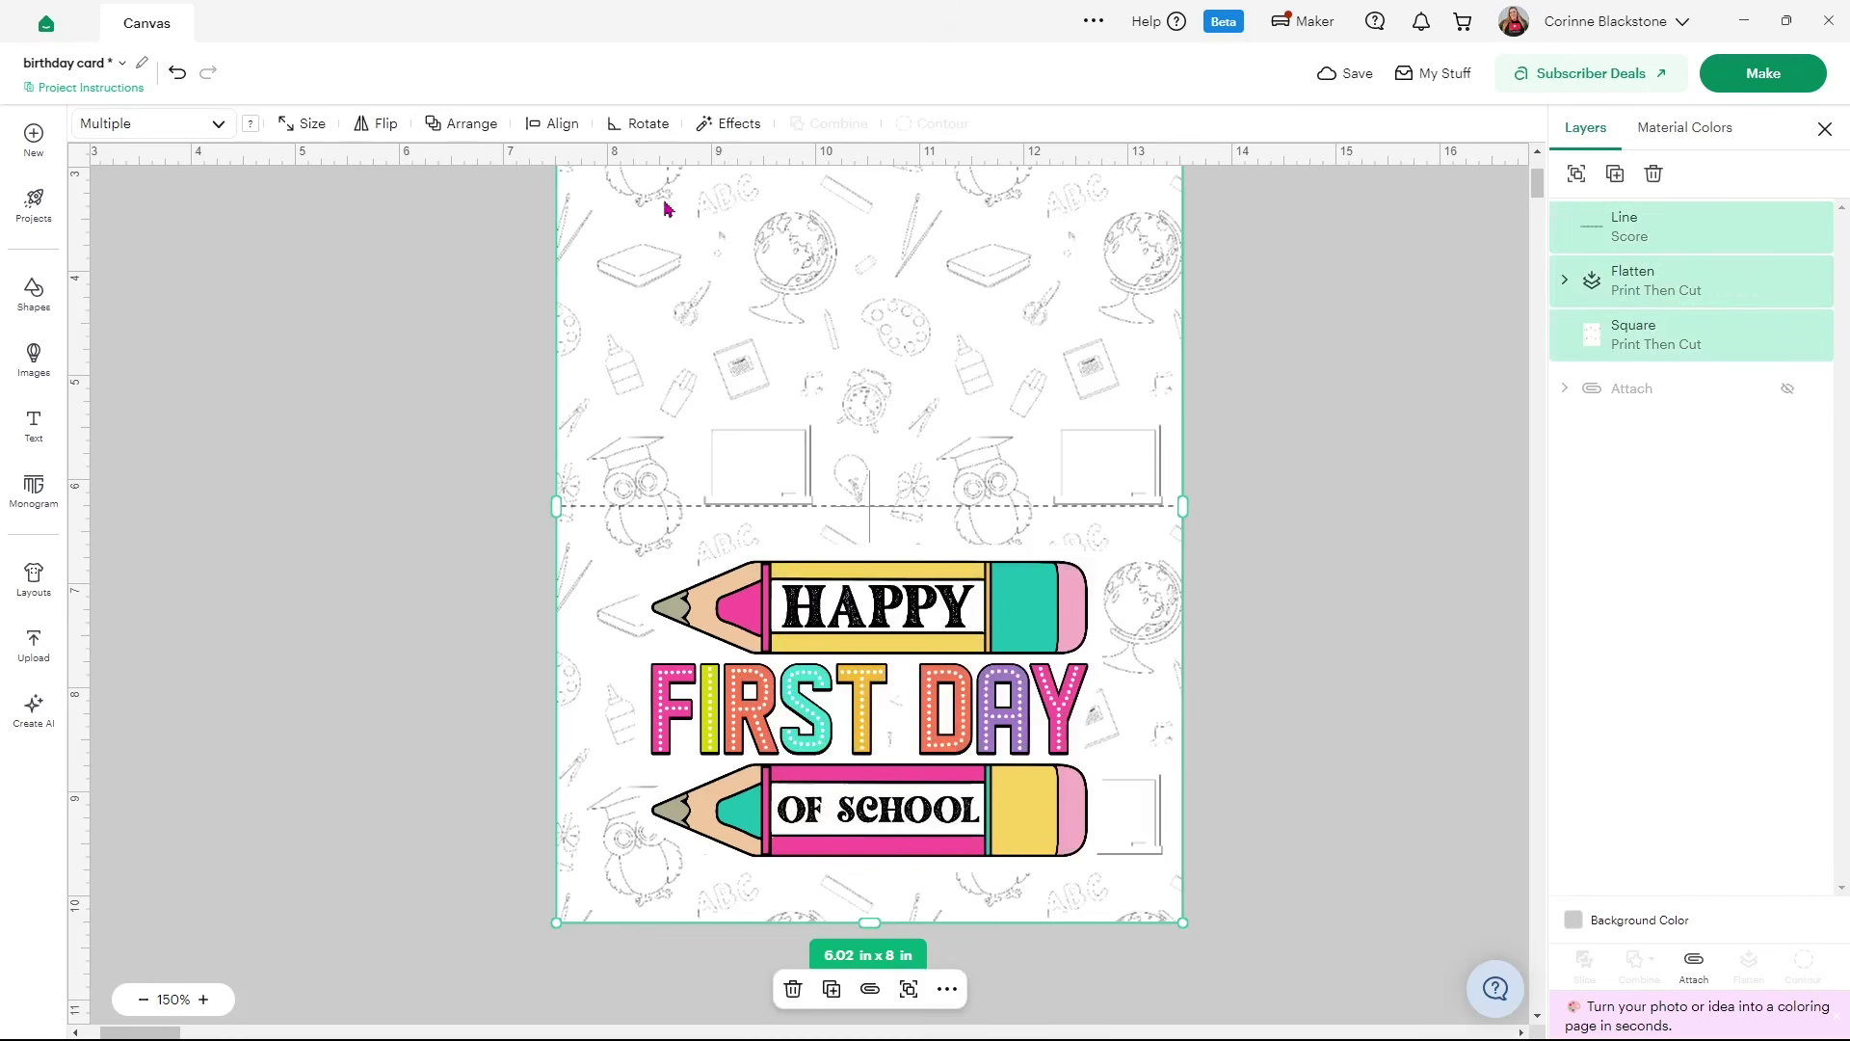
pyautogui.click(555, 141)
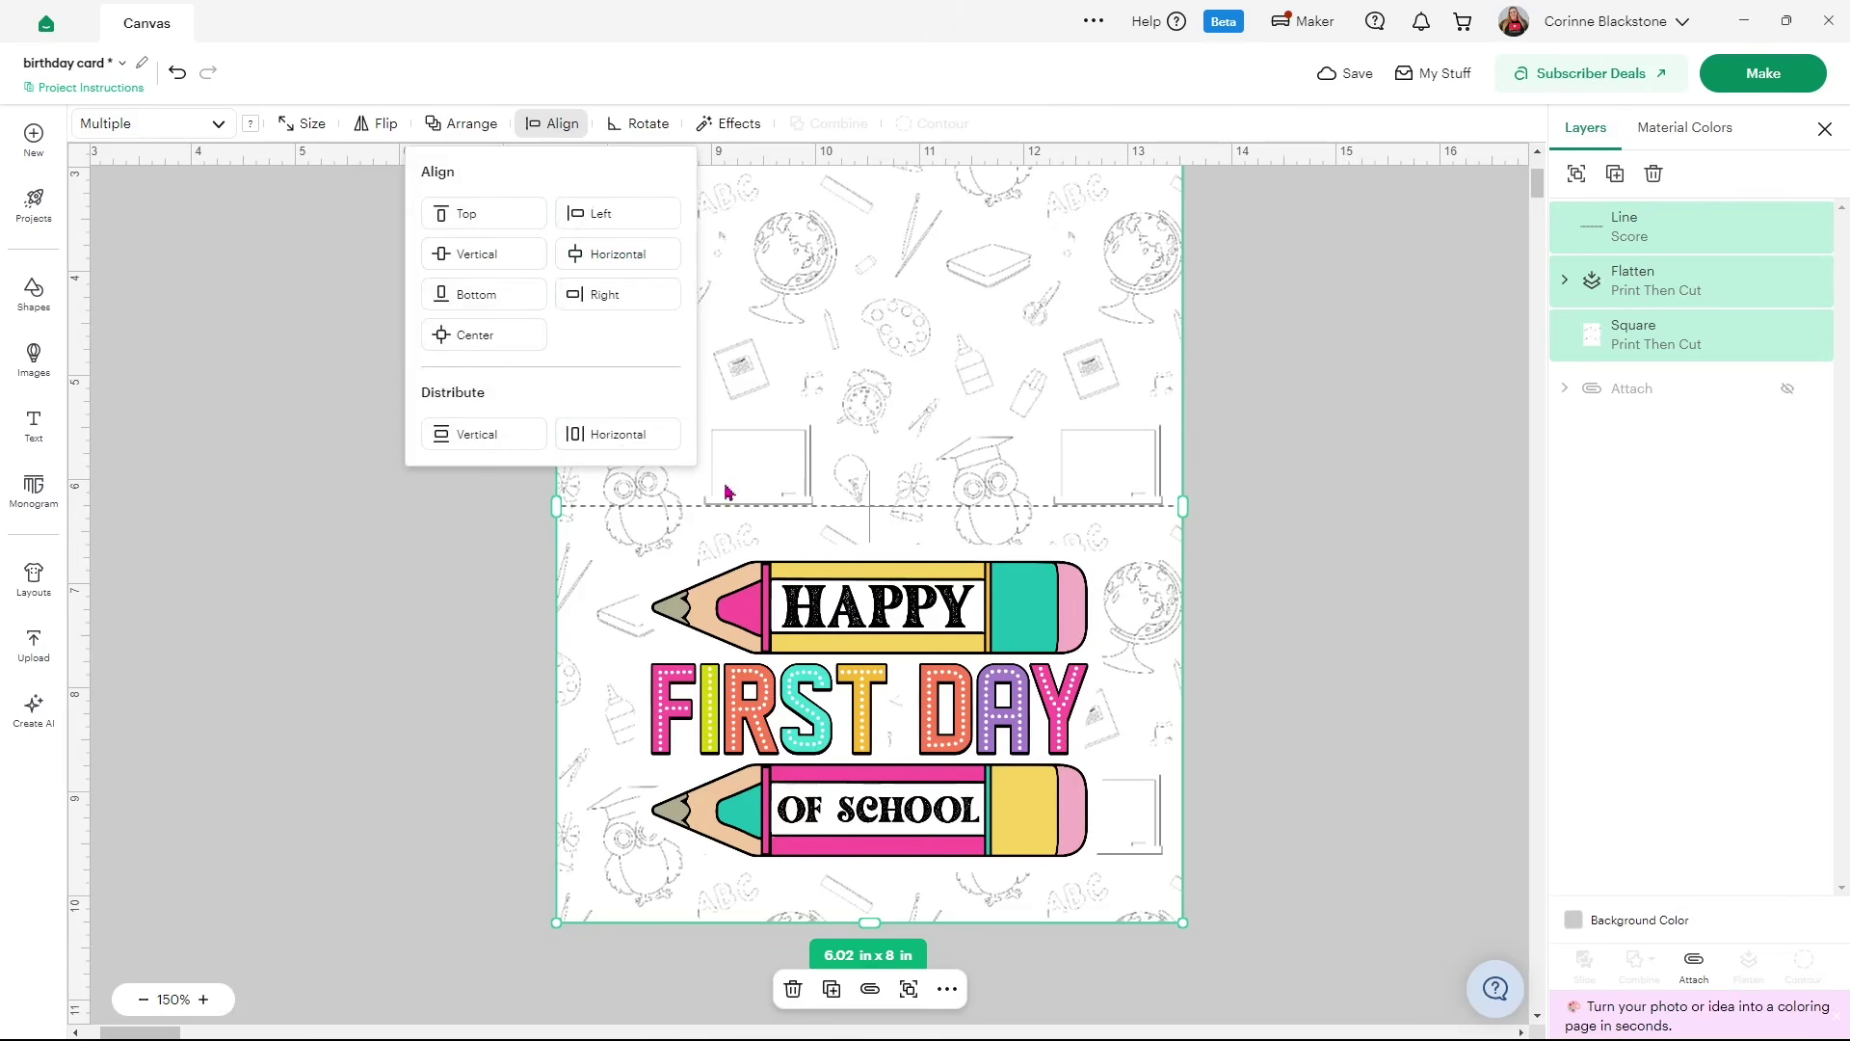
pyautogui.click(1312, 598)
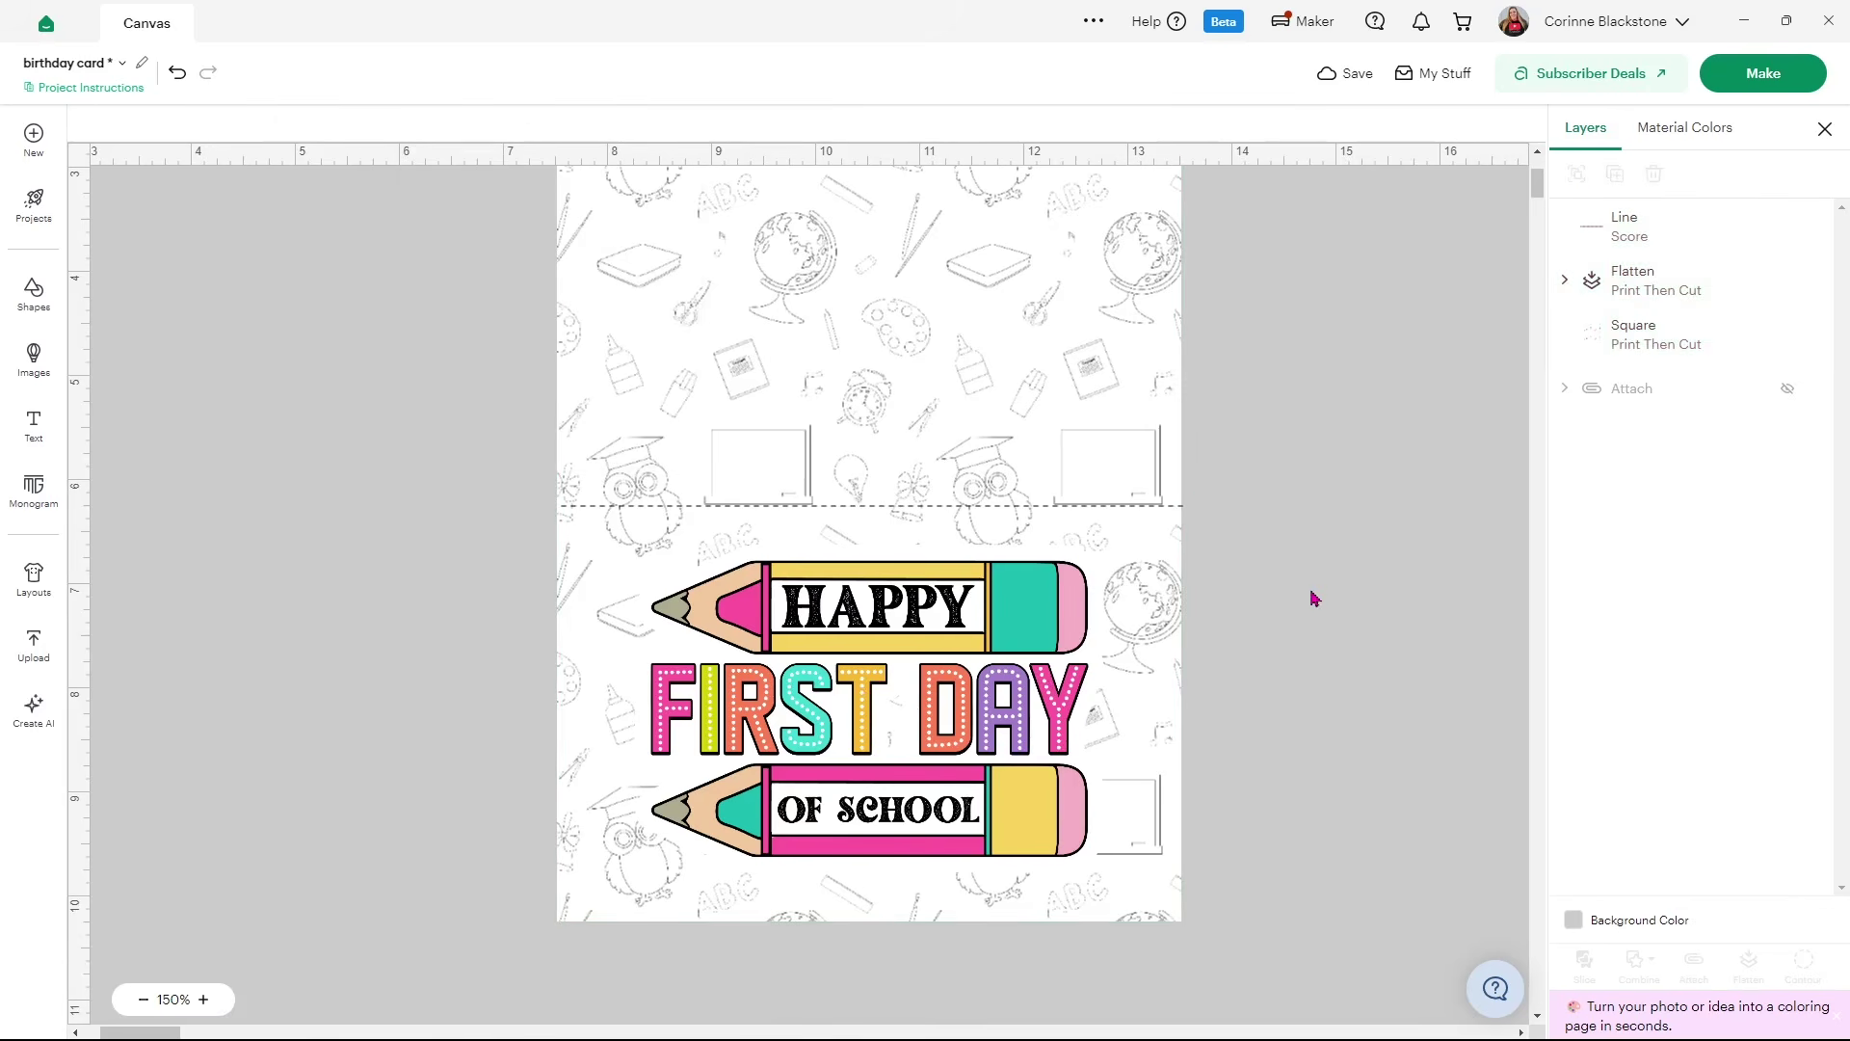
# Hide the score line and flatten the First Day of School design with the patterned card square
pyautogui.scroll(2, 1350, 576)
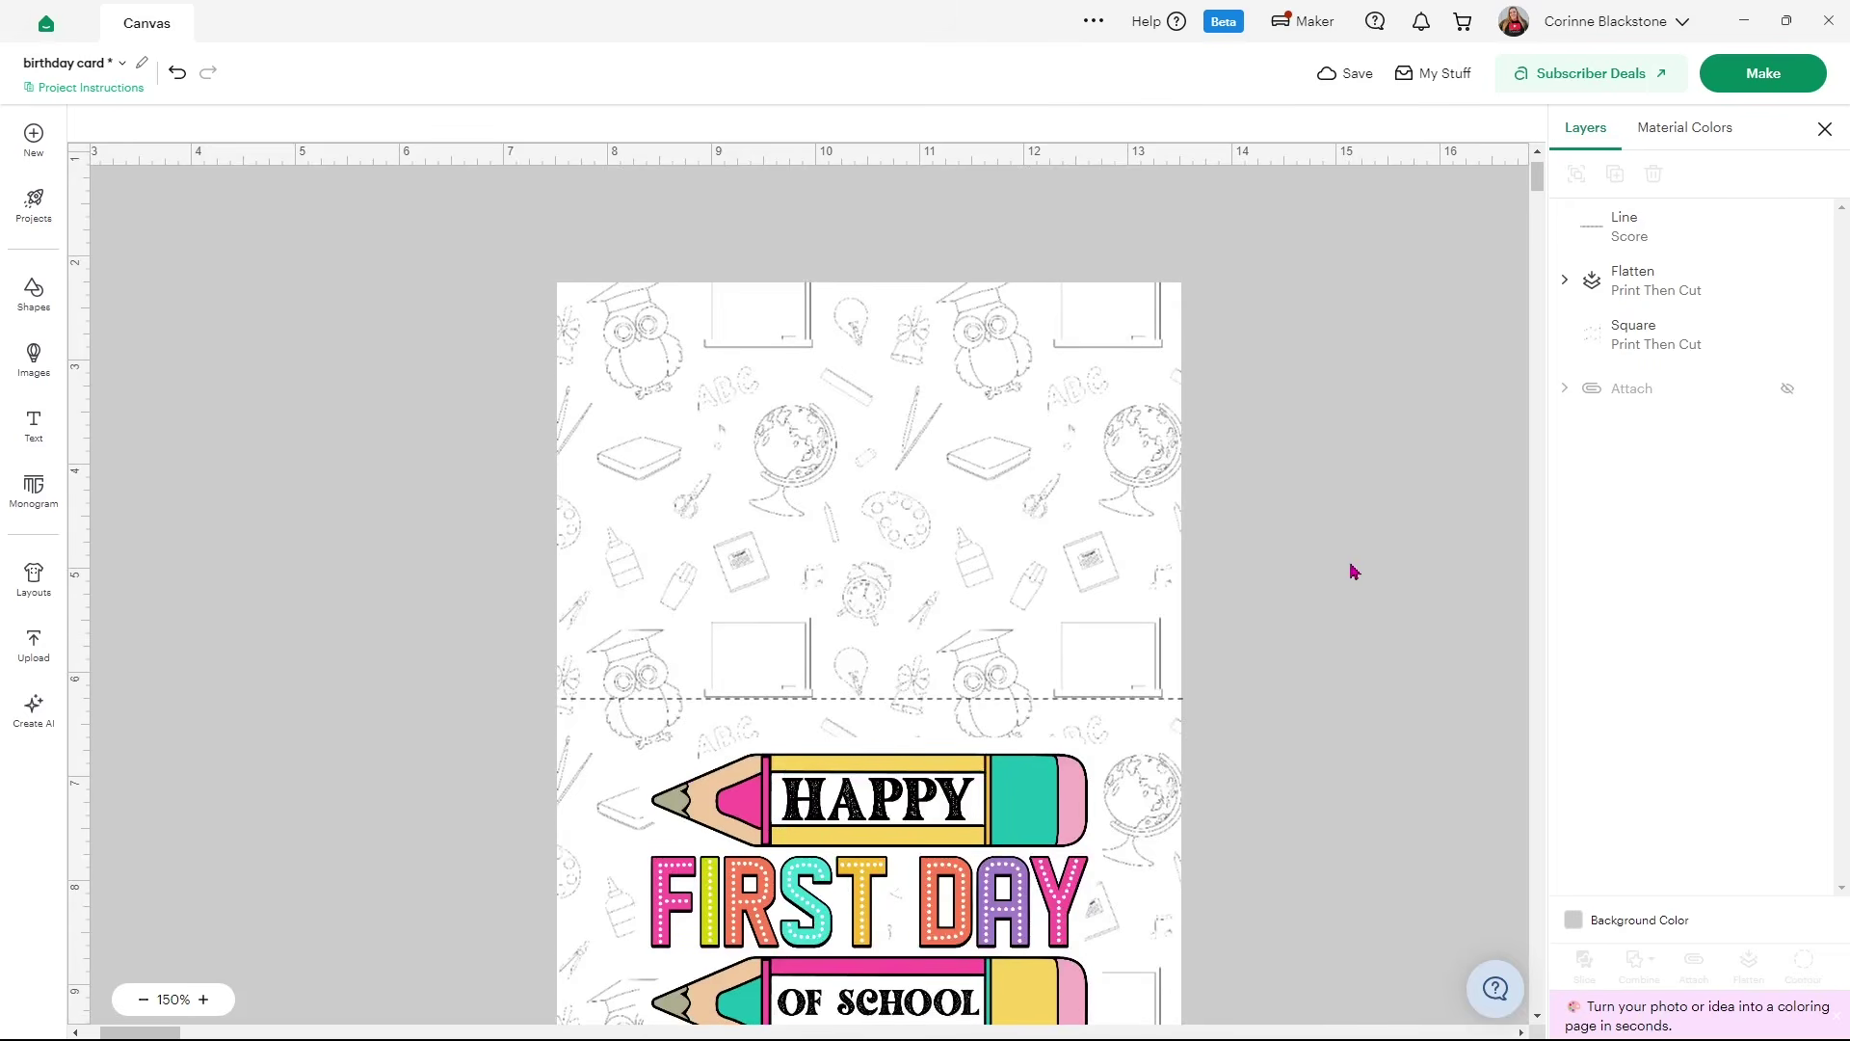
pyautogui.scroll(-1, 1347, 573)
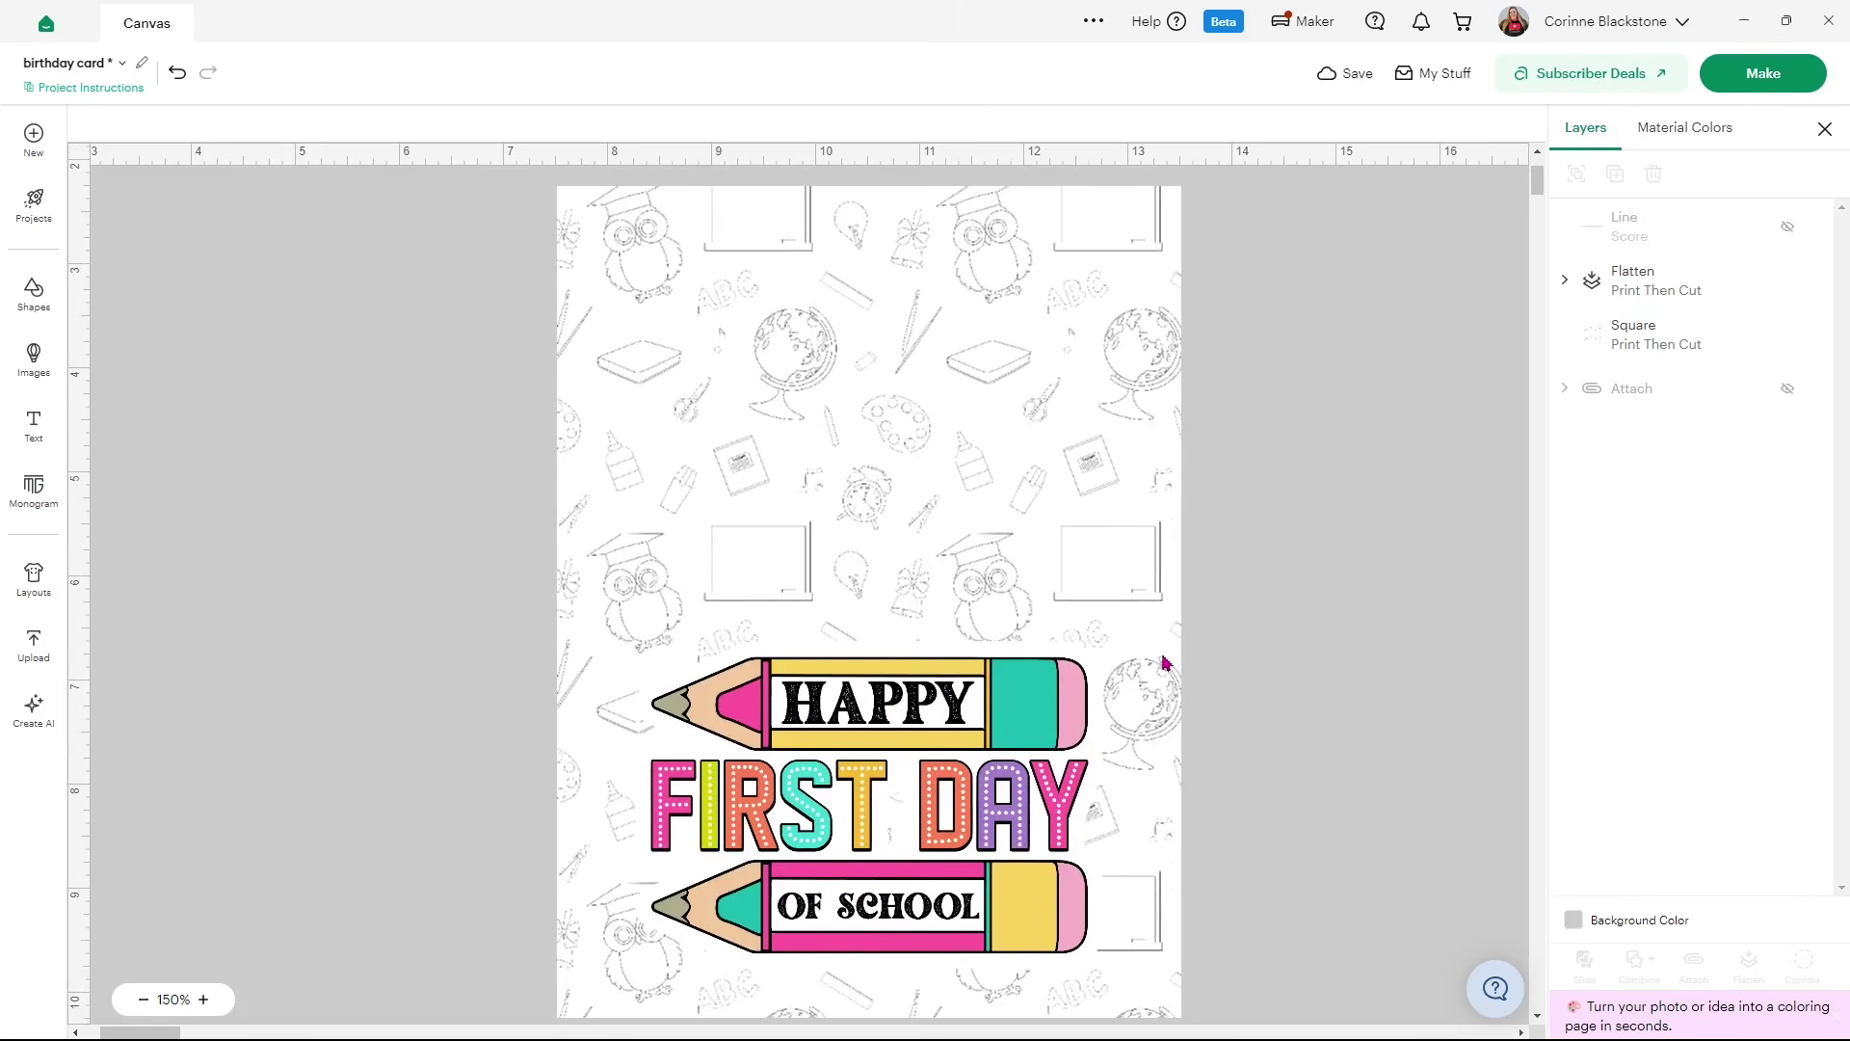
pyautogui.scroll(-1, 1262, 766)
pyautogui.moveTo(1281, 945); pyautogui.dragTo(566, 197)
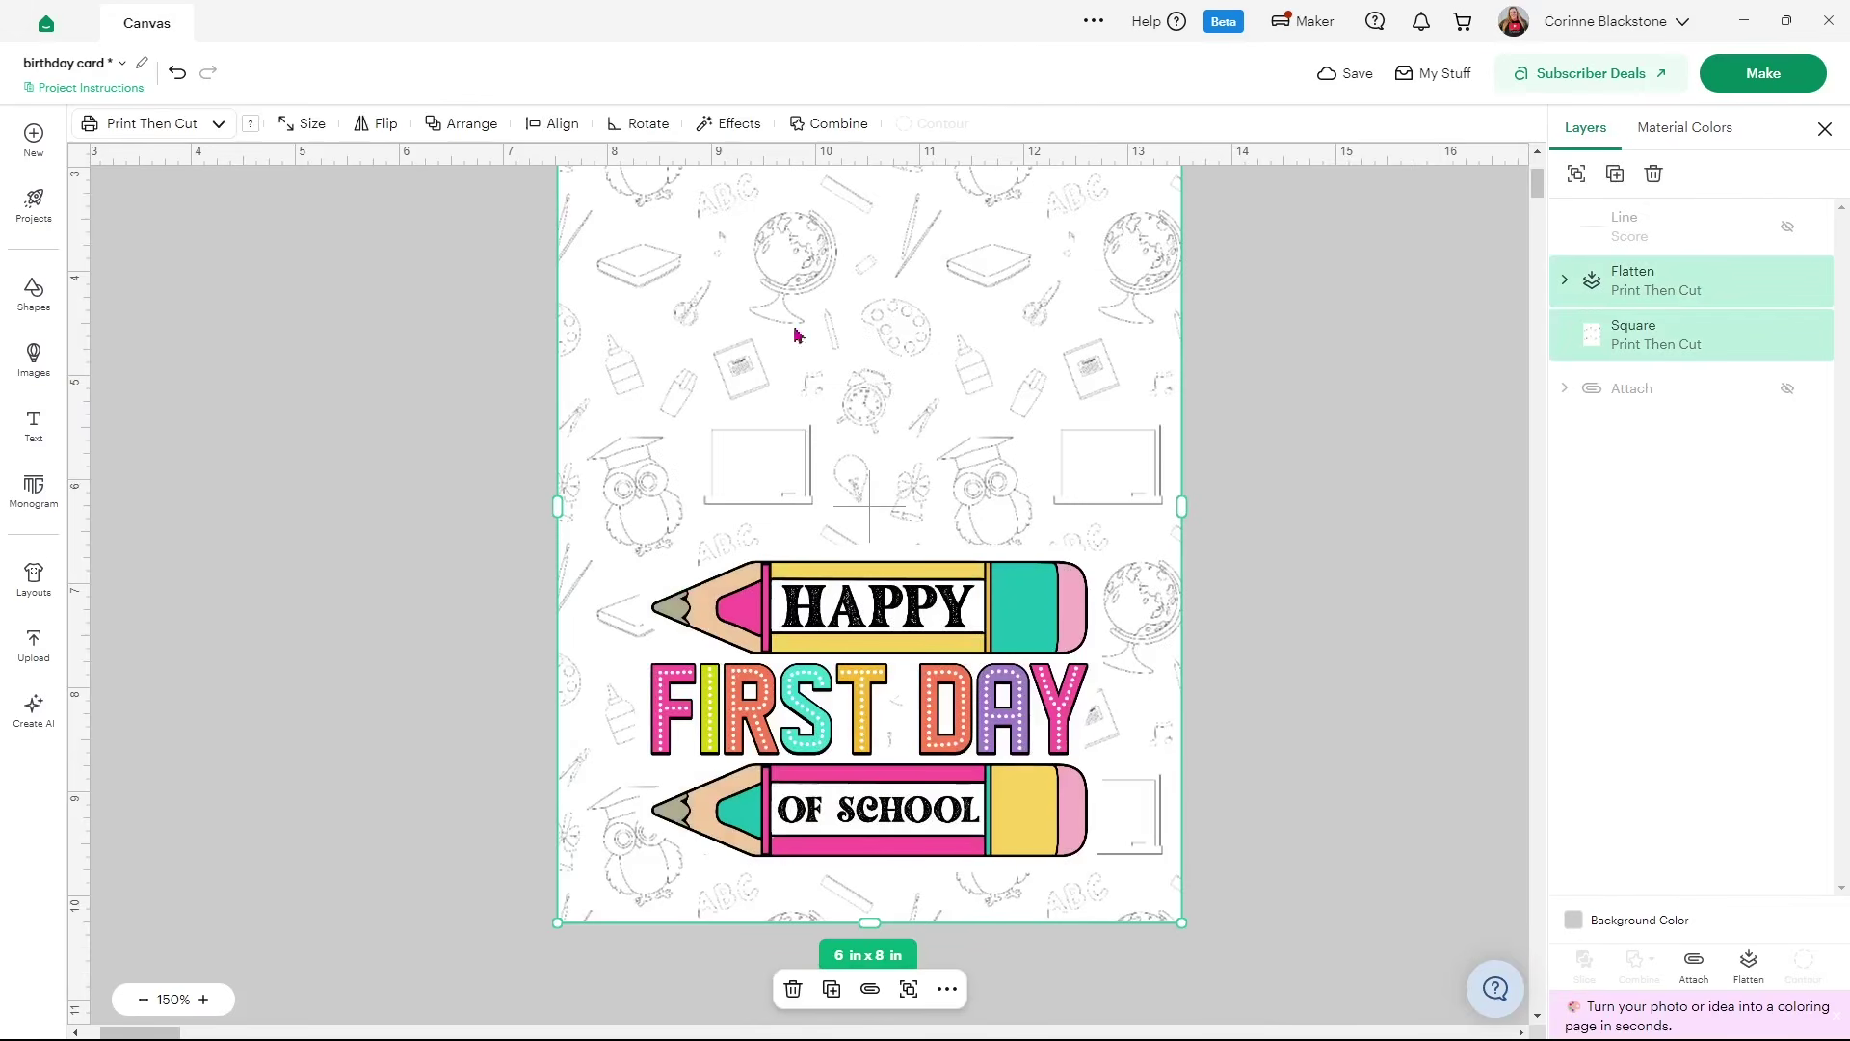
pyautogui.click(1756, 981)
pyautogui.click(1442, 665)
# Add a text object reading "Class of 2030" to the canvas
pyautogui.scroll(2, 1404, 681)
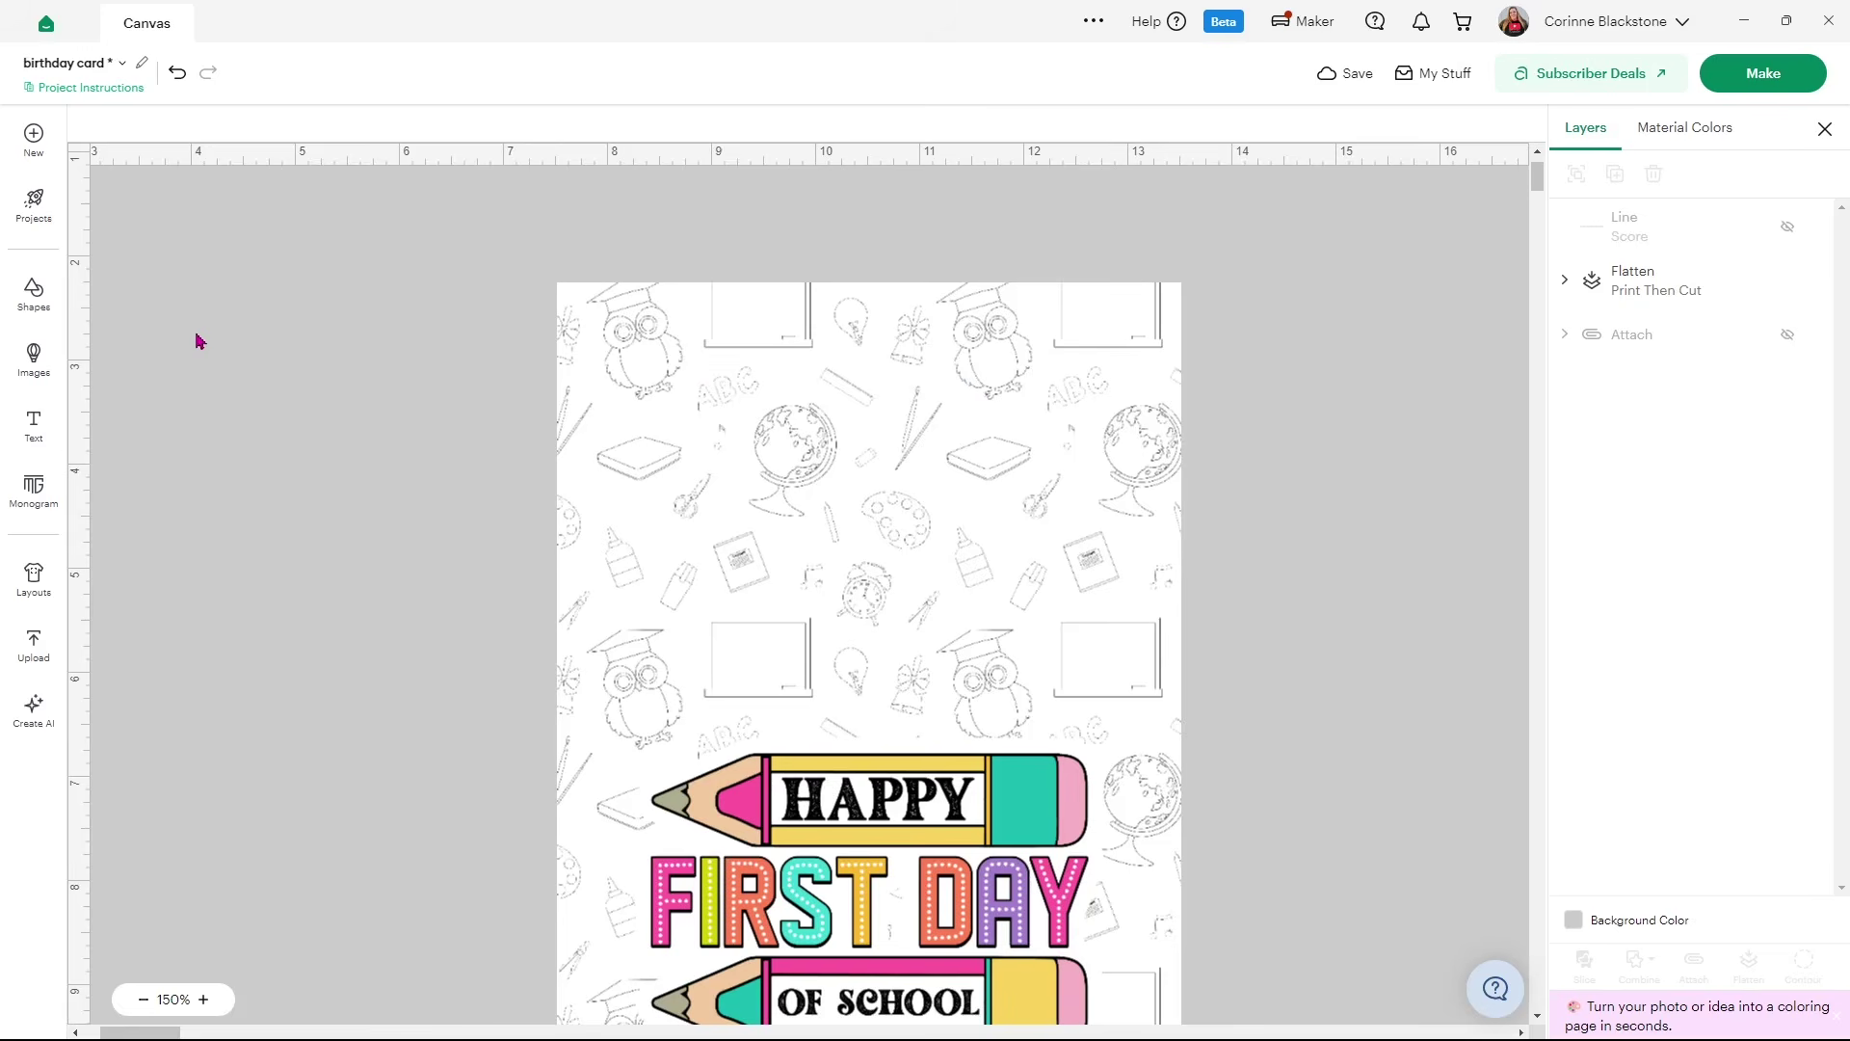
pyautogui.click(37, 426)
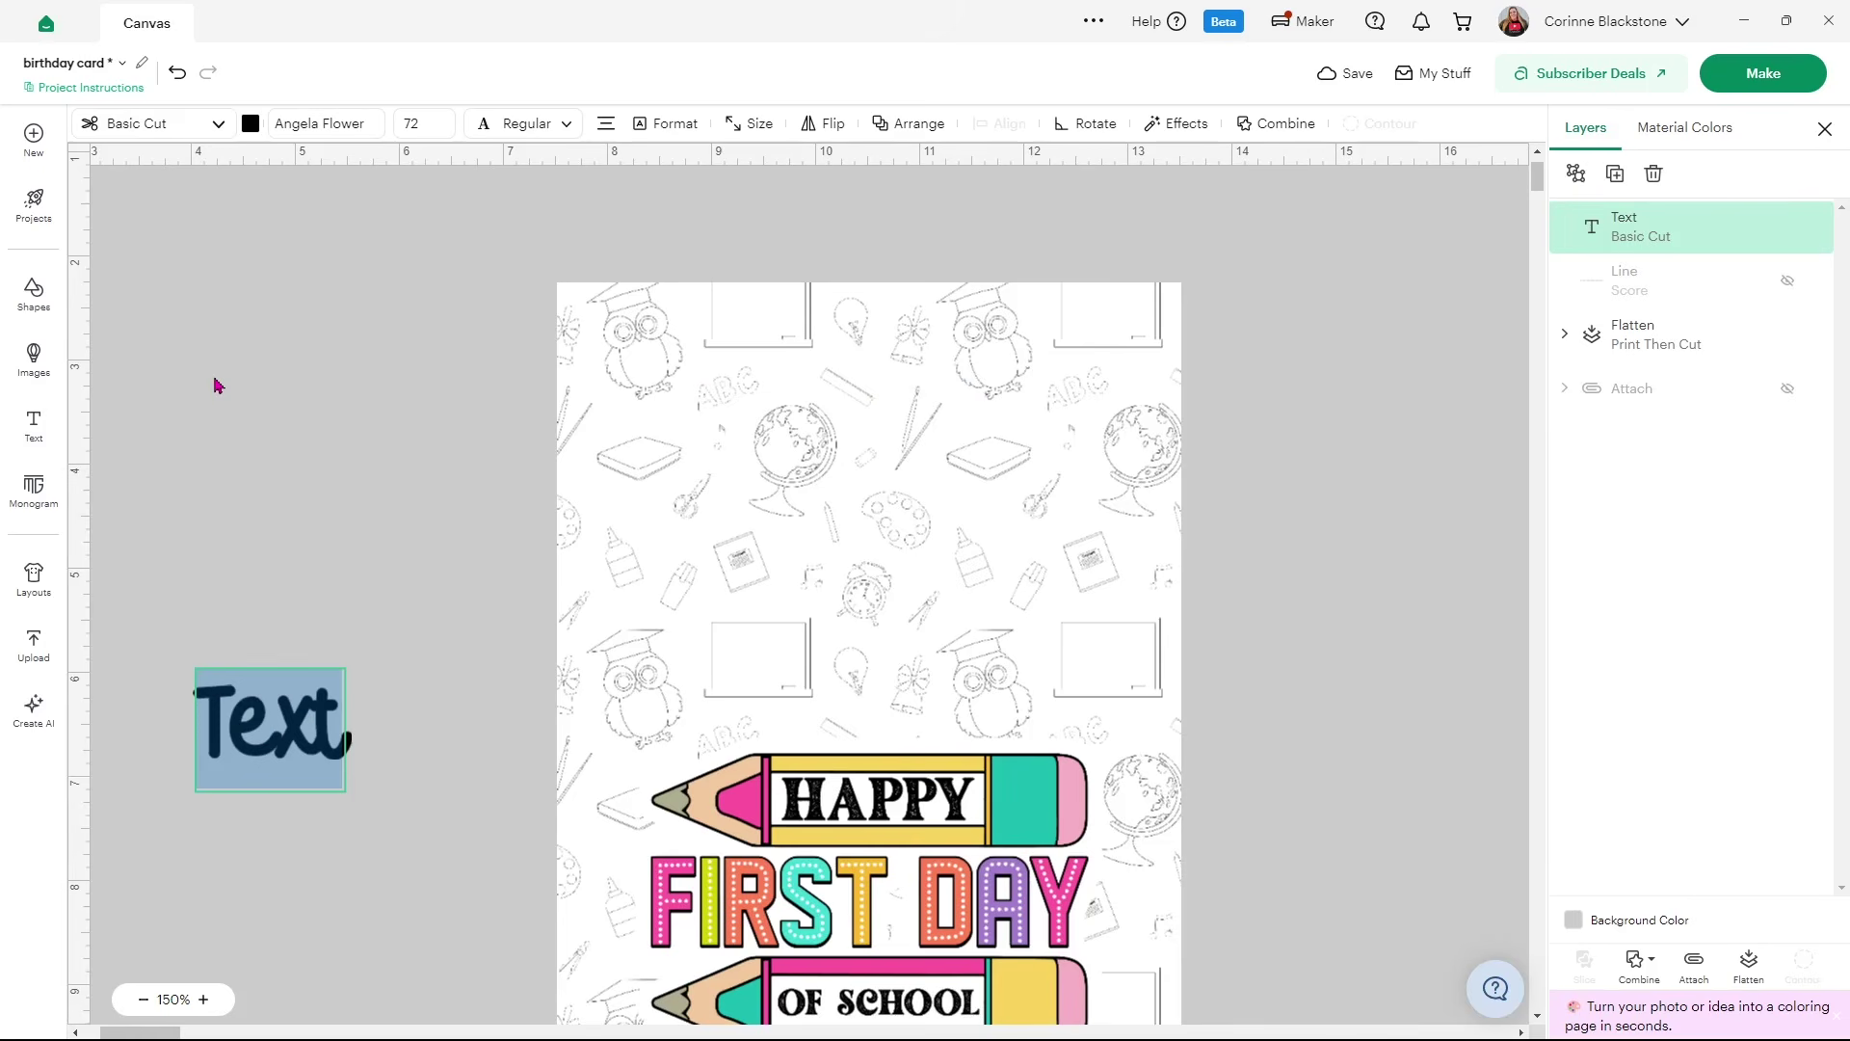
pyautogui.write('Class of ')
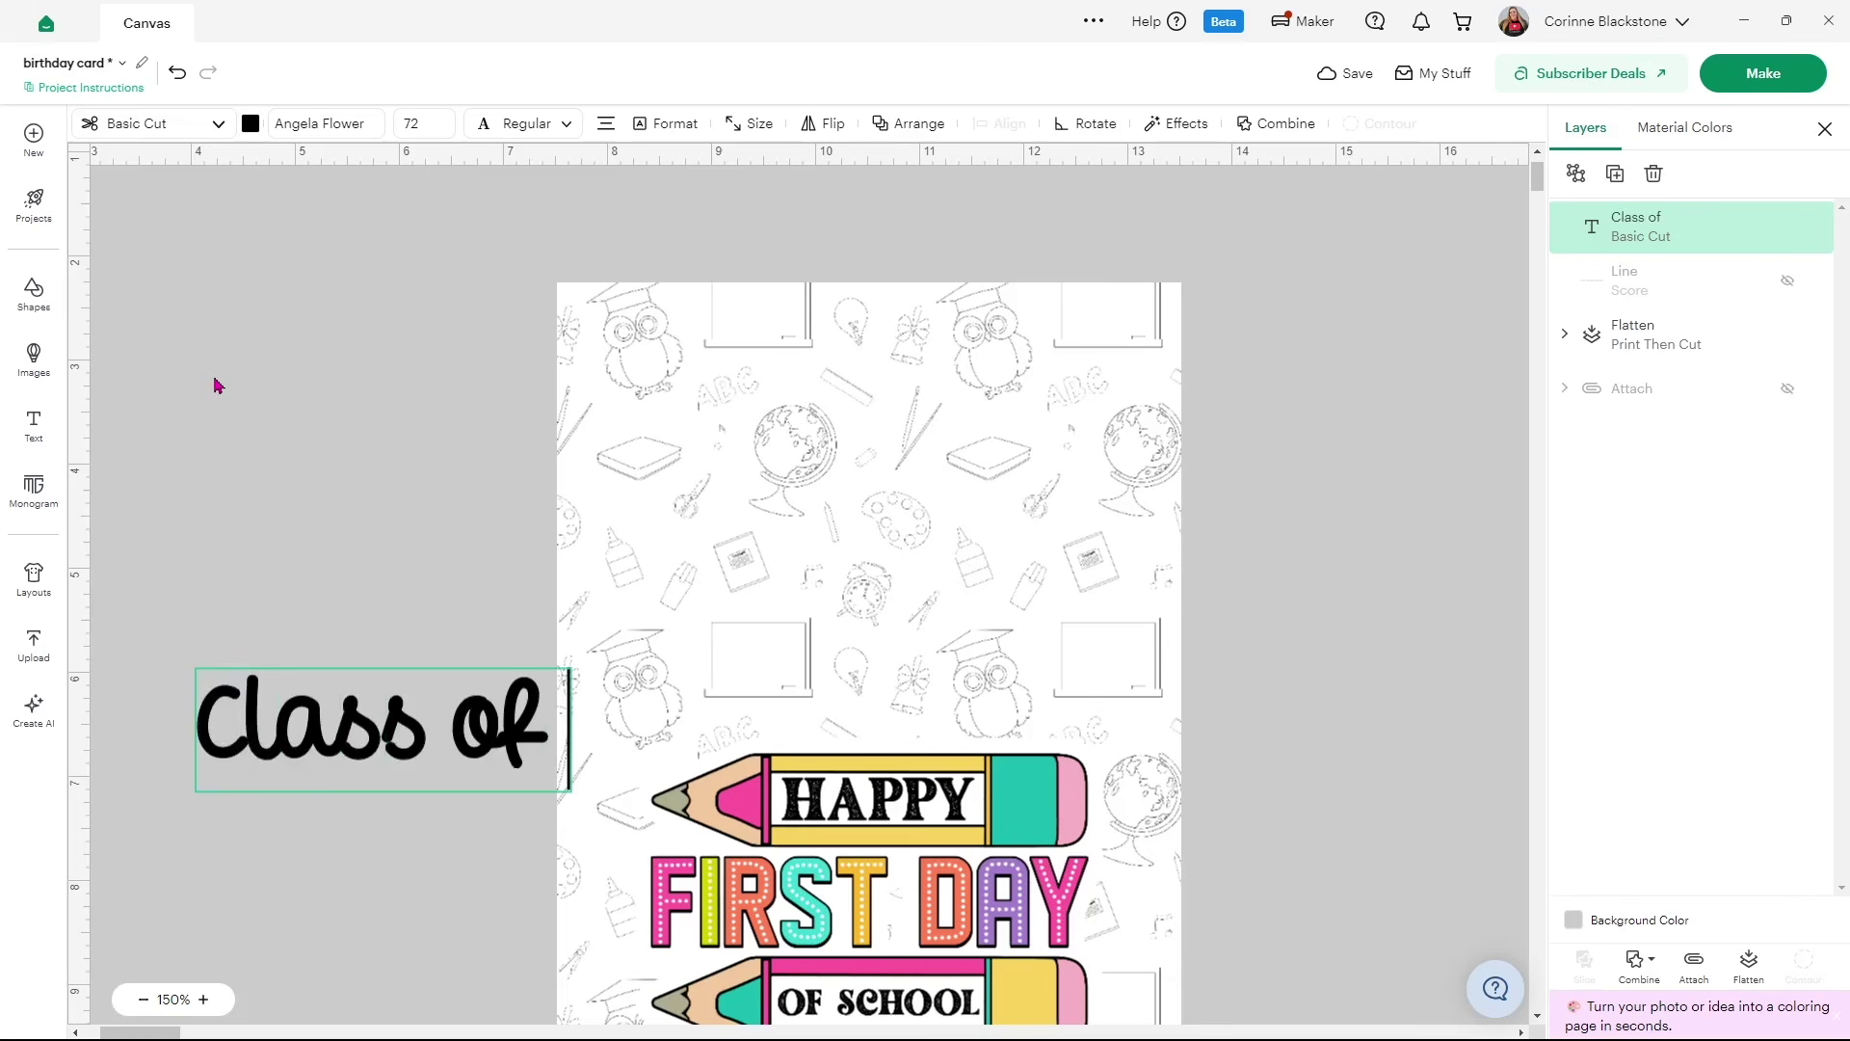
pyautogui.write('2030')
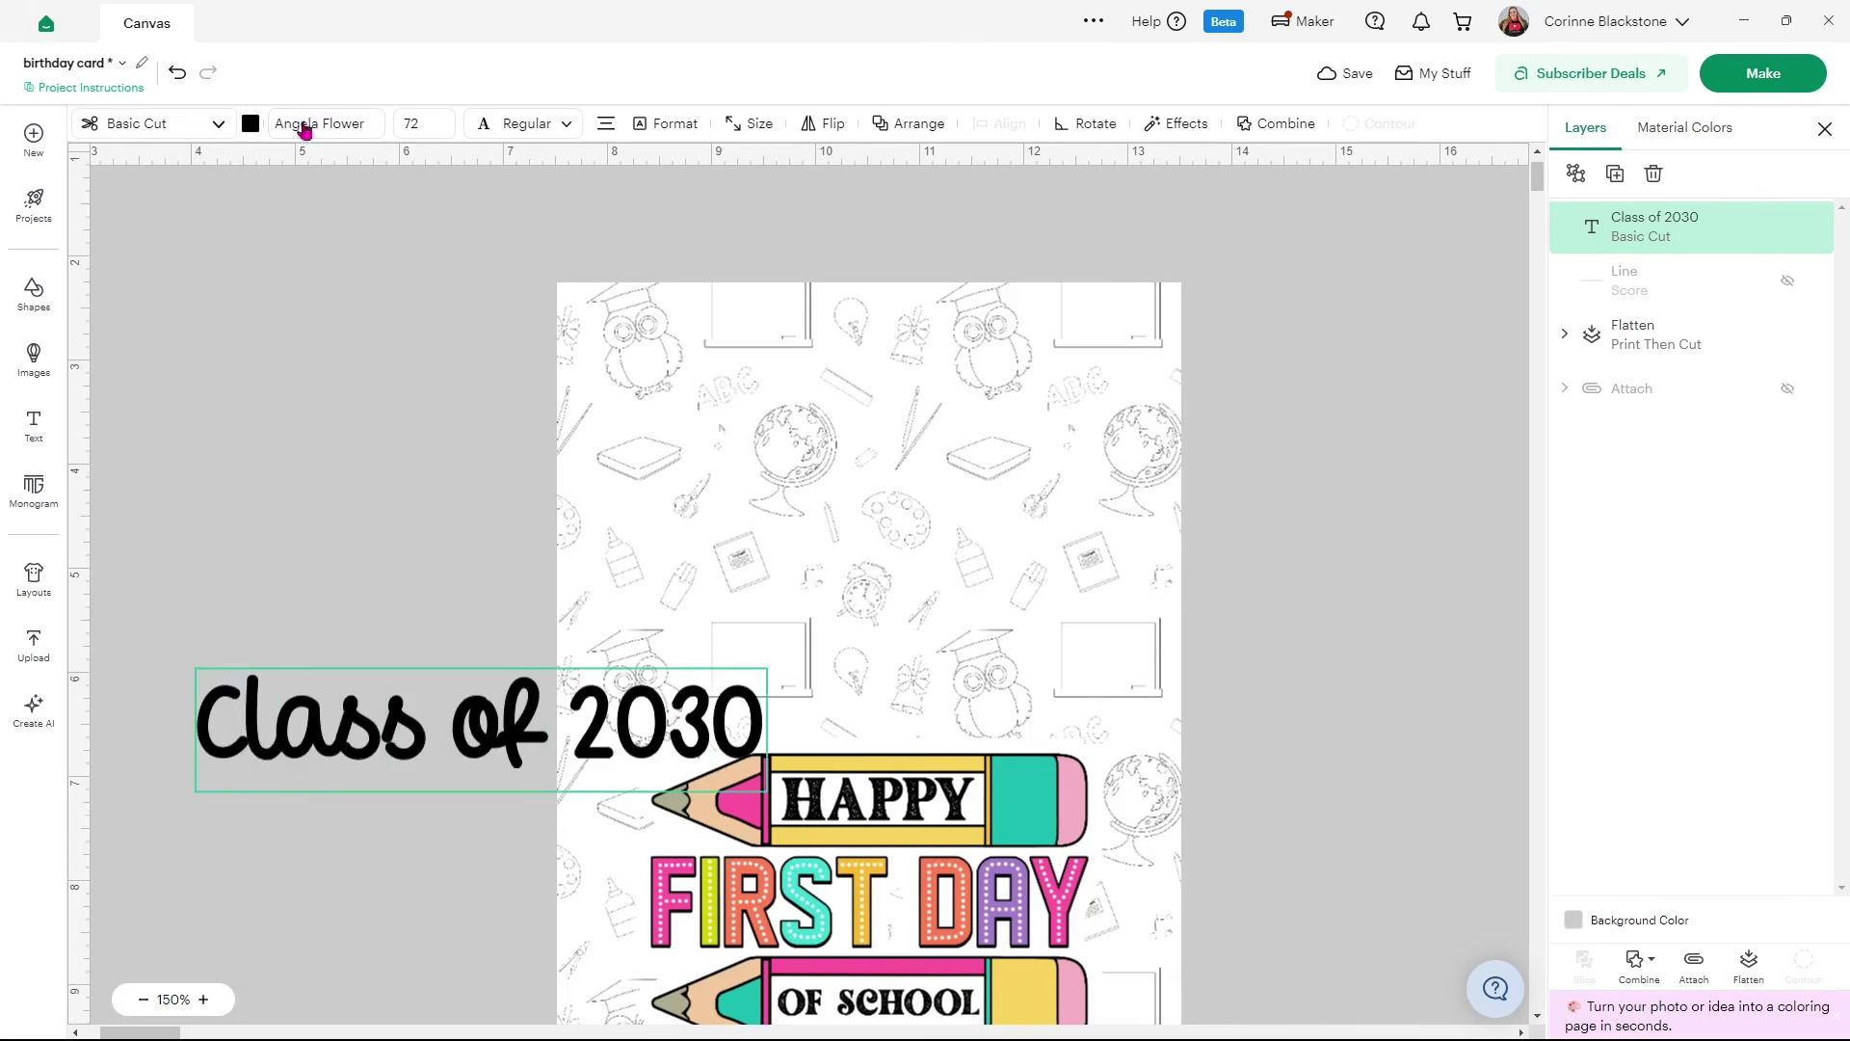
# Try the Chalk Handwriting and Children system fonts on the "Class of 2030" text and set it to Dreamer
pyautogui.click(336, 133)
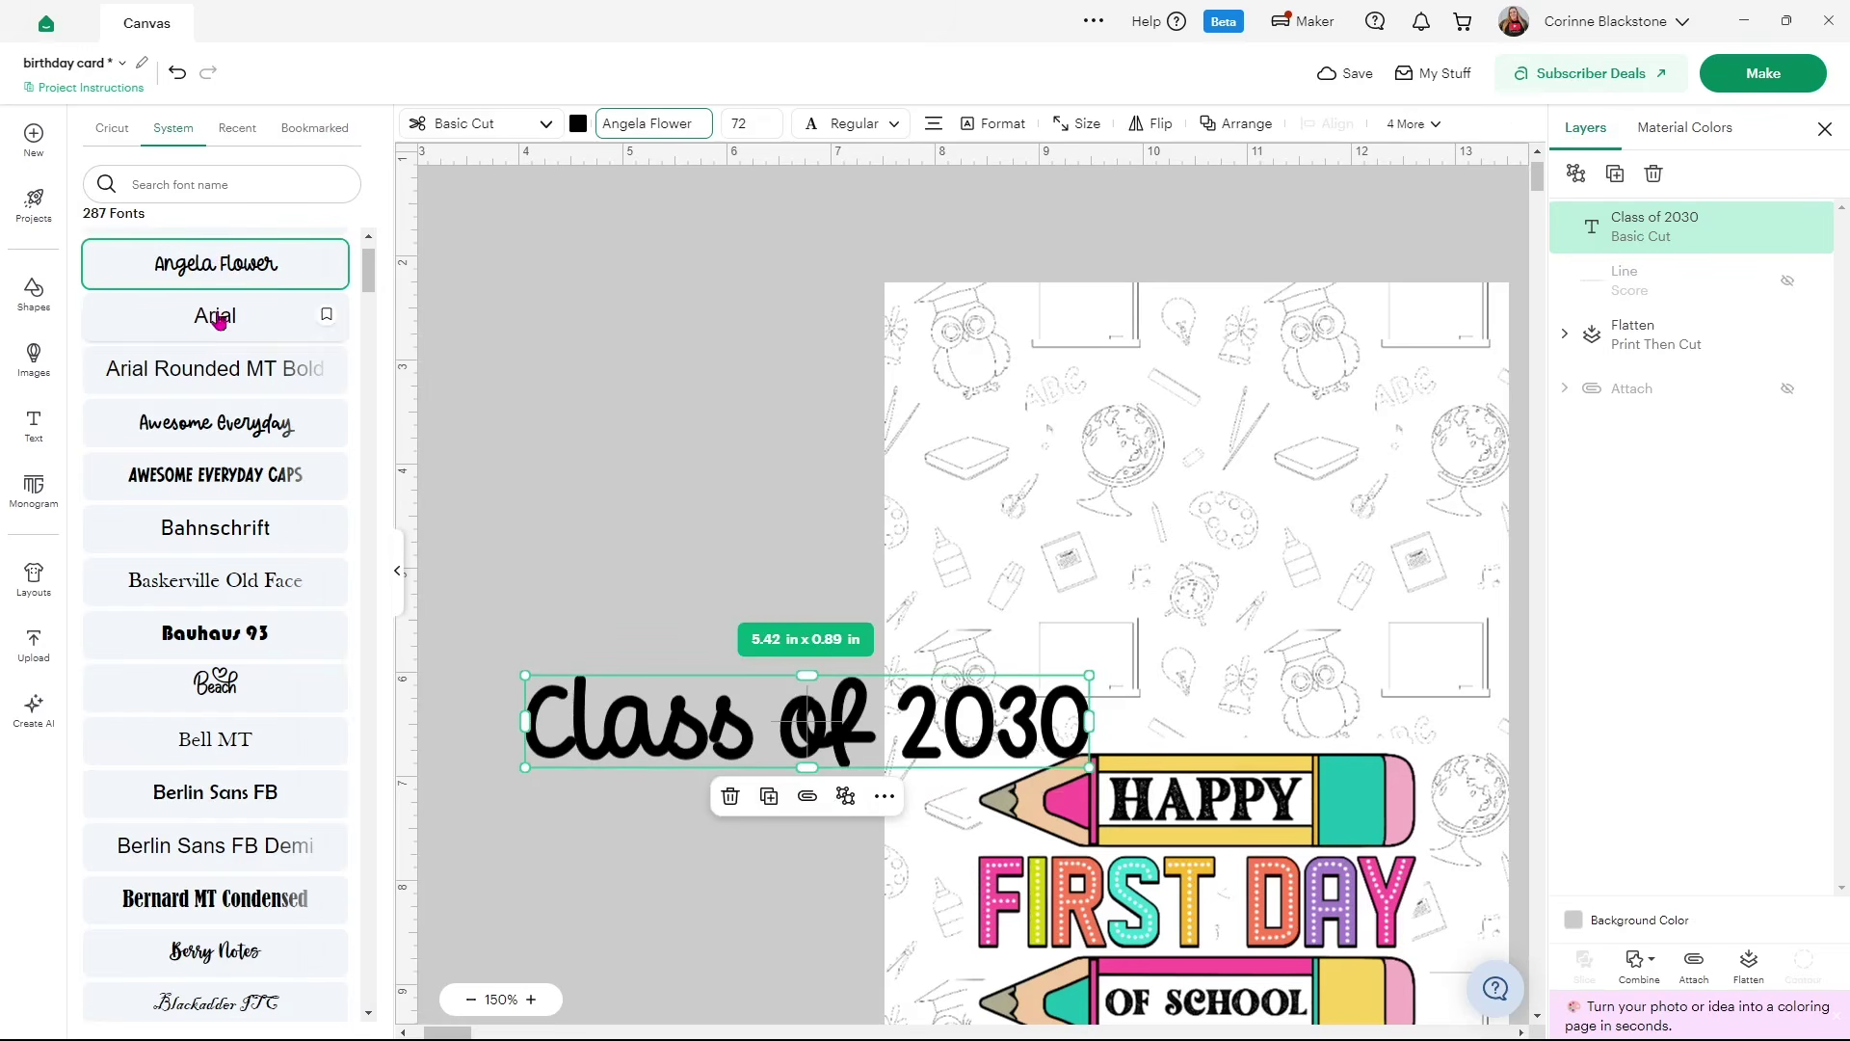
pyautogui.scroll(-5, 240, 694)
pyautogui.scroll(-13, 240, 701)
pyautogui.click(206, 541)
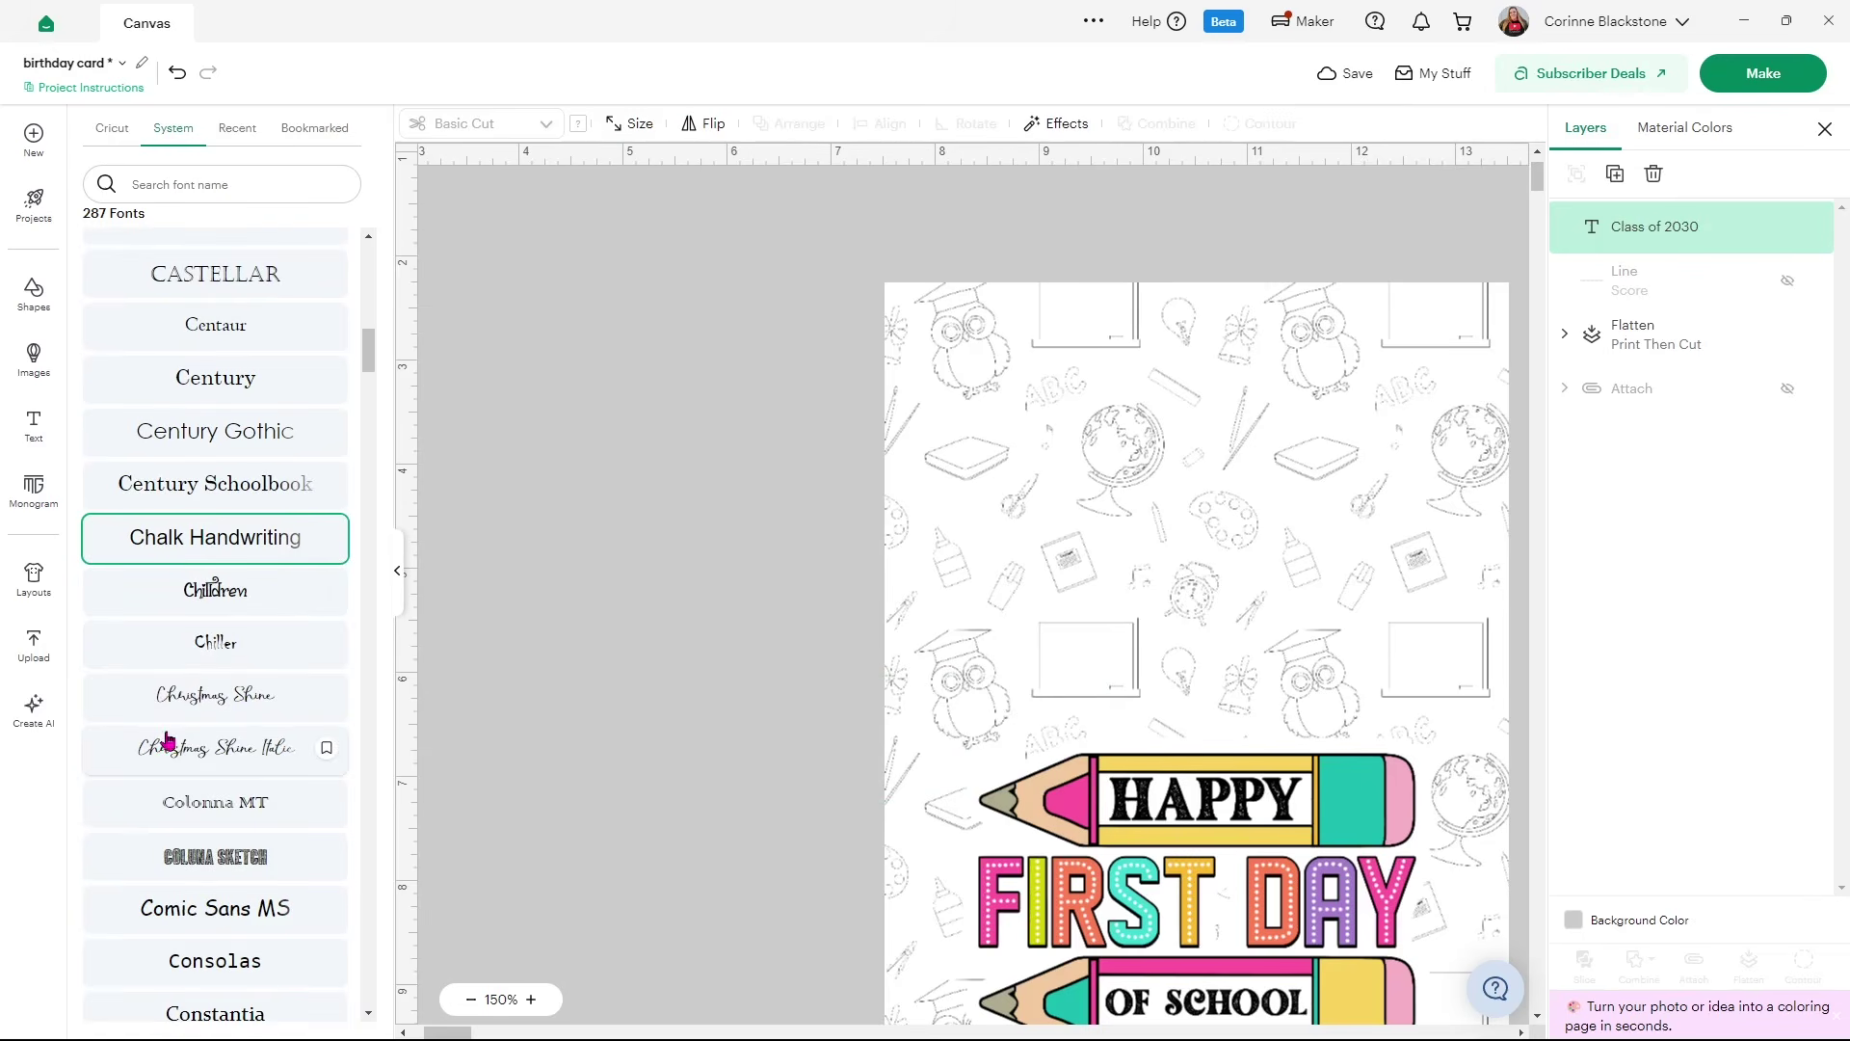
pyautogui.click(226, 603)
pyautogui.scroll(-6, 221, 881)
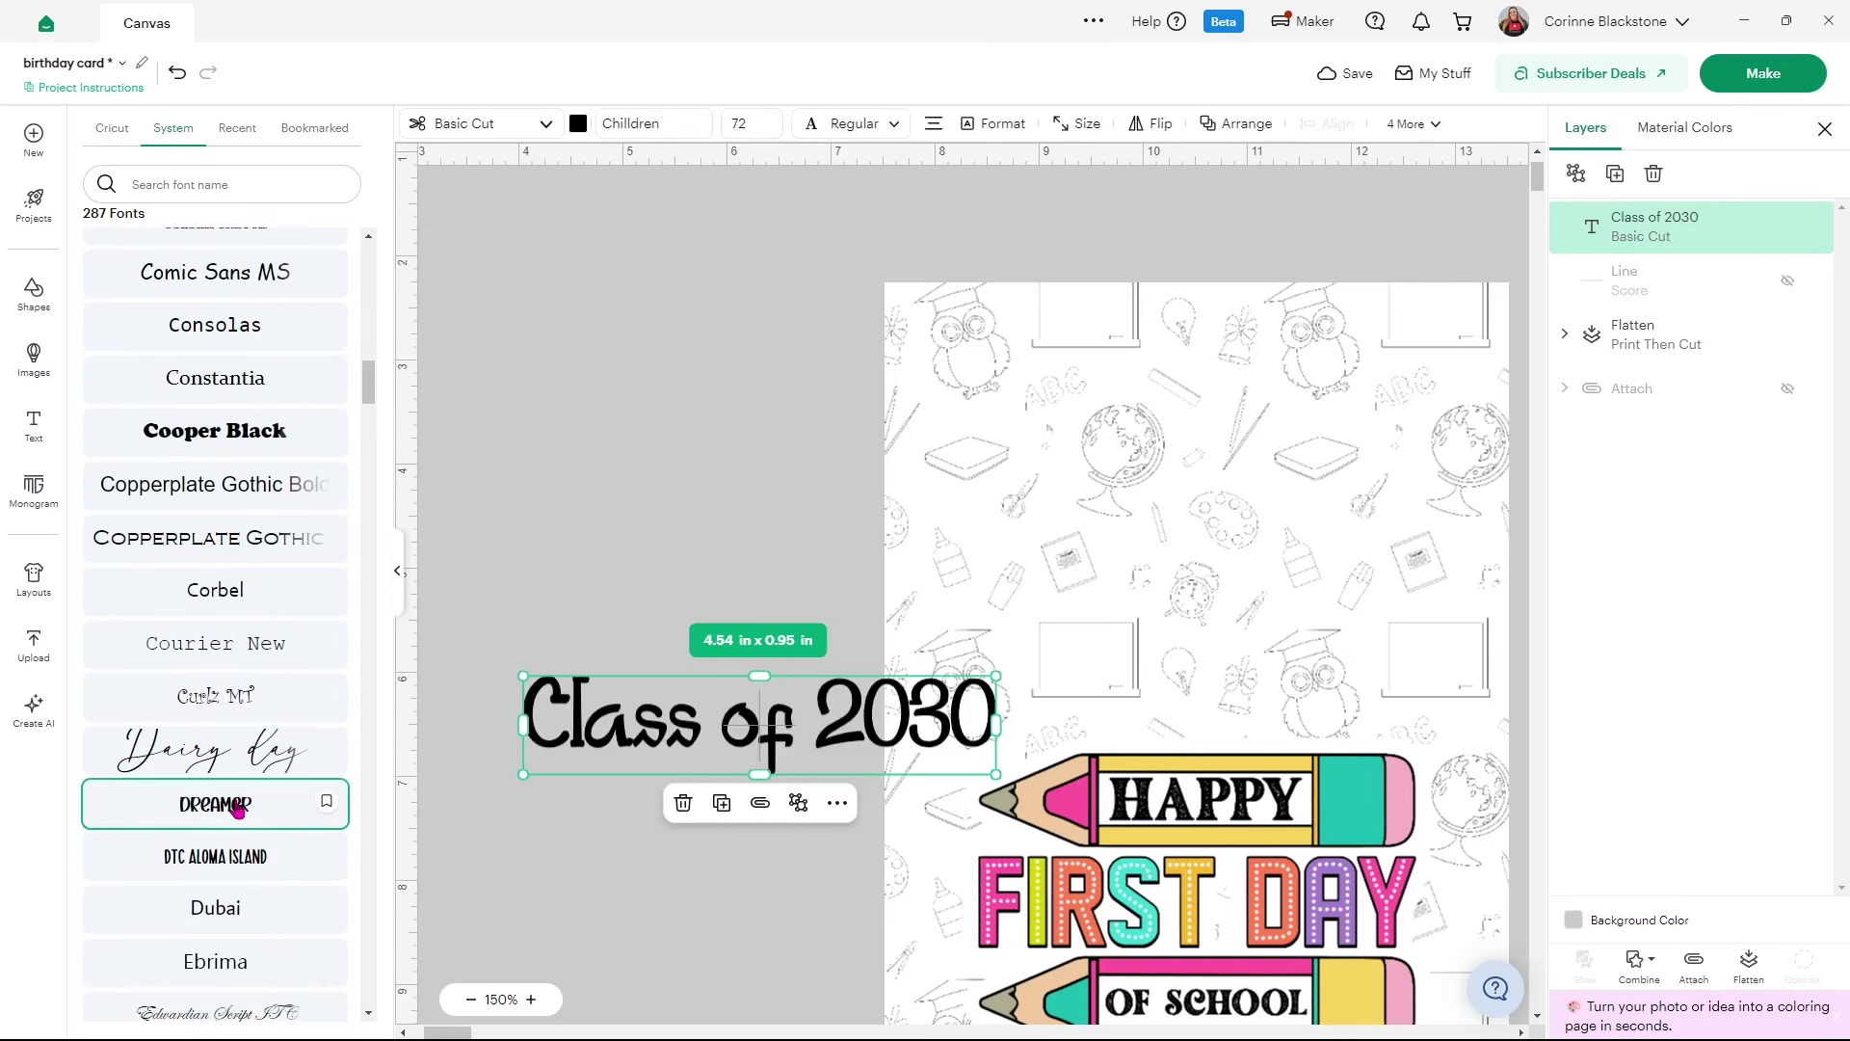
pyautogui.click(237, 810)
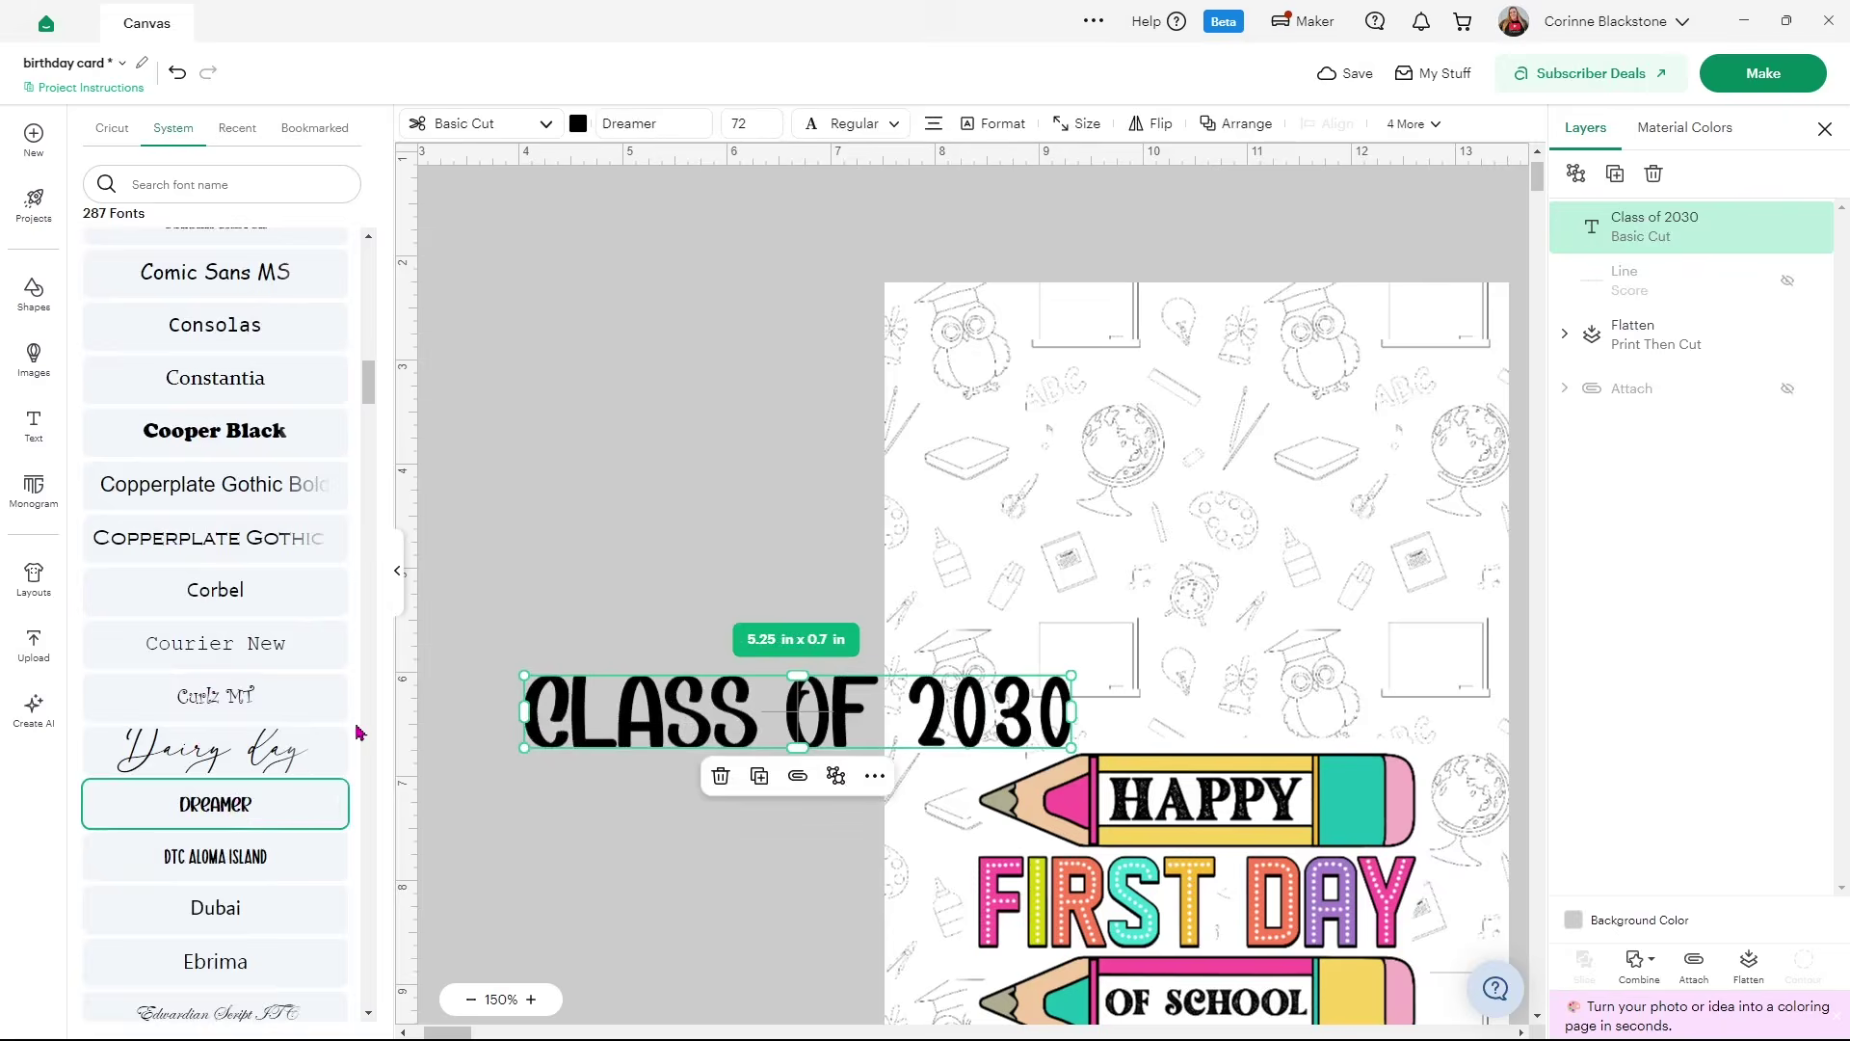
pyautogui.click(394, 574)
# Place the "Class of 2030" text upside down near the card's upper edge at about 3.3 x 0.44 in
pyautogui.moveTo(512, 713); pyautogui.dragTo(913, 358)
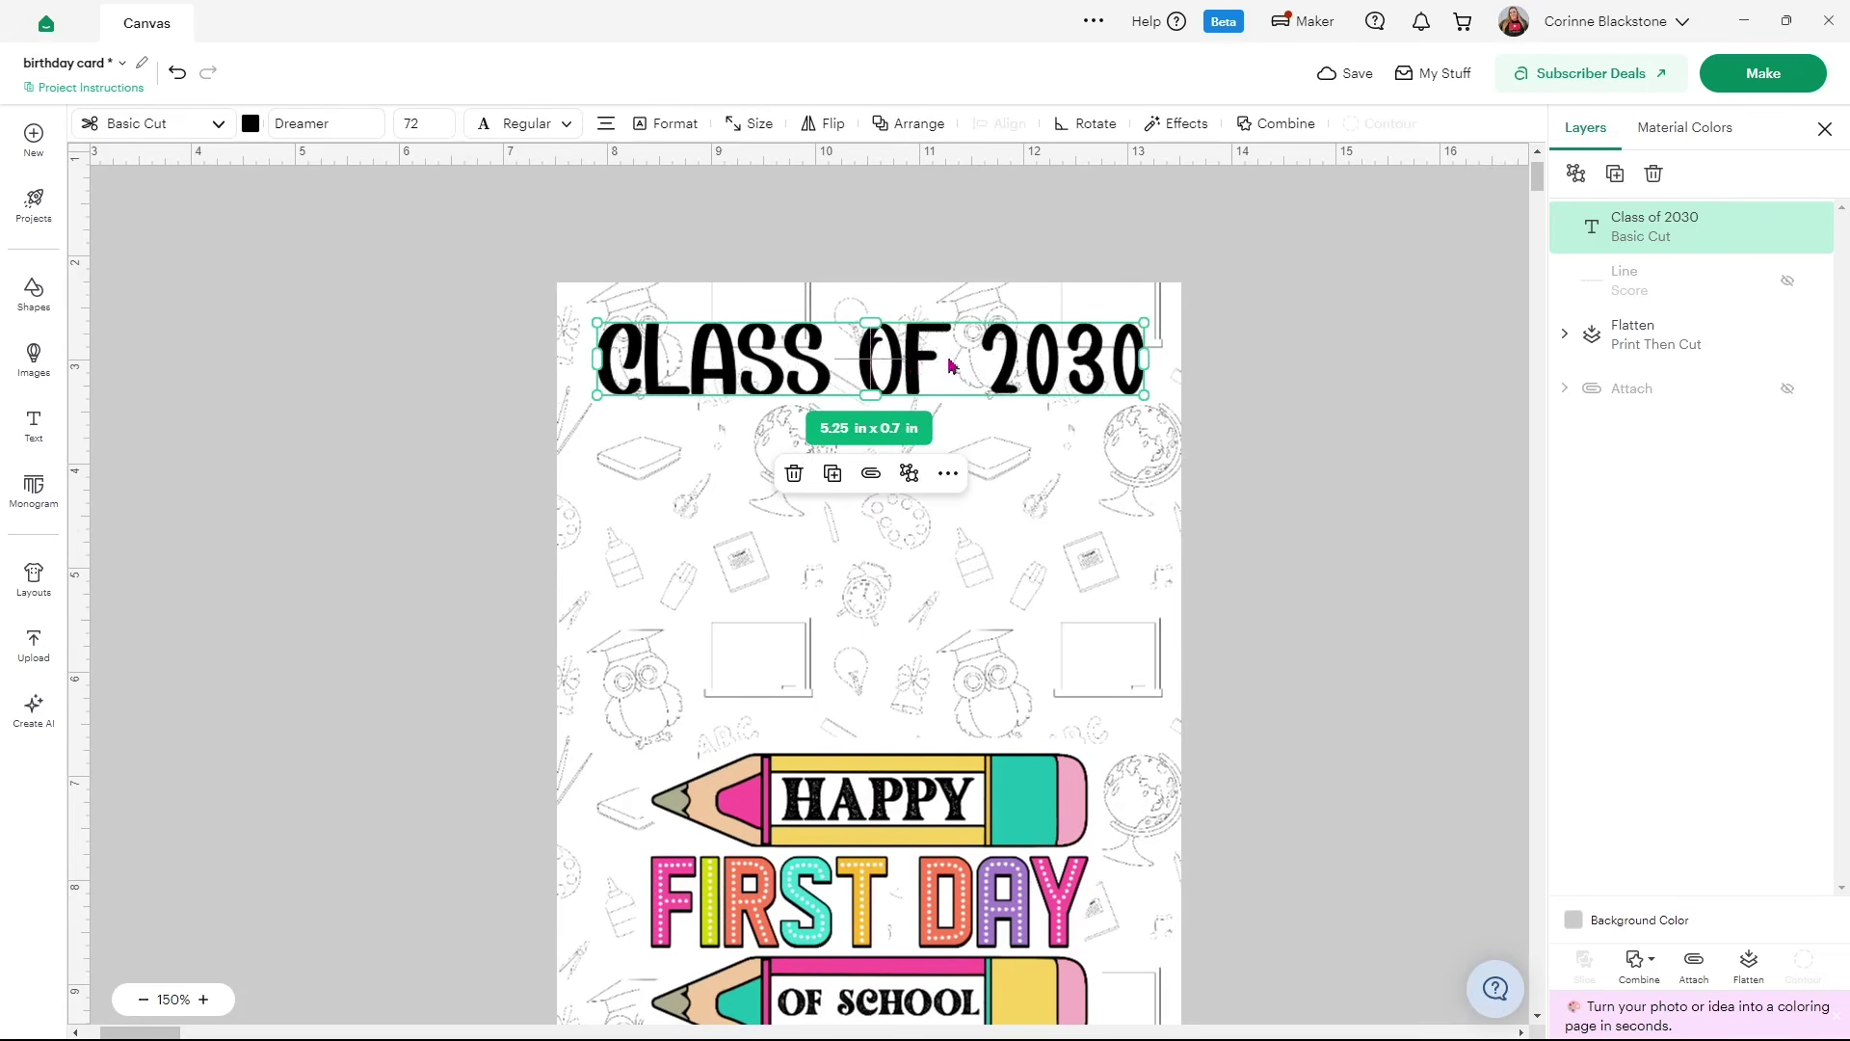
pyautogui.moveTo(1145, 393); pyautogui.dragTo(723, 318)
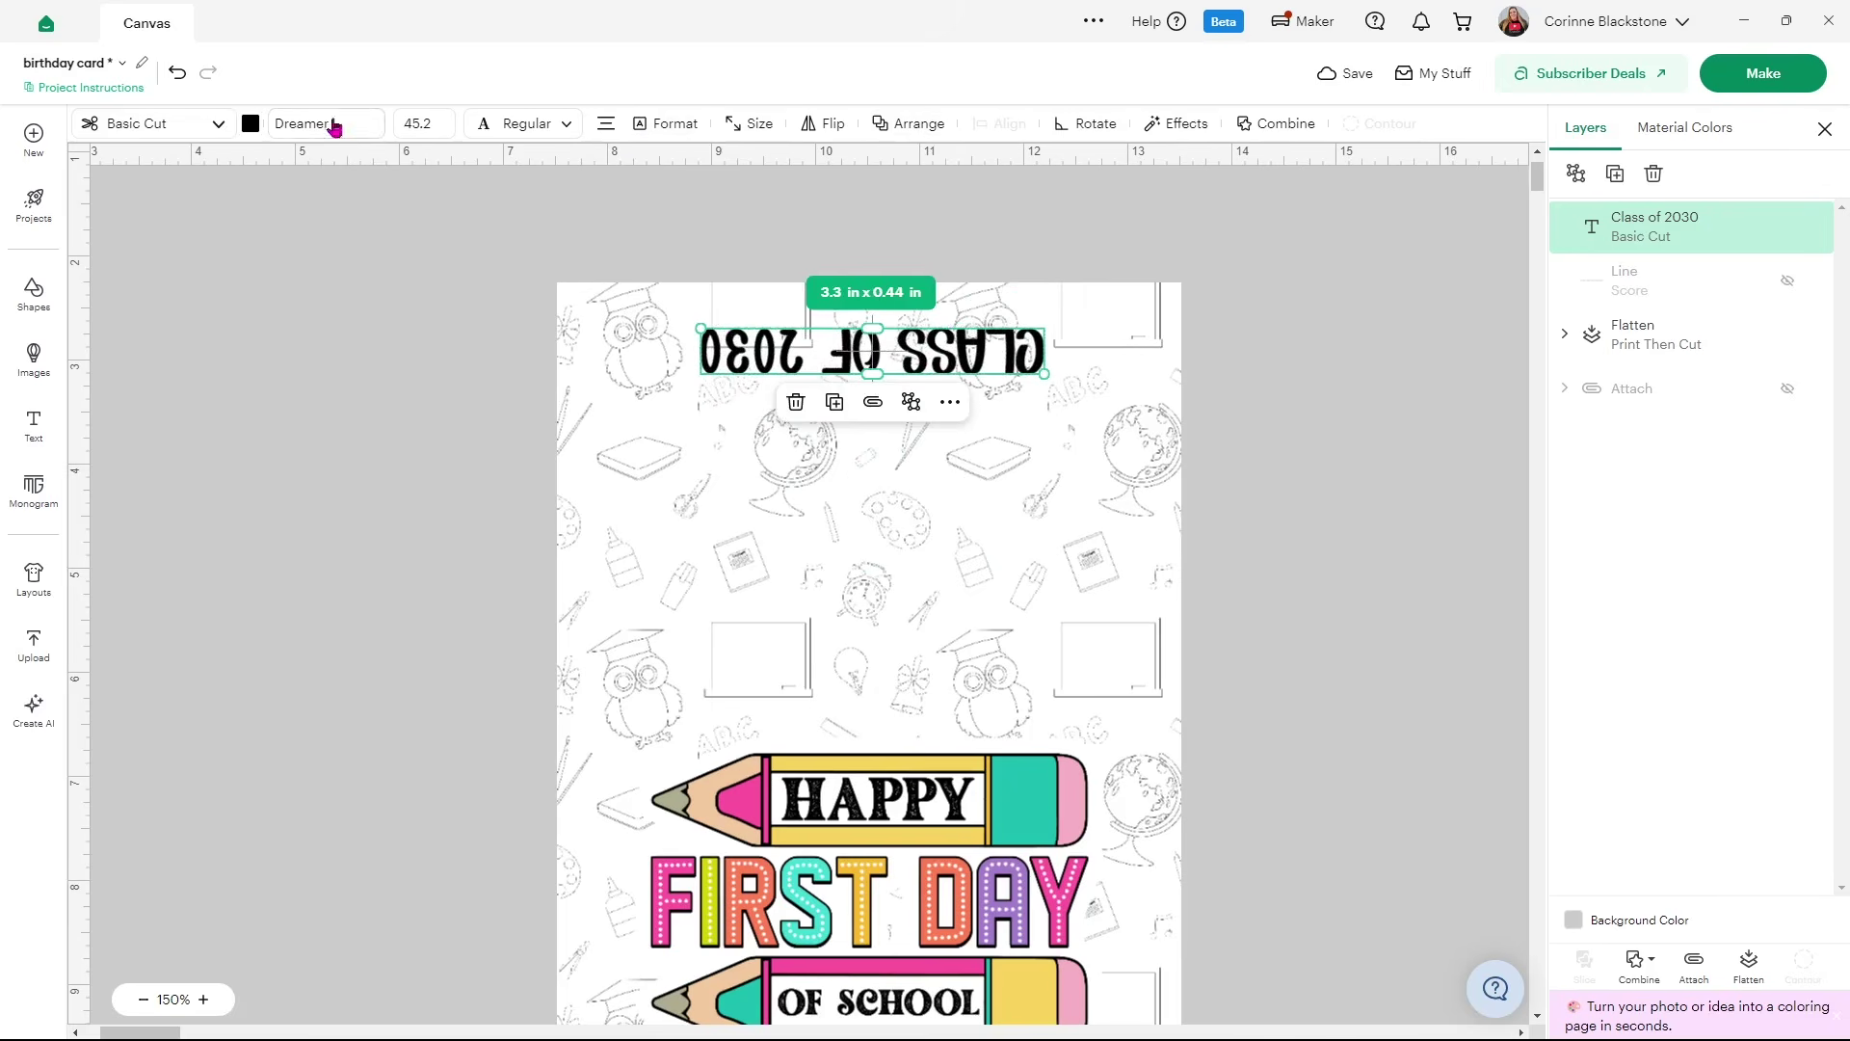
# Color the "Class of 2030" text a custom soft yellow, #ffee51
pyautogui.click(250, 124)
pyautogui.click(274, 269)
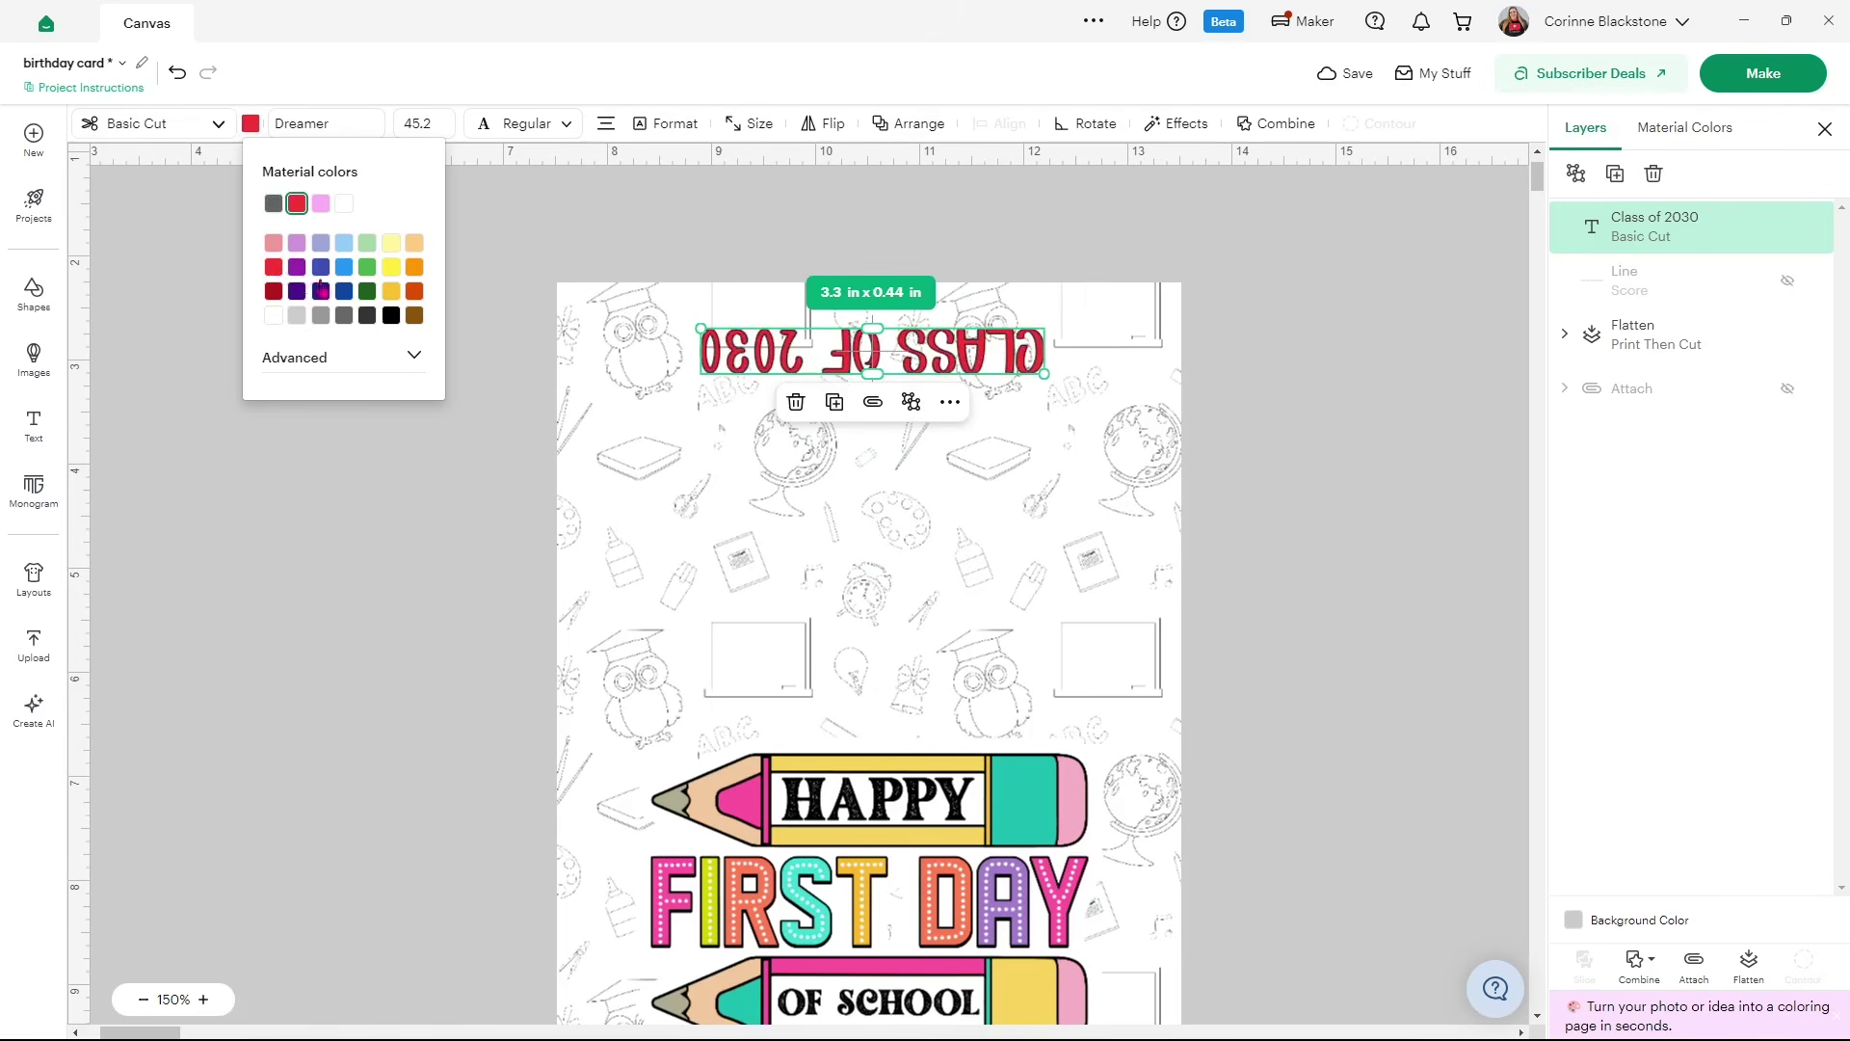
pyautogui.click(393, 269)
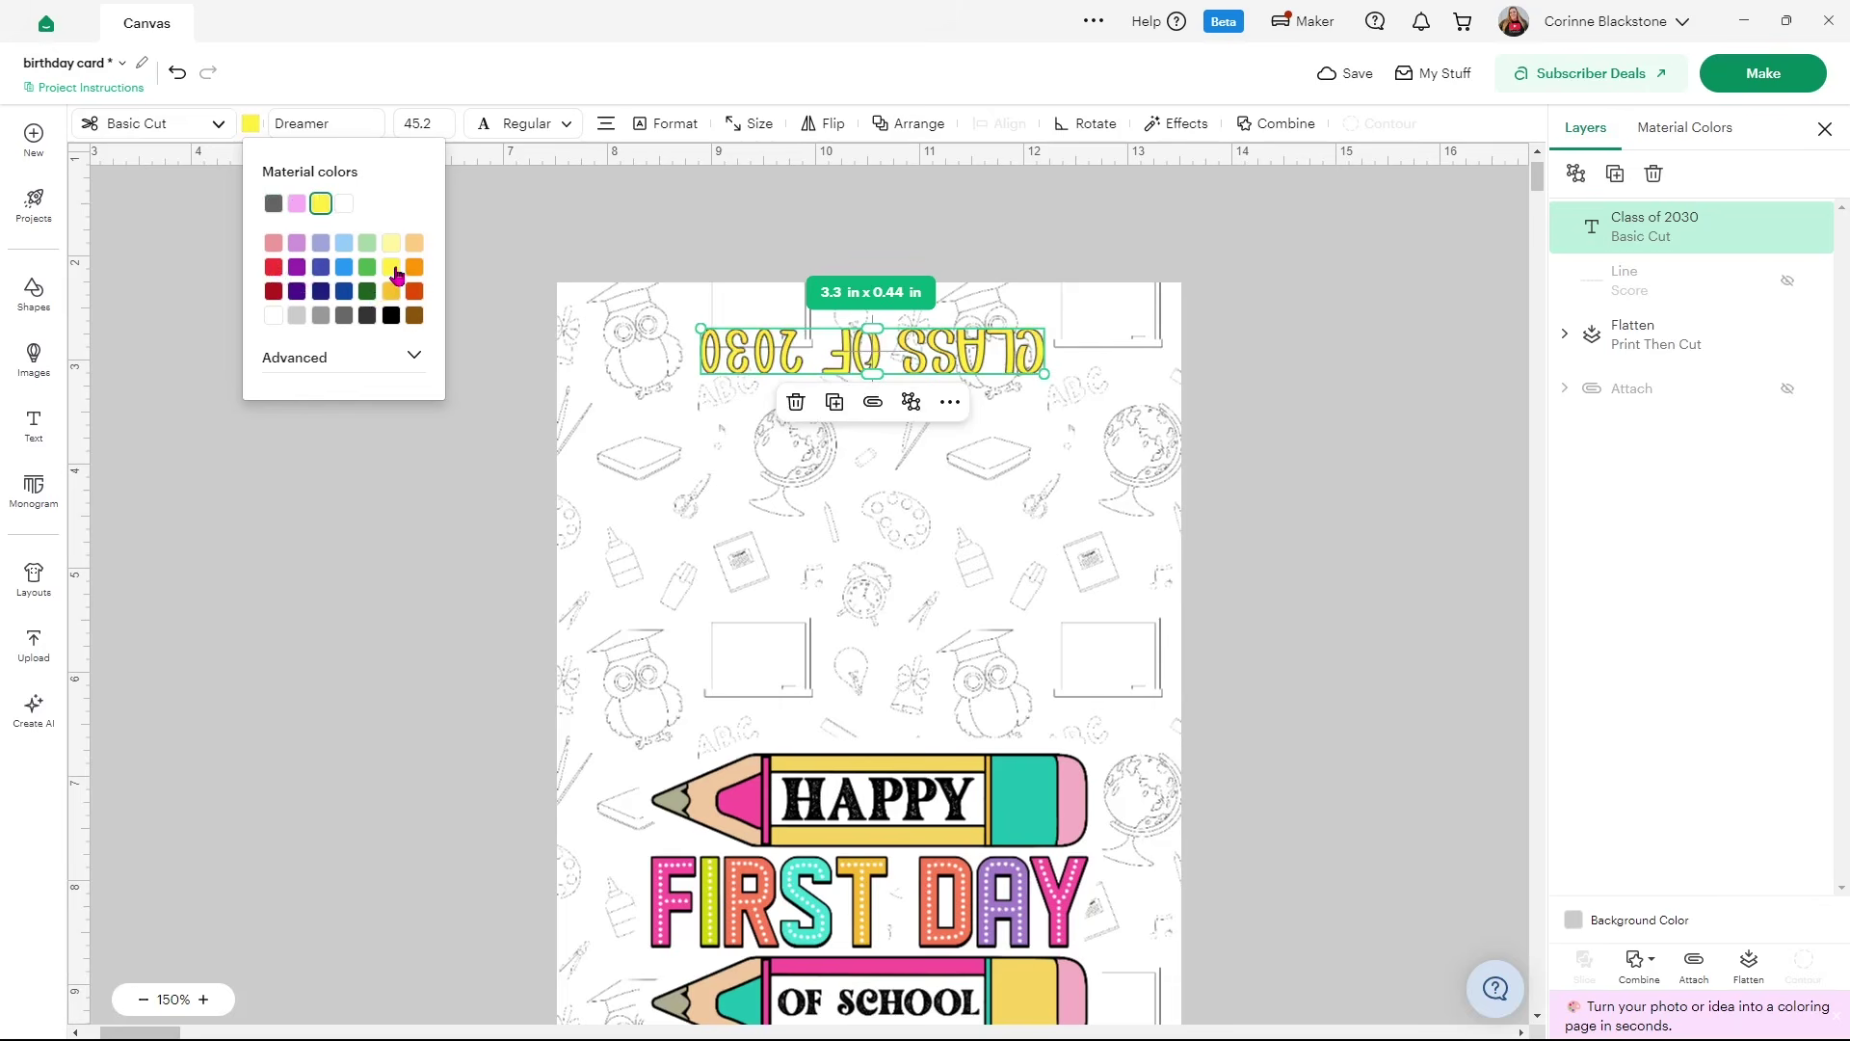
pyautogui.click(401, 360)
pyautogui.moveTo(386, 376)
pyautogui.mouseDown()
pyautogui.moveTo(321, 374)
pyautogui.moveTo(348, 388)
pyautogui.moveTo(374, 372)
pyautogui.mouseUp()
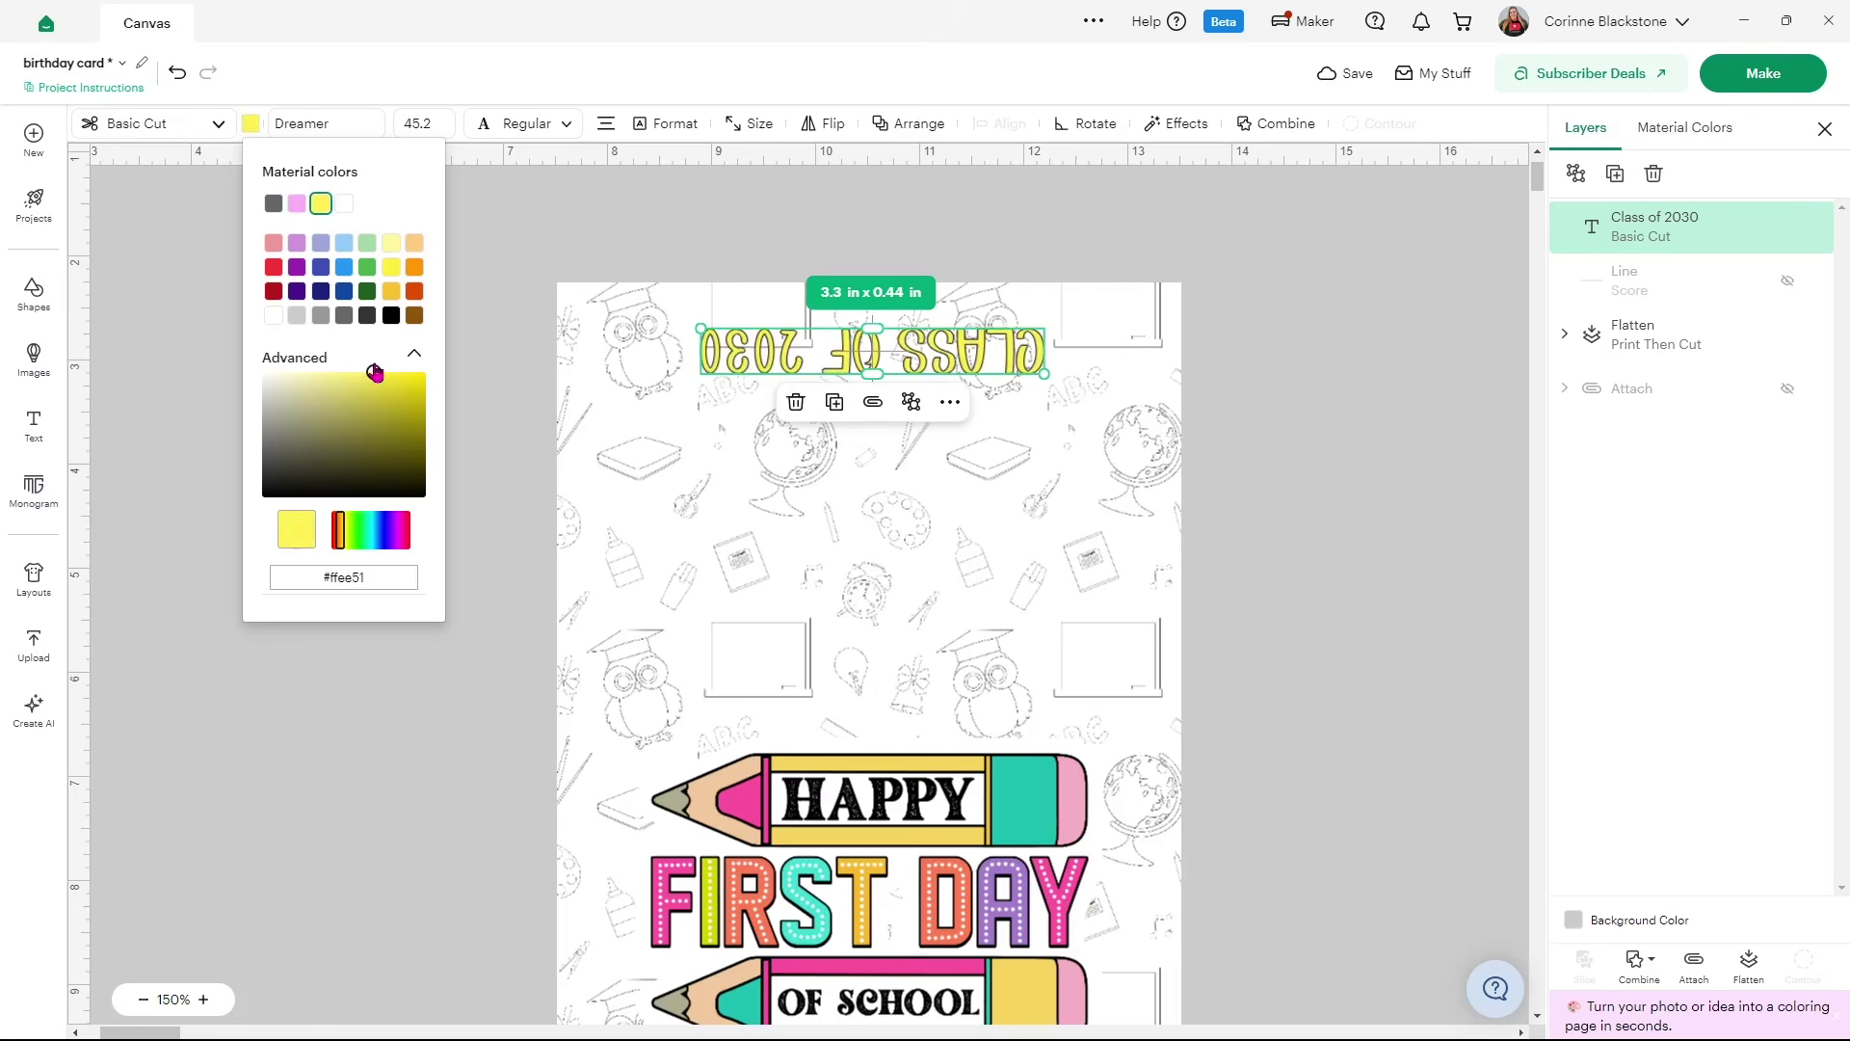
pyautogui.click(474, 613)
# Flatten the "Class of 2030" text into the patterned card
pyautogui.click(861, 358)
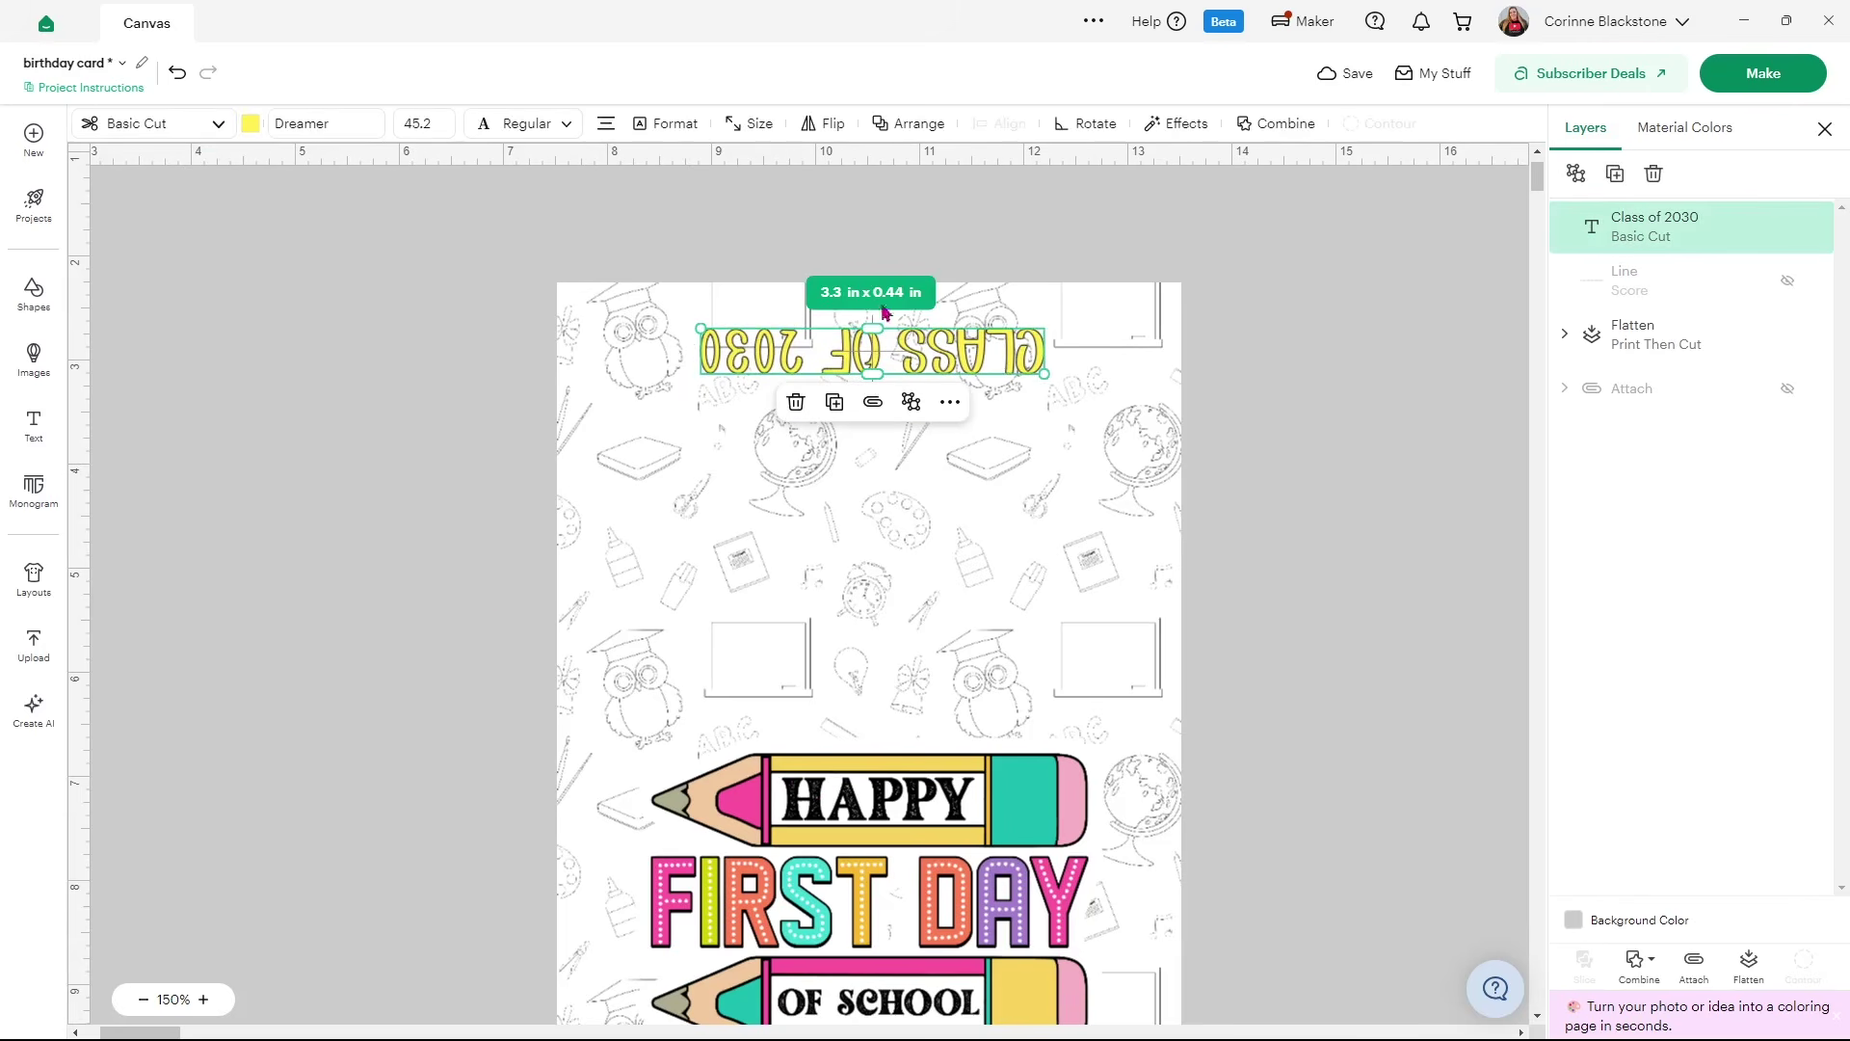
pyautogui.moveTo(571, 225); pyautogui.dragTo(1017, 880)
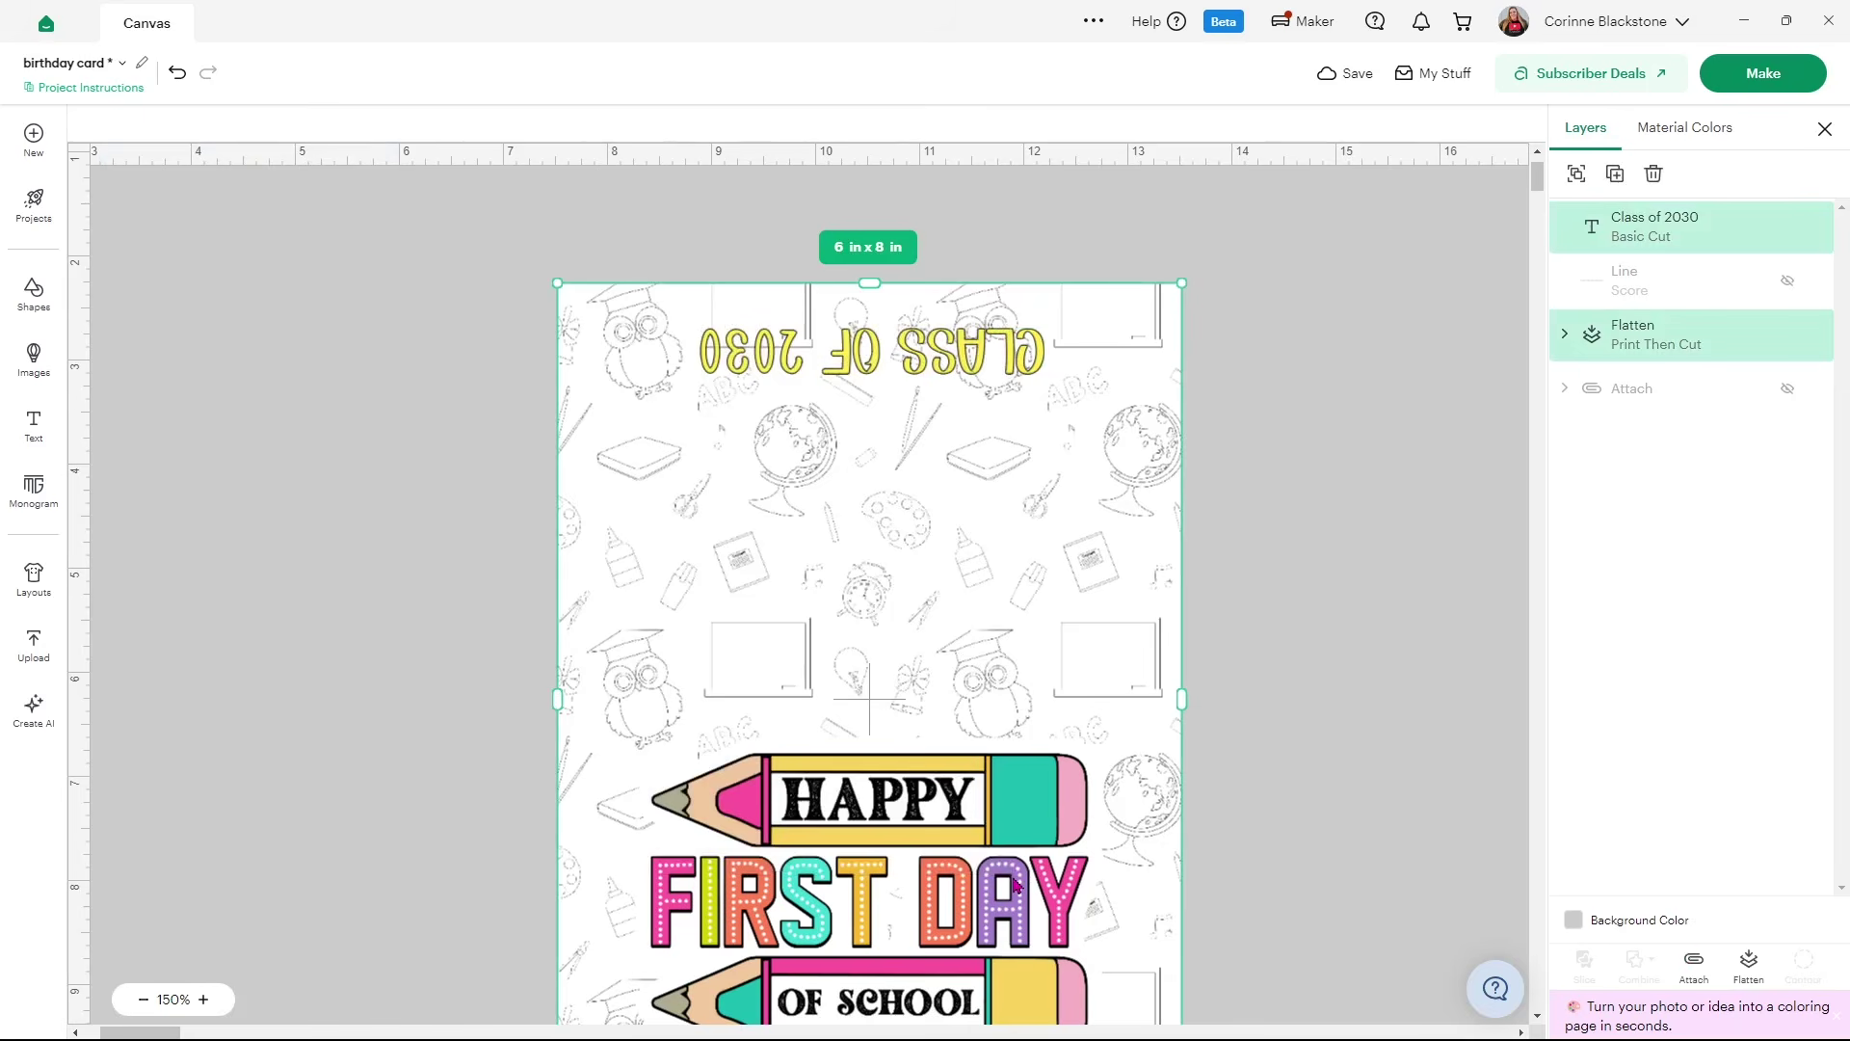
pyautogui.click(1749, 963)
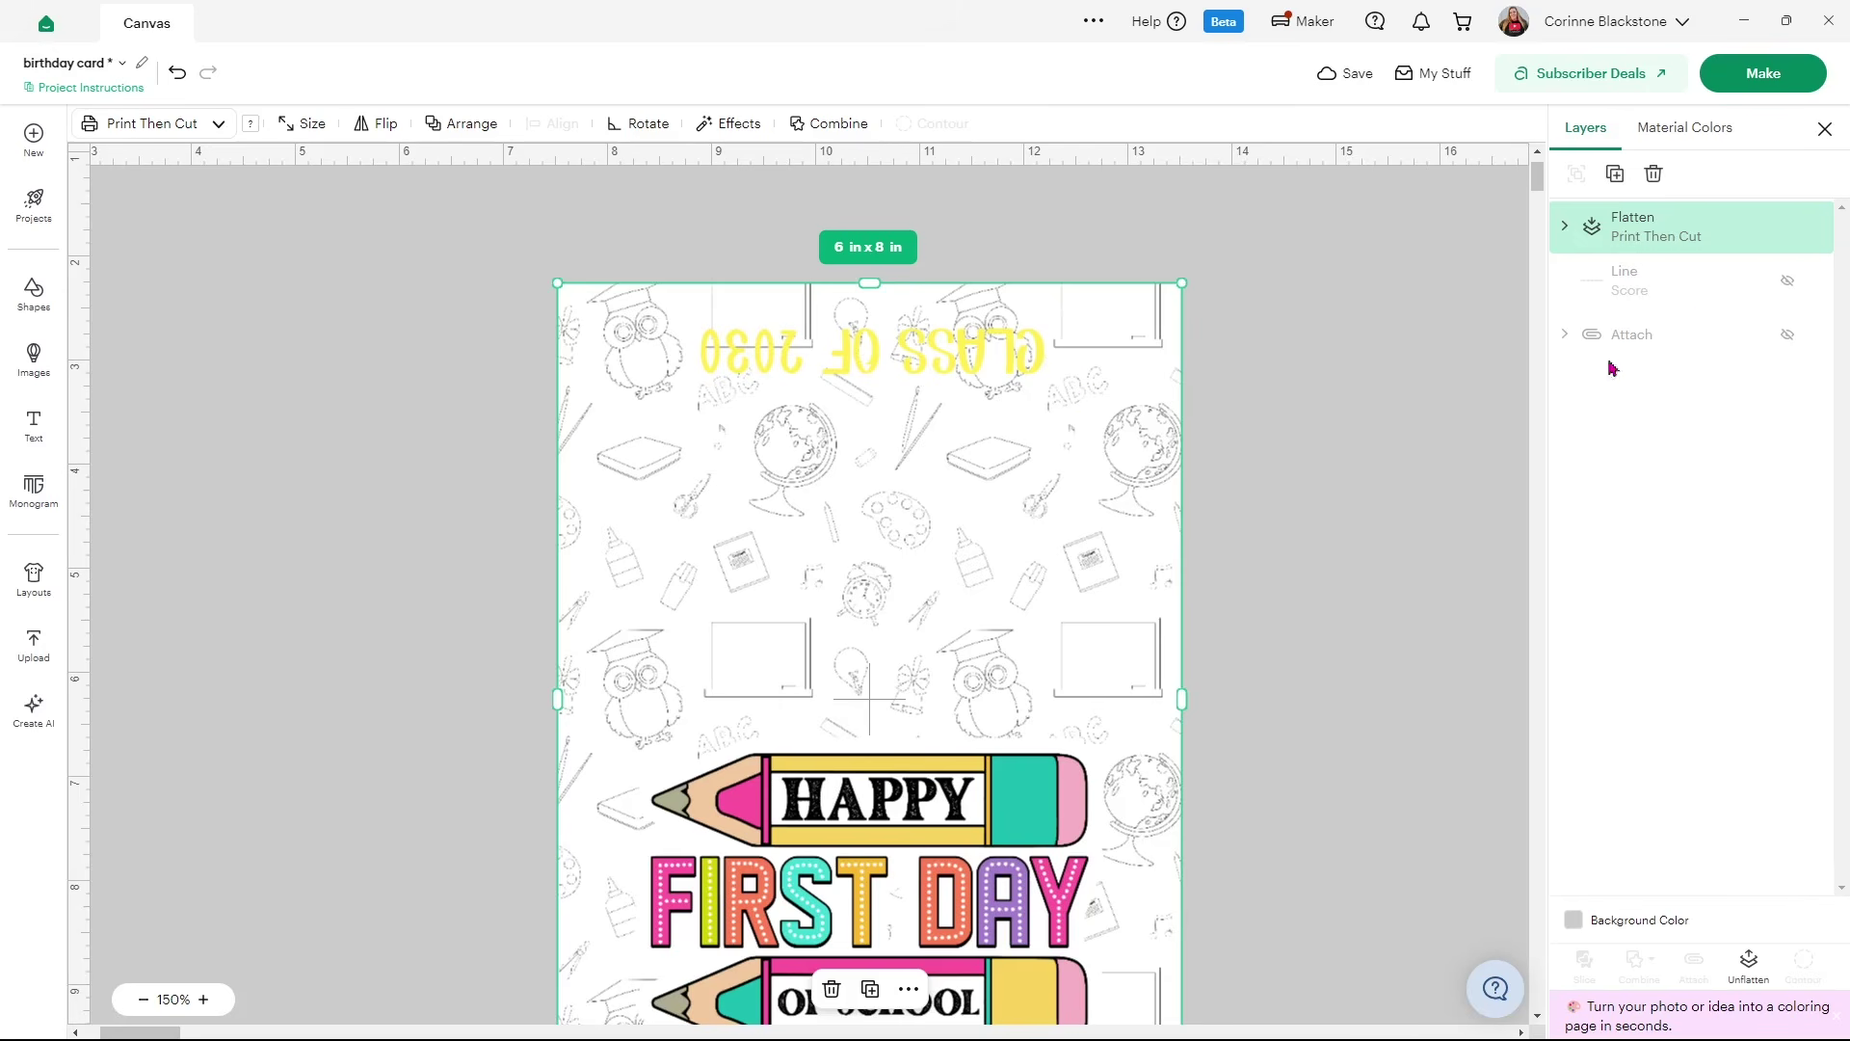
# Unhide the score line and attach it to the flattened card
pyautogui.click(1787, 282)
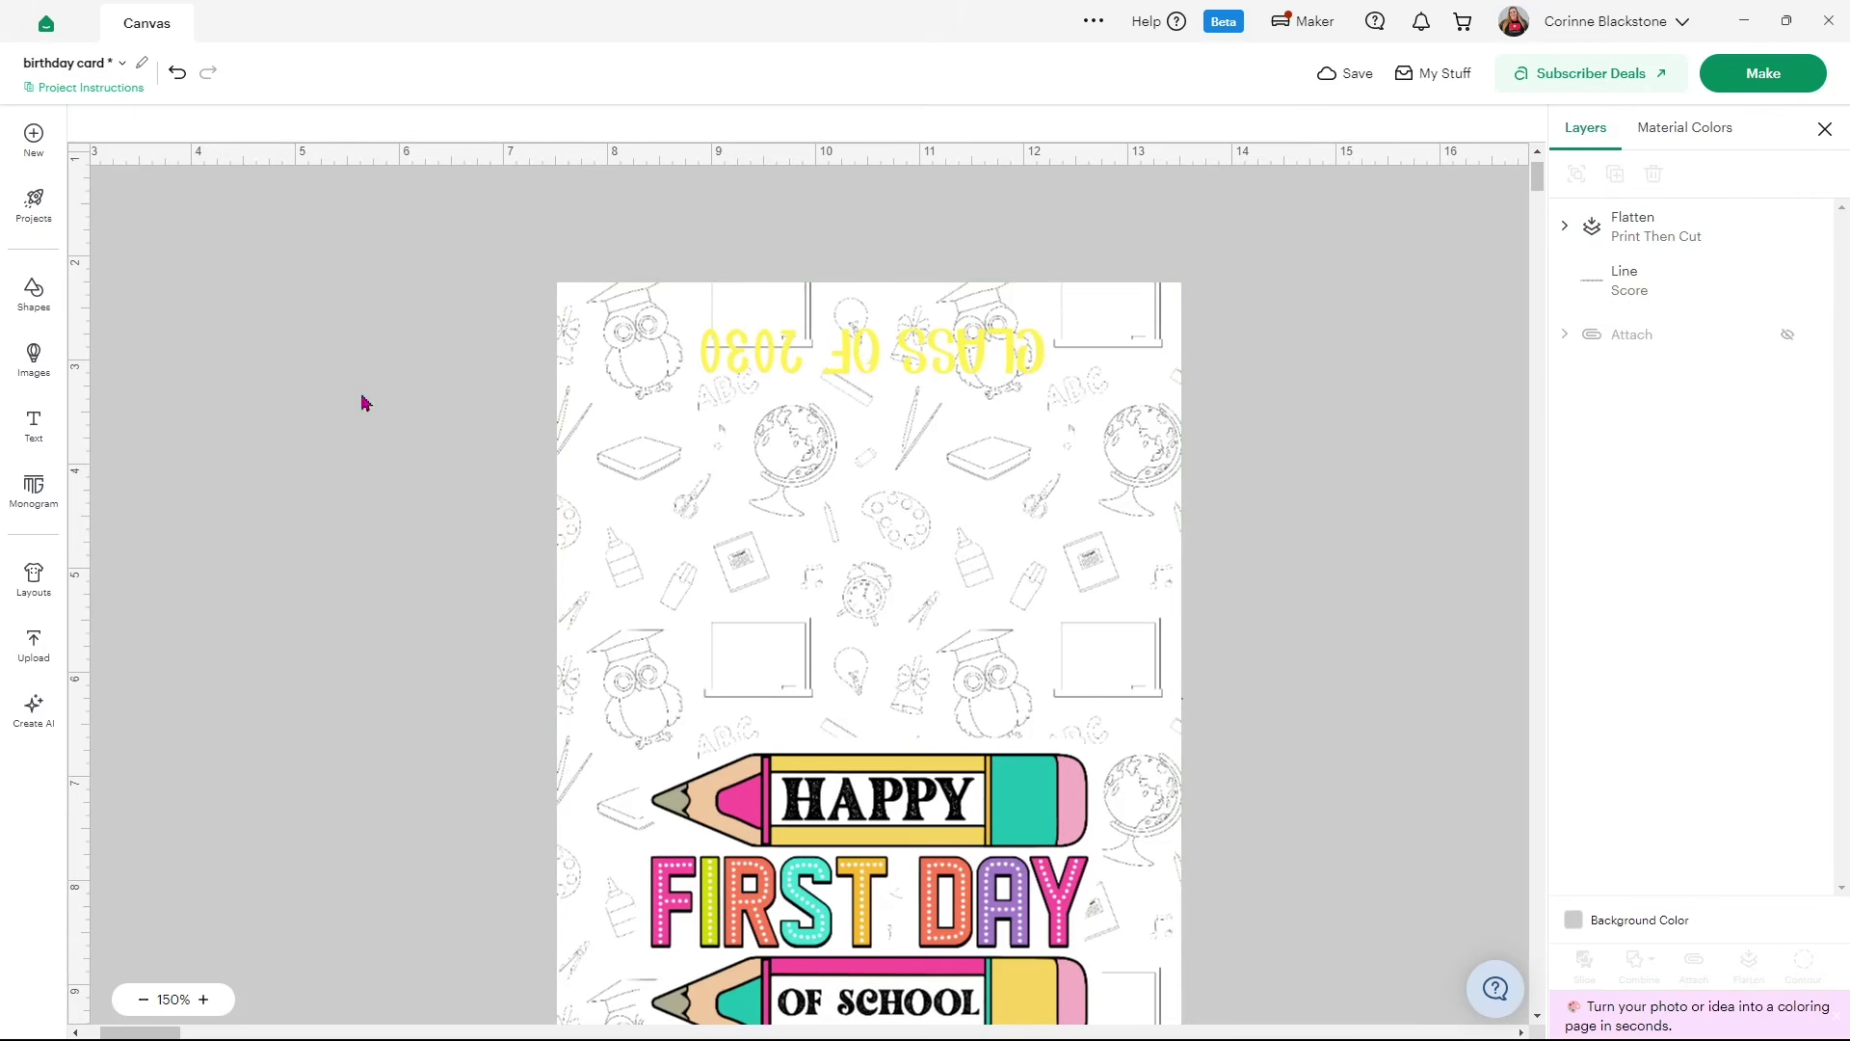
pyautogui.moveTo(436, 288); pyautogui.dragTo(1026, 992)
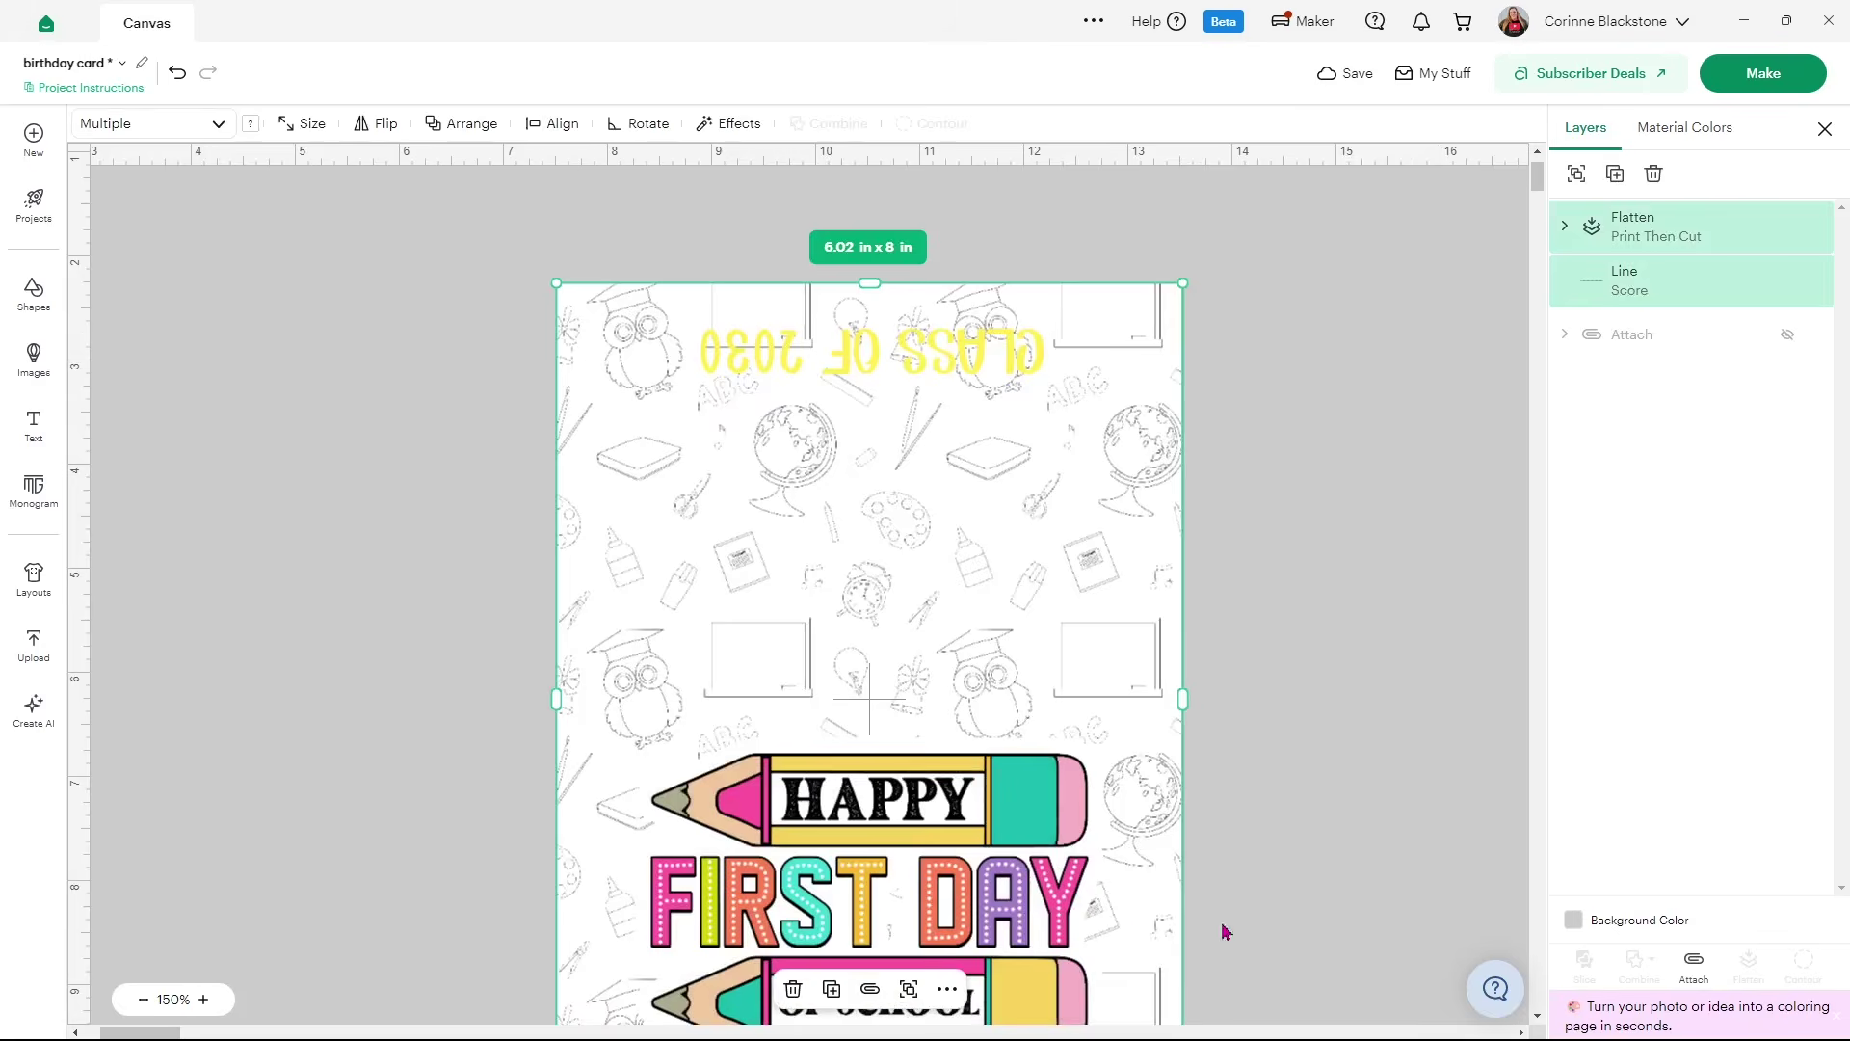
pyautogui.click(1691, 960)
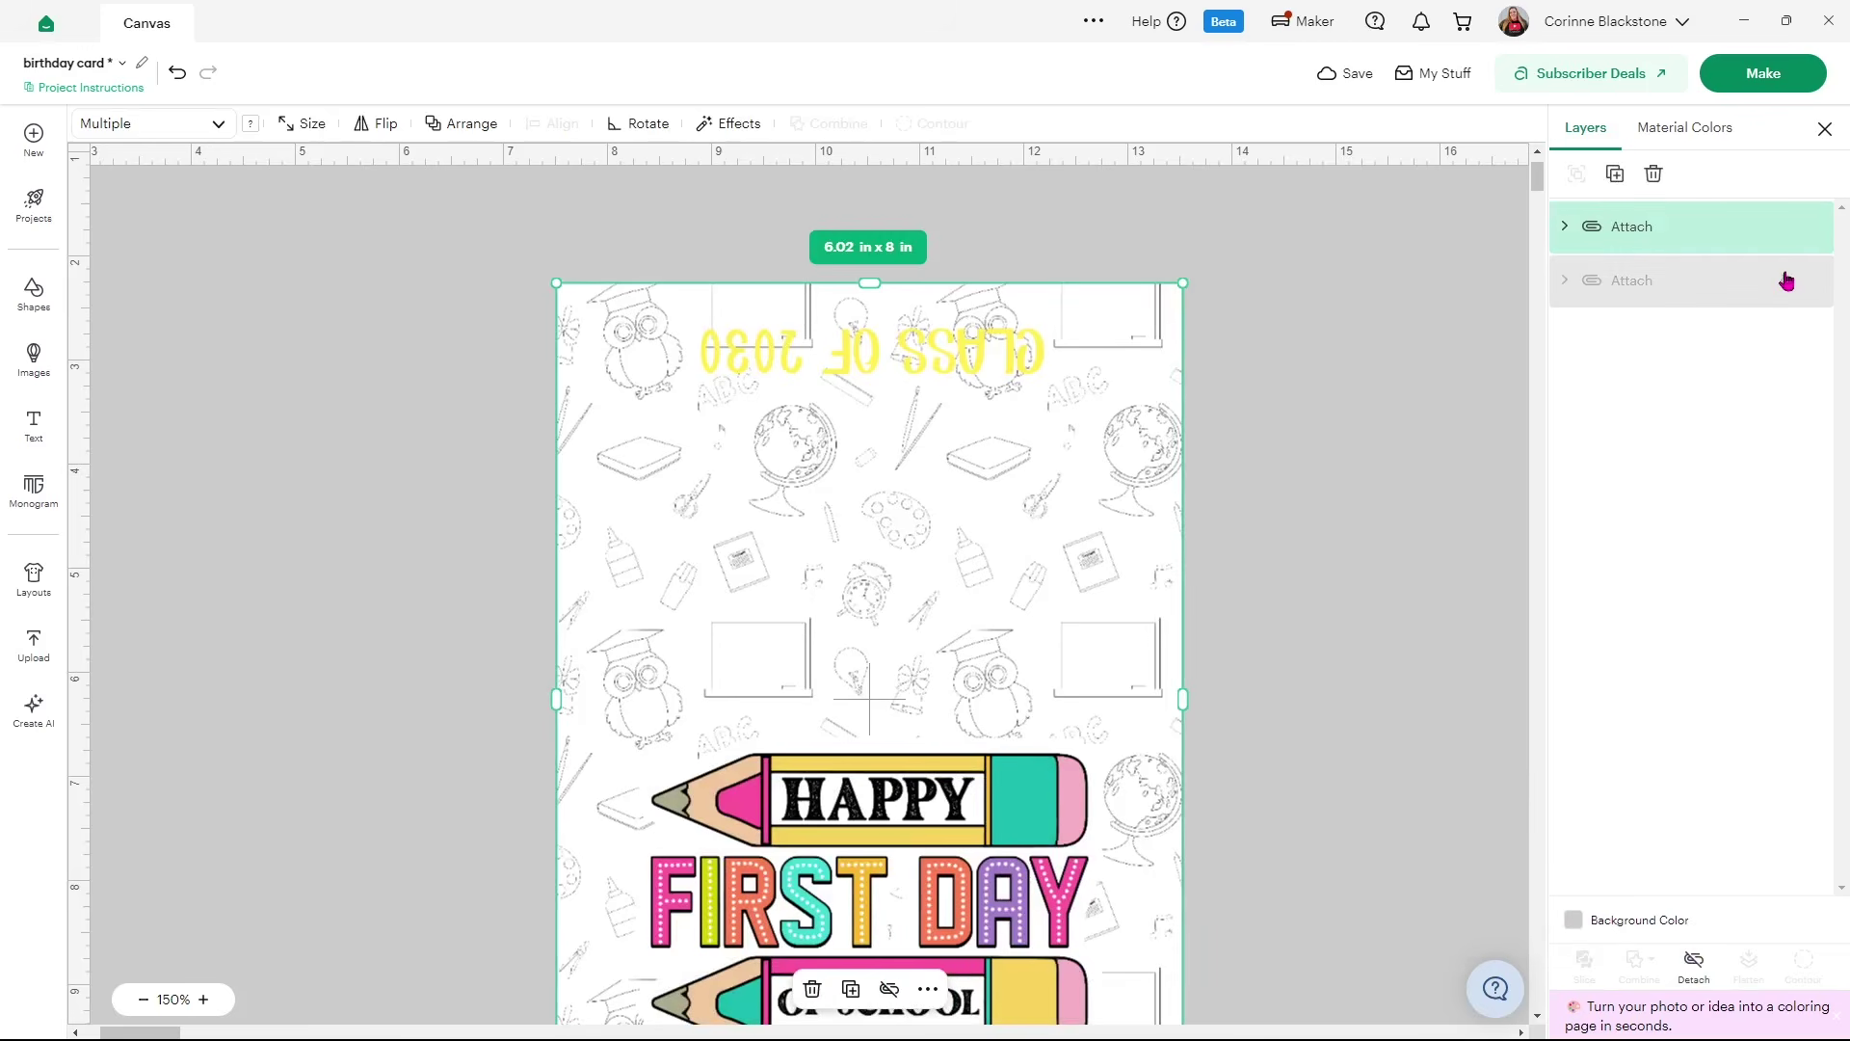
# Save the project and preview the First Day of School card on its mat, returning to the canvas
pyautogui.click(1342, 73)
pyautogui.click(1337, 122)
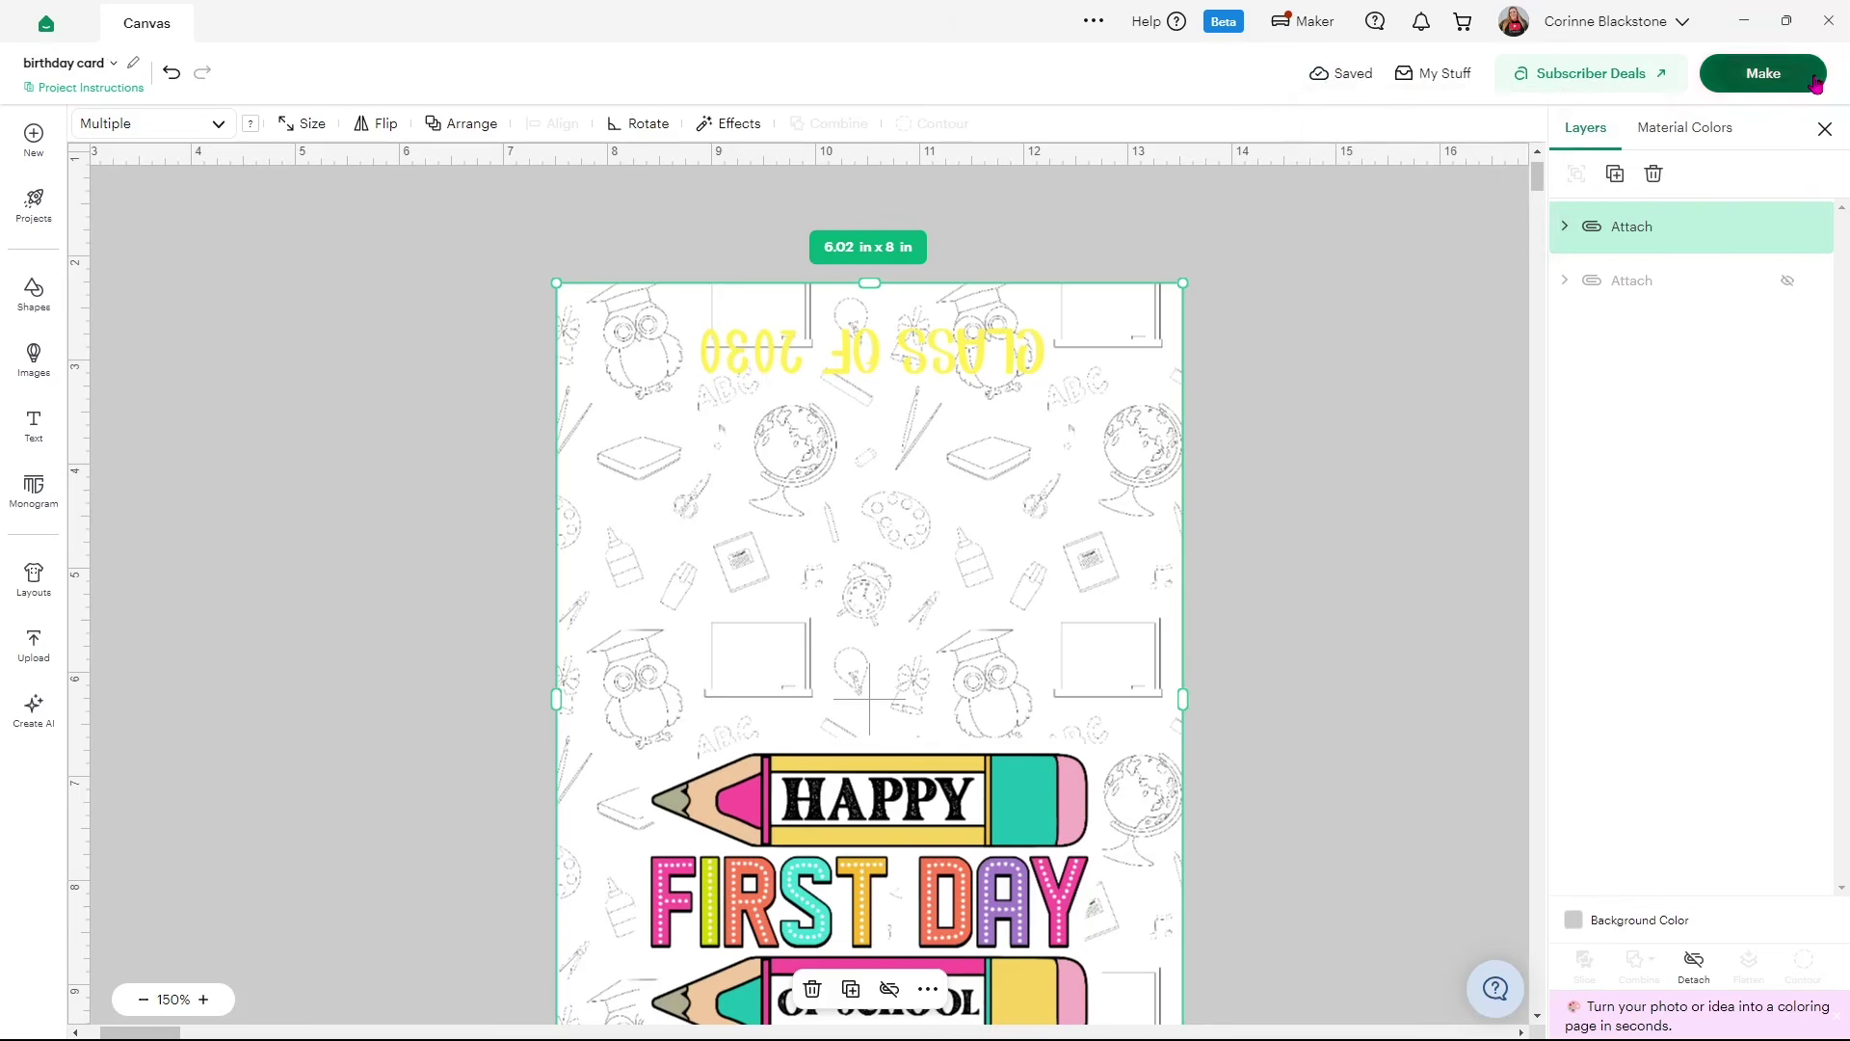
pyautogui.click(1778, 73)
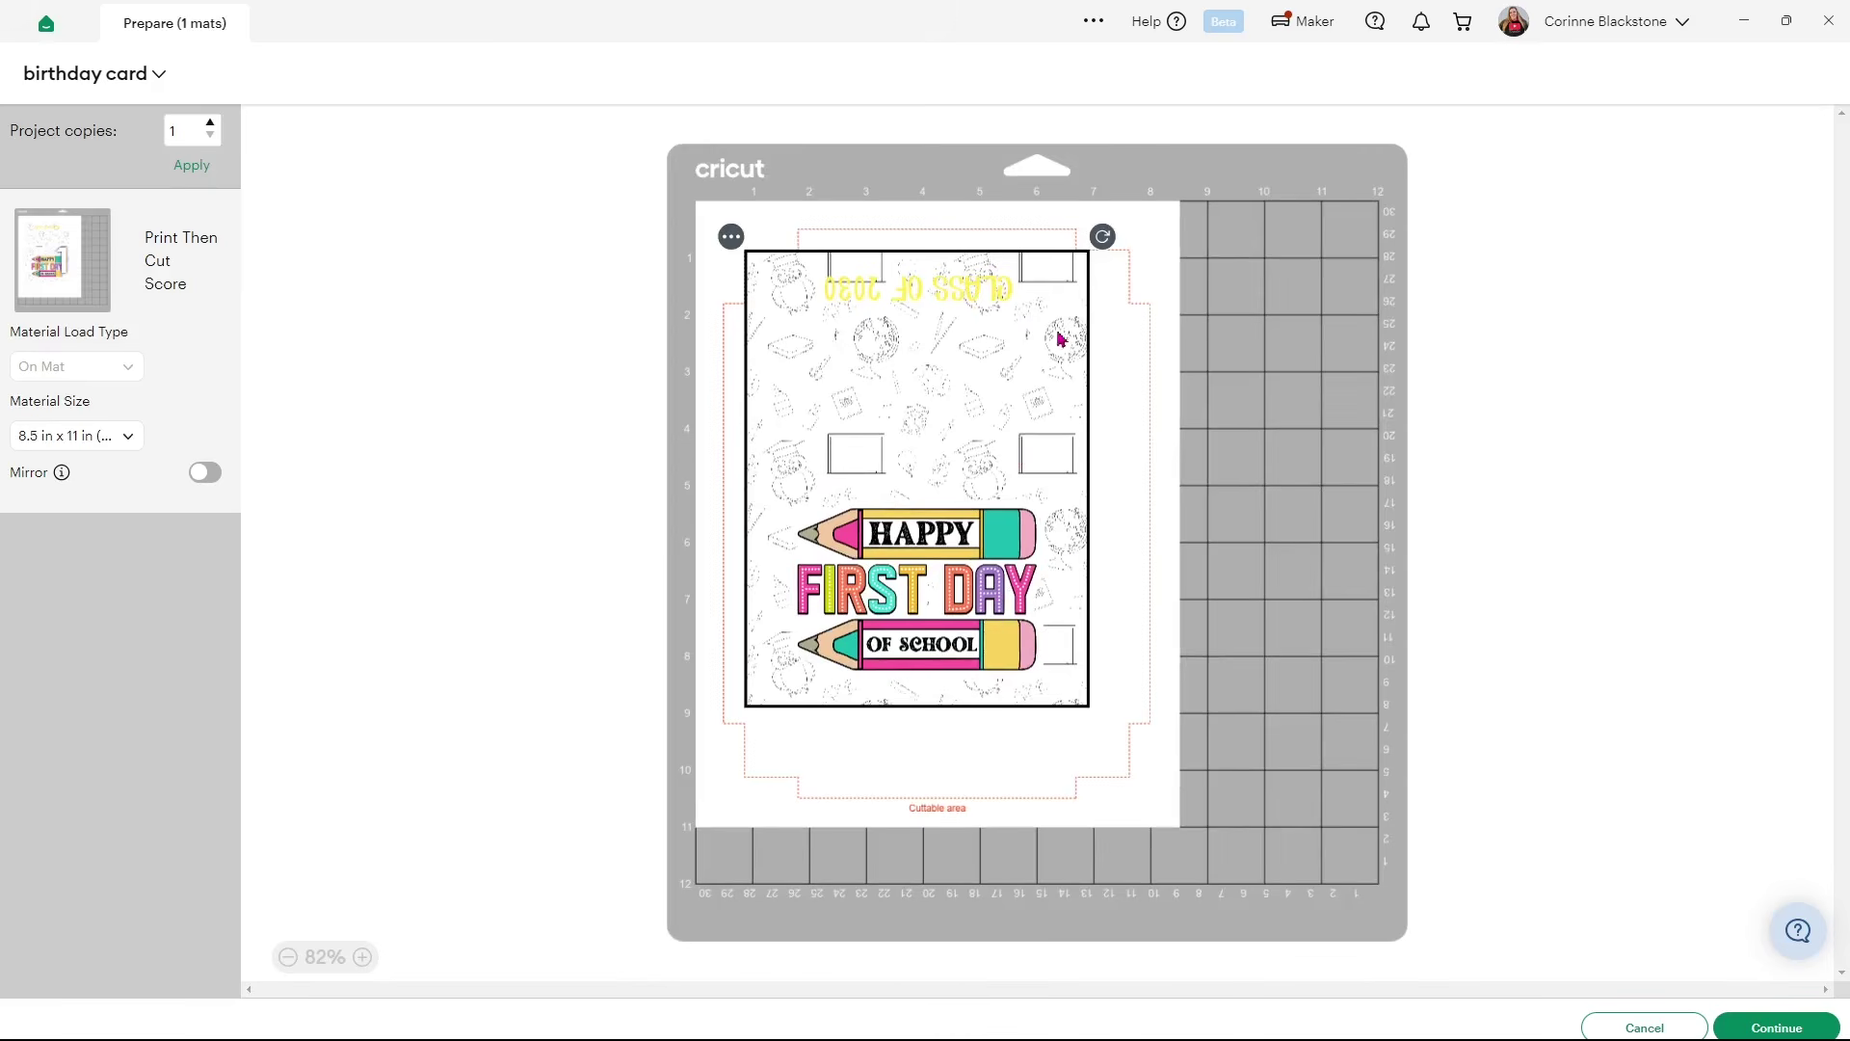
pyautogui.click(1646, 1029)
pyautogui.click(1028, 524)
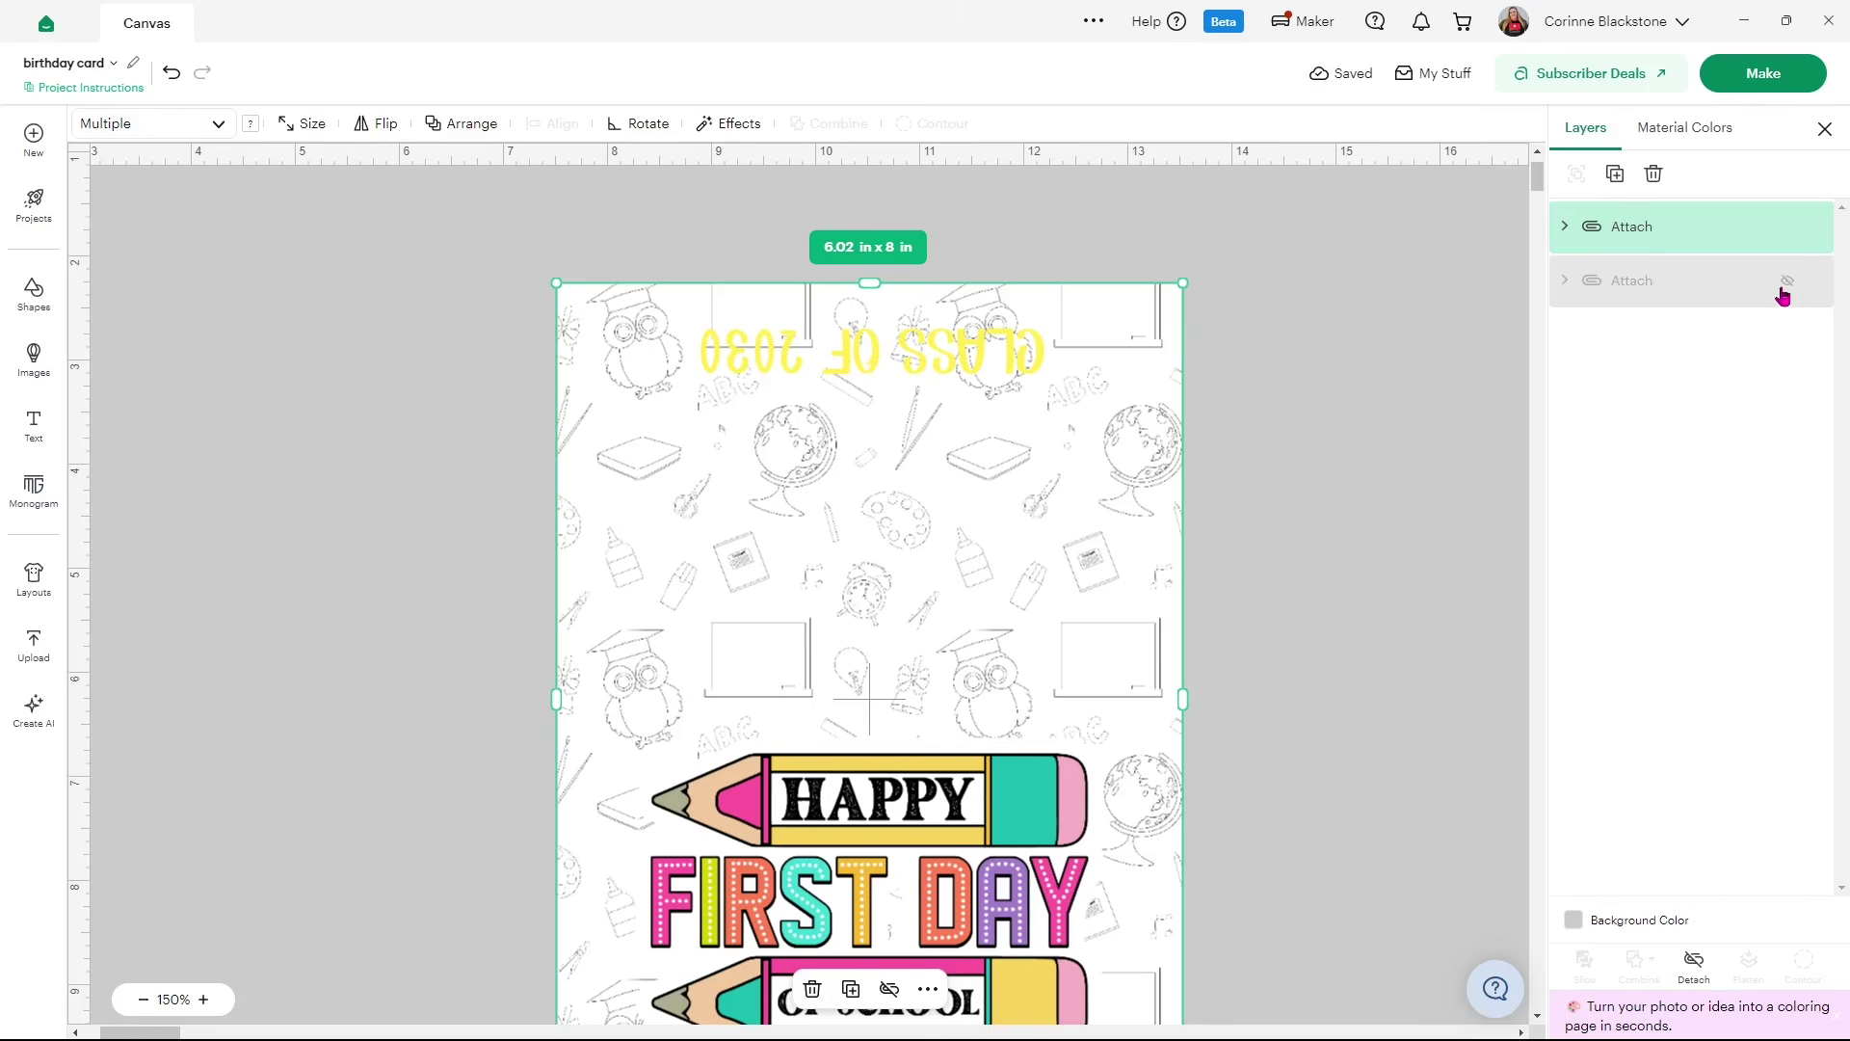
# Unhide the attached birthday card on the canvas alongside the First Day of School card
pyautogui.click(1788, 280)
pyautogui.moveTo(376, 658); pyautogui.dragTo(848, 613)
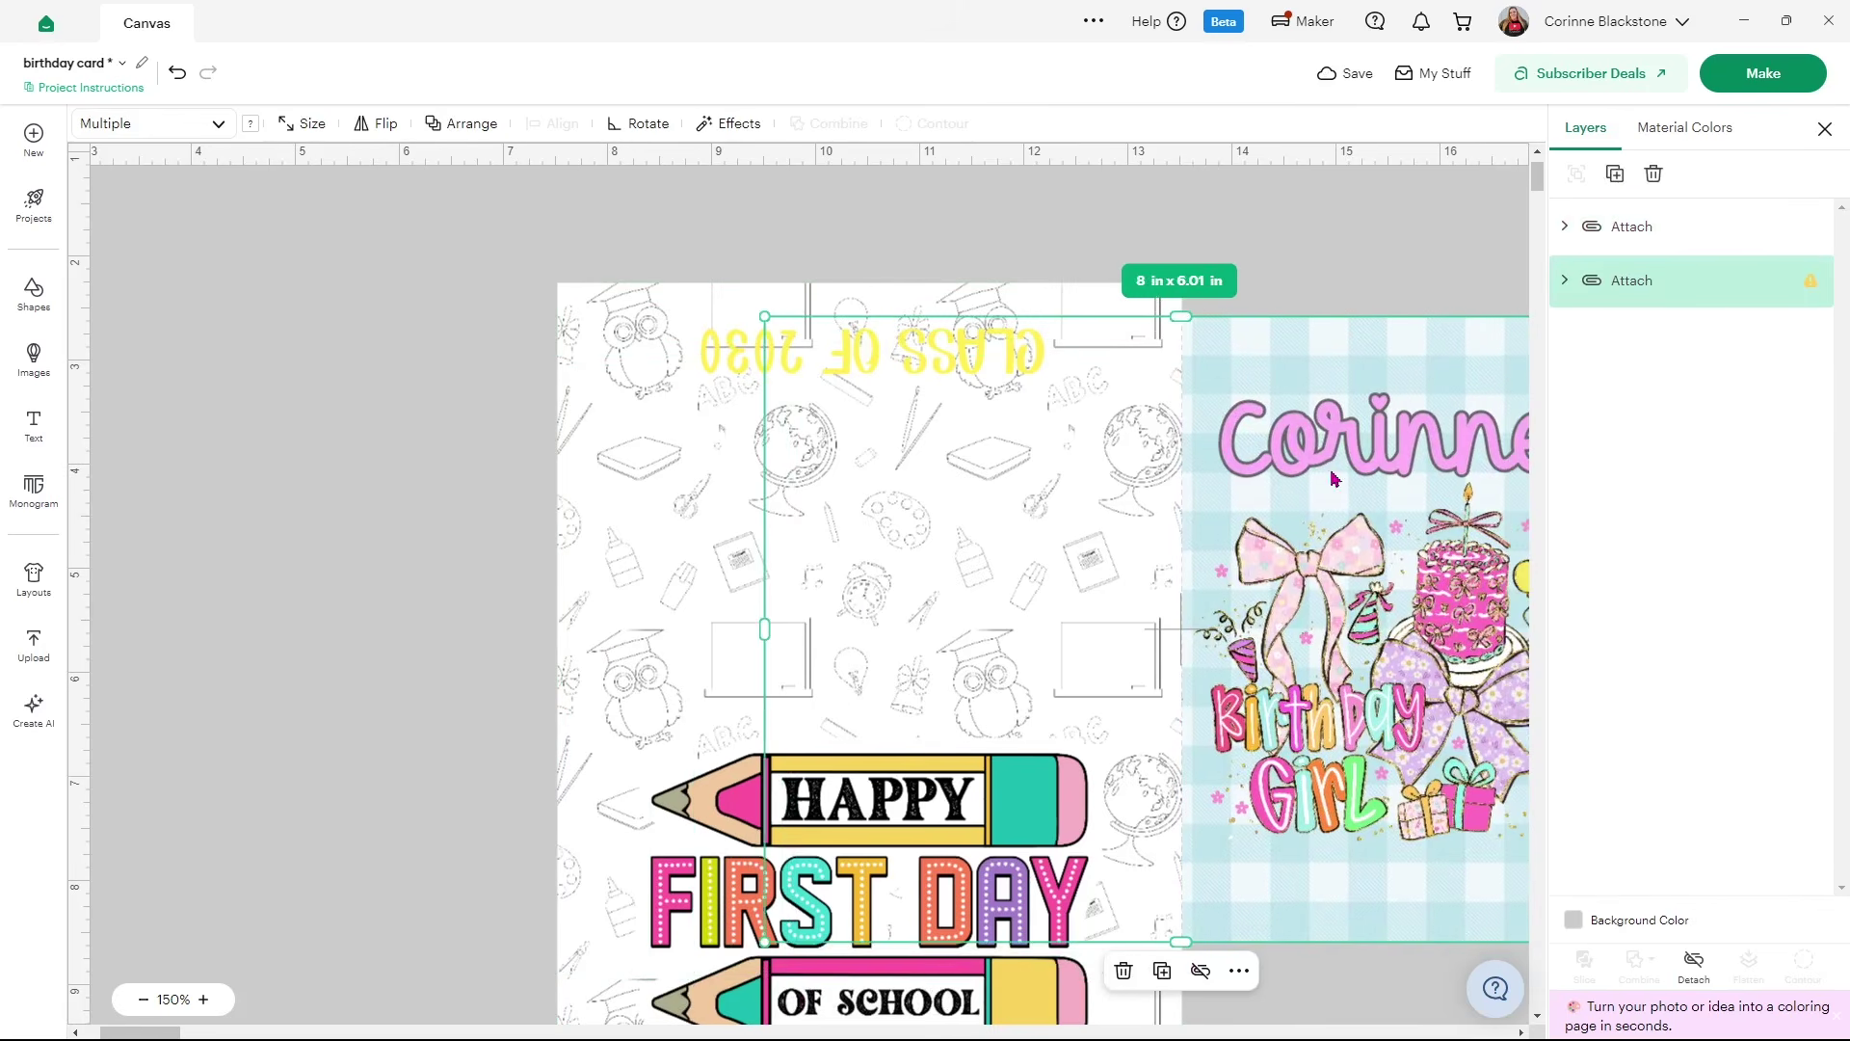
pyautogui.click(671, 377)
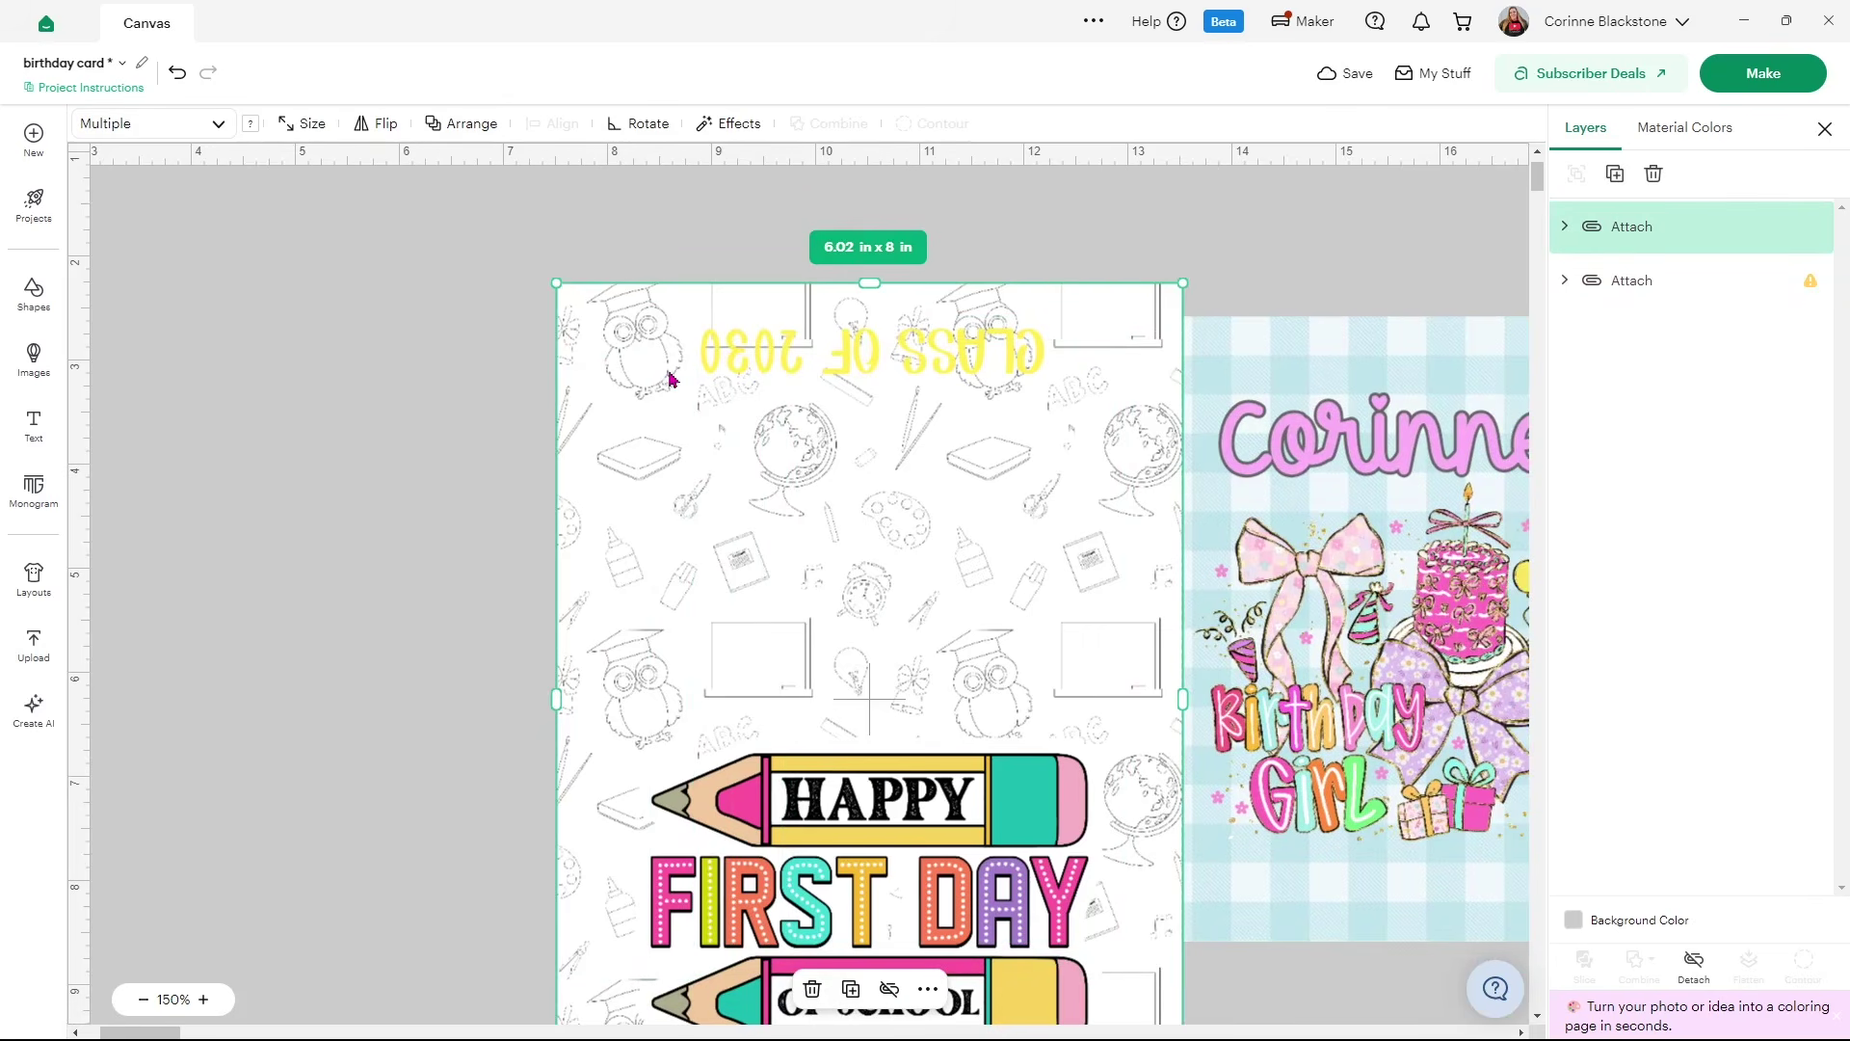
pyautogui.click(1333, 453)
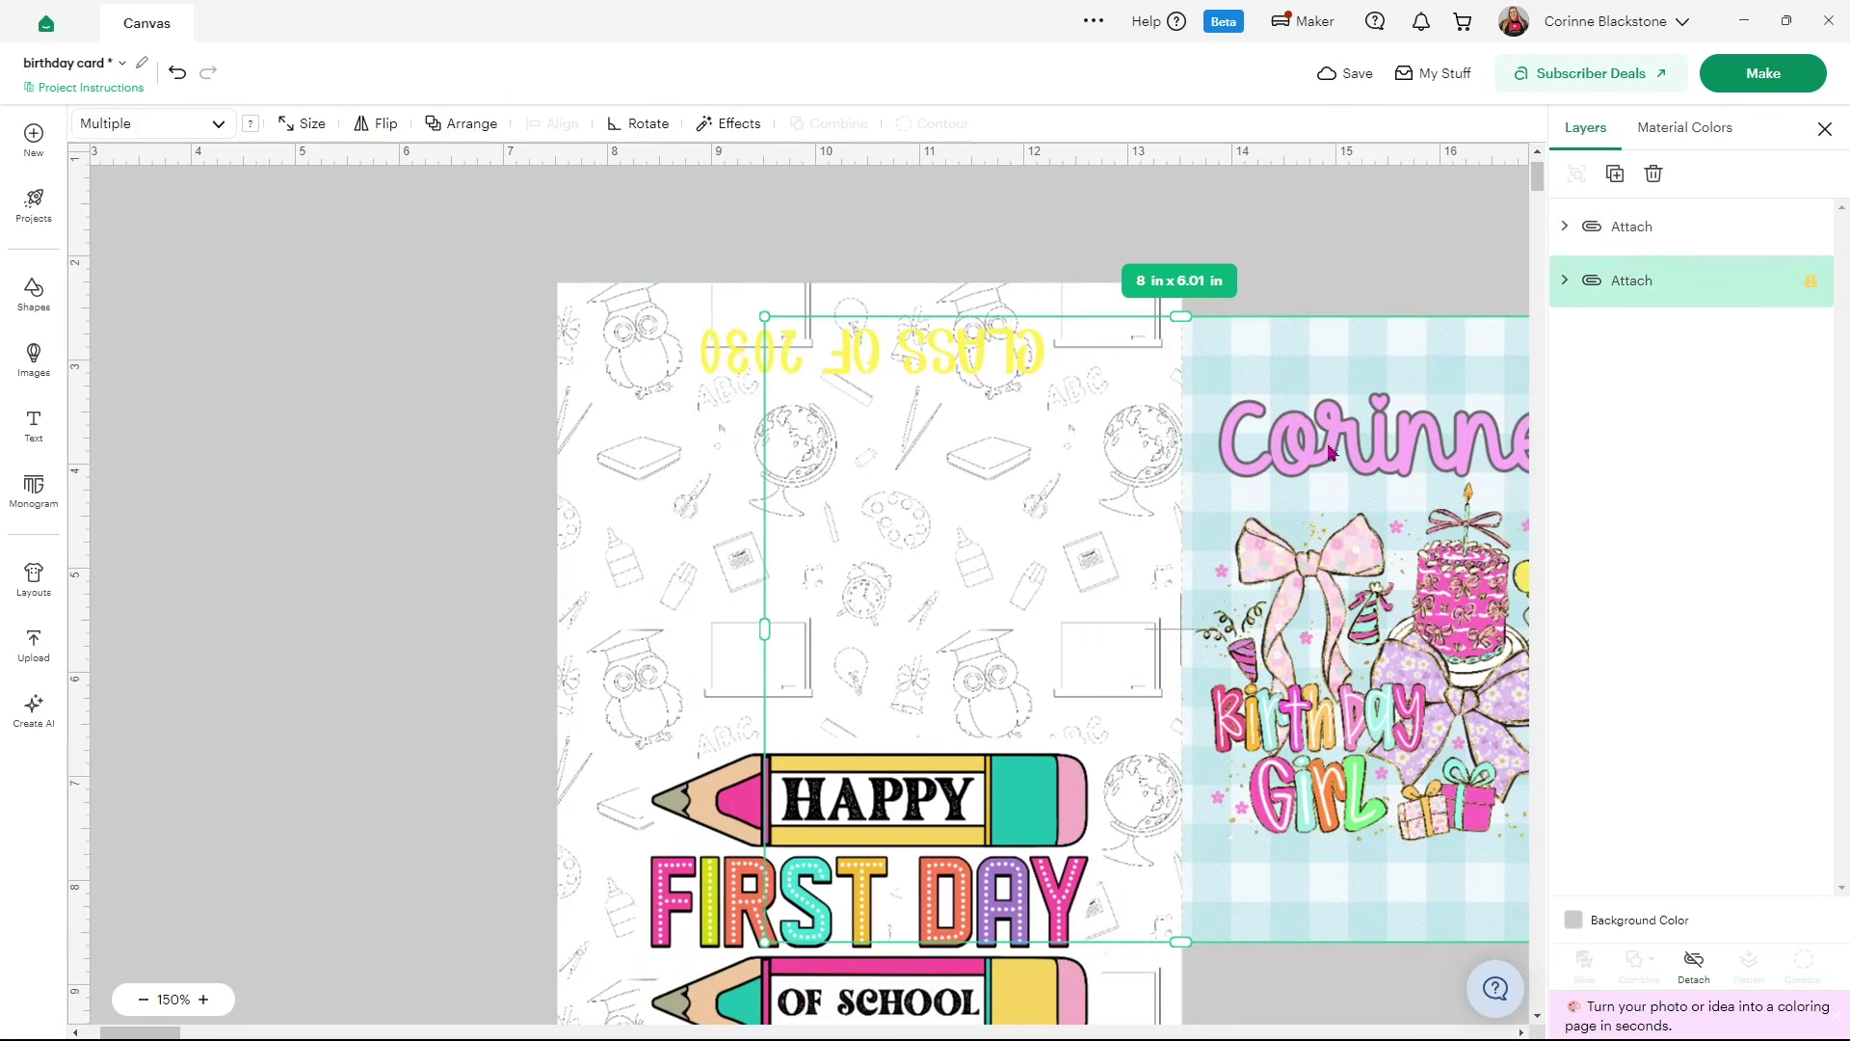
# Prepare the project for making and review the mats of both cards
pyautogui.click(1766, 76)
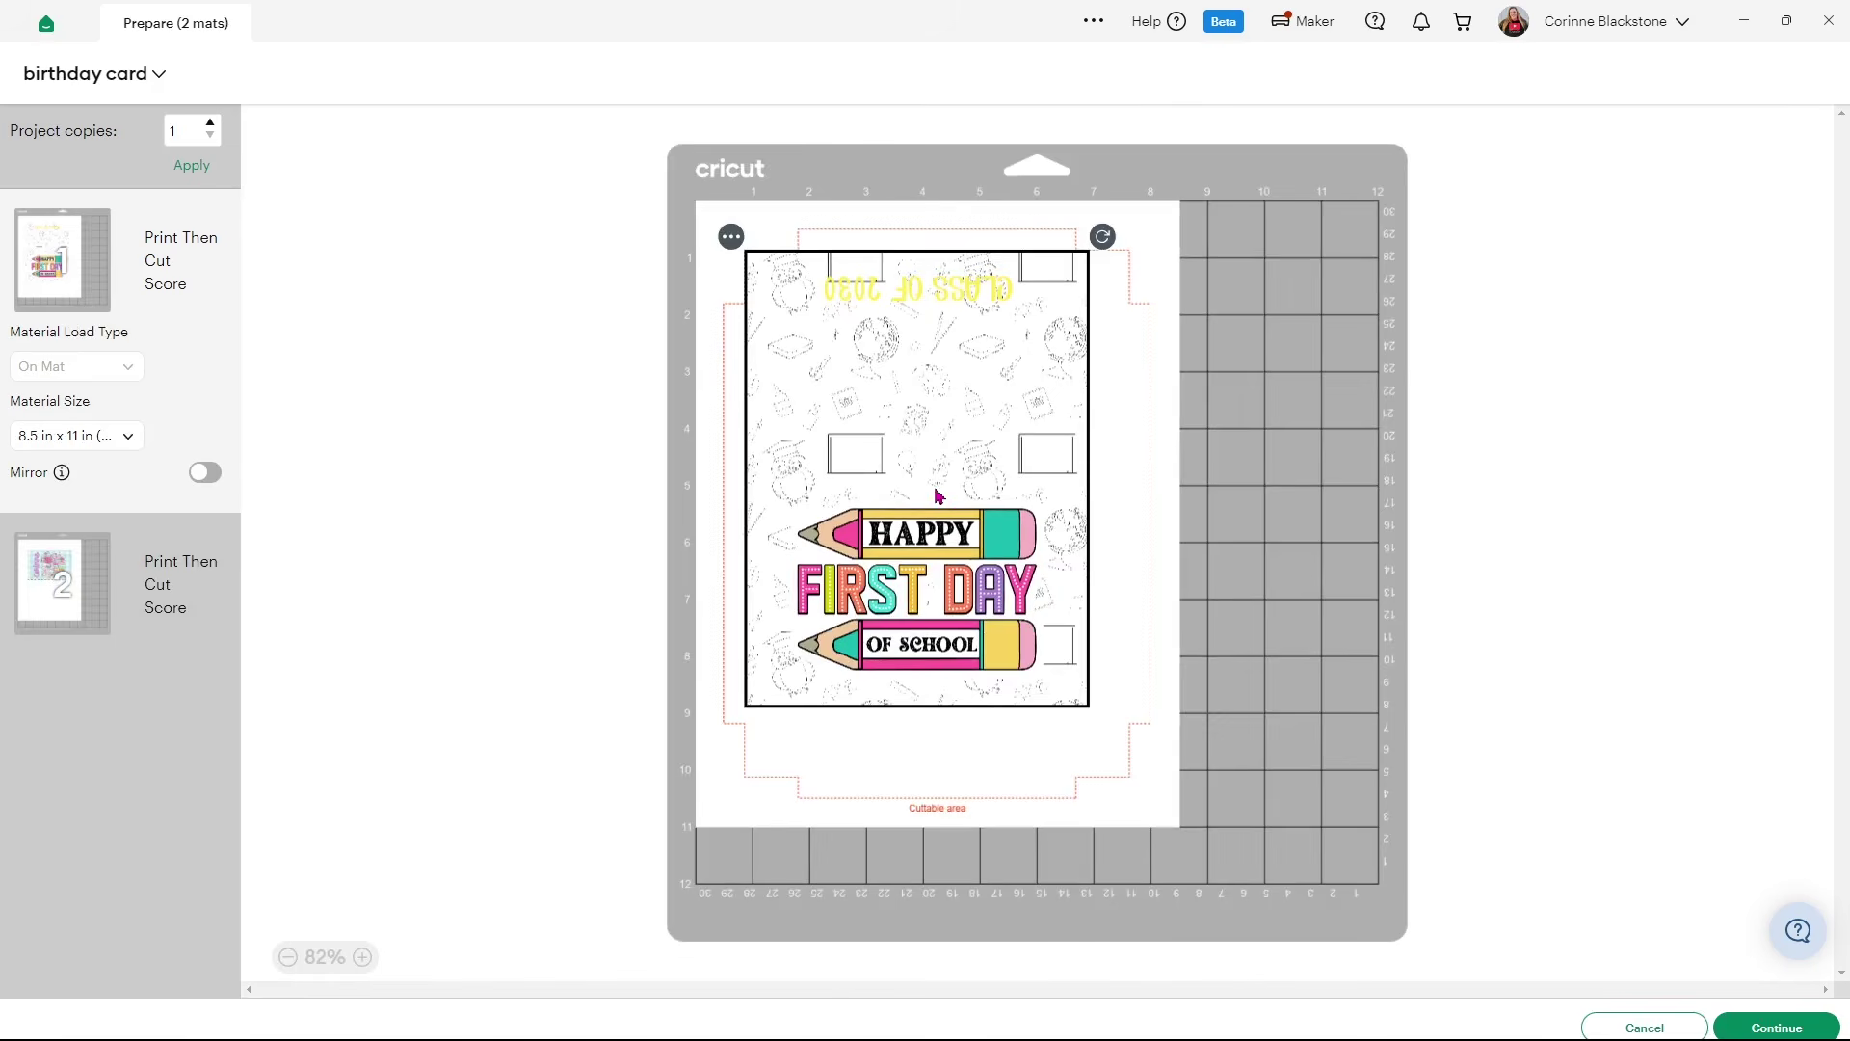
pyautogui.click(79, 569)
pyautogui.click(85, 574)
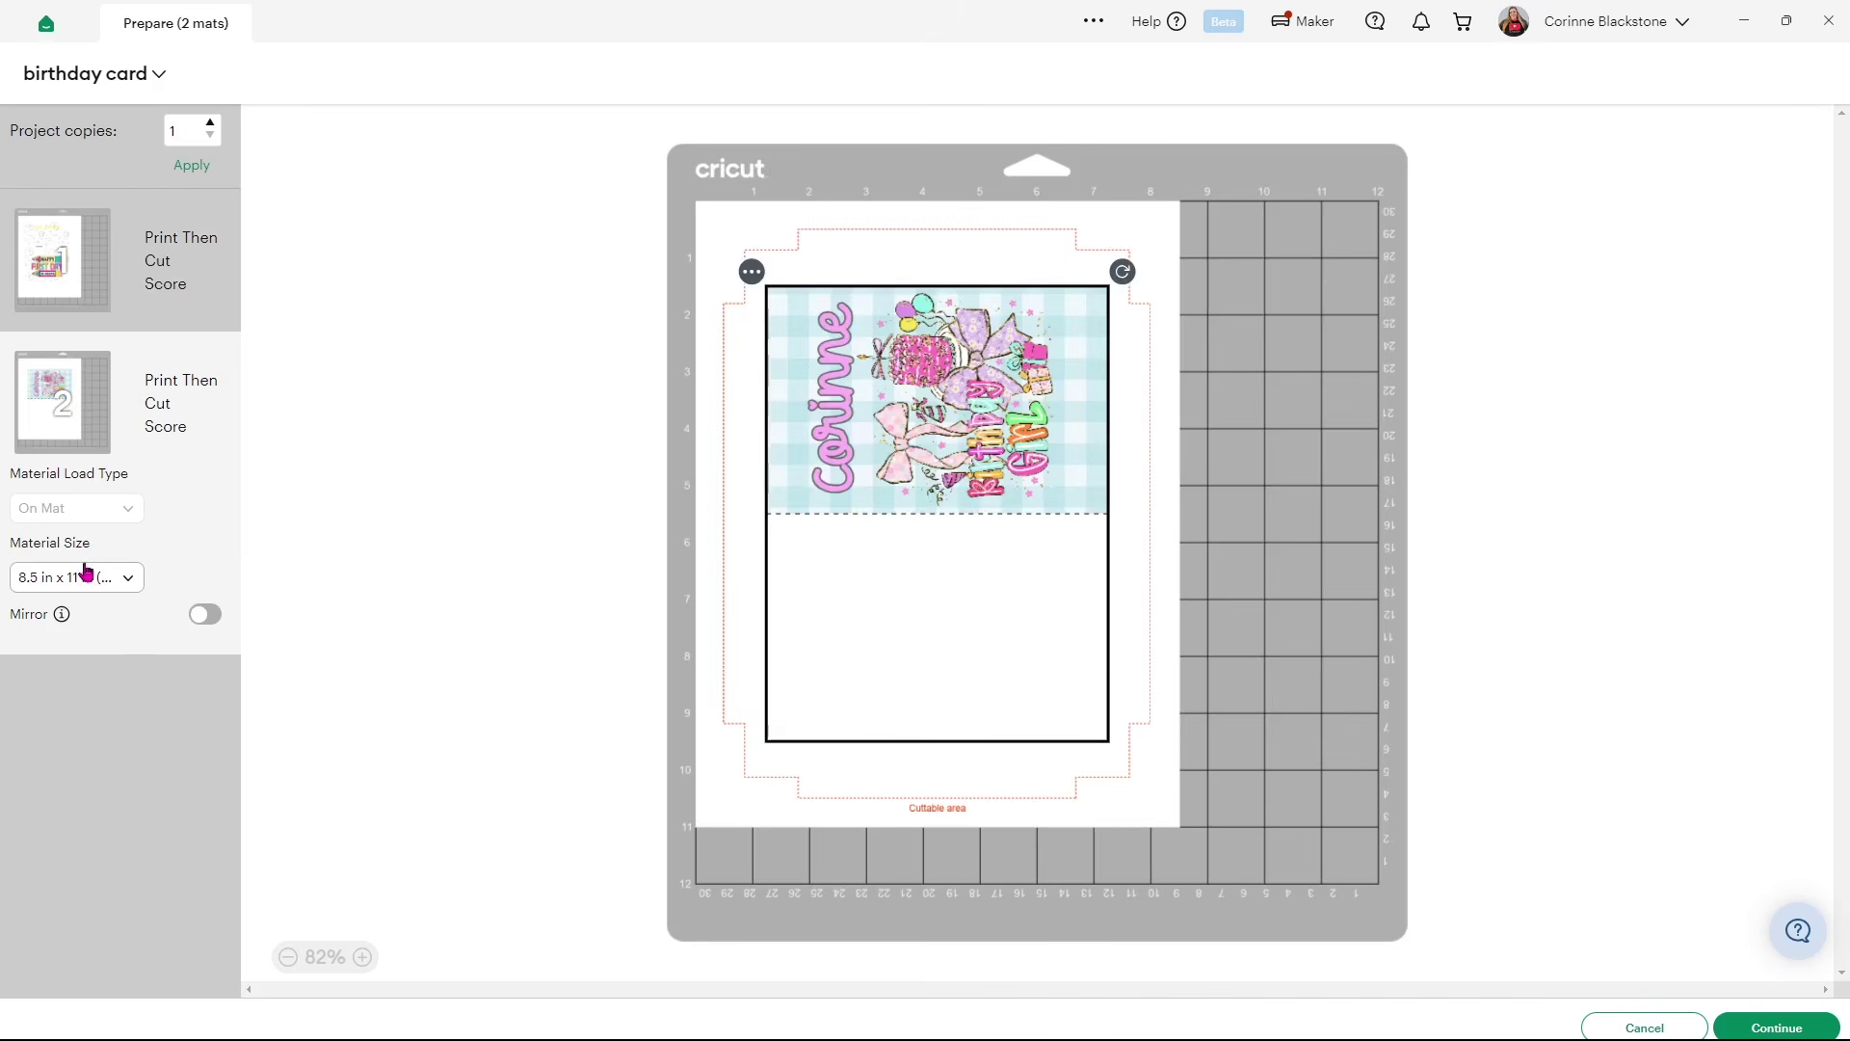
pyautogui.click(108, 279)
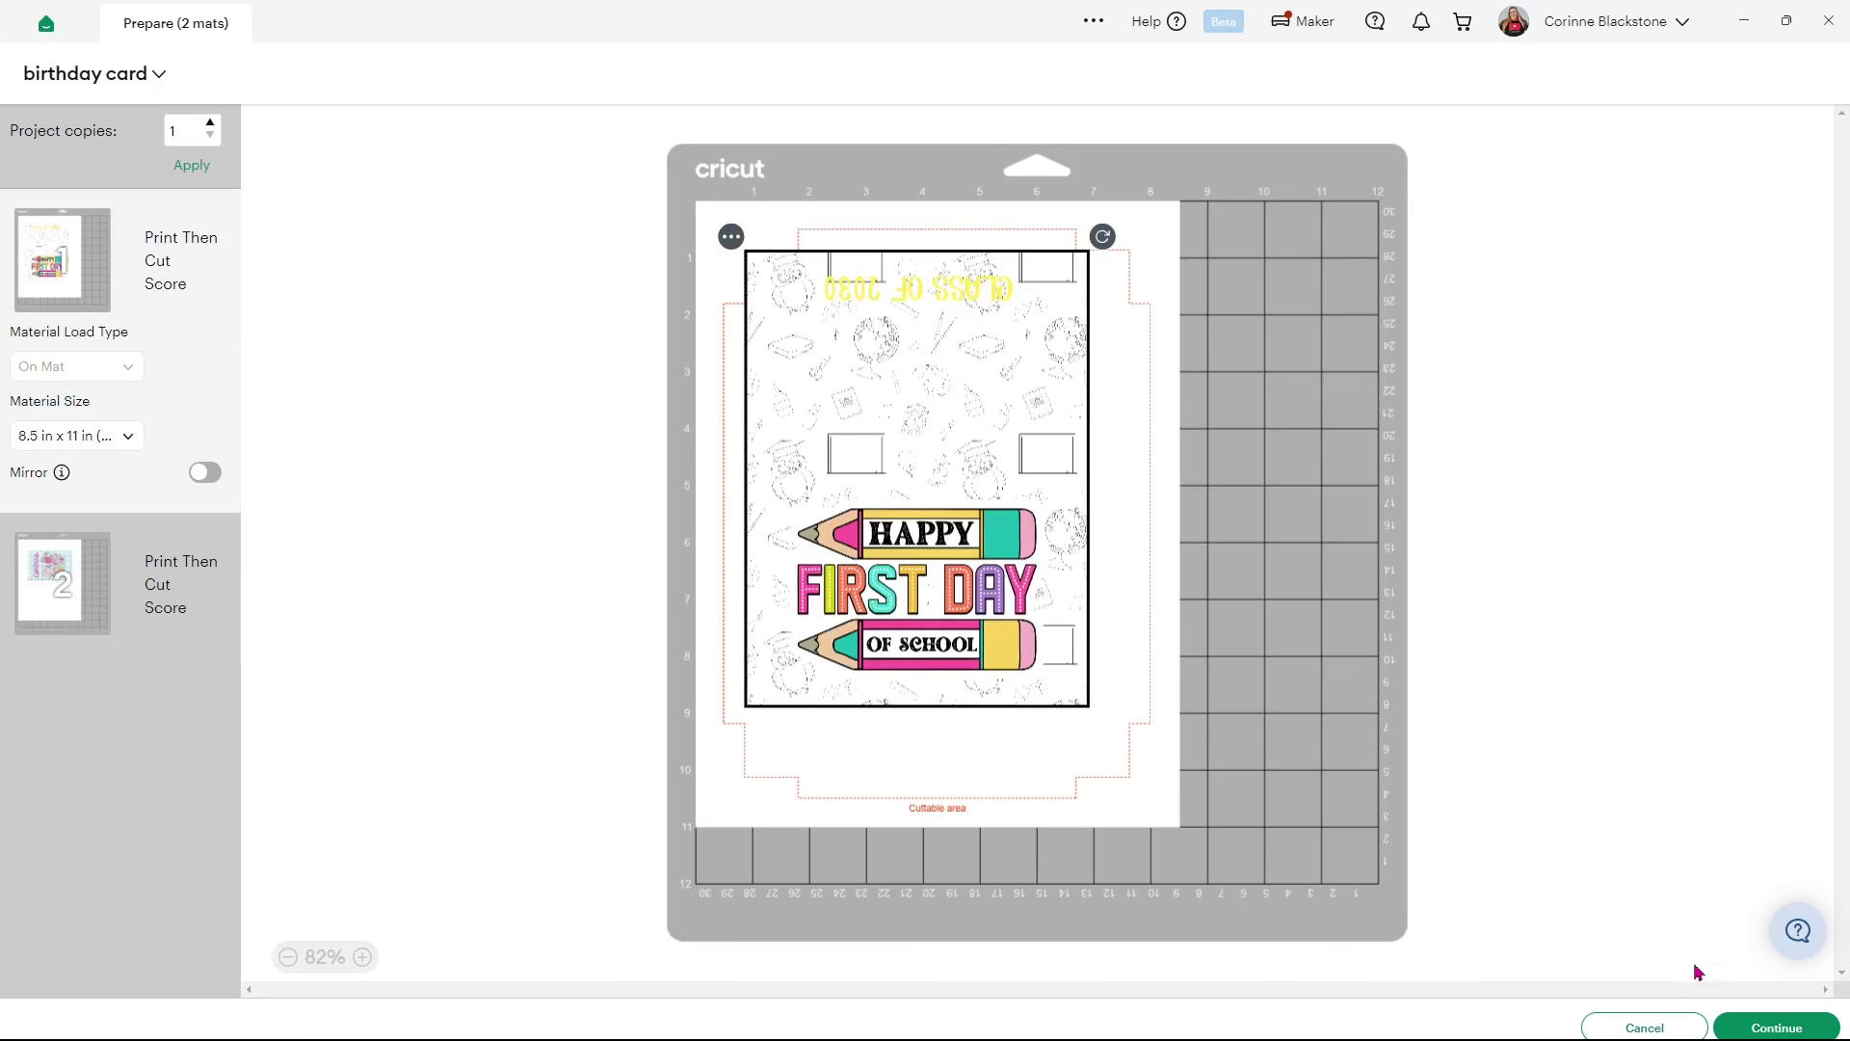
# Send the First Day of School card to the printer with the system dialog enabled and bleed turned off
pyautogui.click(1743, 1027)
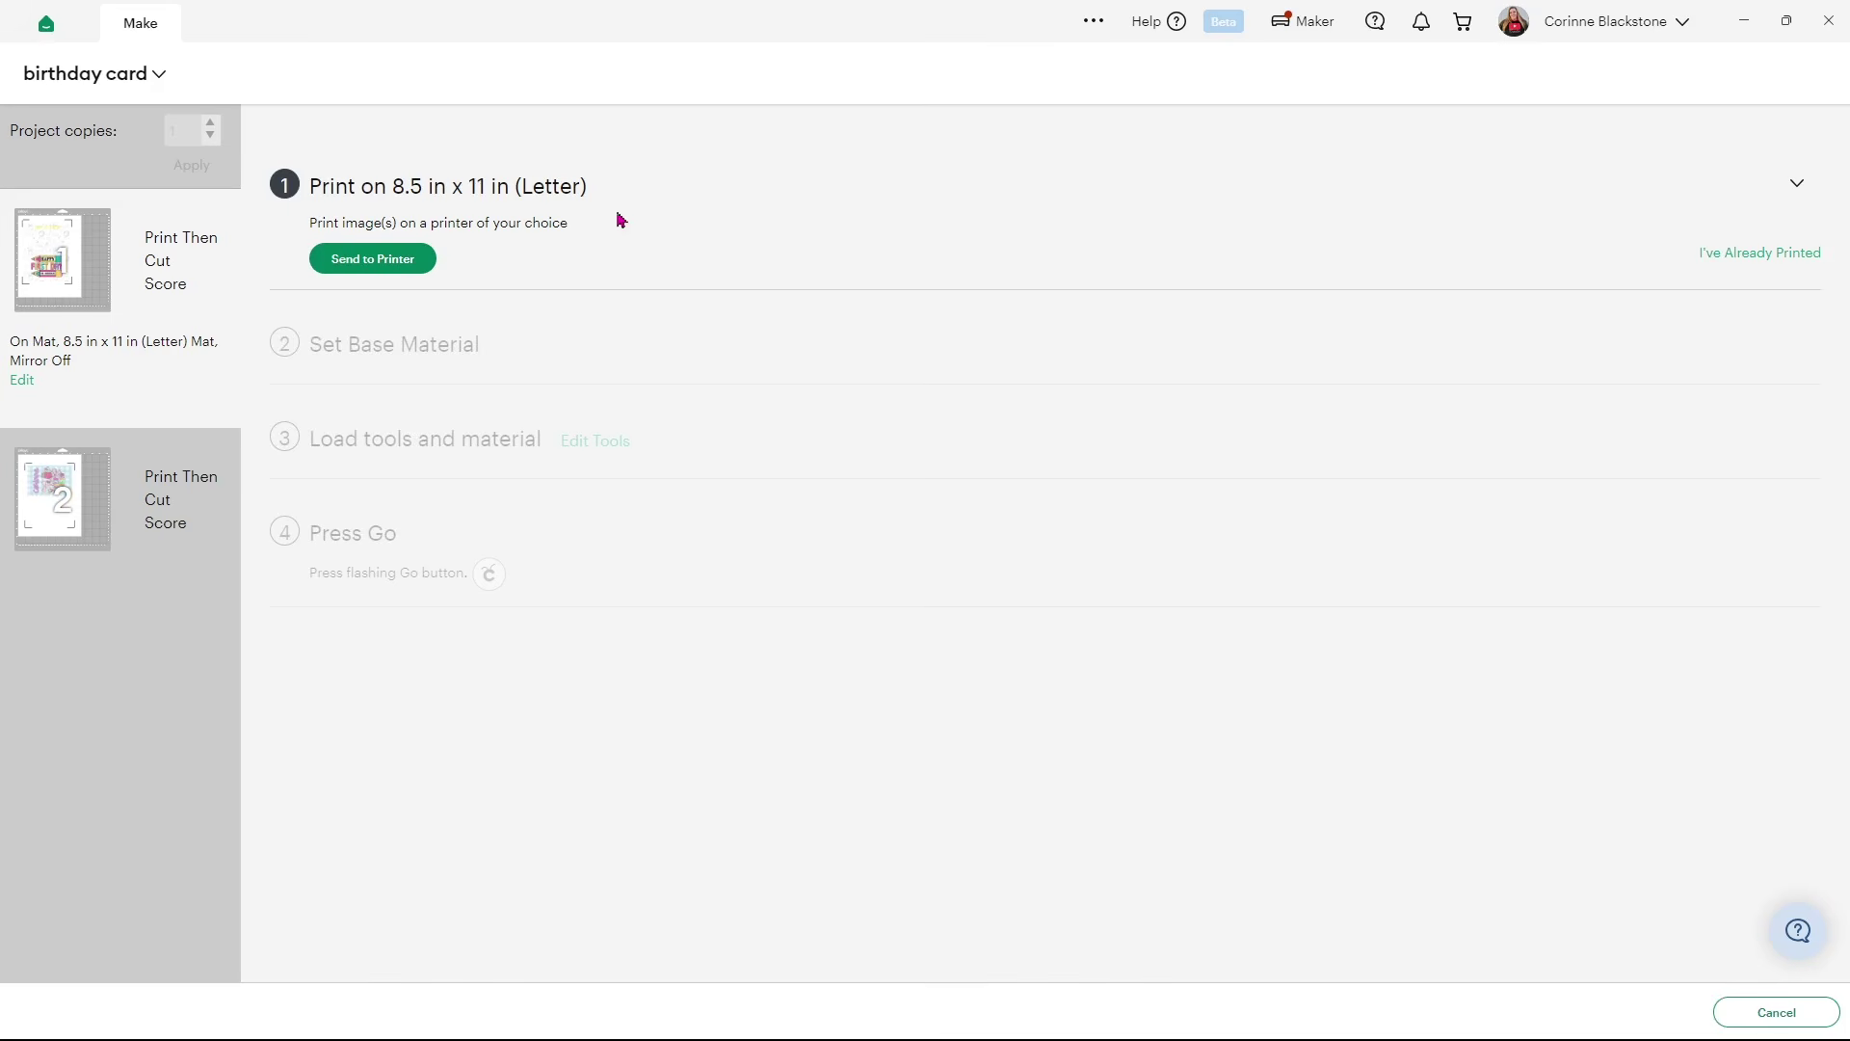
pyautogui.click(390, 270)
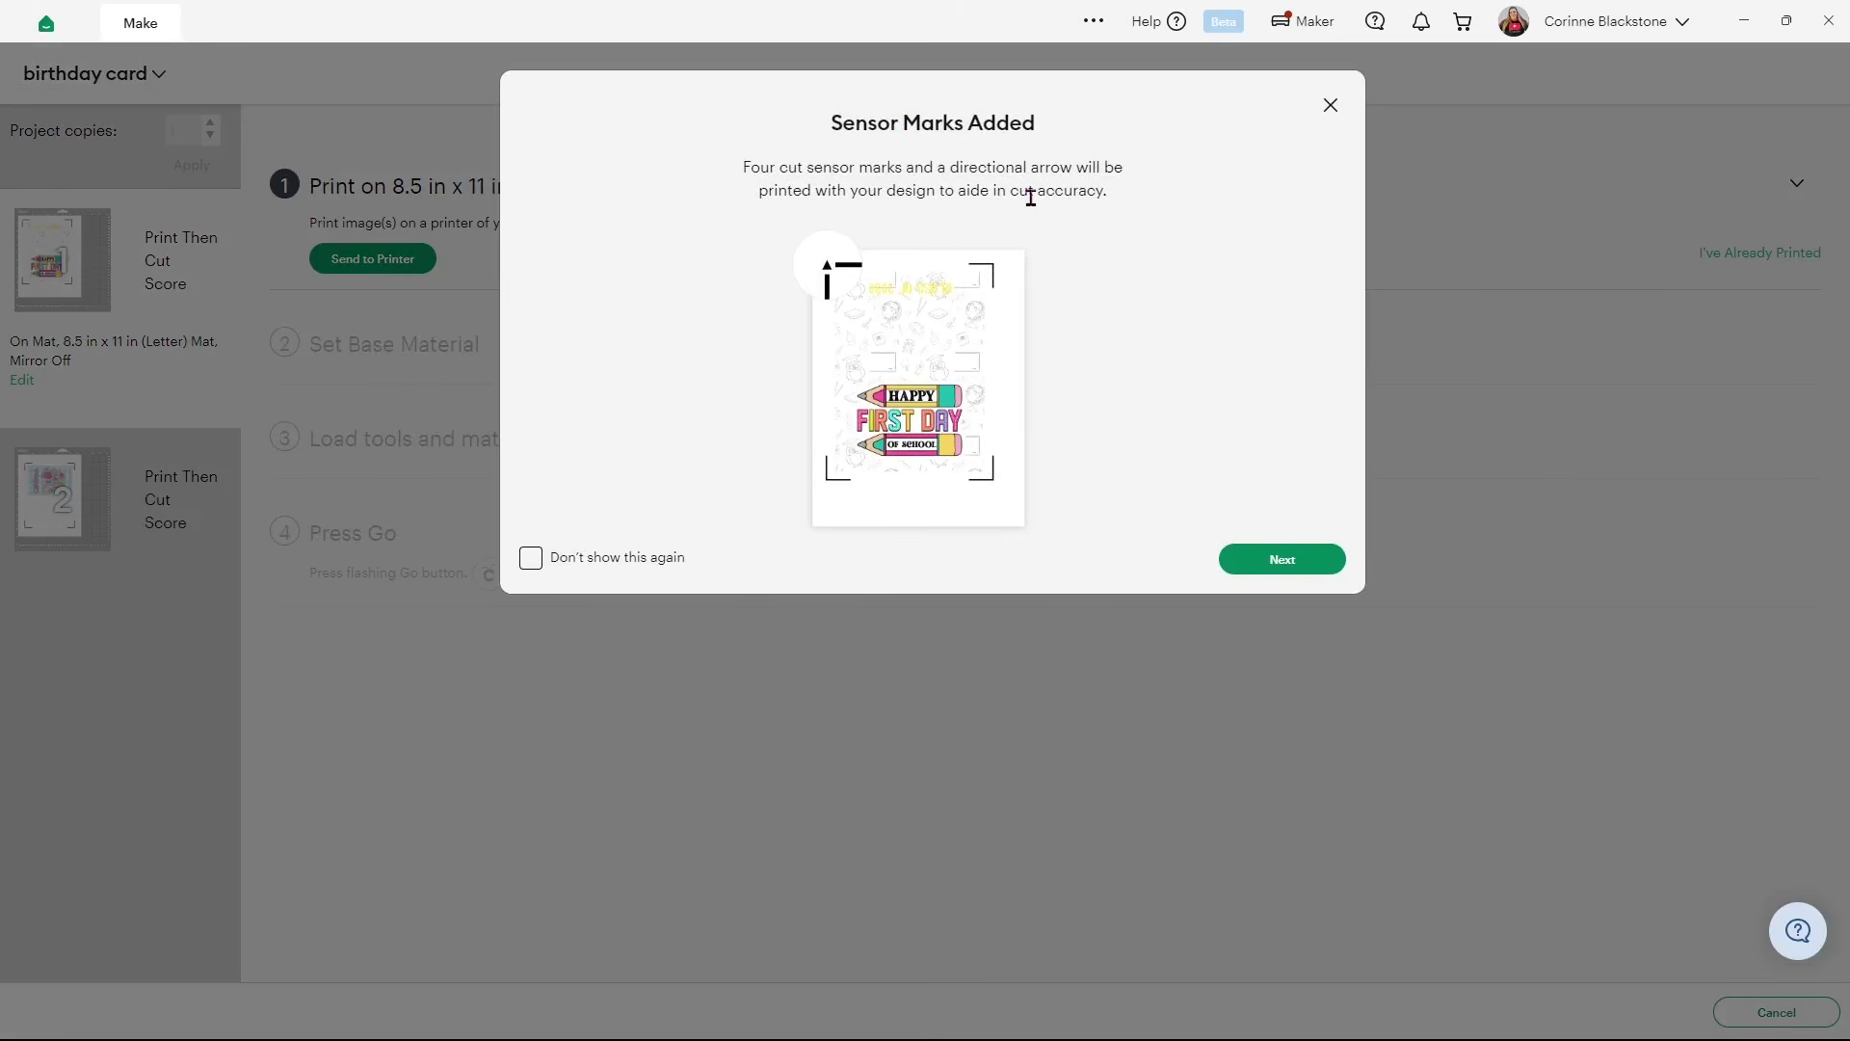
pyautogui.click(1322, 559)
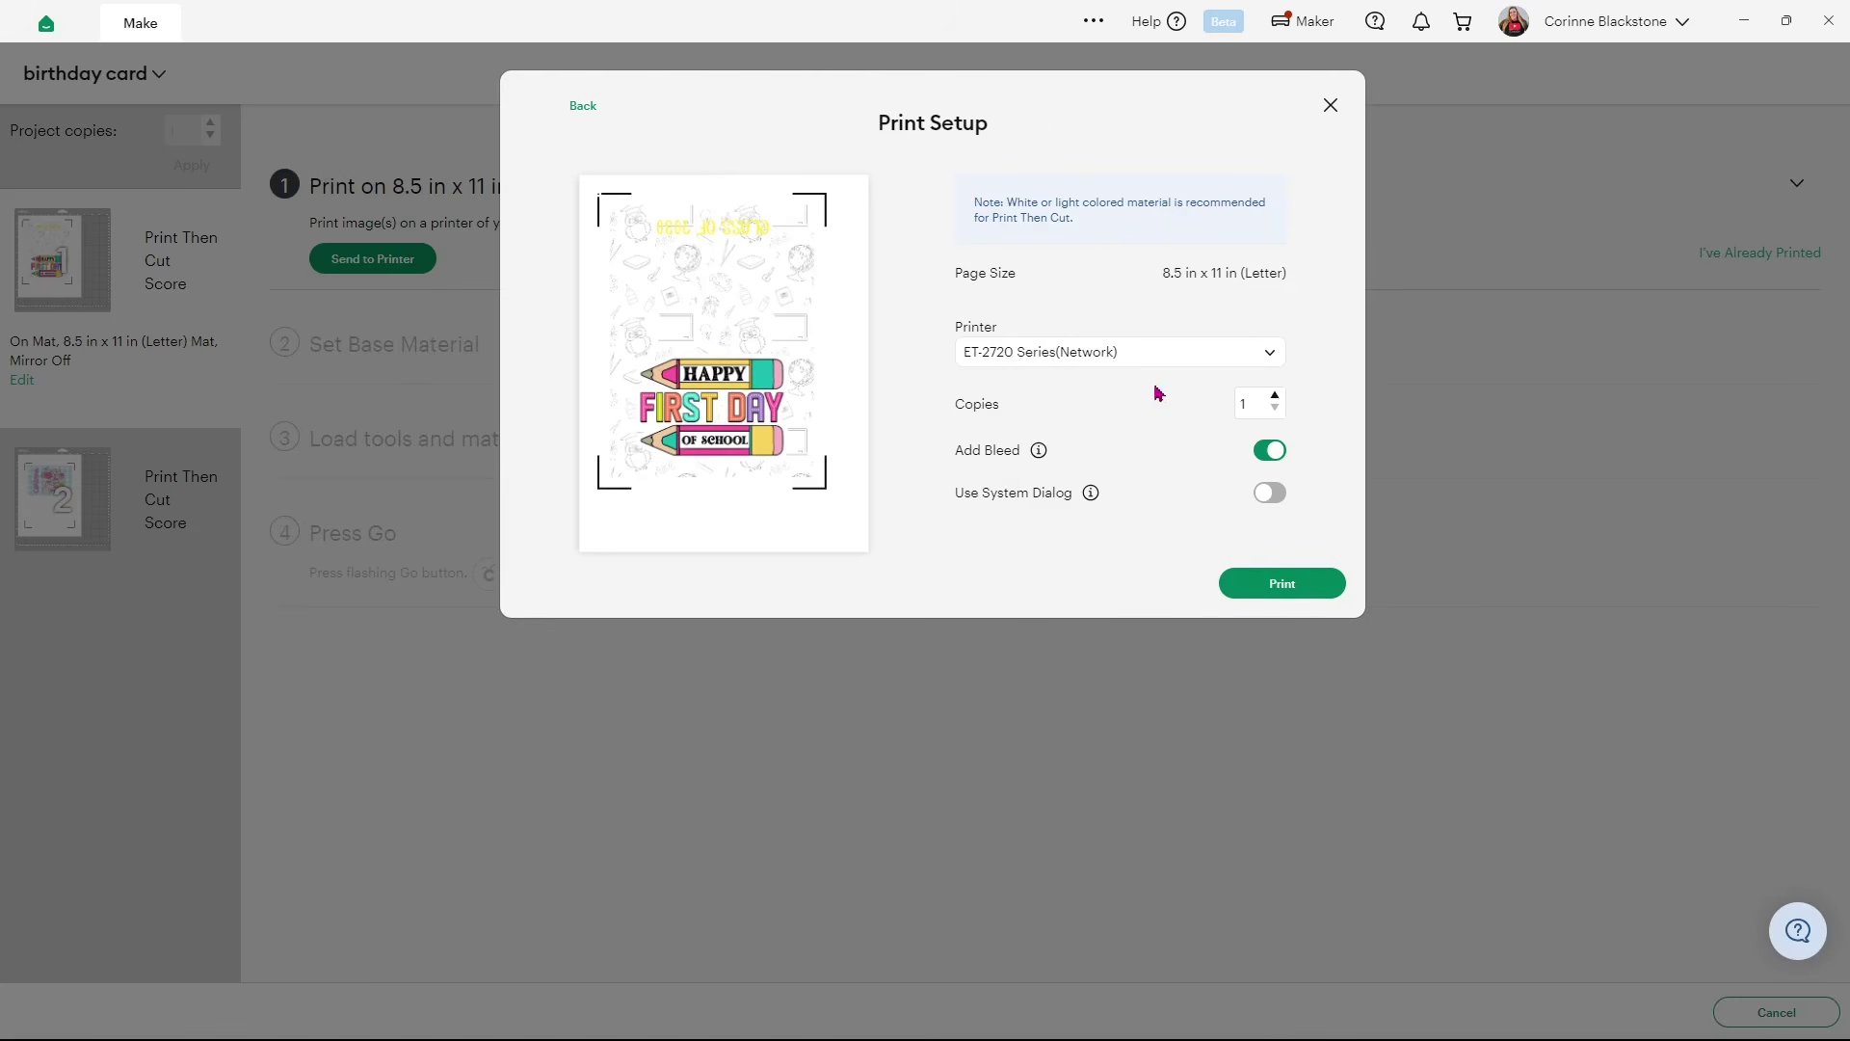
pyautogui.click(1272, 498)
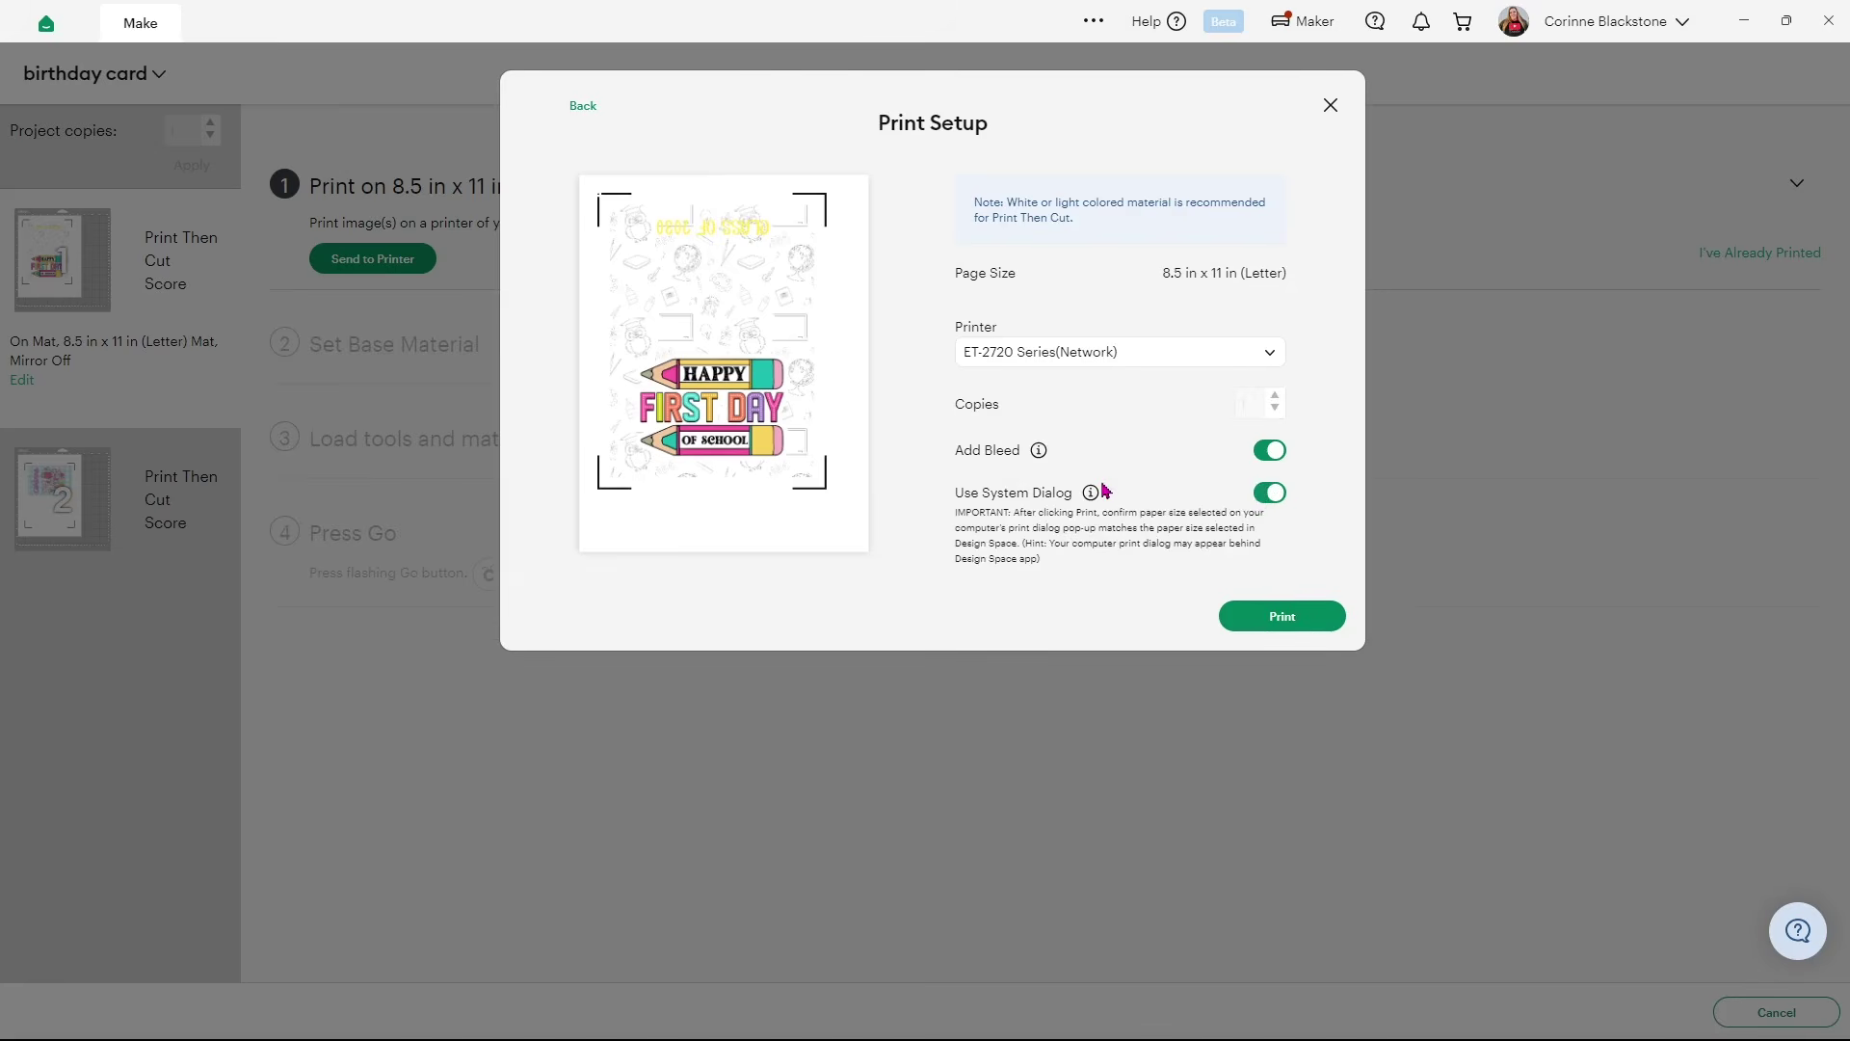
pyautogui.click(1257, 454)
pyautogui.click(1292, 619)
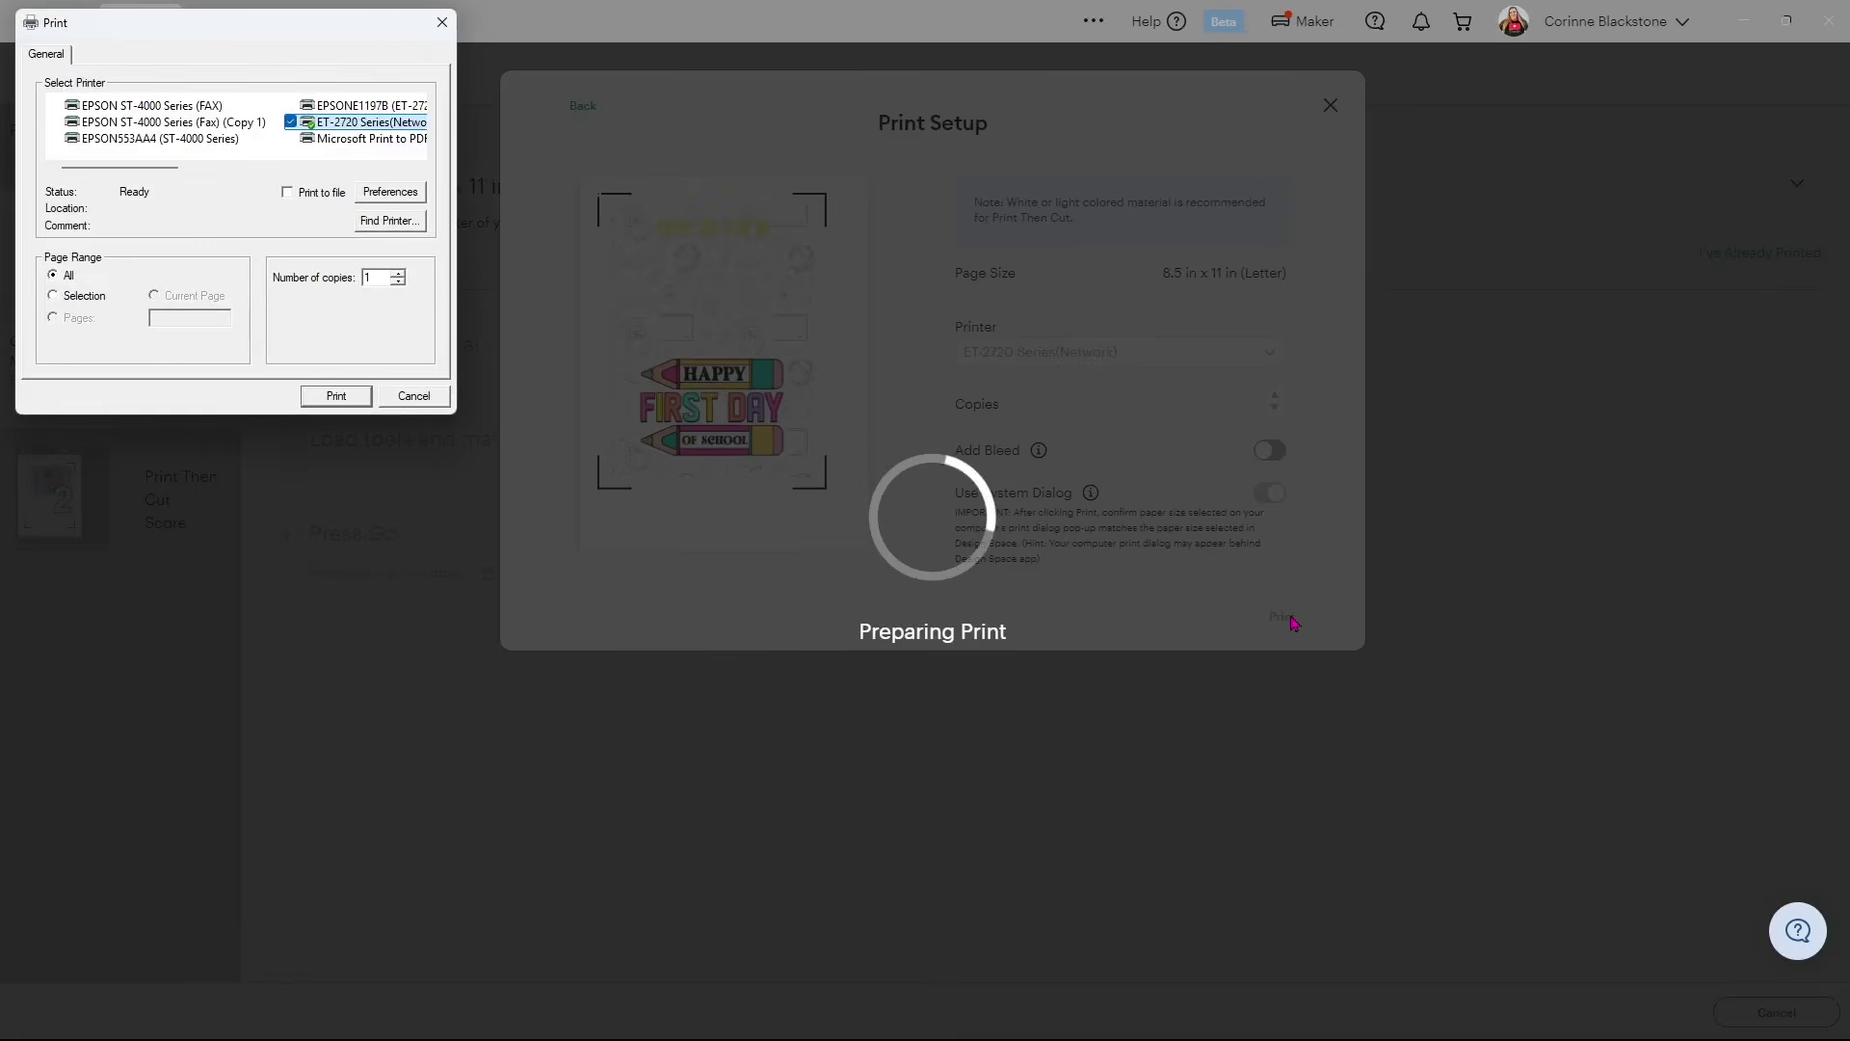
# Set the printing preferences to Presentation Paper Matte and High quality, with High Speed off
pyautogui.moveTo(318, 30); pyautogui.dragTo(780, 158)
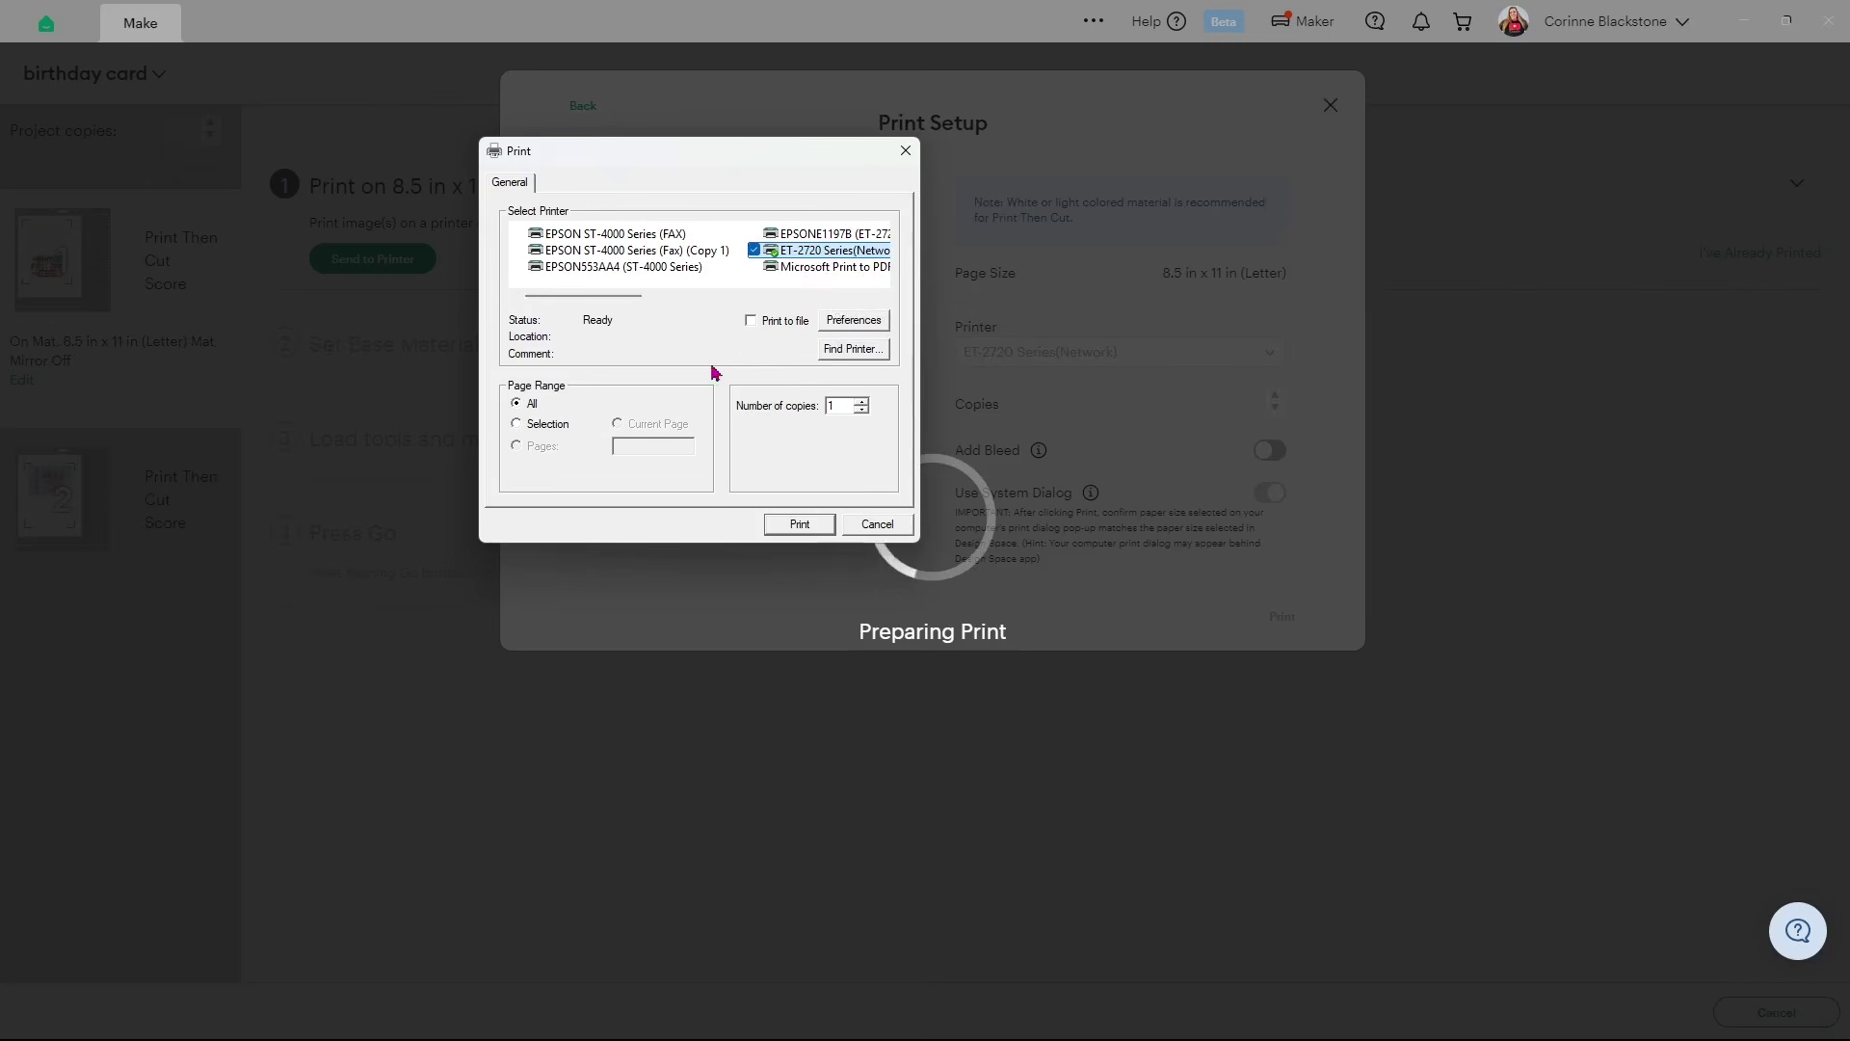
pyautogui.click(850, 321)
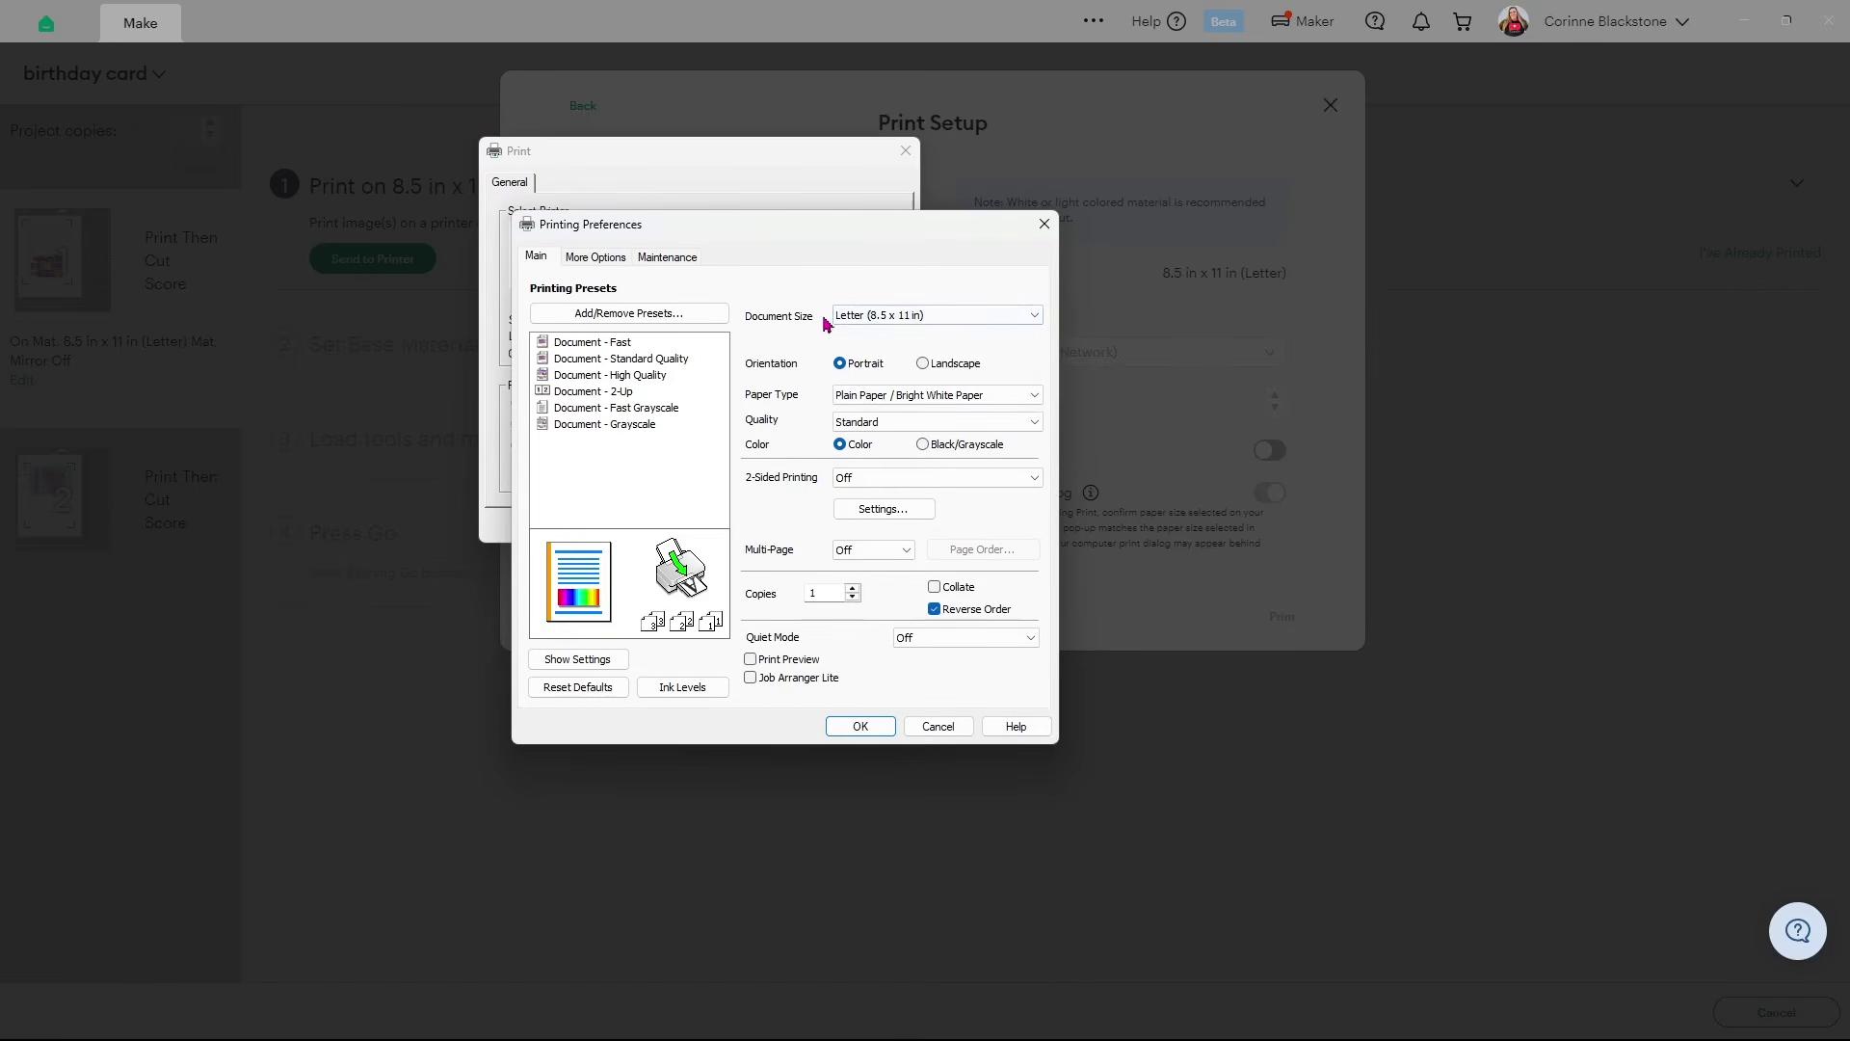
pyautogui.click(884, 398)
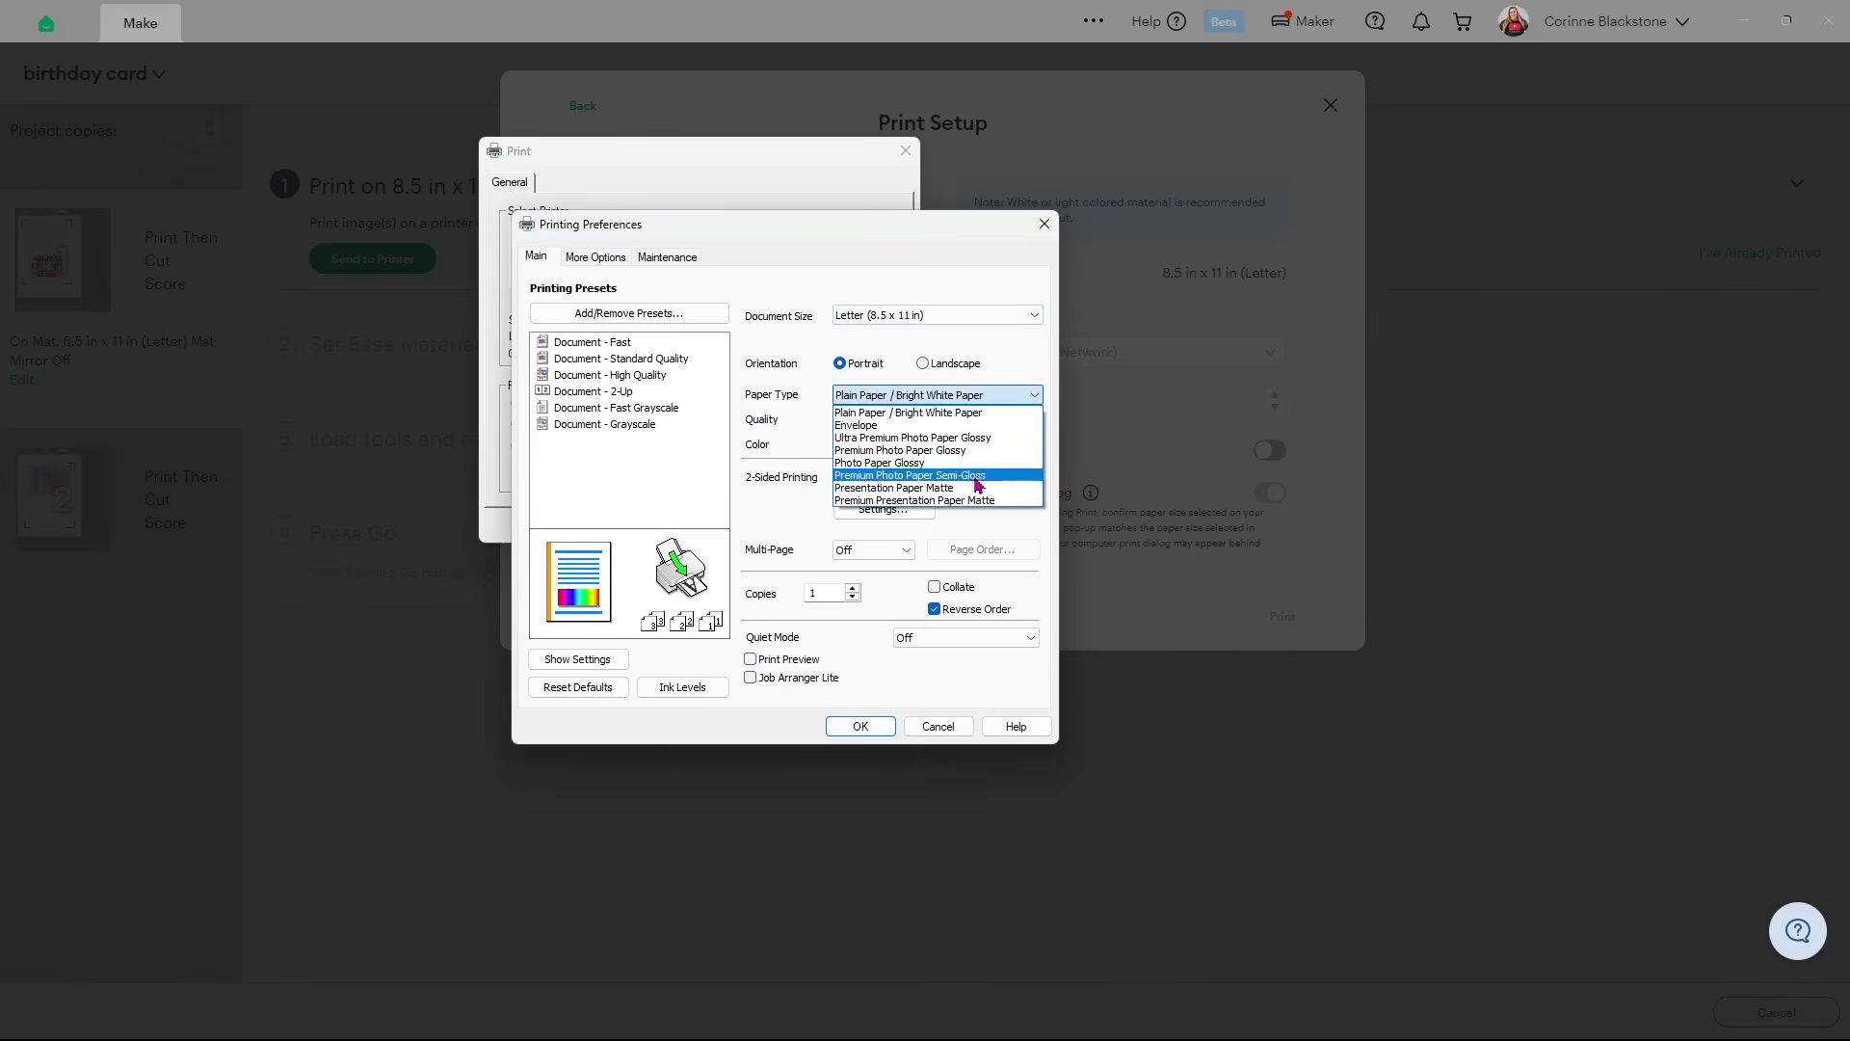
pyautogui.click(889, 488)
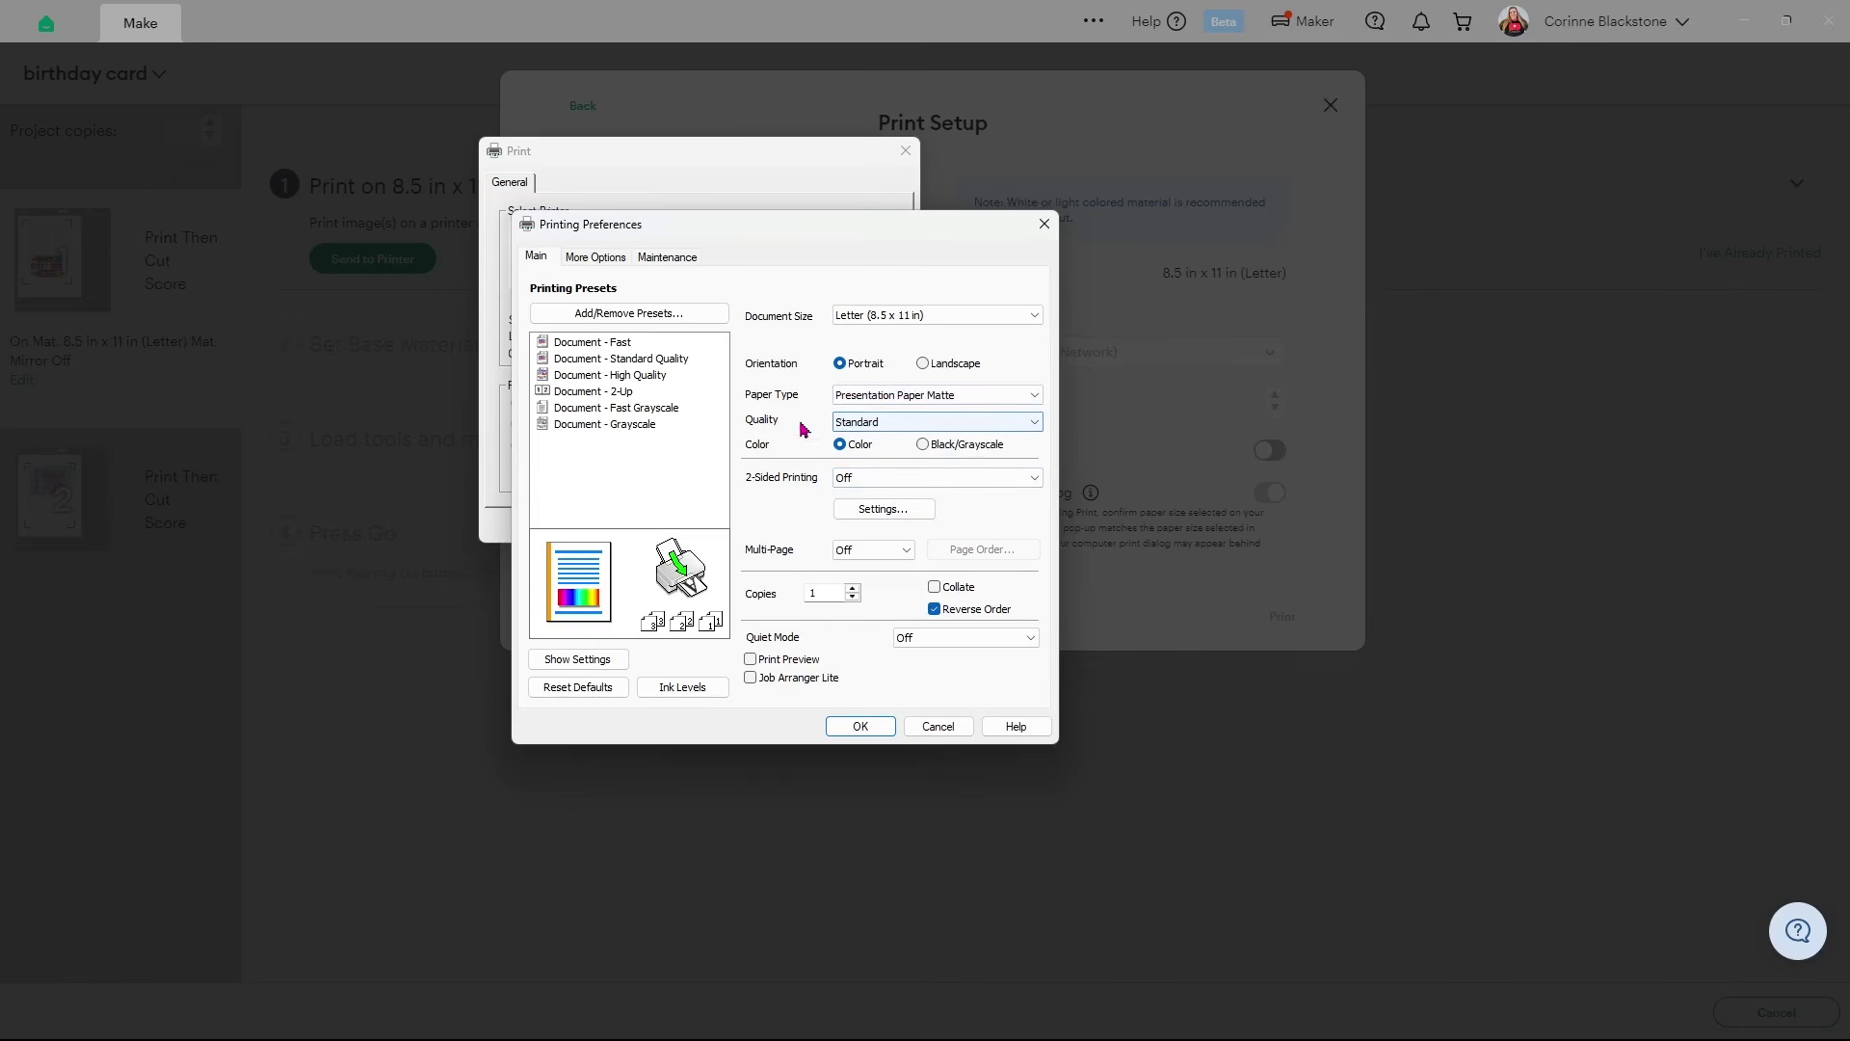
pyautogui.click(857, 429)
pyautogui.click(853, 453)
pyautogui.click(617, 256)
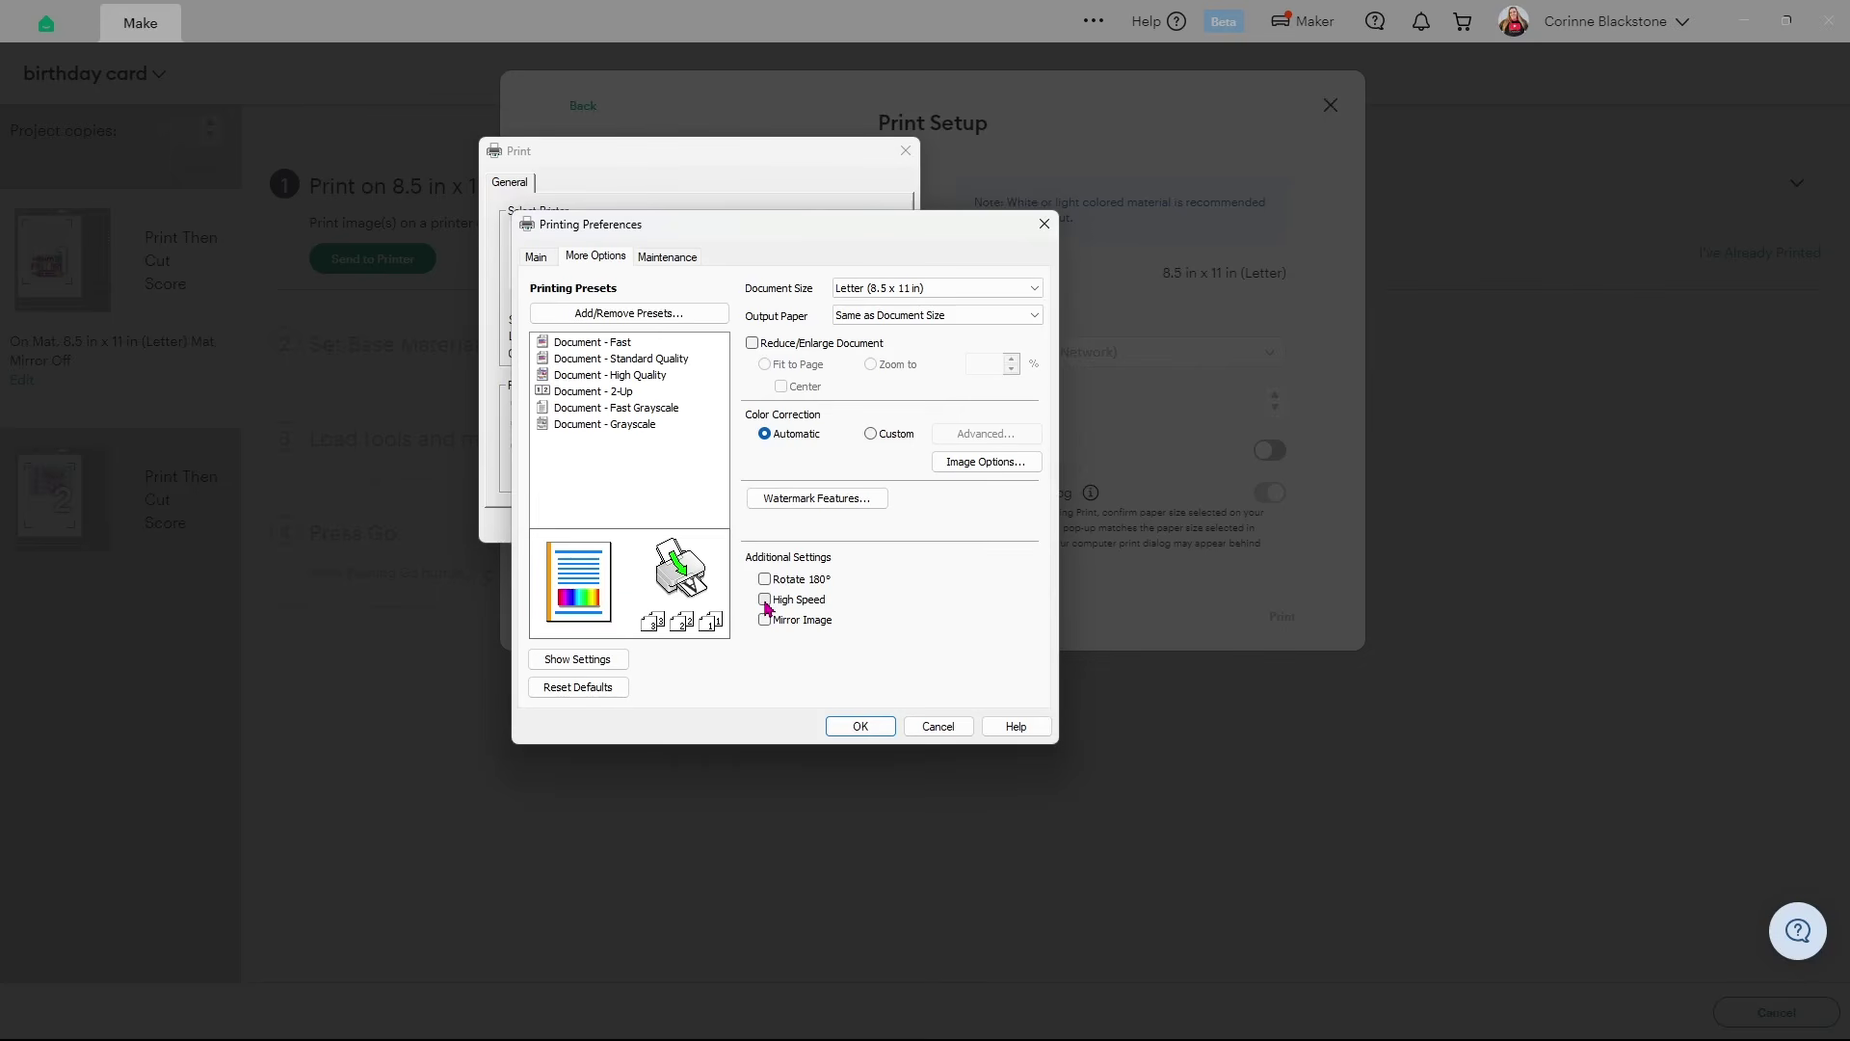
pyautogui.click(861, 723)
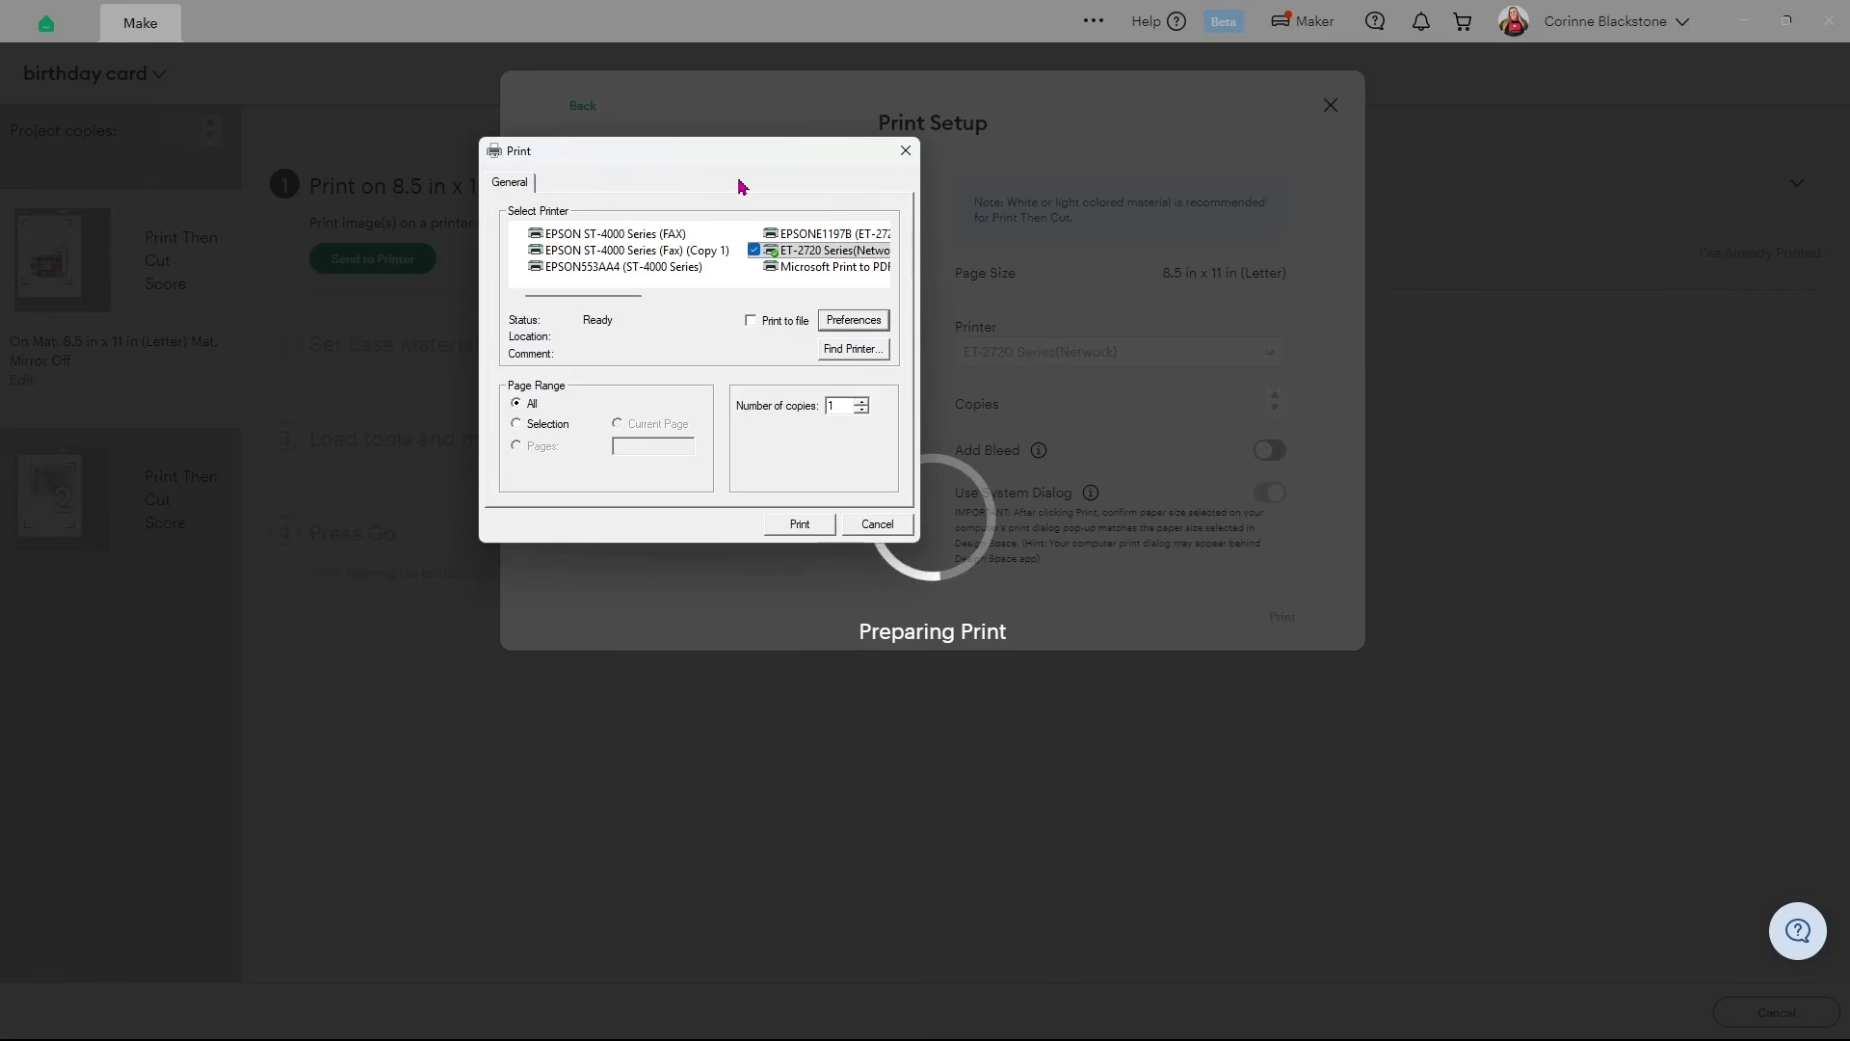
# Print the First Day of School card and cancel the machine connection to return to mat preparation
pyautogui.click(799, 525)
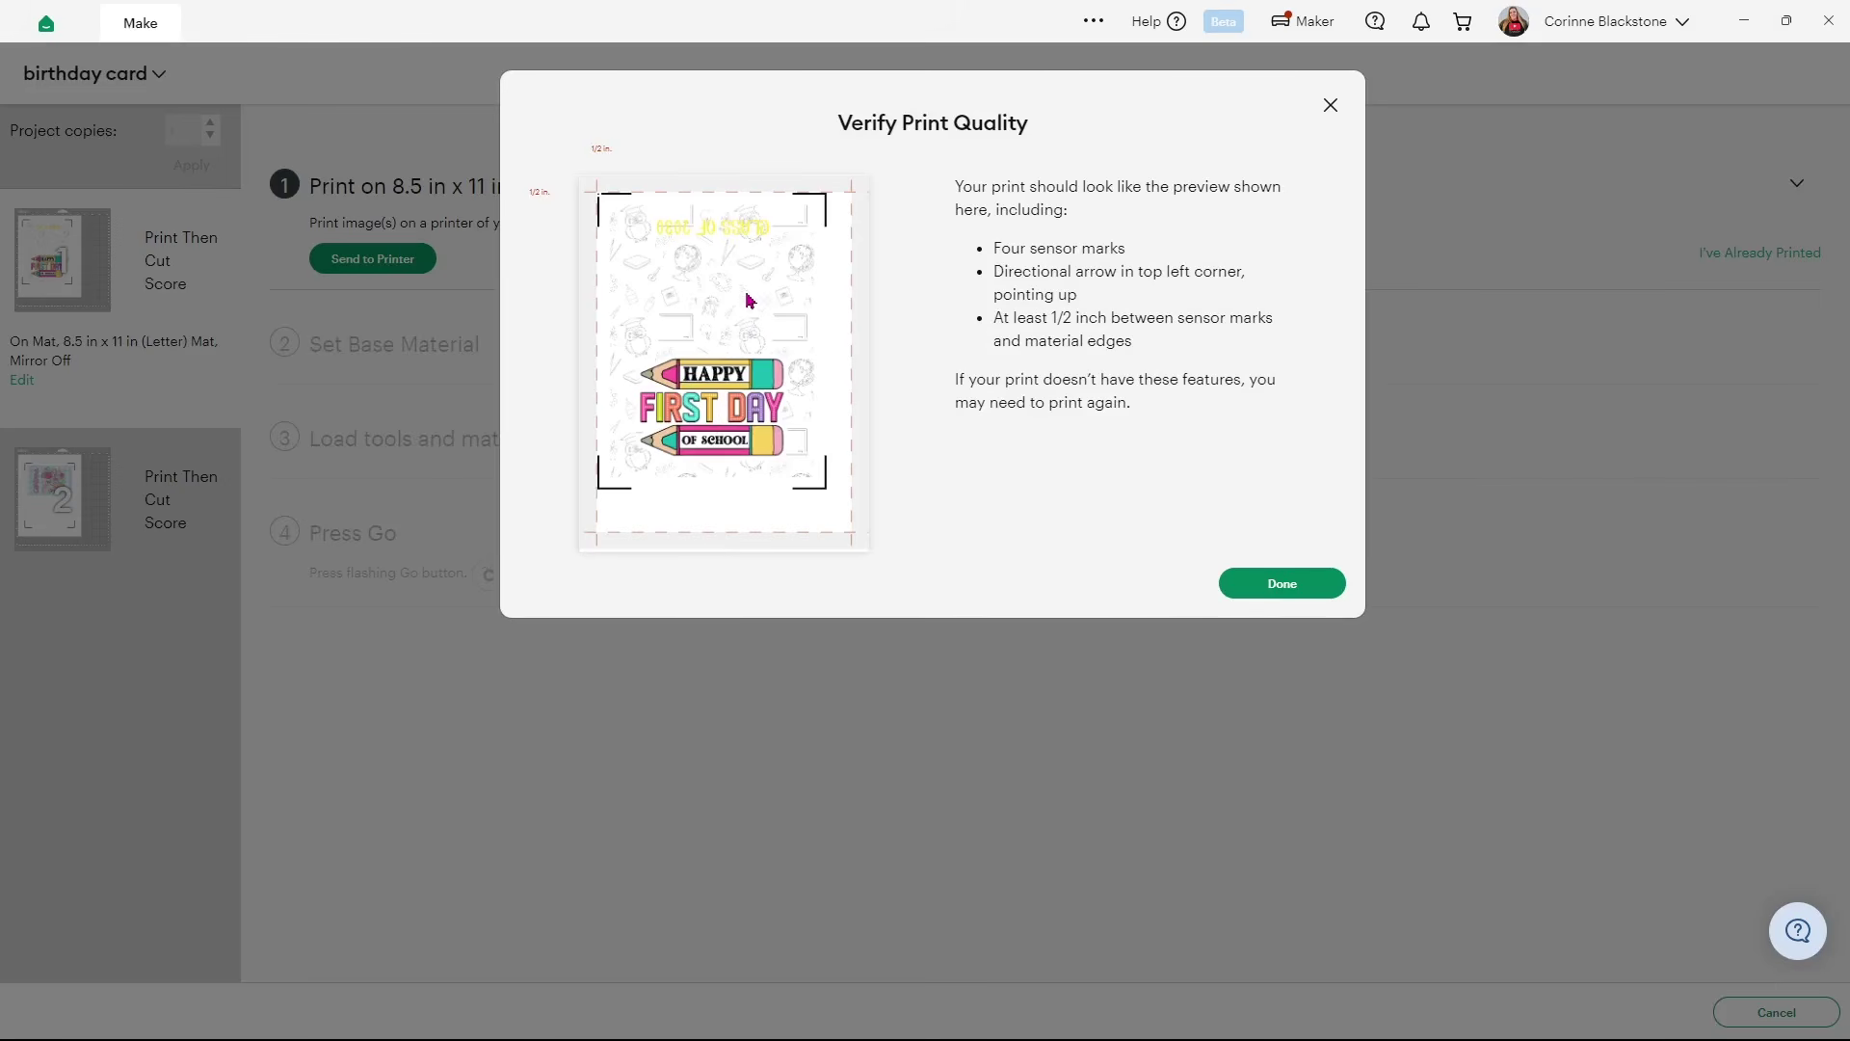
pyautogui.click(1281, 585)
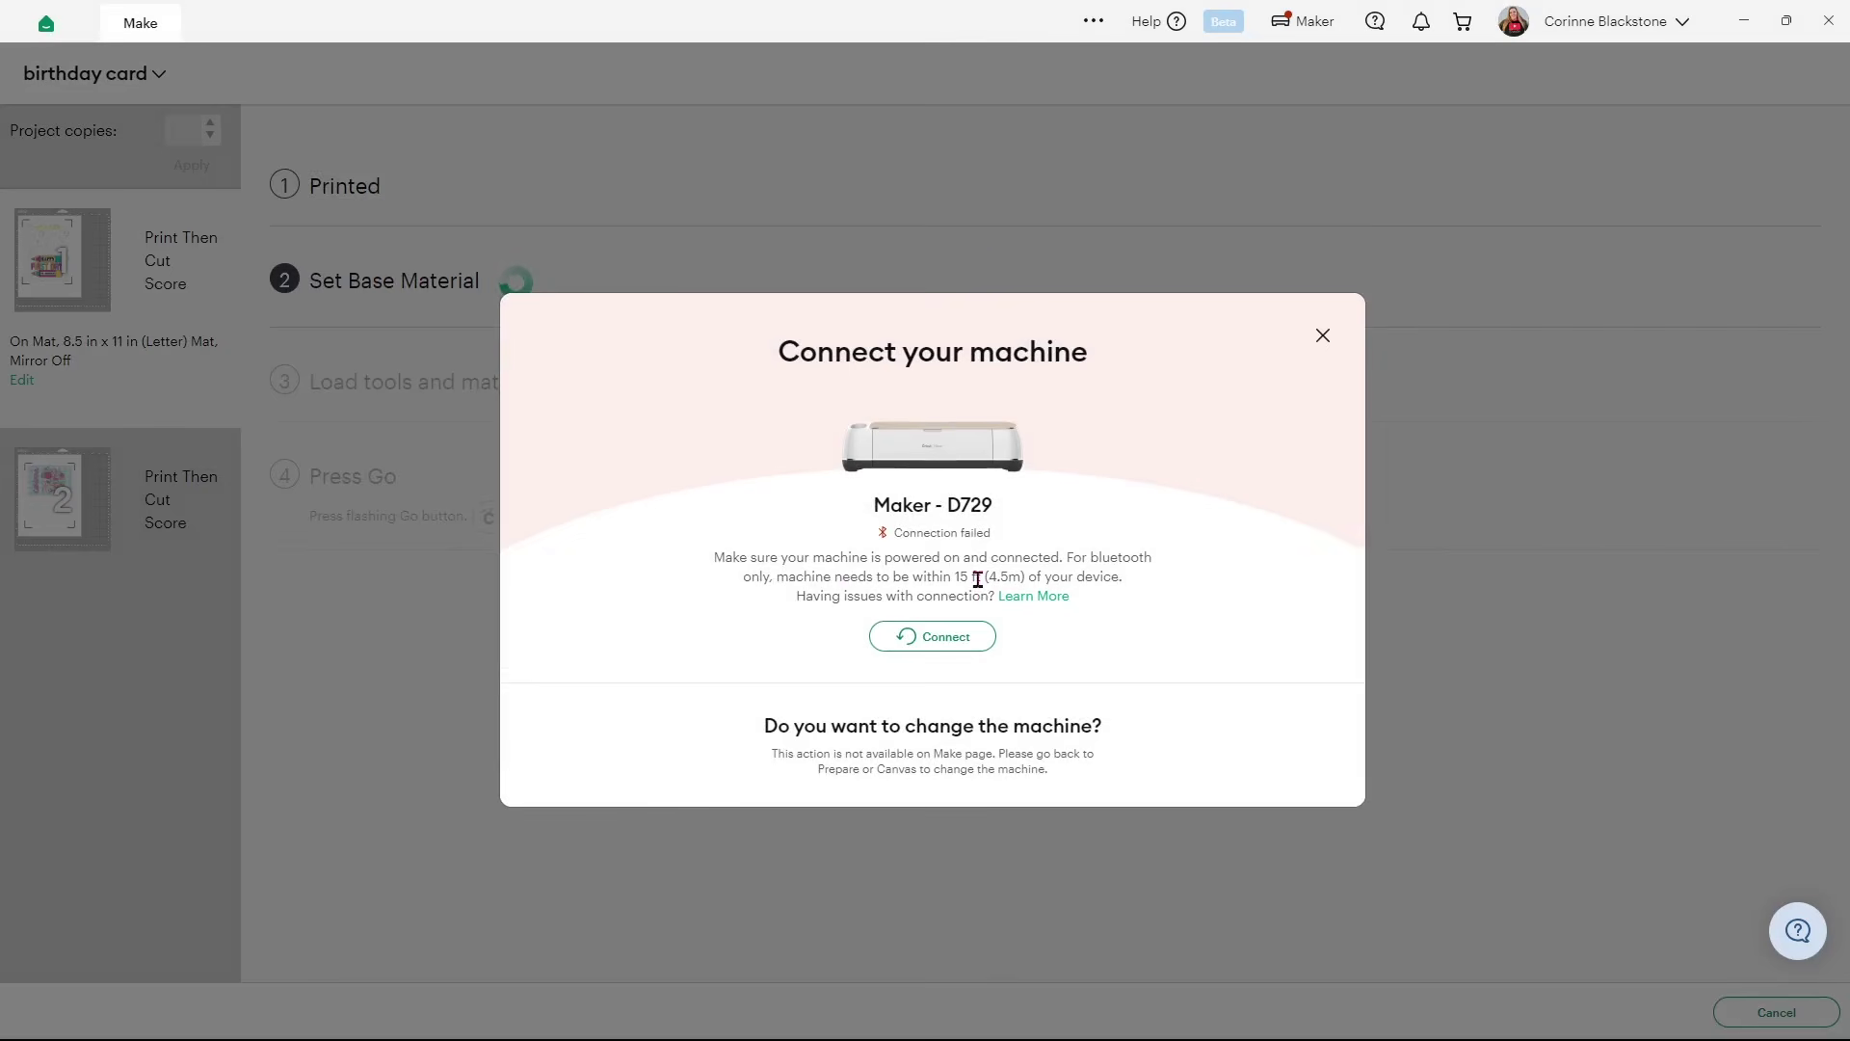
pyautogui.click(1323, 336)
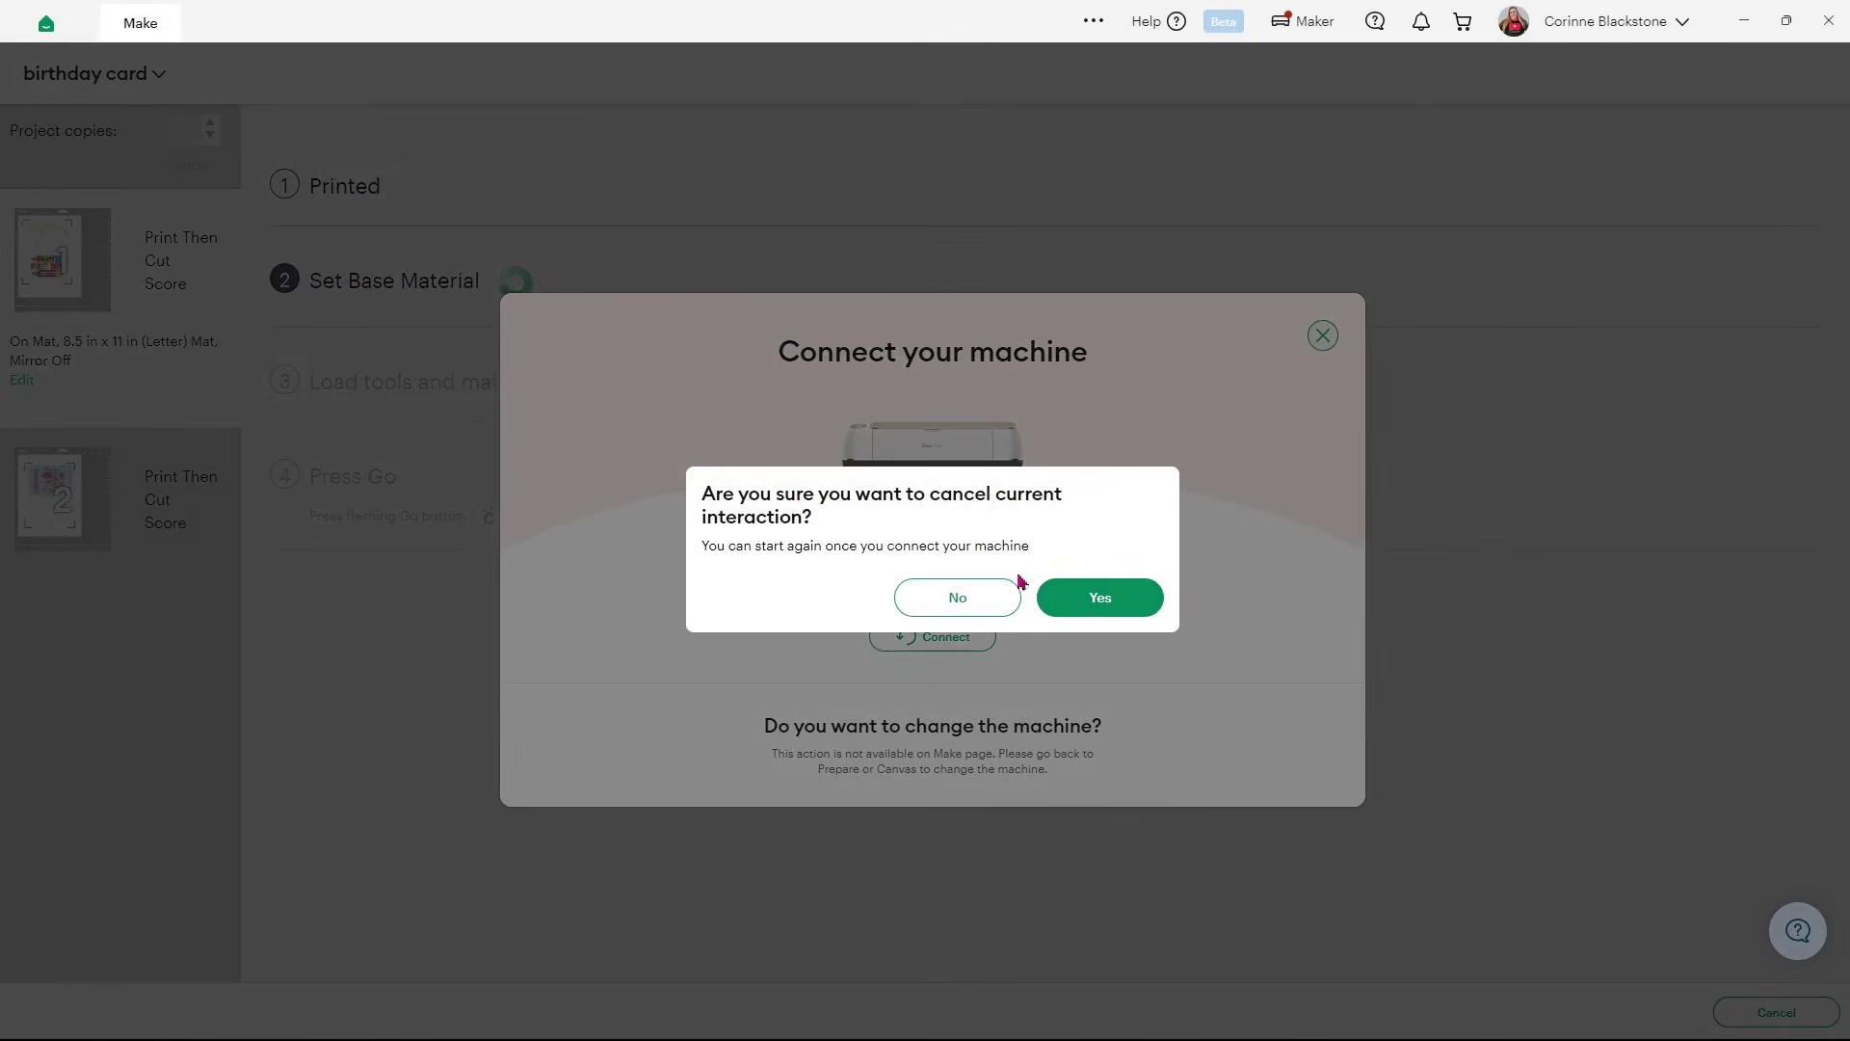
pyautogui.click(1084, 604)
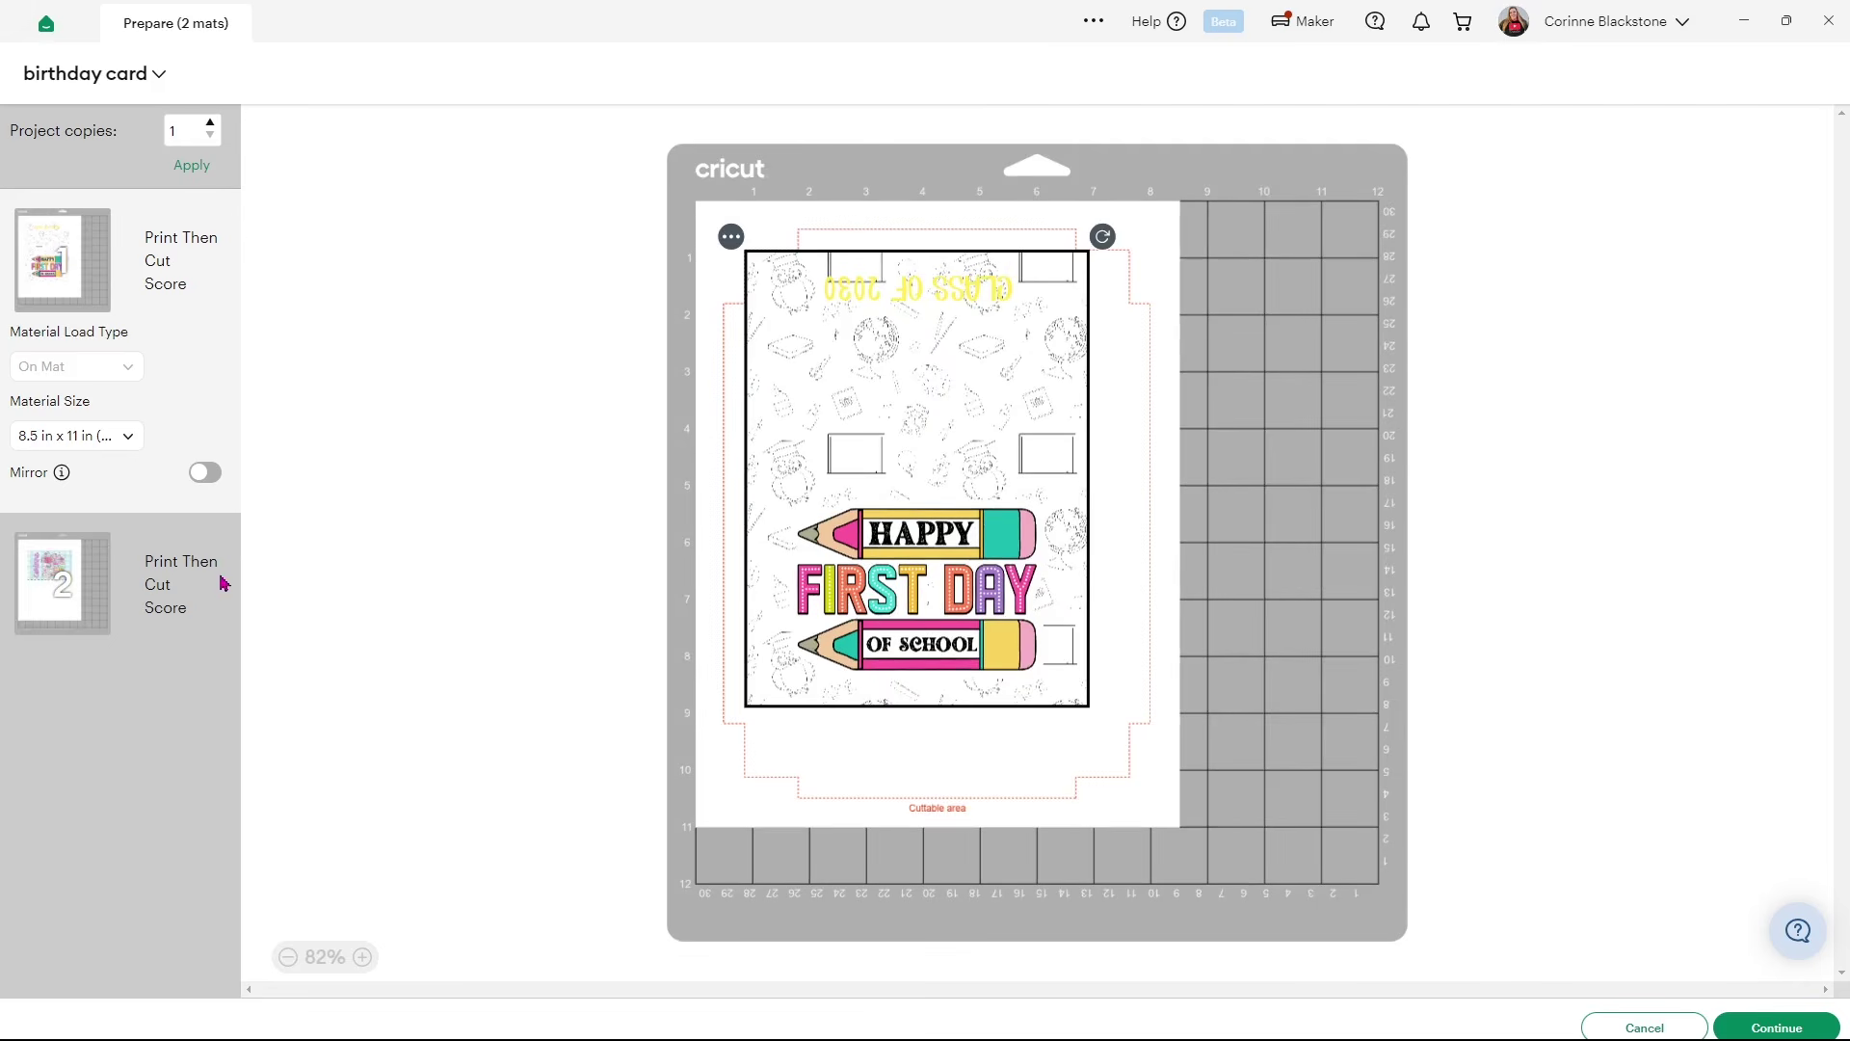
# Send the birthday card's mat to the printer with bleed kept on and the system dialog enabled
pyautogui.click(159, 602)
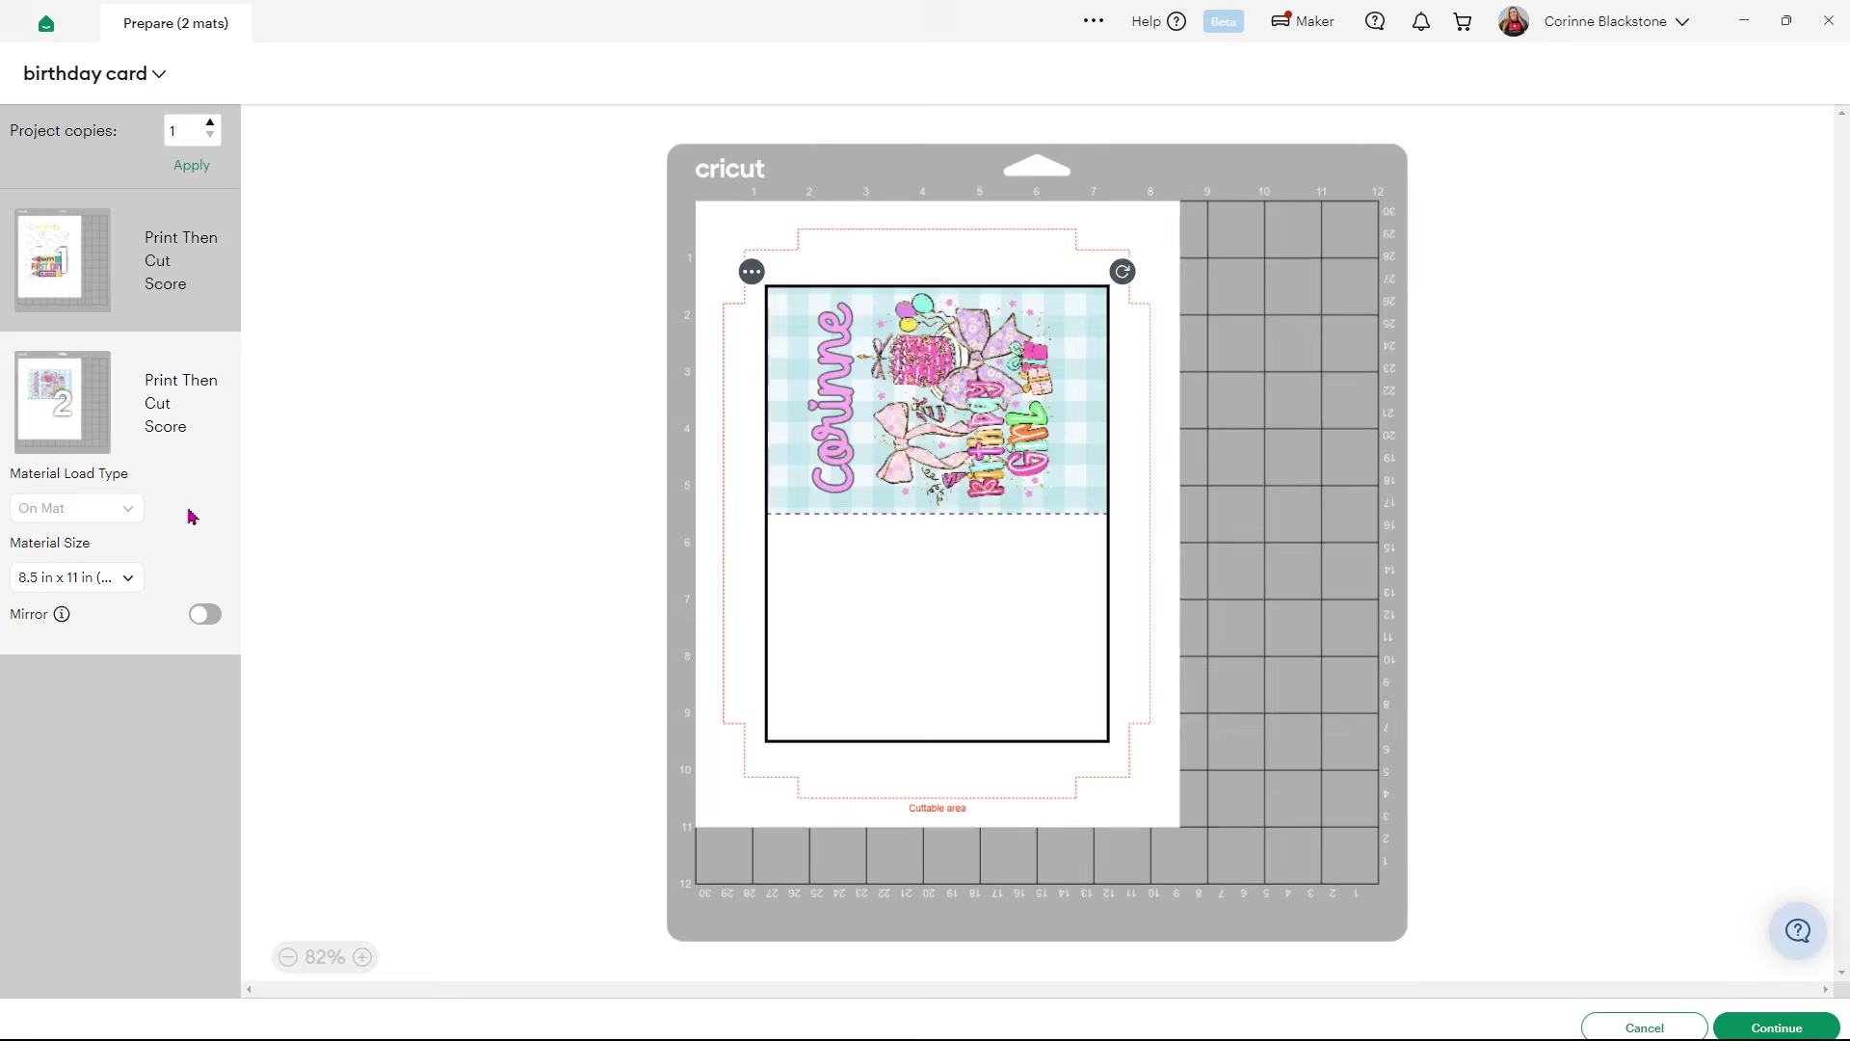
pyautogui.click(1773, 1027)
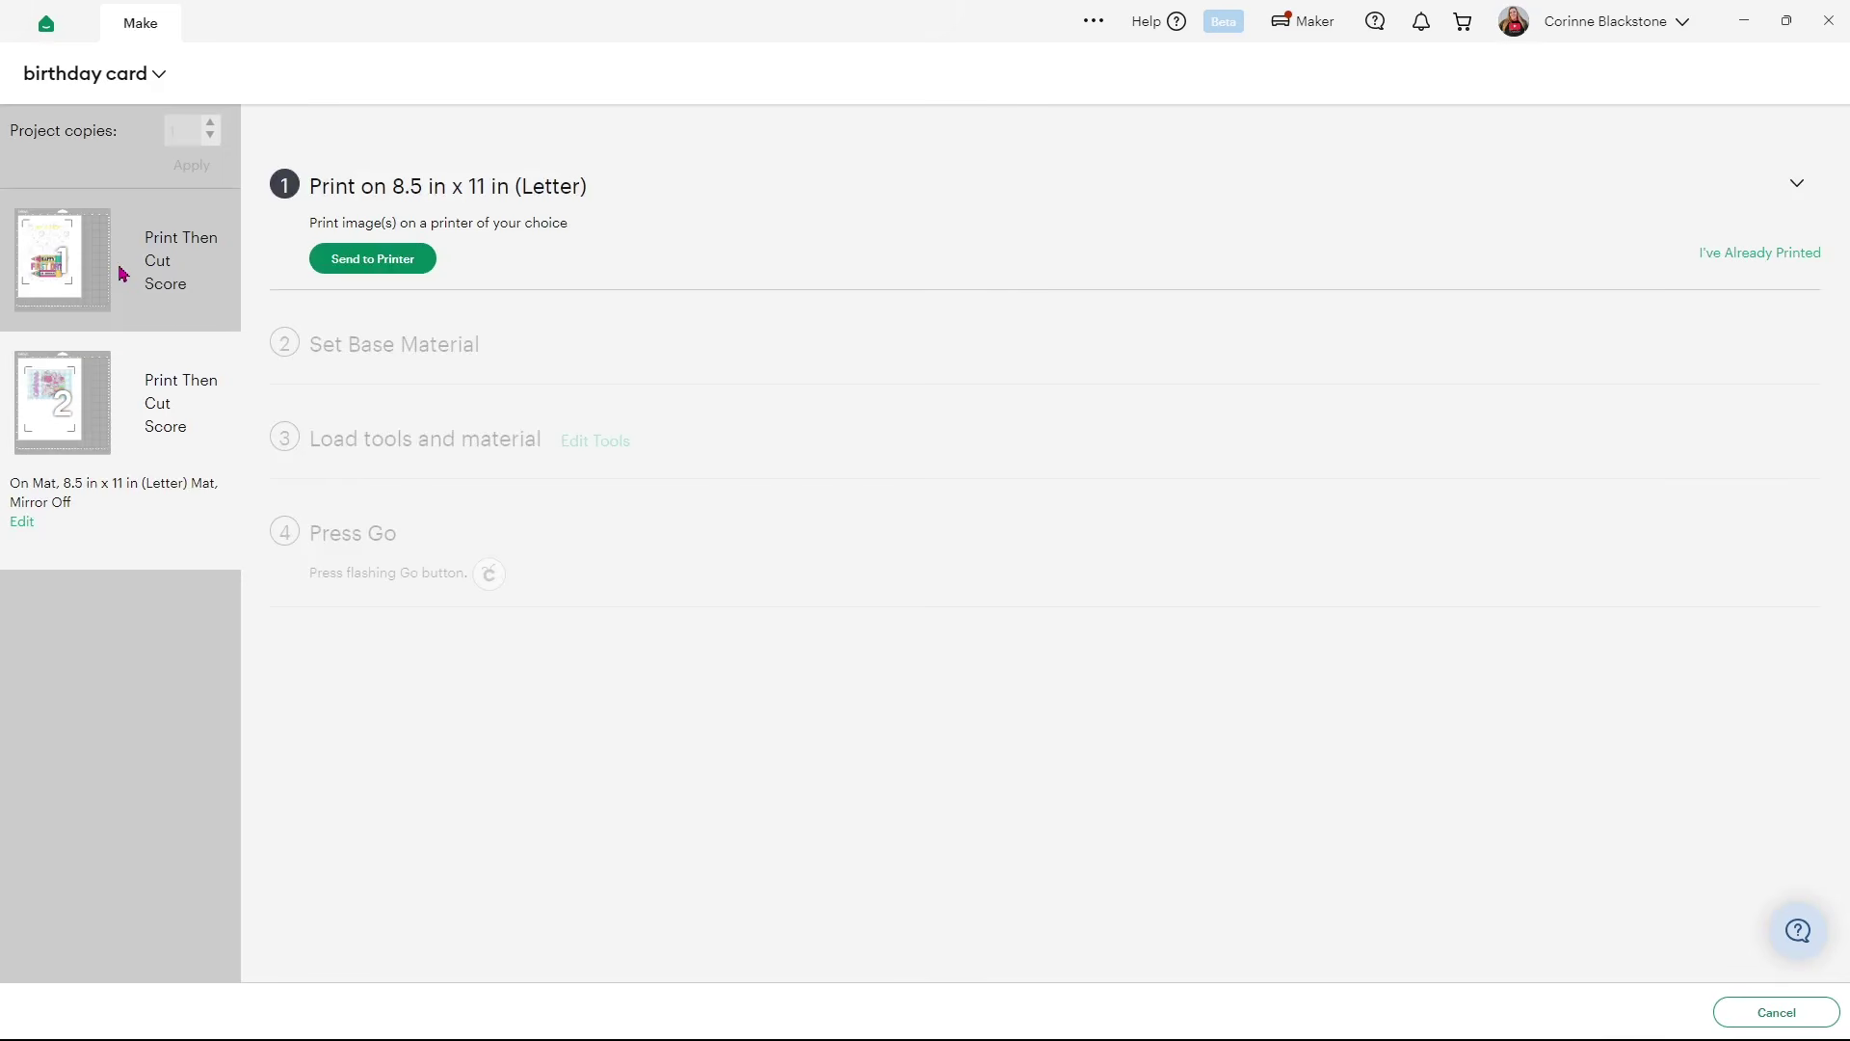
pyautogui.click(349, 260)
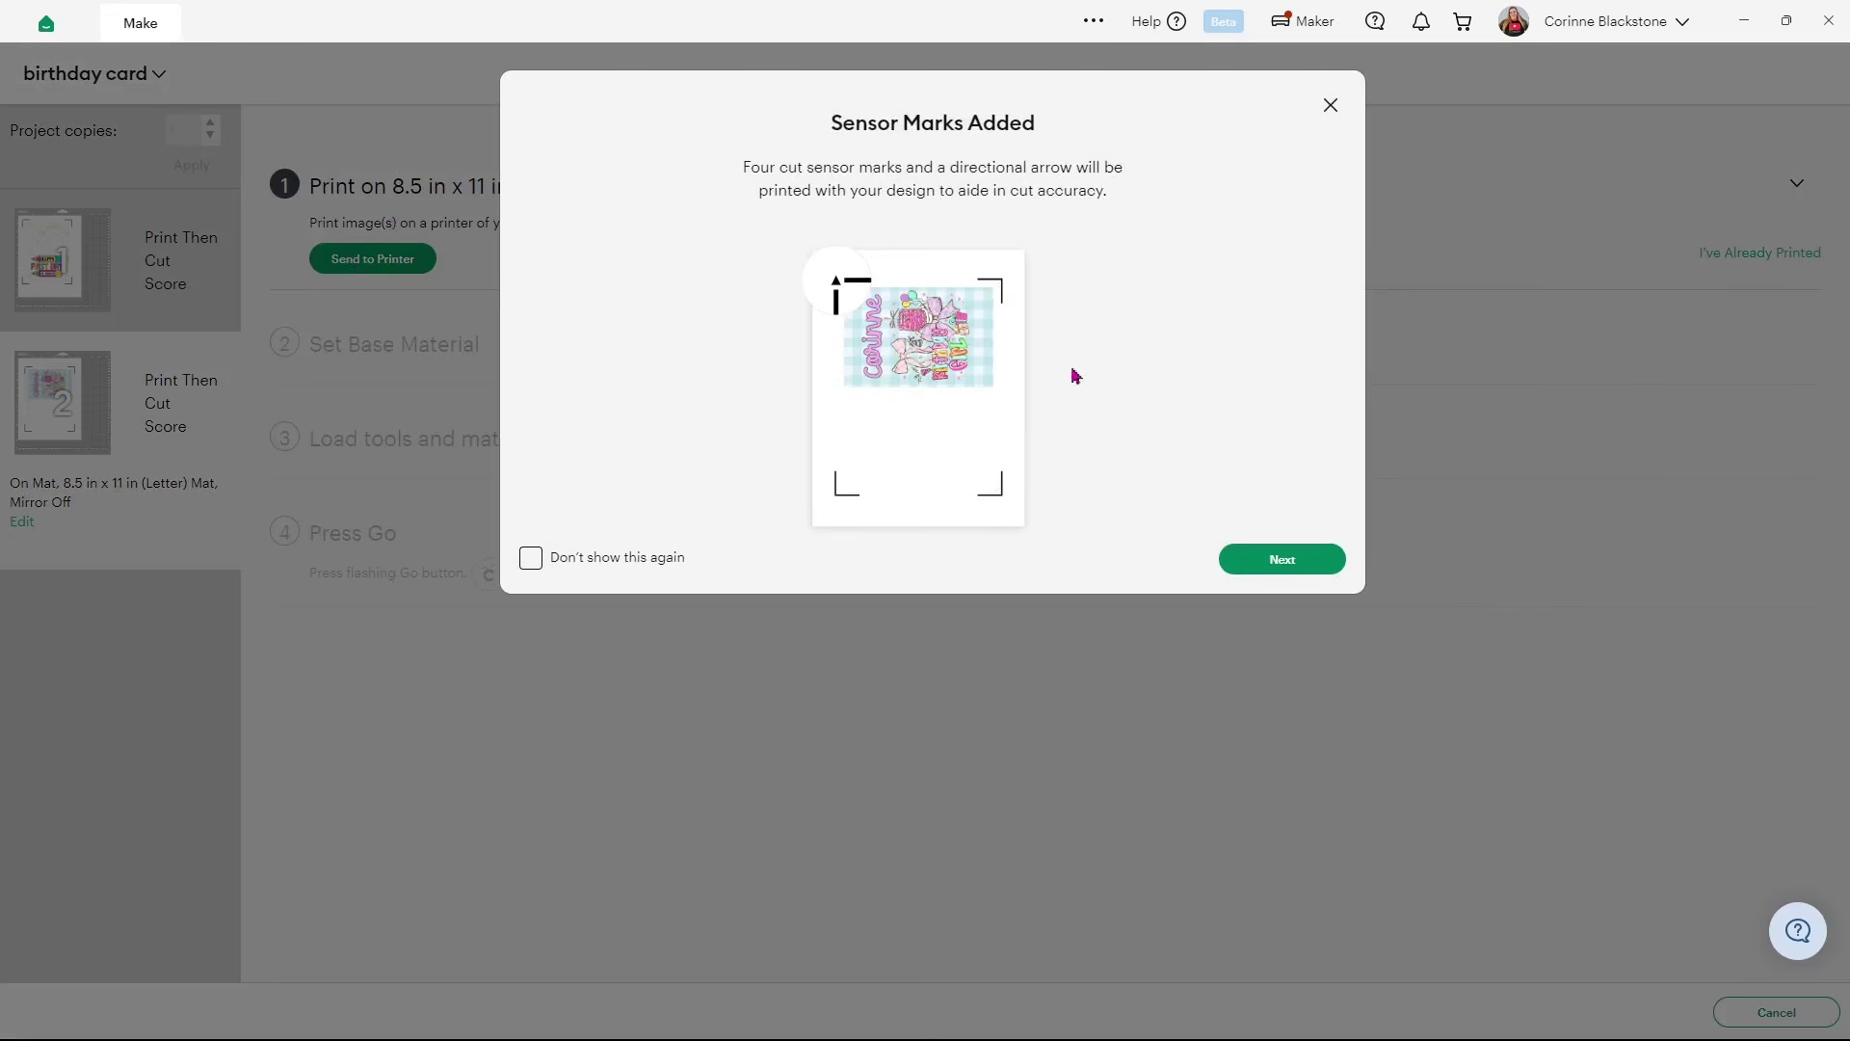
pyautogui.click(1263, 563)
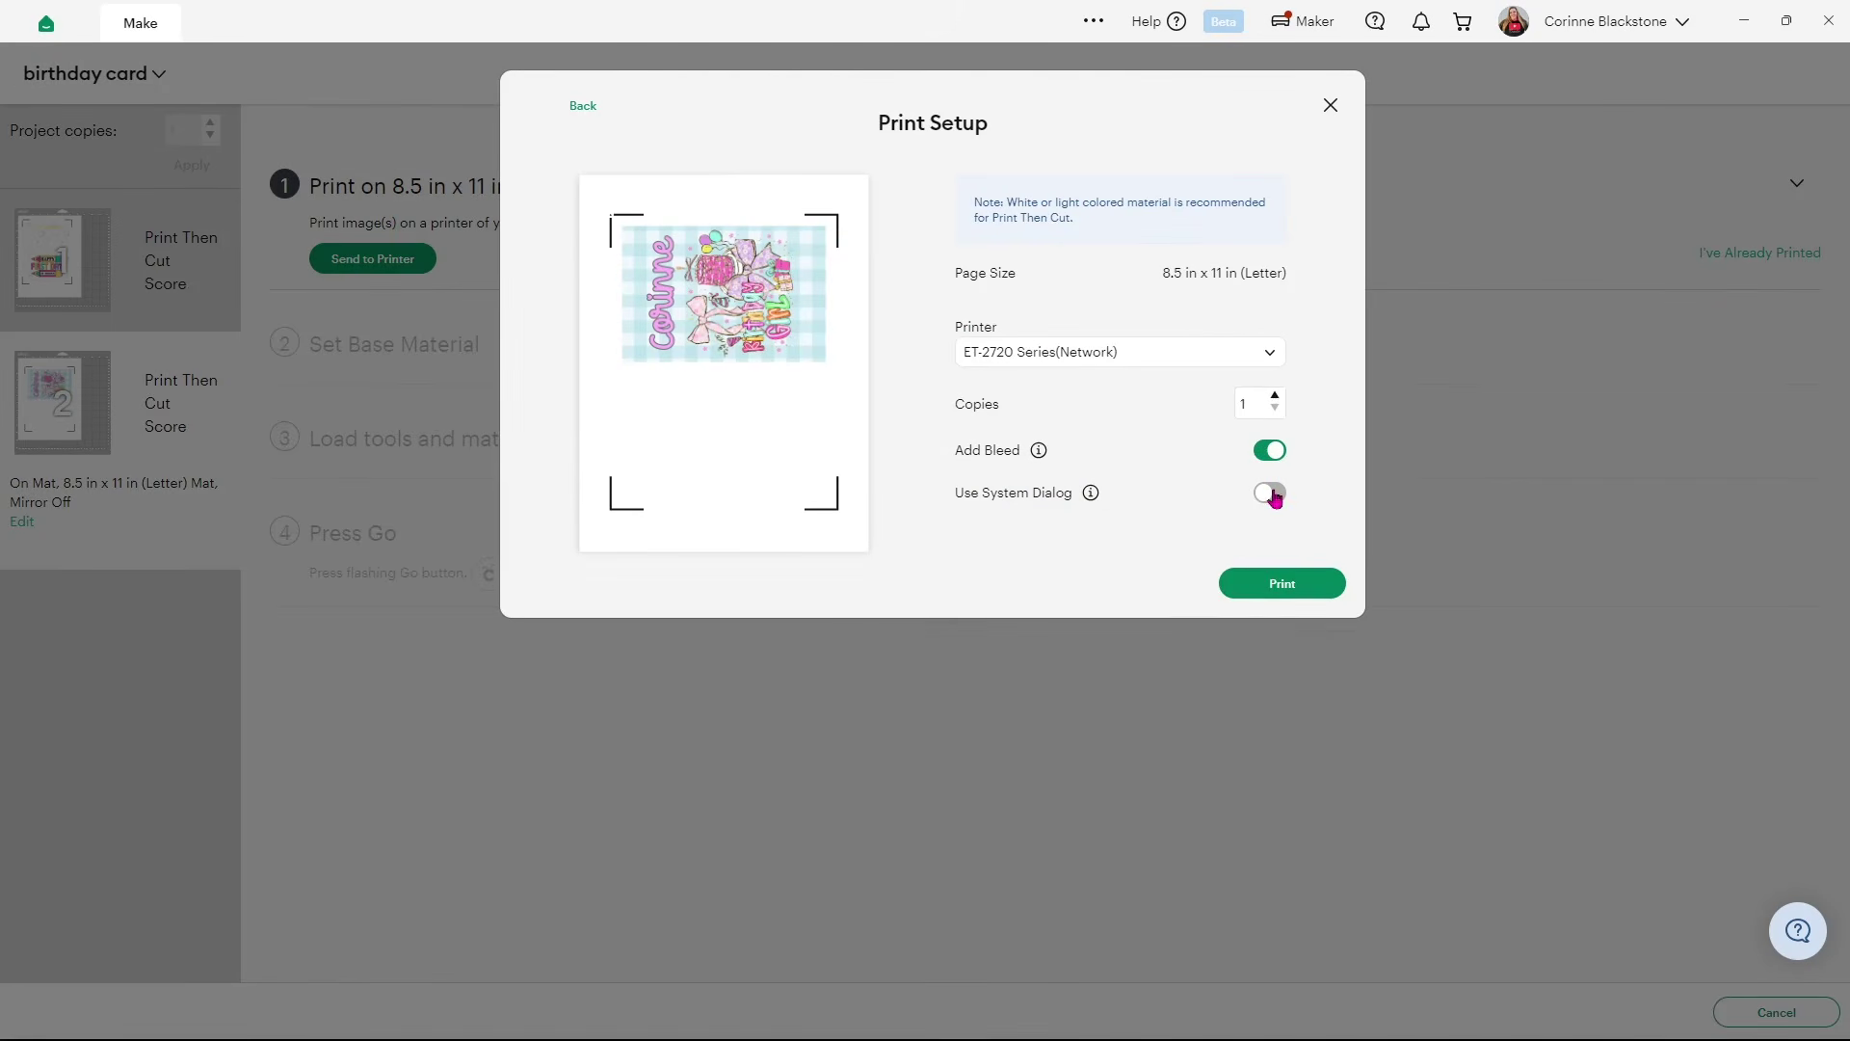
pyautogui.click(1272, 492)
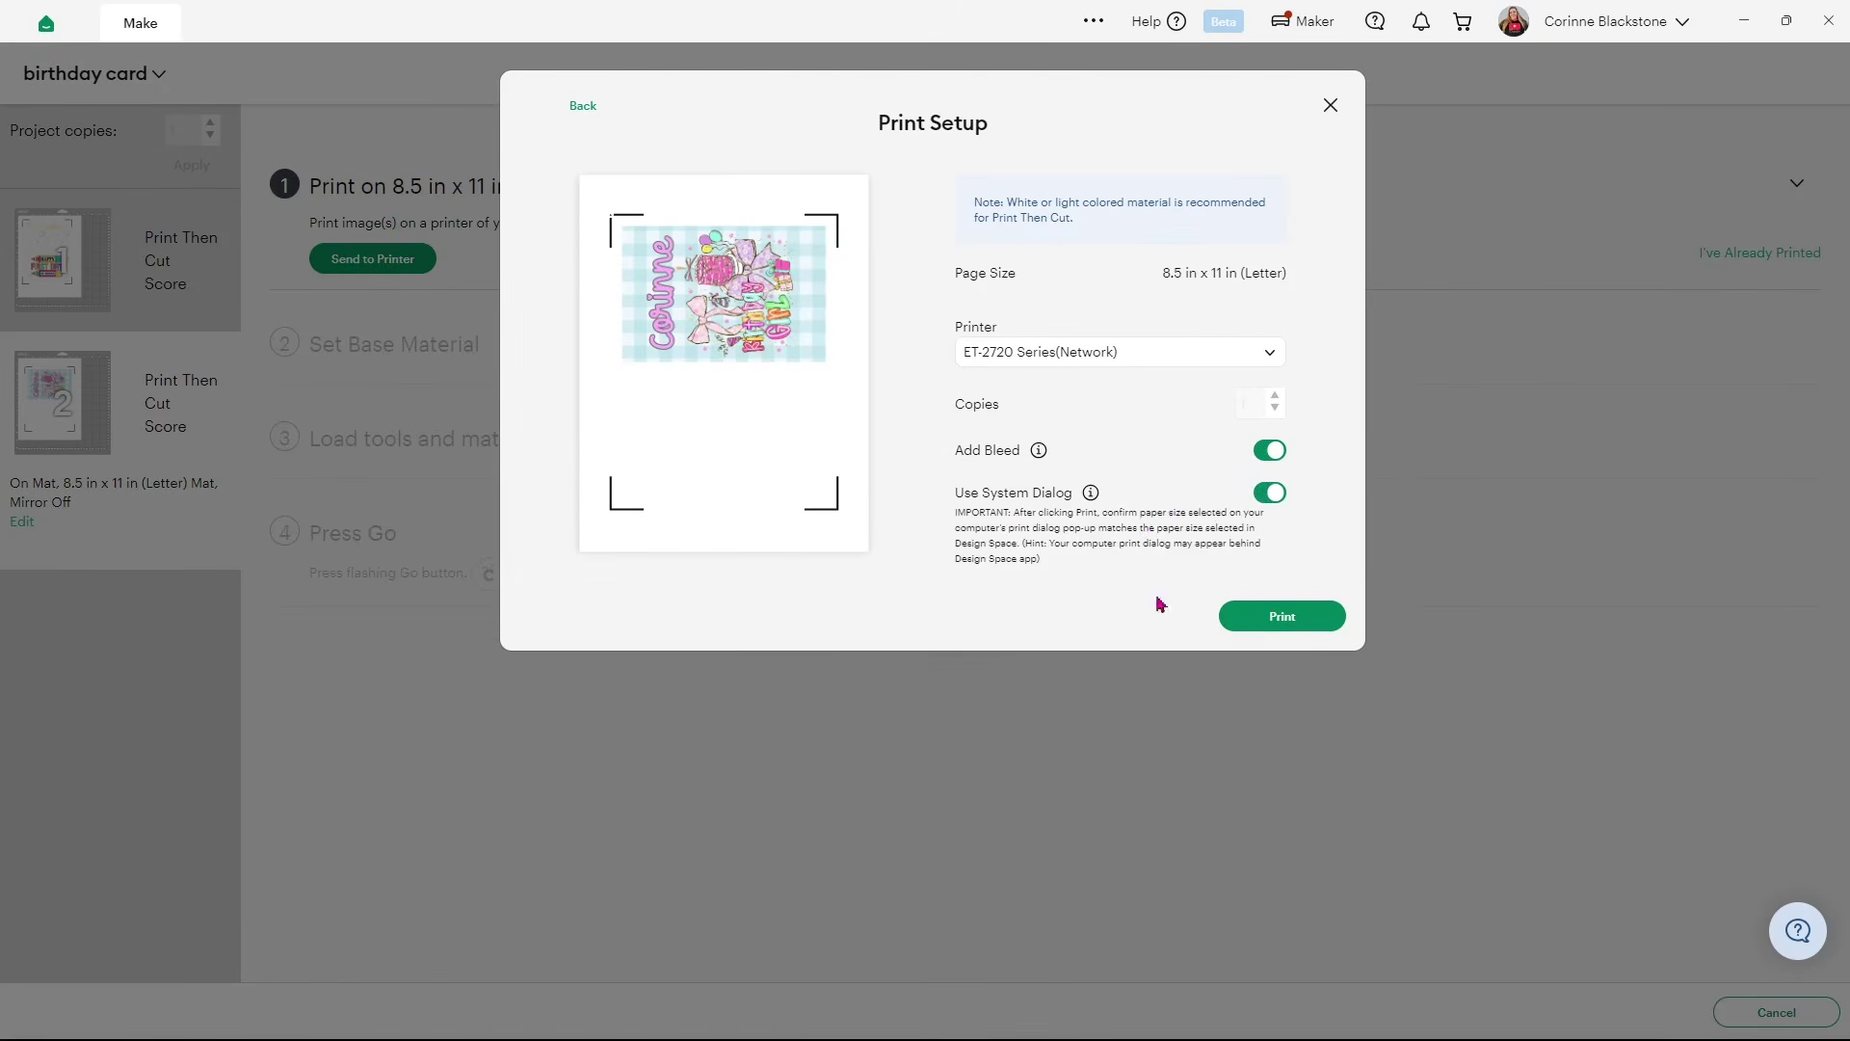
pyautogui.click(1281, 617)
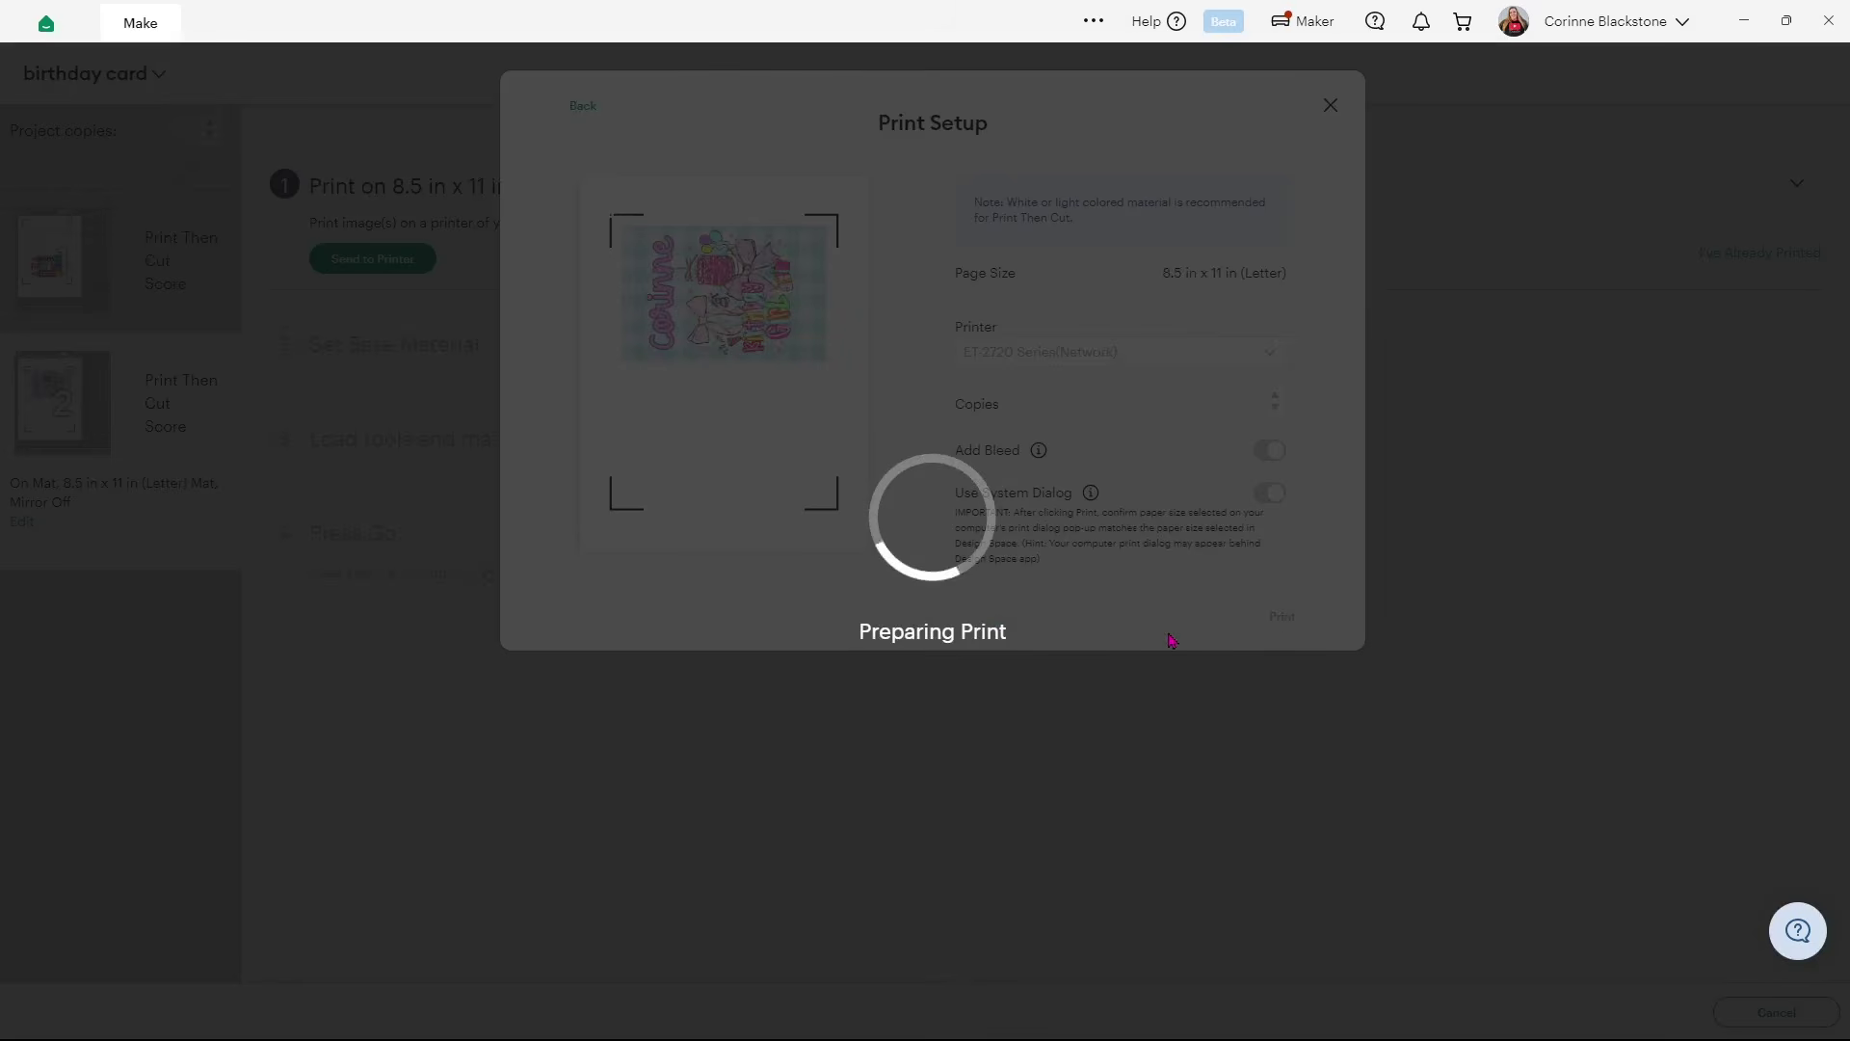
# Print the birthday card using Presentation Paper Matte and High quality
pyautogui.moveTo(231, 21); pyautogui.dragTo(855, 294)
pyautogui.click(962, 438)
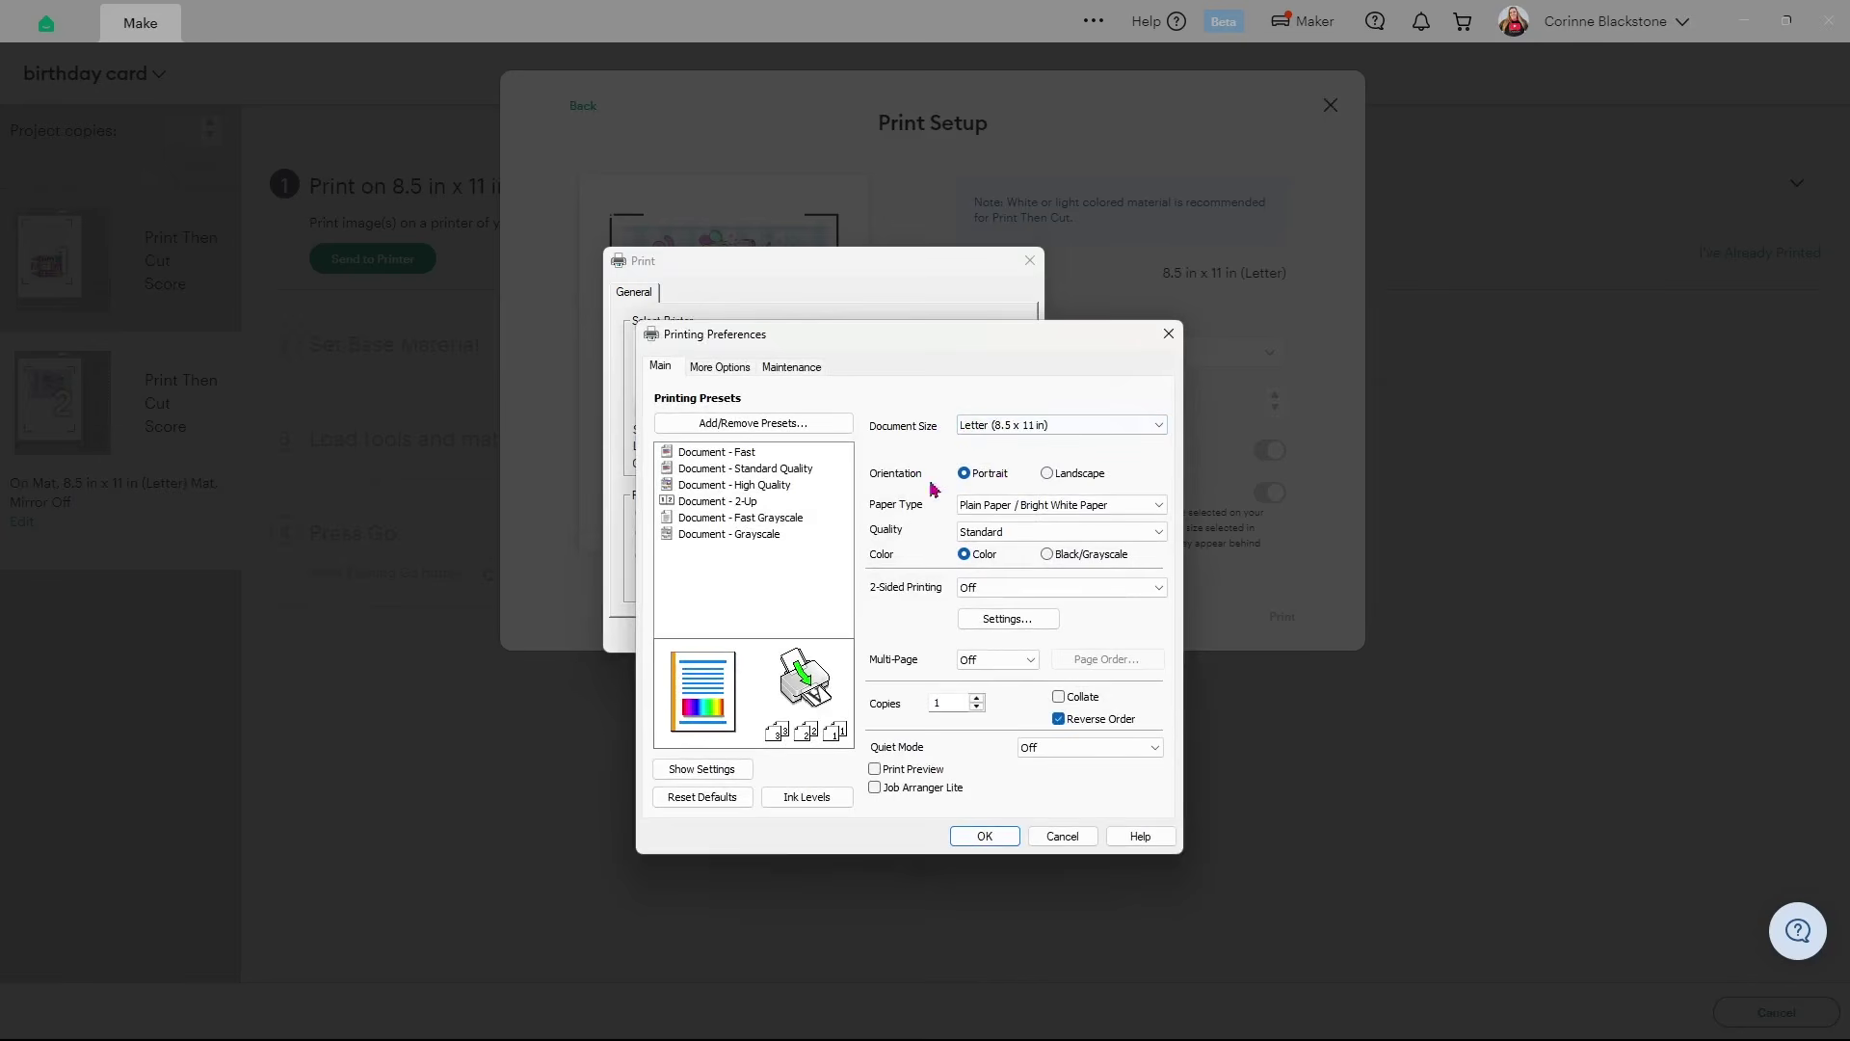
pyautogui.click(979, 504)
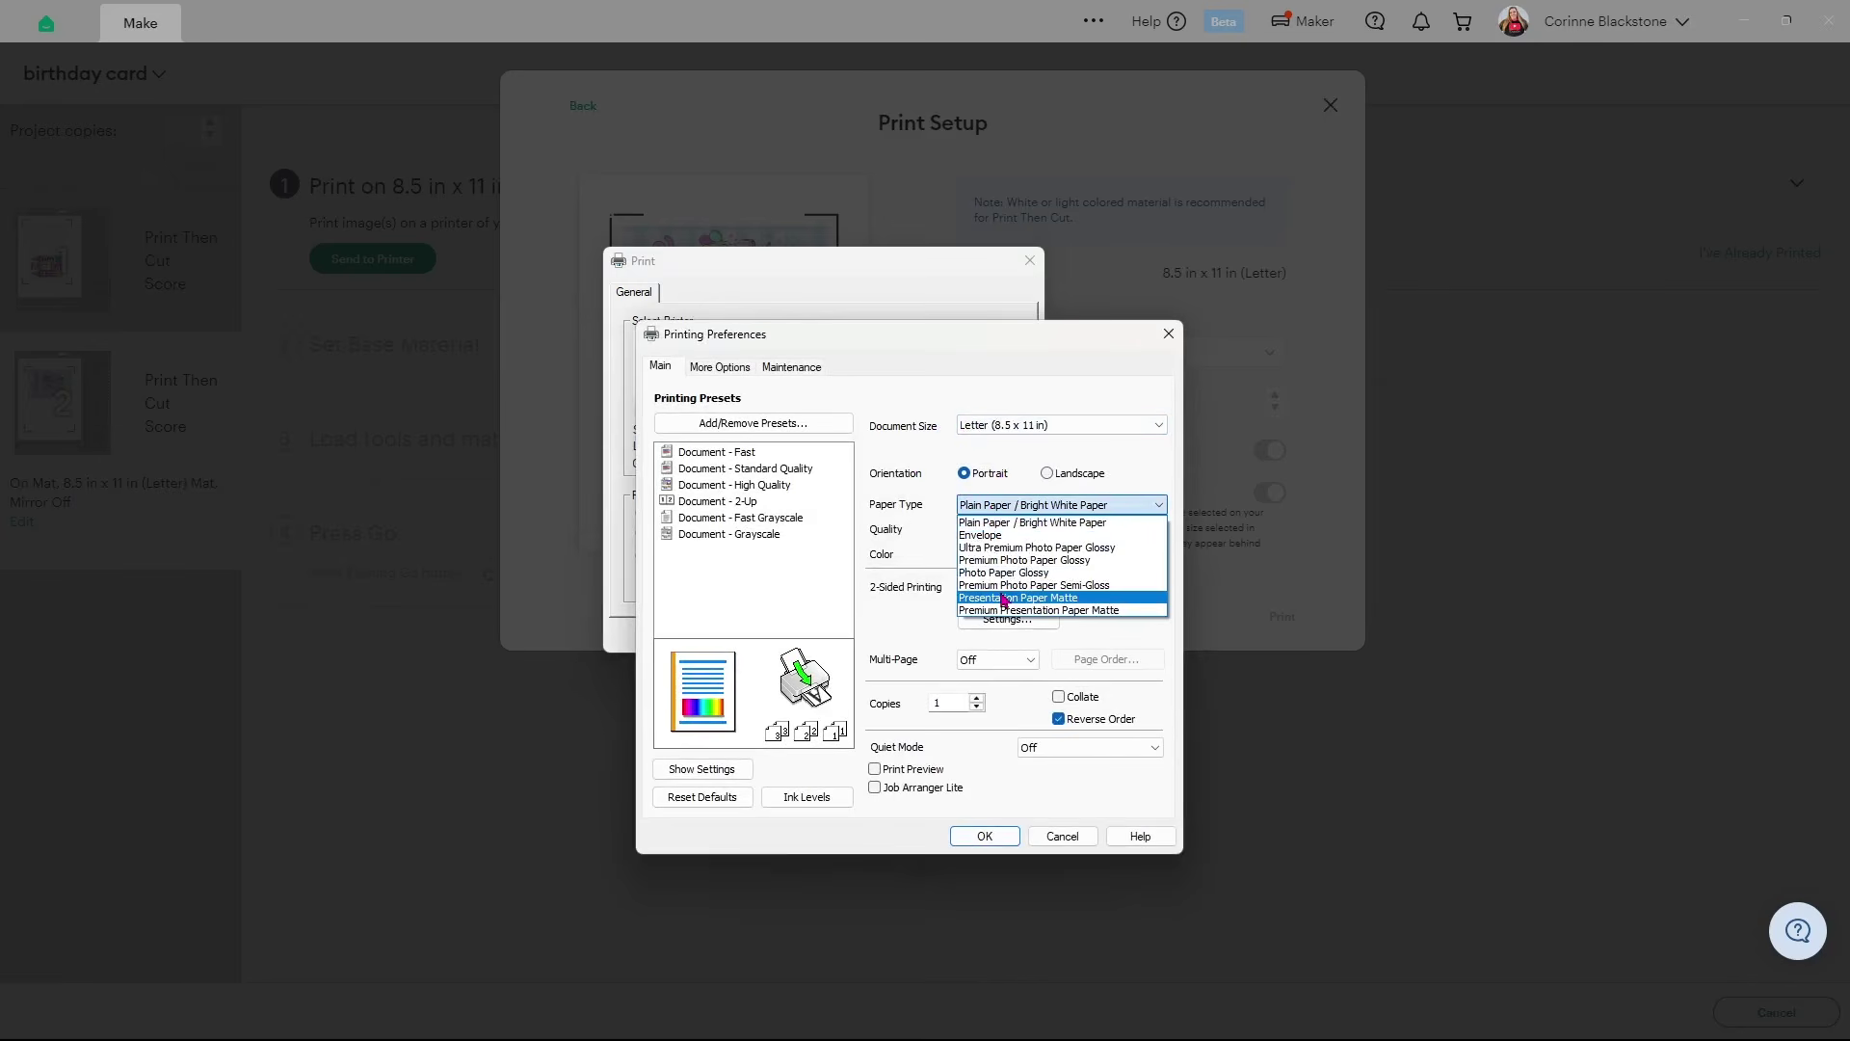
pyautogui.click(1003, 599)
pyautogui.click(1004, 532)
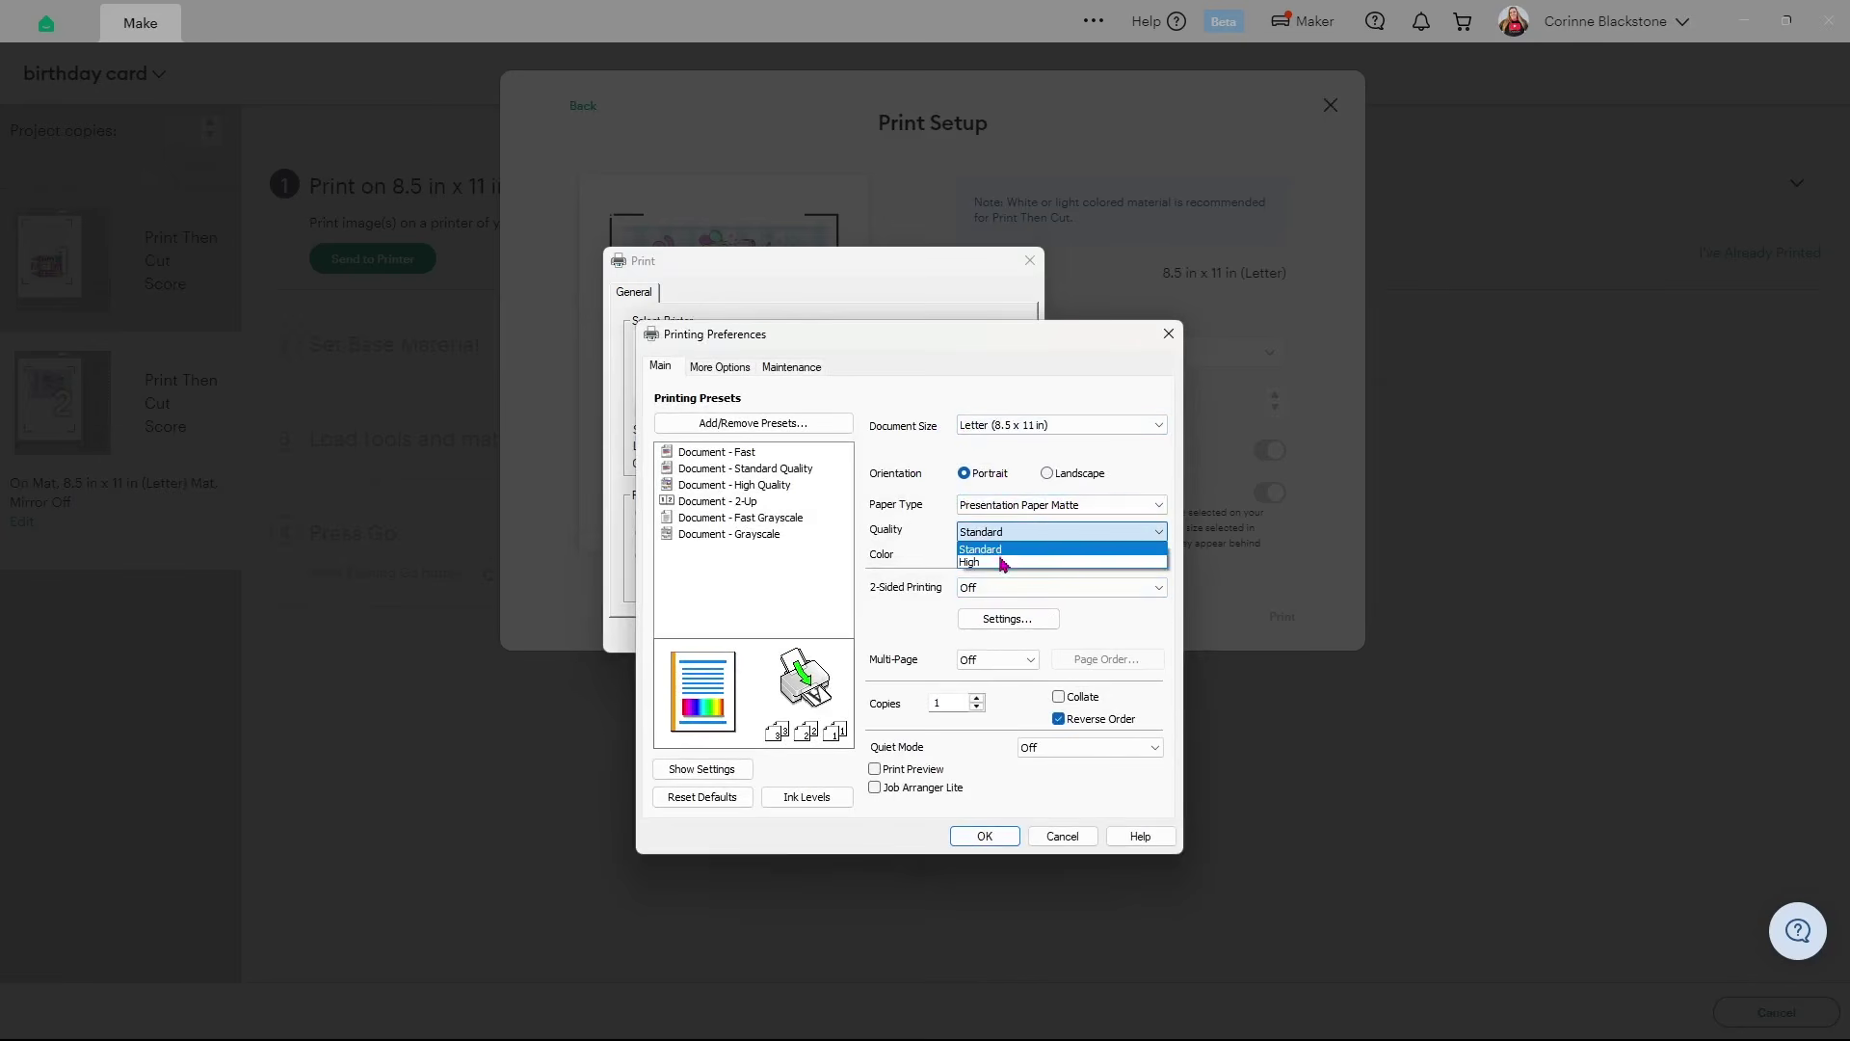
pyautogui.click(1002, 563)
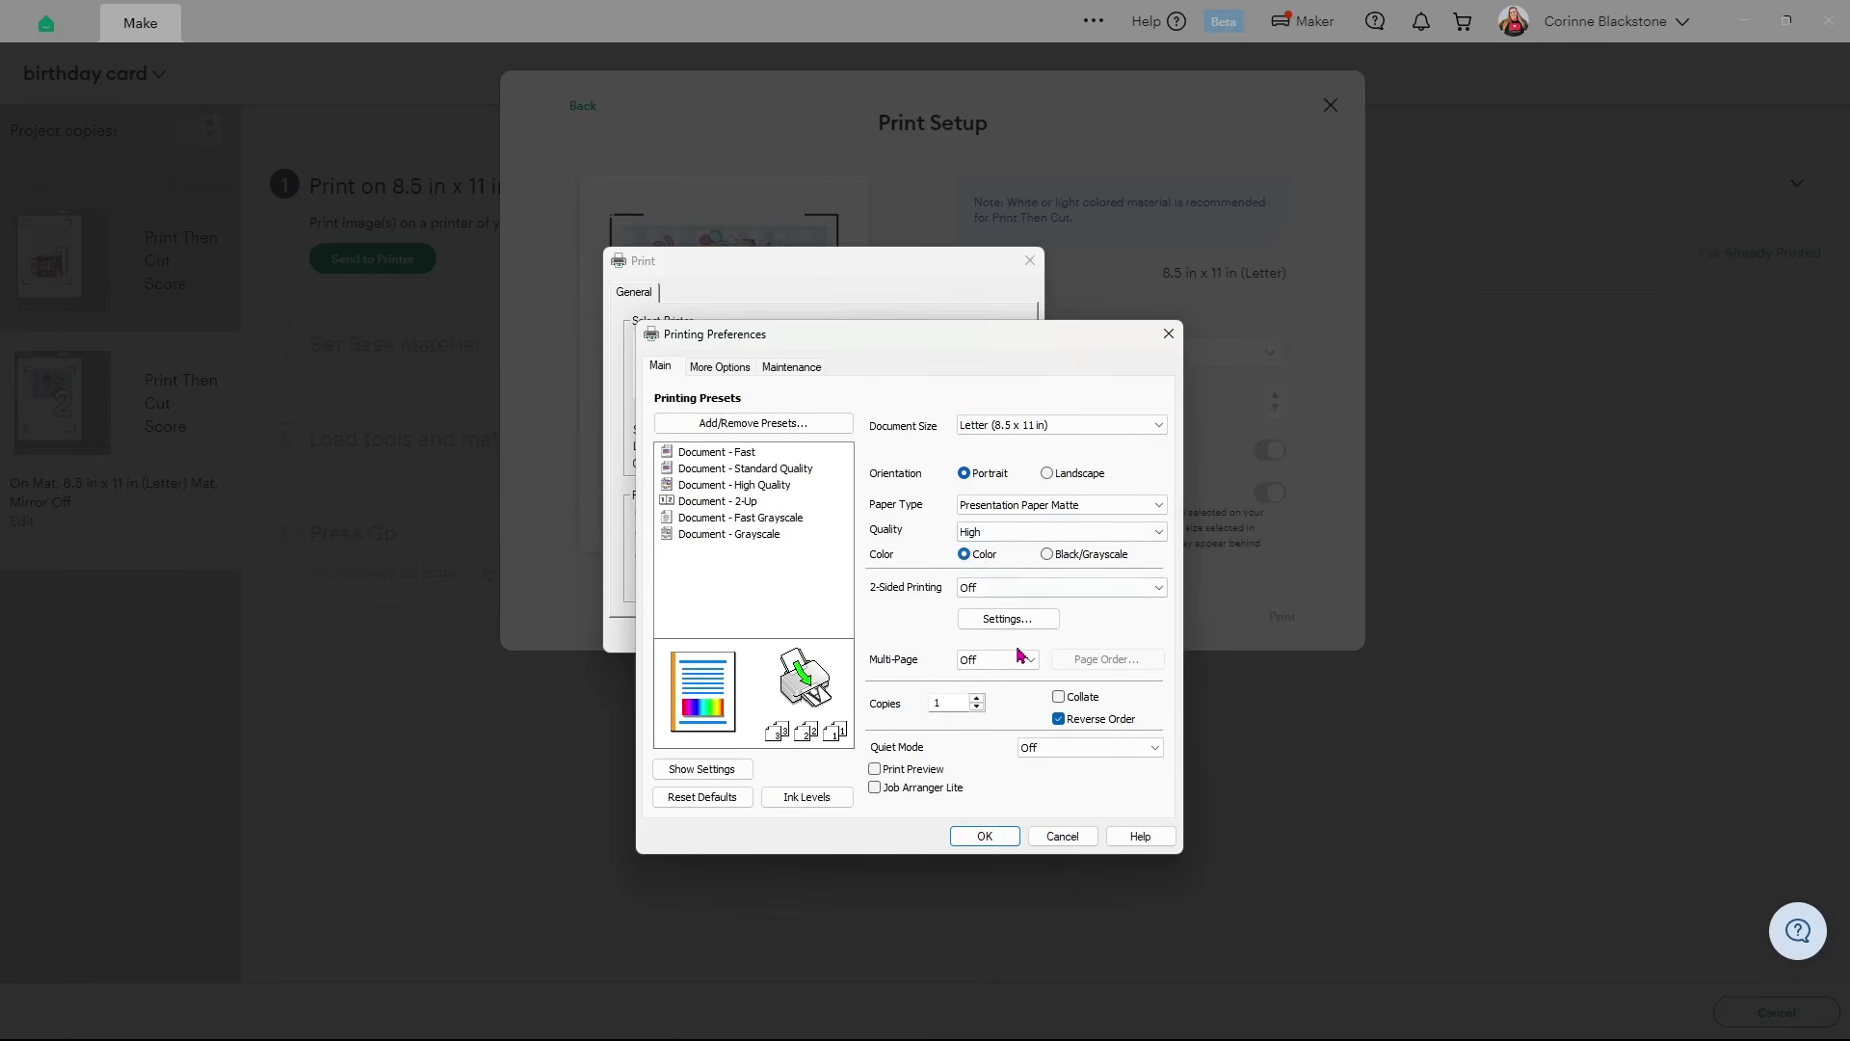
pyautogui.click(723, 366)
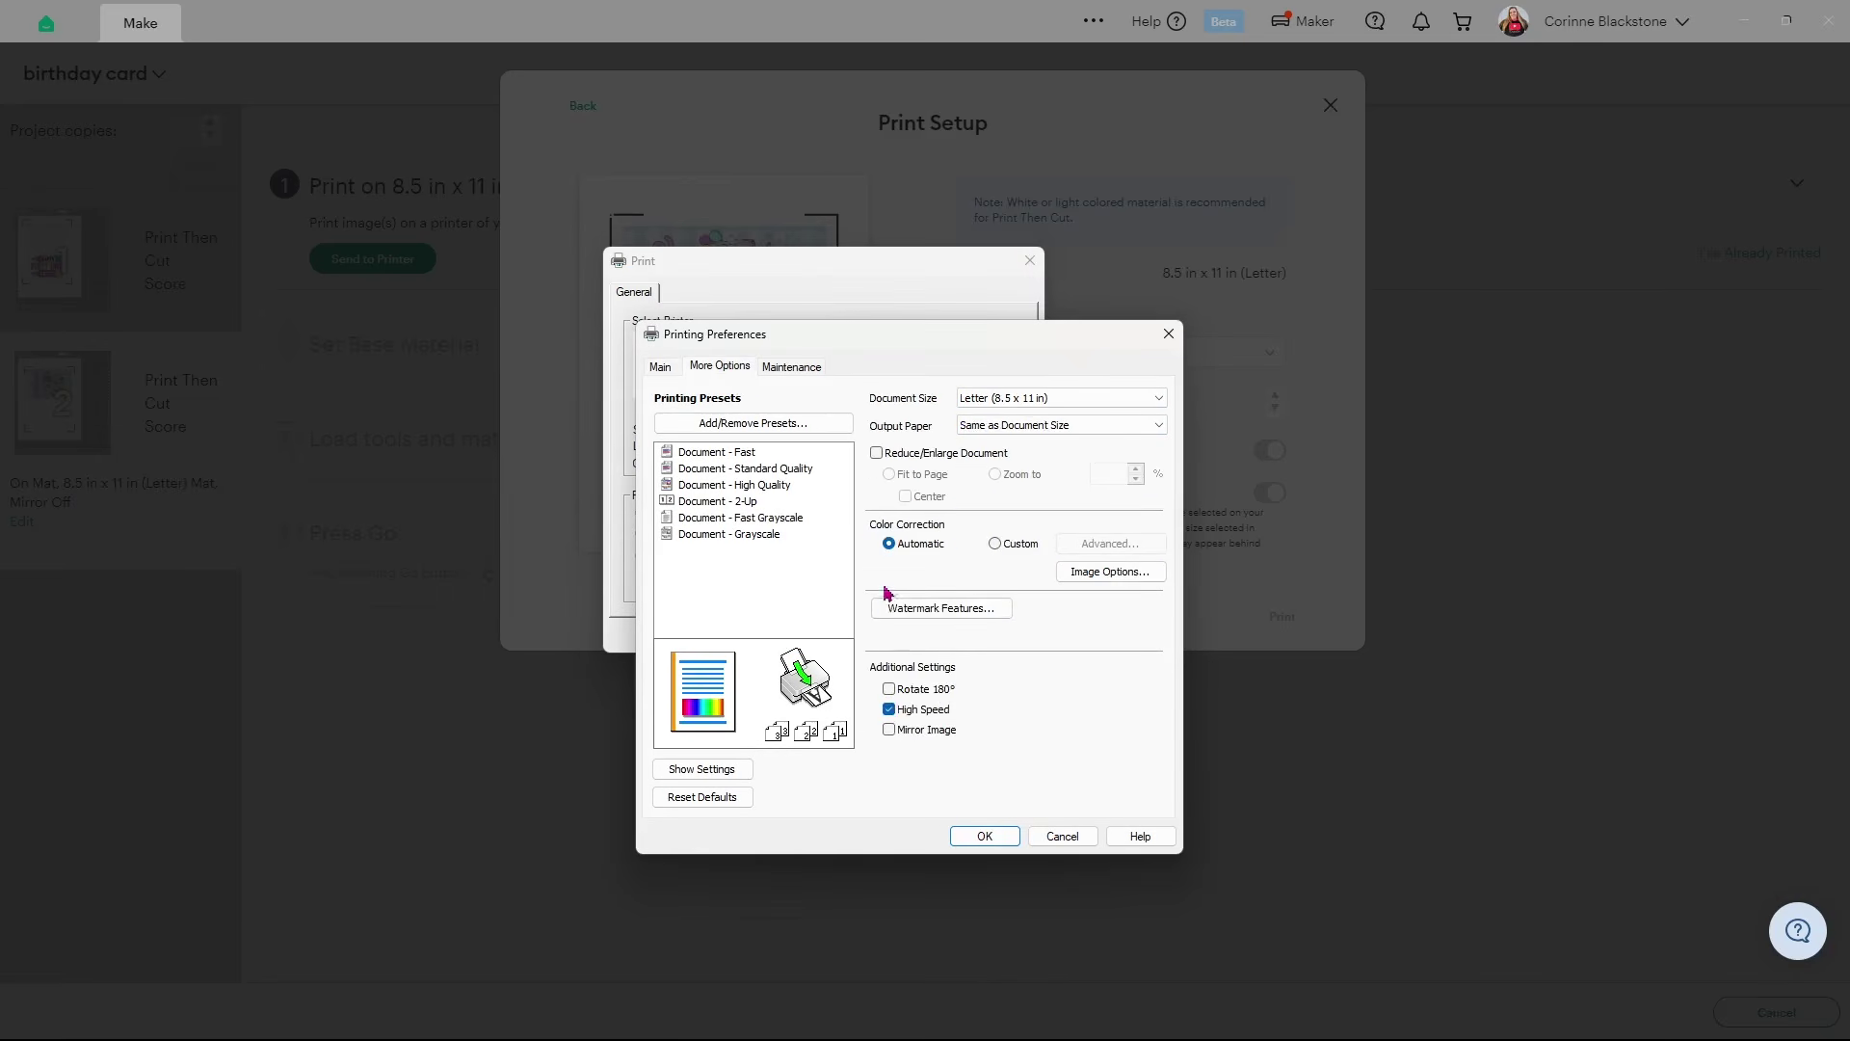
pyautogui.click(975, 834)
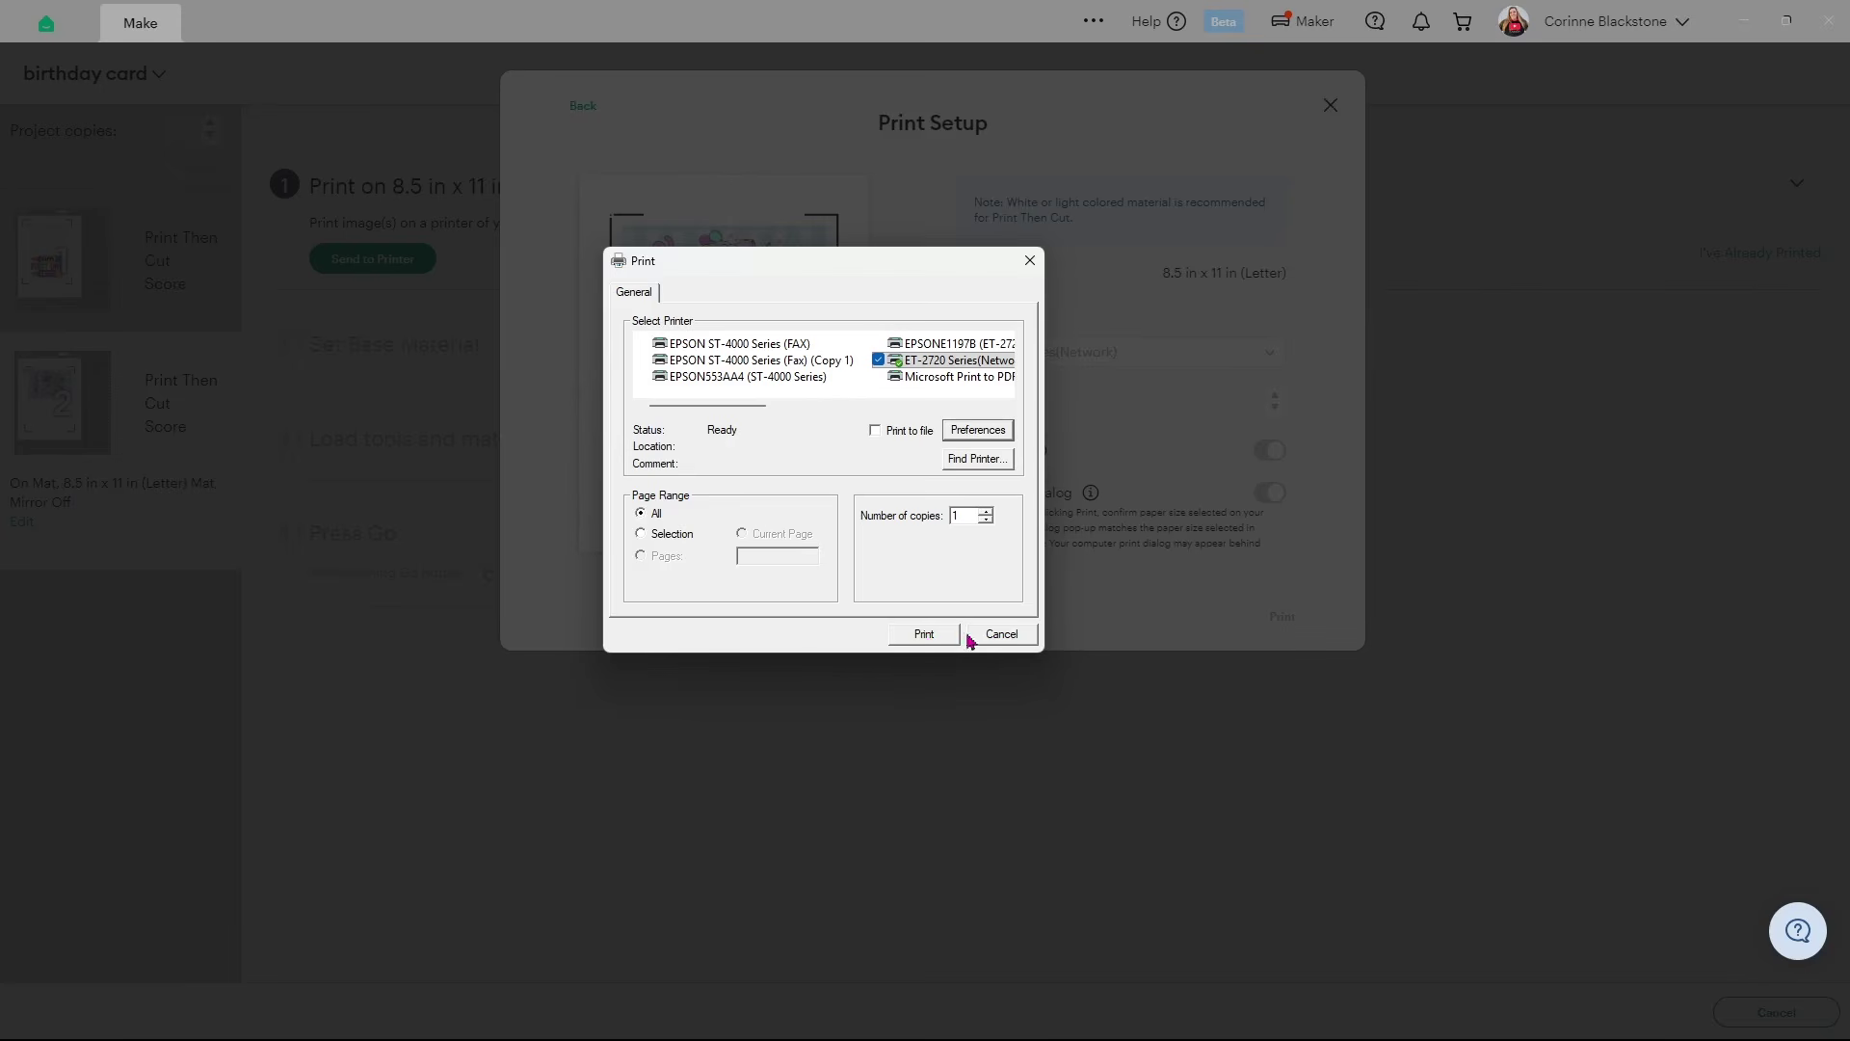
pyautogui.click(951, 636)
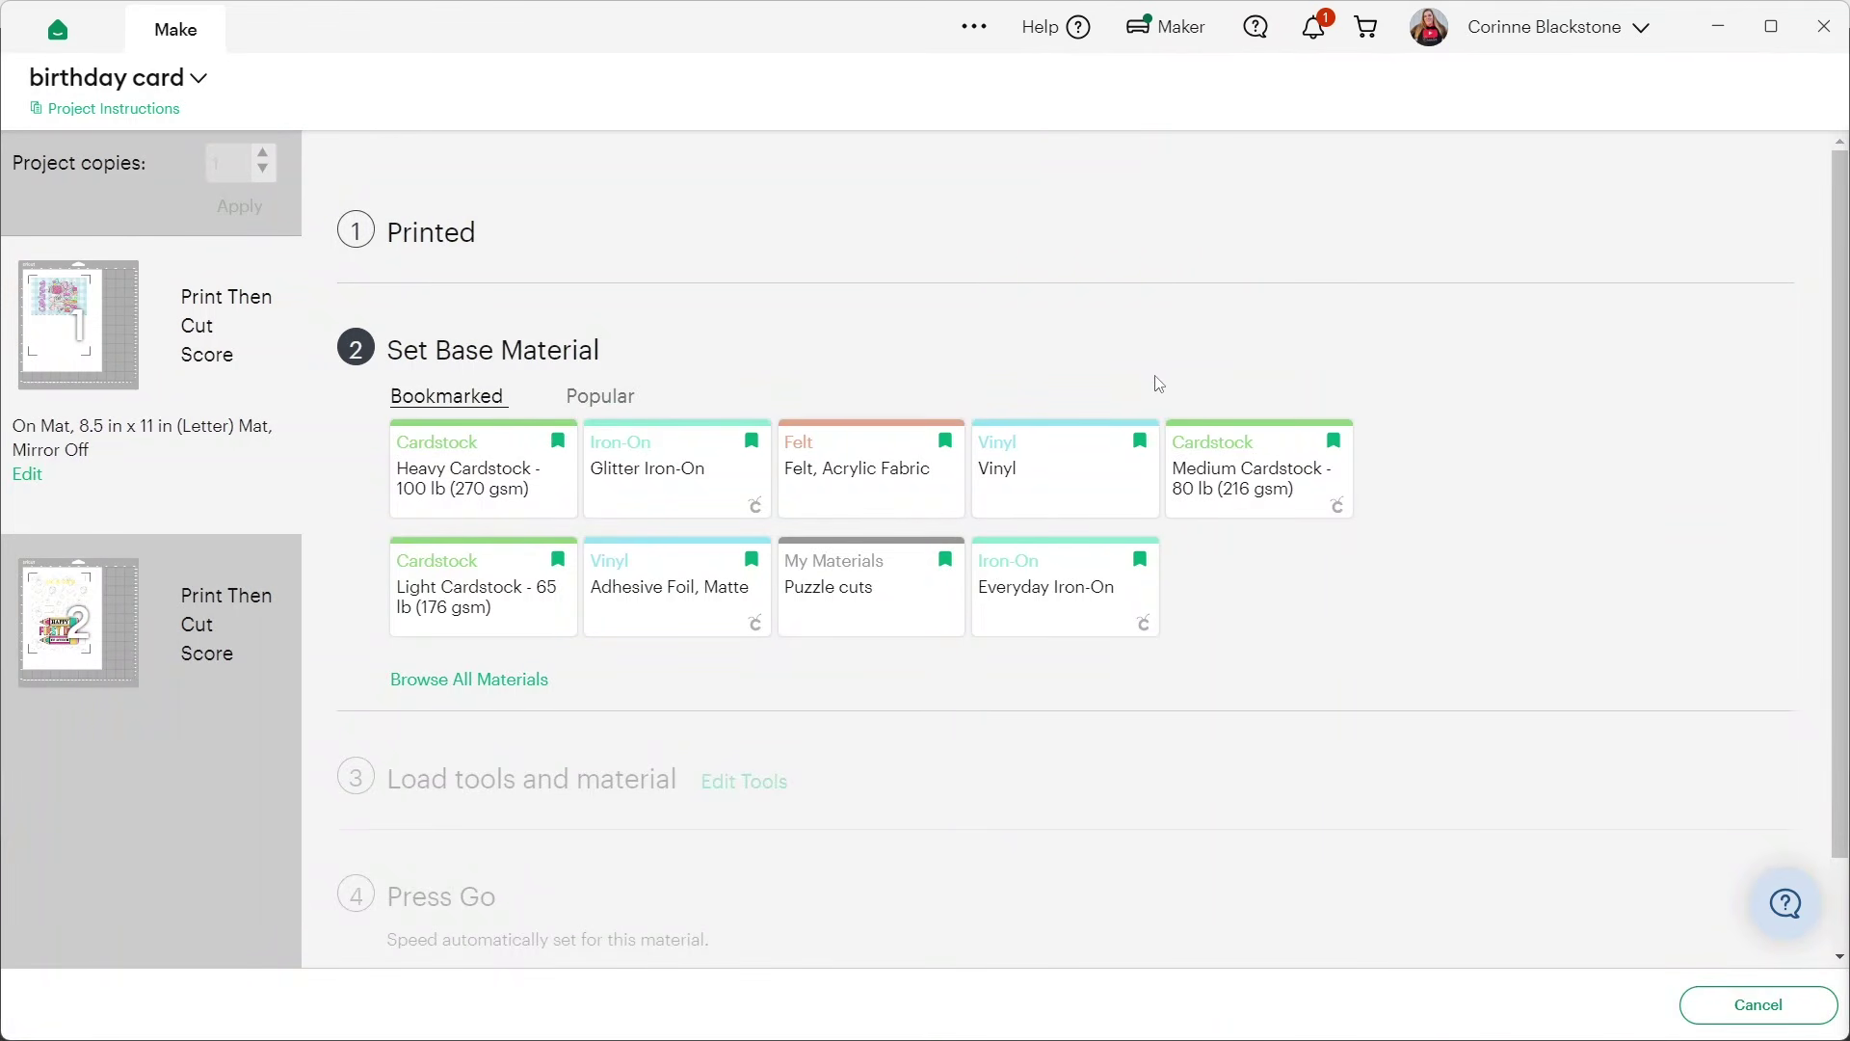
# Set the base material to Medium Cardstock - 80 lb (216 gsm)
pyautogui.click(1220, 453)
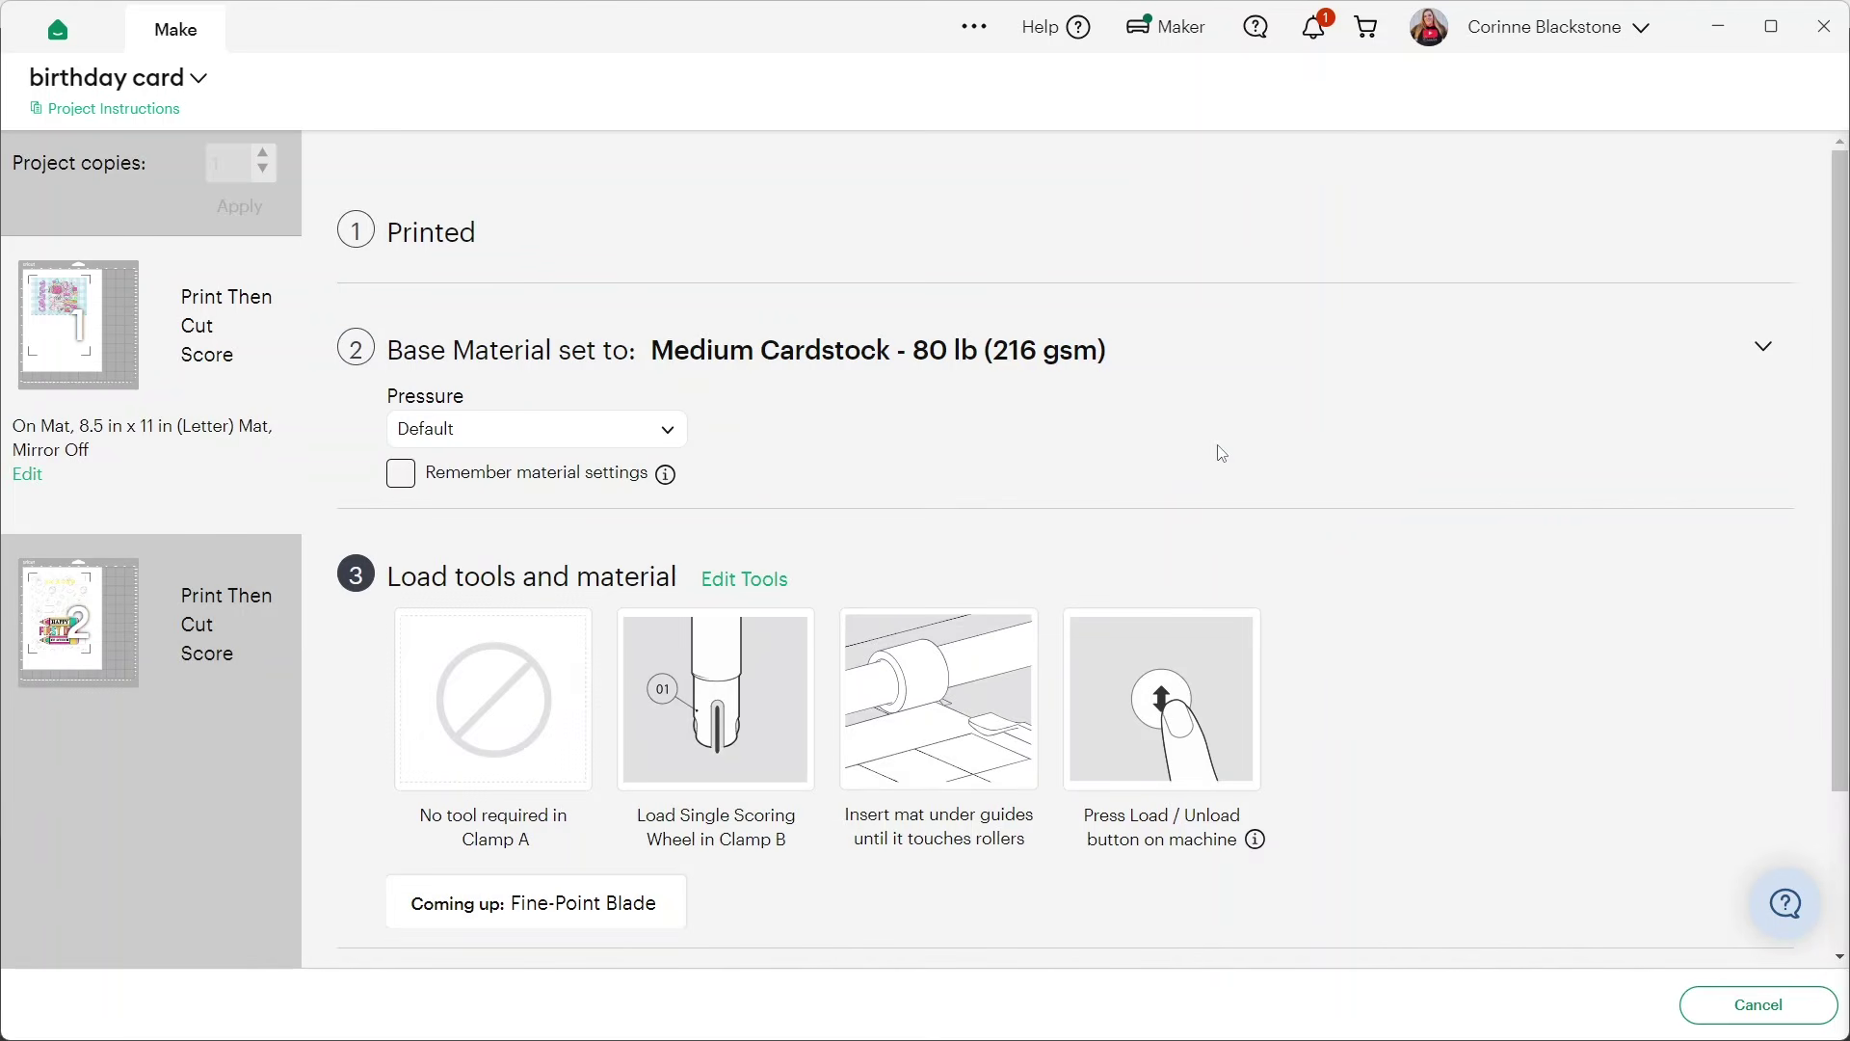